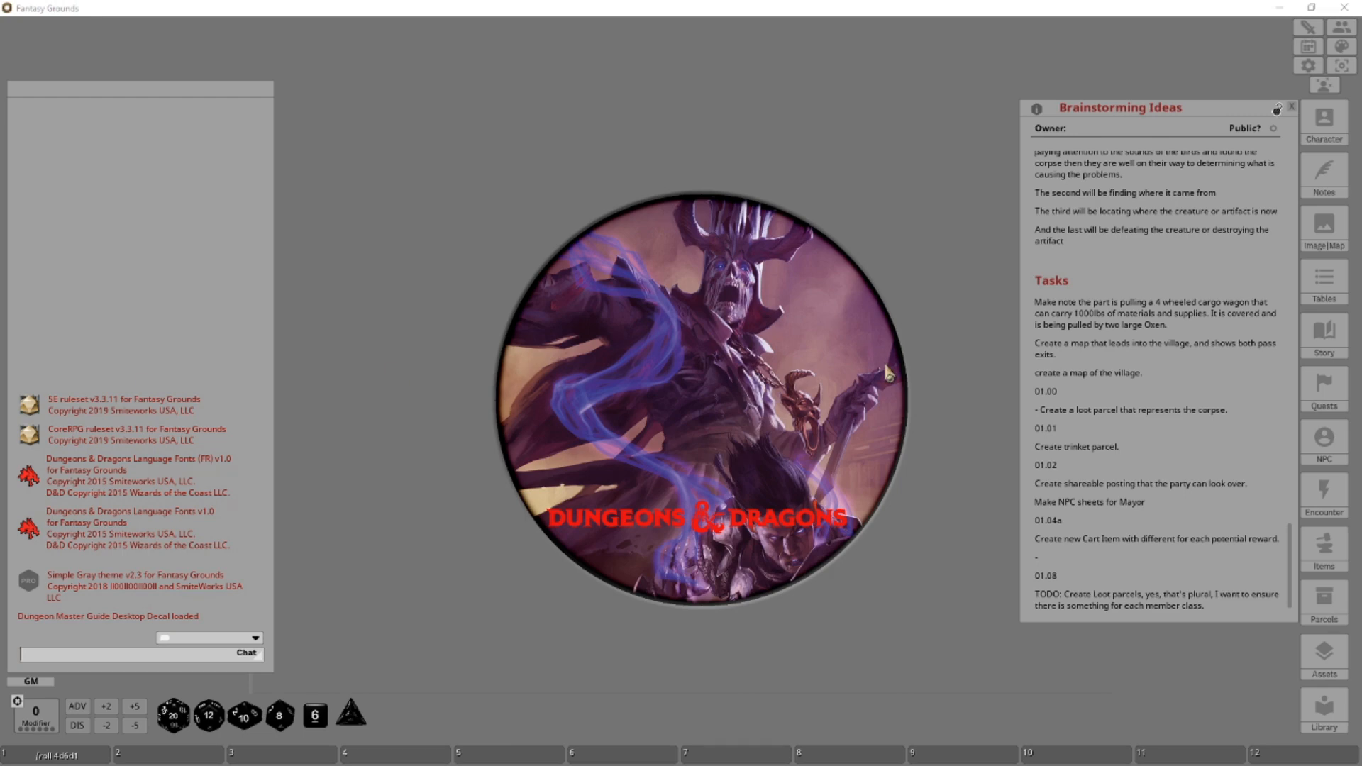
Add a new item category named "The Nightmare of Skull Crag" to the item groups and finish group editing.
{"action": "left_click", "coordinate": [1323, 553]}
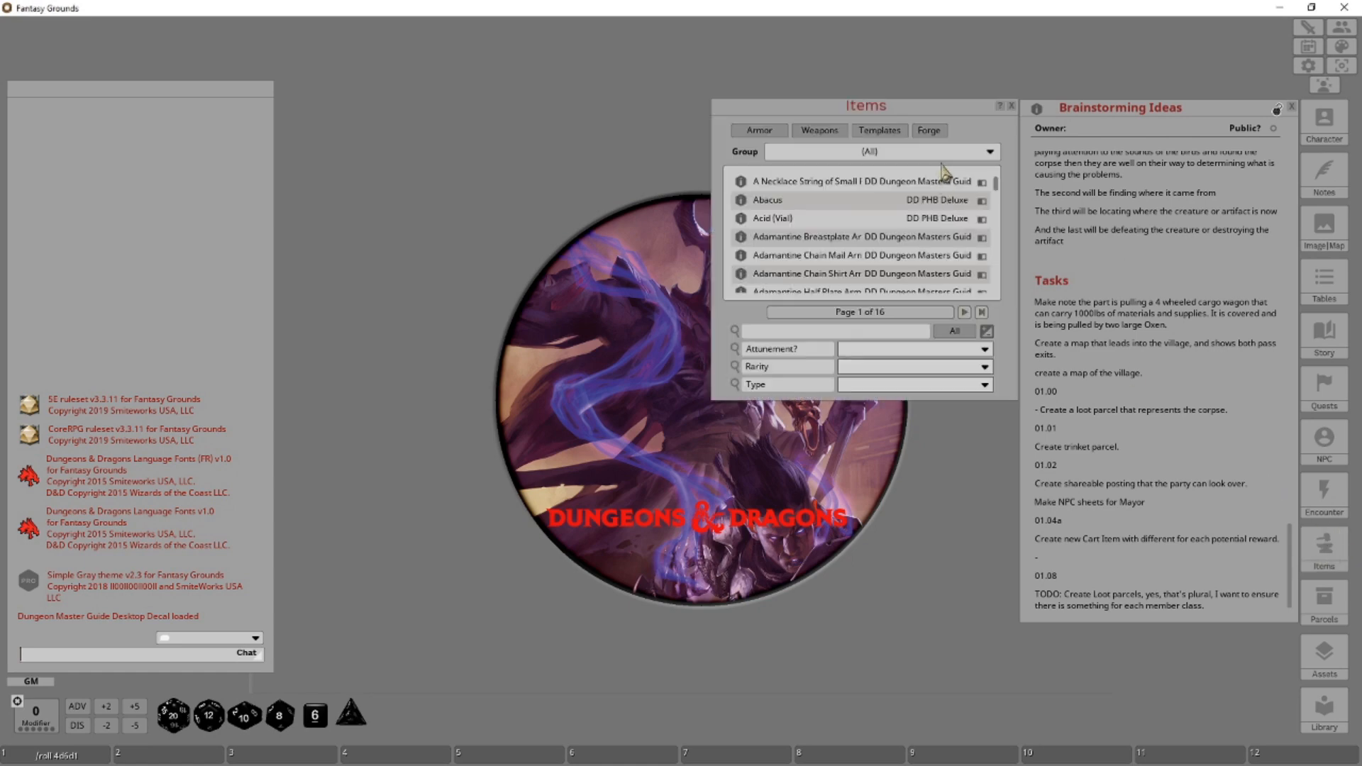
{"action": "left_click", "coordinate": [990, 152]}
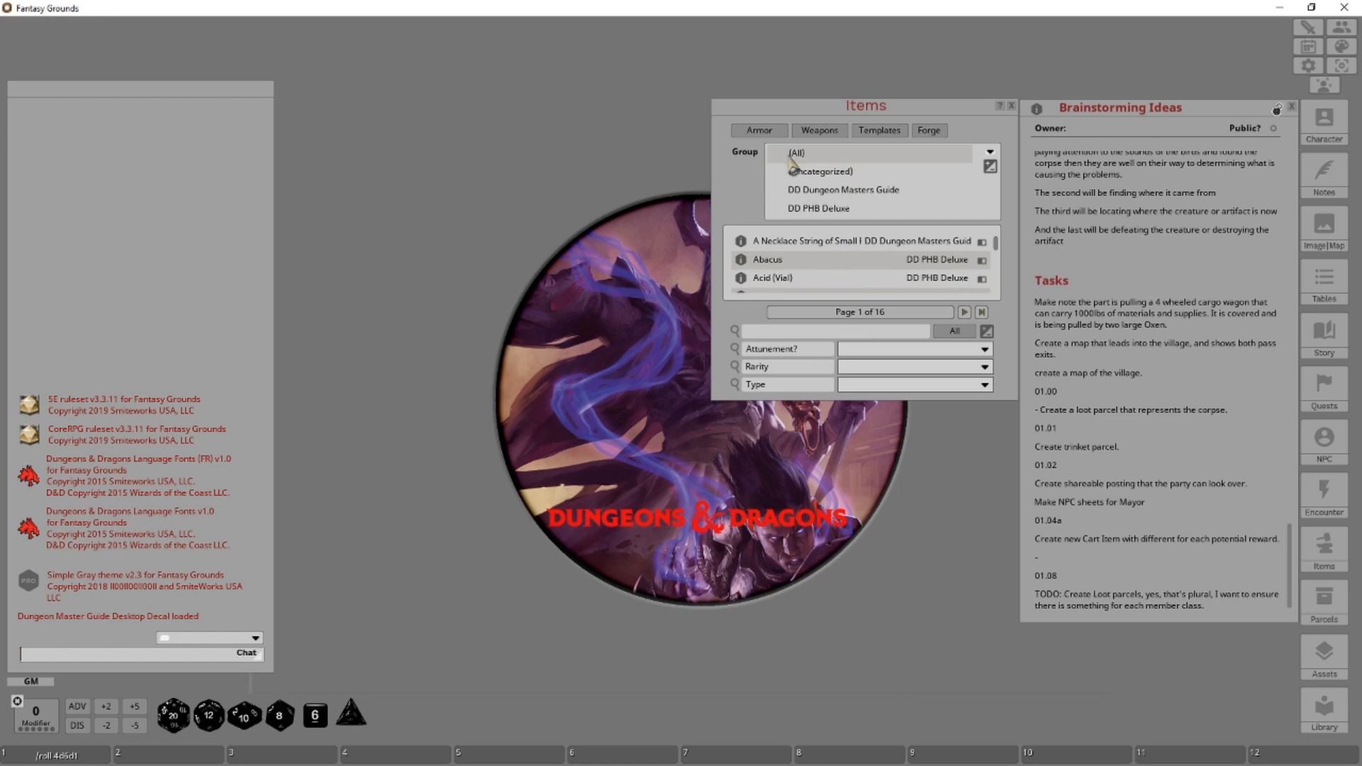
{"action": "left_click", "coordinate": [988, 173]}
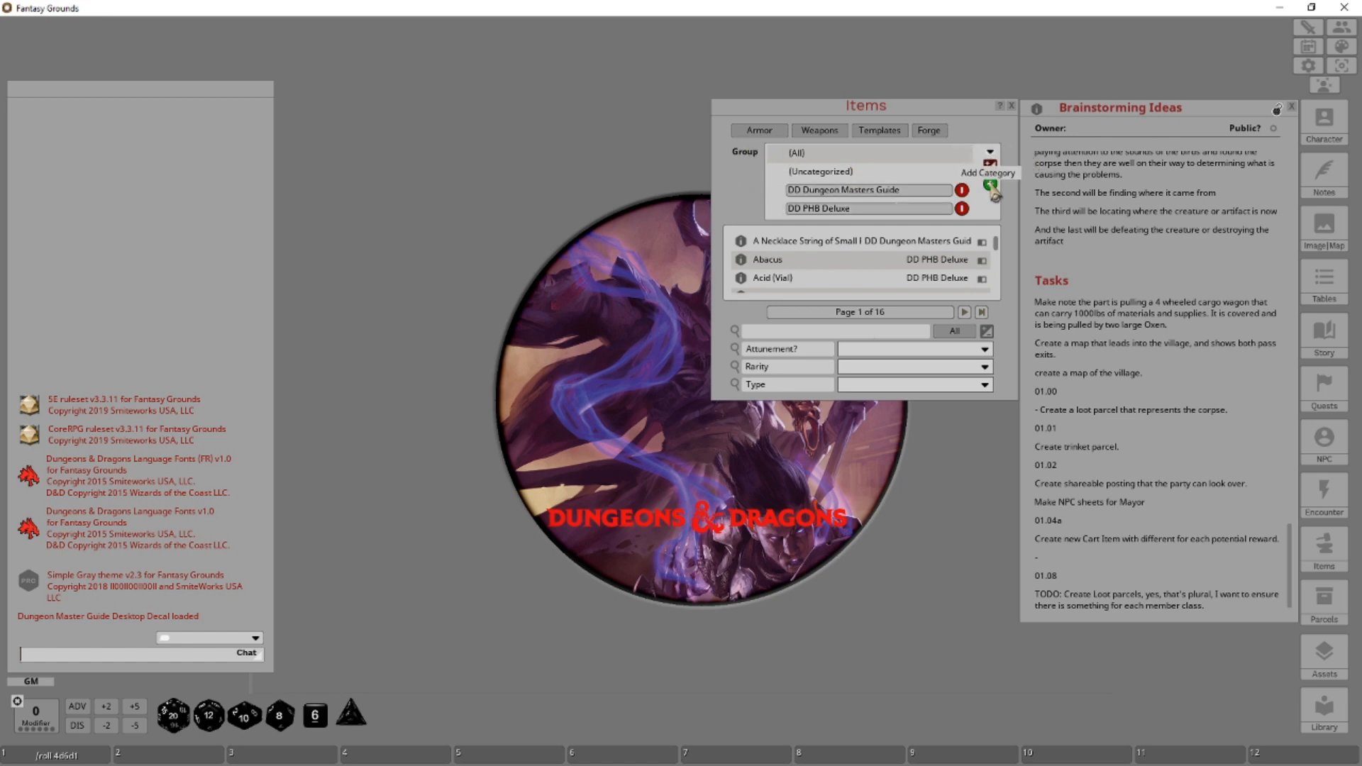
{"action": "left_click", "coordinate": [992, 188]}
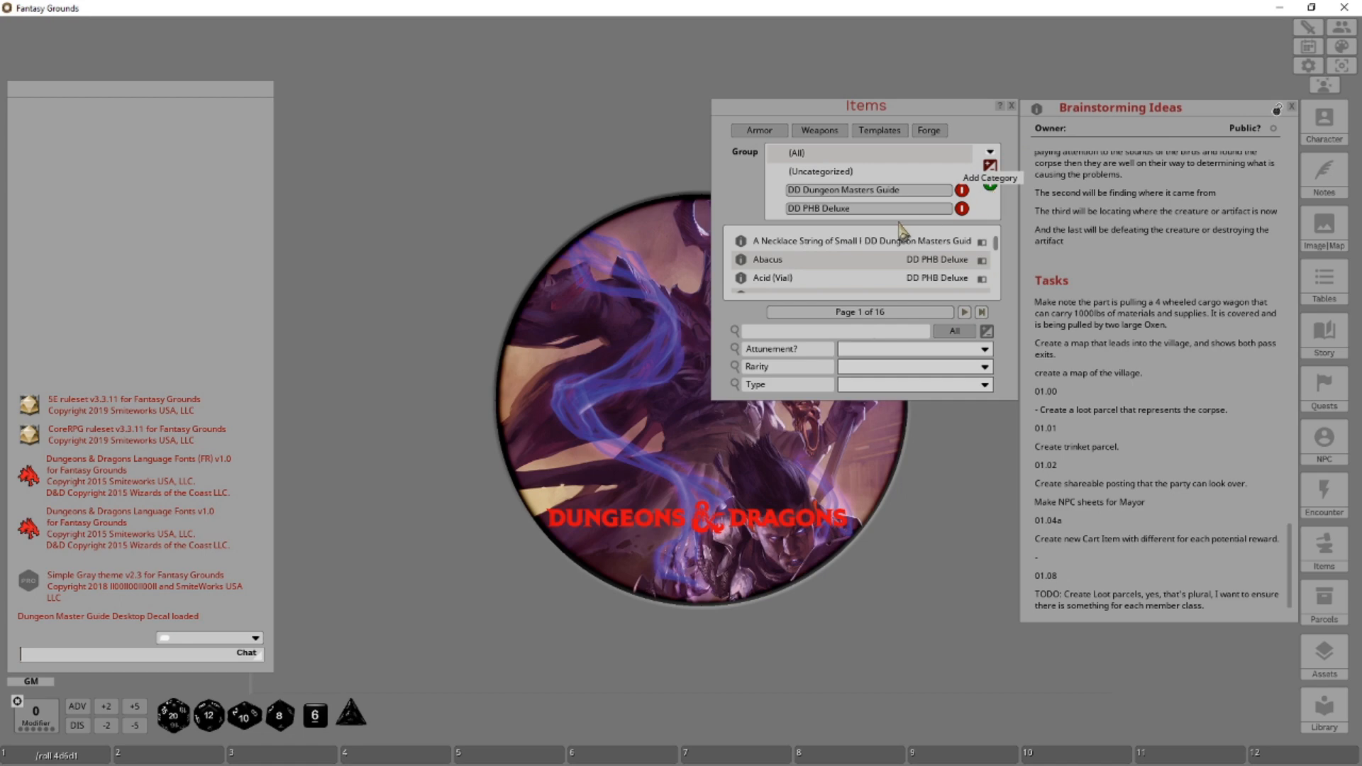
{"action": "double_click", "coordinate": [889, 226]}
{"action": "type", "text": "The Nightmare of Skull Crag"}
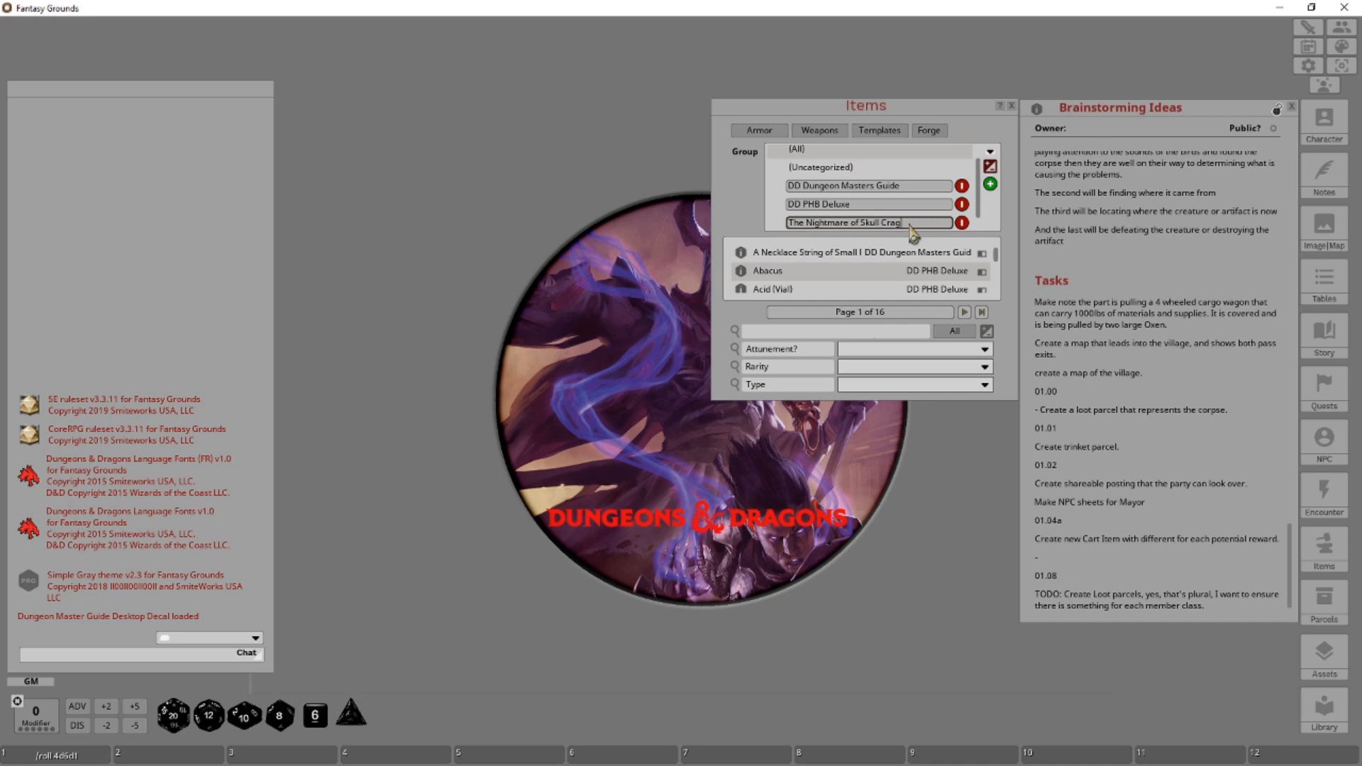
{"action": "left_click", "coordinate": [992, 170]}
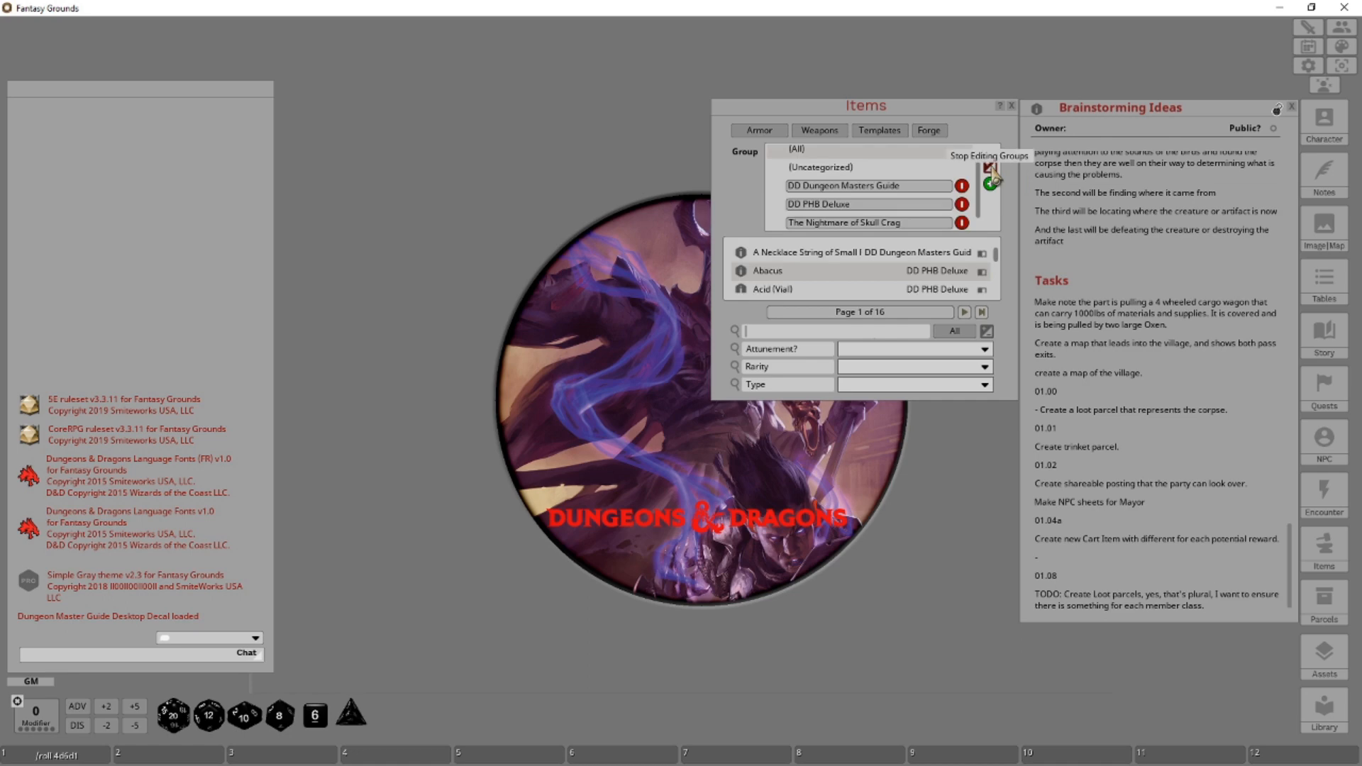
{"action": "left_click", "coordinate": [993, 170]}
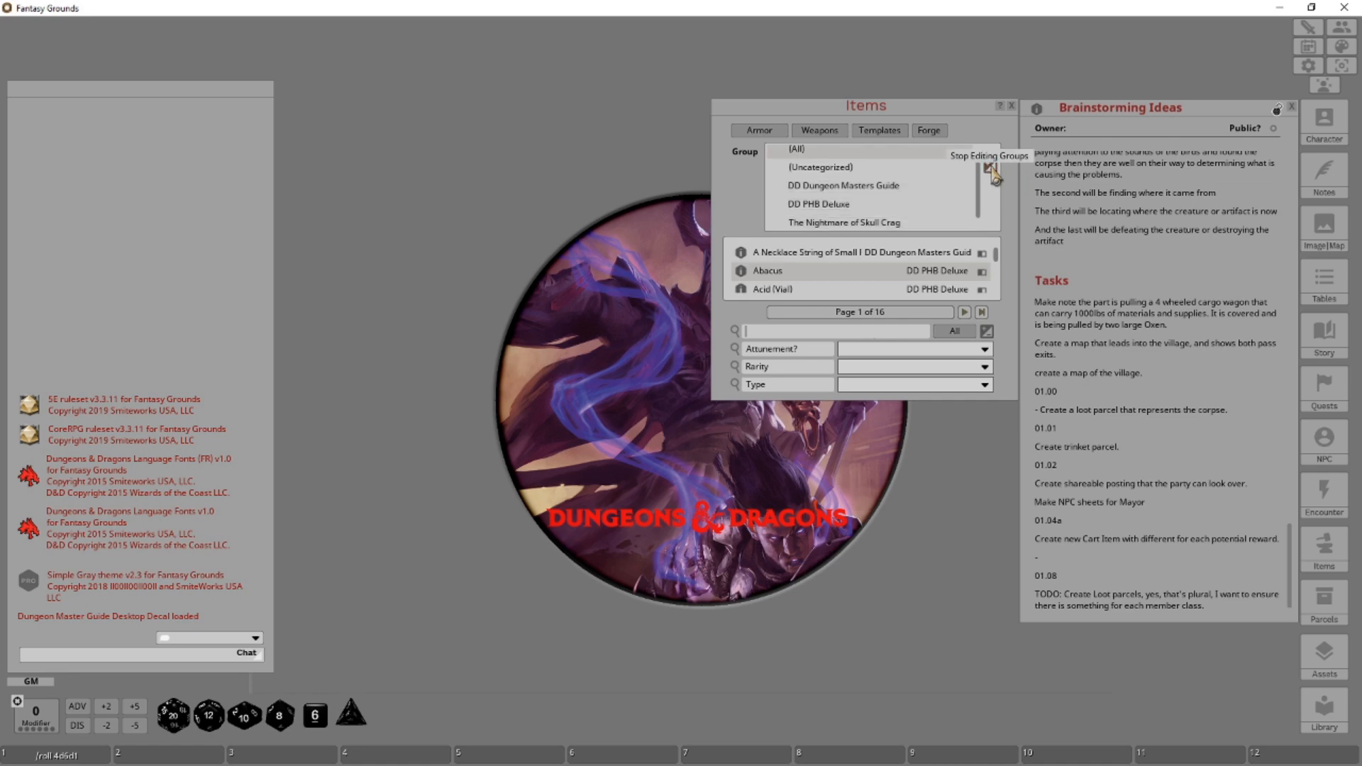
Create a blank item in The Nightmare of Skull Crag group and move its sheet clear of the item list.
{"action": "left_click", "coordinate": [877, 225]}
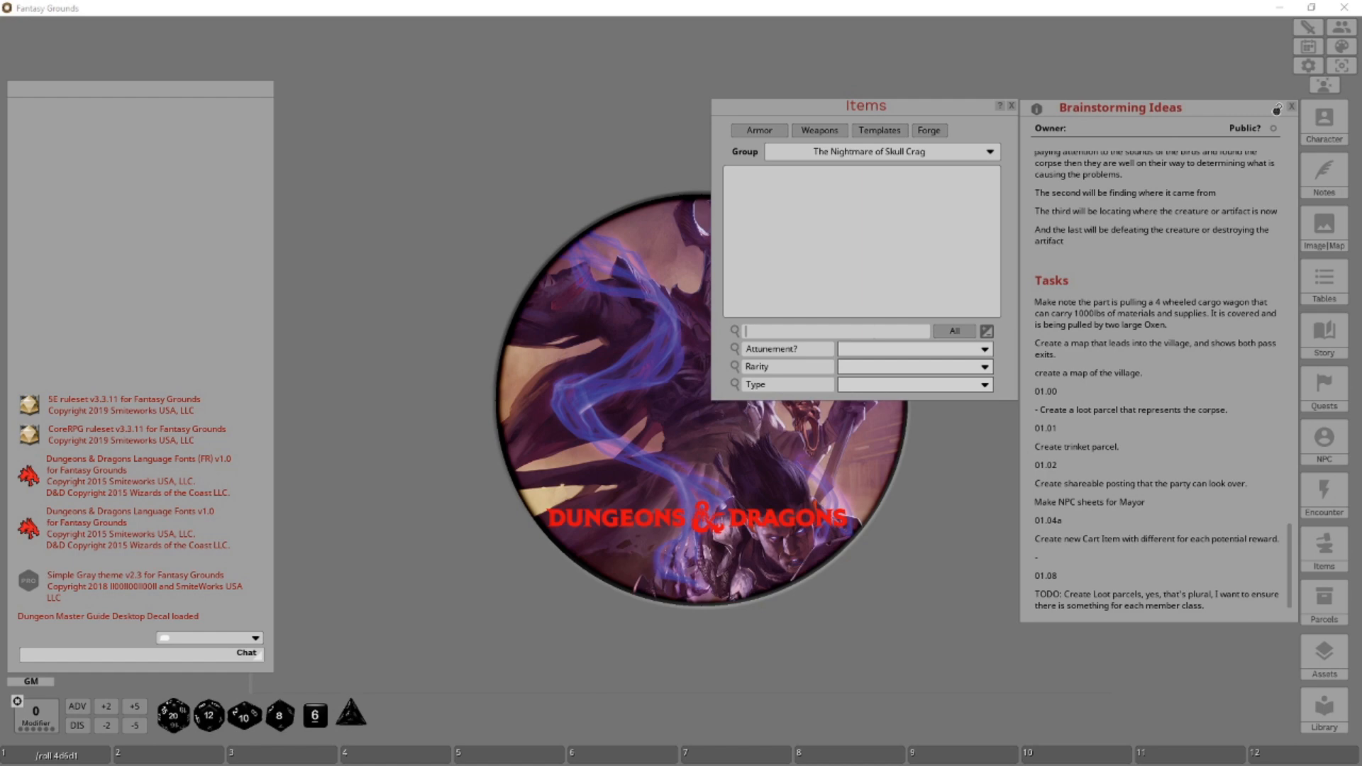
{"action": "right_click", "coordinate": [846, 234]}
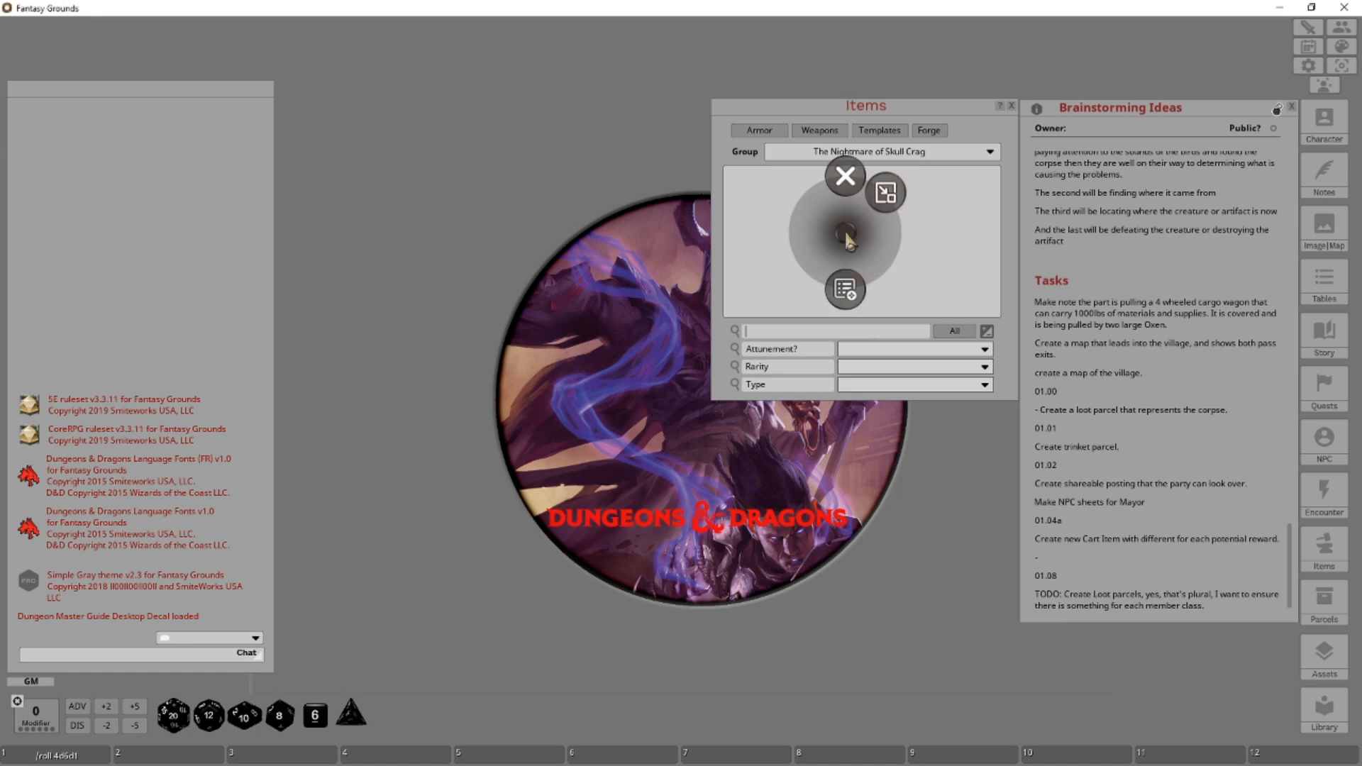
{"action": "left_click", "coordinate": [845, 289]}
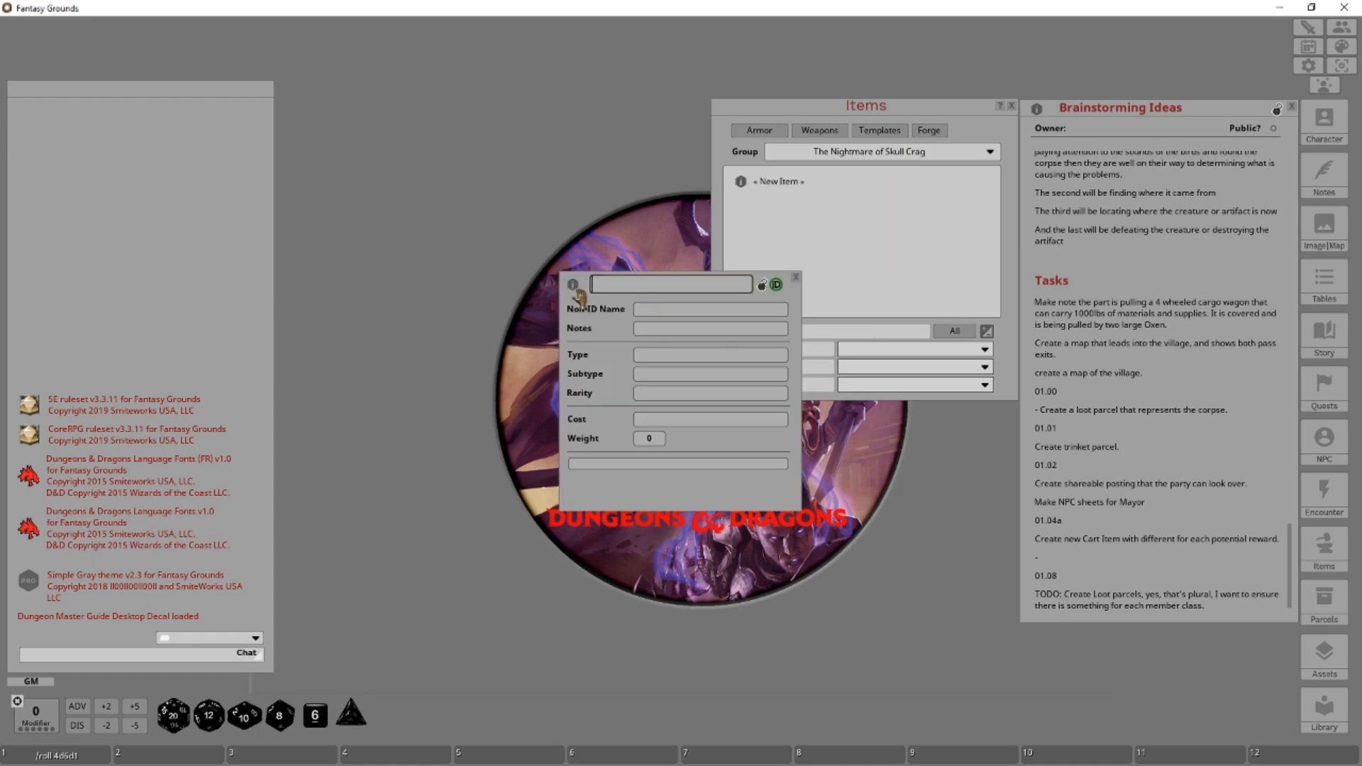
{"action": "left_click_drag", "start_coordinate": [584, 293], "coordinate": [397, 209]}
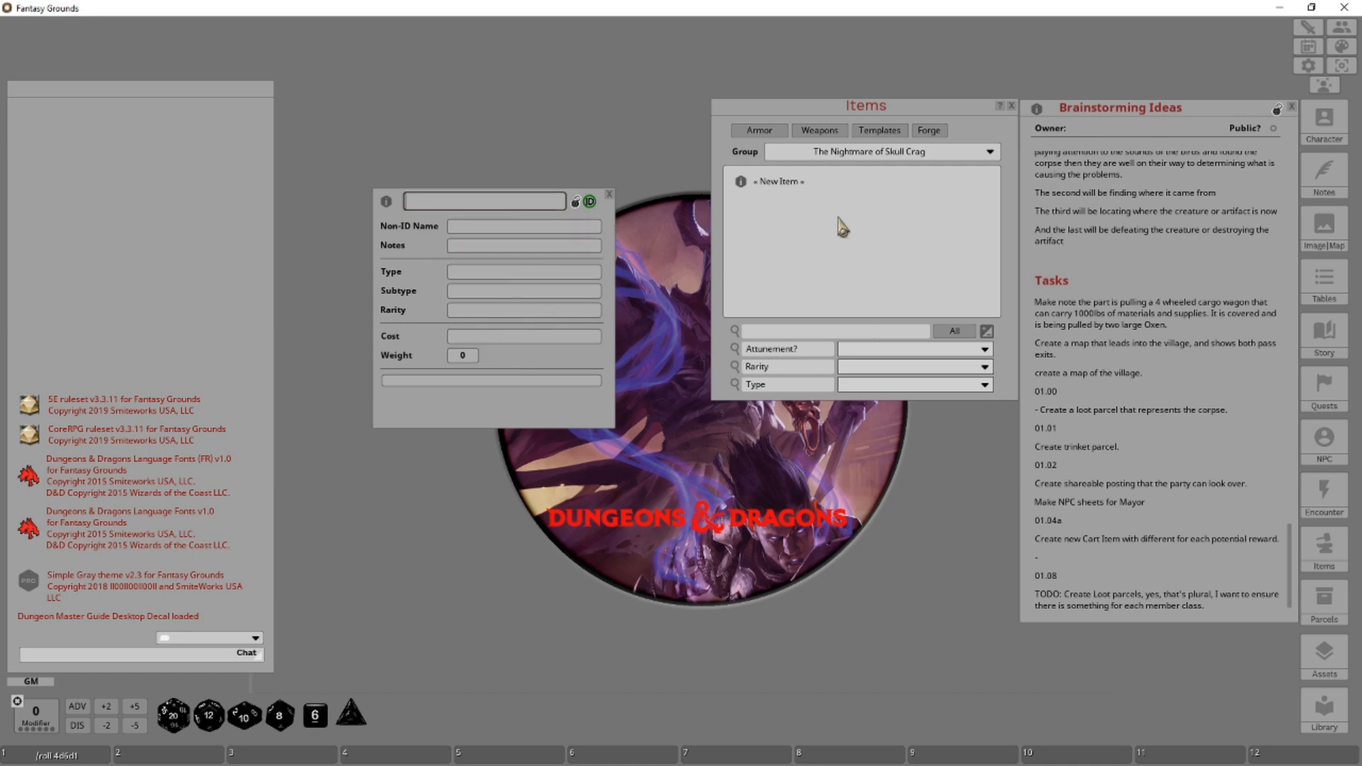
Search all item groups for "longsword" and make a copy of the DD PHB Deluxe Longsword in the item list.
{"action": "left_click", "coordinate": [990, 154]}
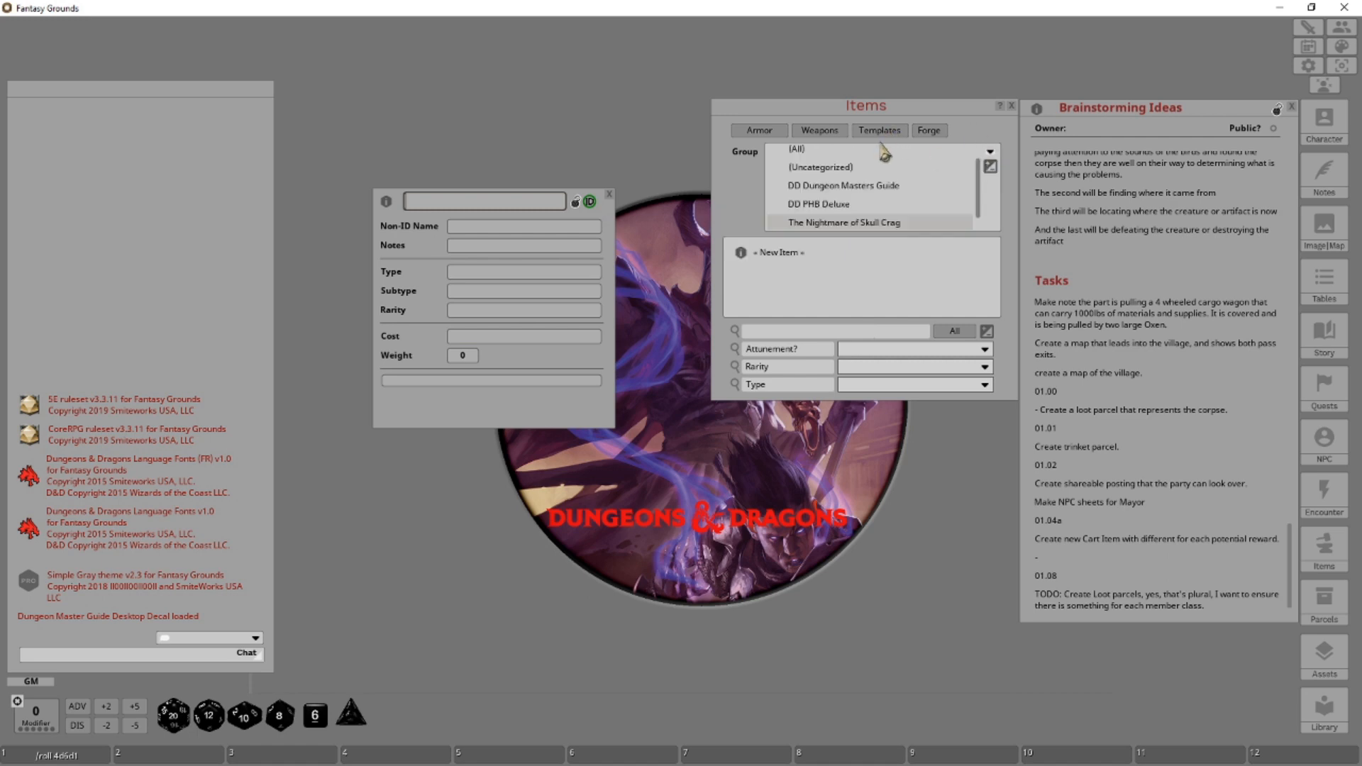
{"action": "left_click", "coordinate": [823, 149]}
{"action": "left_click", "coordinate": [794, 332]}
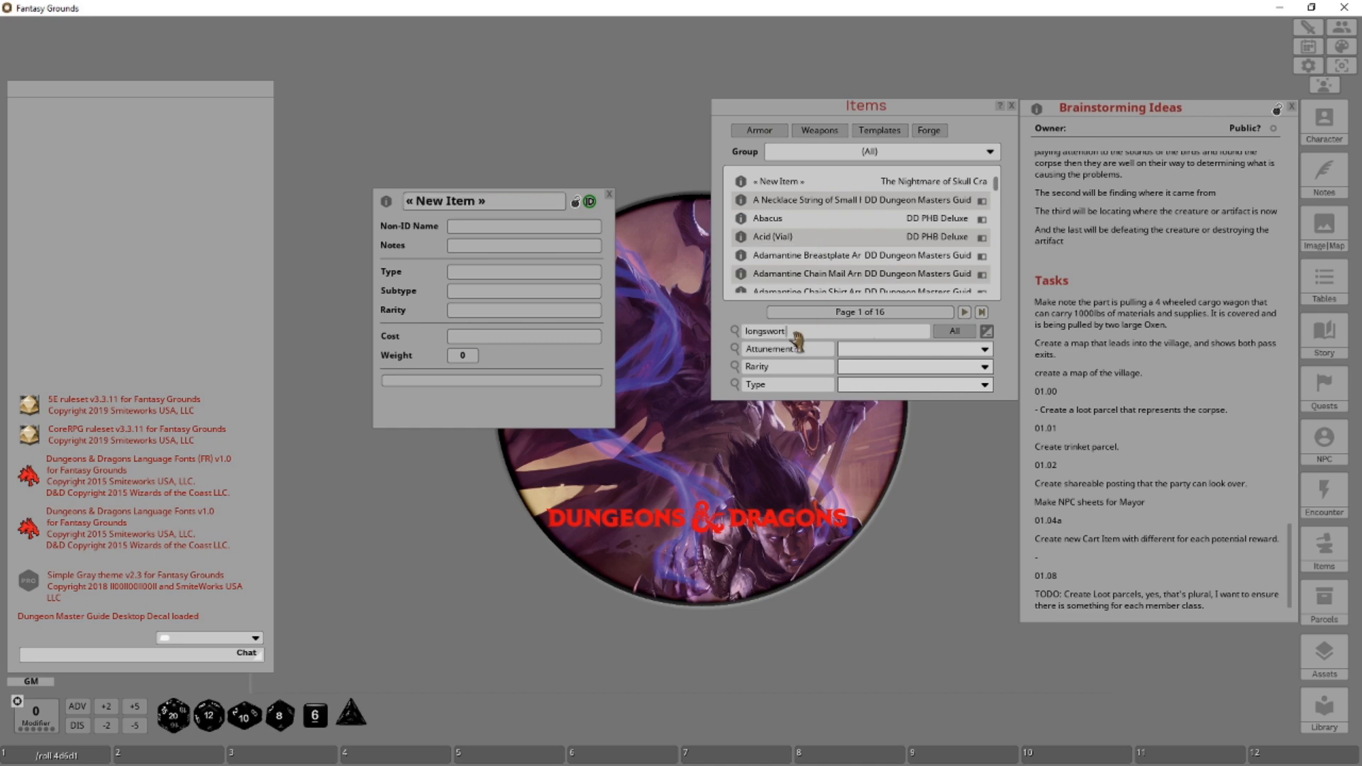
{"action": "key", "text": "Return"}
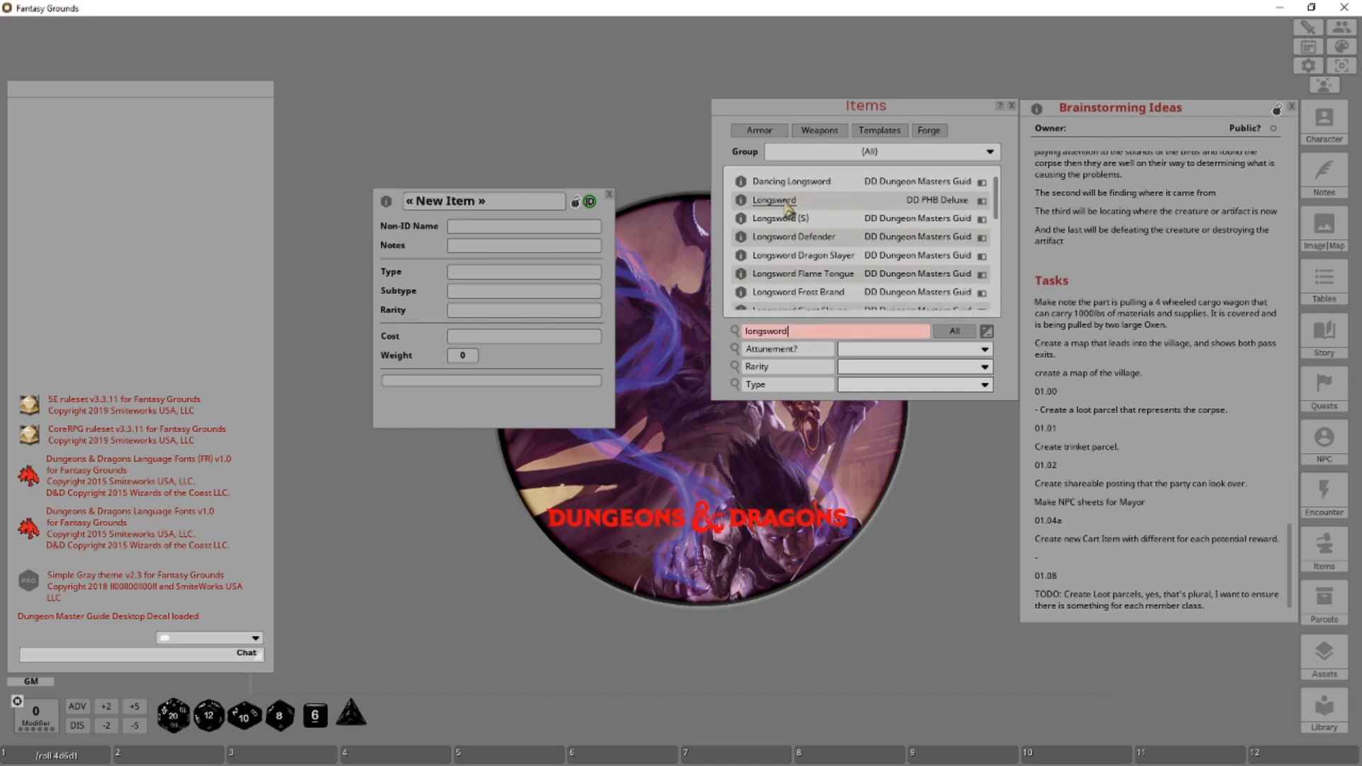
{"action": "right_click", "coordinate": [786, 206]}
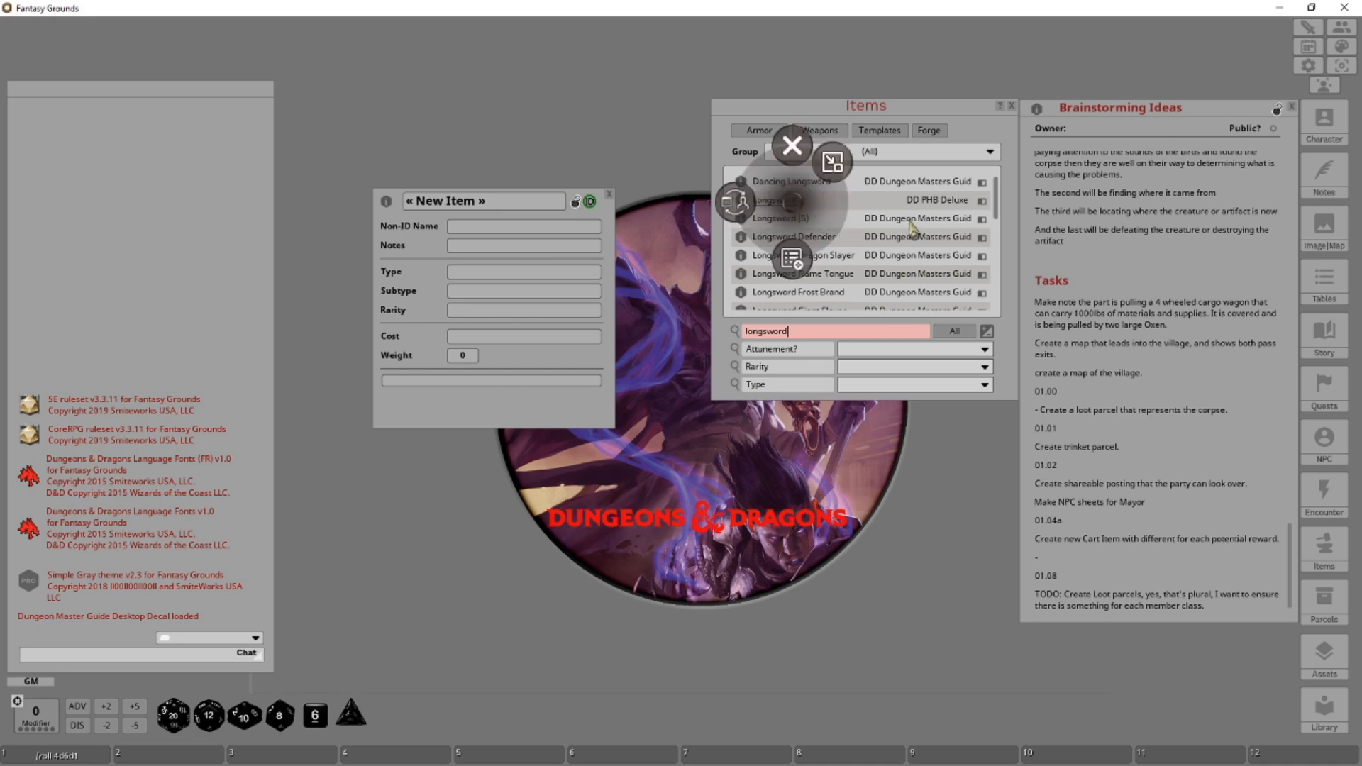
{"action": "left_click", "coordinate": [879, 211]}
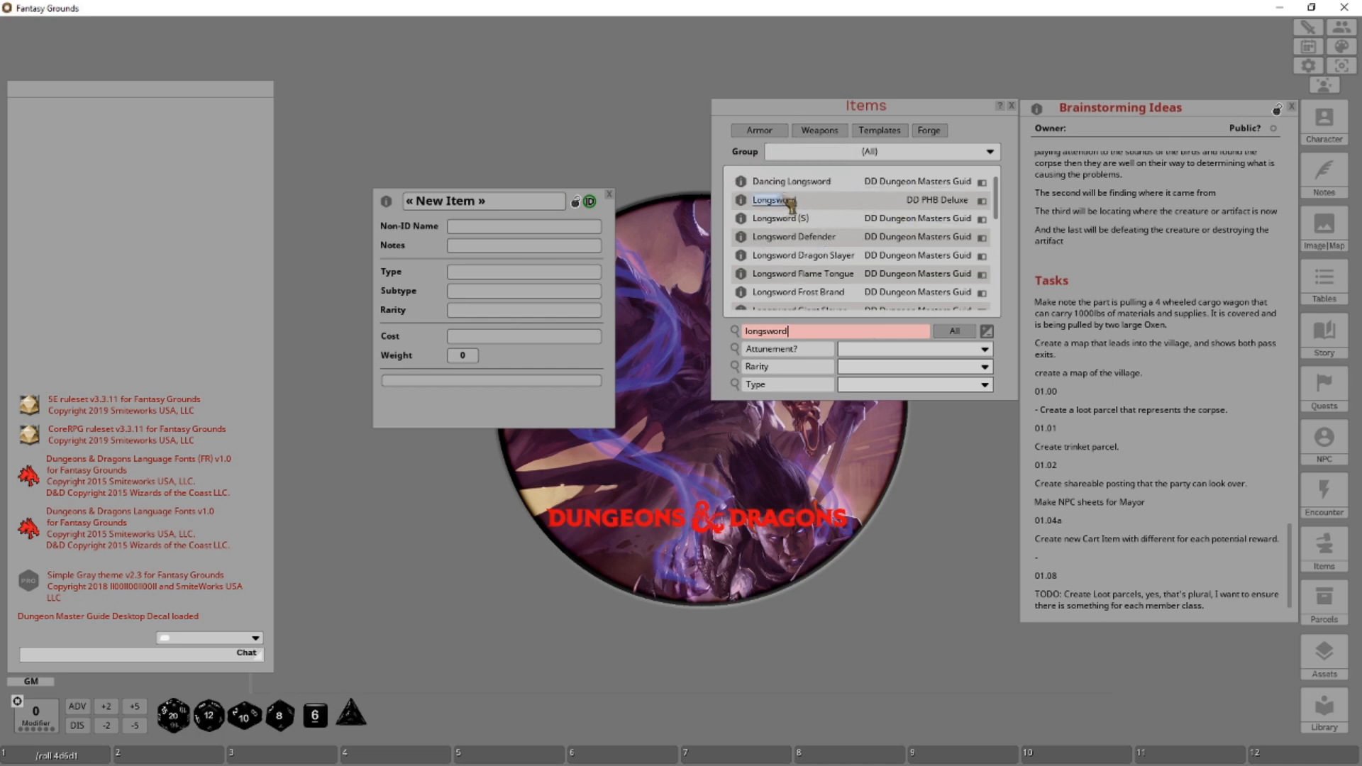
{"action": "left_click_drag", "start_coordinate": [787, 201], "coordinate": [762, 349]}
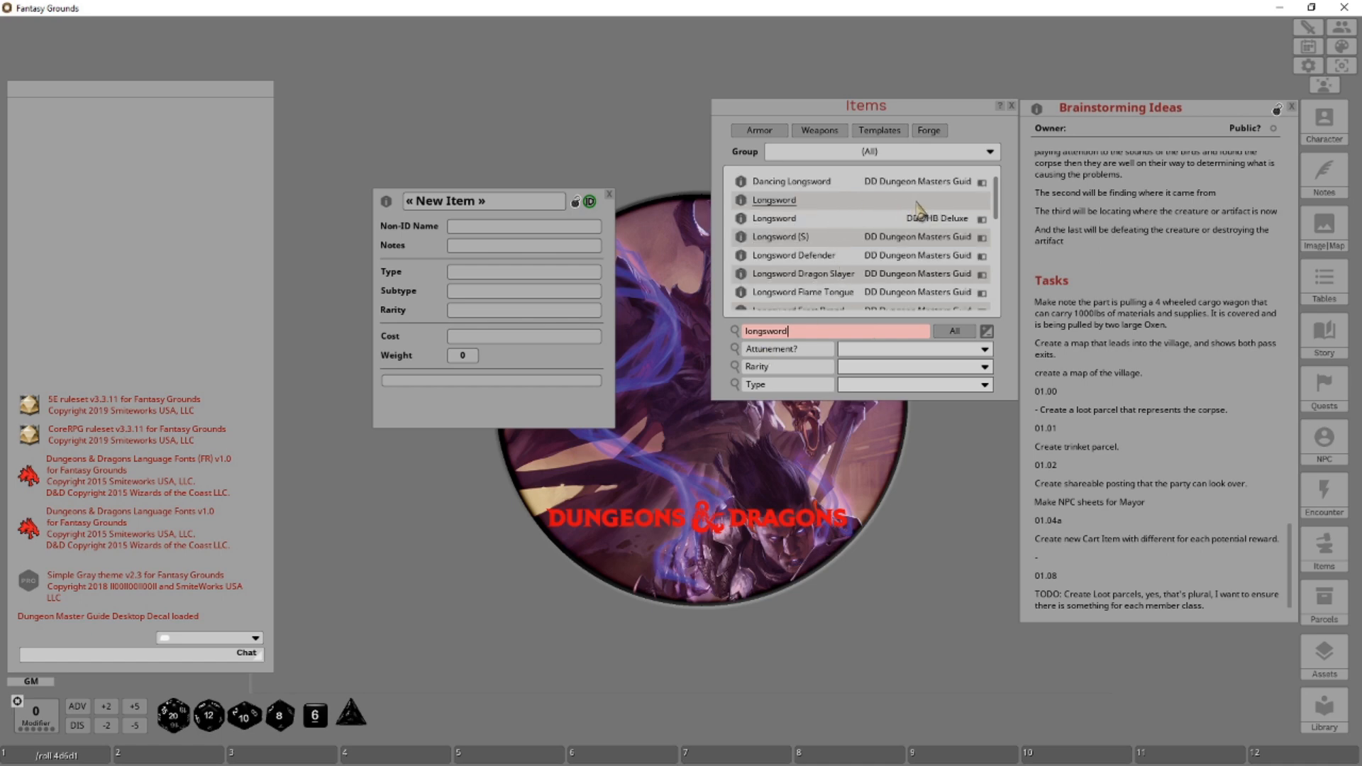
Move the copied Longsword from the uncategorized items into The Nightmare of Skull Crag group and clear the item search.
{"action": "left_click", "coordinate": [900, 152]}
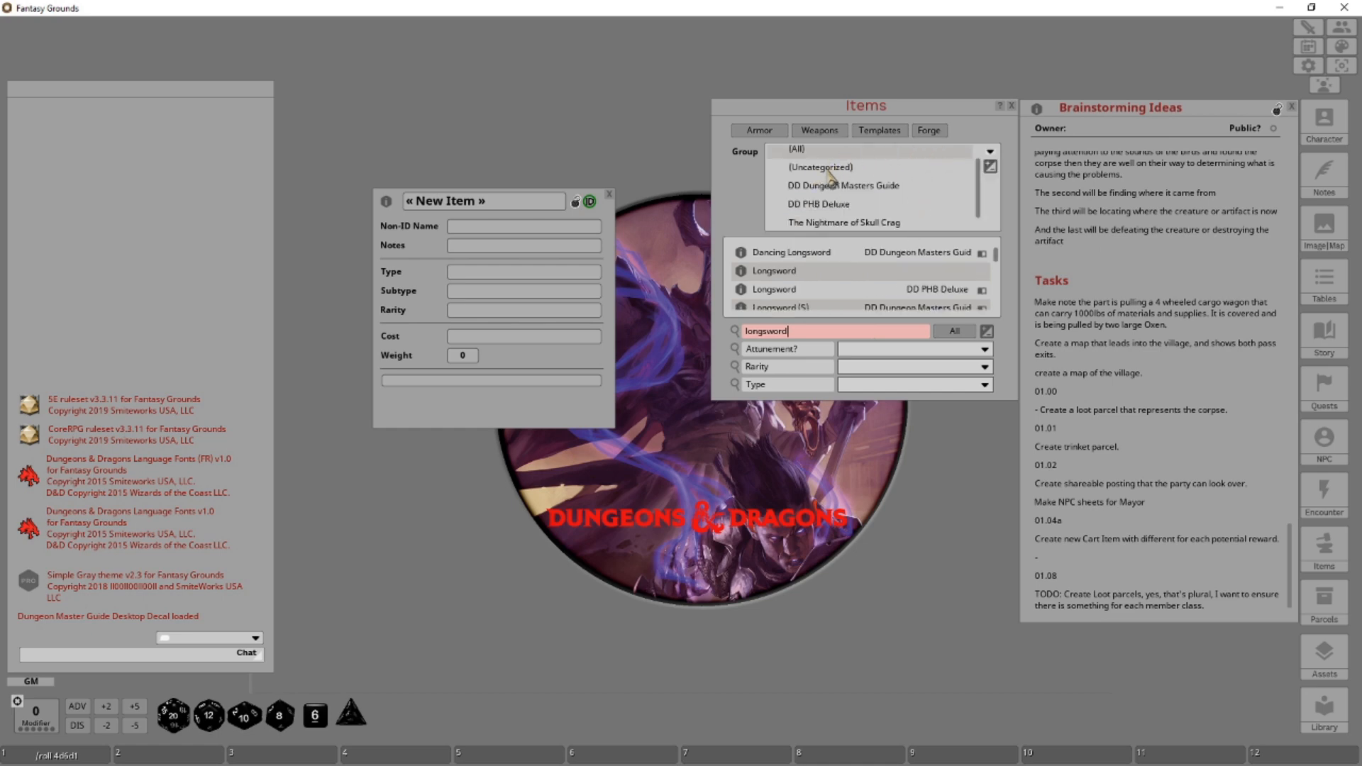
{"action": "left_click", "coordinate": [990, 152]}
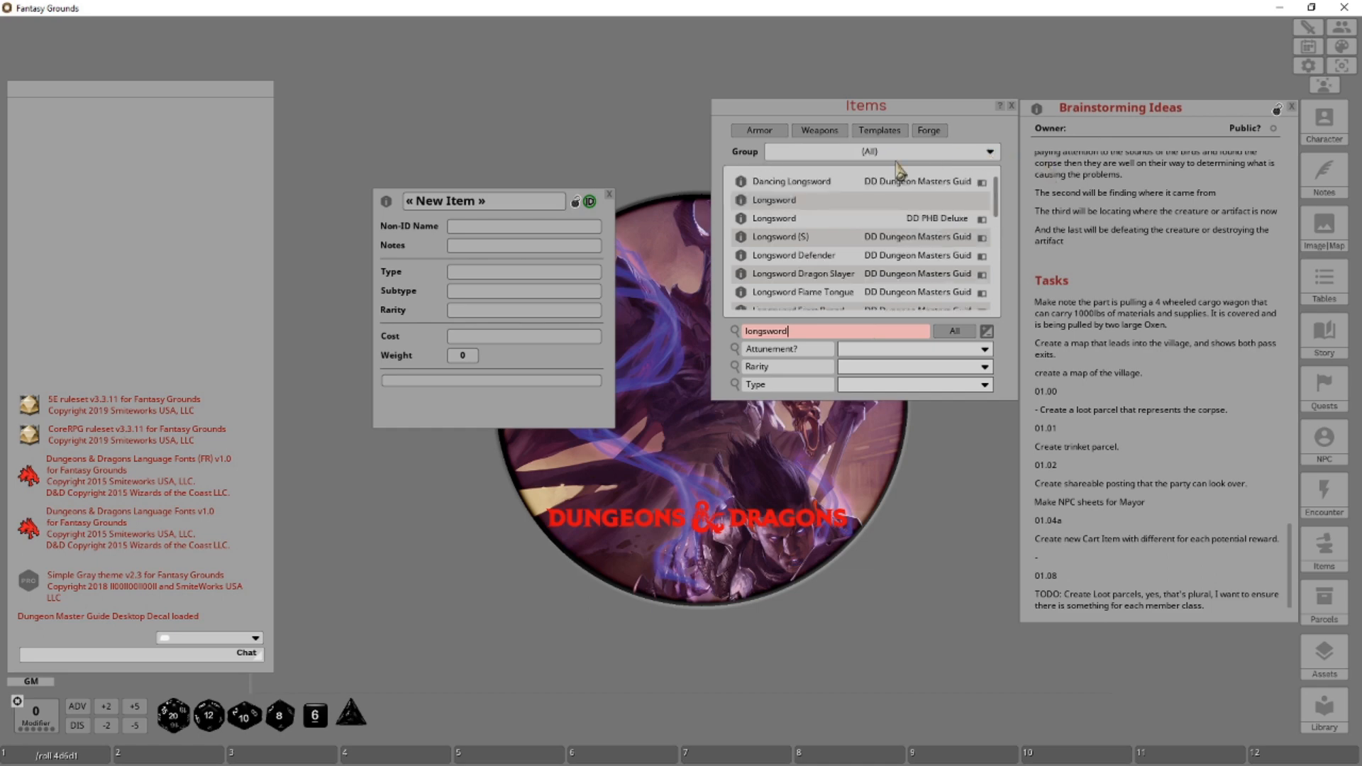
{"action": "left_click", "coordinate": [992, 152]}
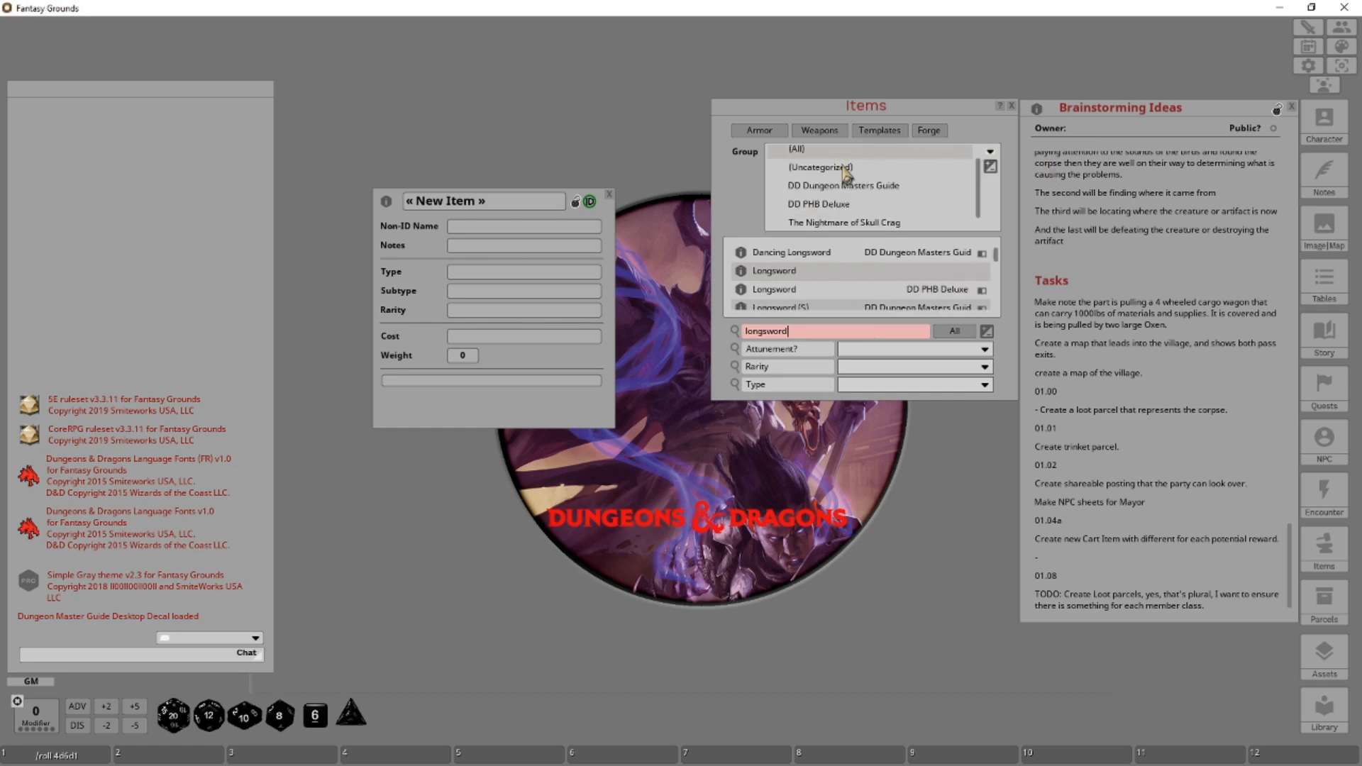
{"action": "left_click", "coordinate": [846, 168]}
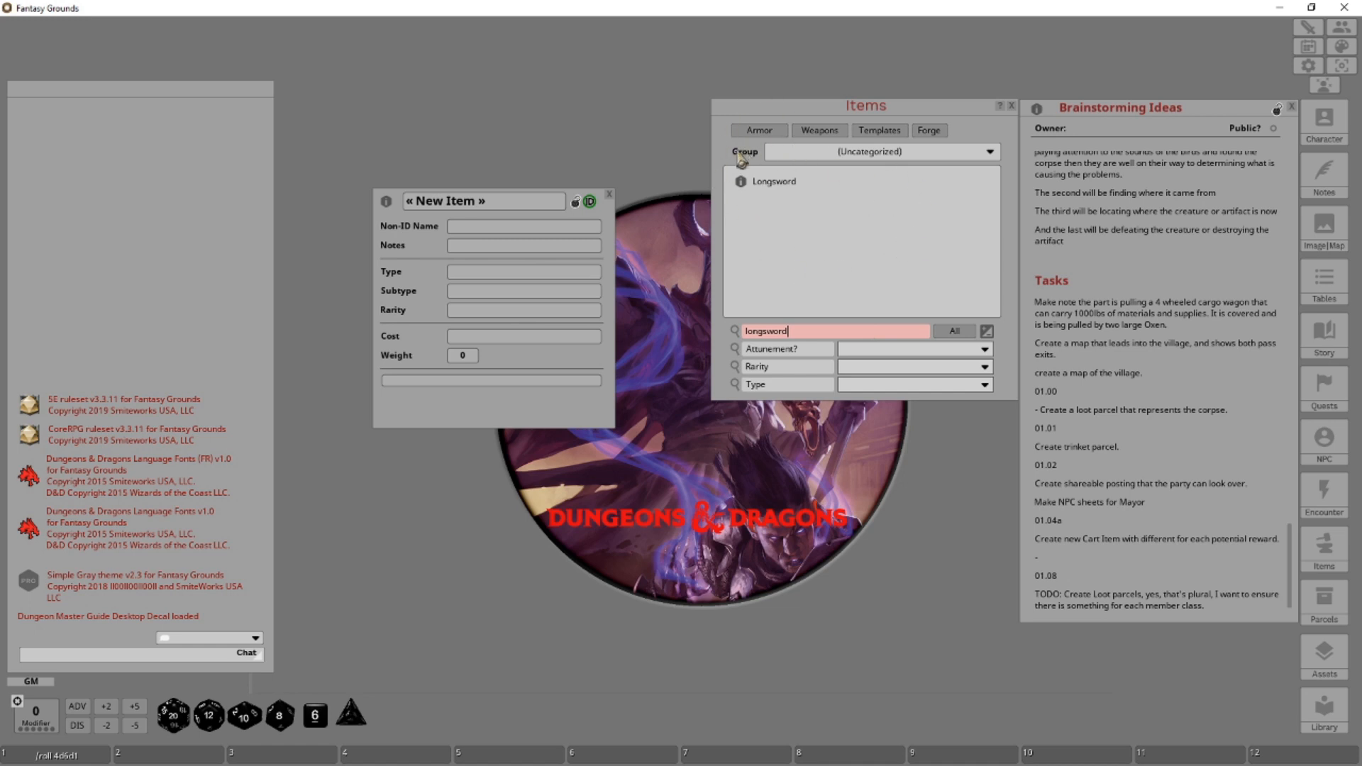
{"action": "left_click", "coordinate": [990, 153]}
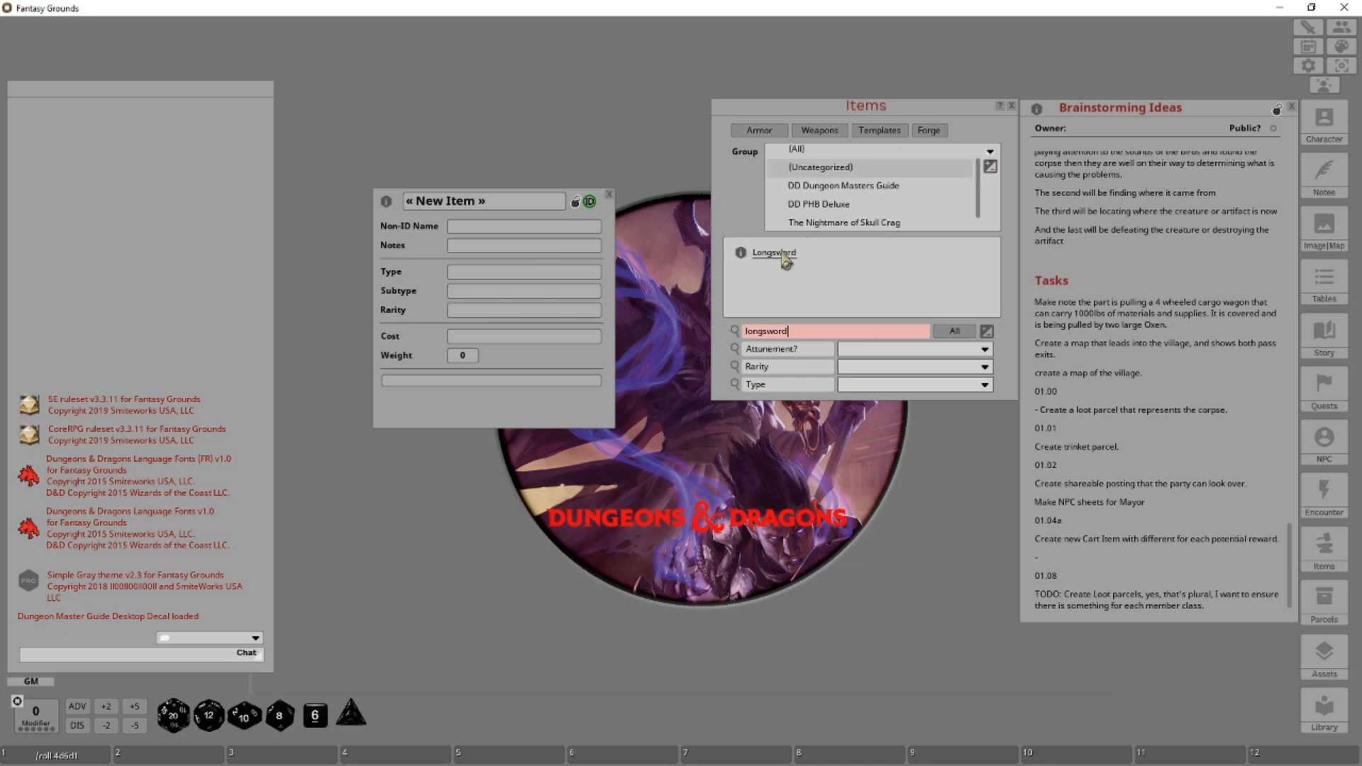
{"action": "left_click", "coordinate": [855, 223]}
{"action": "left_click", "coordinate": [859, 223]}
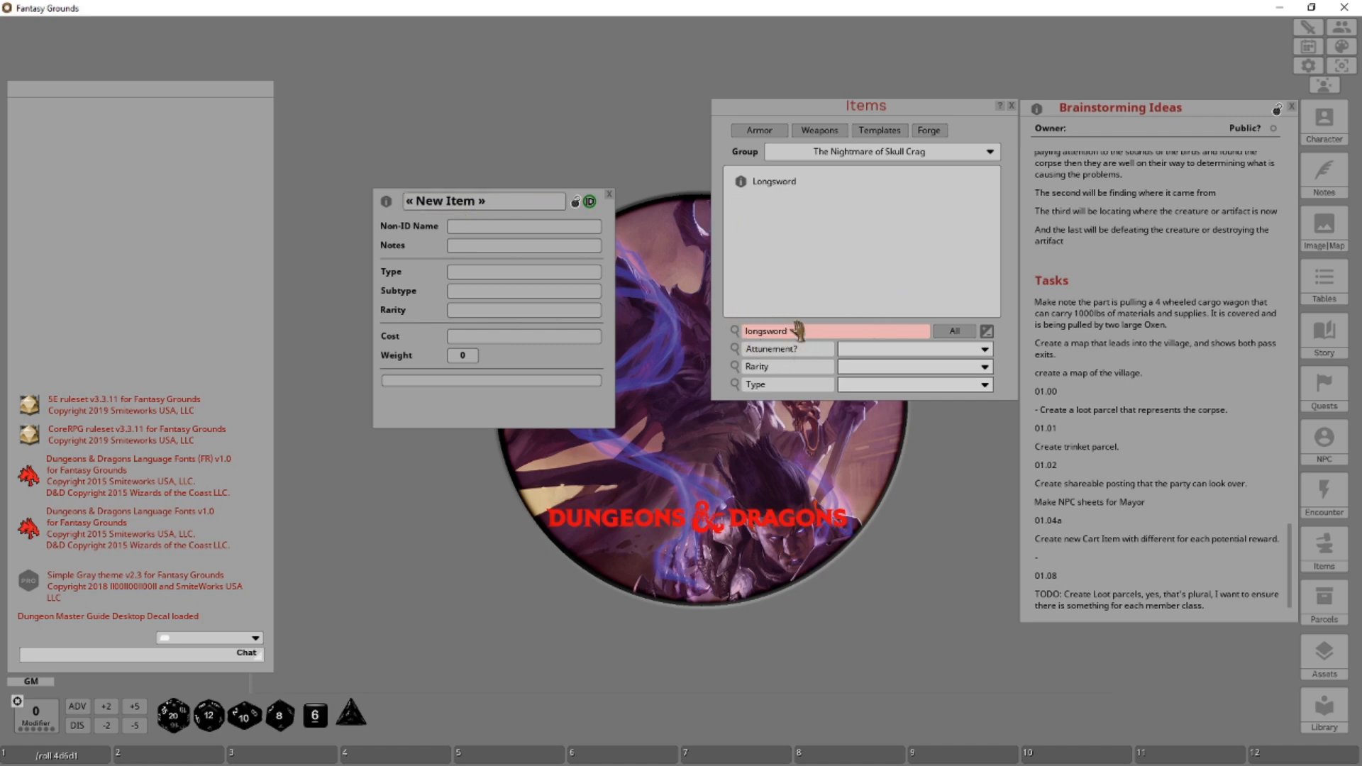
{"action": "left_click", "coordinate": [842, 333]}
{"action": "key", "text": "Return"}
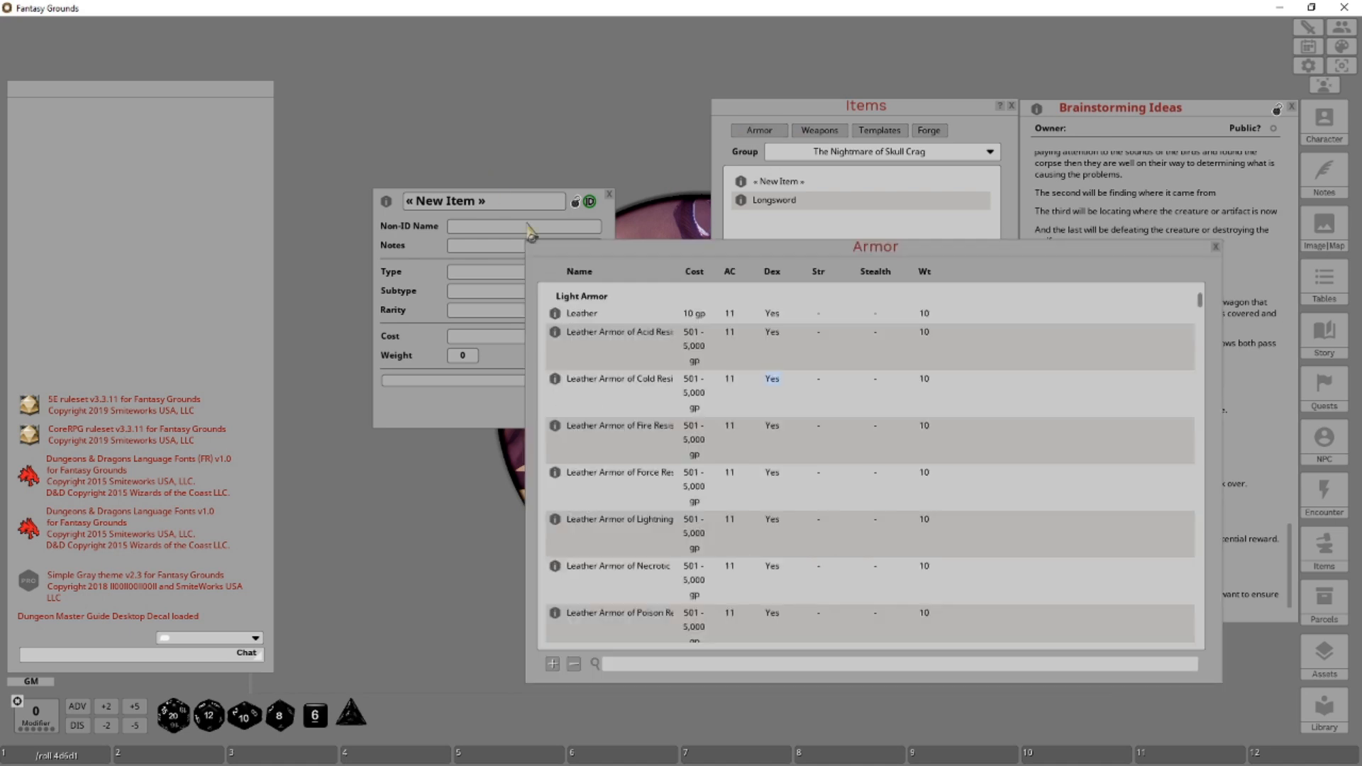
Collapse the armor table to its categories, look into Studded Leather, and close the table.
{"action": "left_click", "coordinate": [576, 664]}
{"action": "left_click", "coordinate": [583, 296]}
{"action": "left_click", "coordinate": [582, 297]}
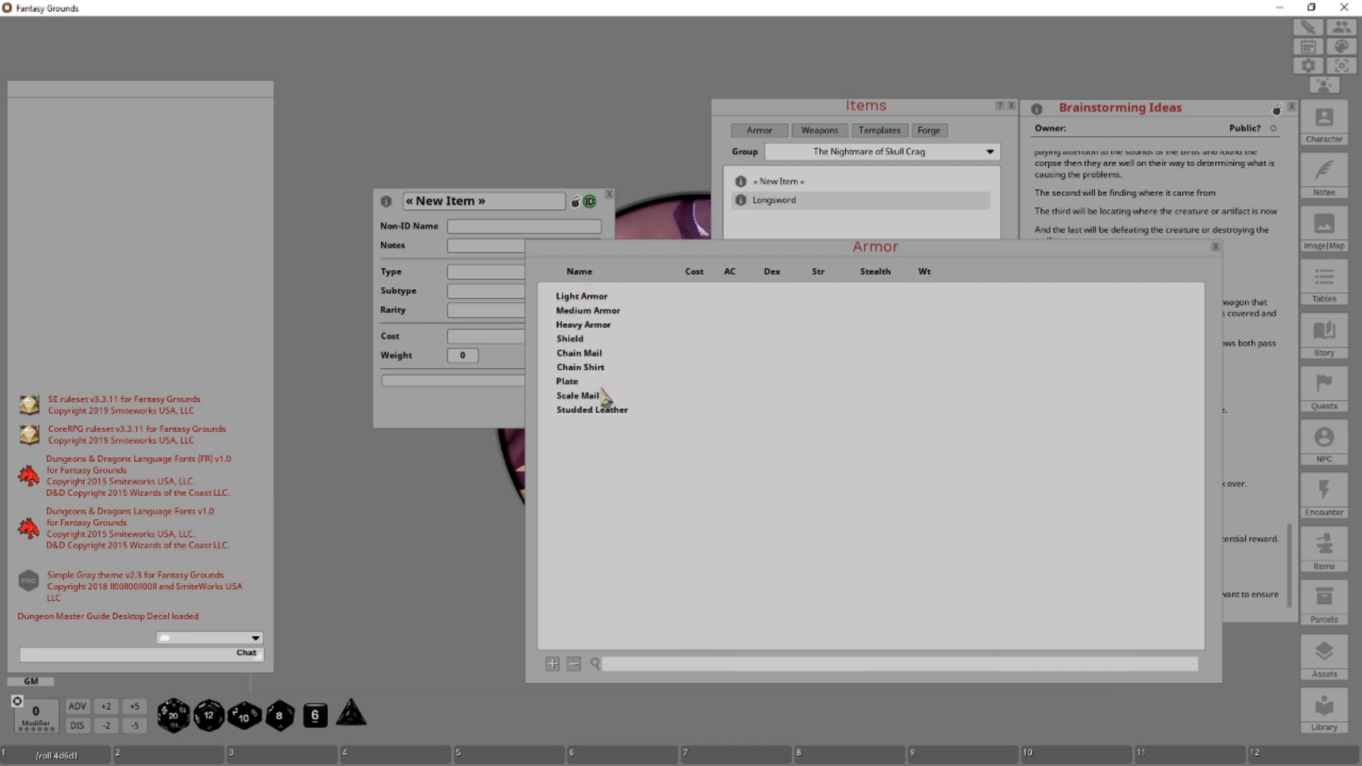
{"action": "left_click", "coordinate": [594, 411]}
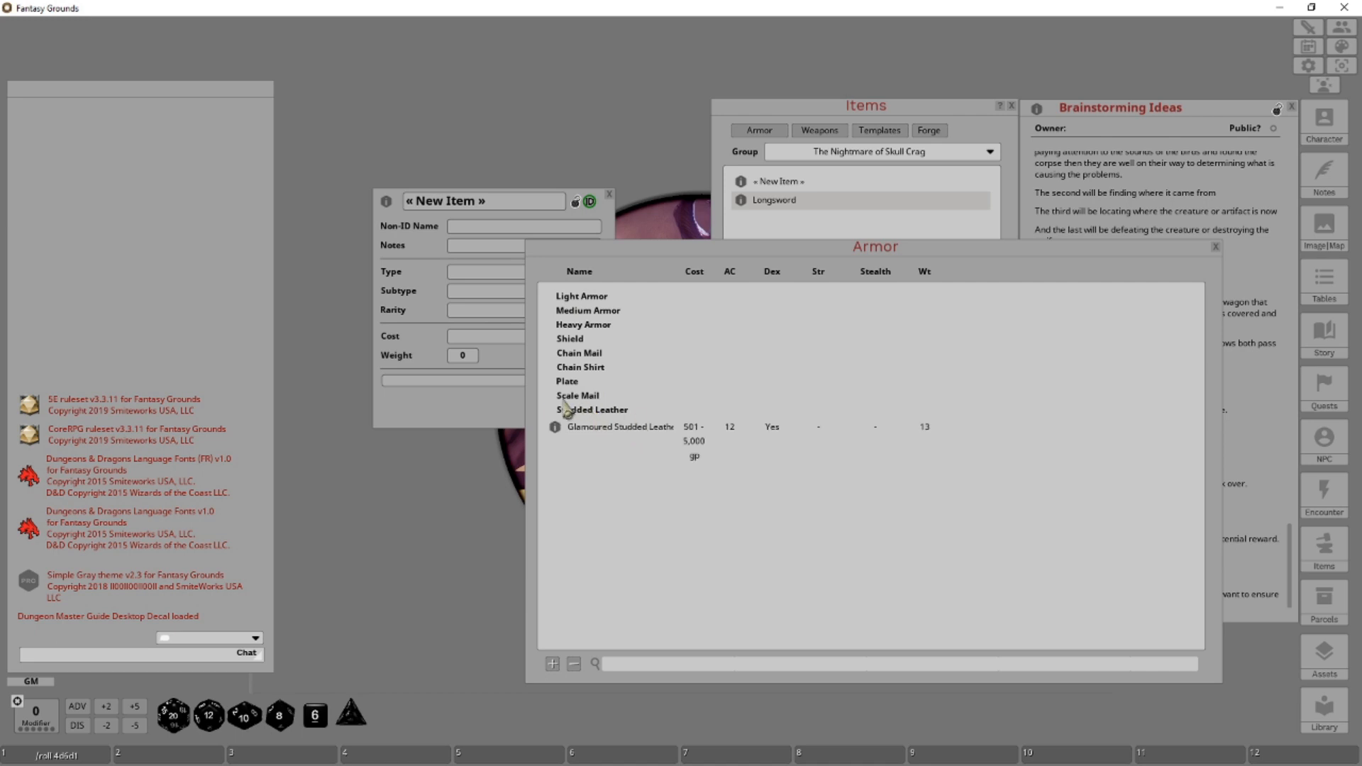
{"action": "left_click", "coordinate": [602, 413]}
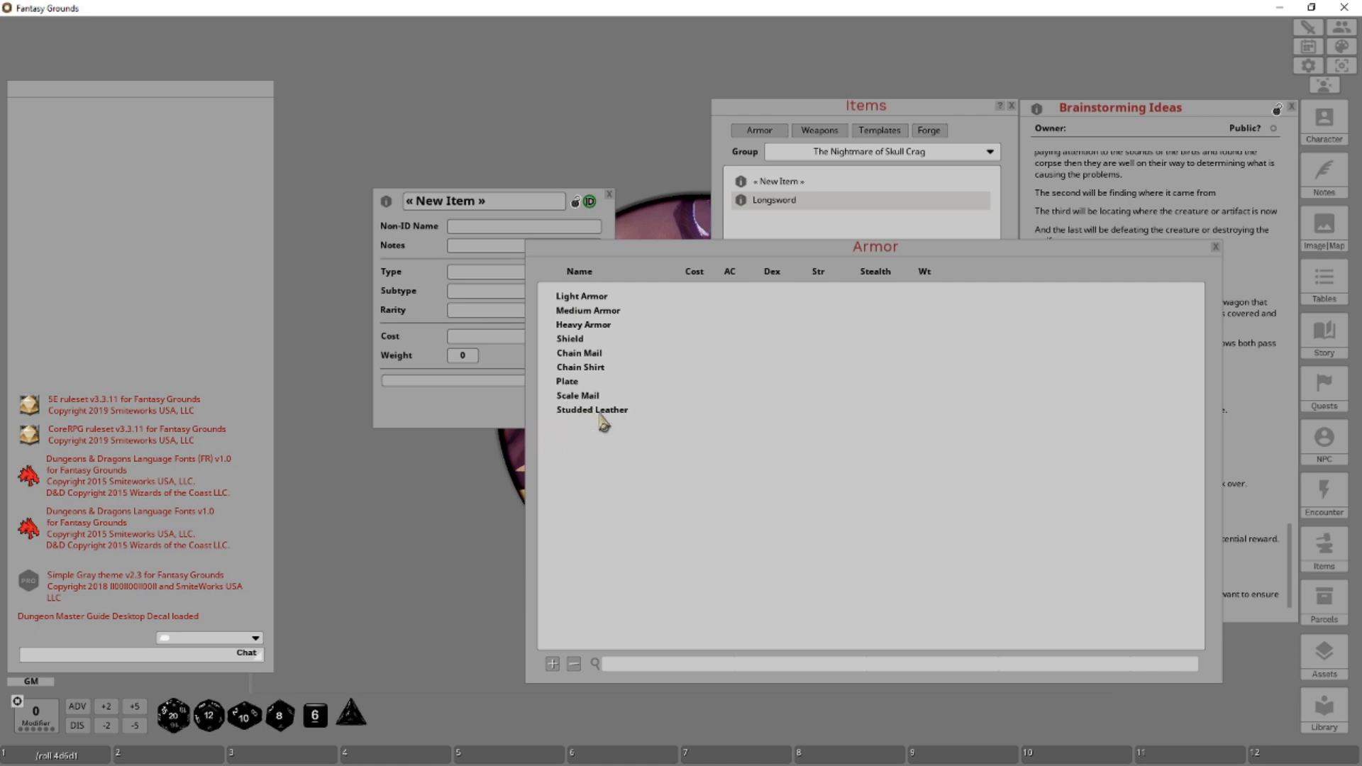
{"action": "left_click", "coordinate": [1216, 248]}
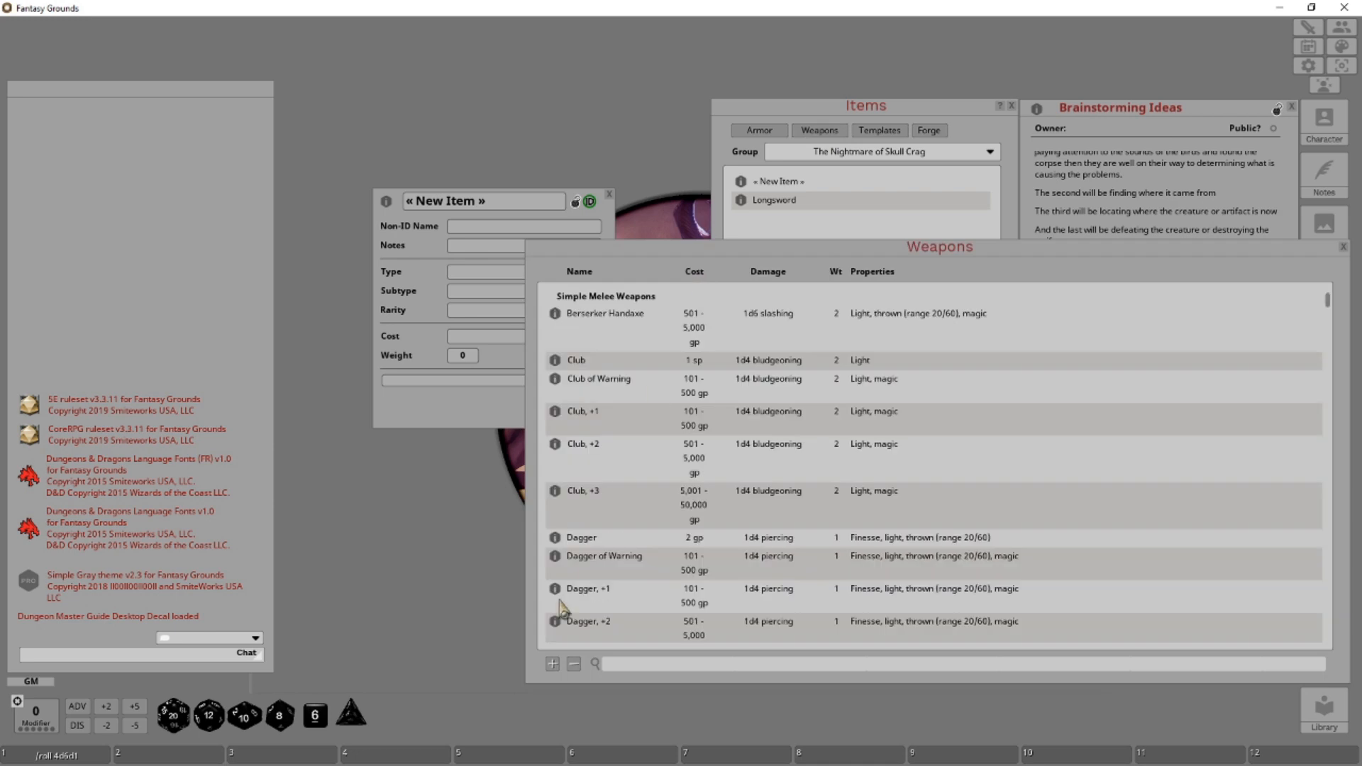
Collapse the weapons table to its categories and examine the entries under Warhammer and Martial Weapons.
{"action": "left_click", "coordinate": [573, 664]}
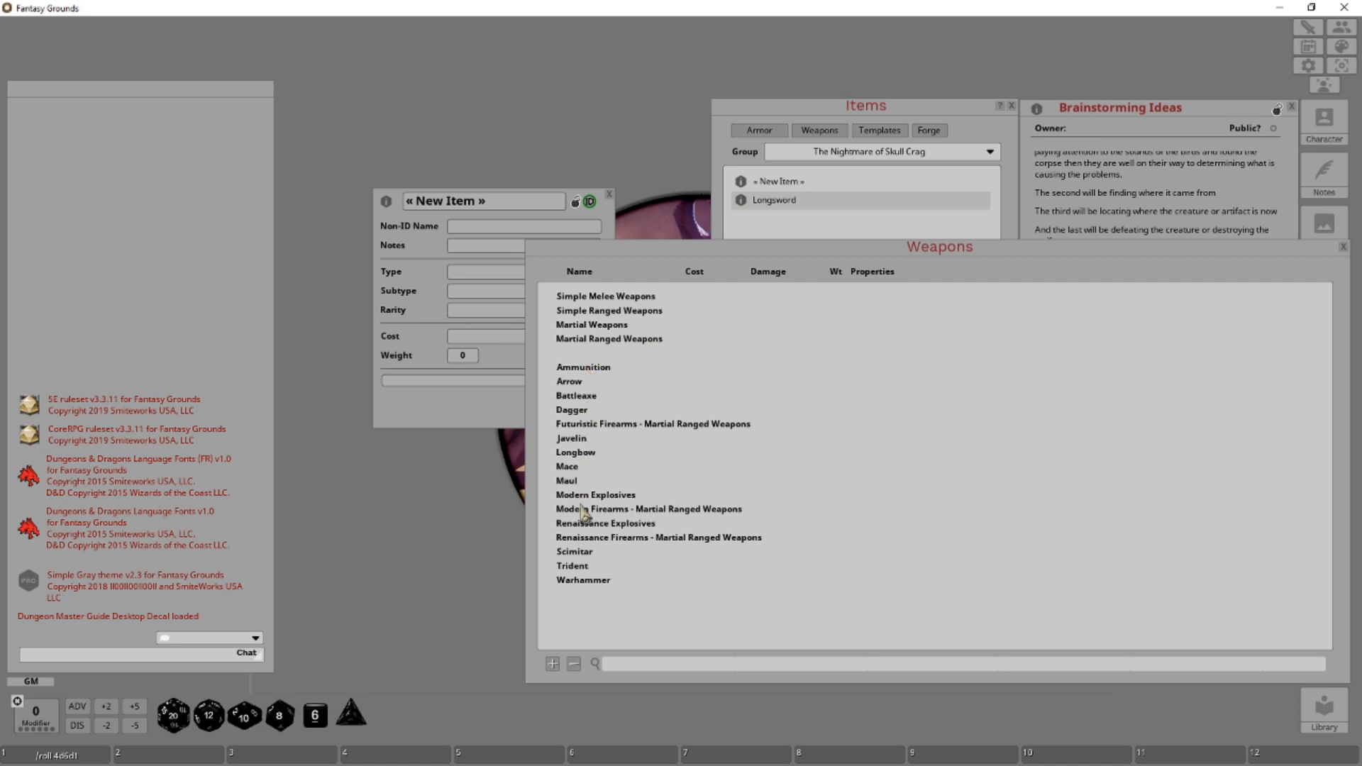
{"action": "left_click", "coordinate": [590, 581]}
{"action": "scroll", "coordinate": [635, 516], "scroll_direction": "down", "scroll_amount": 2}
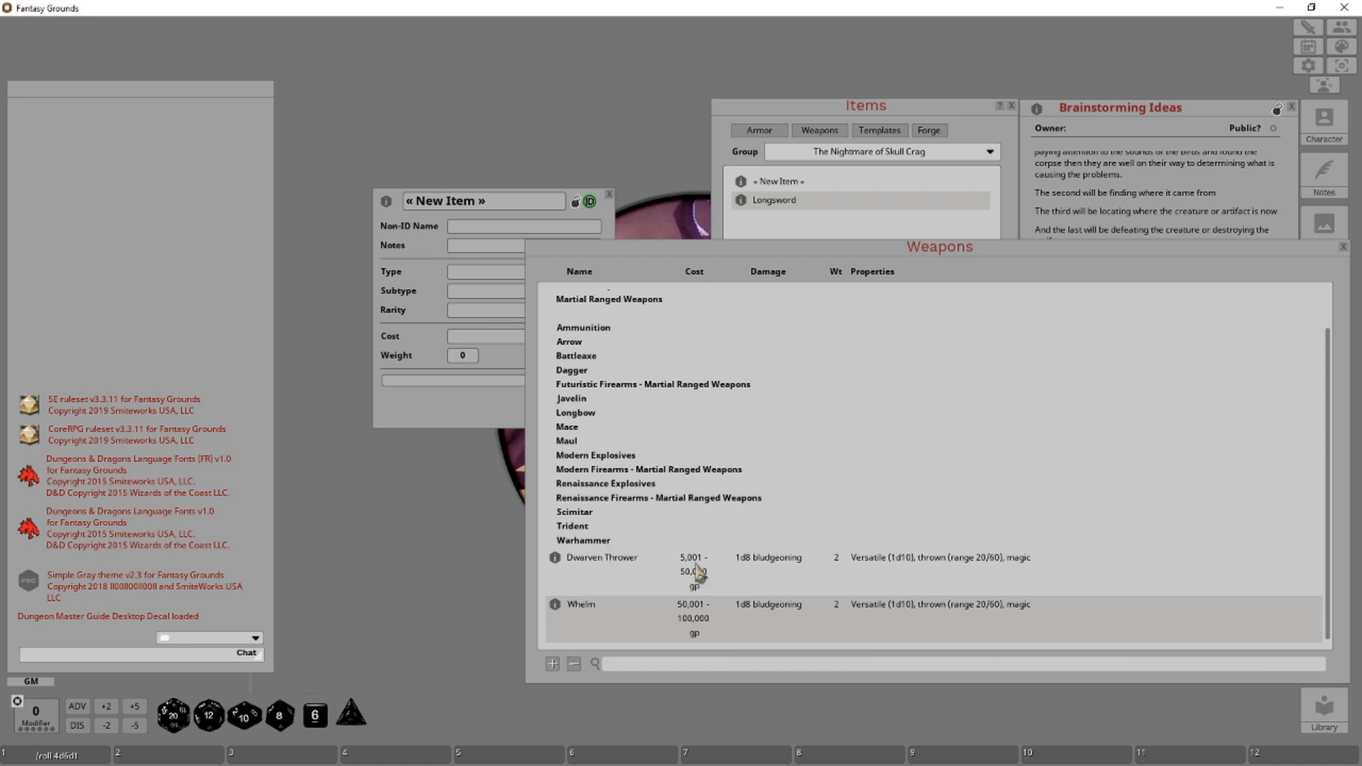
{"action": "scroll", "coordinate": [594, 401], "scroll_direction": "up", "scroll_amount": 2}
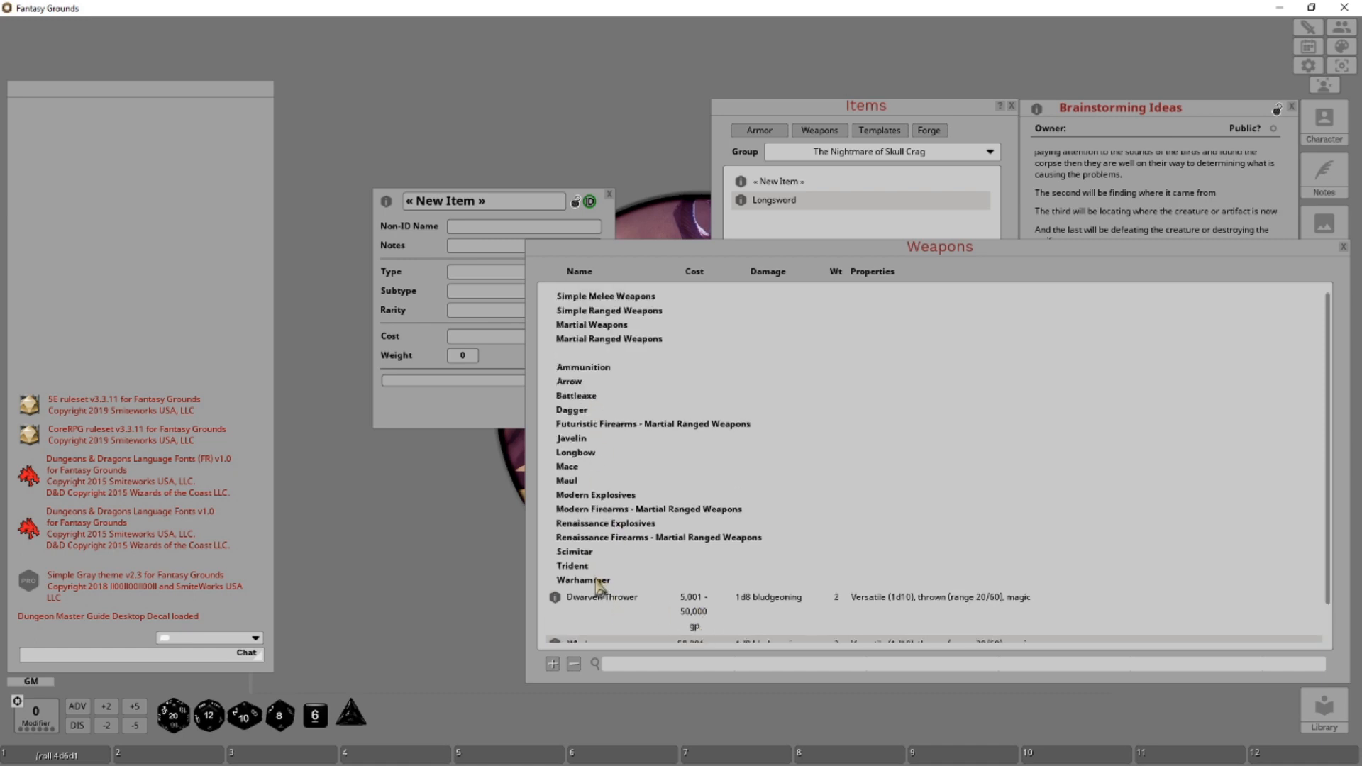
{"action": "left_click", "coordinate": [597, 580]}
{"action": "left_click", "coordinate": [596, 339]}
{"action": "left_click", "coordinate": [596, 339]}
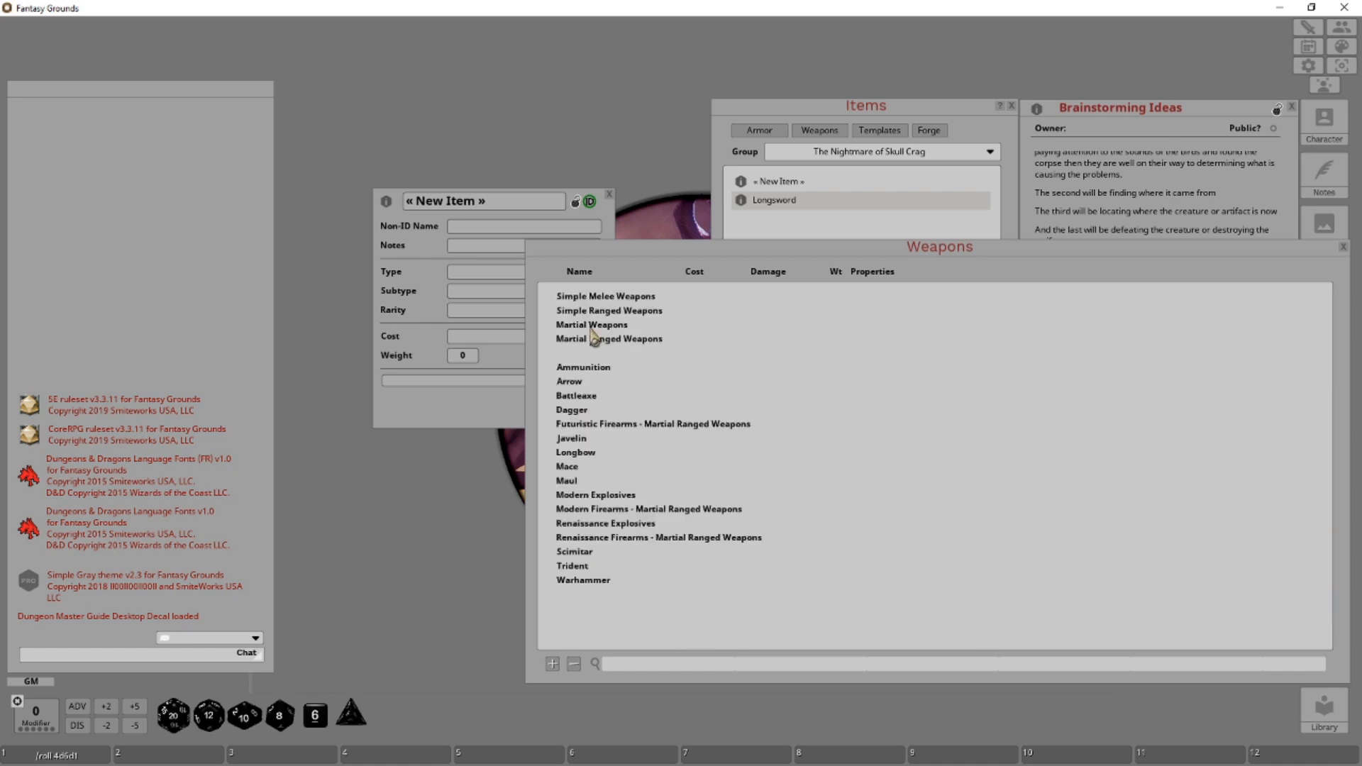
{"action": "left_click", "coordinate": [593, 325]}
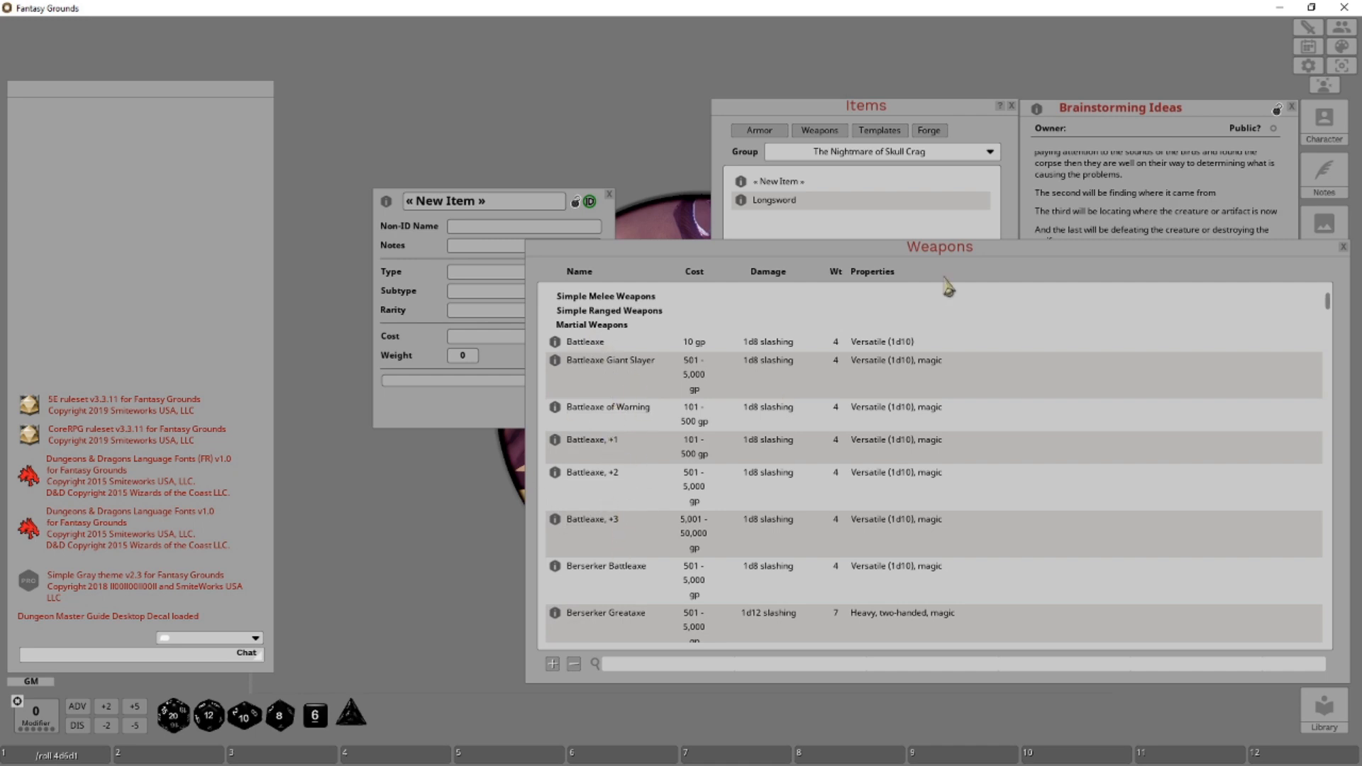
{"action": "left_click", "coordinate": [592, 325]}
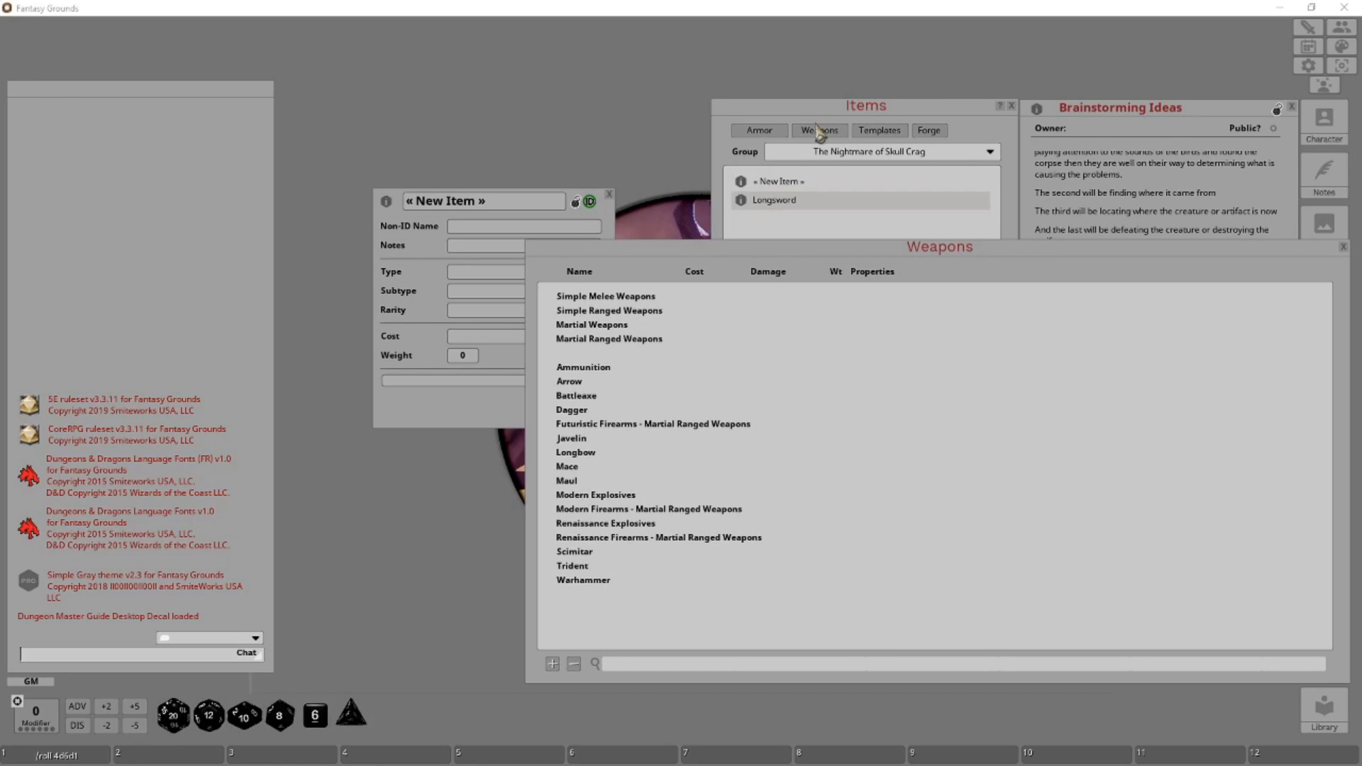
Move the weapons table clear of the item list and copy the Berserker Handaxe from Simple Melee Weapons into The Nightmare of Skull Crag group.
{"action": "left_click_drag", "start_coordinate": [817, 242], "coordinate": [434, 266]}
{"action": "left_click", "coordinate": [314, 282]}
{"action": "left_click_drag", "start_coordinate": [248, 332], "coordinate": [811, 252]}
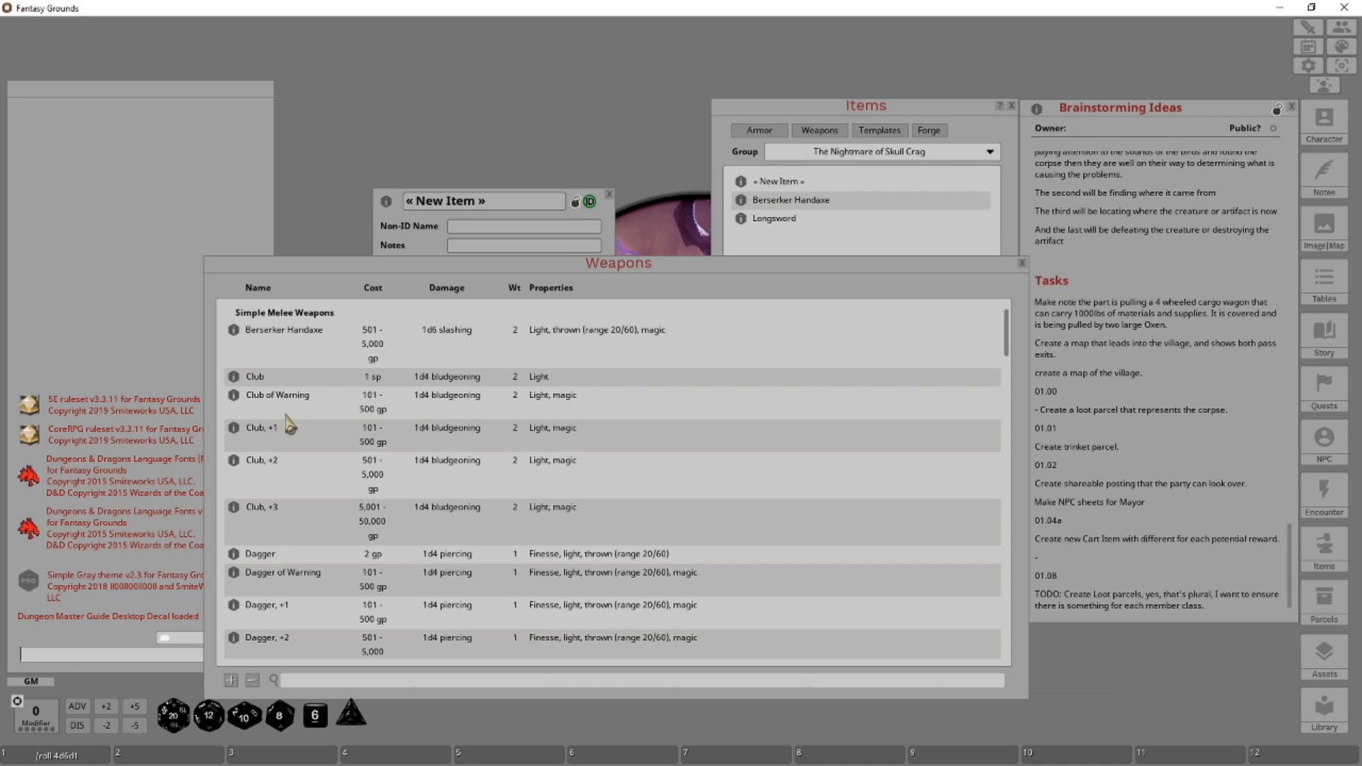
Filter the weapons table for "handaxe" and copy the Handaxe of Warning into The Nightmare of Skull Crag group.
{"action": "scroll", "coordinate": [273, 518], "scroll_direction": "down", "scroll_amount": 3}
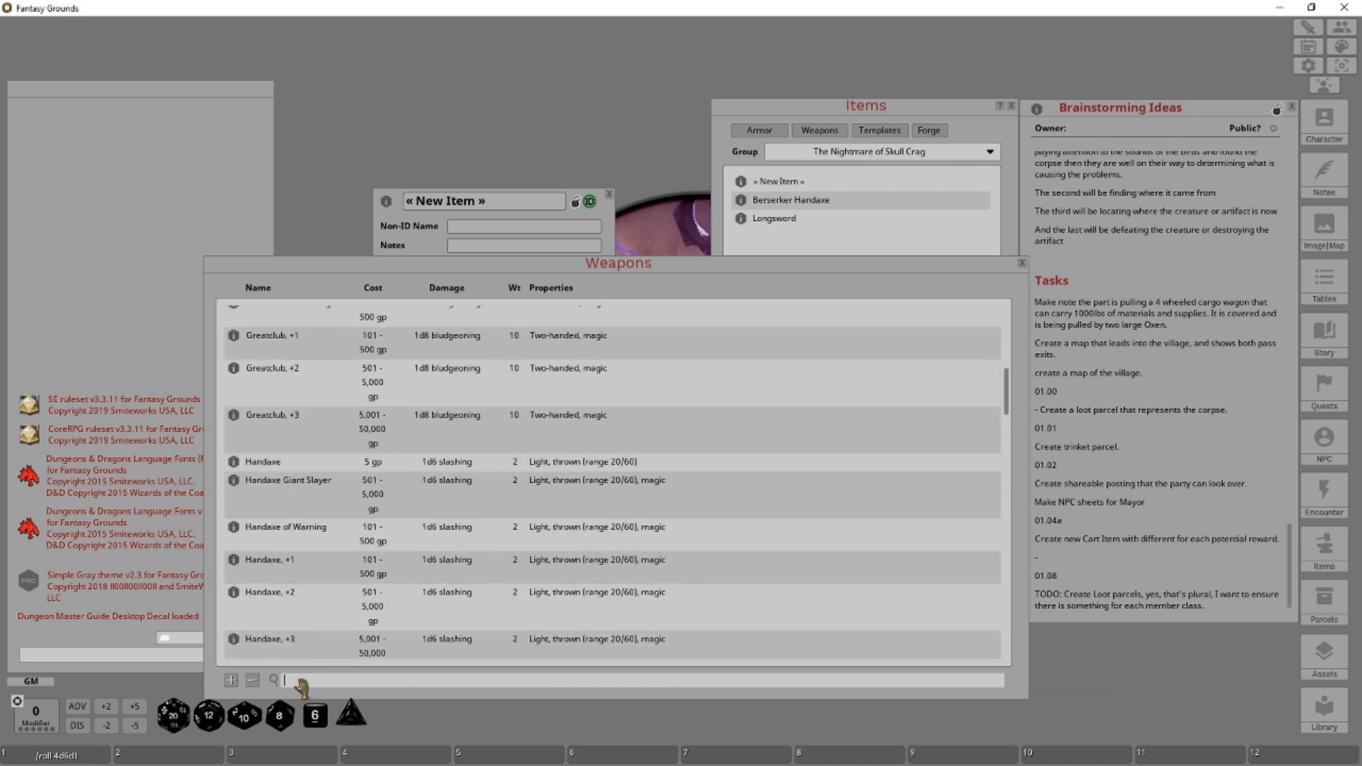
{"action": "type", "text": "e"}
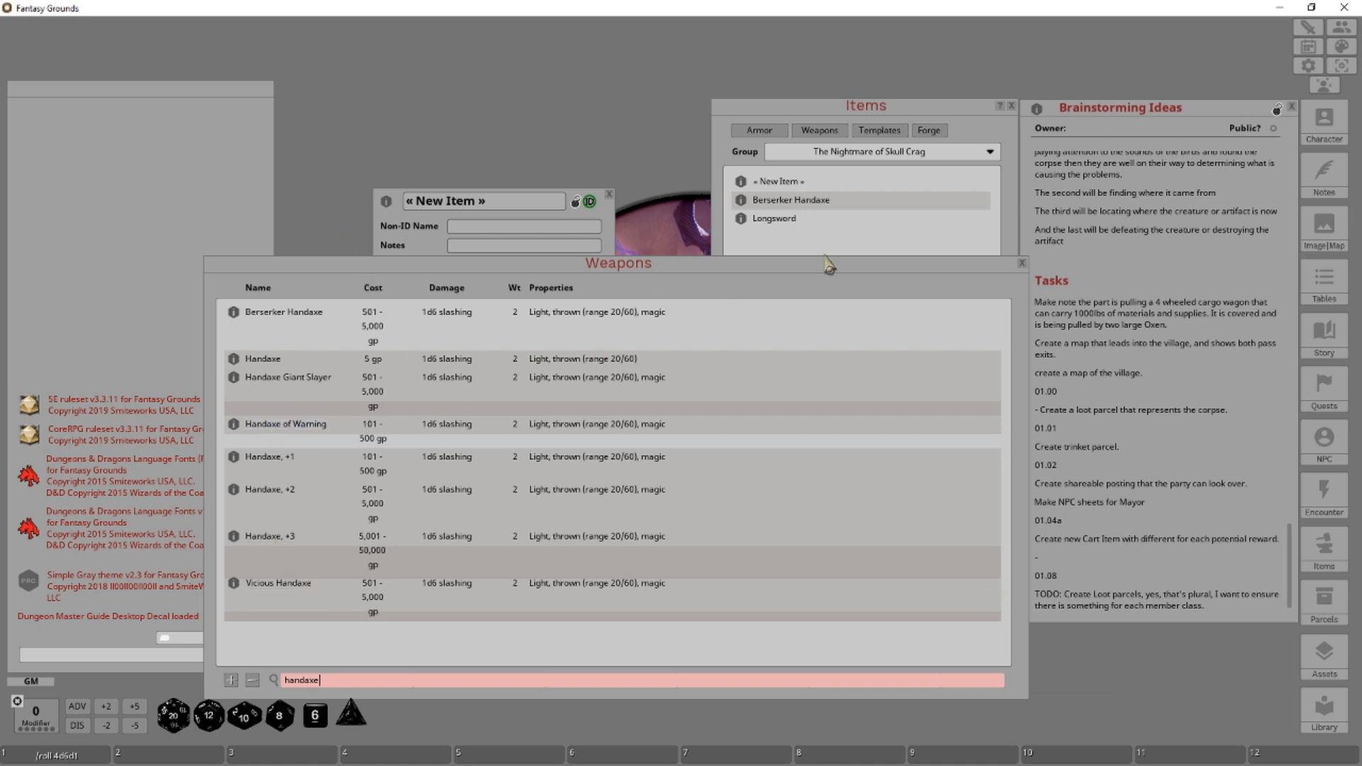
{"action": "left_click_drag", "start_coordinate": [262, 429], "coordinate": [805, 238]}
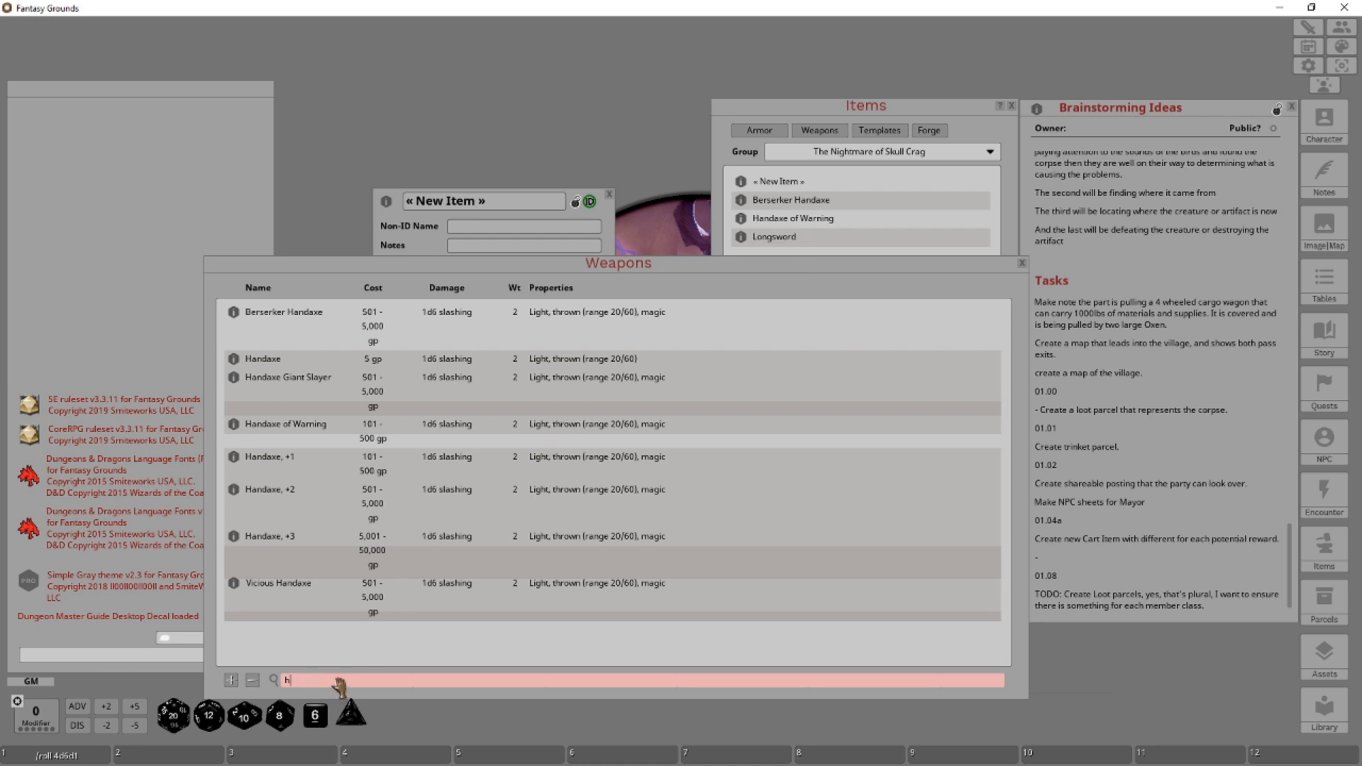
Open the Berserker Handaxe, close the weapons table, and add another copy to The Nightmare of Skull Crag group from its item sheet.
{"action": "left_click", "coordinate": [284, 312]}
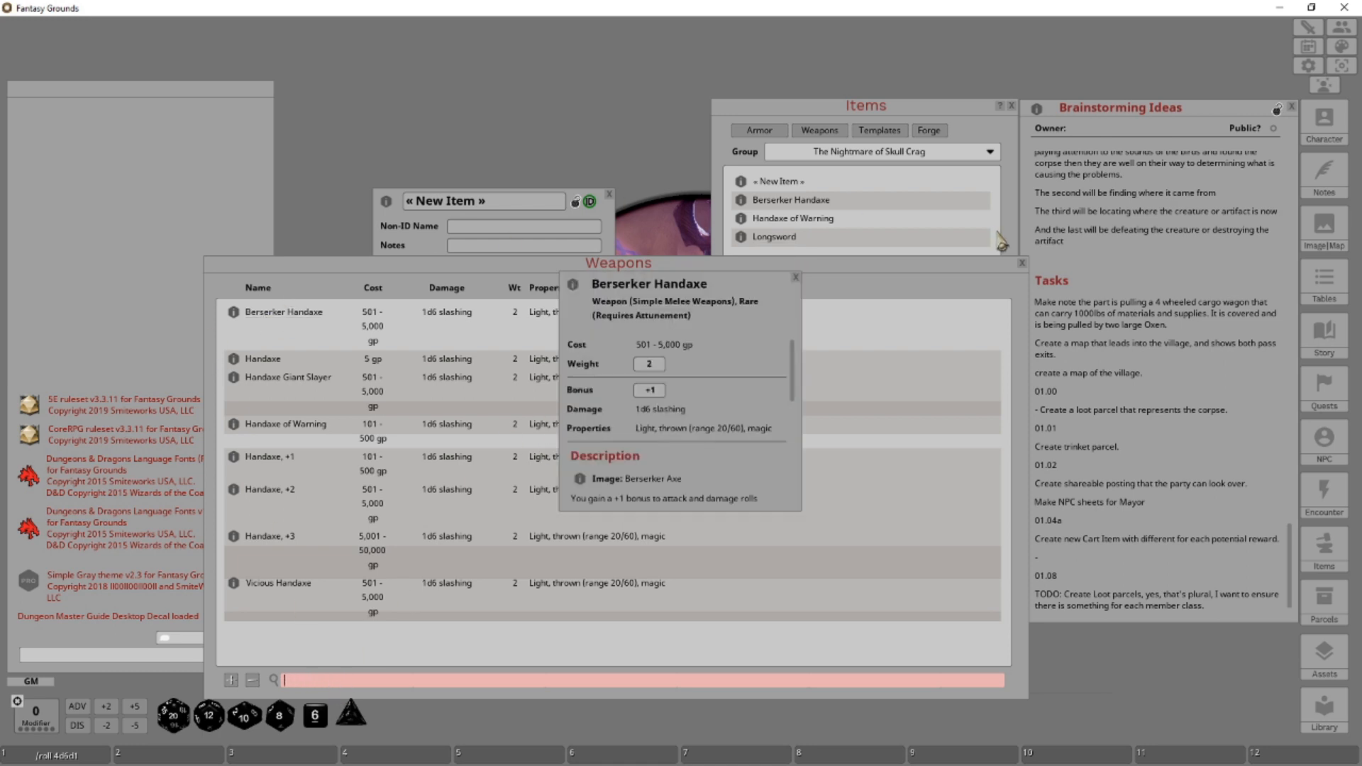
{"action": "left_click", "coordinate": [1029, 266]}
{"action": "left_click", "coordinate": [1022, 263]}
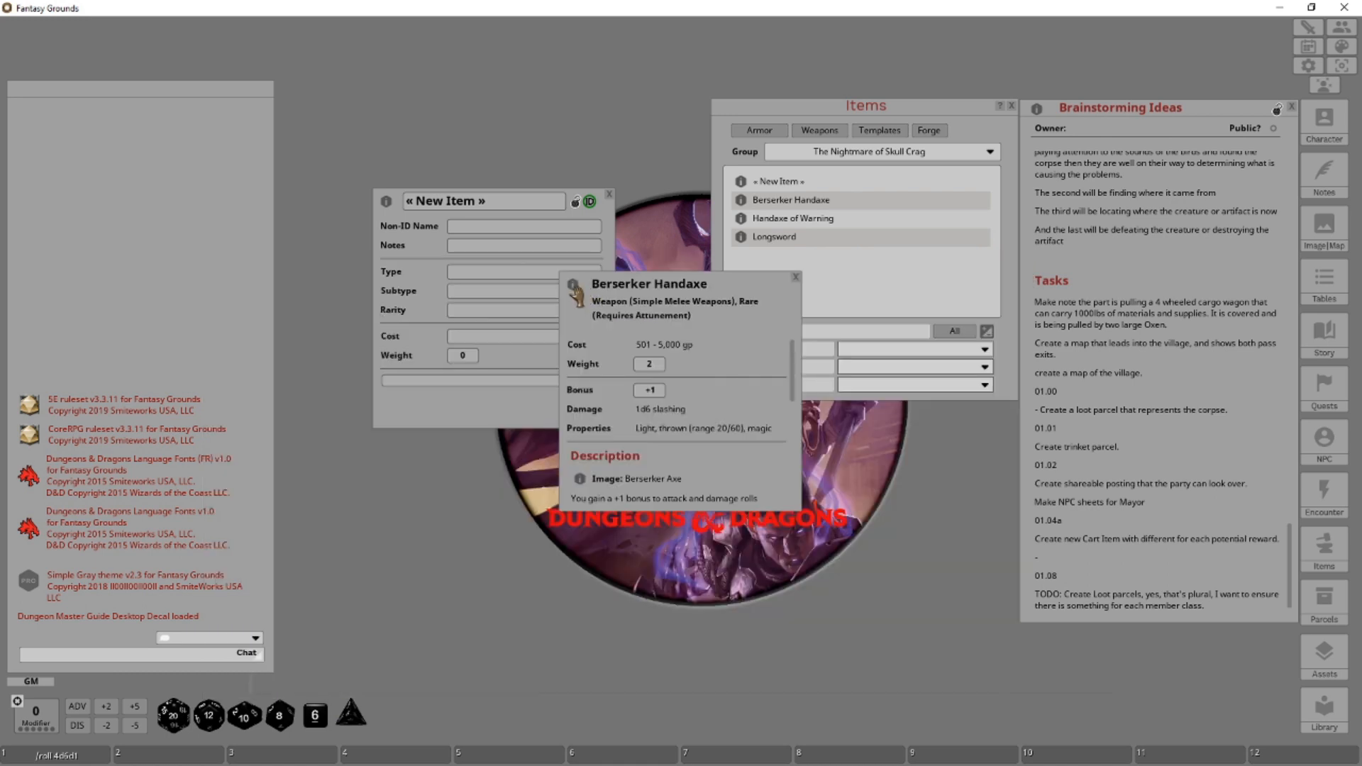
{"action": "left_click_drag", "start_coordinate": [880, 280], "coordinate": [879, 281]}
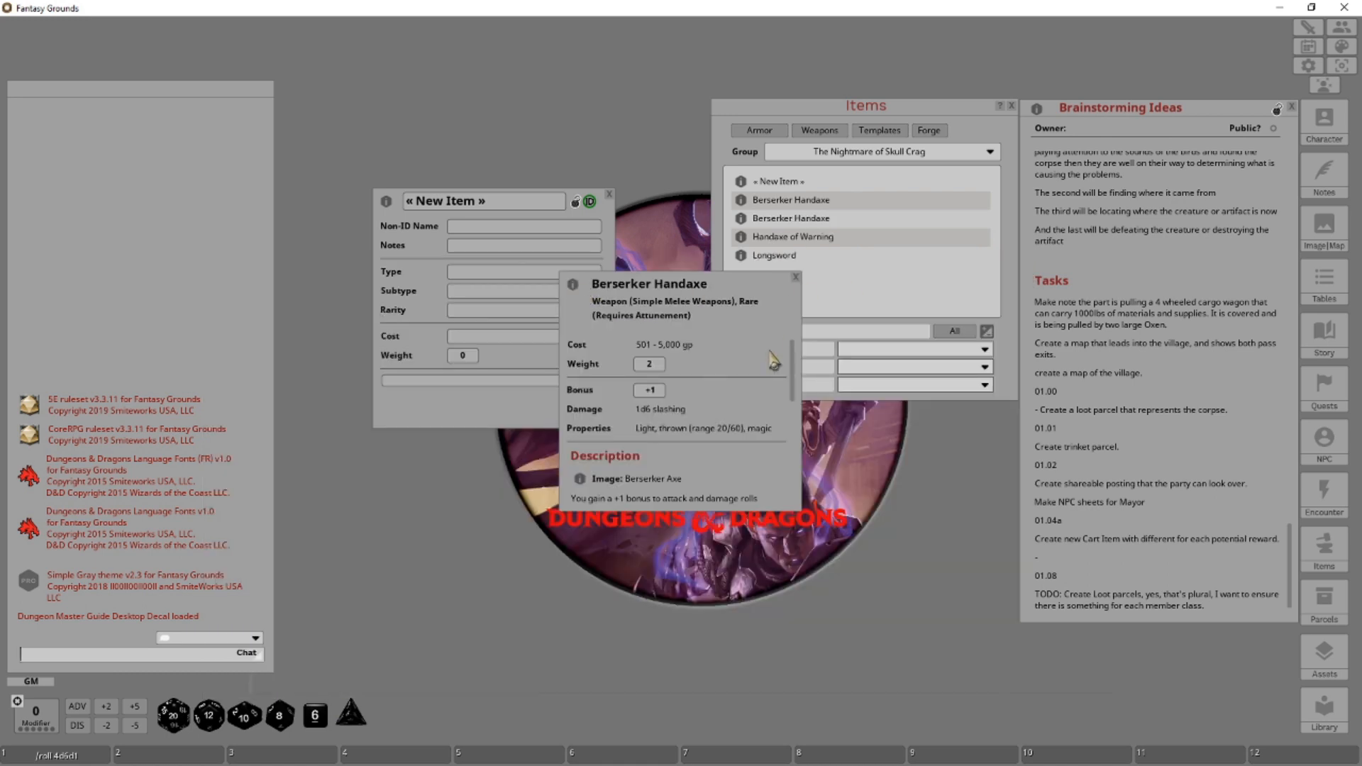
{"action": "left_click", "coordinate": [796, 278]}
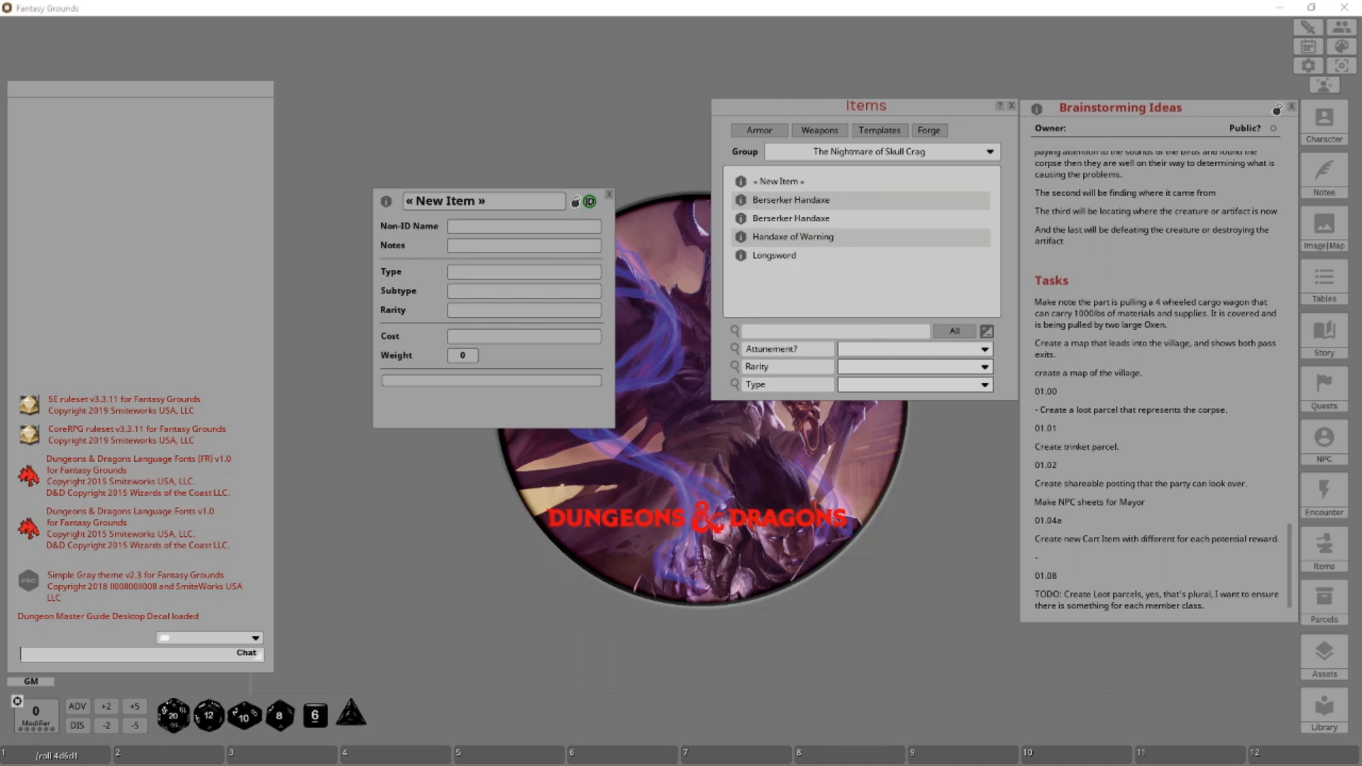
Open the item templates and the Magic Item Forge, and add the Sun Blade template found with "sun" to the forge.
{"action": "left_click", "coordinate": [879, 132]}
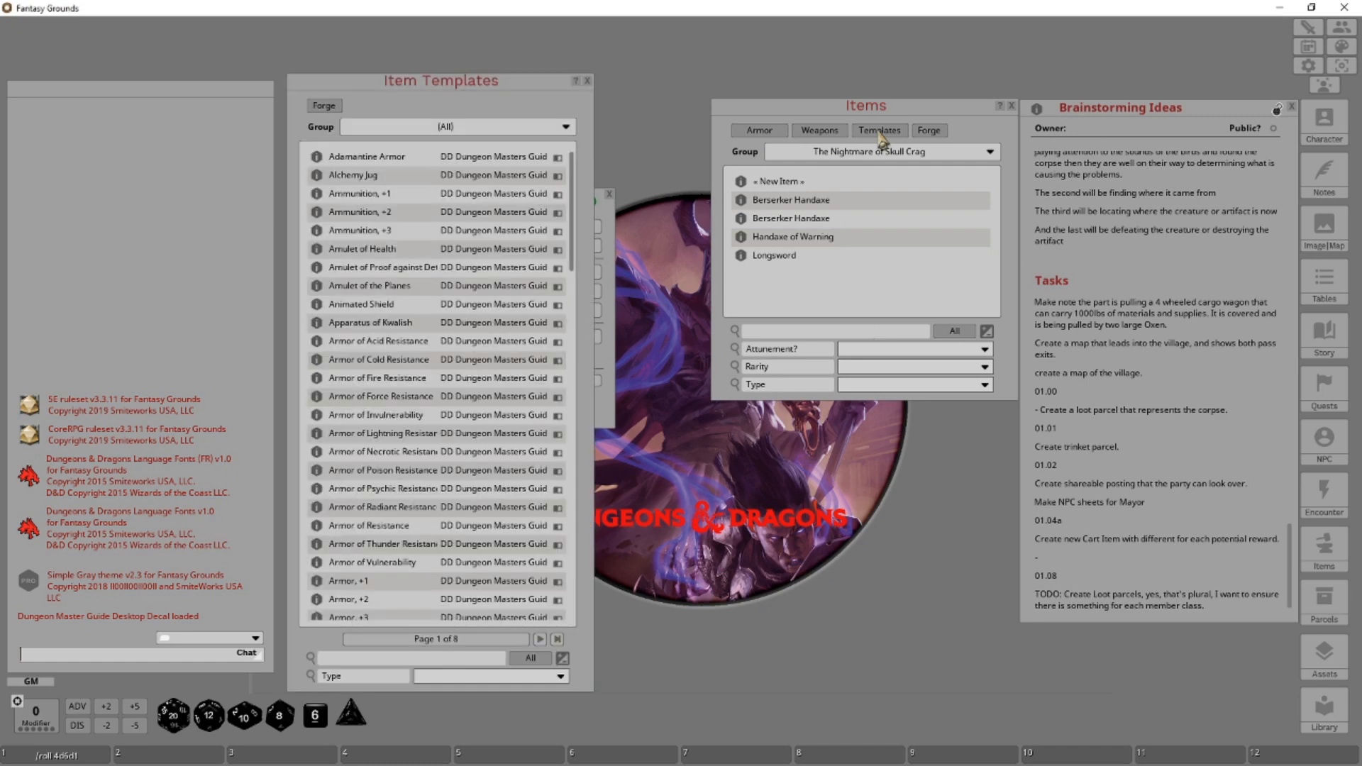
{"action": "left_click", "coordinate": [938, 135]}
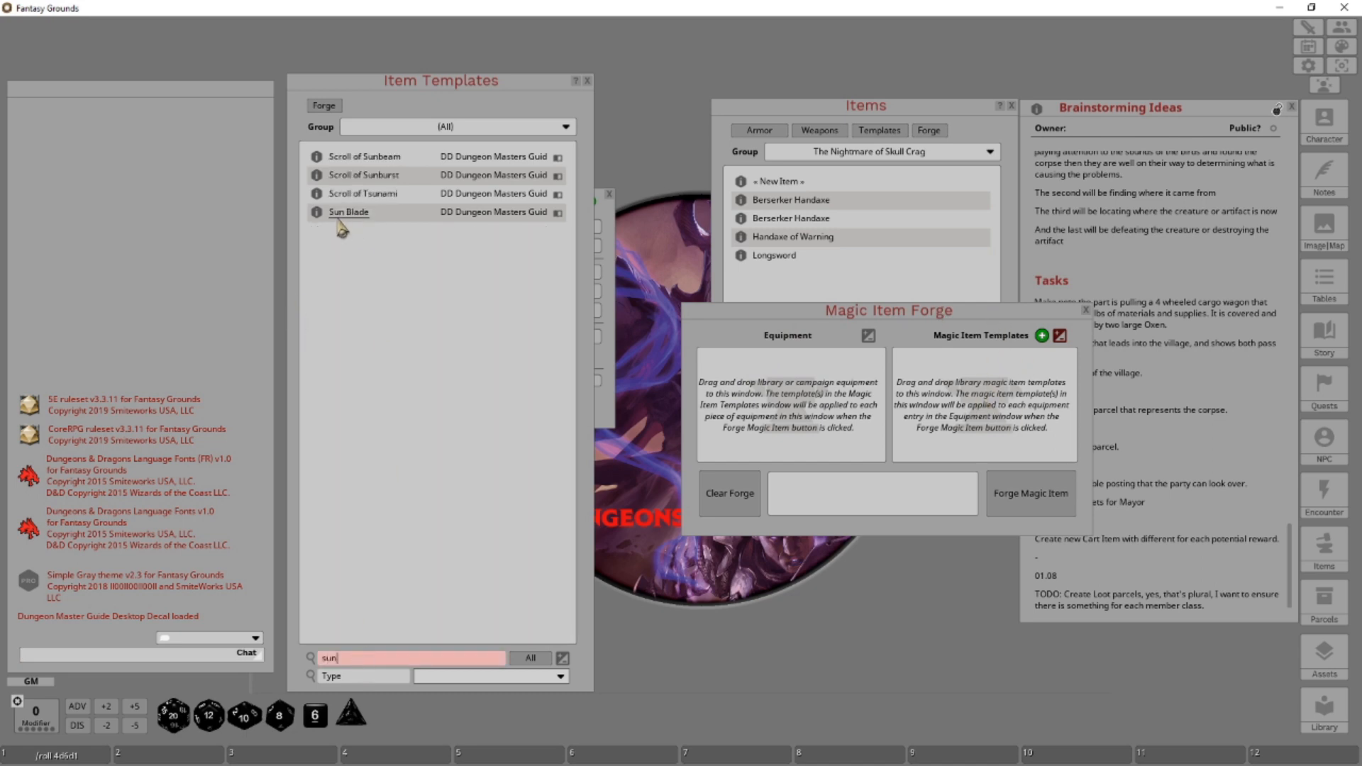
{"action": "left_click_drag", "start_coordinate": [945, 418], "coordinate": [946, 417]}
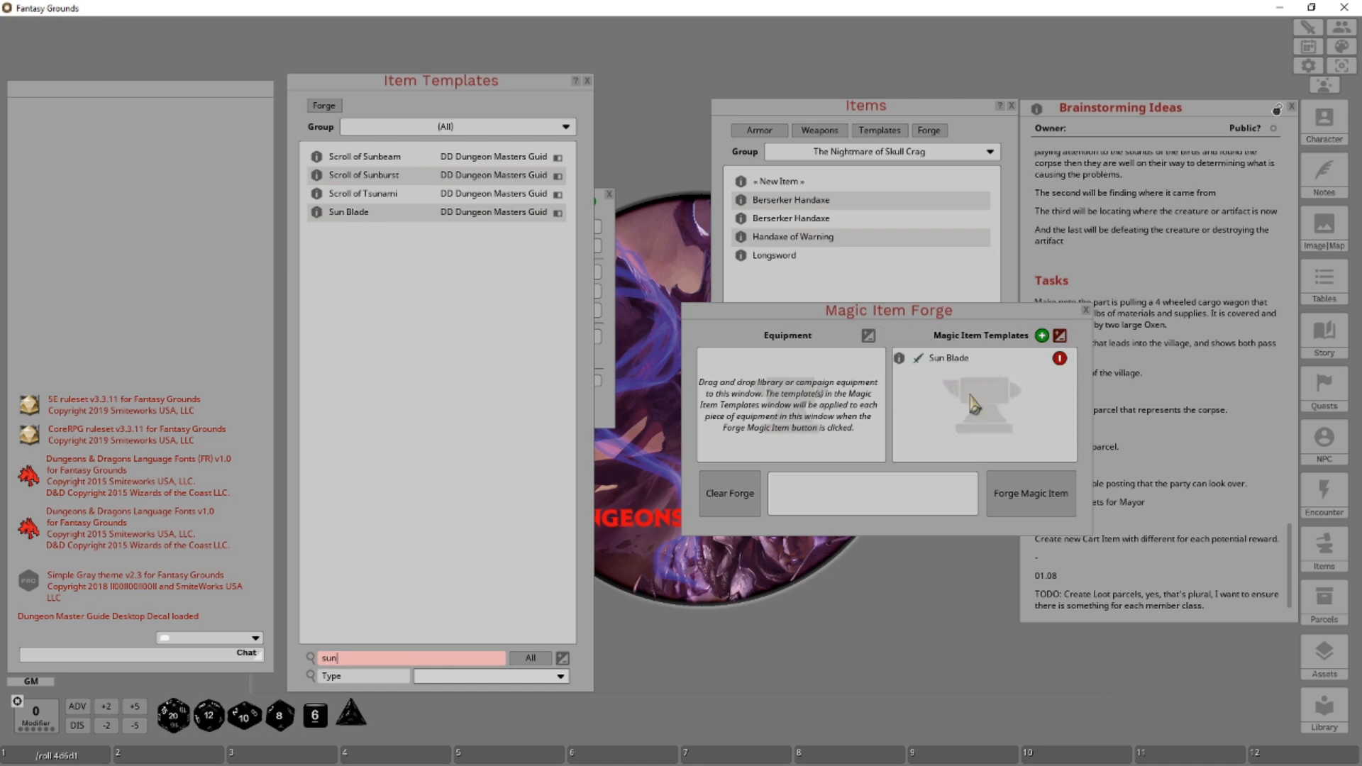
Filter the weapons table for "longsw" and add the plain Longsword to the Magic Item Forge as equipment.
{"action": "left_click", "coordinate": [831, 135]}
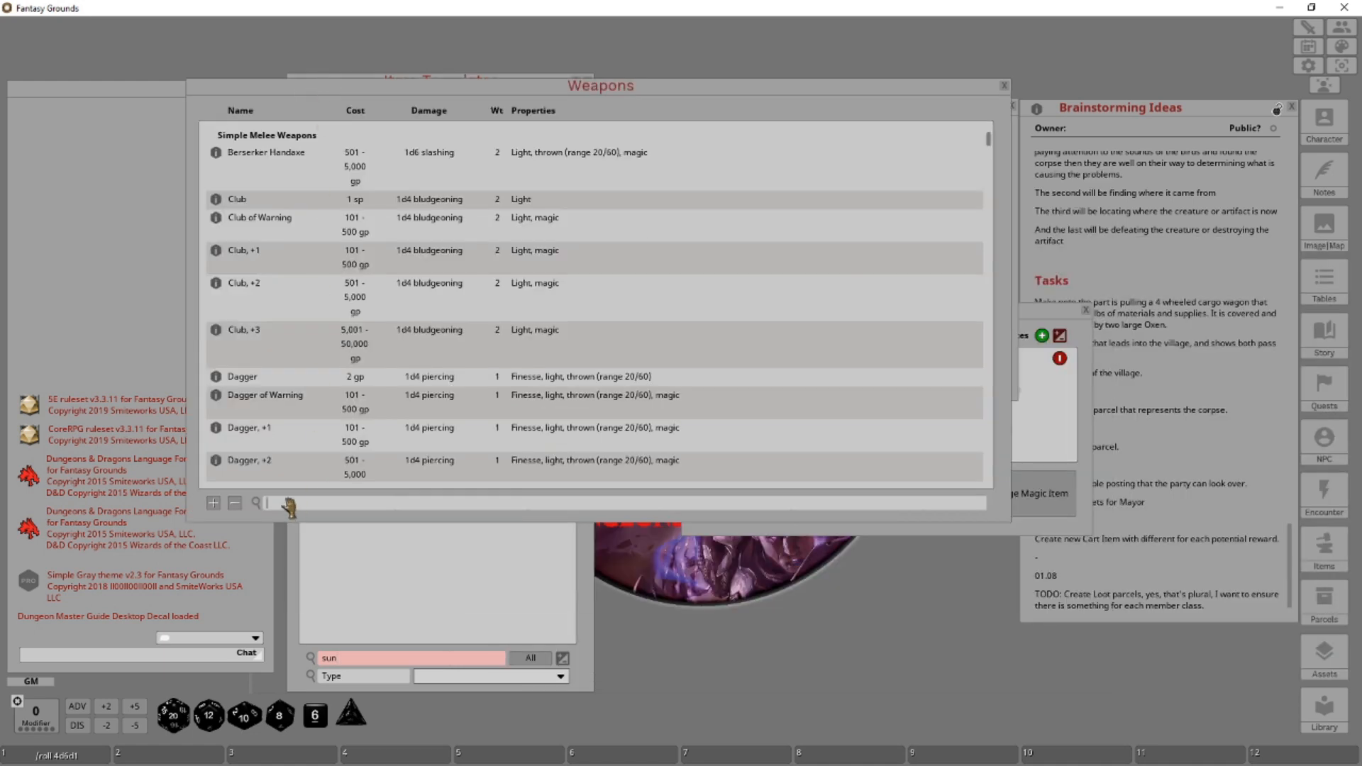
{"action": "type", "text": "sw"}
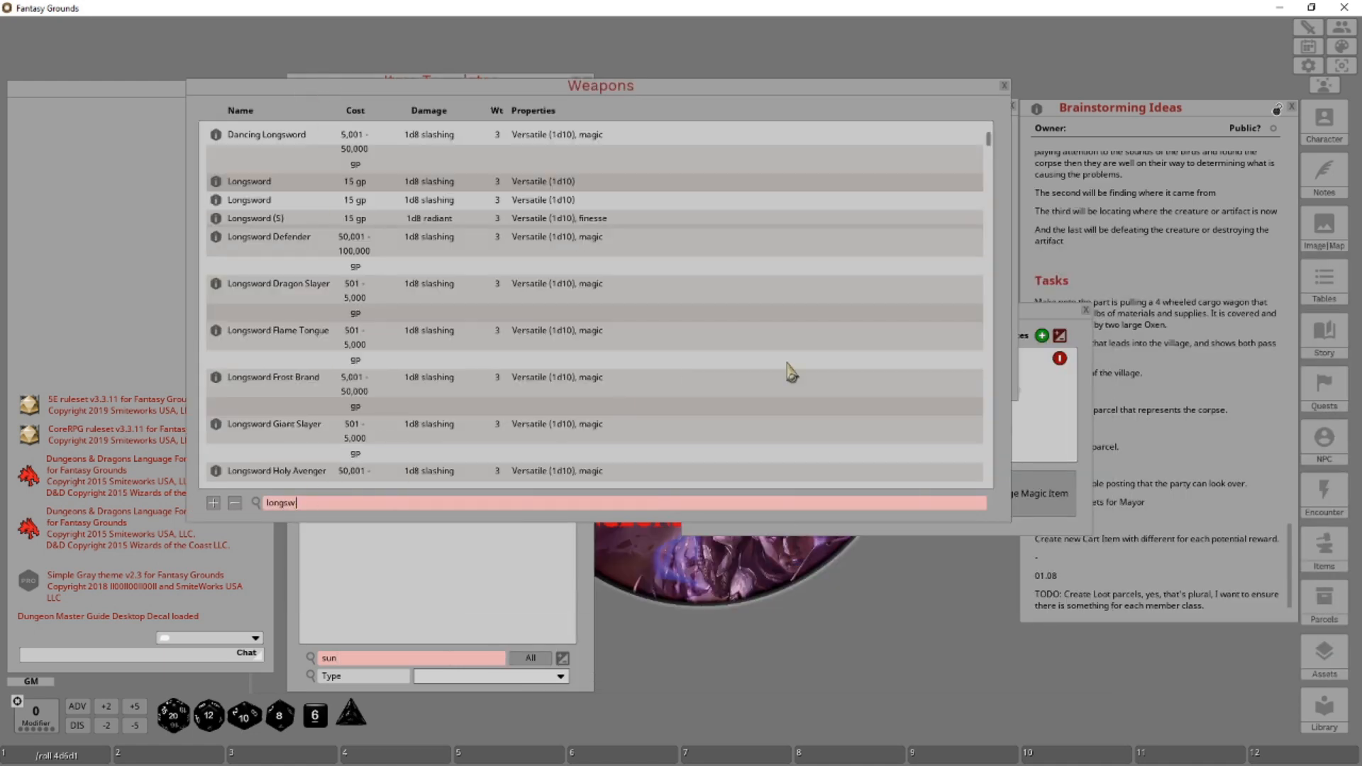
{"action": "left_click", "coordinate": [1032, 383]}
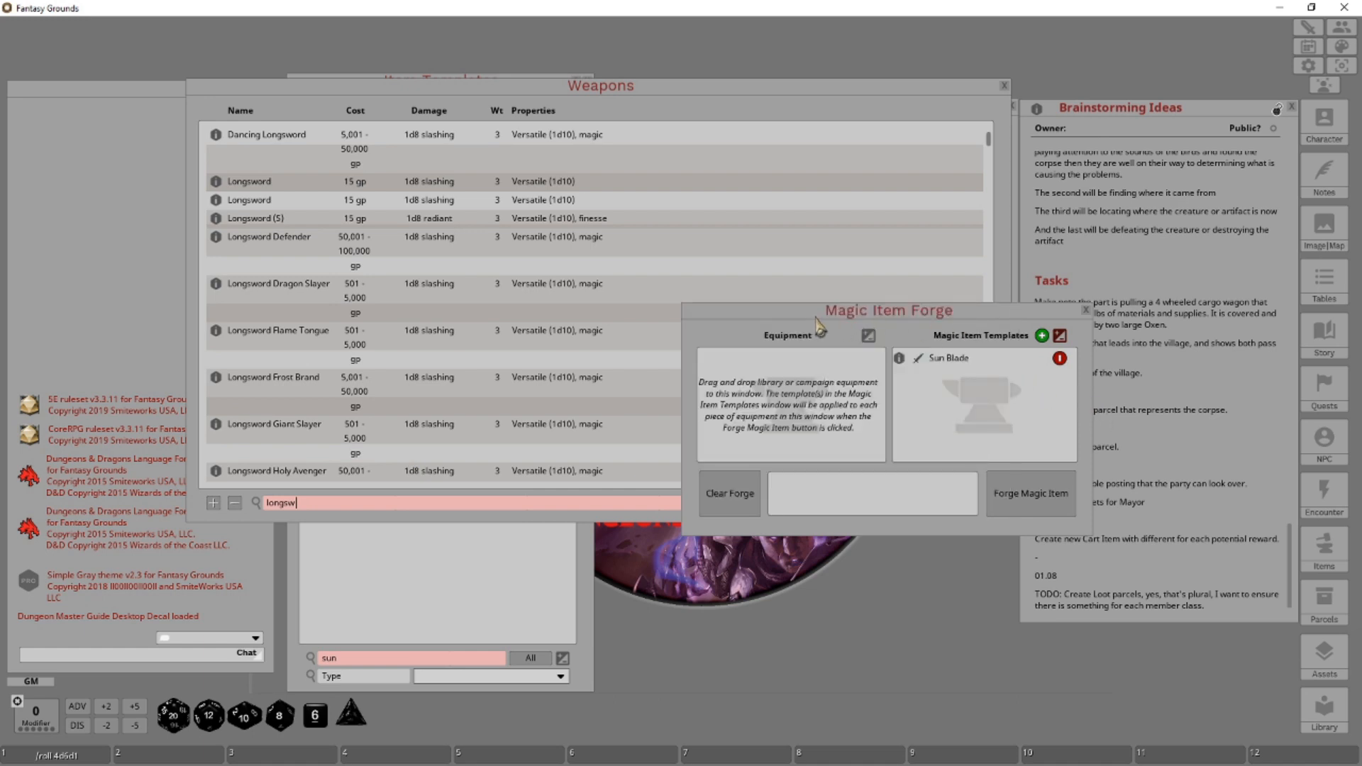
{"action": "left_click_drag", "start_coordinate": [816, 316], "coordinate": [973, 392]}
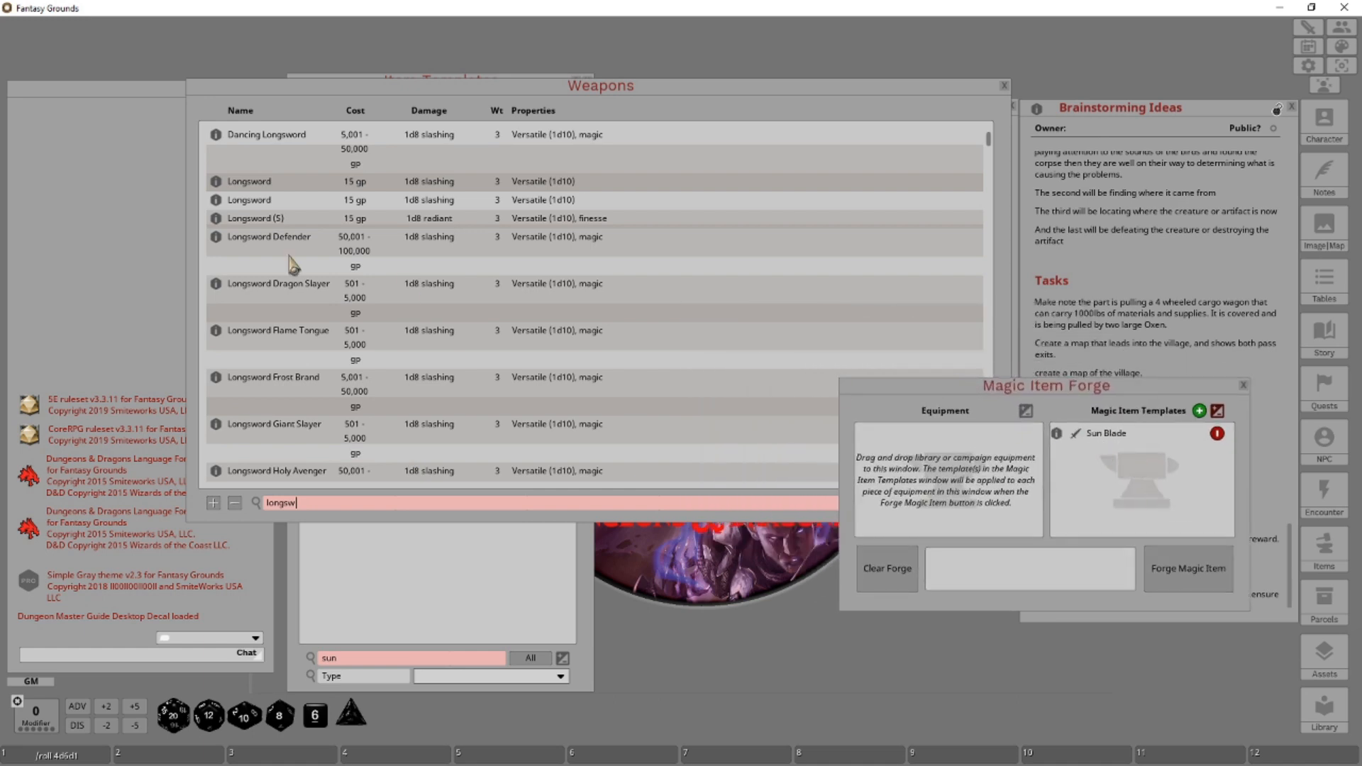
{"action": "left_click_drag", "start_coordinate": [245, 186], "coordinate": [1035, 527]}
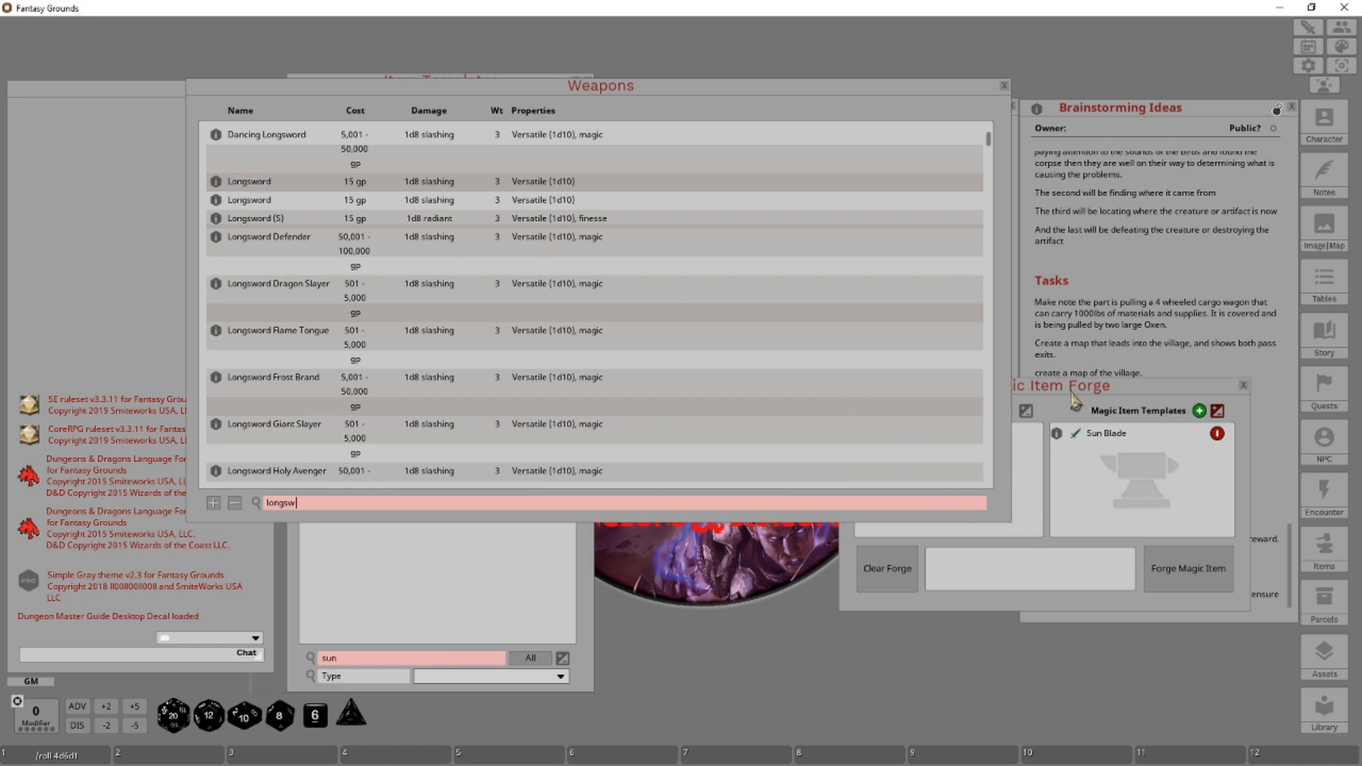
Forge the magic item from the Longsword and the Sun Blade template, and read through the forged item's sheet.
{"action": "left_click_drag", "start_coordinate": [1068, 392], "coordinate": [803, 495]}
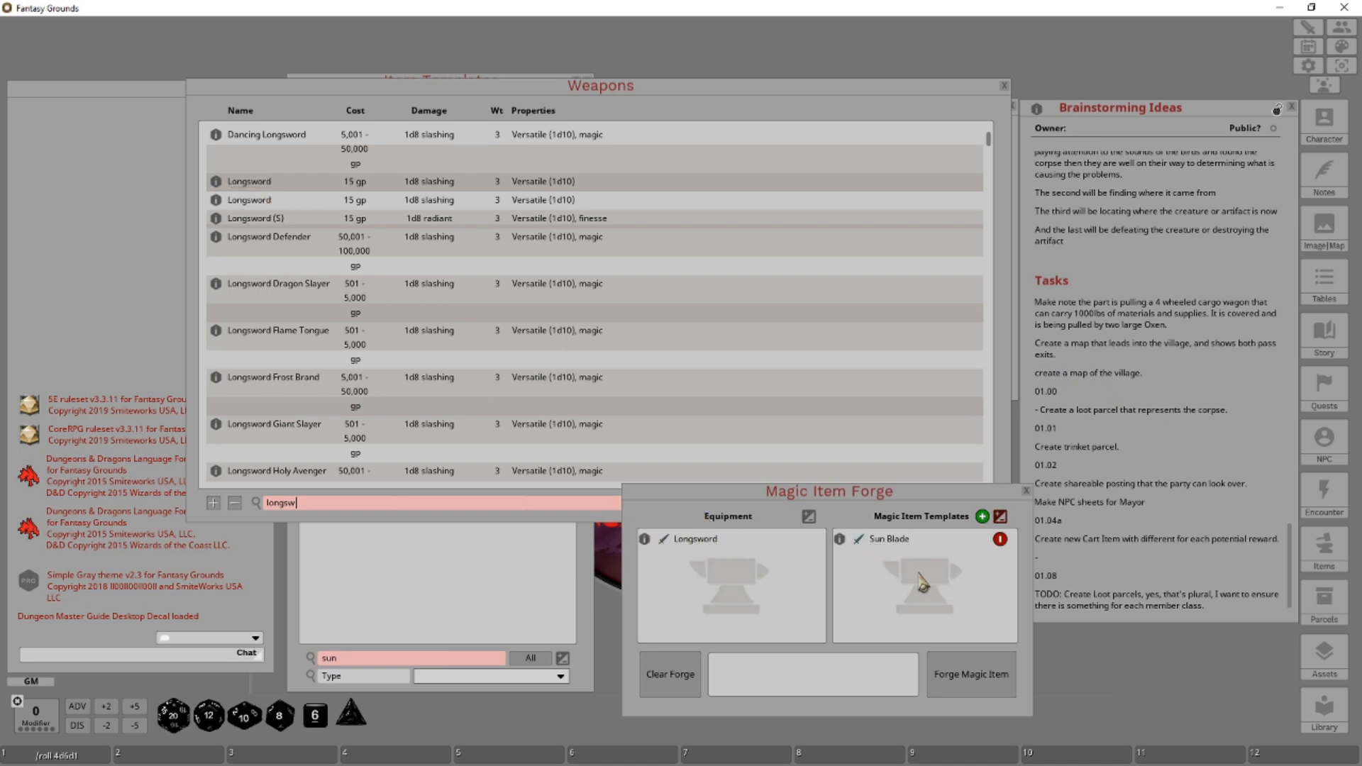
{"action": "left_click", "coordinate": [979, 679]}
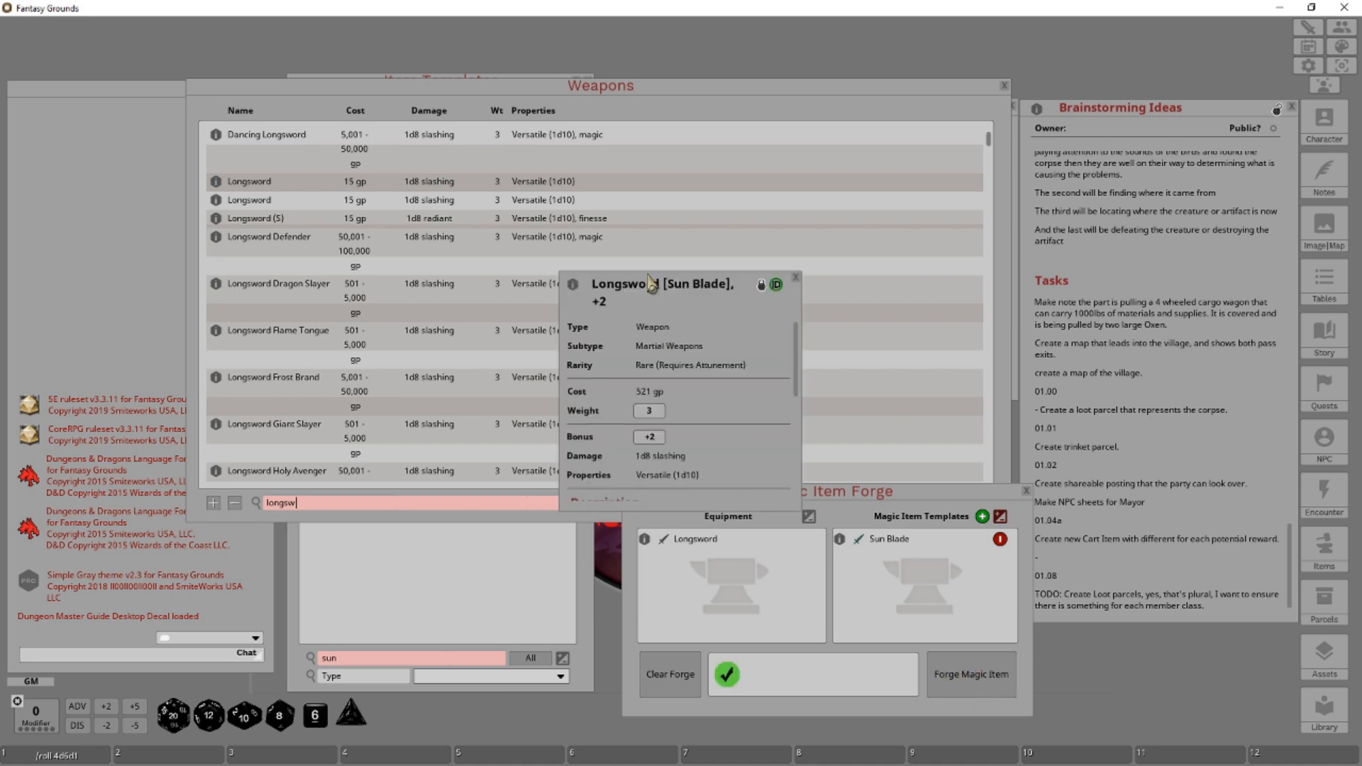
{"action": "left_click_drag", "start_coordinate": [642, 291], "coordinate": [451, 396]}
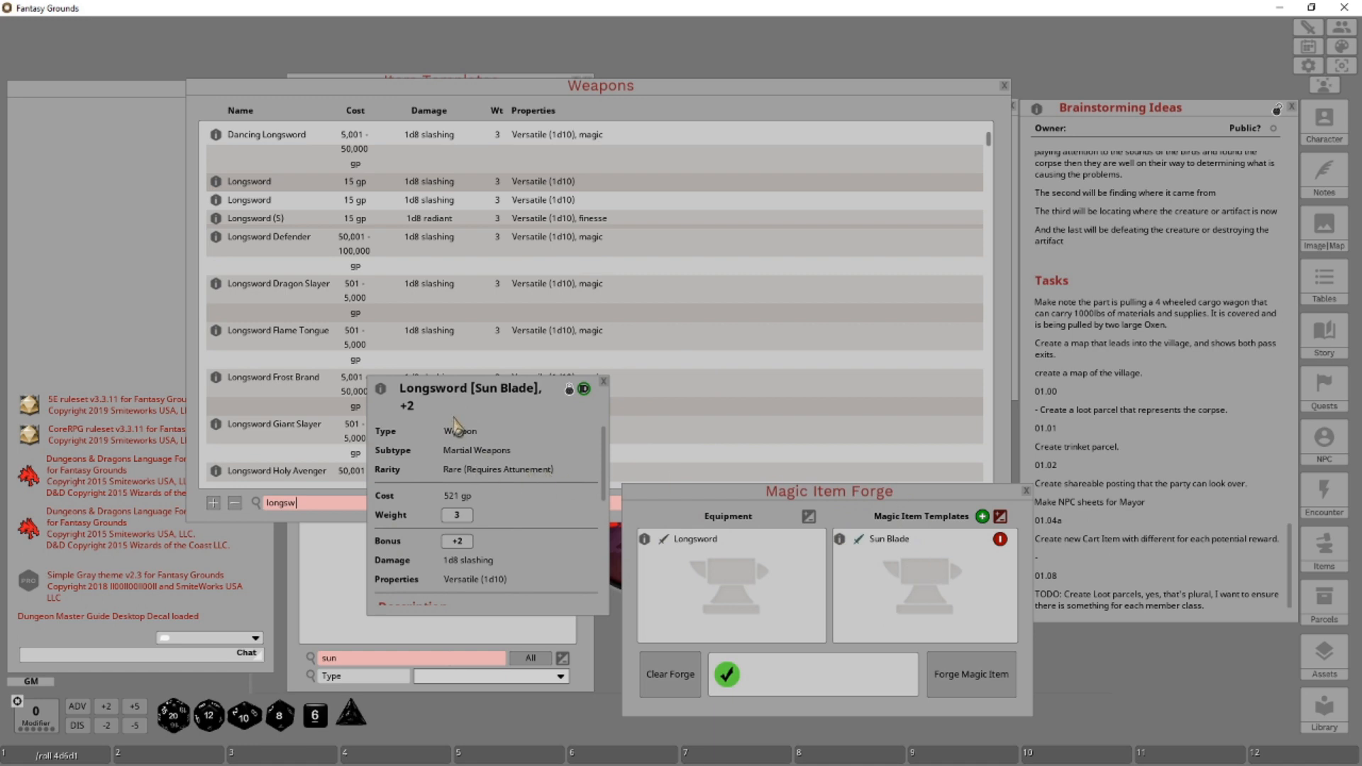
{"action": "scroll", "coordinate": [529, 522], "scroll_direction": "down", "scroll_amount": 2}
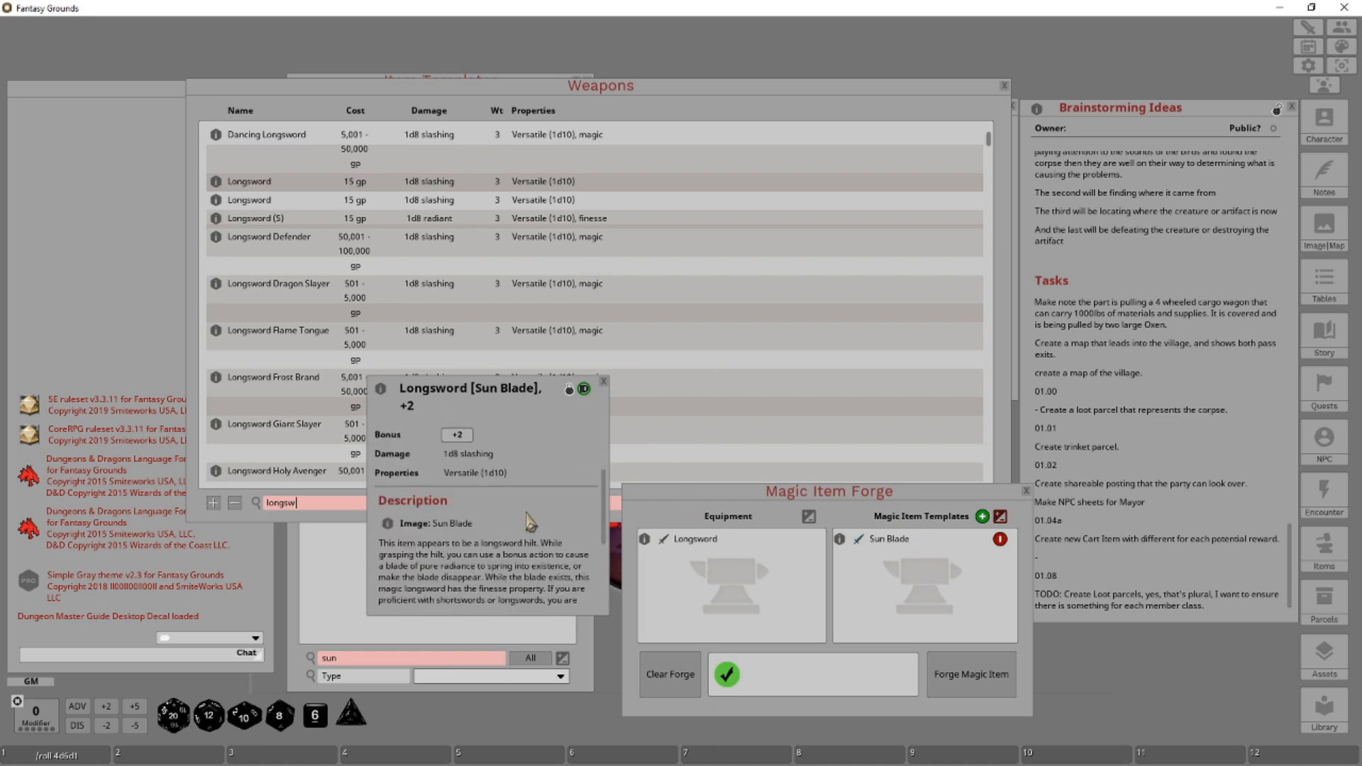
{"action": "scroll", "coordinate": [529, 523], "scroll_direction": "down", "scroll_amount": 5}
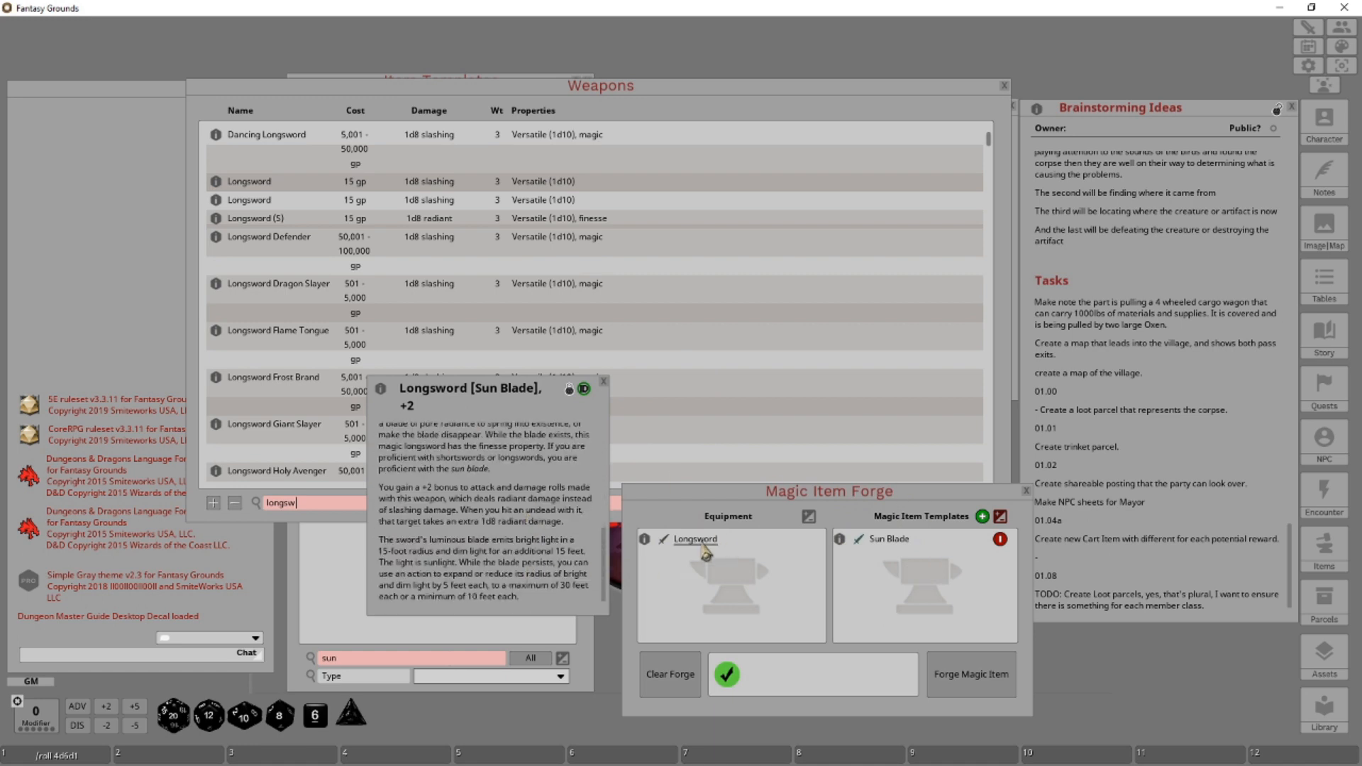
Compare the base Longsword's cost, damage and properties with those of the forged Longsword [Sun Blade], +2.
{"action": "left_click", "coordinate": [702, 543]}
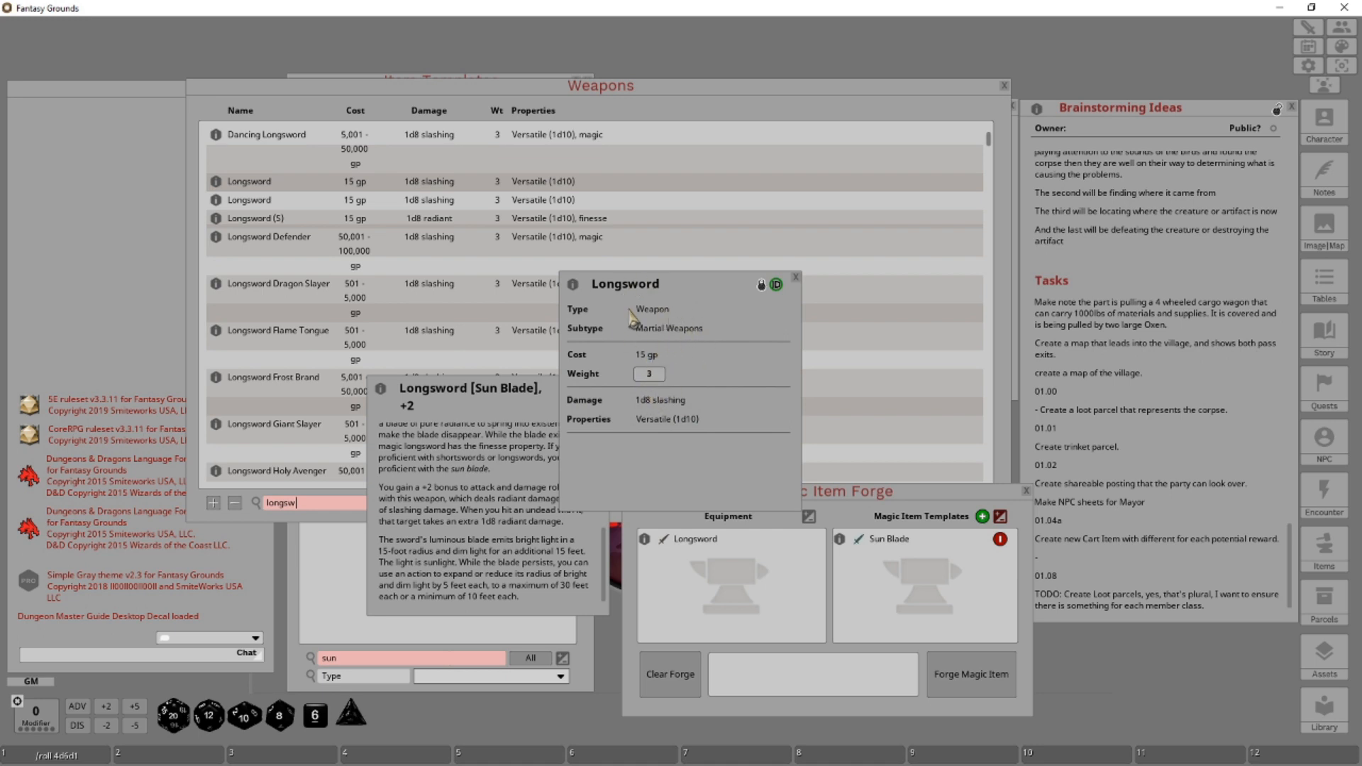
{"action": "left_click", "coordinate": [795, 278]}
{"action": "scroll", "coordinate": [548, 558], "scroll_direction": "up", "scroll_amount": 5}
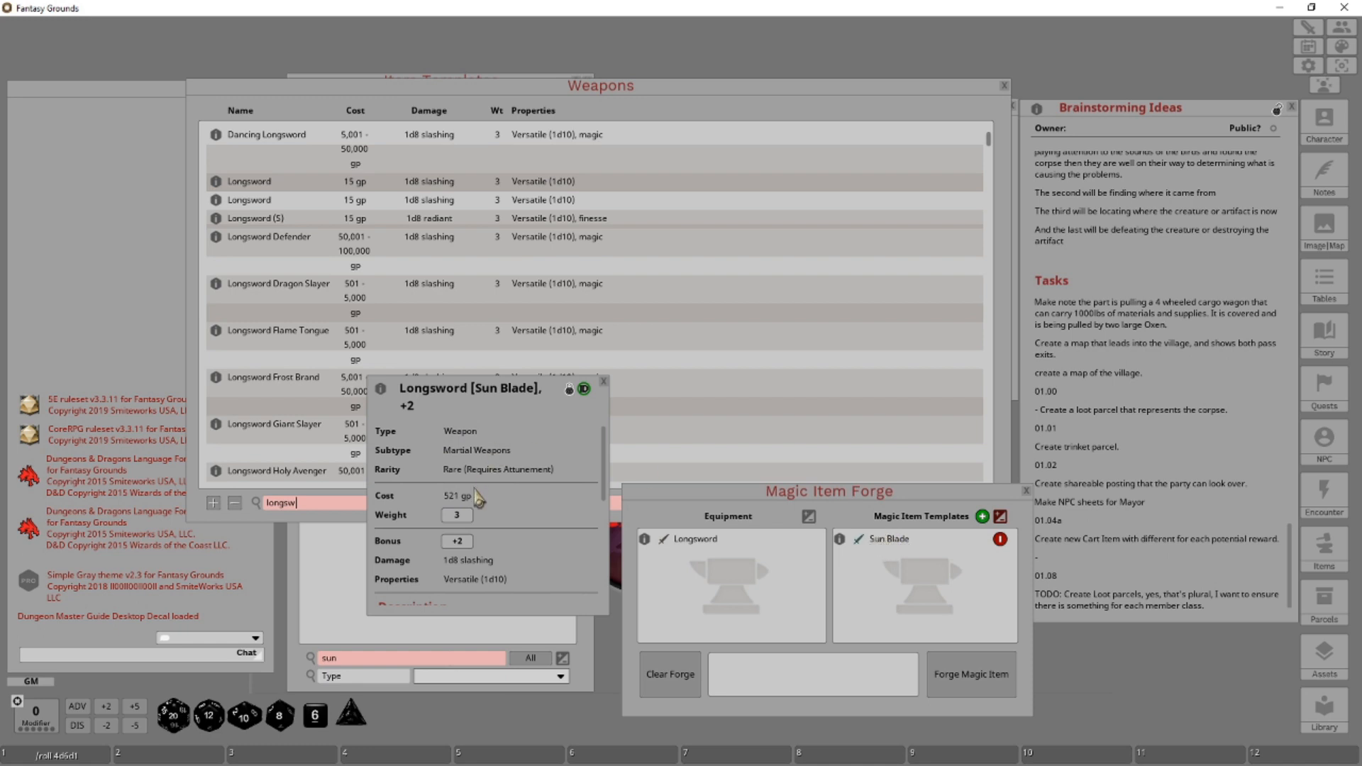
{"action": "scroll", "coordinate": [514, 524], "scroll_direction": "down", "scroll_amount": 3}
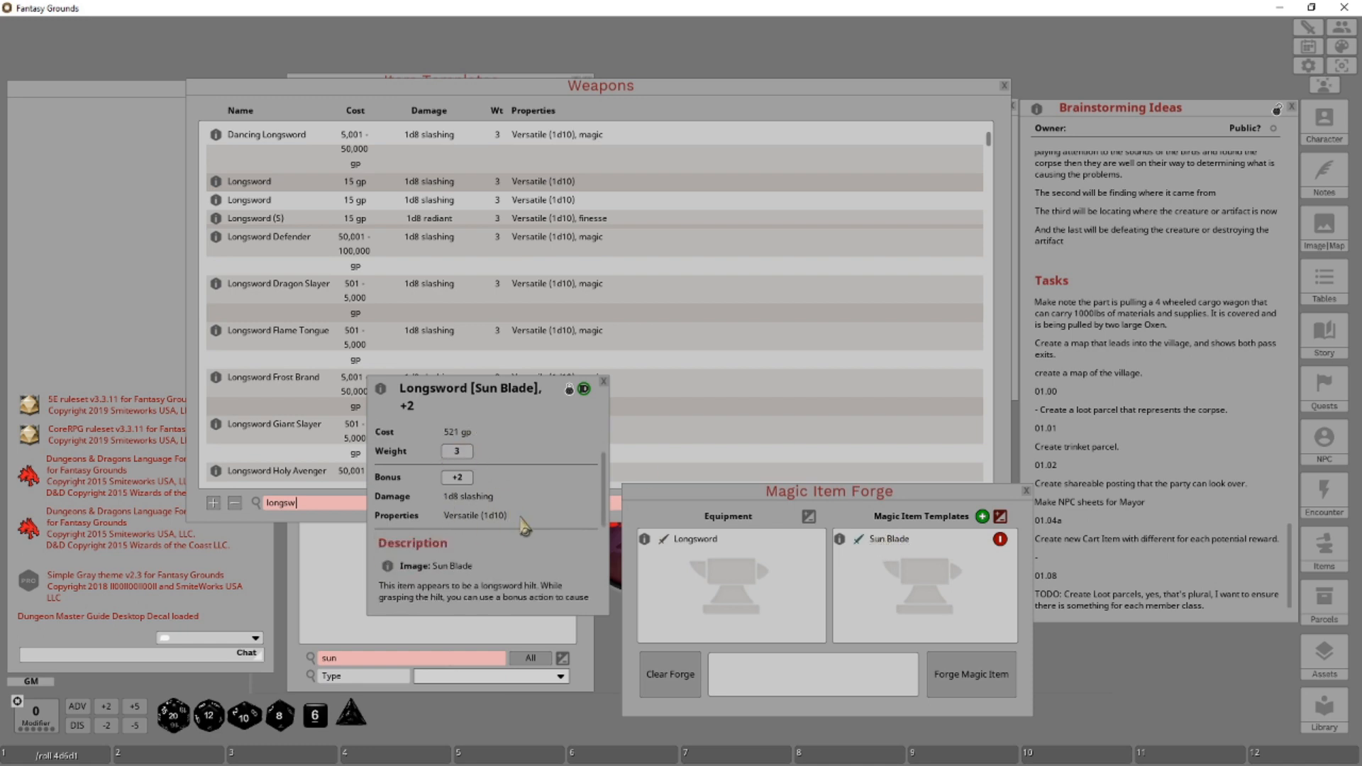
Open the Sun Blade template from the forge and compare its cost and description with the forged longsword's.
{"action": "left_click", "coordinate": [886, 542]}
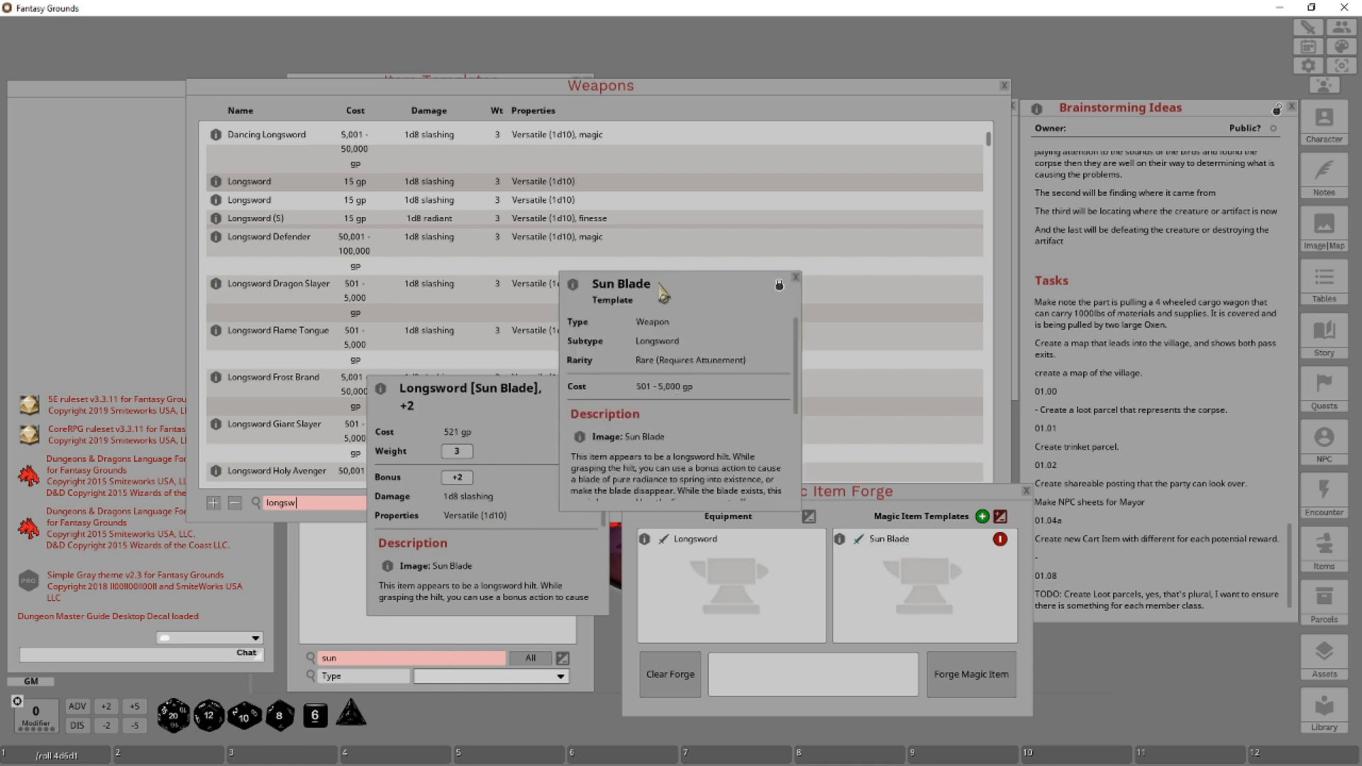
{"action": "left_click_drag", "start_coordinate": [661, 291], "coordinate": [732, 237]}
{"action": "scroll", "coordinate": [510, 547], "scroll_direction": "up", "scroll_amount": 3}
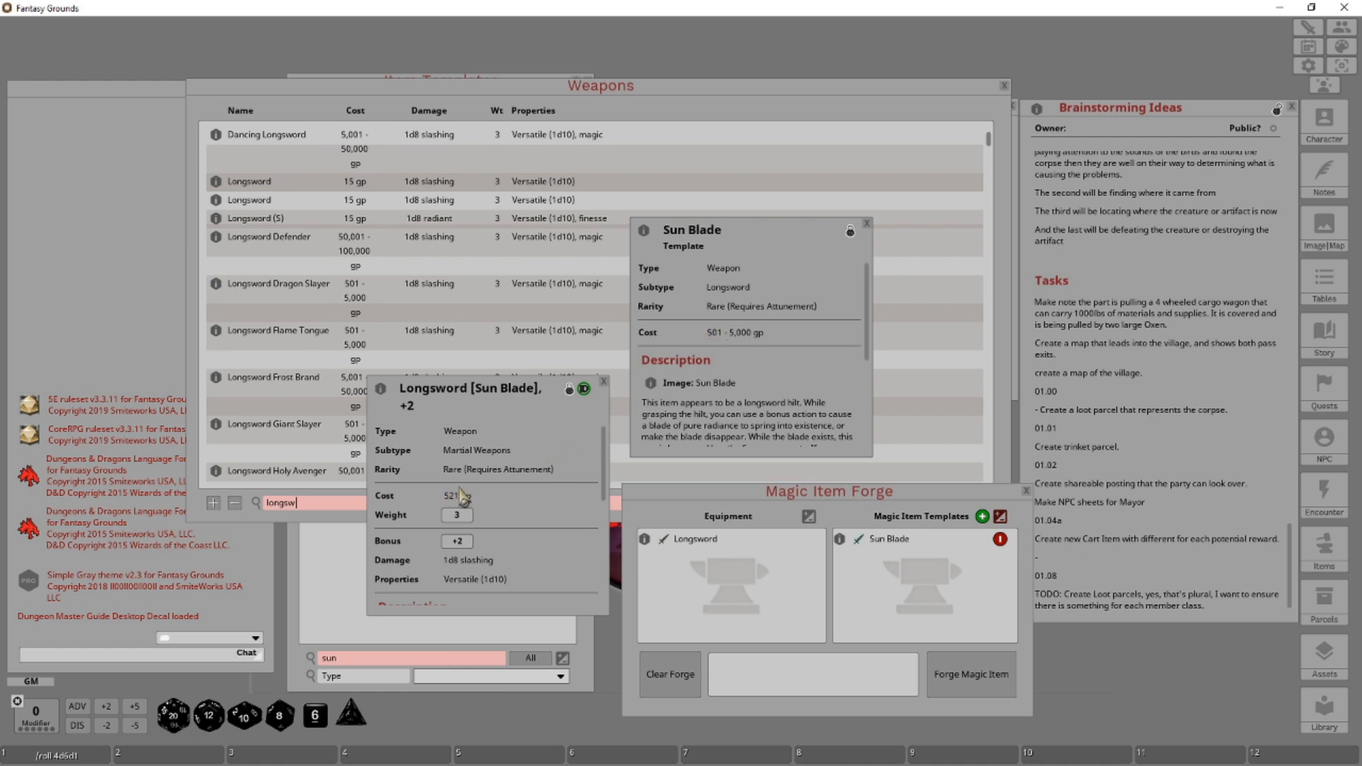
{"action": "scroll", "coordinate": [766, 351], "scroll_direction": "down", "scroll_amount": 3}
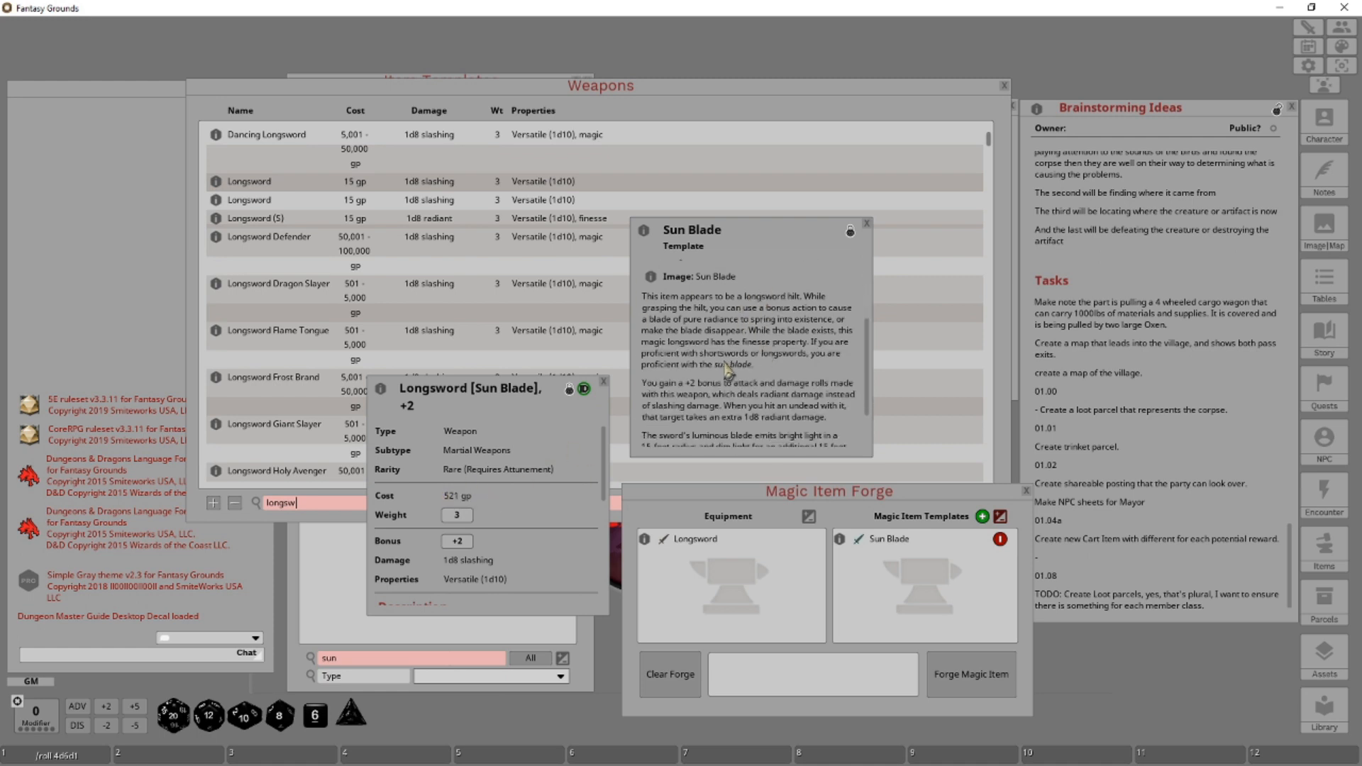
{"action": "scroll", "coordinate": [728, 369], "scroll_direction": "up", "scroll_amount": 1}
{"action": "scroll", "coordinate": [501, 509], "scroll_direction": "down", "scroll_amount": 5}
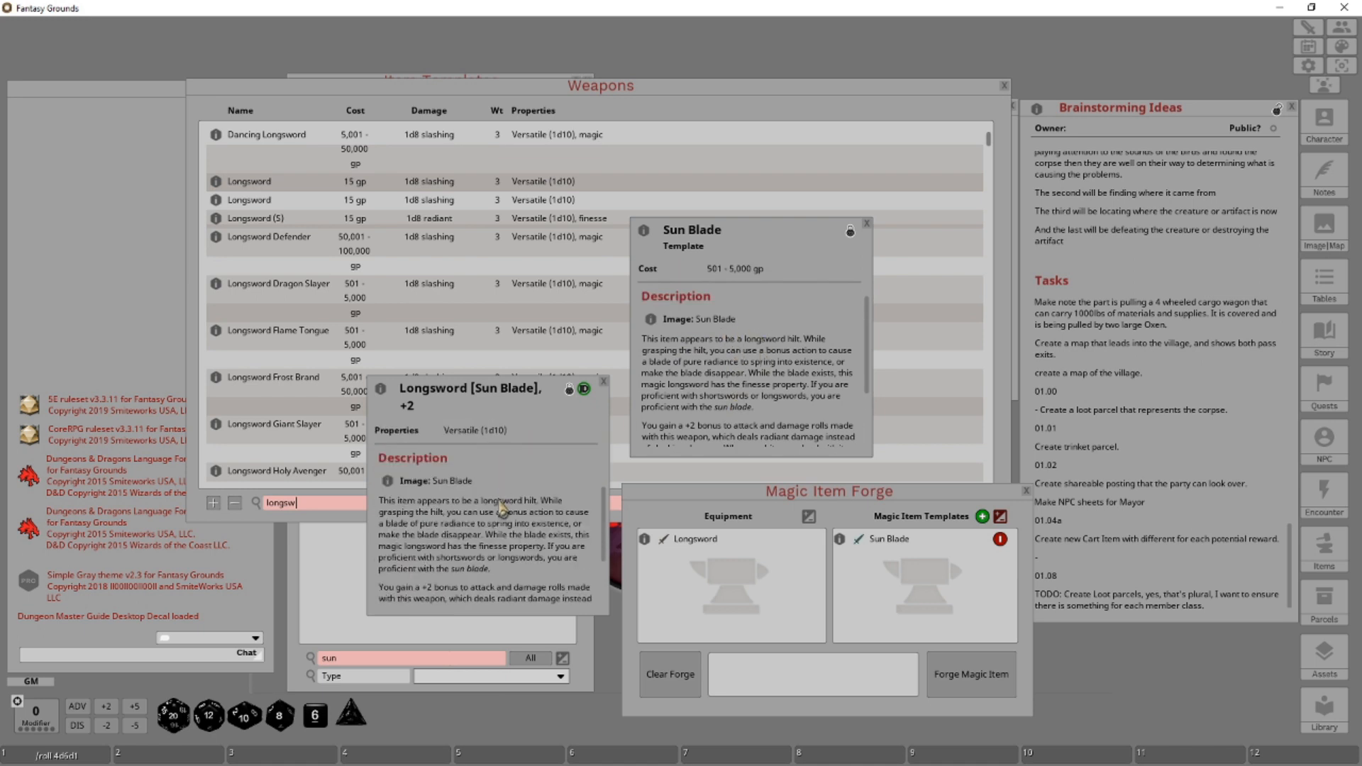
{"action": "scroll", "coordinate": [501, 509], "scroll_direction": "up", "scroll_amount": 1}
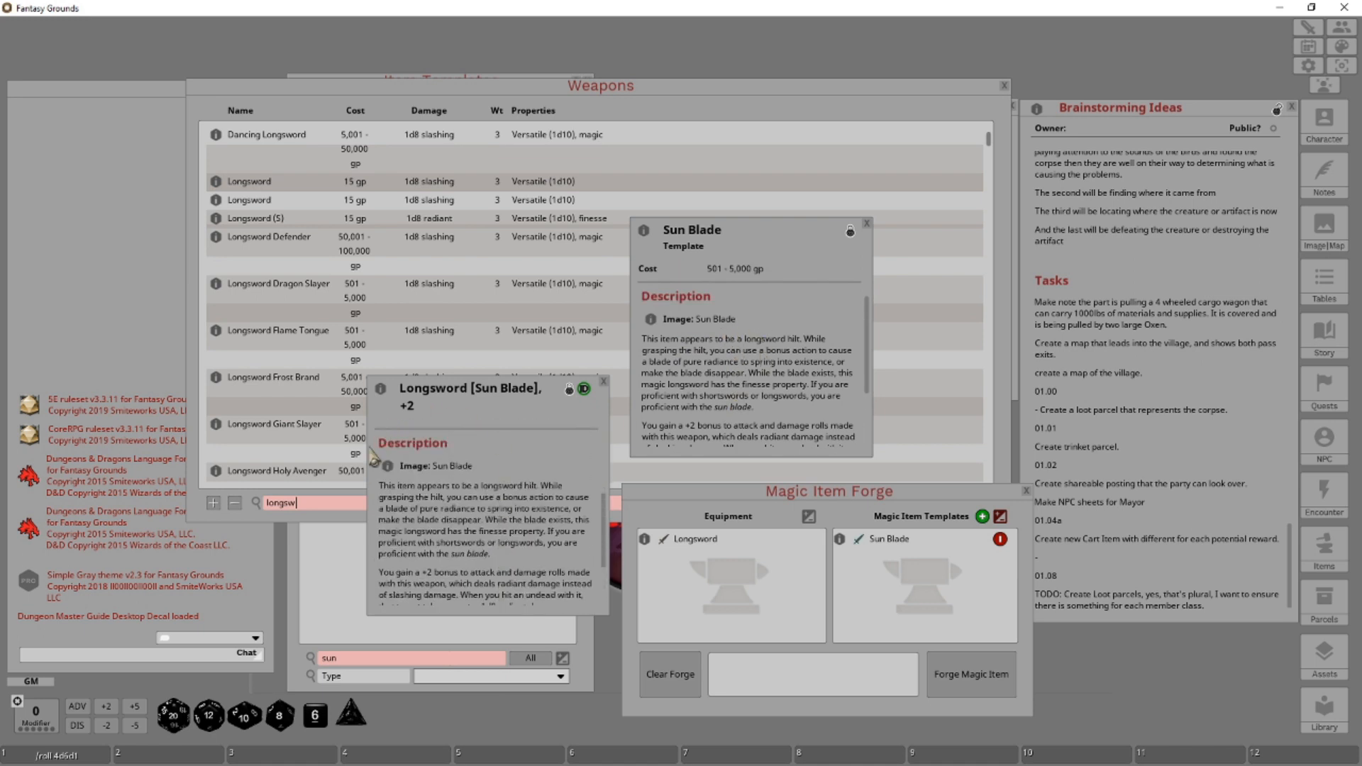
{"action": "scroll", "coordinate": [743, 337], "scroll_direction": "down", "scroll_amount": 3}
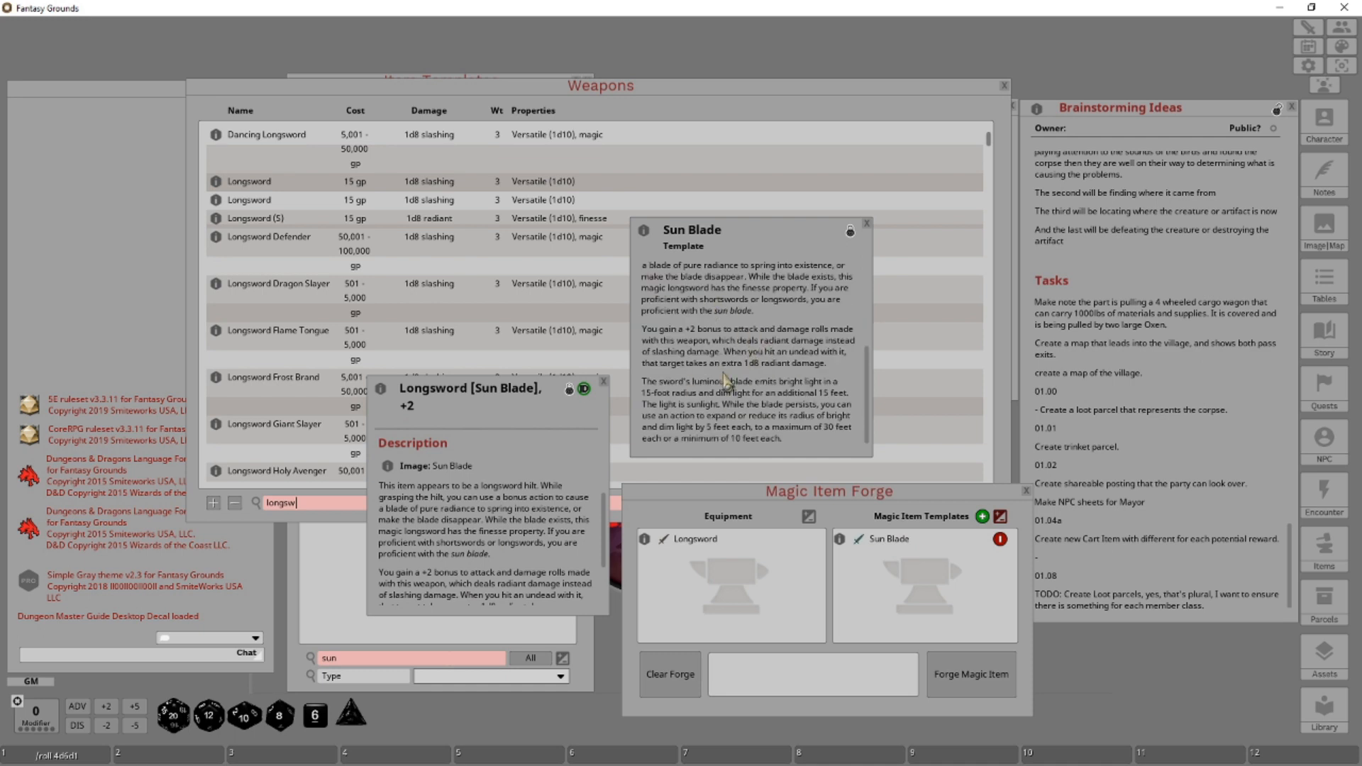
Recheck the base Longsword's sheet, close it, and review the template's description and the forged item's stats again.
{"action": "left_click", "coordinate": [703, 542]}
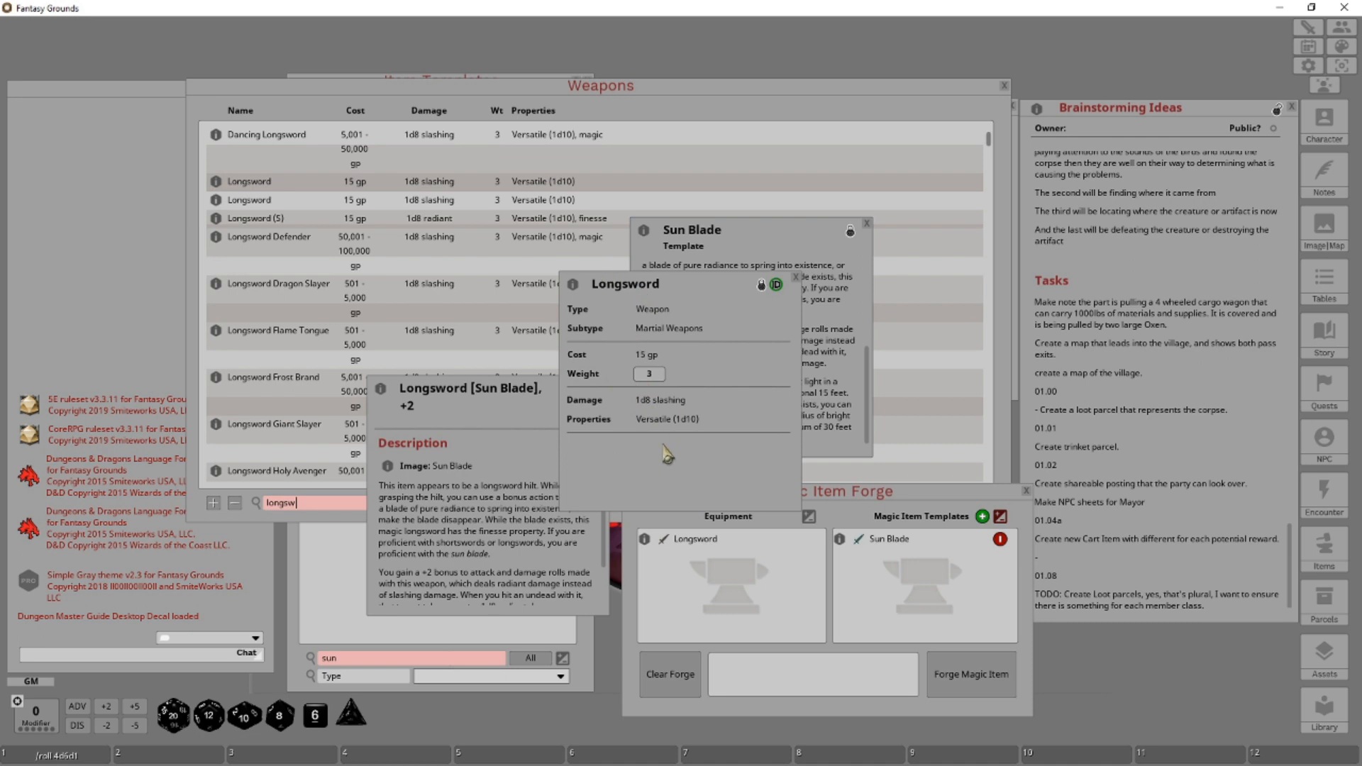
{"action": "scroll", "coordinate": [466, 547], "scroll_direction": "up", "scroll_amount": 3}
{"action": "scroll", "coordinate": [456, 560], "scroll_direction": "down", "scroll_amount": 5}
{"action": "left_click", "coordinate": [795, 278]}
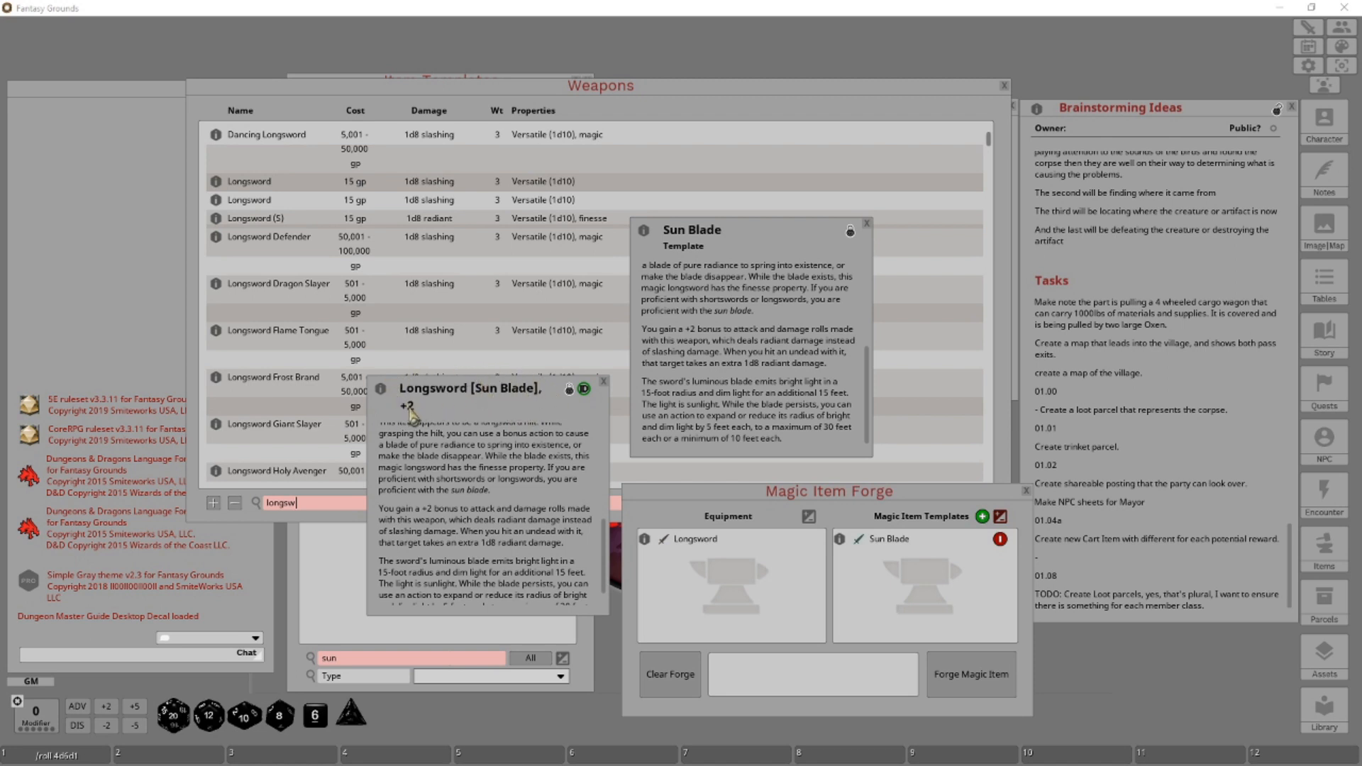
{"action": "scroll", "coordinate": [752, 390], "scroll_direction": "up", "scroll_amount": 3}
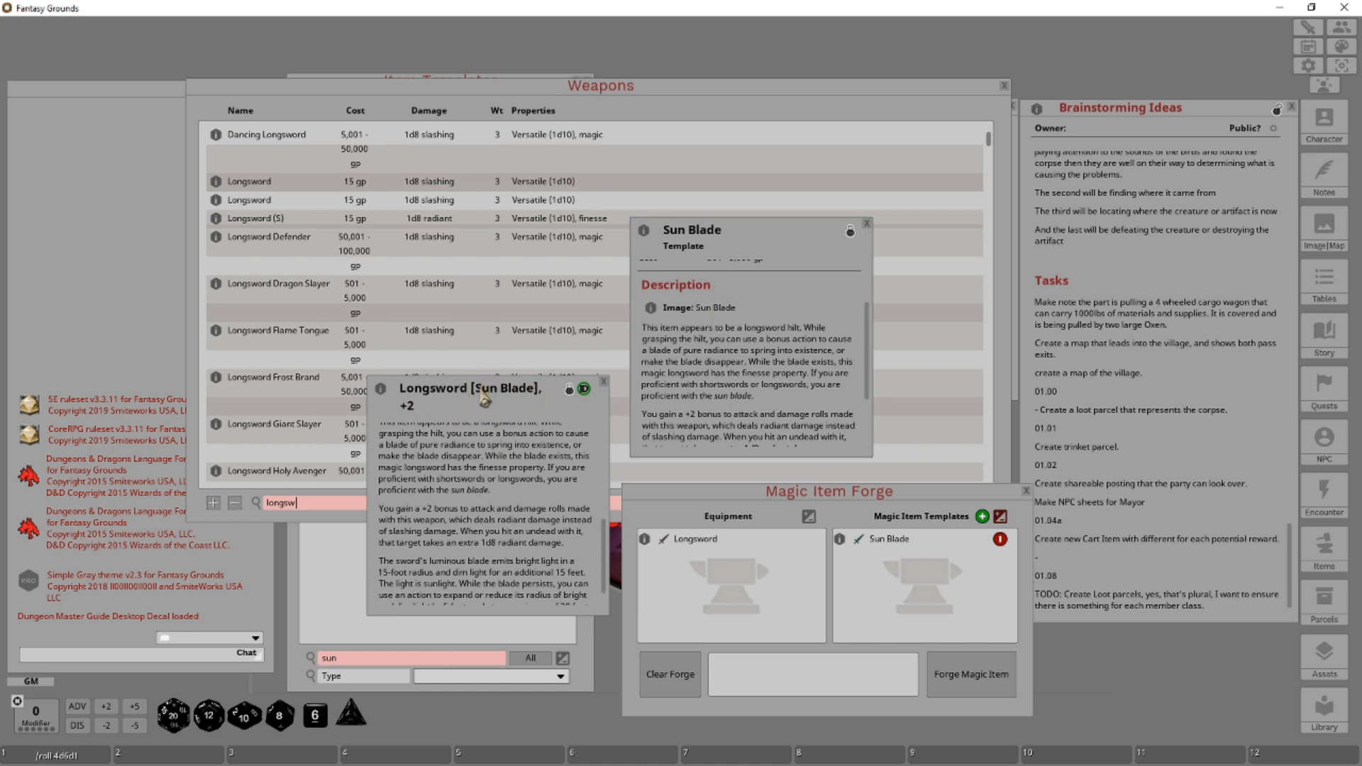
{"action": "scroll", "coordinate": [484, 398], "scroll_direction": "up", "scroll_amount": 5}
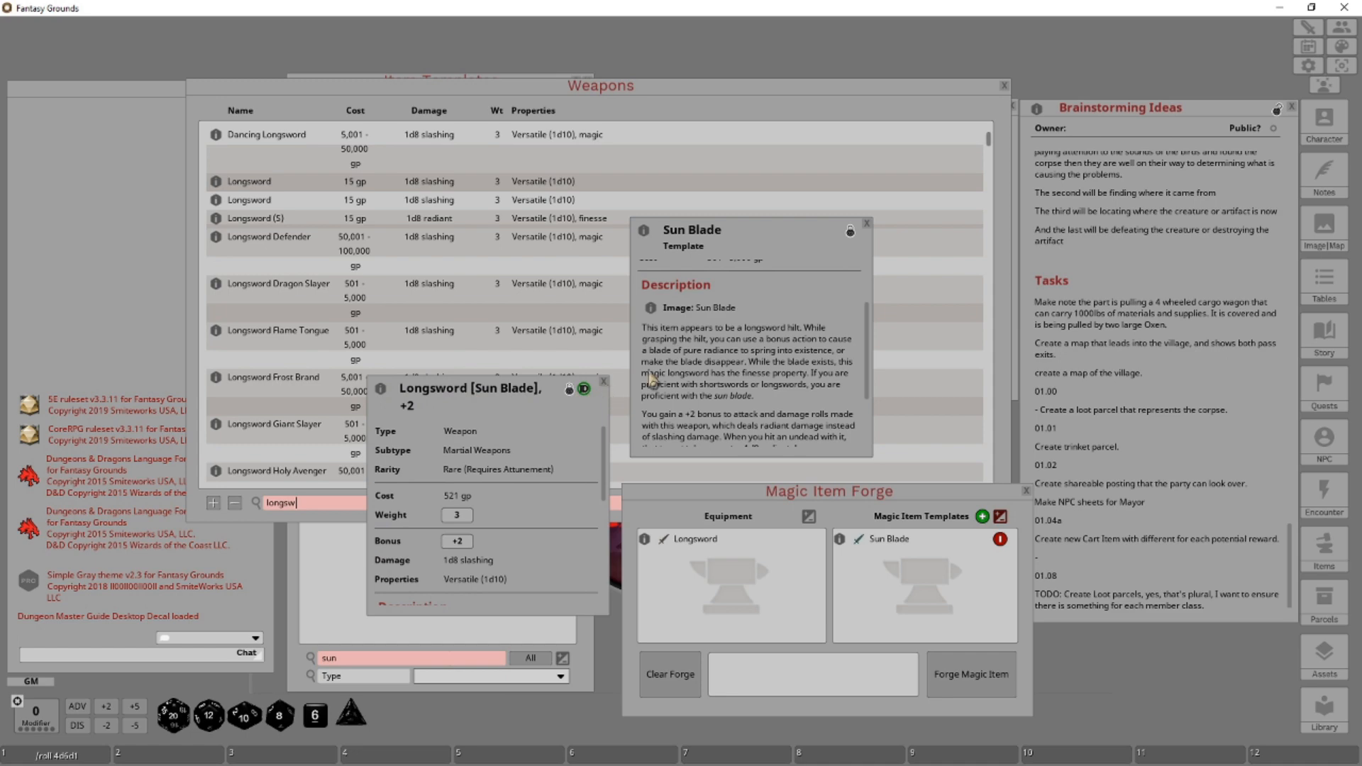
Uncover the Items list and check the contents of The Nightmare of Skull Crag group and the available item groups.
{"action": "left_click", "coordinate": [962, 95]}
{"action": "left_click_drag", "start_coordinate": [962, 96], "coordinate": [1200, 438]}
{"action": "left_click_drag", "start_coordinate": [821, 234], "coordinate": [488, 163]}
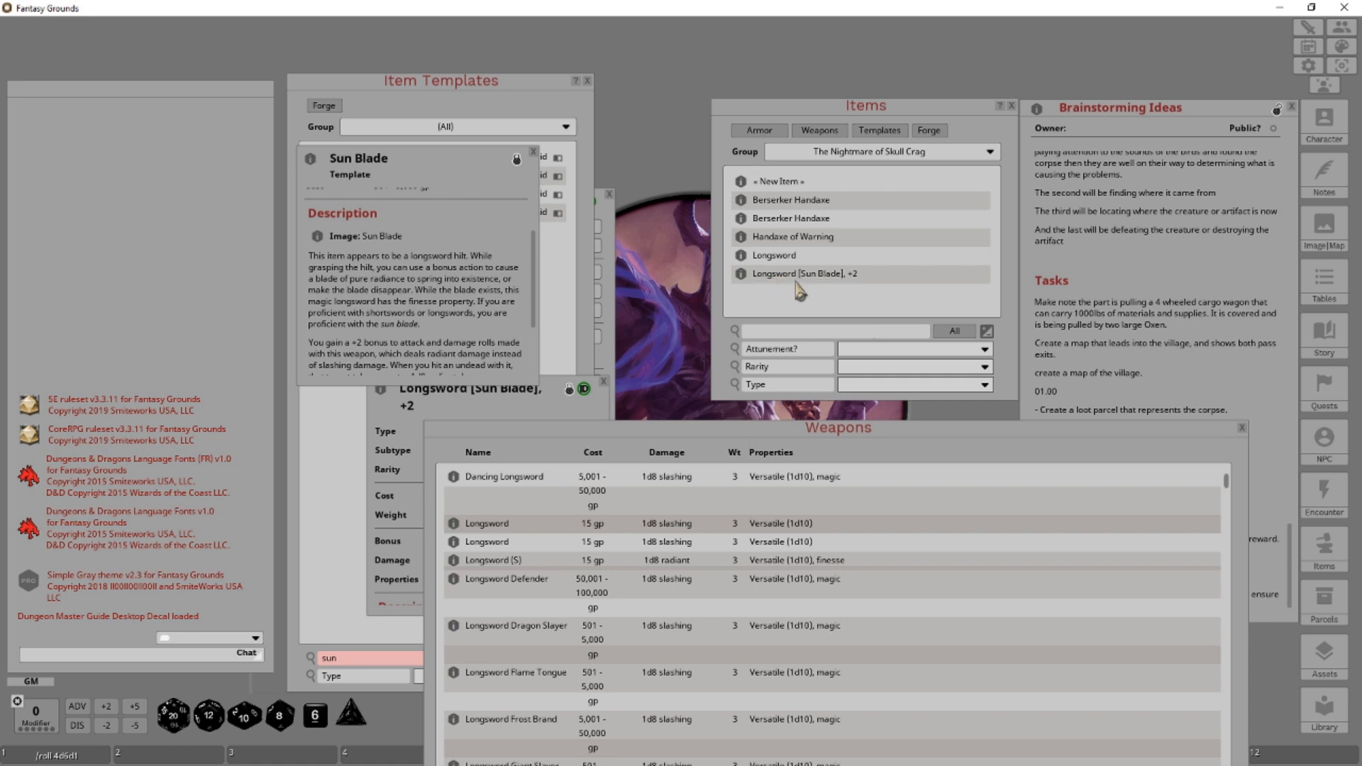
{"action": "left_click", "coordinate": [990, 151]}
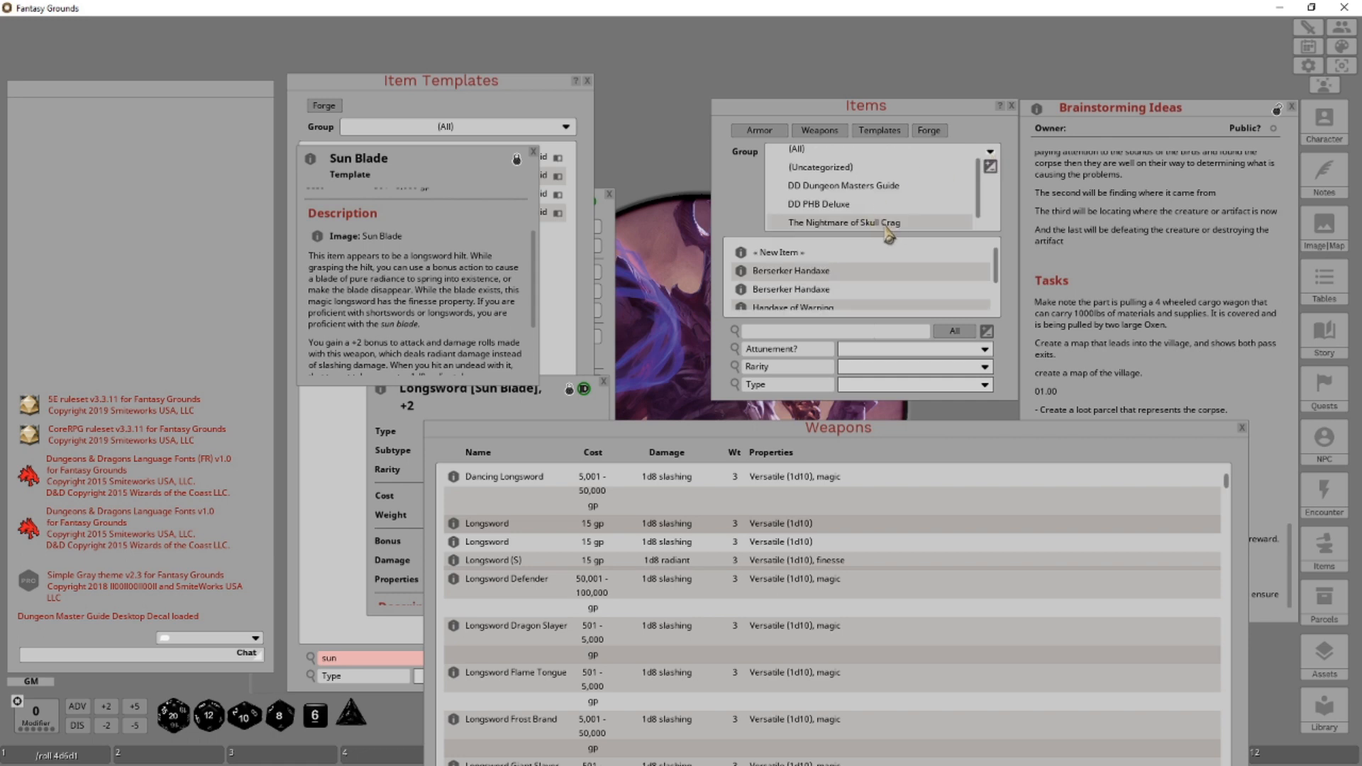
{"action": "left_click", "coordinate": [992, 151]}
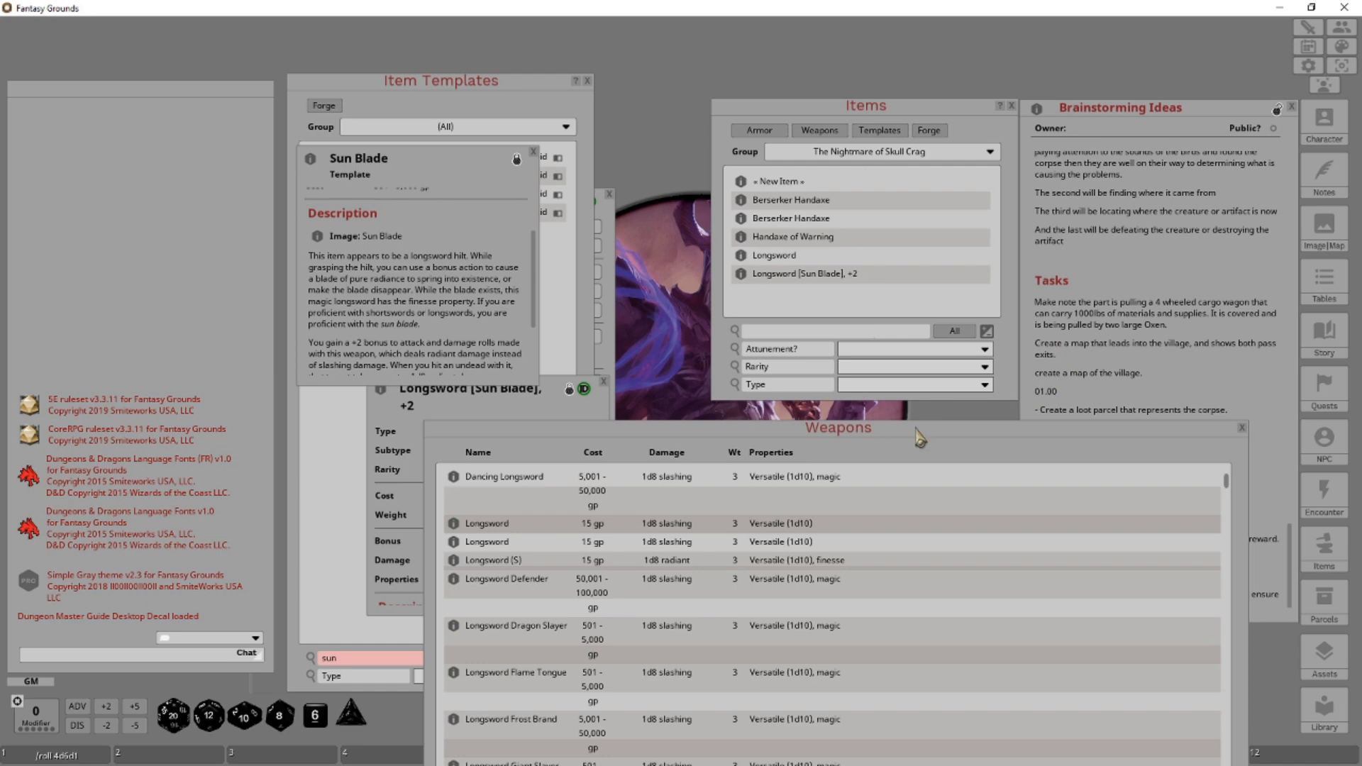
Rearrange the Weapons and Items windows so the longsword list and the forge are both accessible, and close the Sun Blade template.
{"action": "left_click_drag", "start_coordinate": [915, 429], "coordinate": [934, 213]}
{"action": "left_click_drag", "start_coordinate": [888, 114], "coordinate": [881, 105]}
{"action": "left_click", "coordinate": [1091, 213]}
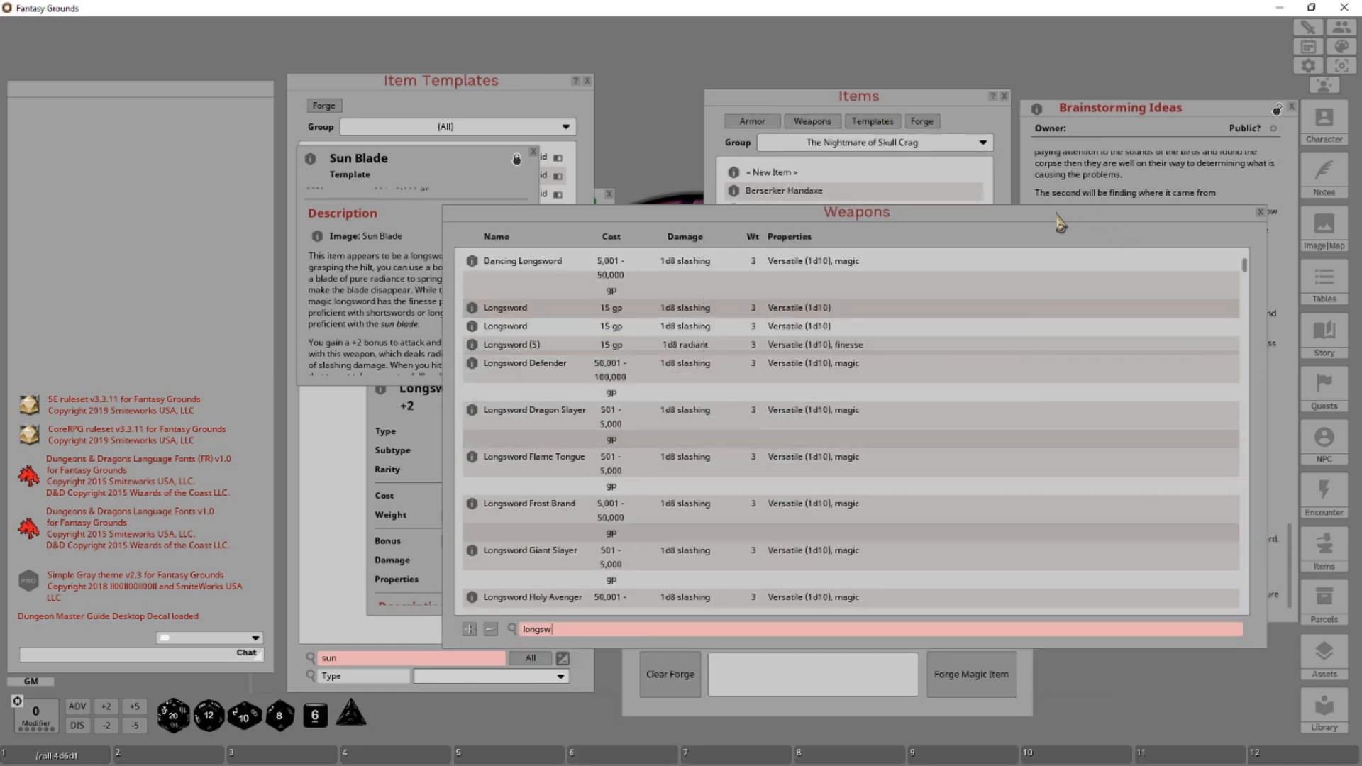
{"action": "left_click_drag", "start_coordinate": [1059, 223], "coordinate": [1003, 76]}
{"action": "left_click", "coordinate": [383, 231]}
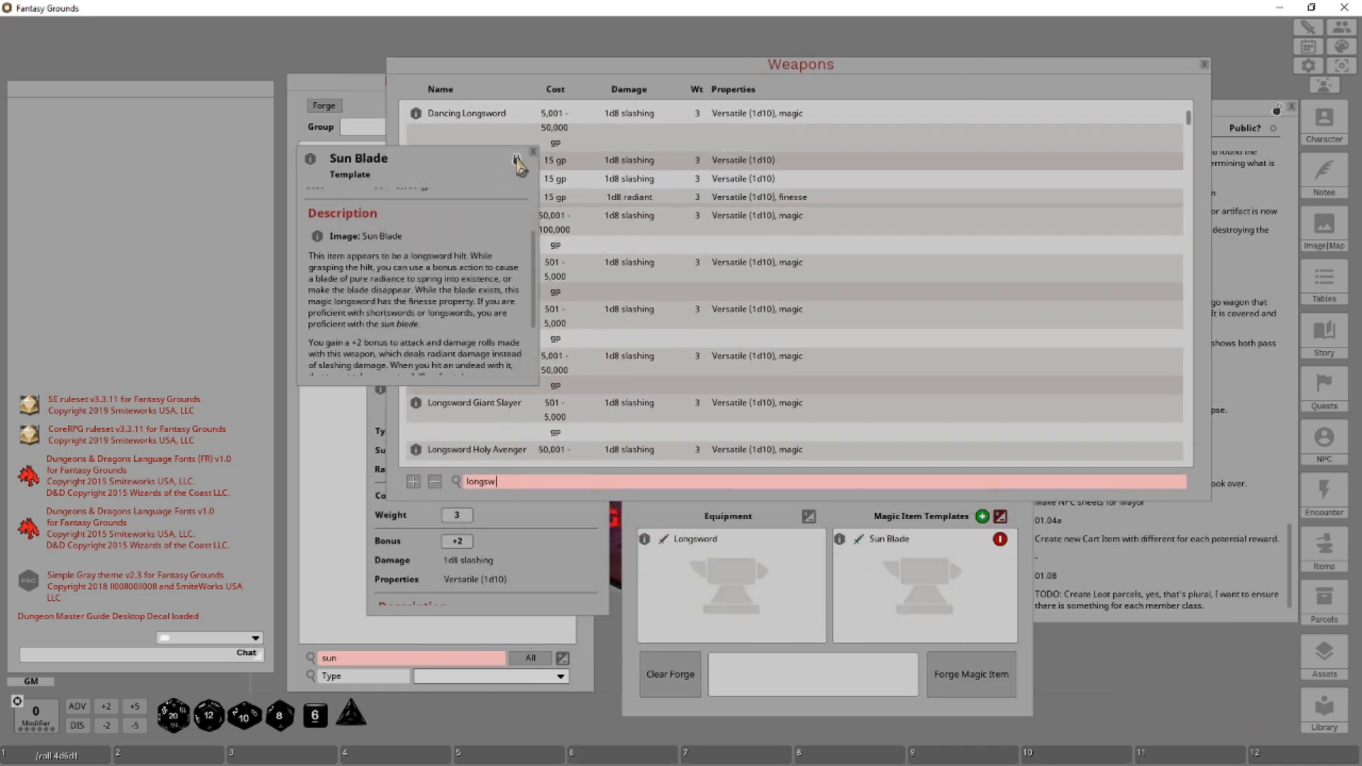
{"action": "left_click", "coordinate": [533, 152]}
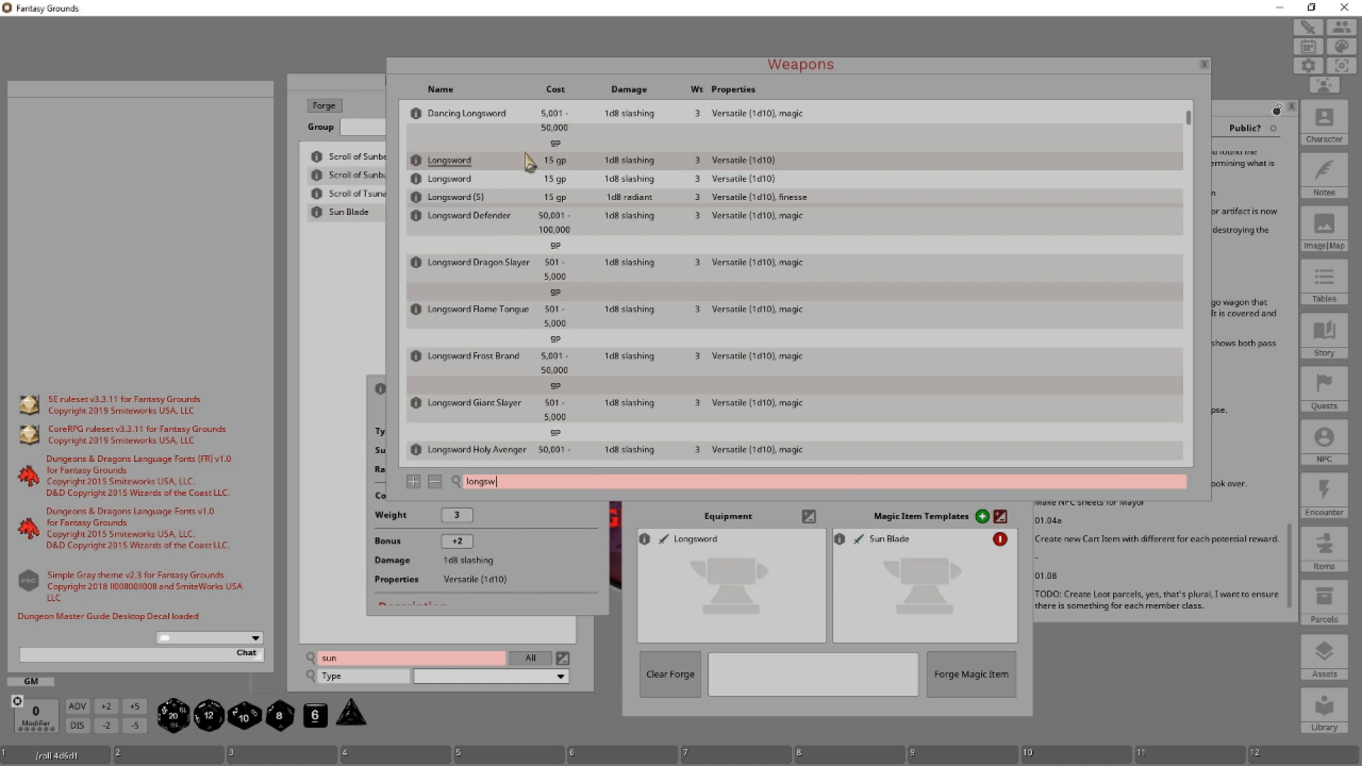
Open the Longsword Defender from the weapons list and read its bonus, damage and description.
{"action": "left_click", "coordinate": [497, 227]}
{"action": "left_click_drag", "start_coordinate": [649, 269], "coordinate": [225, 164]}
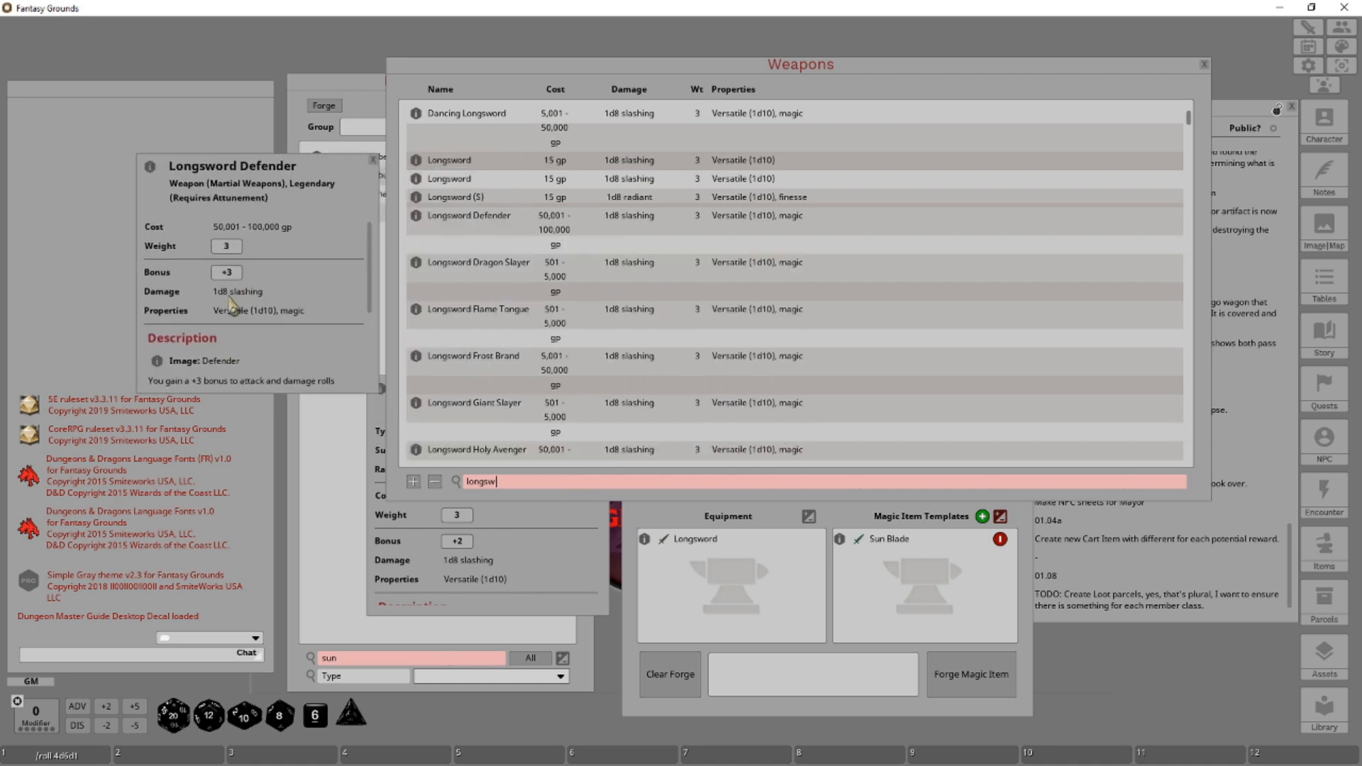
{"action": "scroll", "coordinate": [294, 280], "scroll_direction": "down", "scroll_amount": 4}
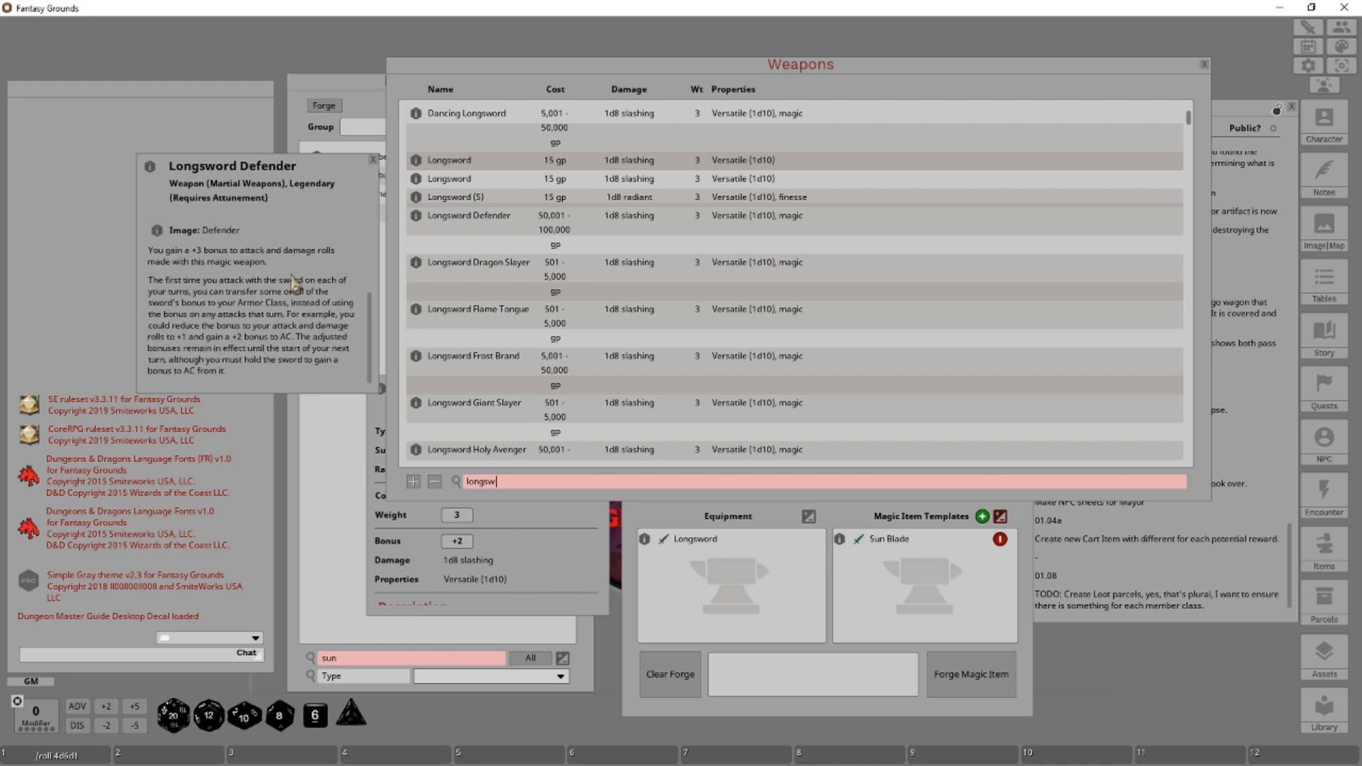
Replace the Longsword in the forge's equipment with the Longsword Defender and forge it with the Sun Blade template.
{"action": "left_click", "coordinate": [820, 522]}
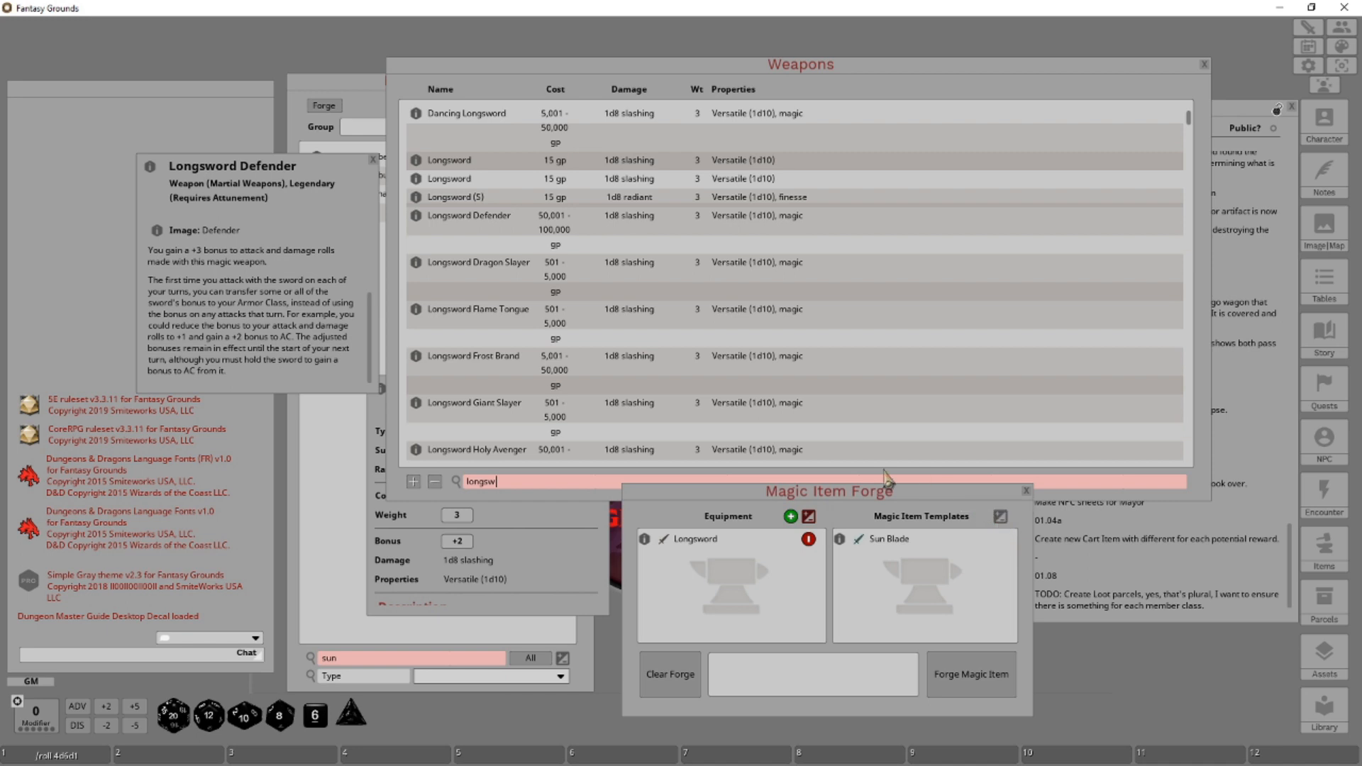
{"action": "left_click", "coordinate": [807, 539]}
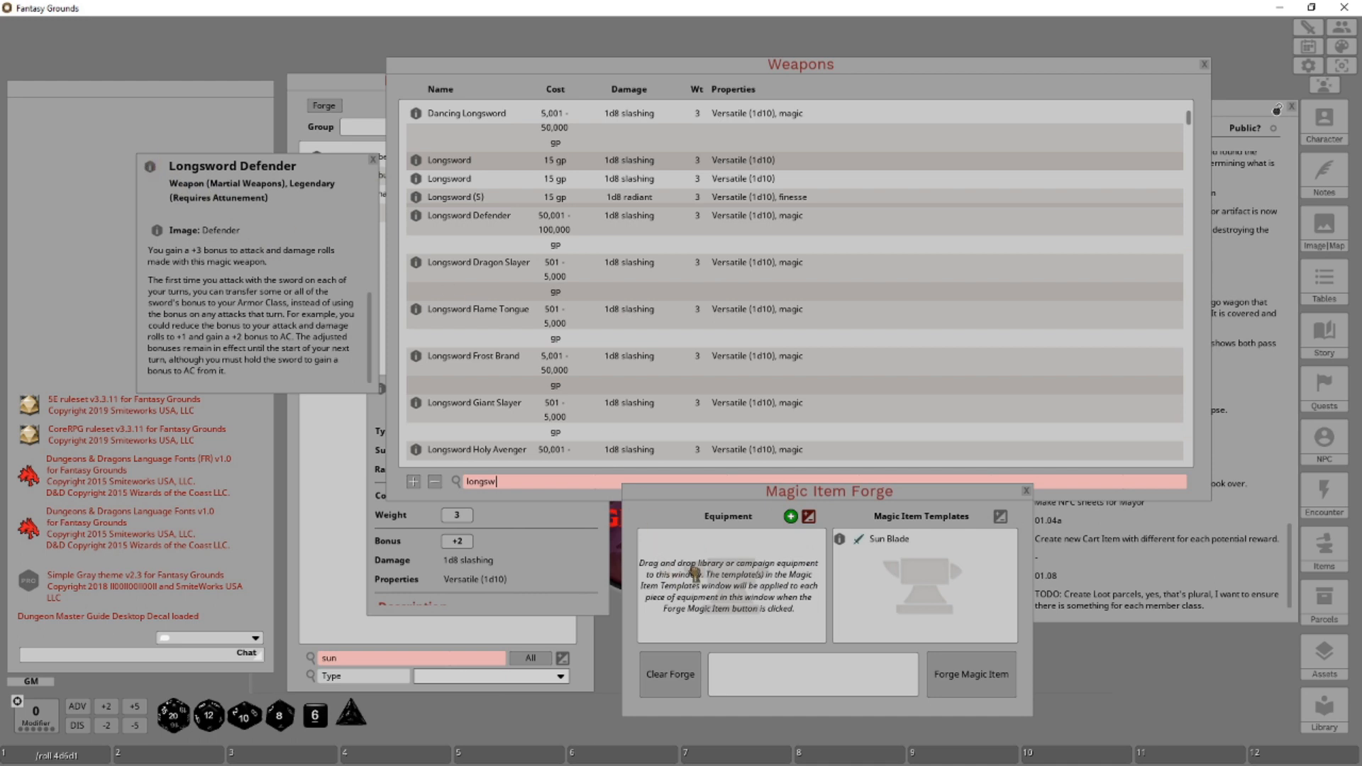
{"action": "left_click_drag", "start_coordinate": [694, 571], "coordinate": [692, 576]}
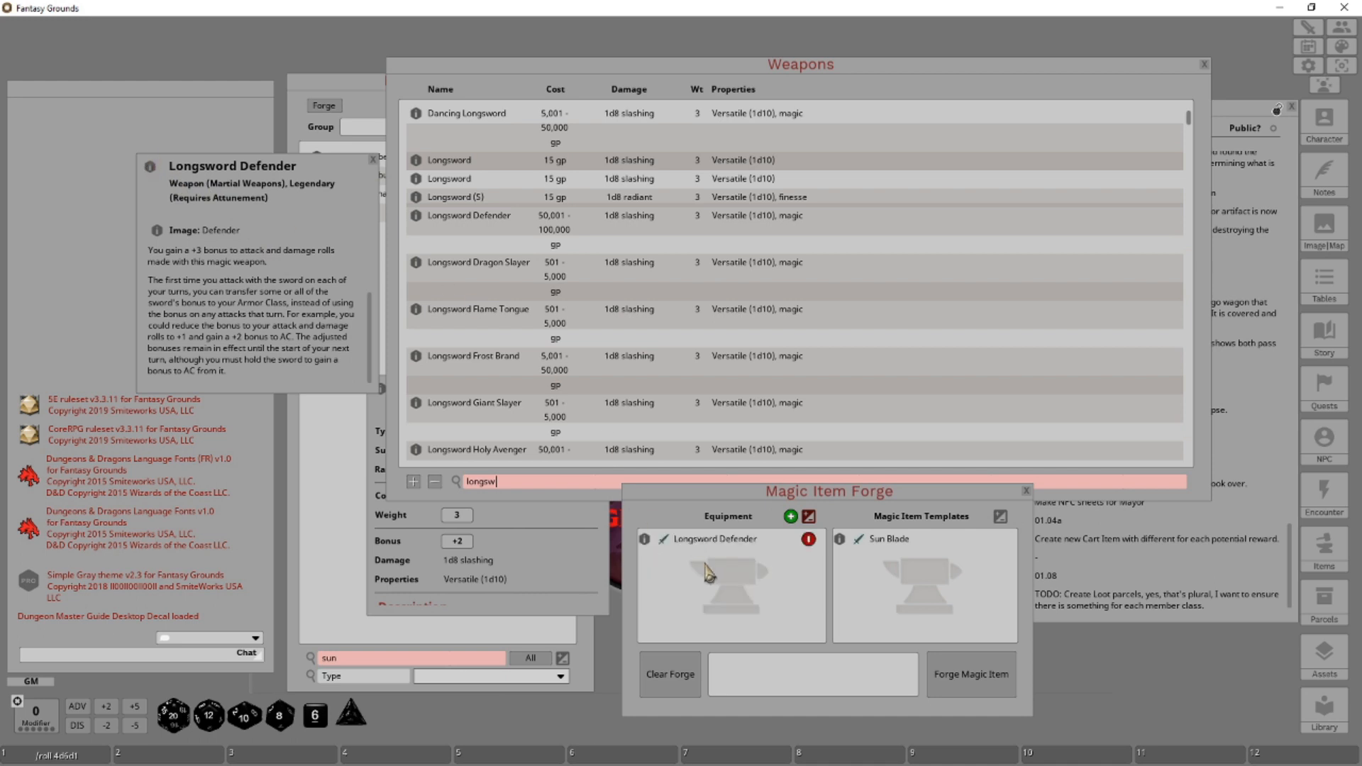
{"action": "left_click", "coordinate": [969, 674]}
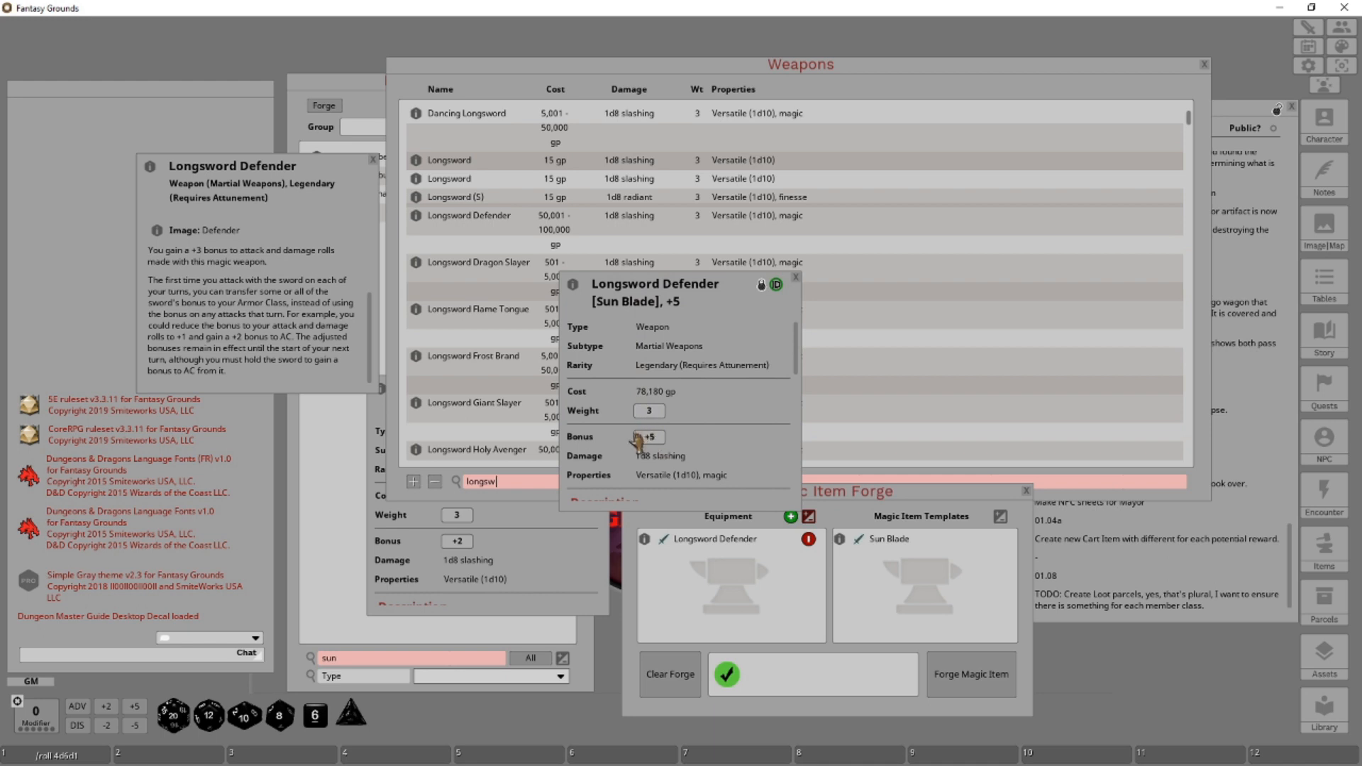
Compare the forged Longsword Defender's stats and description with the Longsword [Sun Blade], +2, and close the latter's sheet.
{"action": "scroll", "coordinate": [716, 425], "scroll_direction": "down", "scroll_amount": 3}
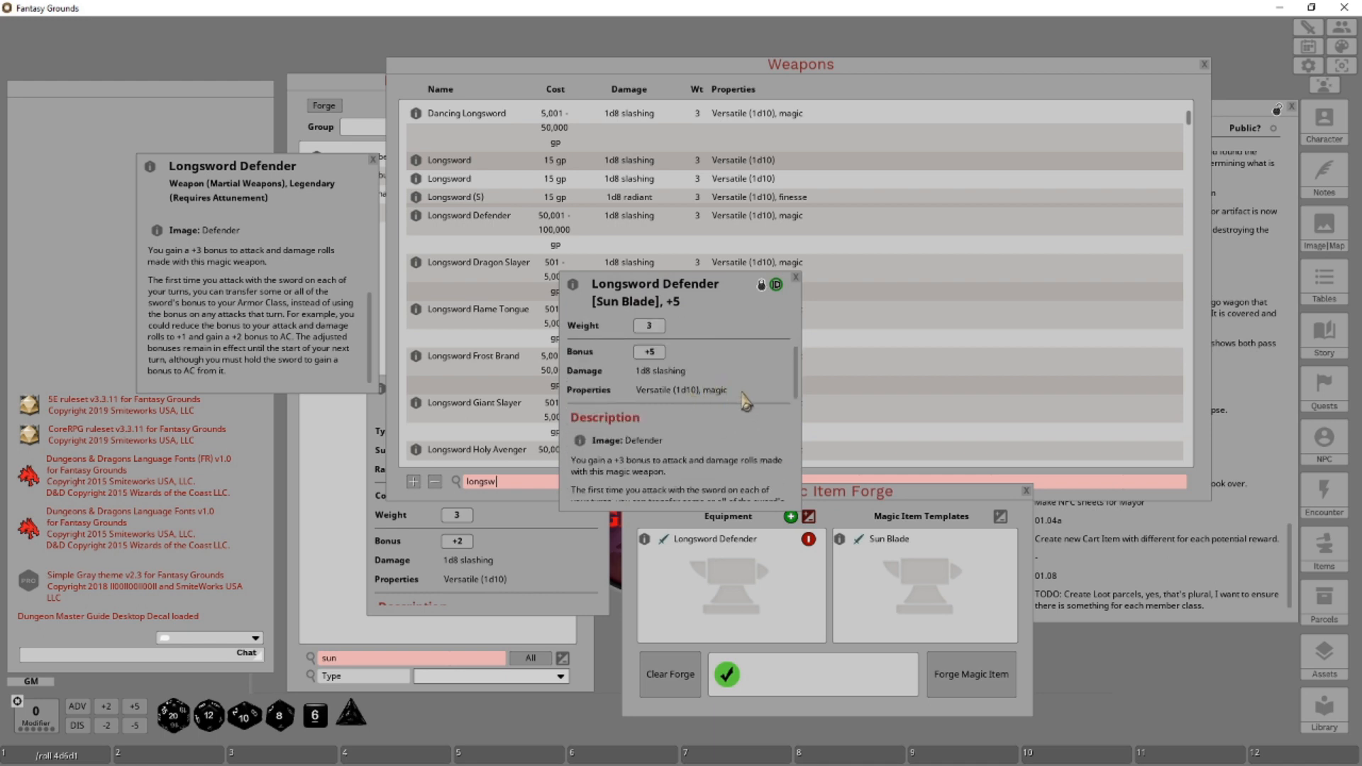
{"action": "left_click", "coordinate": [560, 533]}
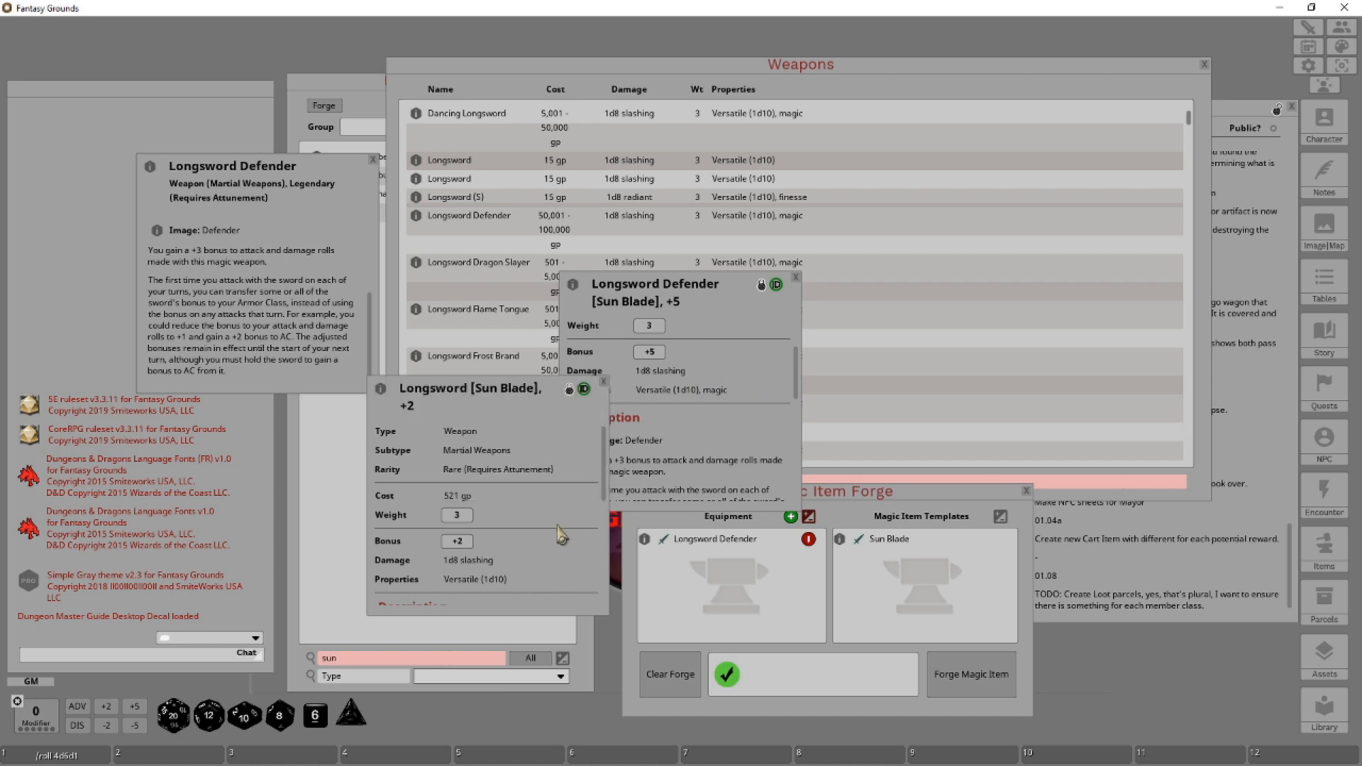
{"action": "scroll", "coordinate": [561, 533], "scroll_direction": "down", "scroll_amount": 2}
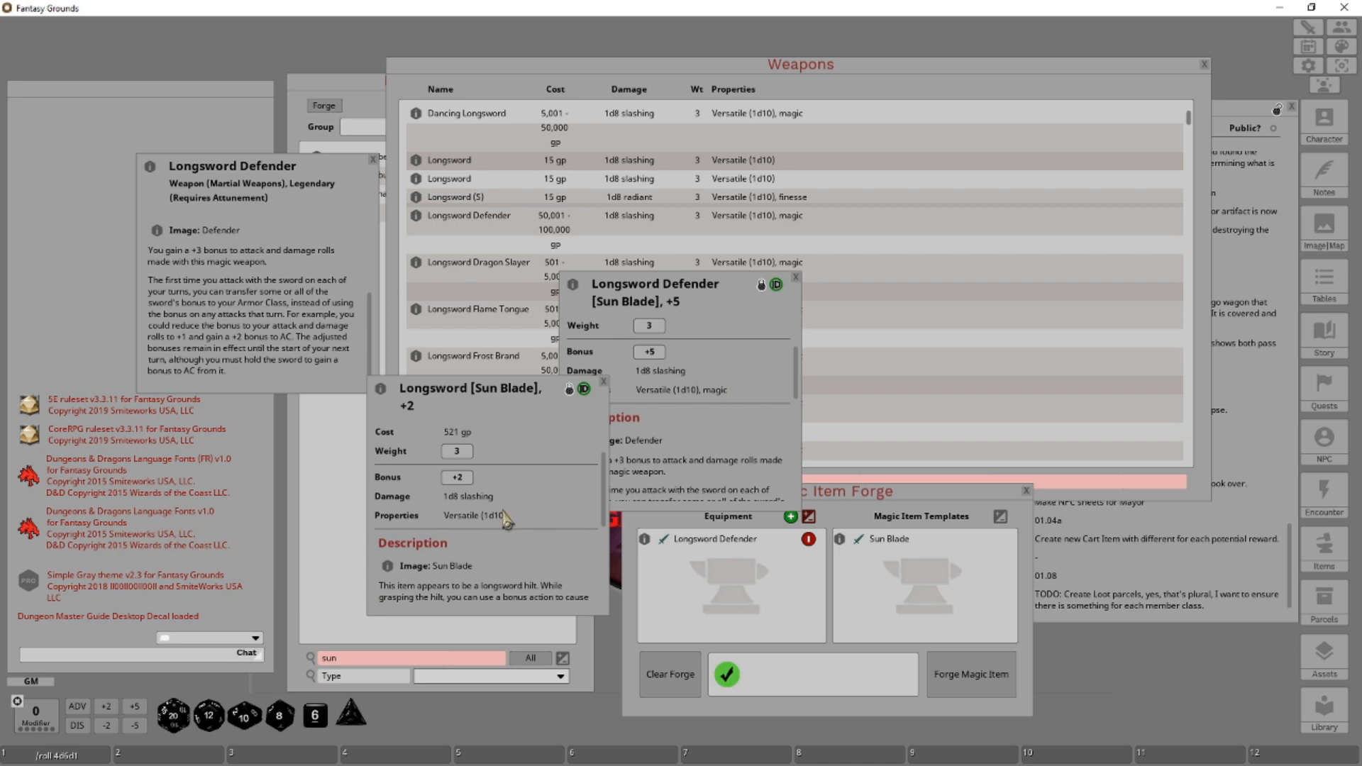
{"action": "left_click", "coordinate": [604, 382]}
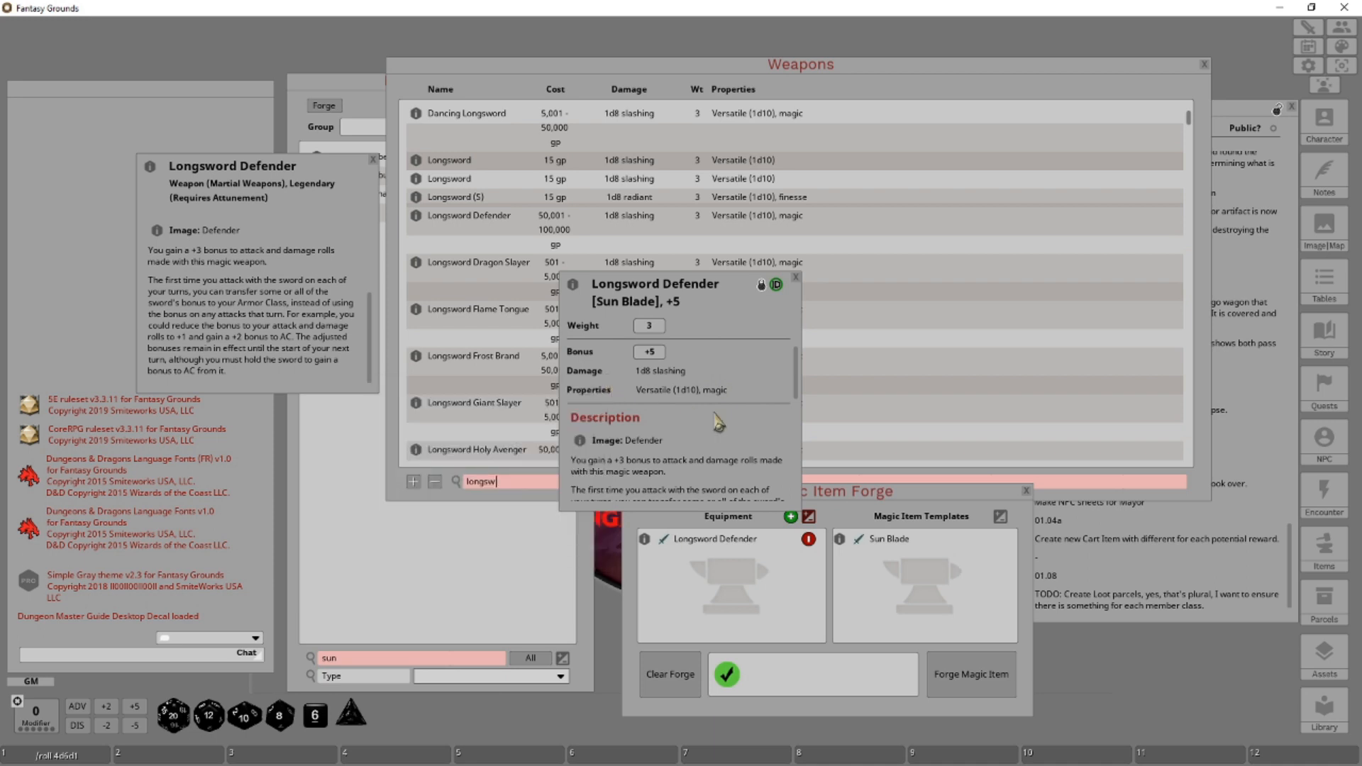
{"action": "scroll", "coordinate": [720, 415], "scroll_direction": "down", "scroll_amount": 4}
{"action": "scroll", "coordinate": [720, 415], "scroll_direction": "up", "scroll_amount": 2}
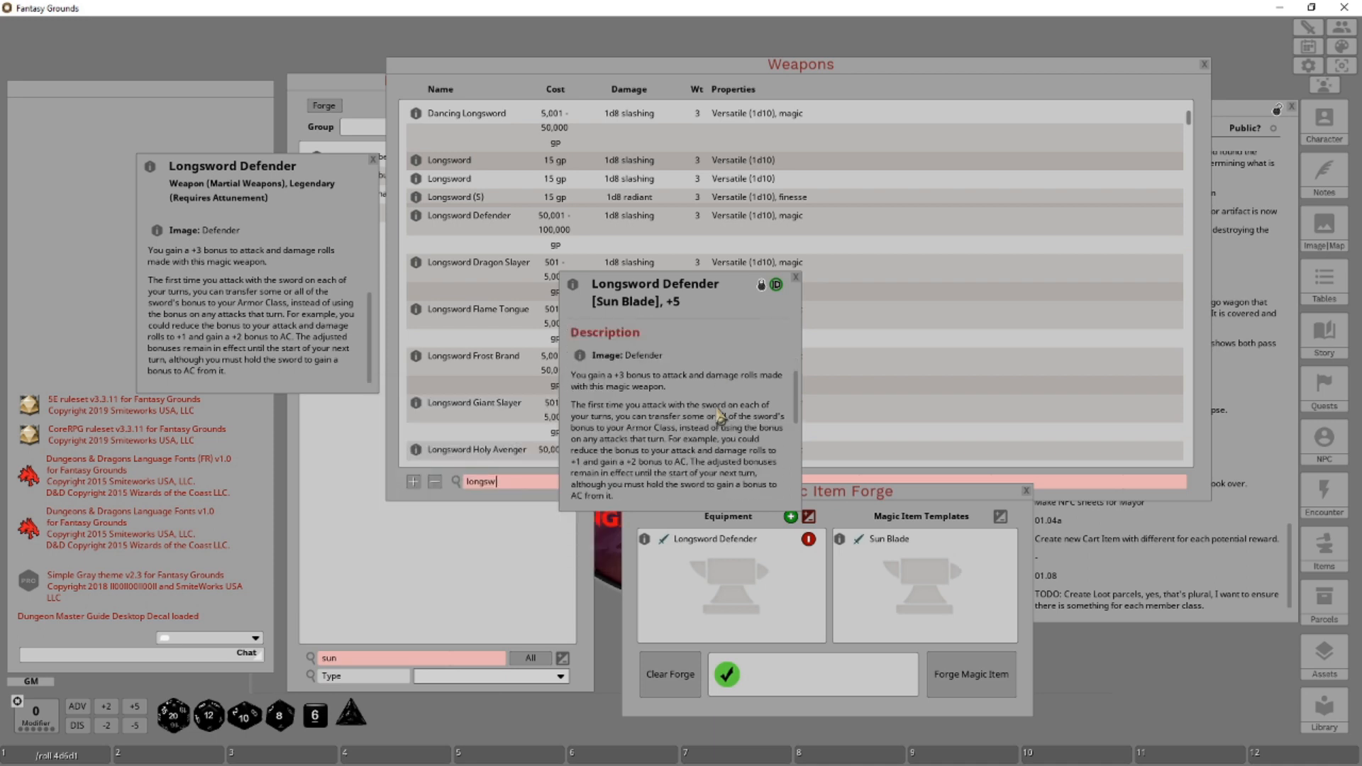
Enlarge the forged Longsword Defender's sheet and examine its stats together with the combined Defender and Sun Blade descriptions.
{"action": "left_click_drag", "start_coordinate": [661, 509], "coordinate": [671, 742]}
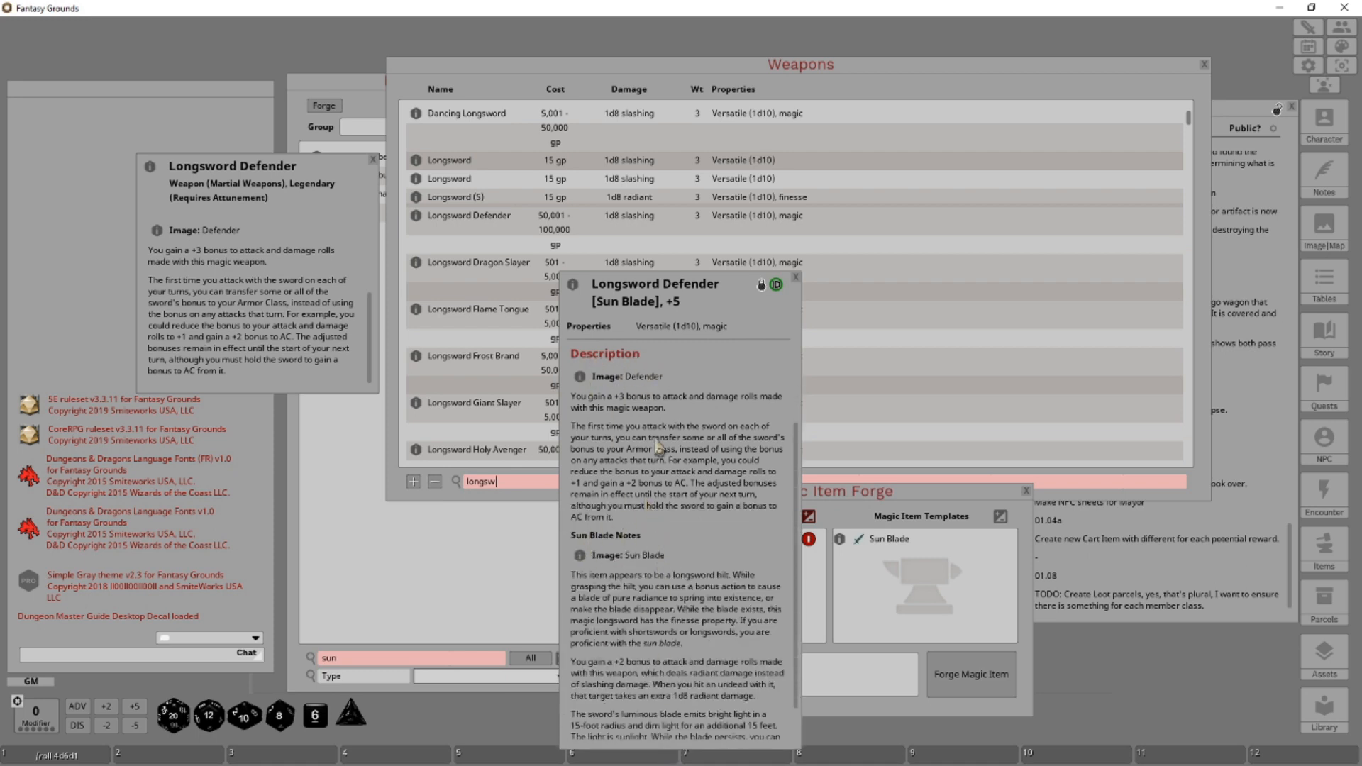
{"action": "left_click_drag", "start_coordinate": [712, 285], "coordinate": [454, 161]}
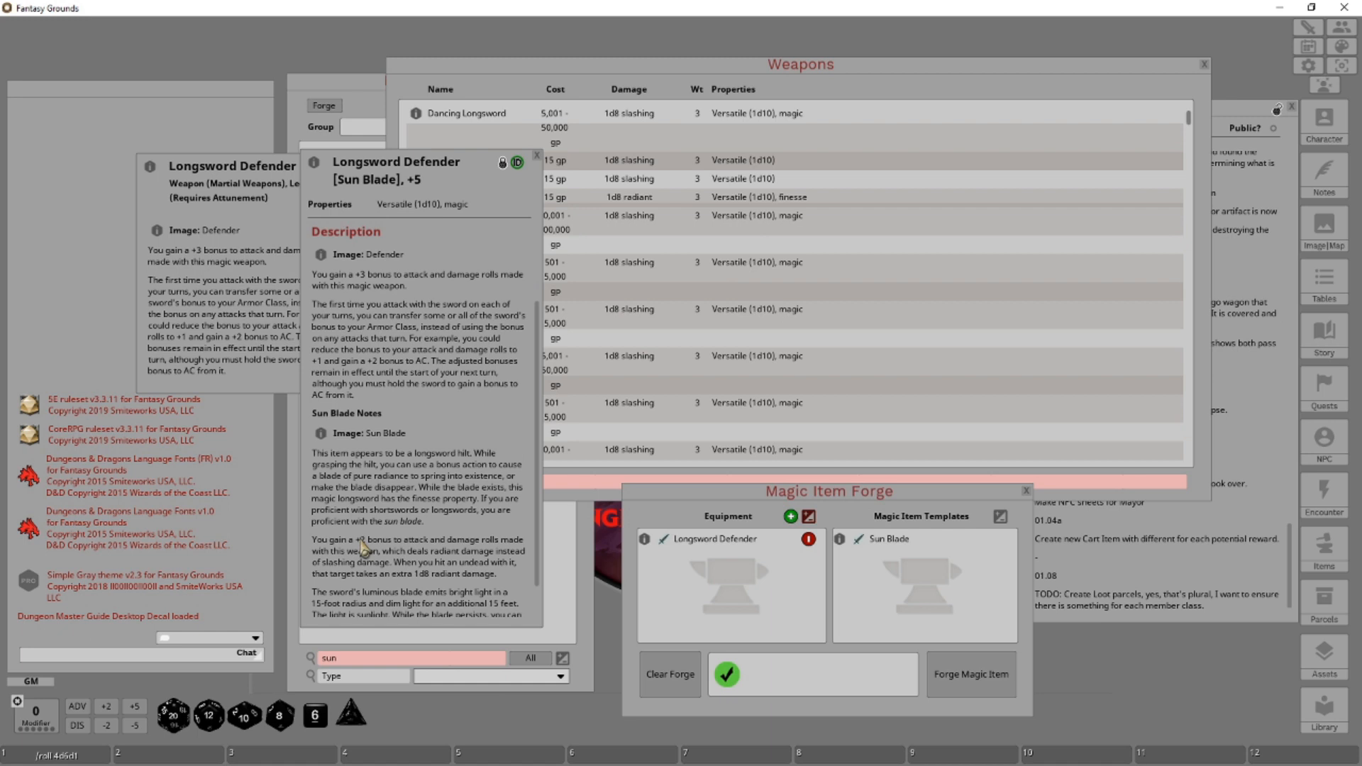
{"action": "scroll", "coordinate": [363, 548], "scroll_direction": "up", "scroll_amount": 3}
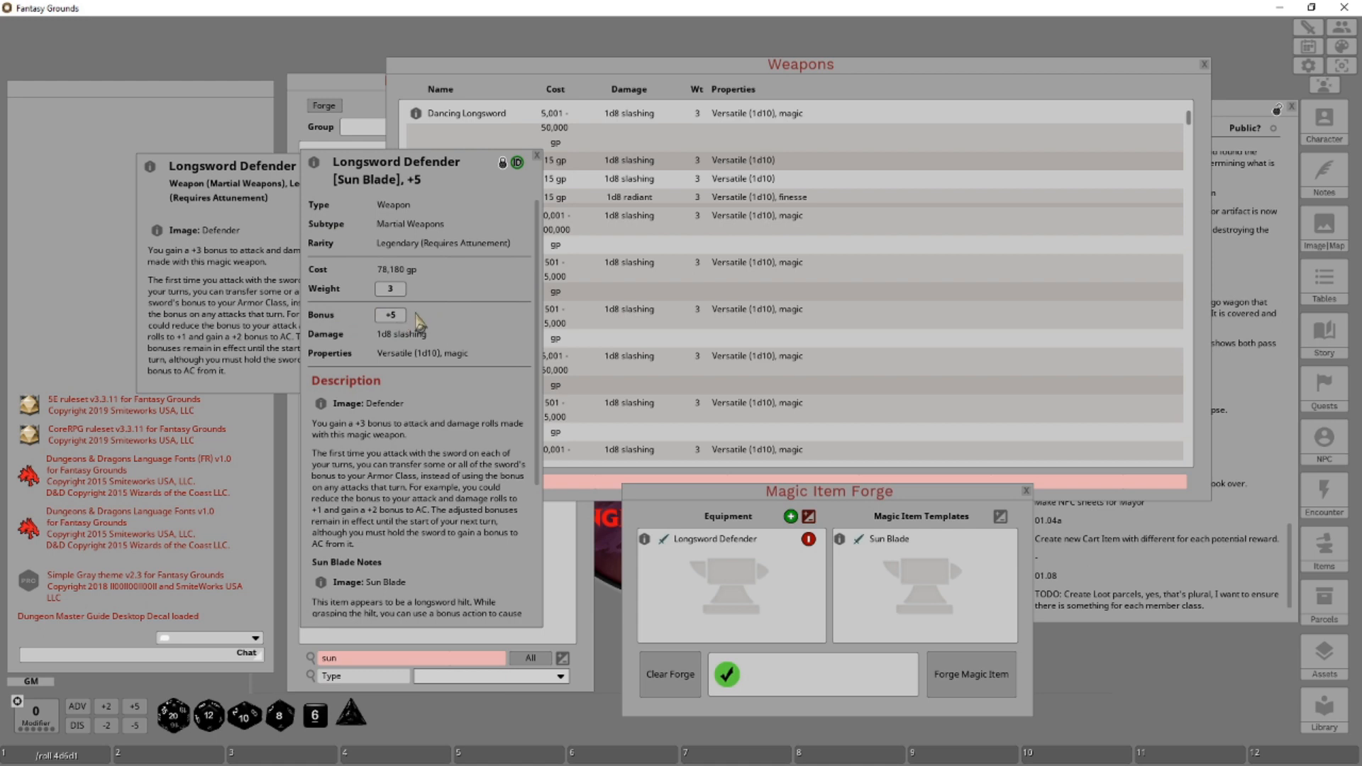
{"action": "scroll", "coordinate": [419, 323], "scroll_direction": "down", "scroll_amount": 3}
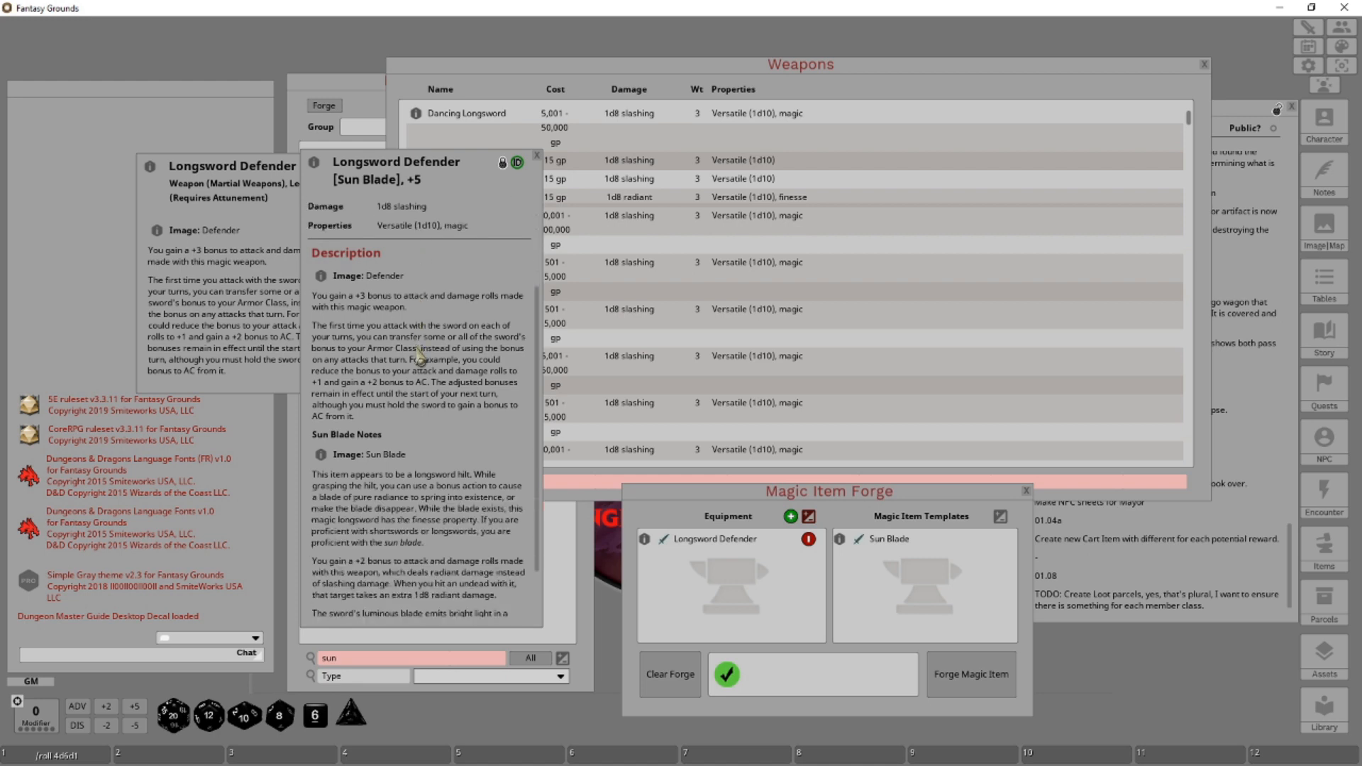
{"action": "scroll", "coordinate": [404, 295], "scroll_direction": "up", "scroll_amount": 2}
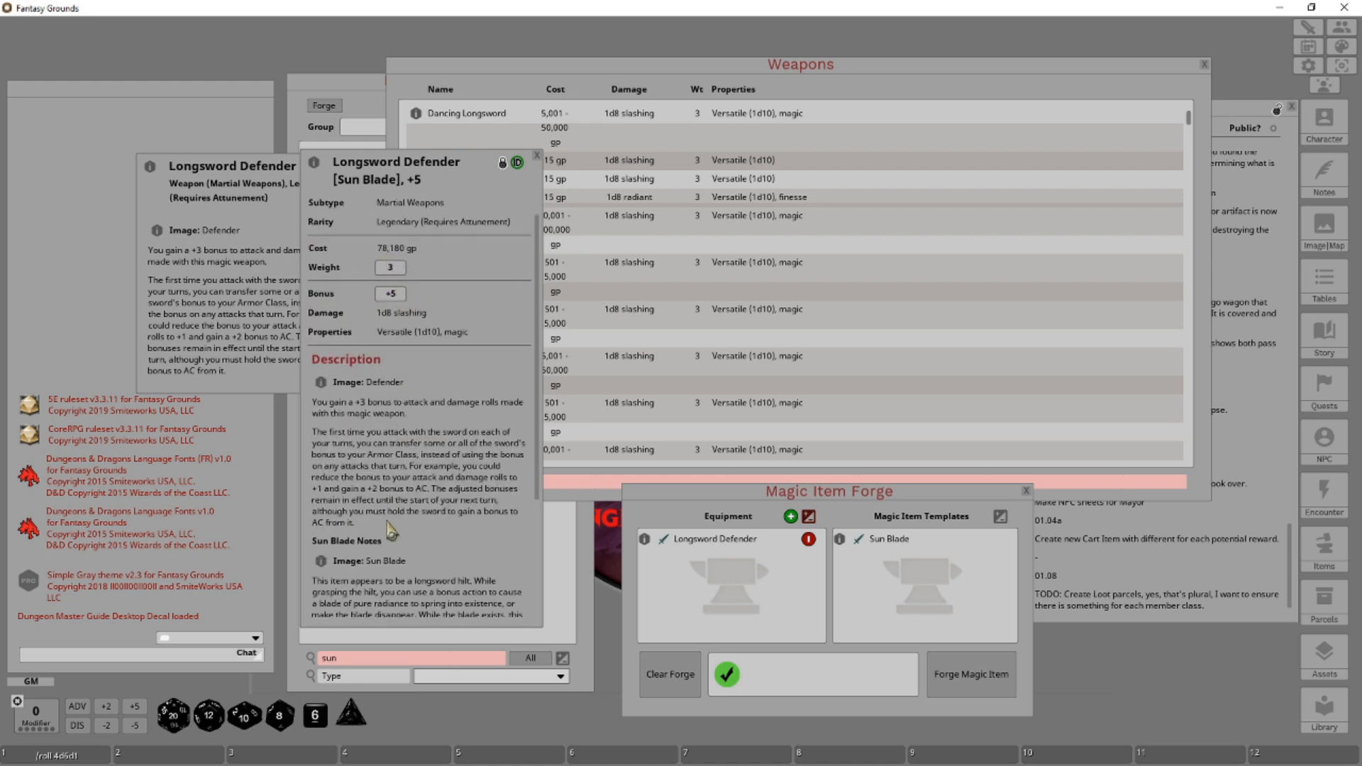
{"action": "scroll", "coordinate": [391, 514], "scroll_direction": "down", "scroll_amount": 3}
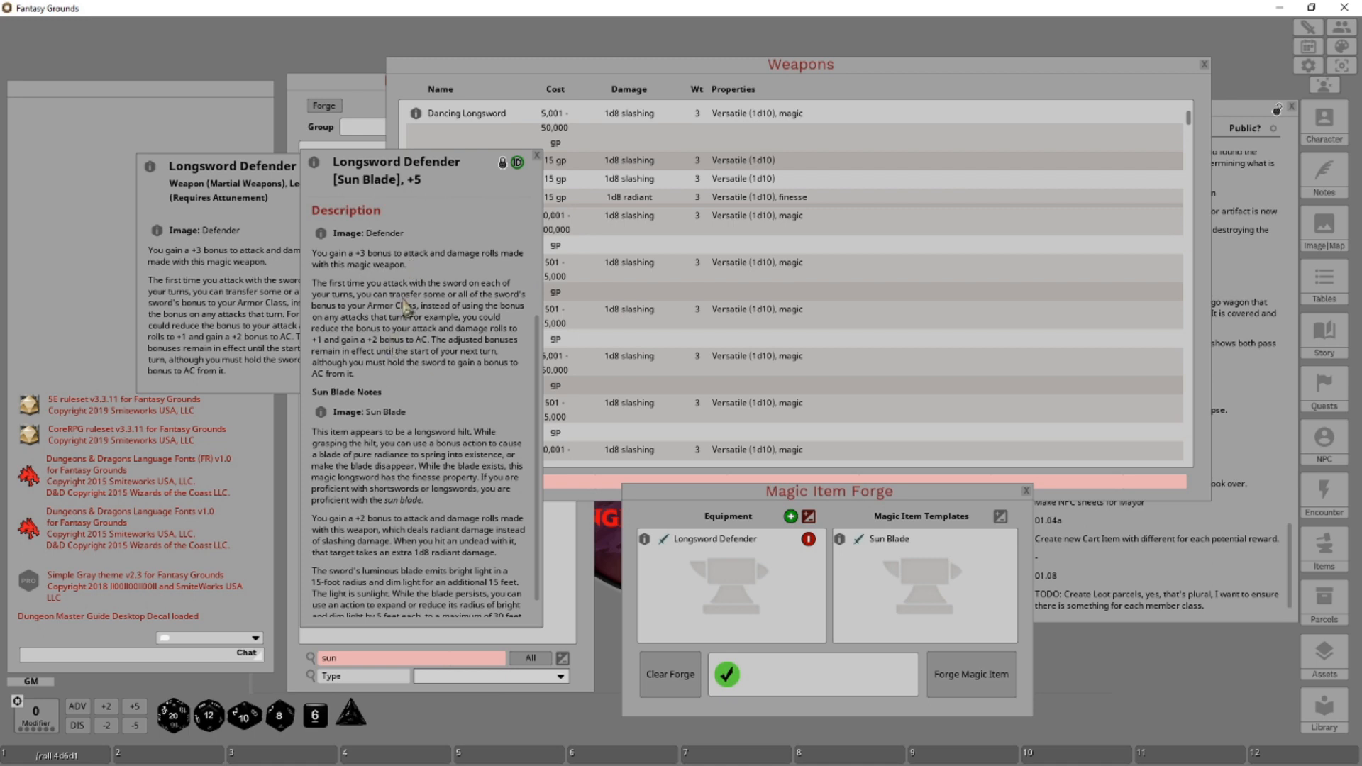
{"action": "scroll", "coordinate": [425, 375], "scroll_direction": "down", "scroll_amount": 1}
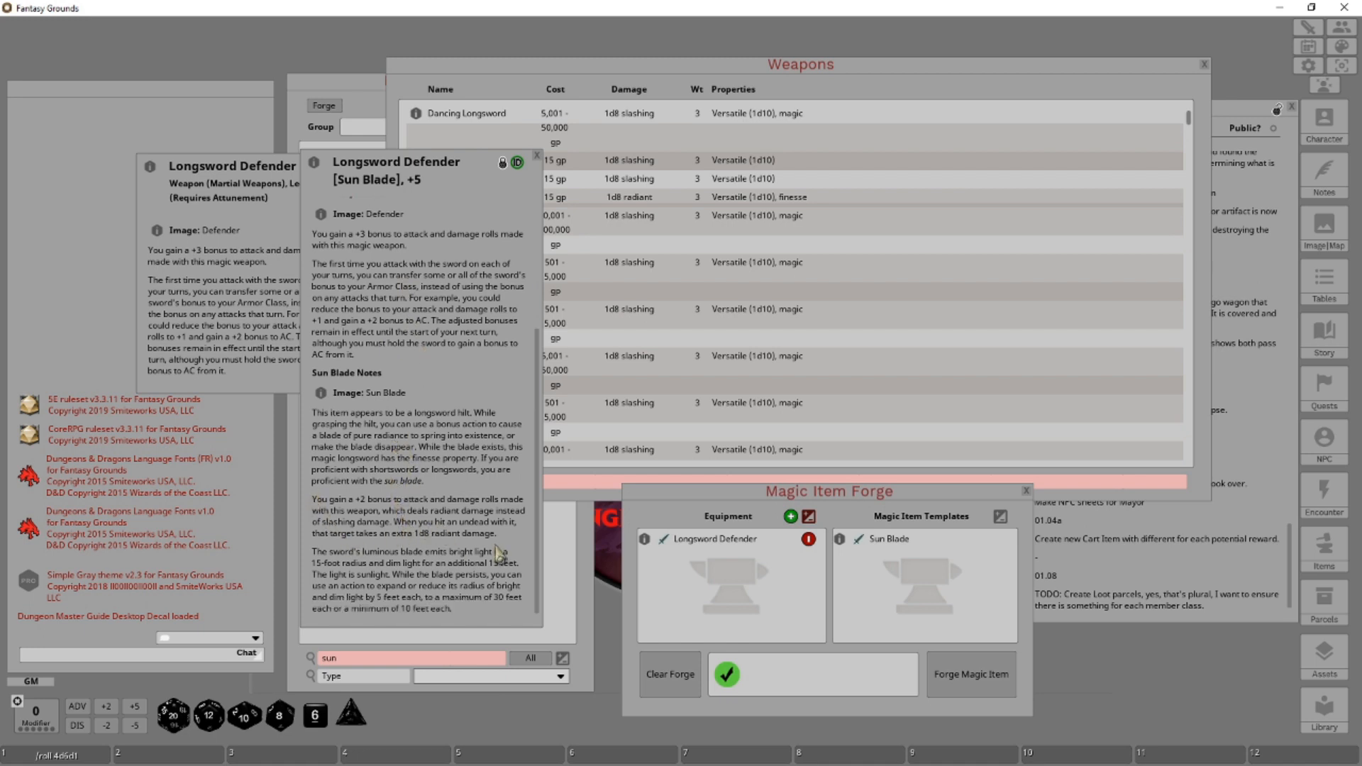
Examine the undead damage and luminous blade passages in the forged item's Sun Blade notes, and close the original Longsword Defender's sheet.
{"action": "left_click_drag", "start_coordinate": [395, 522], "coordinate": [502, 545]}
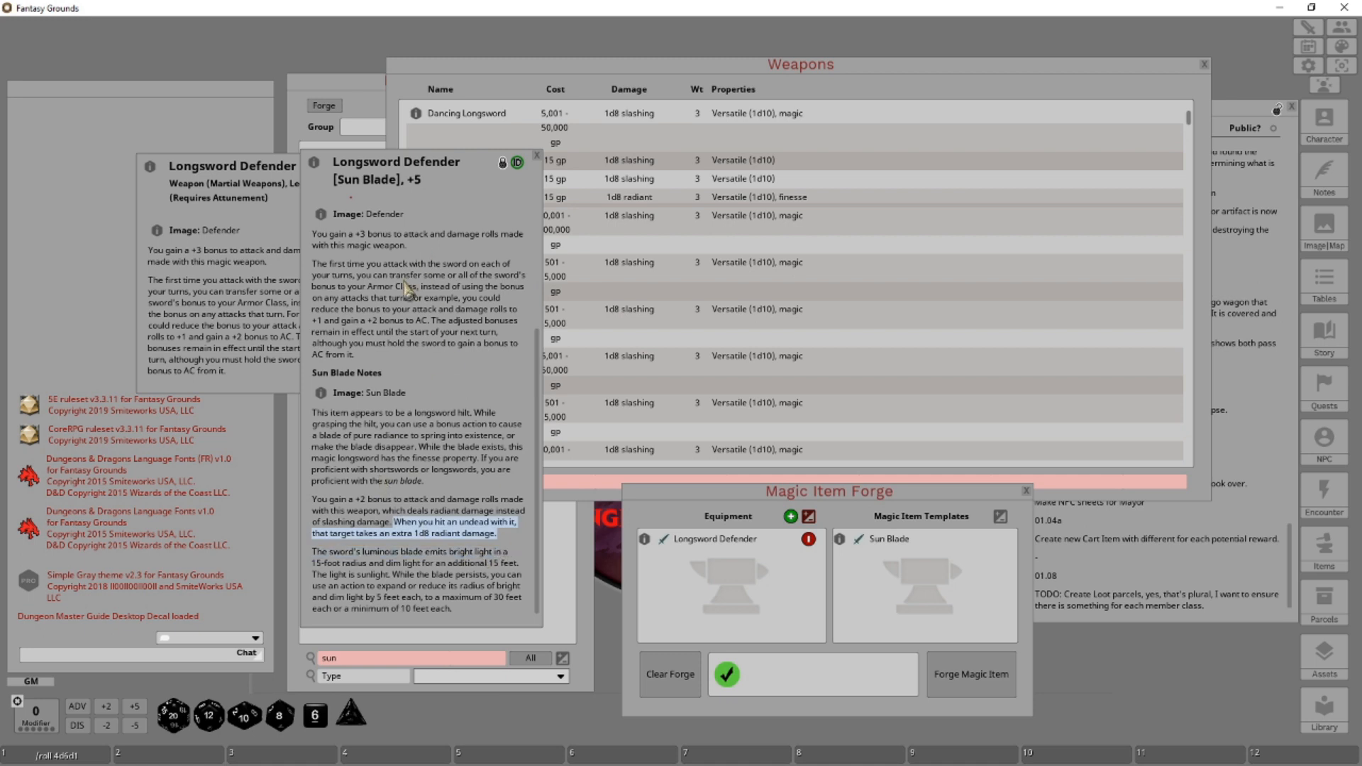
{"action": "scroll", "coordinate": [427, 530], "scroll_direction": "up", "scroll_amount": 5}
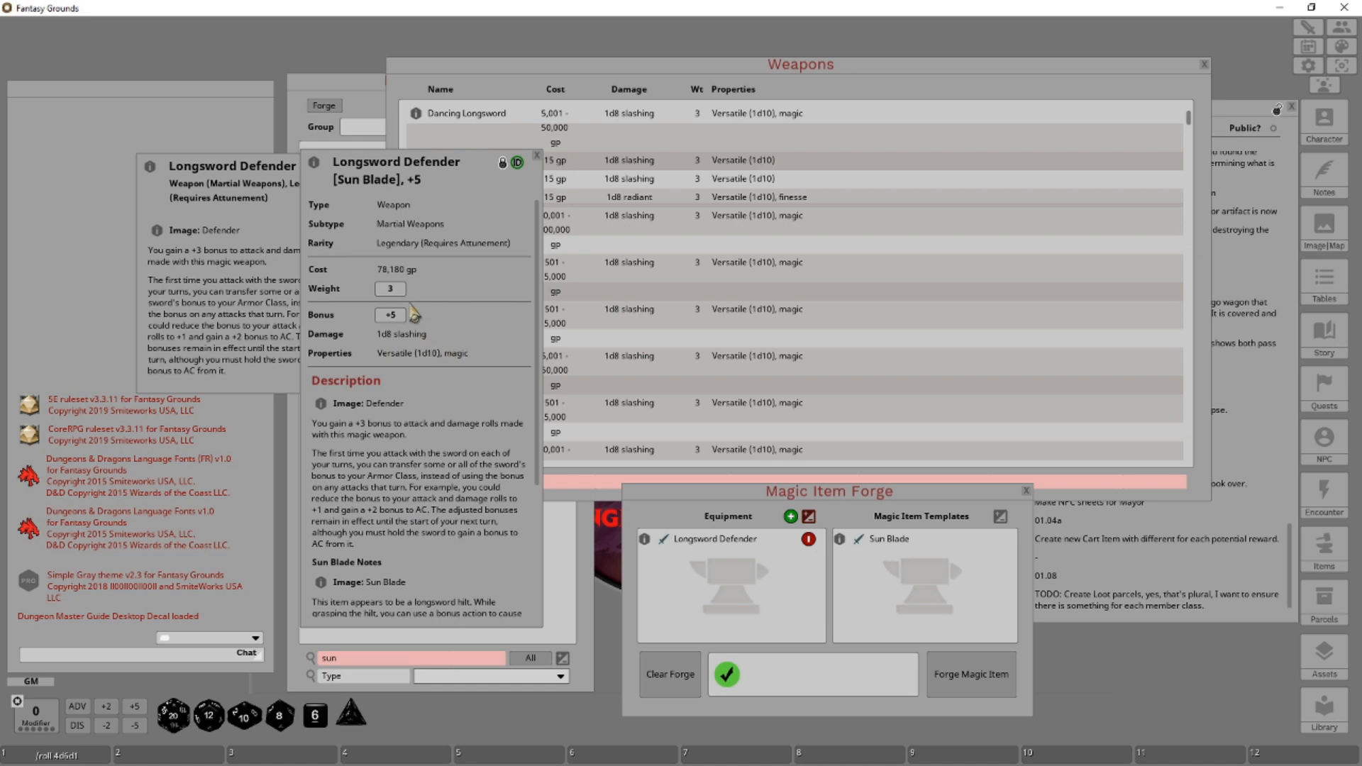
{"action": "scroll", "coordinate": [431, 471], "scroll_direction": "down", "scroll_amount": 3}
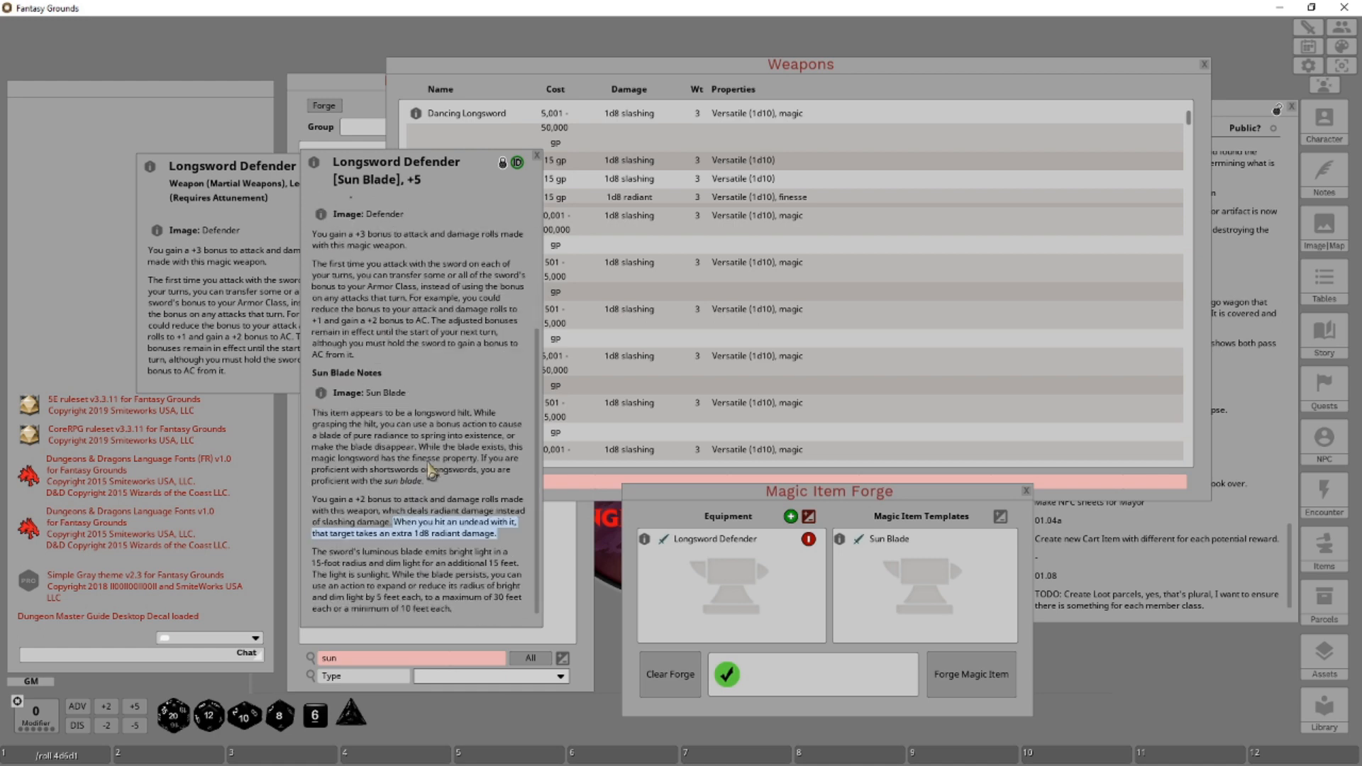
{"action": "left_click", "coordinate": [426, 545]}
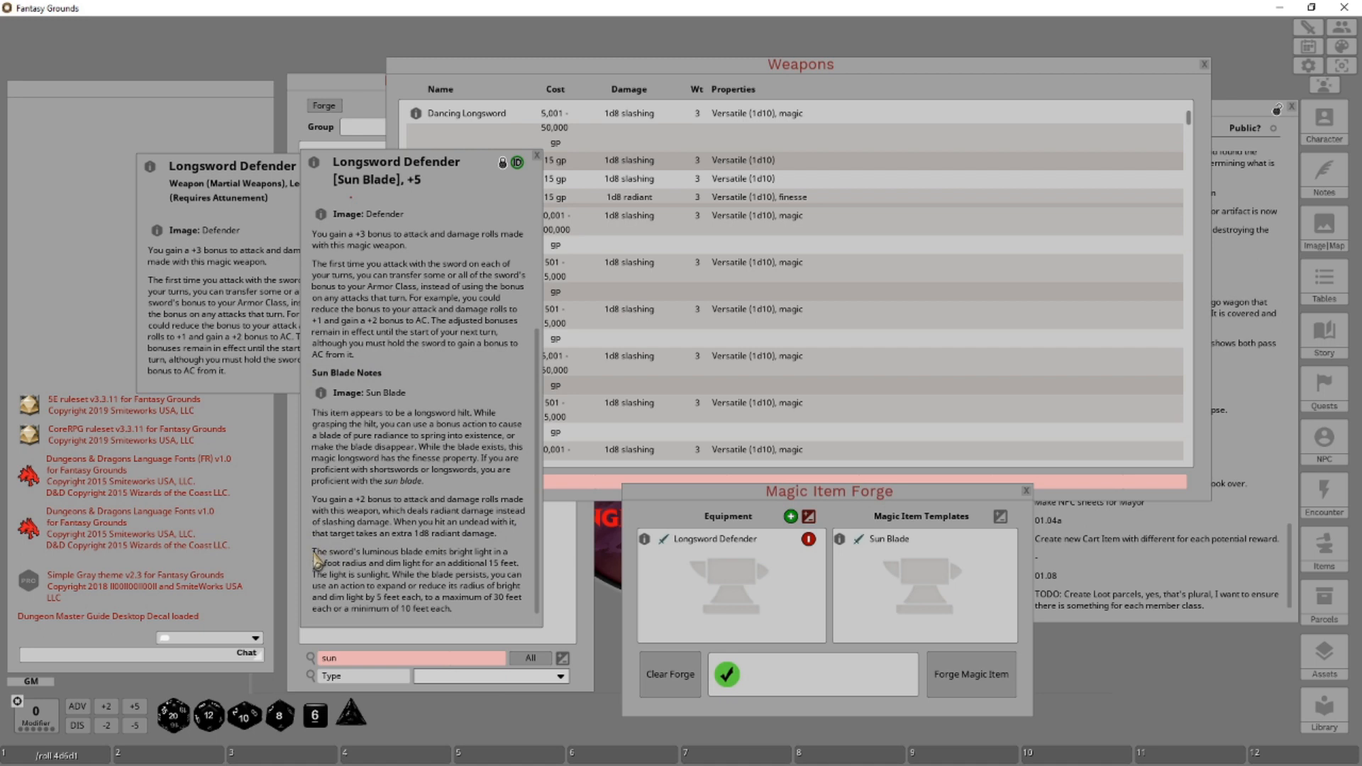
{"action": "left_click_drag", "start_coordinate": [315, 555], "coordinate": [458, 614]}
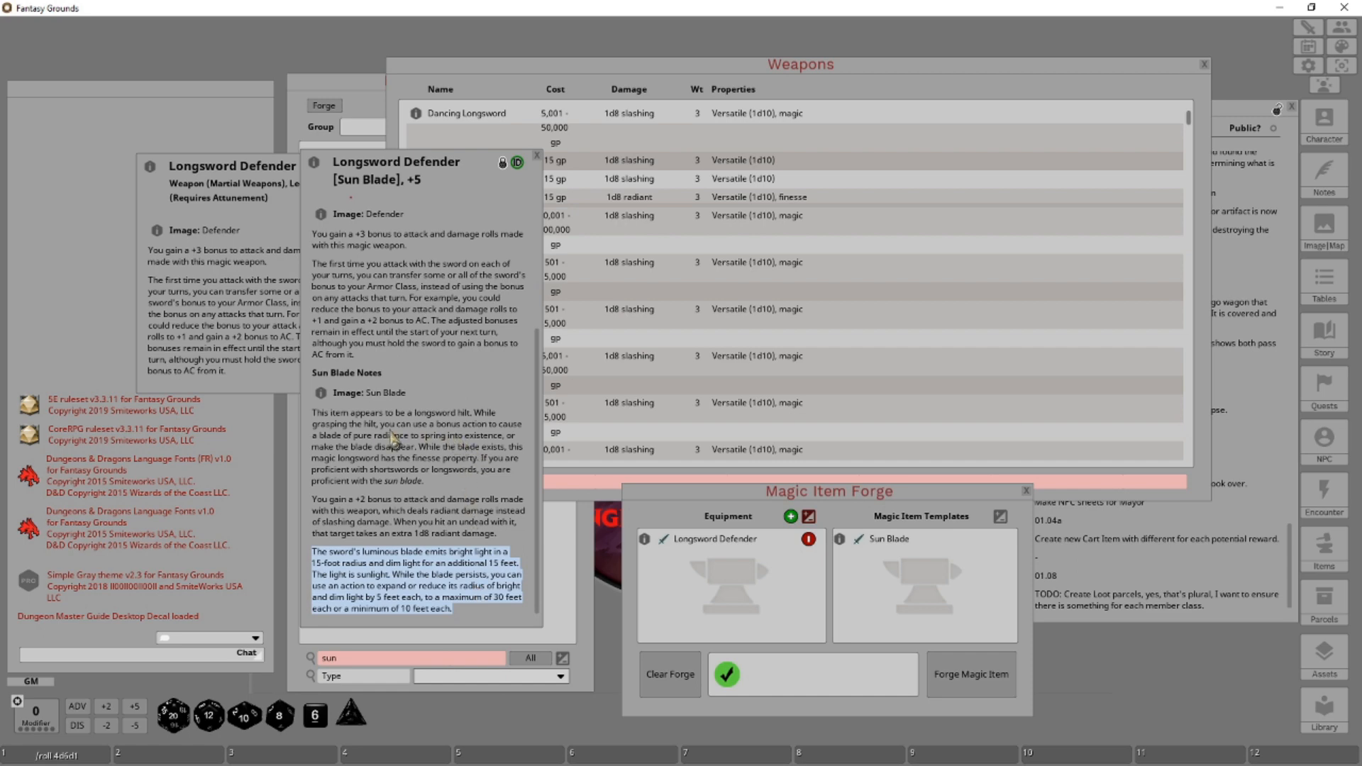
{"action": "scroll", "coordinate": [440, 454], "scroll_direction": "up", "scroll_amount": 10}
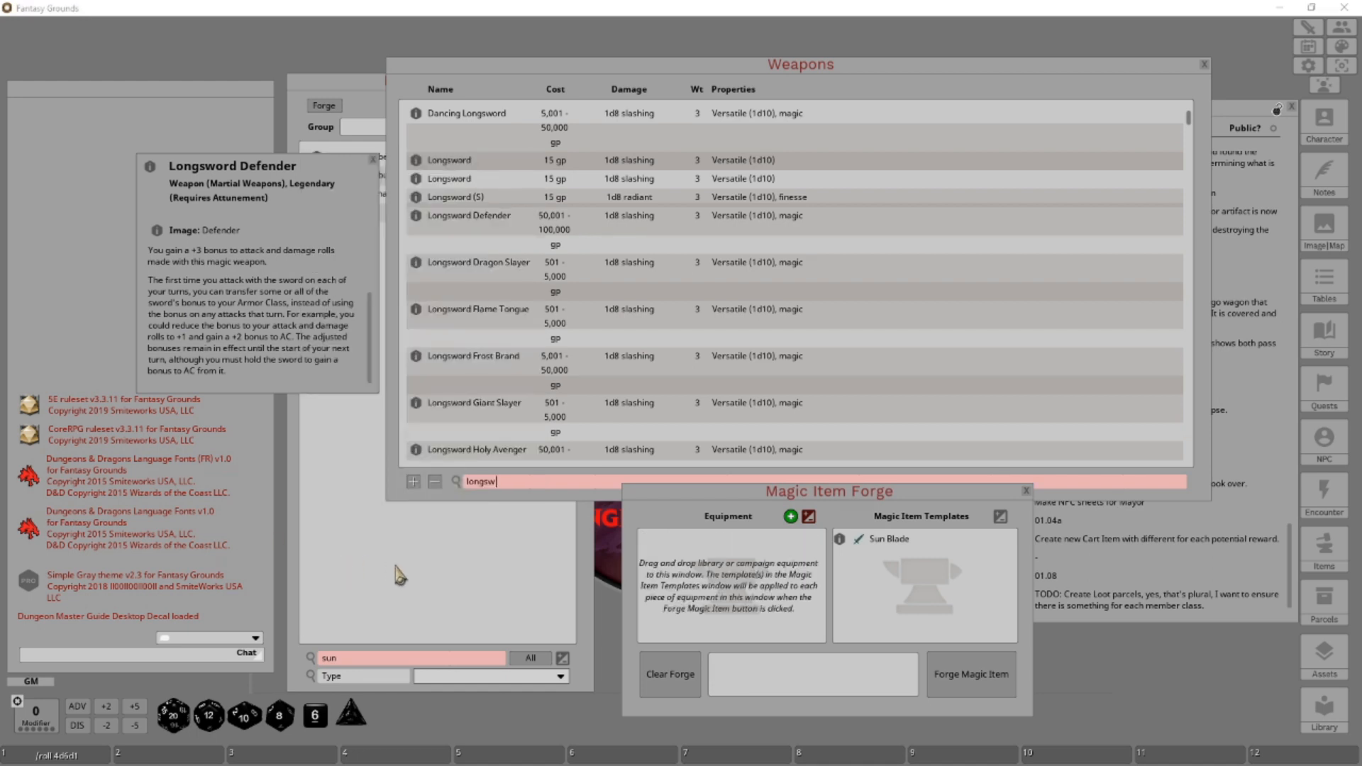
{"action": "left_click", "coordinate": [372, 161]}
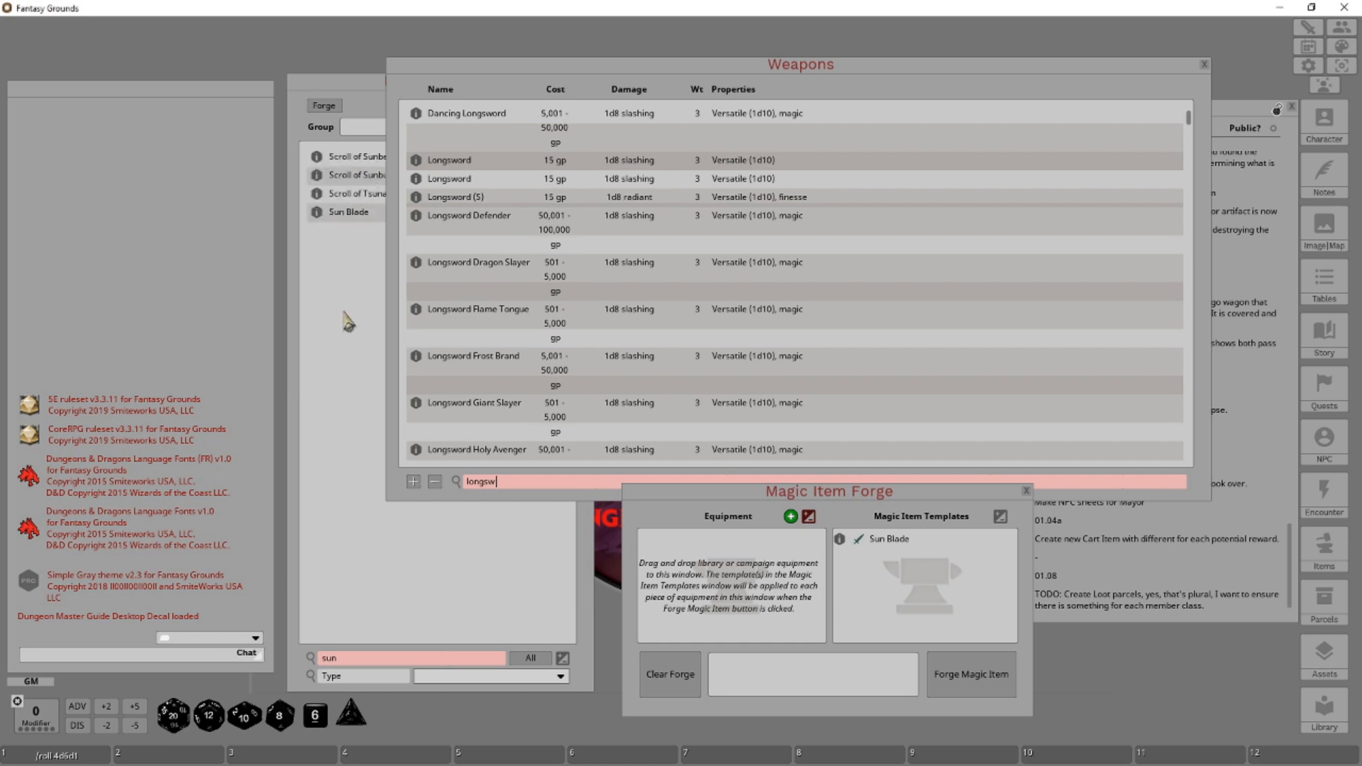
Search the item templates for "moon" and open the Moonblade template beside the forge.
{"action": "left_click", "coordinate": [353, 545]}
{"action": "key", "text": "BackSpace"}
{"action": "key", "text": "BackSpace"}
{"action": "key", "text": "BackSpace"}
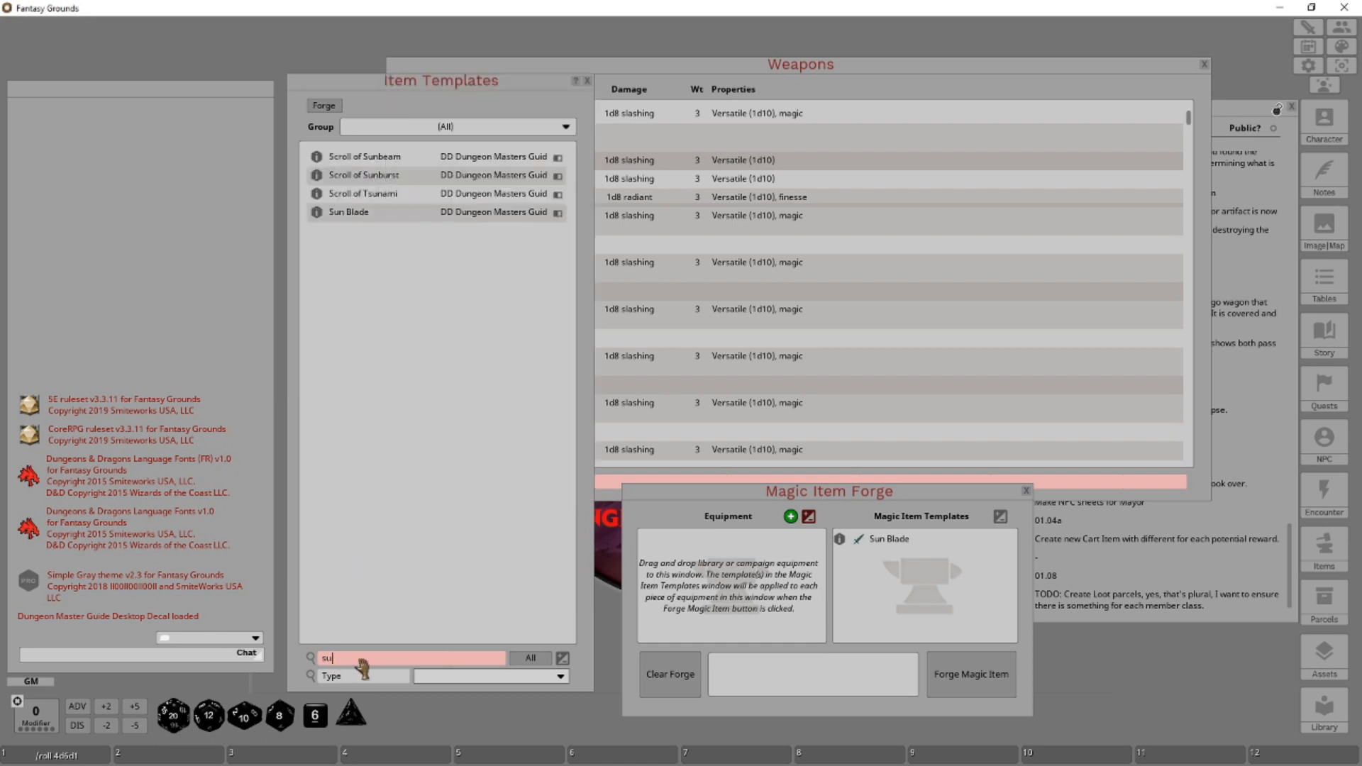
{"action": "type", "text": "moon"}
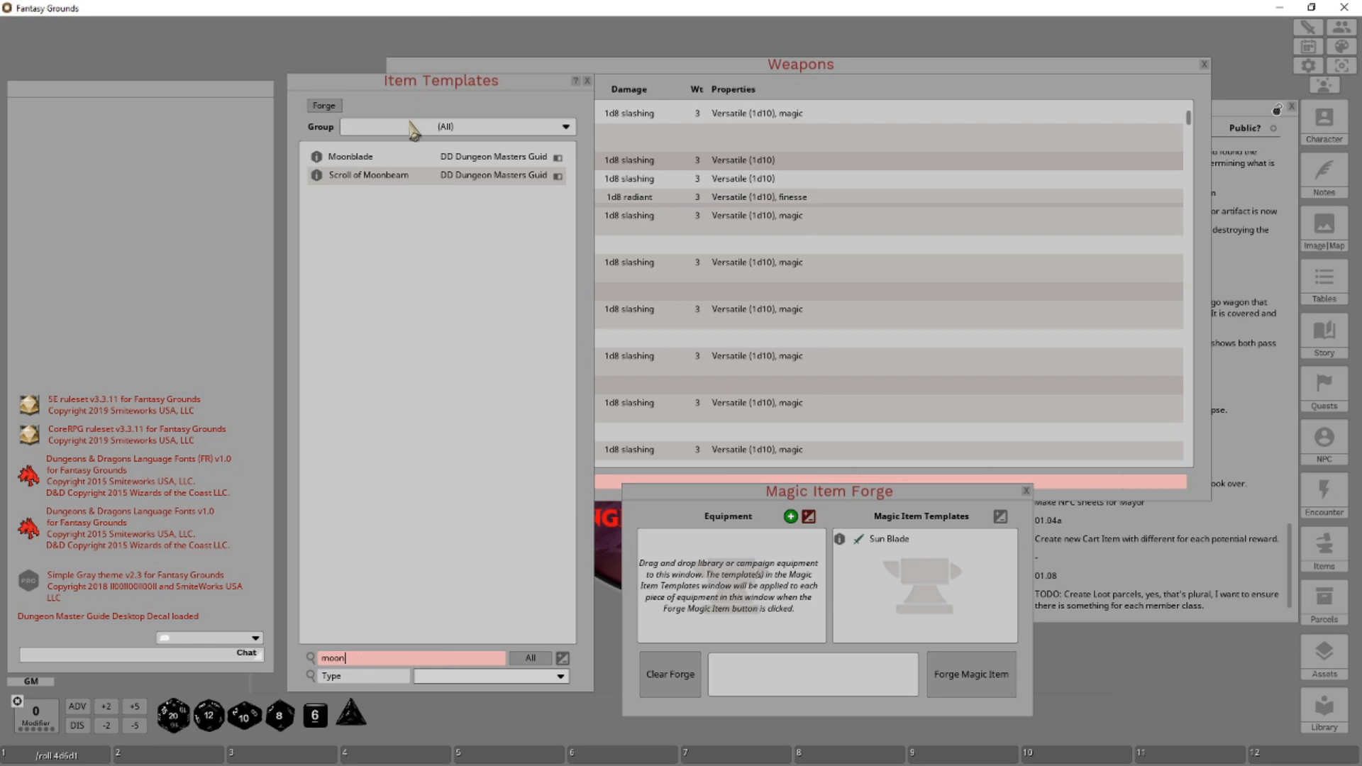
{"action": "left_click", "coordinate": [347, 159]}
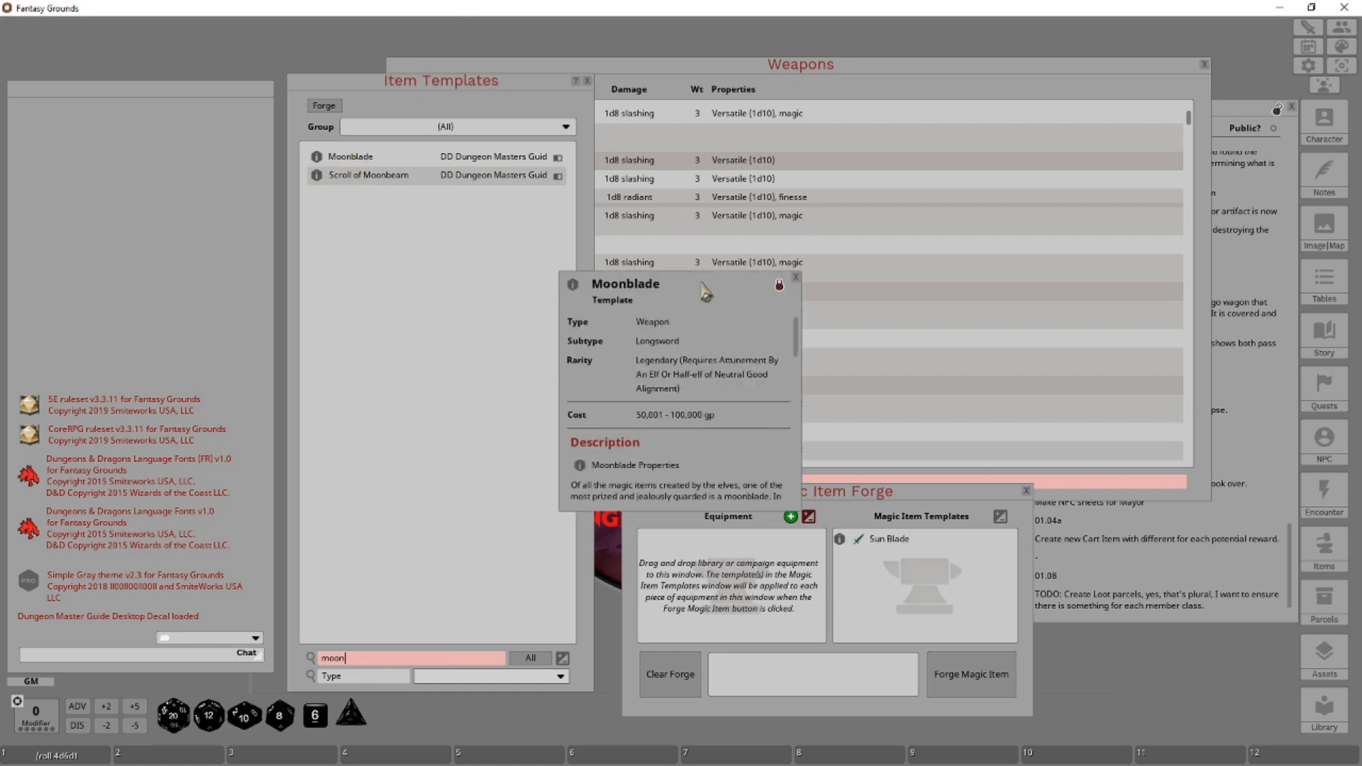
{"action": "left_click_drag", "start_coordinate": [697, 284], "coordinate": [410, 72]}
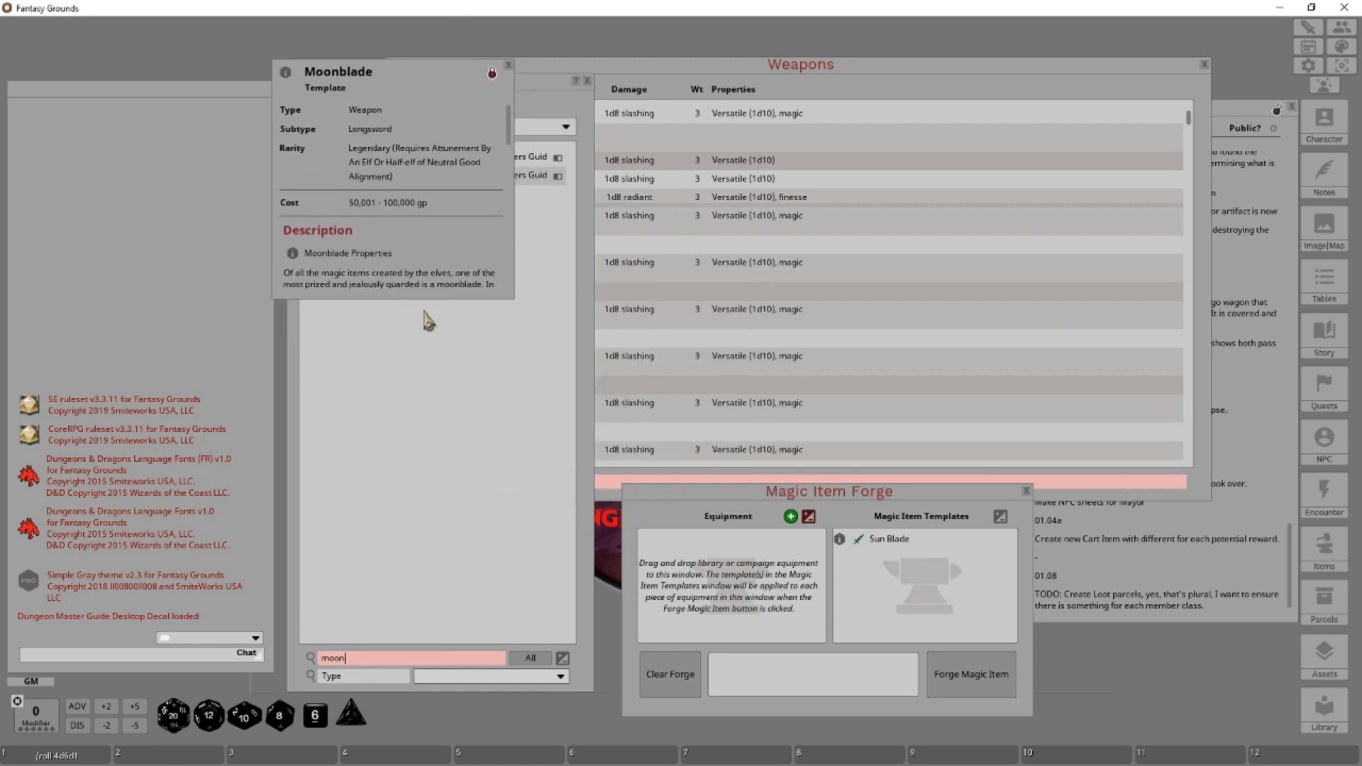
Enlarge the Moonblade template's sheet and read its description through the Sentience and Personality passages.
{"action": "left_click_drag", "start_coordinate": [419, 300], "coordinate": [403, 681]}
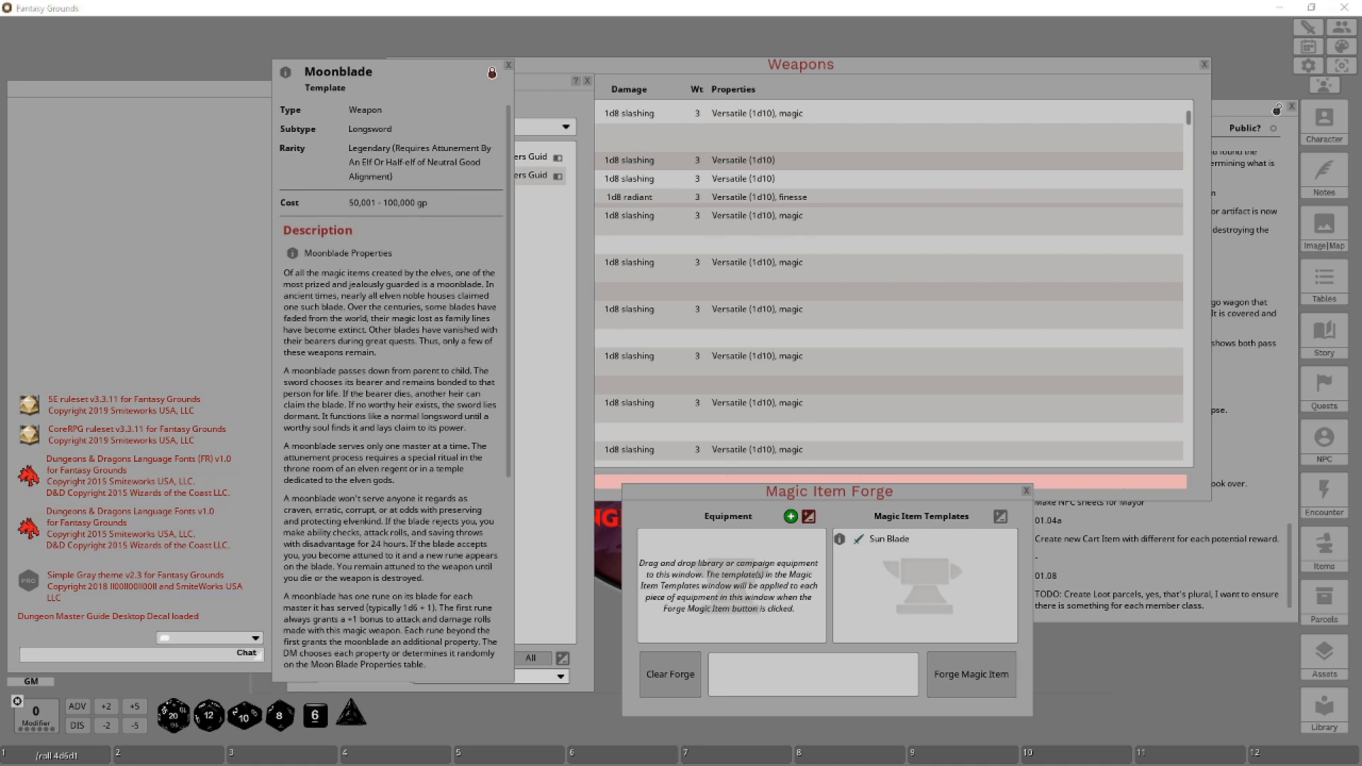
{"action": "left_click", "coordinate": [420, 364]}
{"action": "scroll", "coordinate": [422, 366], "scroll_direction": "down", "scroll_amount": 5}
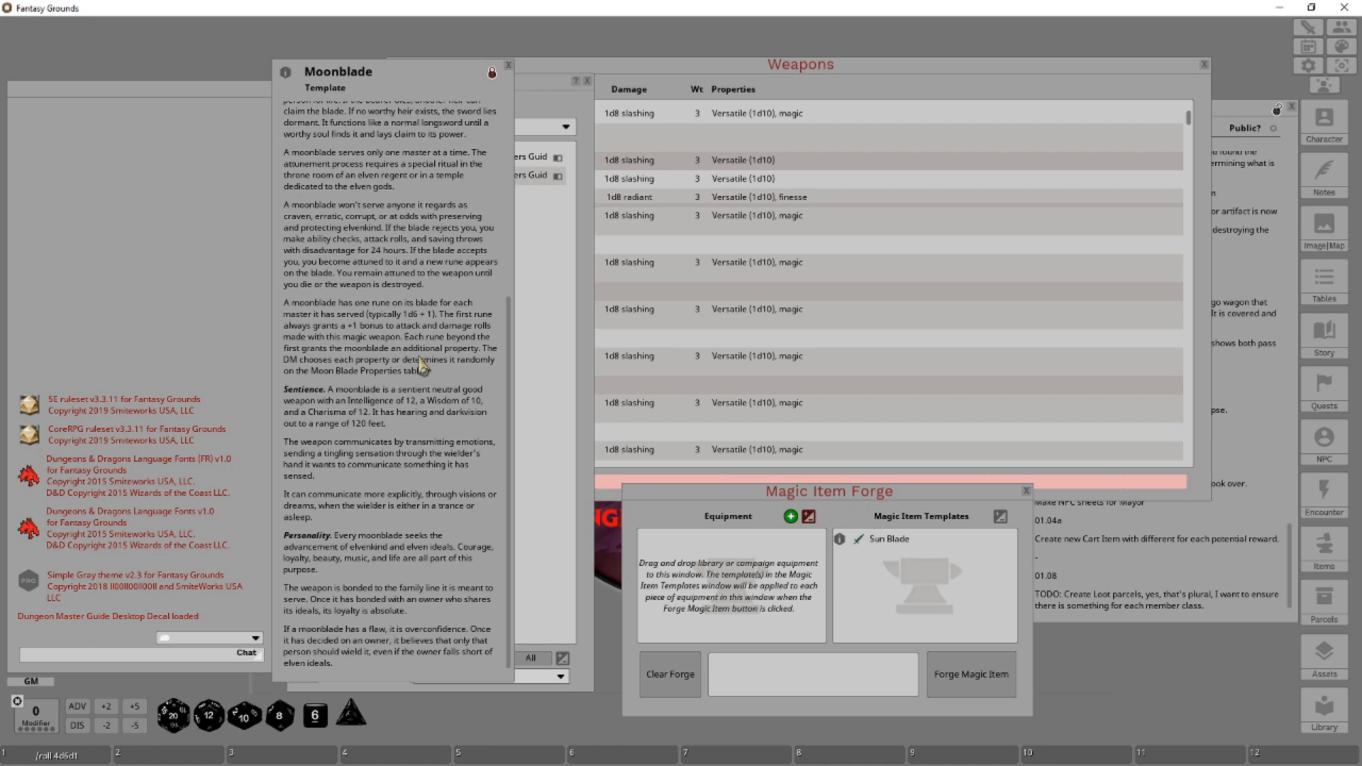
Replace the Sun Blade template in the Magic Item Forge with the Moonblade template.
{"action": "left_click", "coordinate": [1001, 517]}
{"action": "left_click", "coordinate": [1001, 541]}
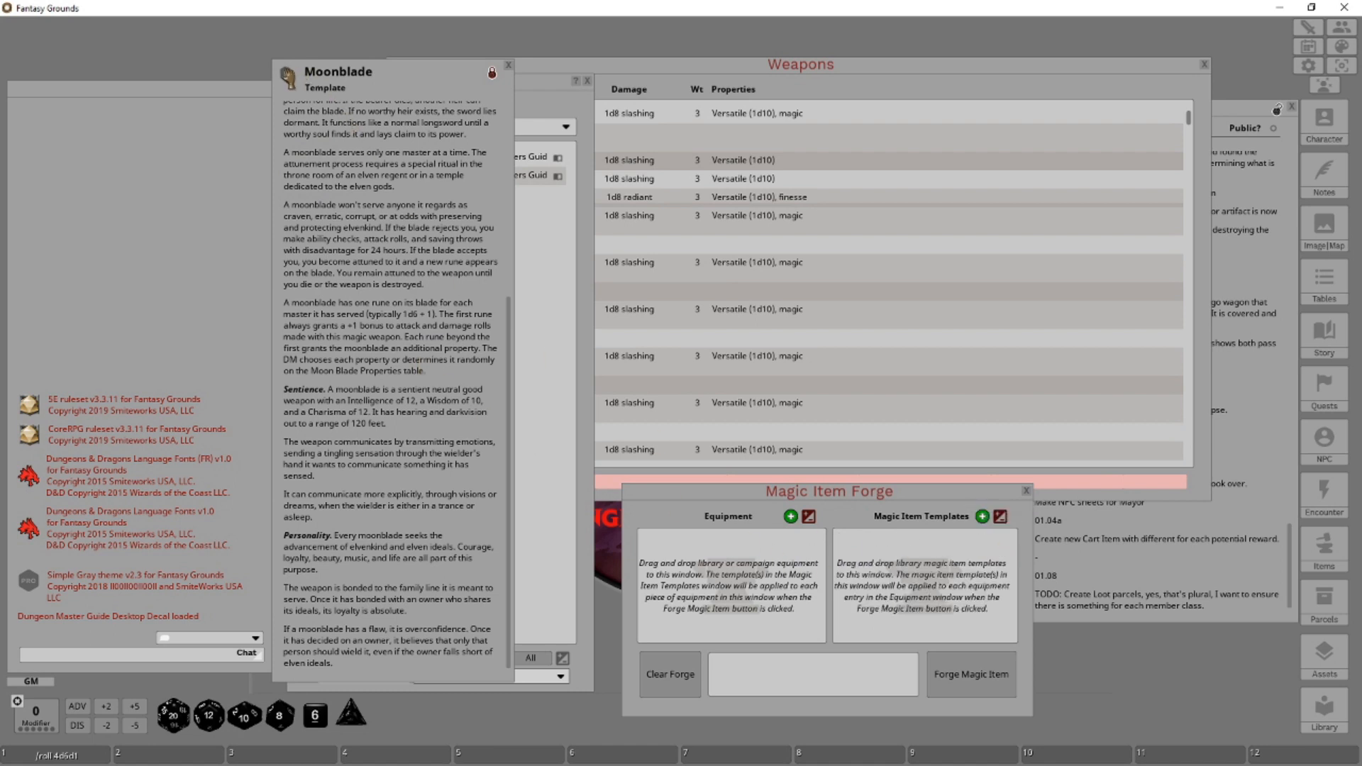
{"action": "left_click_drag", "start_coordinate": [287, 78], "coordinate": [861, 561]}
{"action": "left_click", "coordinate": [527, 245]}
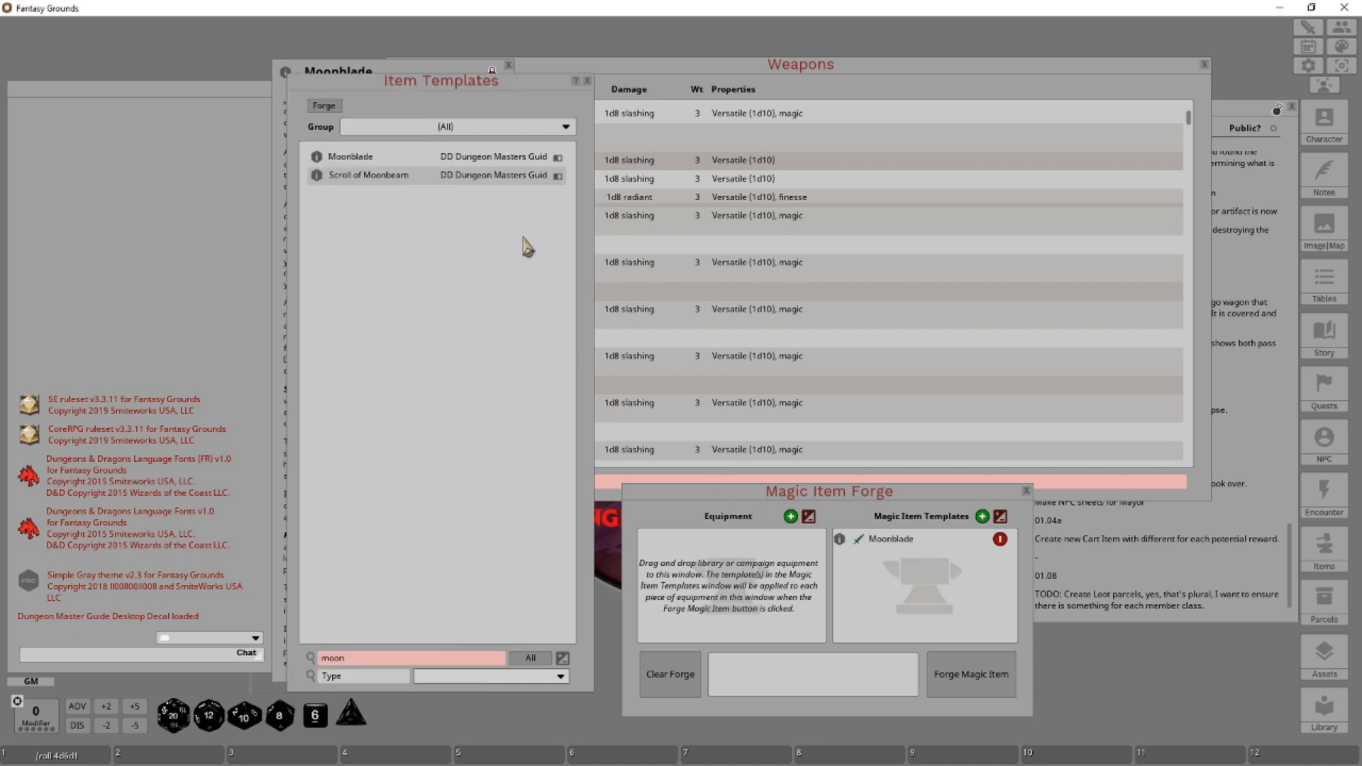
Add the Longsword Giant Slayer to the forge's equipment and forge it with the Moonblade template.
{"action": "left_click", "coordinate": [695, 193]}
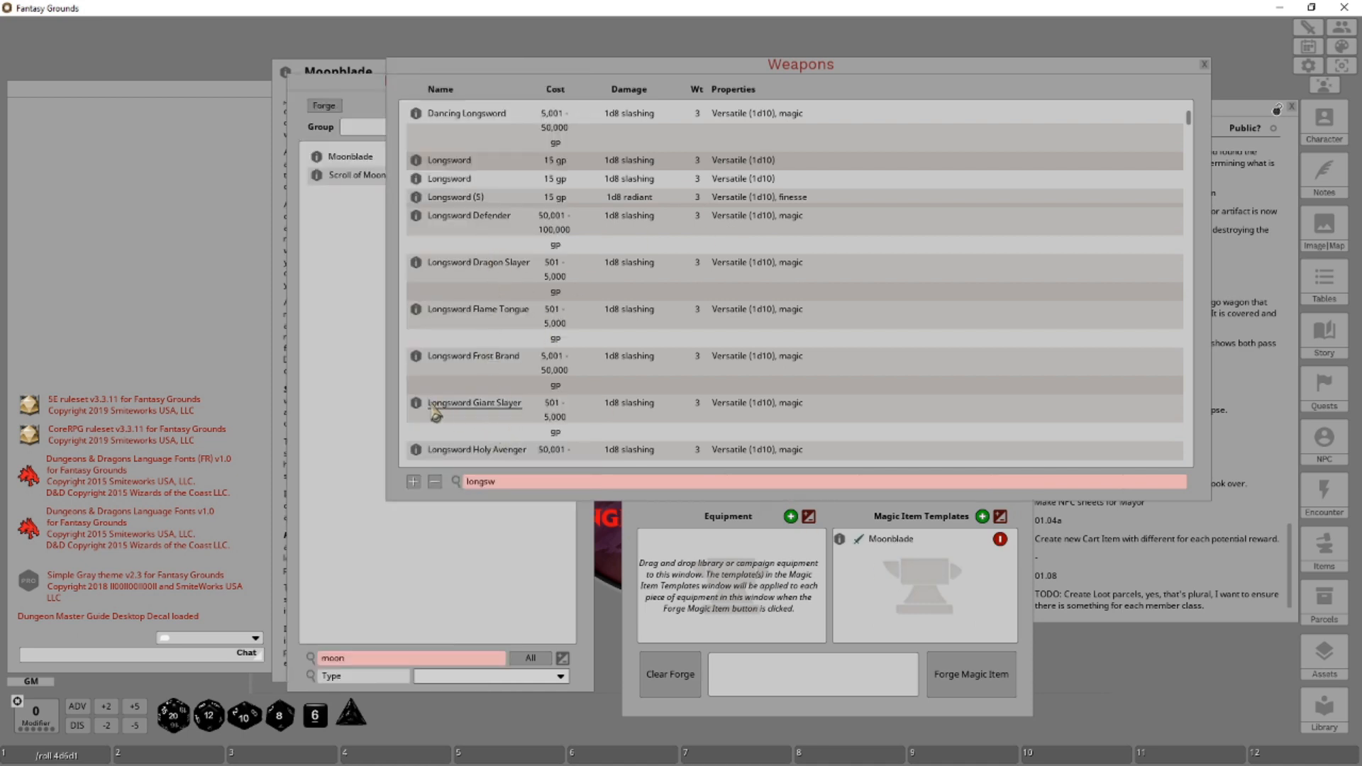
{"action": "left_click_drag", "start_coordinate": [434, 414], "coordinate": [699, 557]}
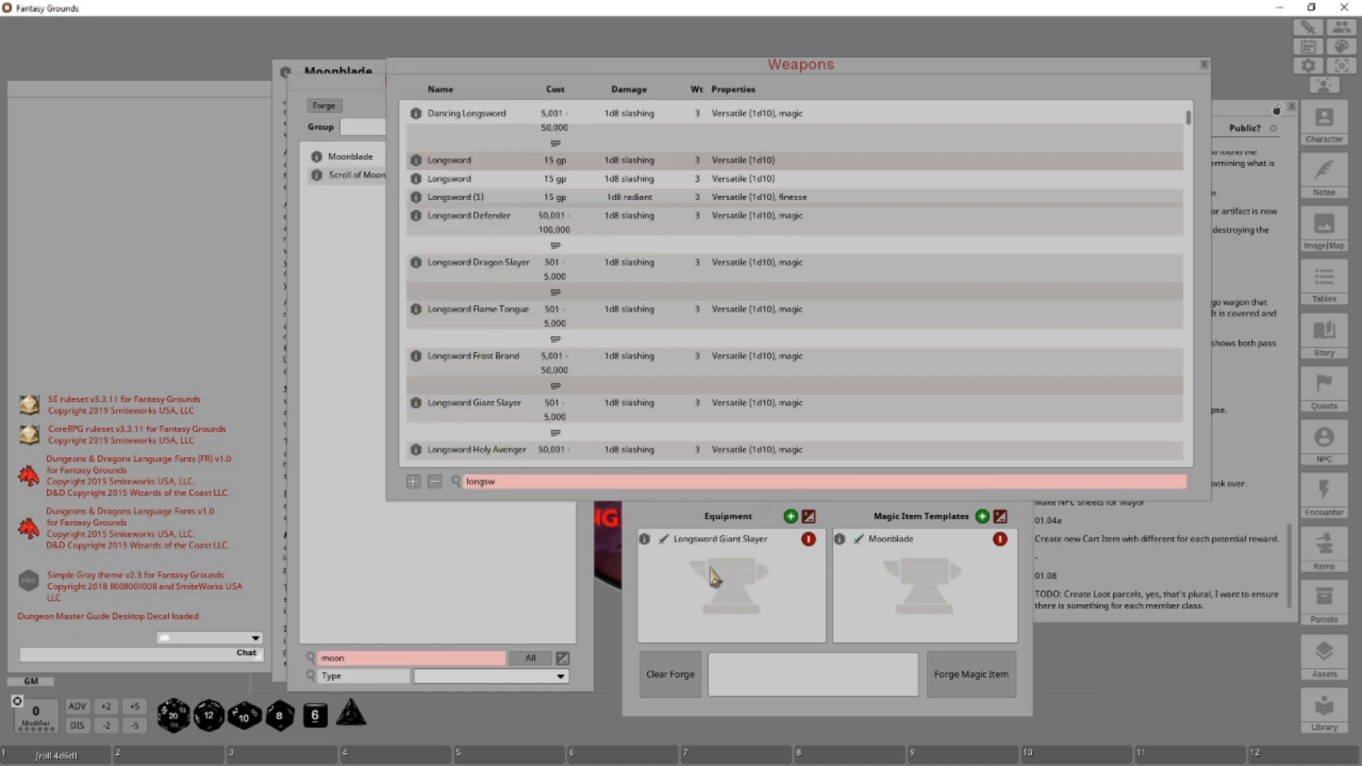
{"action": "left_click", "coordinate": [1014, 687]}
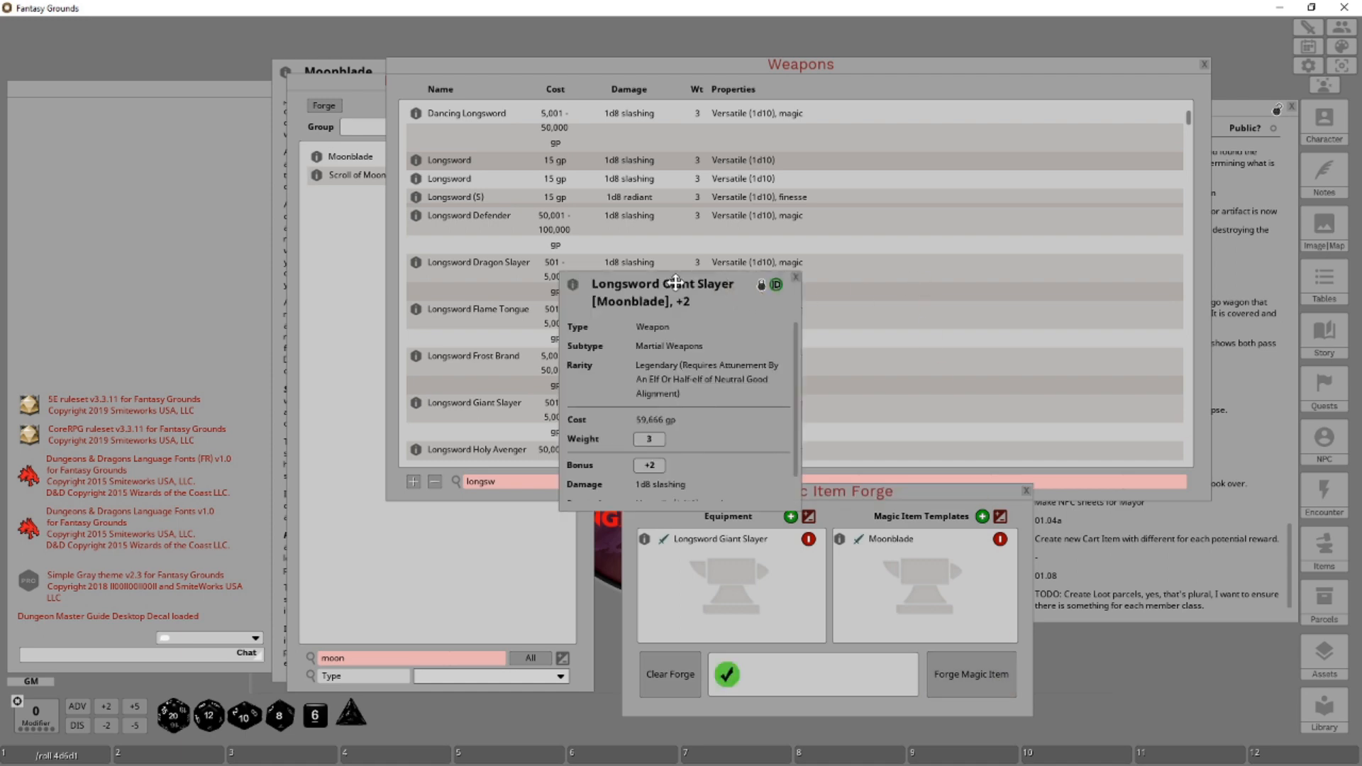
Enlarge the forged Longsword Giant Slayer [Moonblade] sheet and examine its stats, Giant Slayer text and Moonblade notes.
{"action": "left_click_drag", "start_coordinate": [675, 282], "coordinate": [348, 130]}
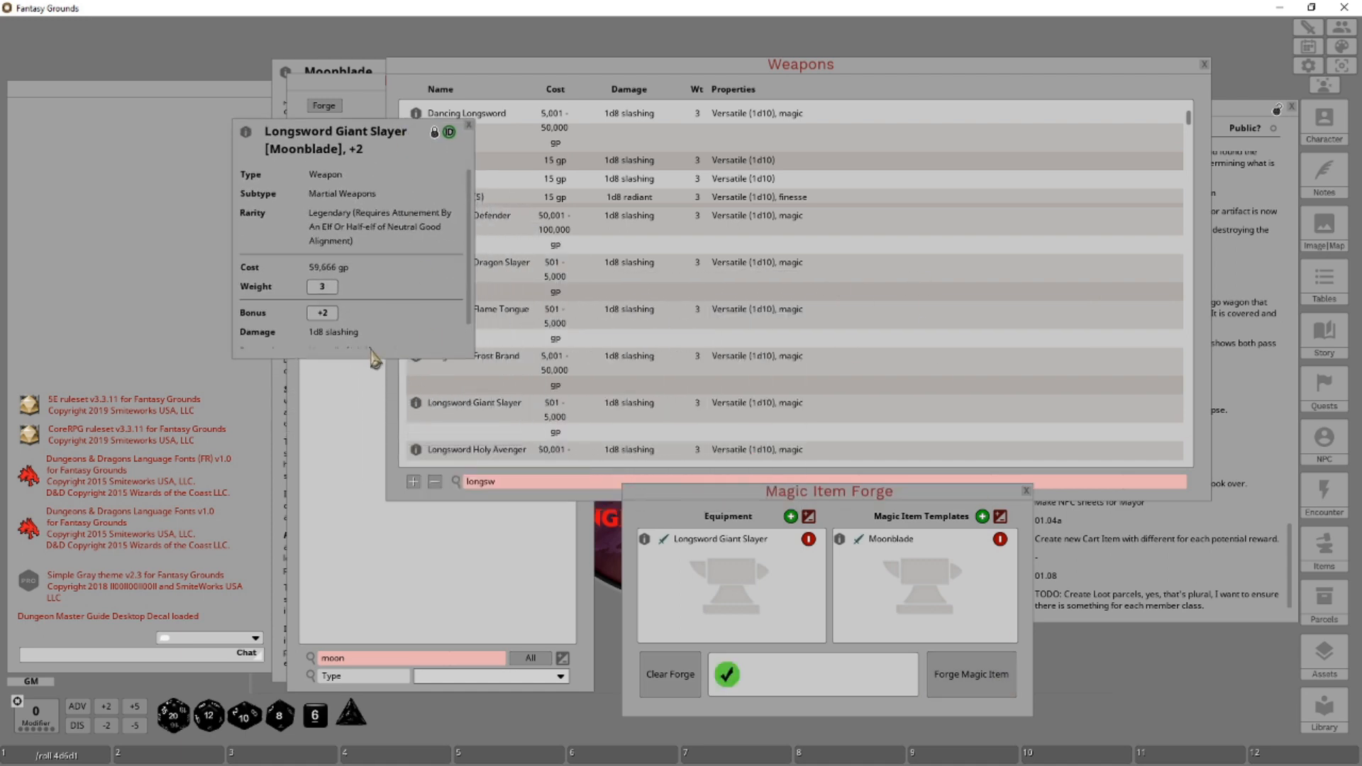
{"action": "left_click_drag", "start_coordinate": [373, 358], "coordinate": [369, 656]}
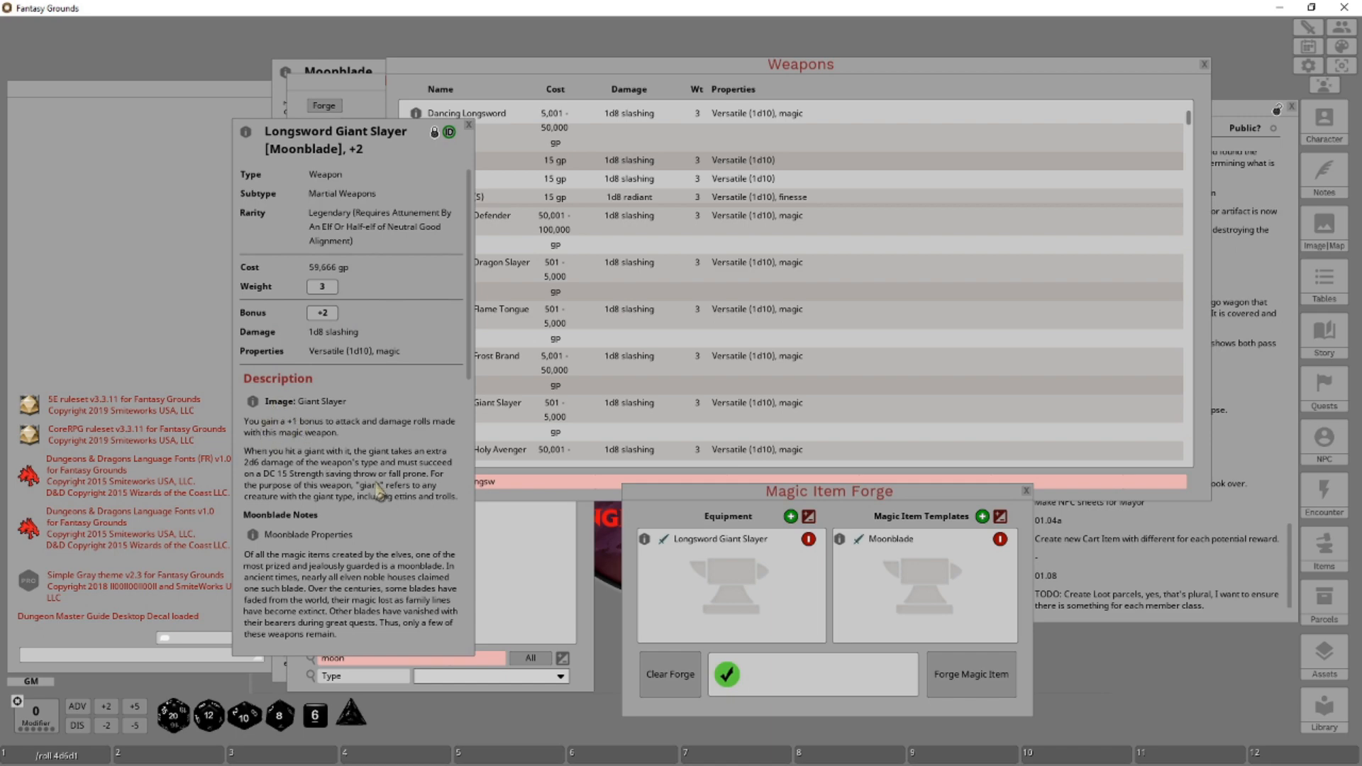
{"action": "scroll", "coordinate": [381, 490], "scroll_direction": "down", "scroll_amount": 3}
{"action": "scroll", "coordinate": [381, 490], "scroll_direction": "down", "scroll_amount": 15}
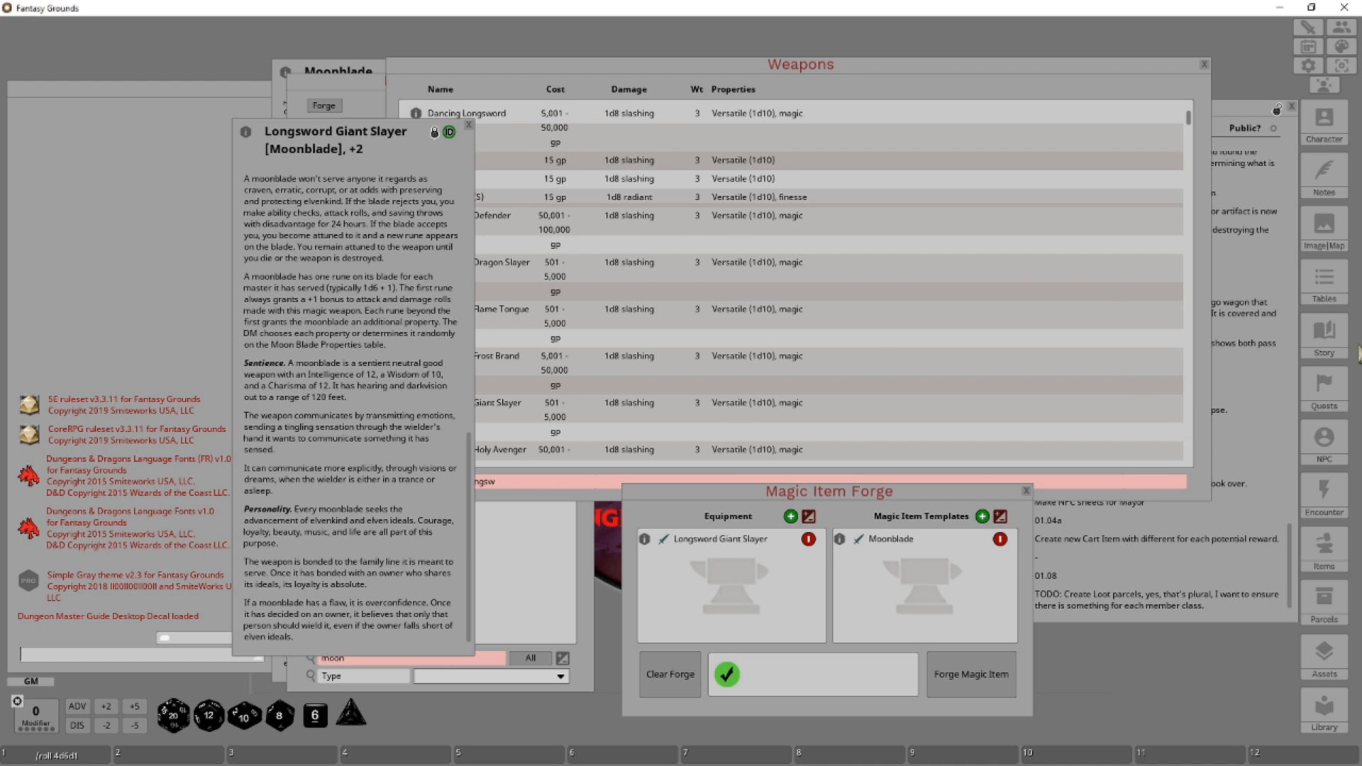
Find the Moonblade Properties table with the search term "moon" and roll on it for a property.
{"action": "left_click", "coordinate": [1323, 280]}
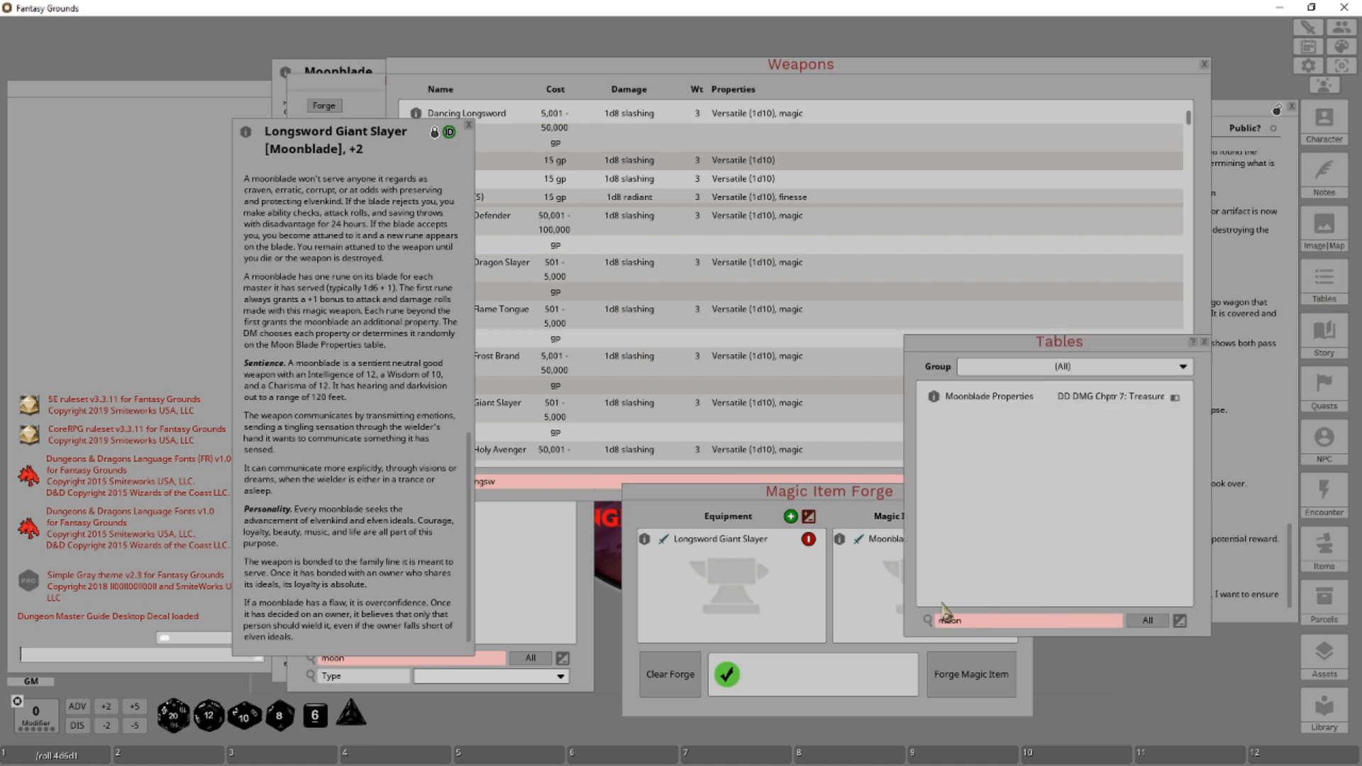
{"action": "left_click", "coordinate": [1027, 402]}
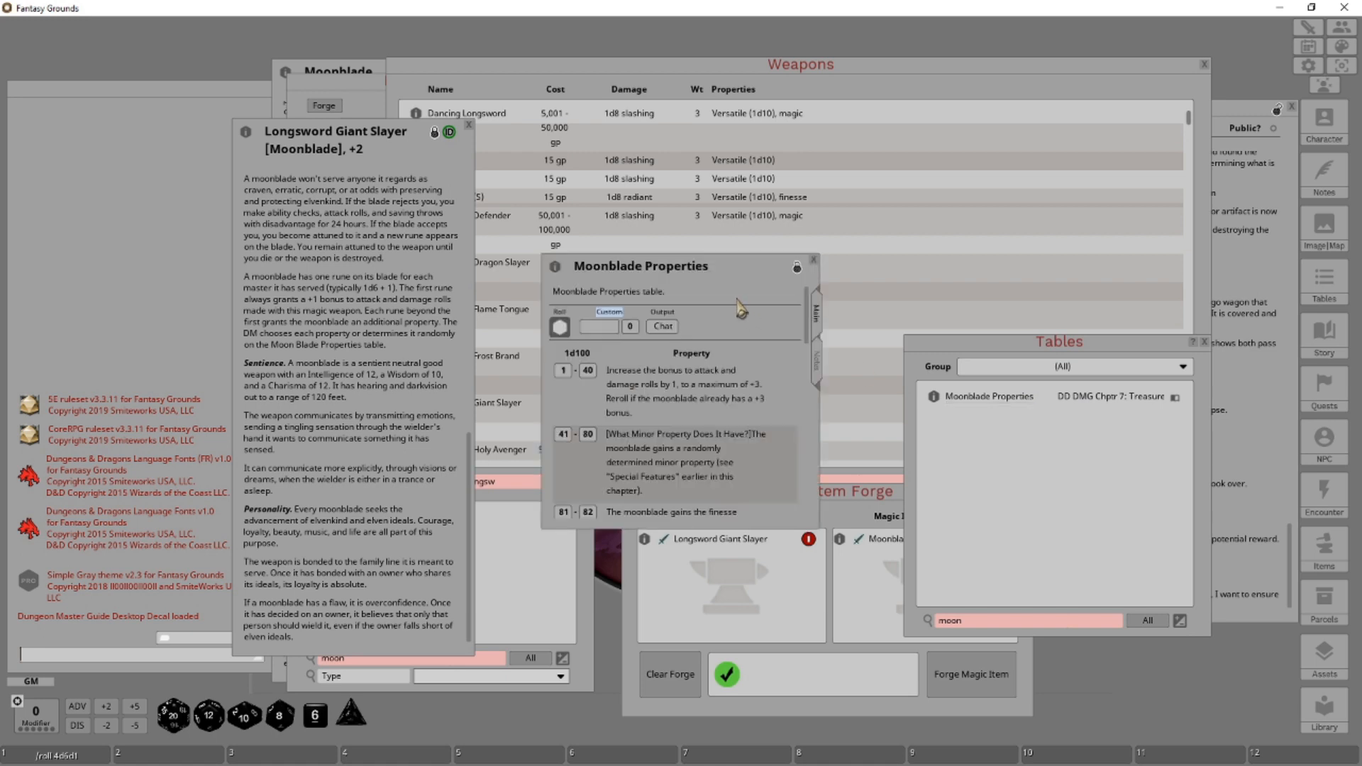
{"action": "left_click", "coordinate": [559, 329]}
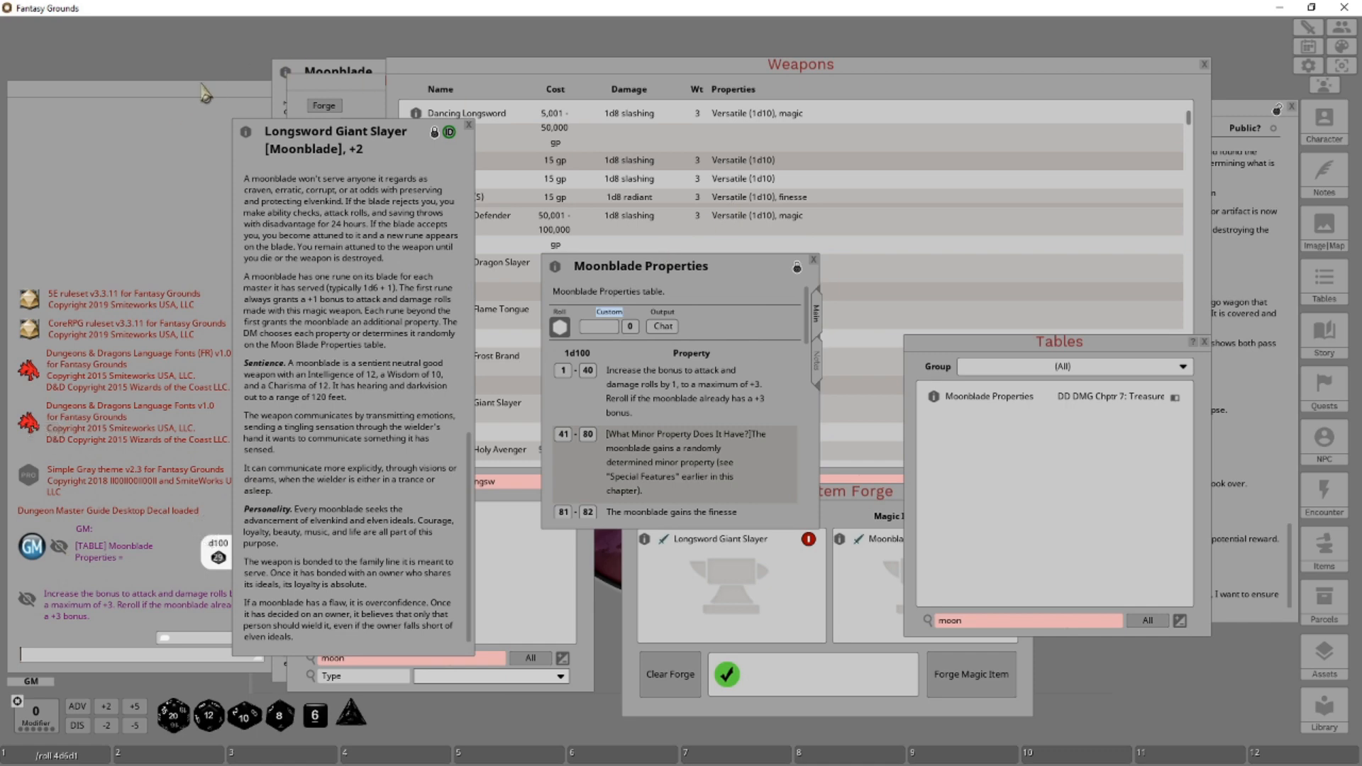
Set the forged Longsword Giant Slayer's bonus to +3 and leave its sheet unlocked for editing.
{"action": "left_click_drag", "start_coordinate": [273, 128], "coordinate": [341, 102]}
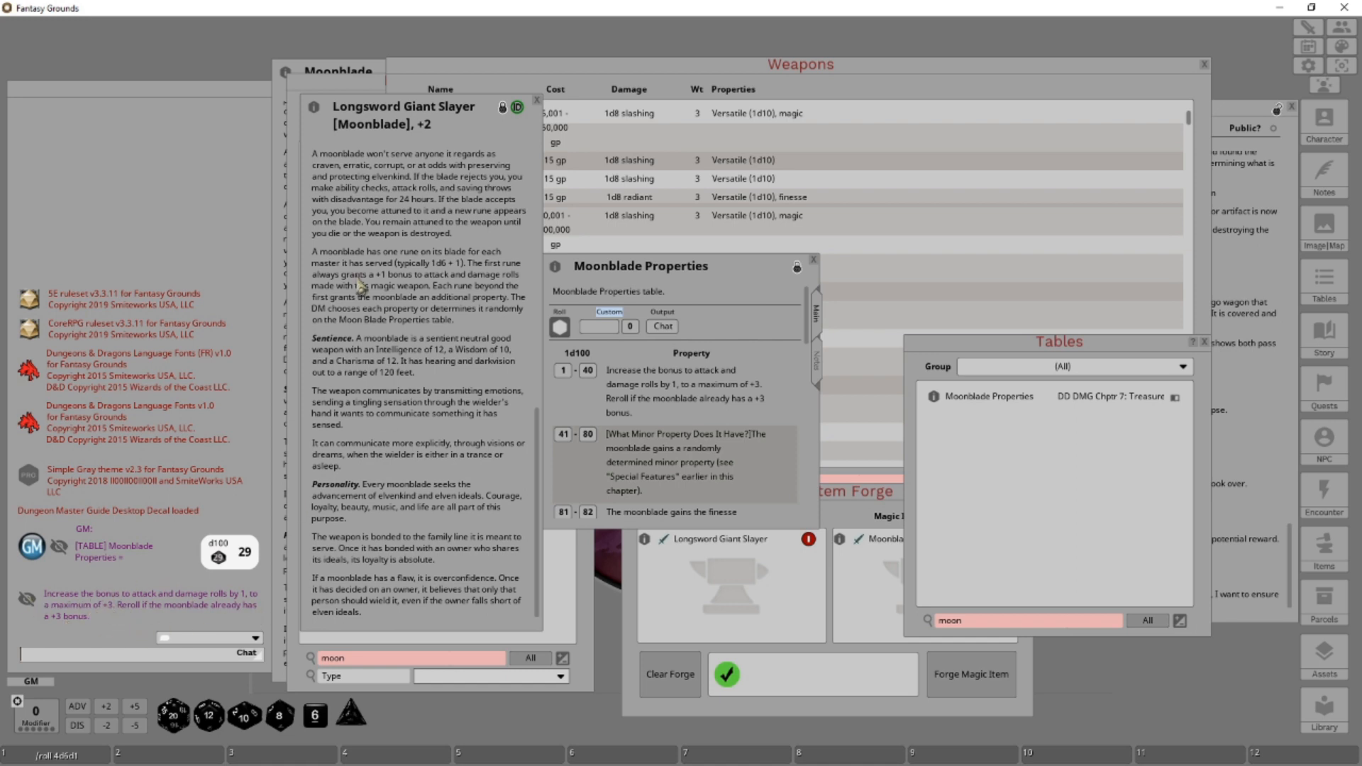
{"action": "scroll", "coordinate": [410, 506], "scroll_direction": "up", "scroll_amount": 10}
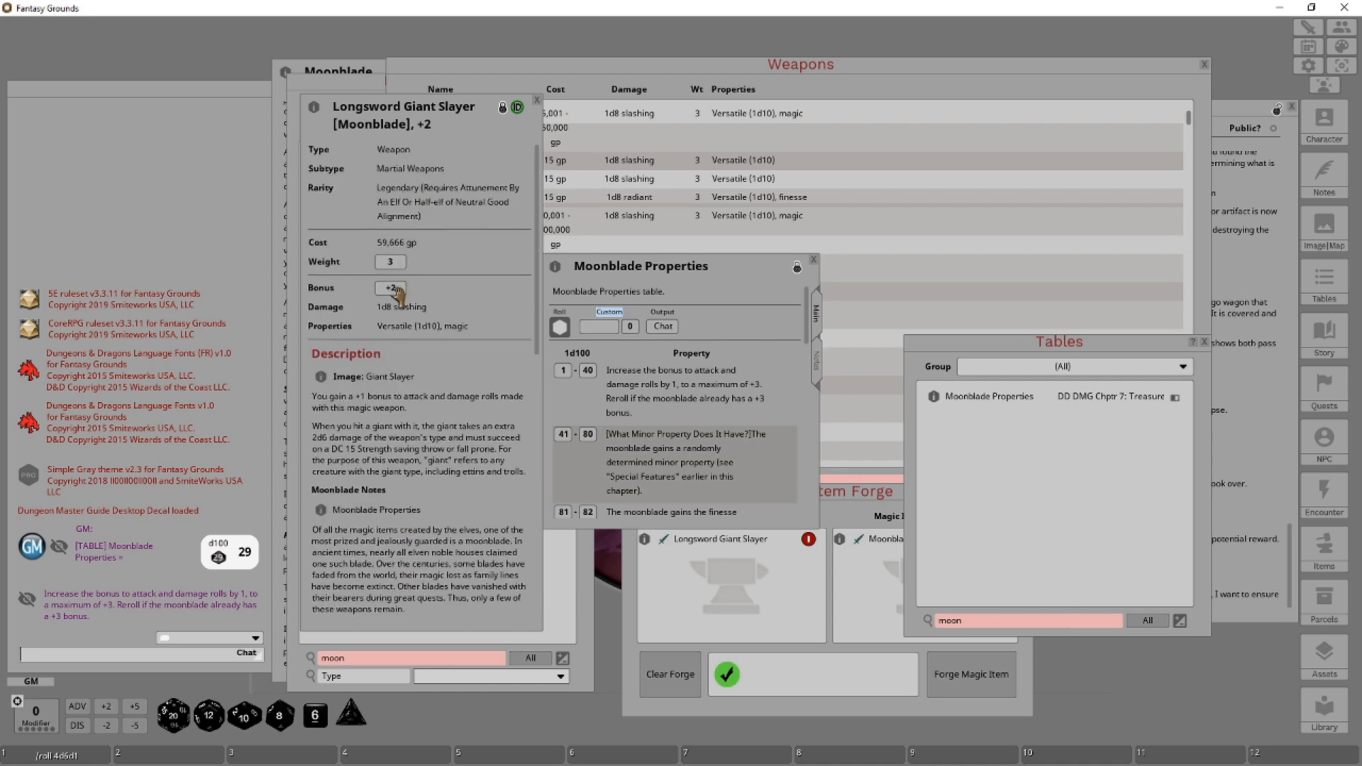
{"action": "type", "text": "3"}
{"action": "left_click", "coordinate": [502, 107]}
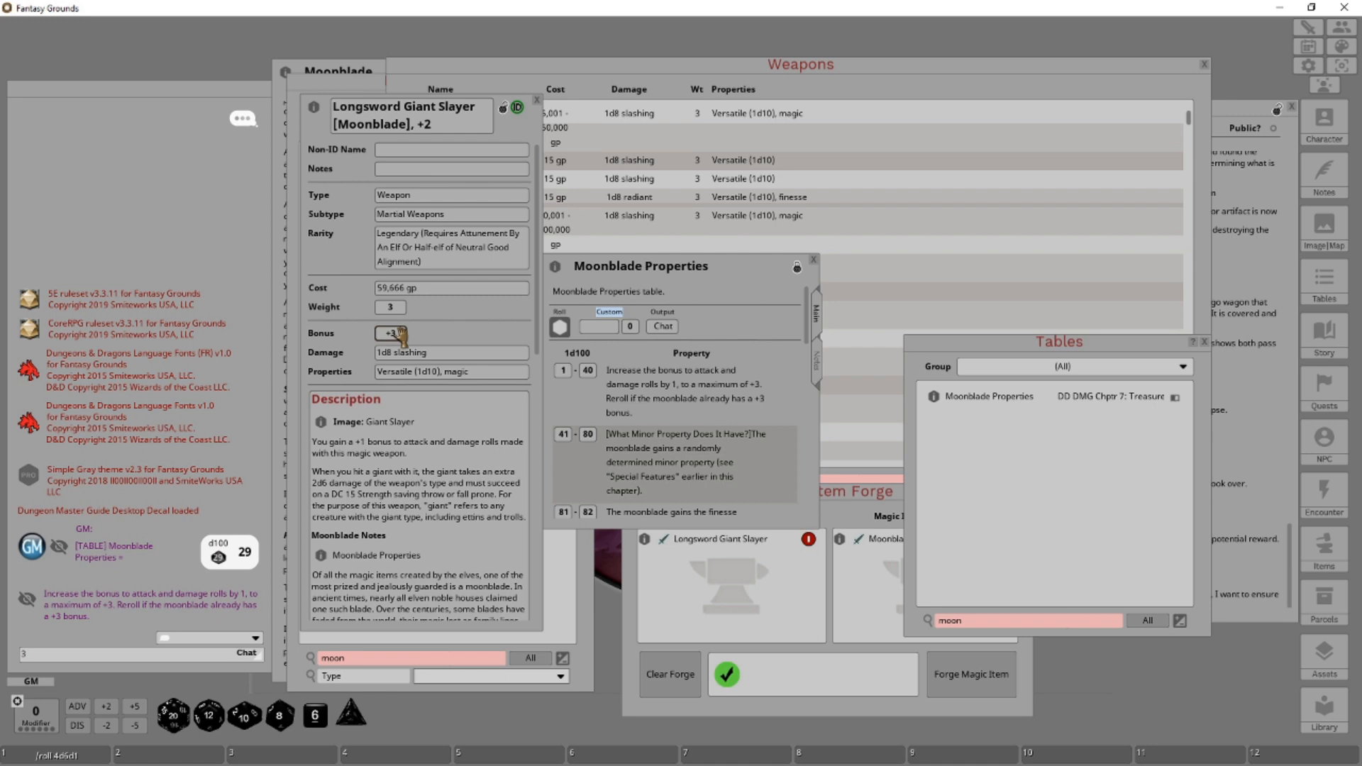
{"action": "left_click", "coordinate": [505, 112]}
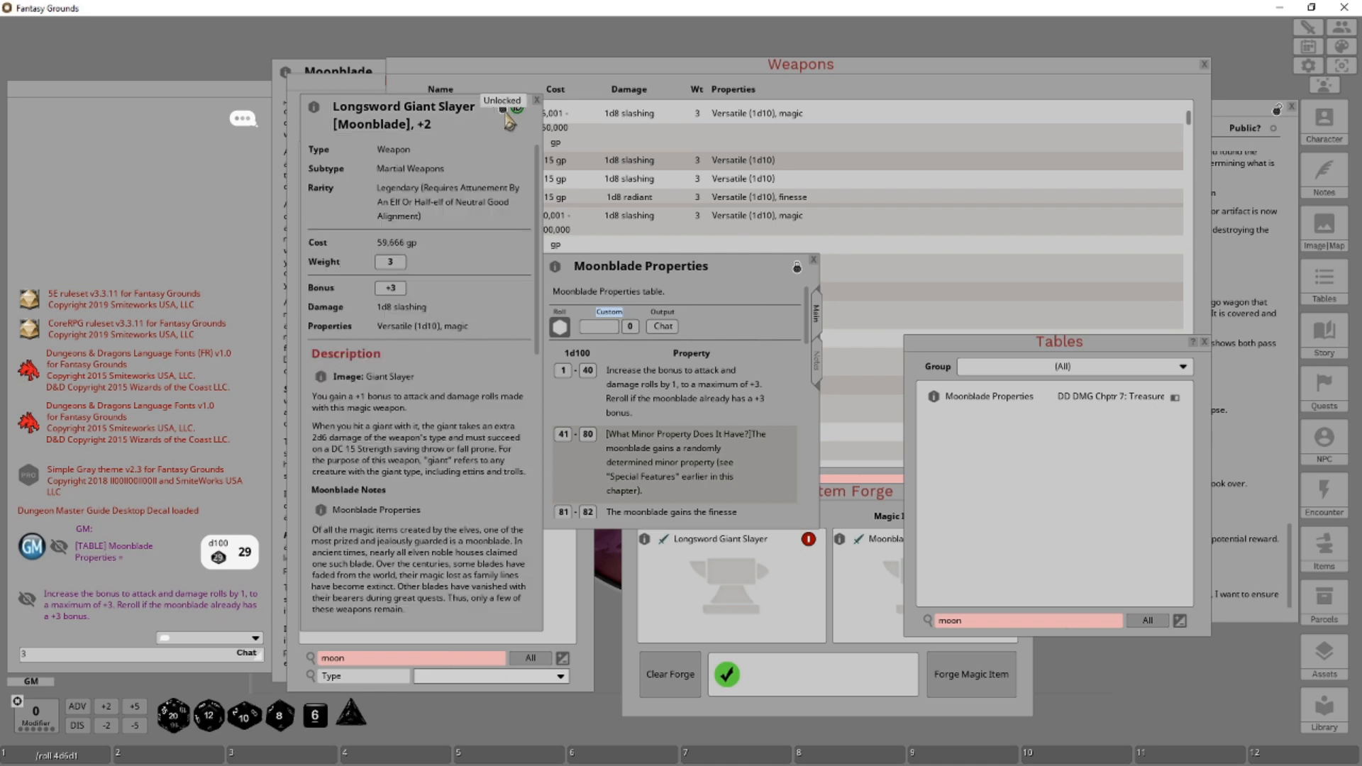
{"action": "left_click", "coordinate": [508, 119]}
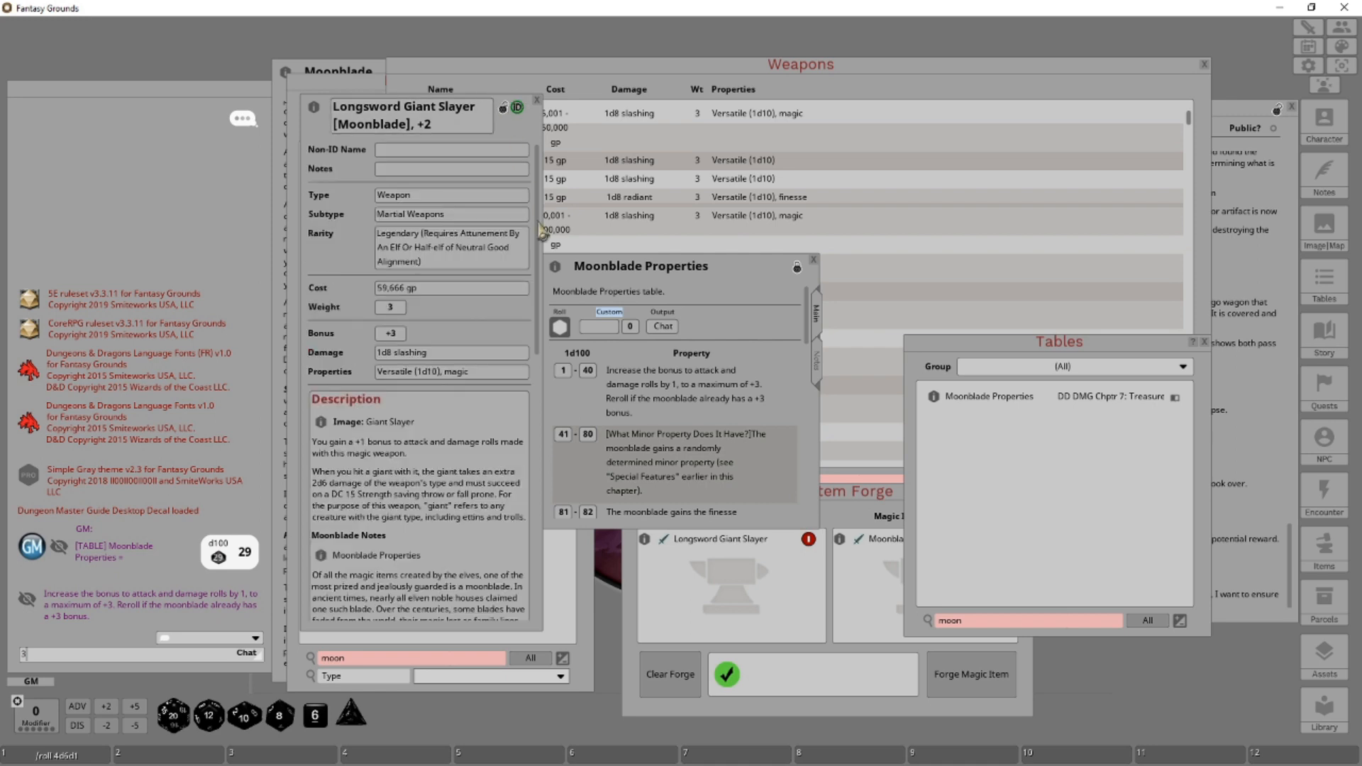
Roll on the Moonblade Properties table again and add the rolled Unbreakable text as its own paragraph ending the sword's description.
{"action": "left_click", "coordinate": [560, 328]}
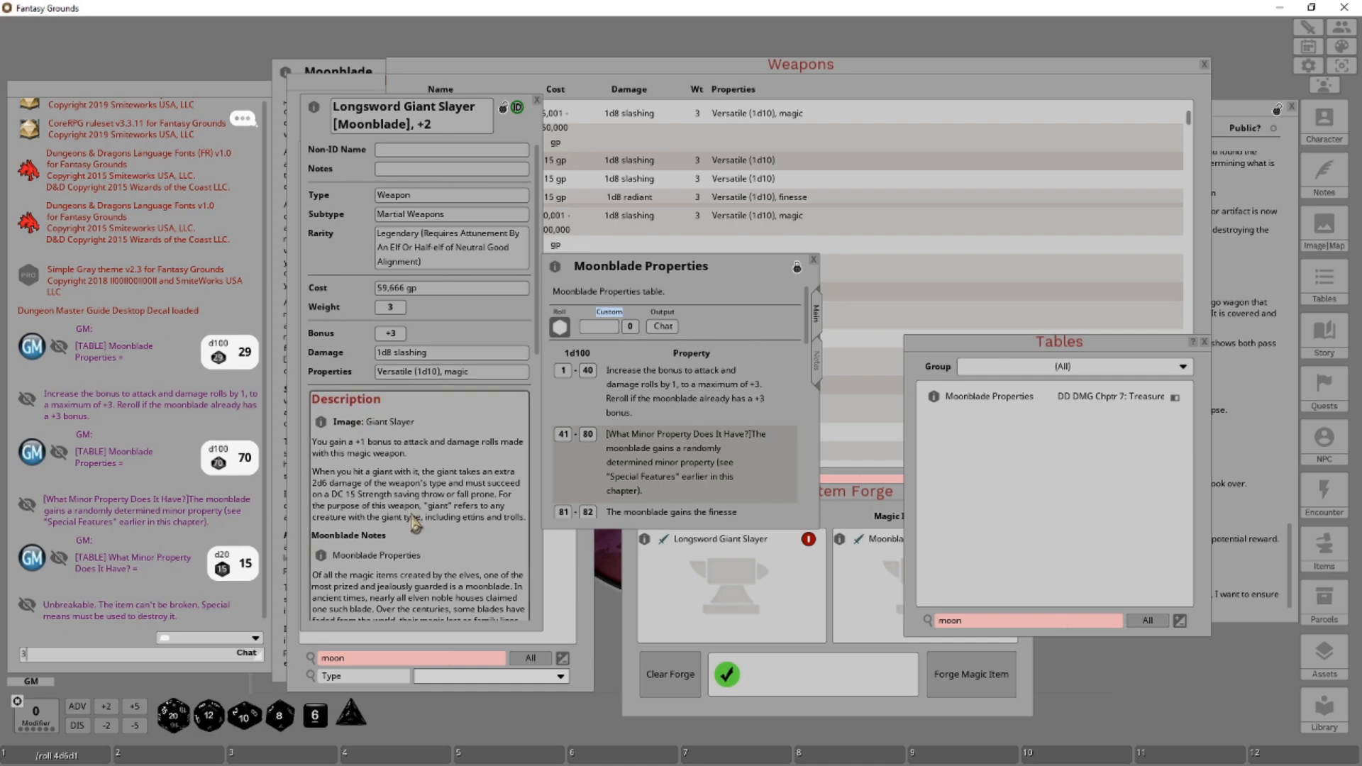
{"action": "scroll", "coordinate": [421, 519], "scroll_direction": "down", "scroll_amount": 10}
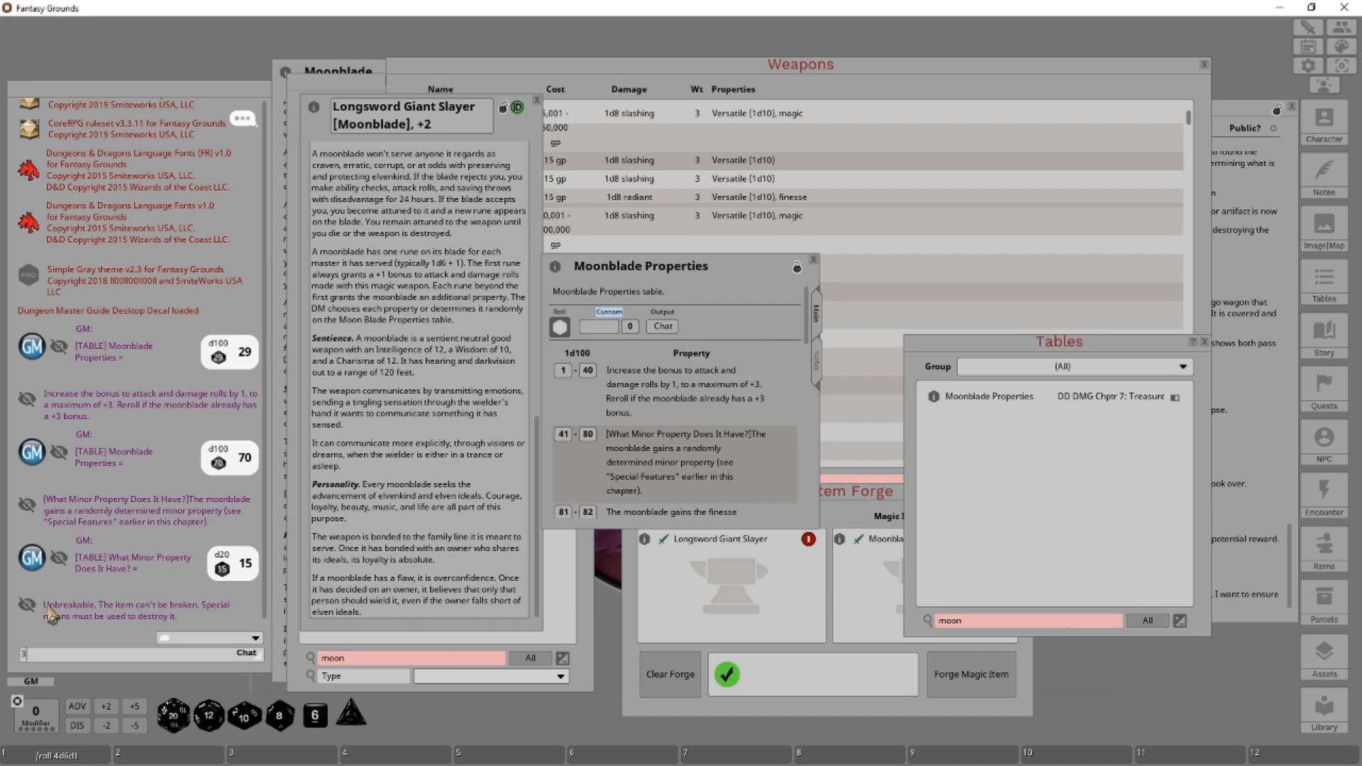
{"action": "left_click_drag", "start_coordinate": [51, 614], "coordinate": [397, 621]}
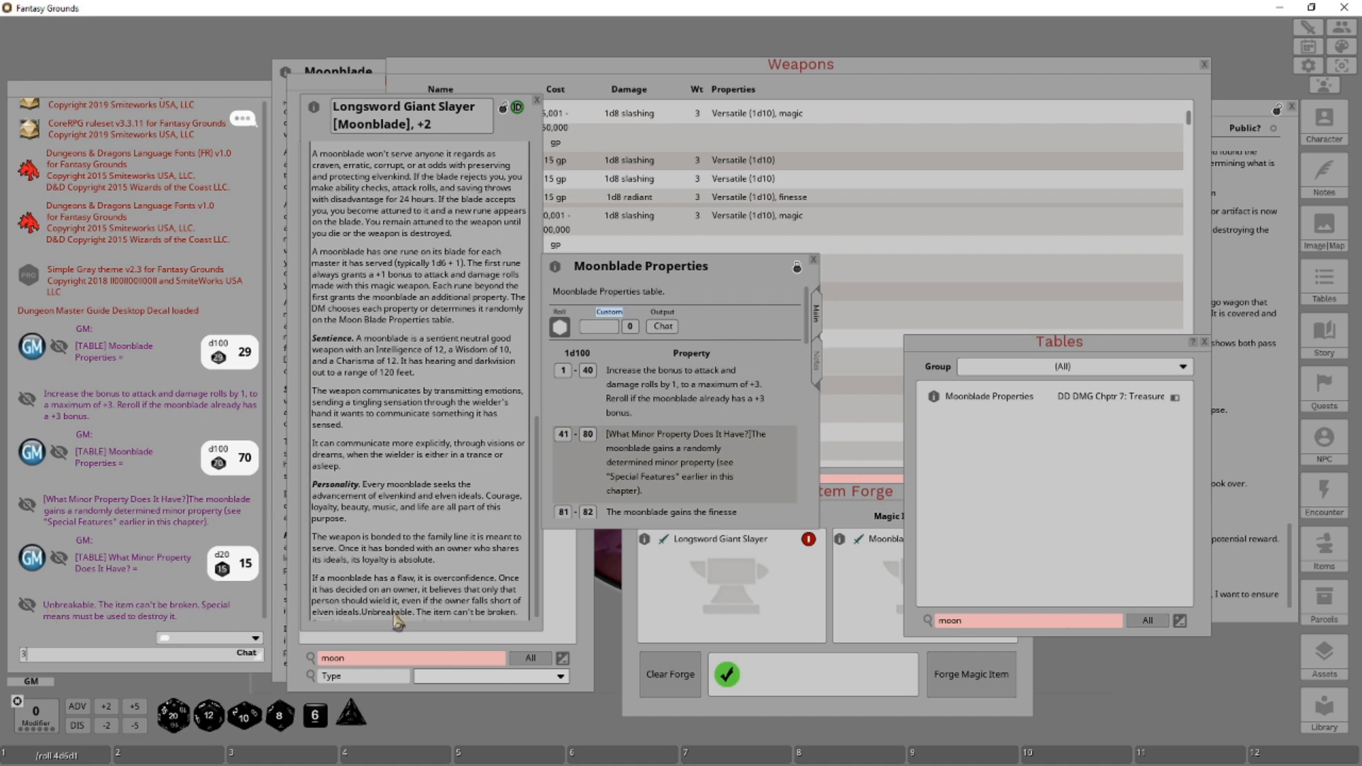
{"action": "left_click", "coordinate": [362, 613]}
{"action": "key", "text": "Return"}
{"action": "key", "text": "Return"}
{"action": "key", "text": "BackSpace"}
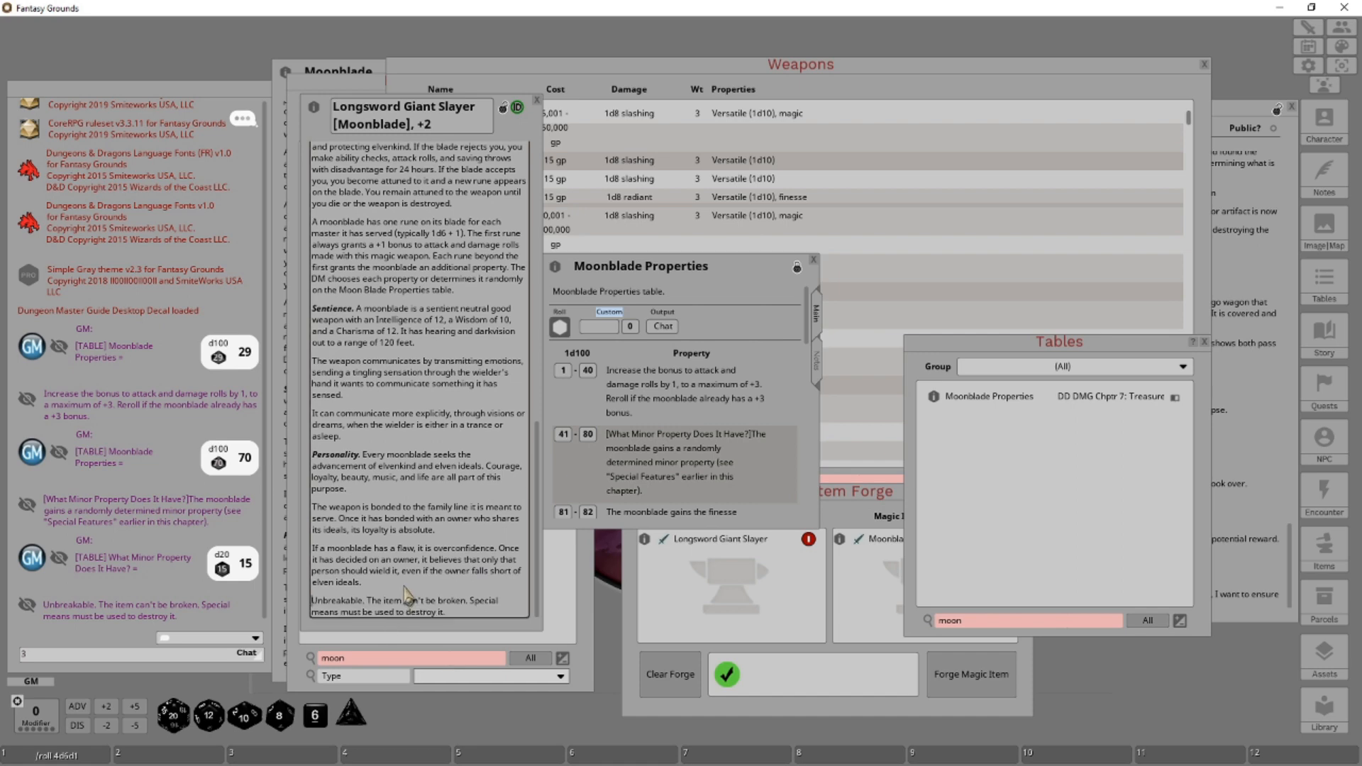
Add "unbreakable" to the Longsword Giant Slayer's properties after "magic".
{"action": "scroll", "coordinate": [410, 598], "scroll_direction": "up", "scroll_amount": 10}
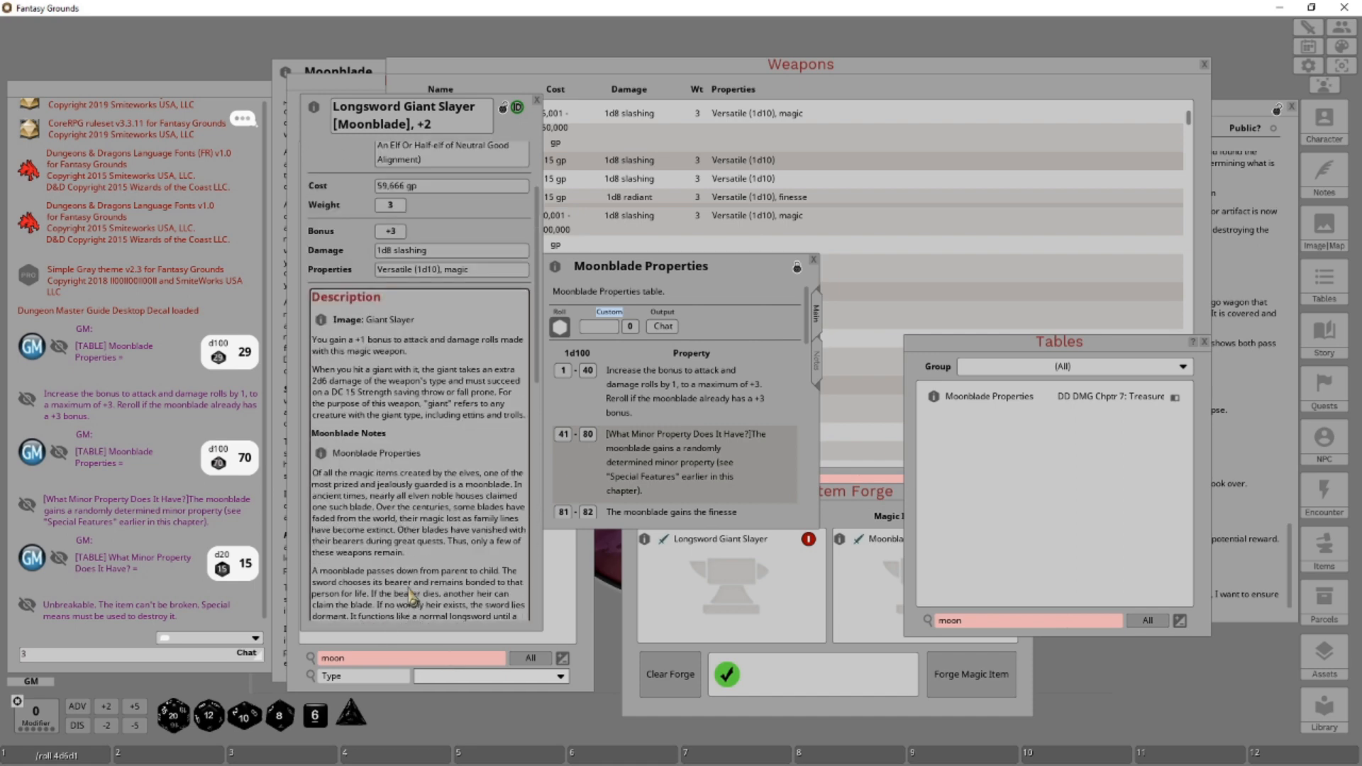
{"action": "left_click", "coordinate": [485, 372]}
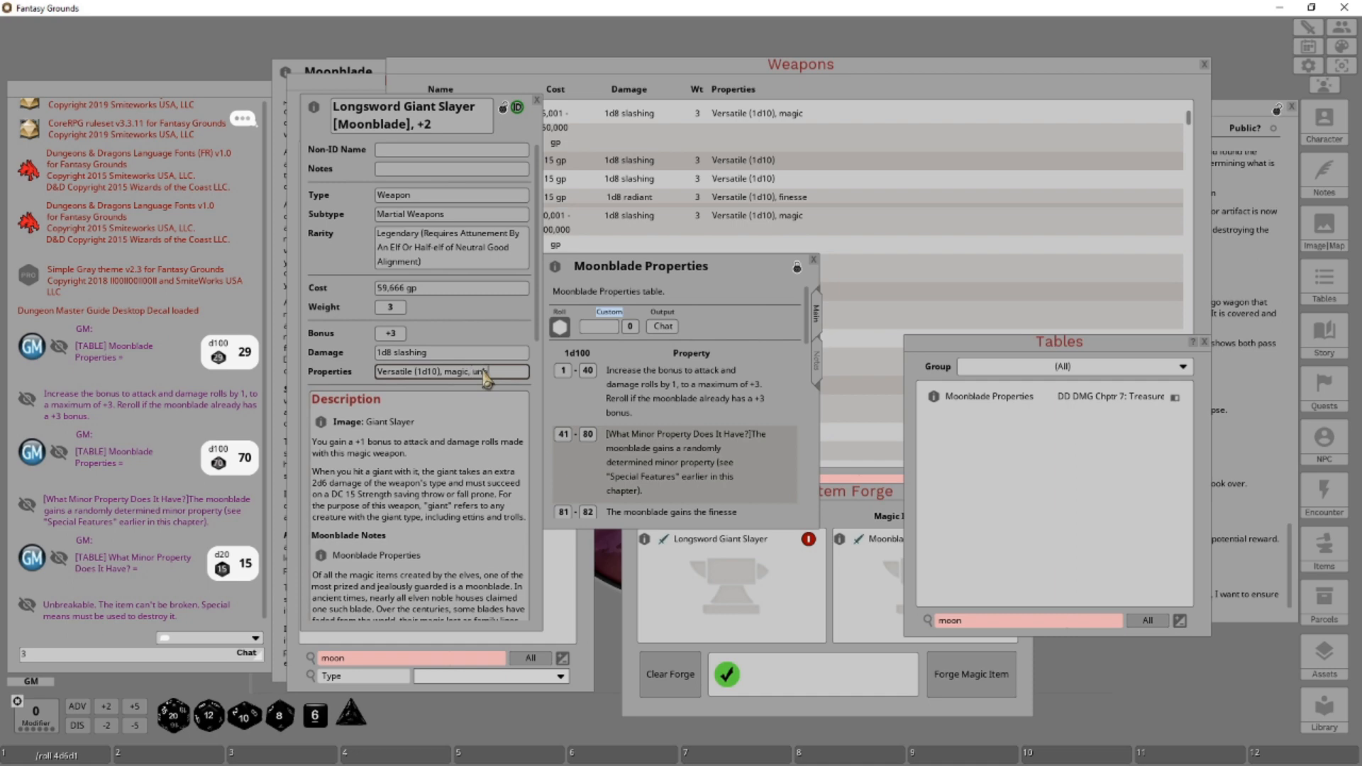
{"action": "left_click", "coordinate": [466, 443]}
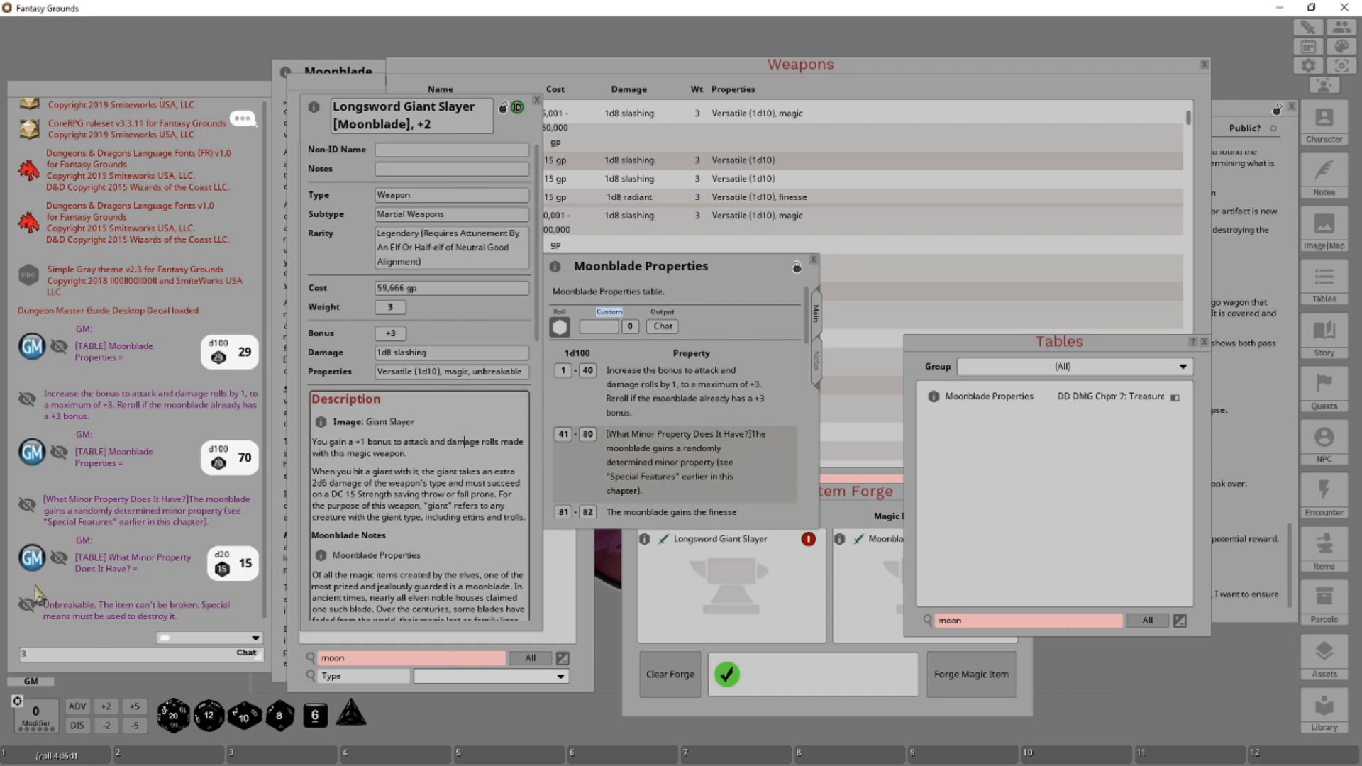
Roll another Moonblade property and add the Waterborne text below the Unbreakable paragraph in the sword's description.
{"action": "left_click", "coordinate": [560, 328]}
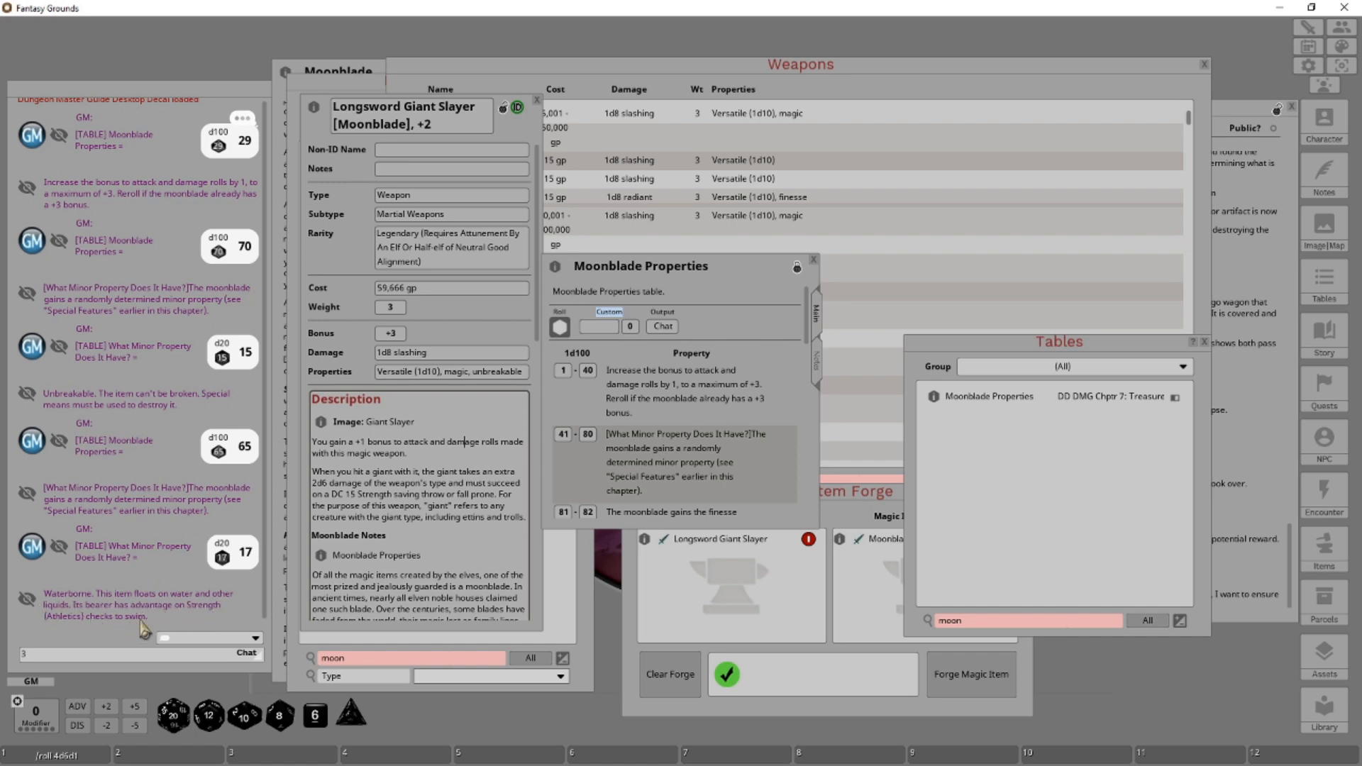
{"action": "scroll", "coordinate": [397, 546], "scroll_direction": "down", "scroll_amount": 10}
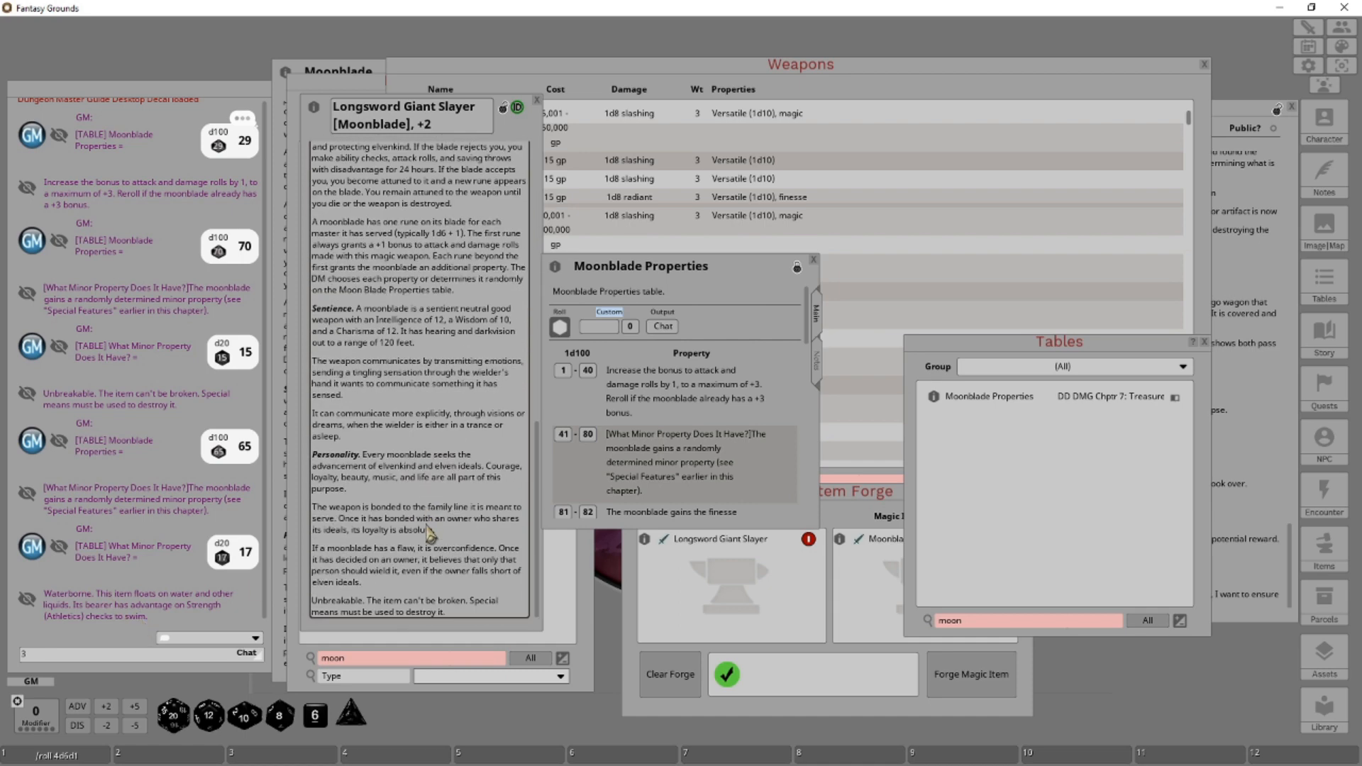
{"action": "scroll", "coordinate": [457, 617], "scroll_direction": "down", "scroll_amount": 1}
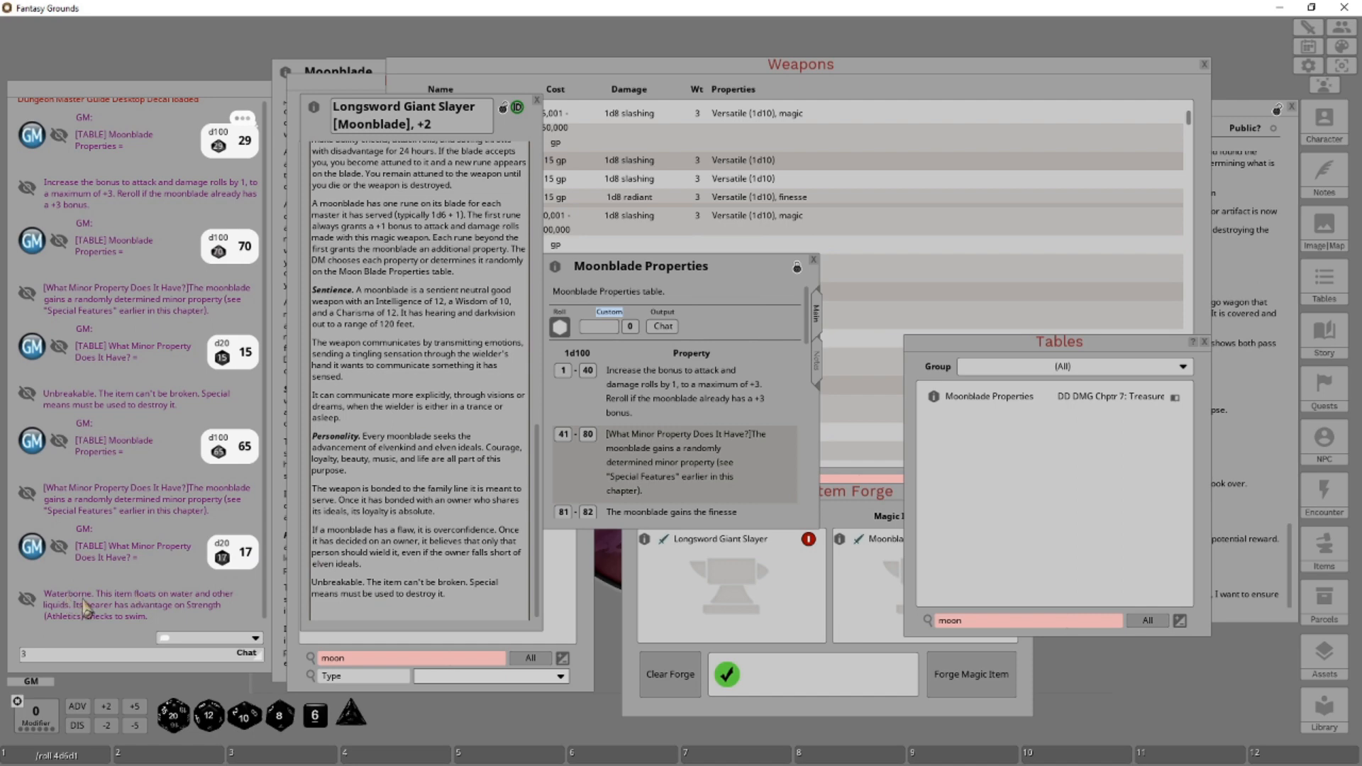
{"action": "left_click_drag", "start_coordinate": [83, 604], "coordinate": [365, 617]}
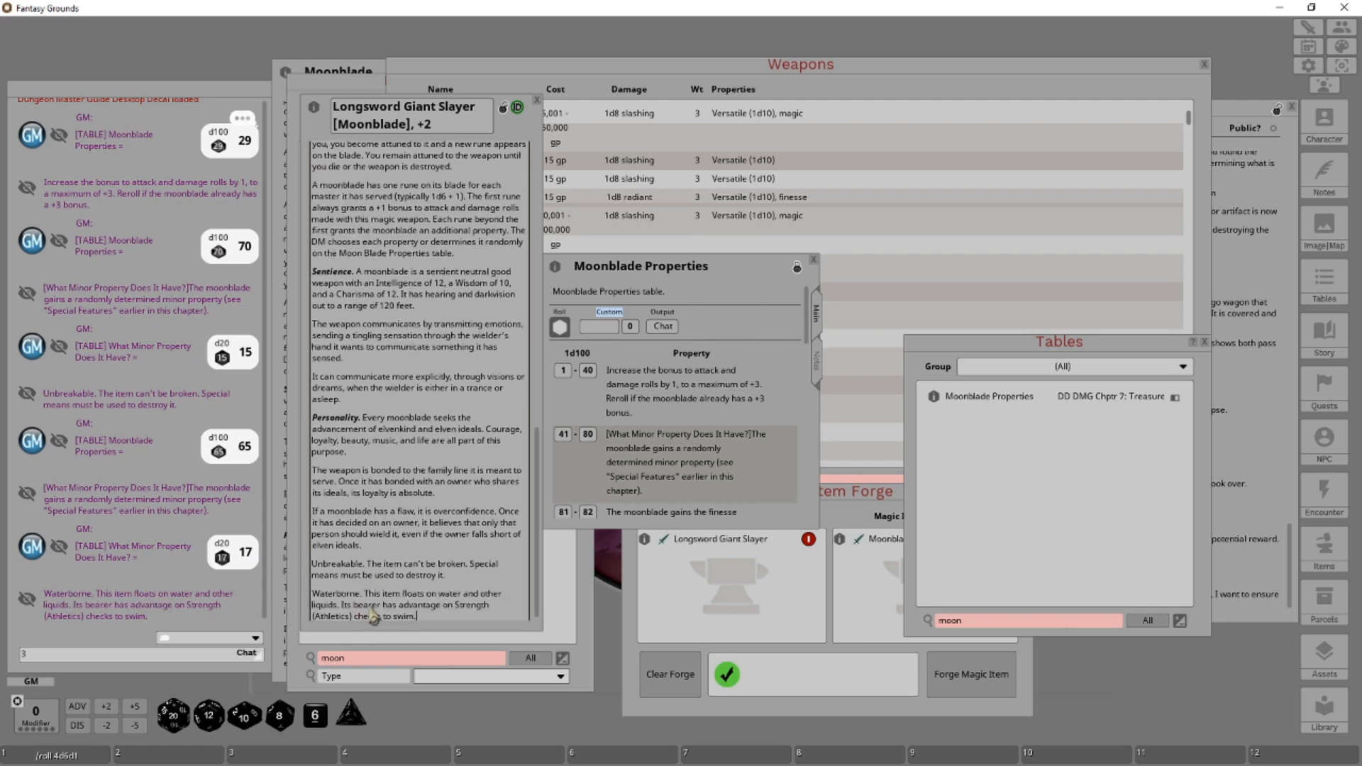
Rename the forged sword to "Longsword Giant Slayer [Moonblade], +3".
{"action": "scroll", "coordinate": [374, 615], "scroll_direction": "up", "scroll_amount": 15}
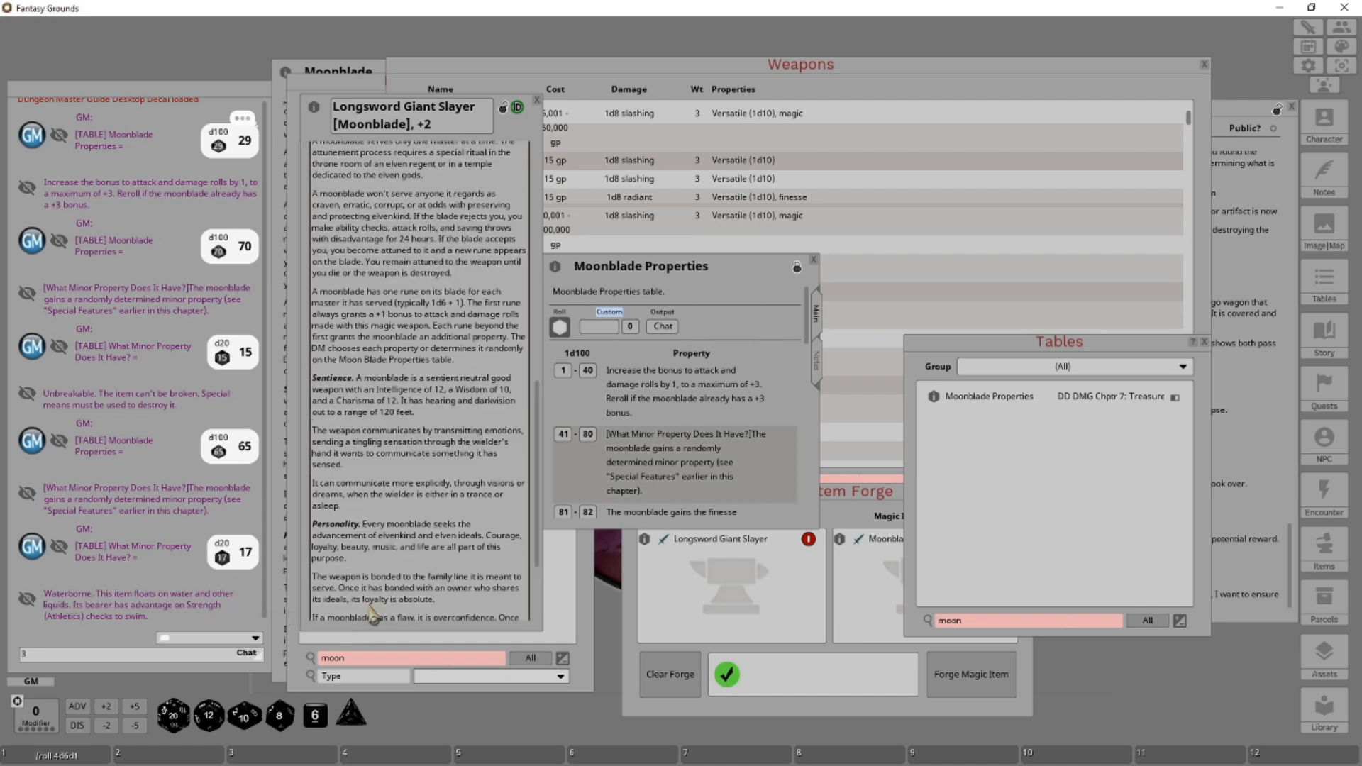
{"action": "left_click", "coordinate": [441, 129]}
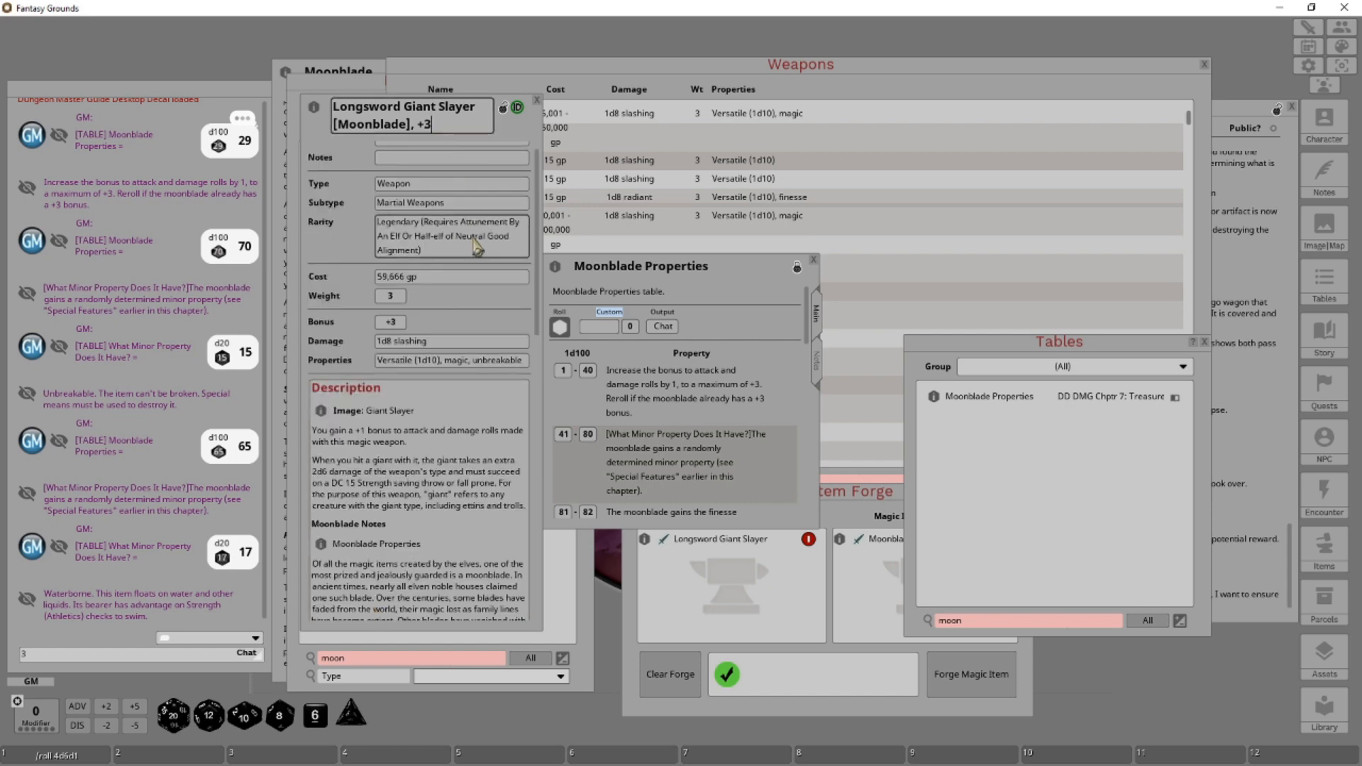
{"action": "scroll", "coordinate": [443, 131], "scroll_direction": "up", "scroll_amount": 1}
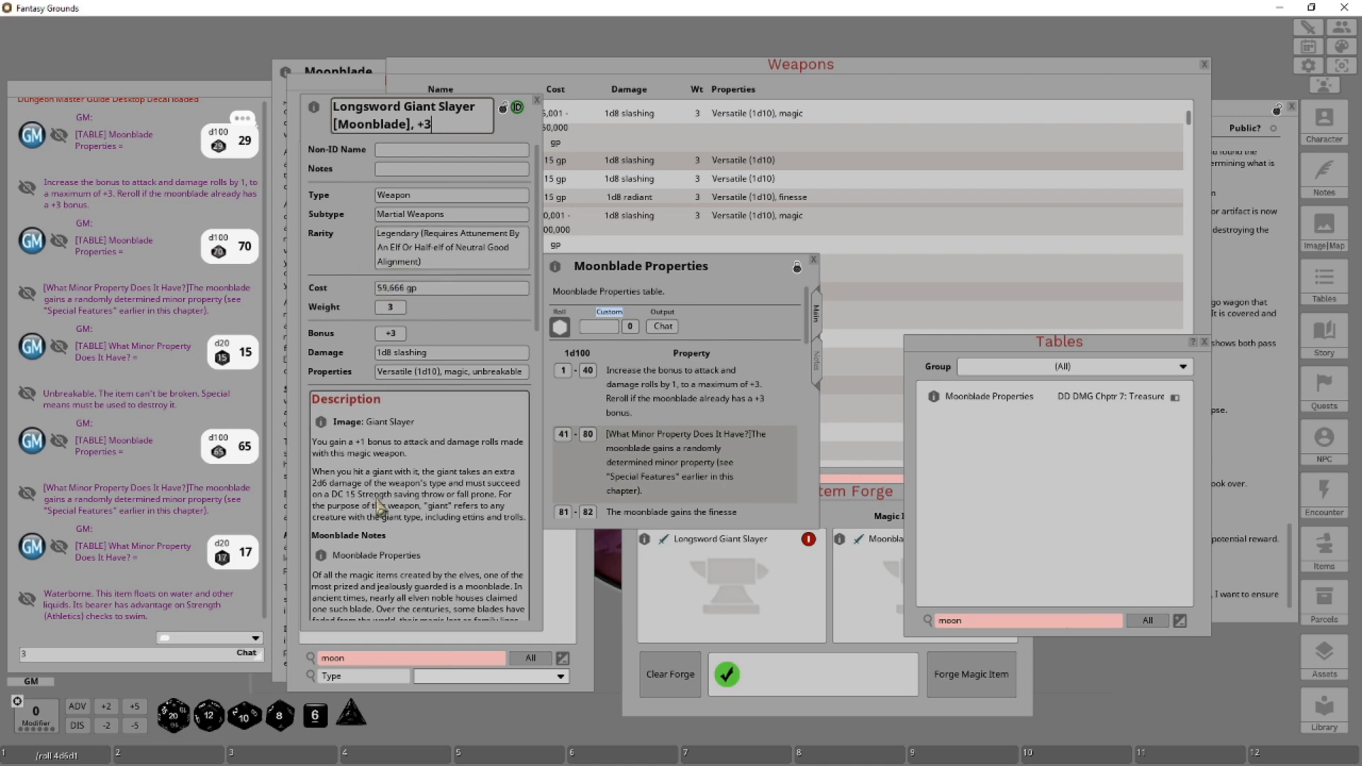
Highlight the Sentience and Personality passages in the sword's description.
{"action": "scroll", "coordinate": [381, 507], "scroll_direction": "down", "scroll_amount": 10}
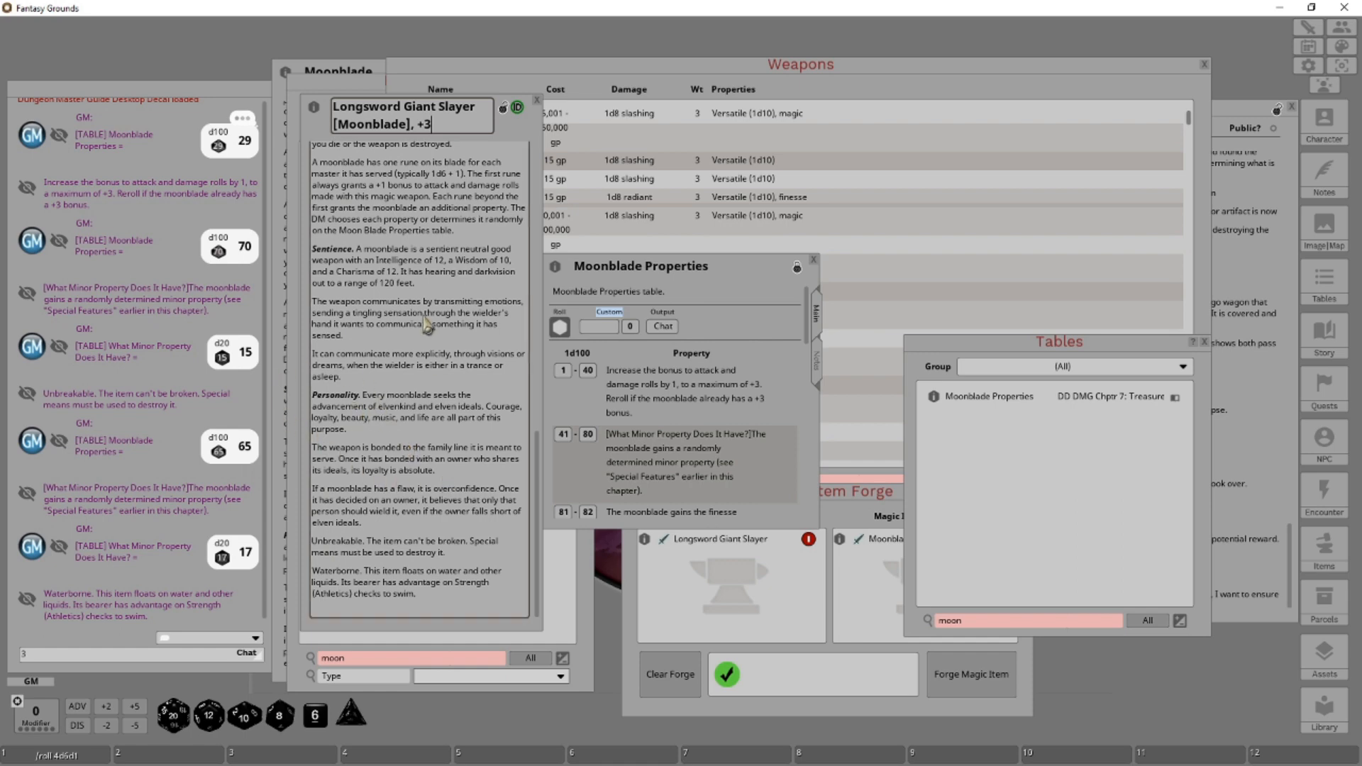
{"action": "left_click", "coordinate": [318, 256]}
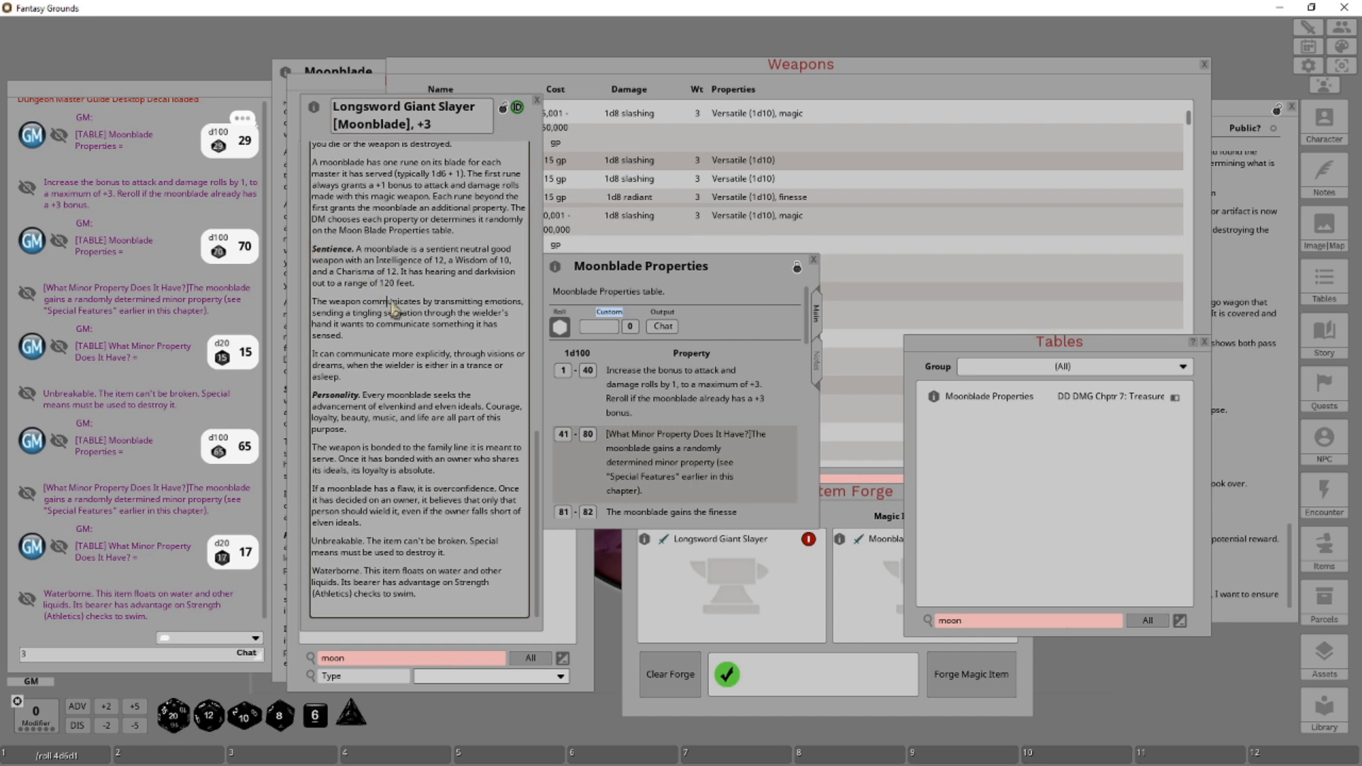
{"action": "left_click", "coordinate": [441, 473]}
{"action": "left_click_drag", "start_coordinate": [334, 250], "coordinate": [434, 471]}
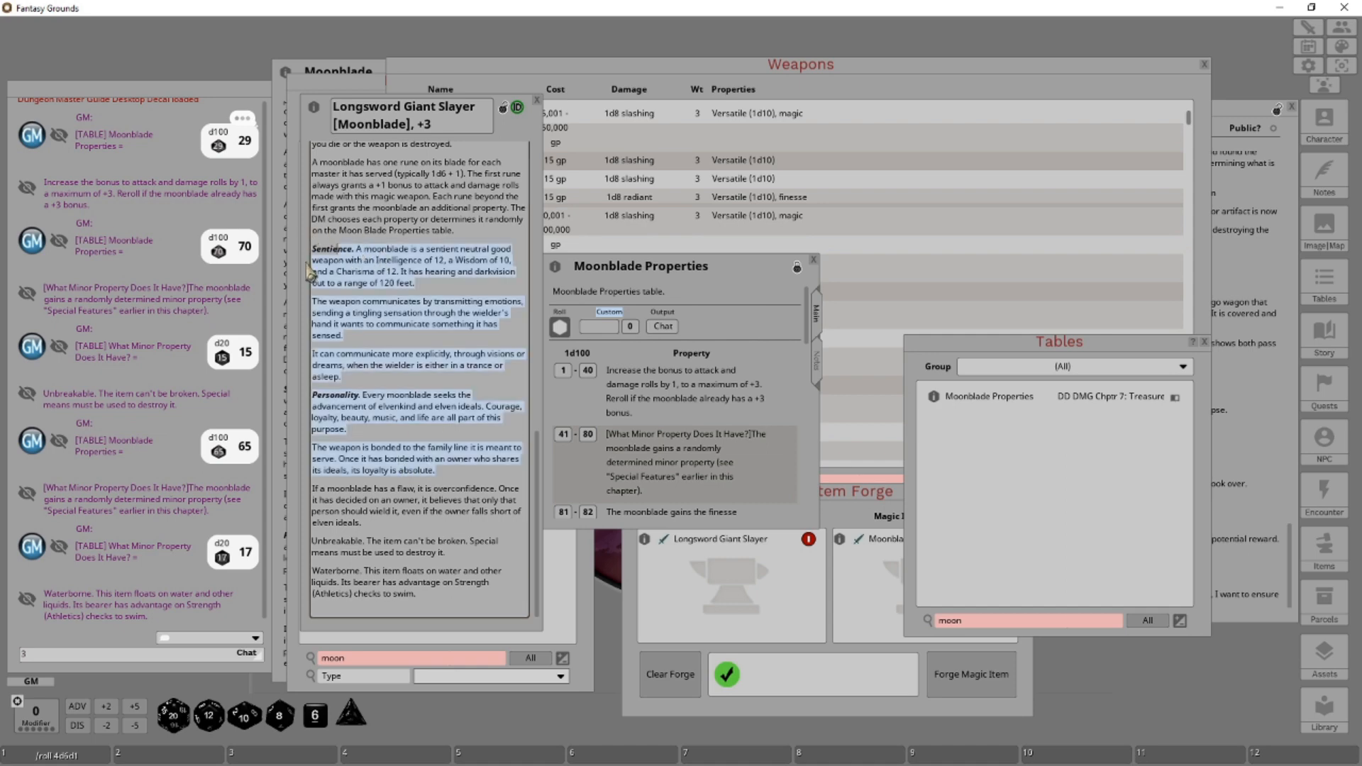
Open the Artifact Properties story template from the story templates list.
{"action": "left_click", "coordinate": [378, 269]}
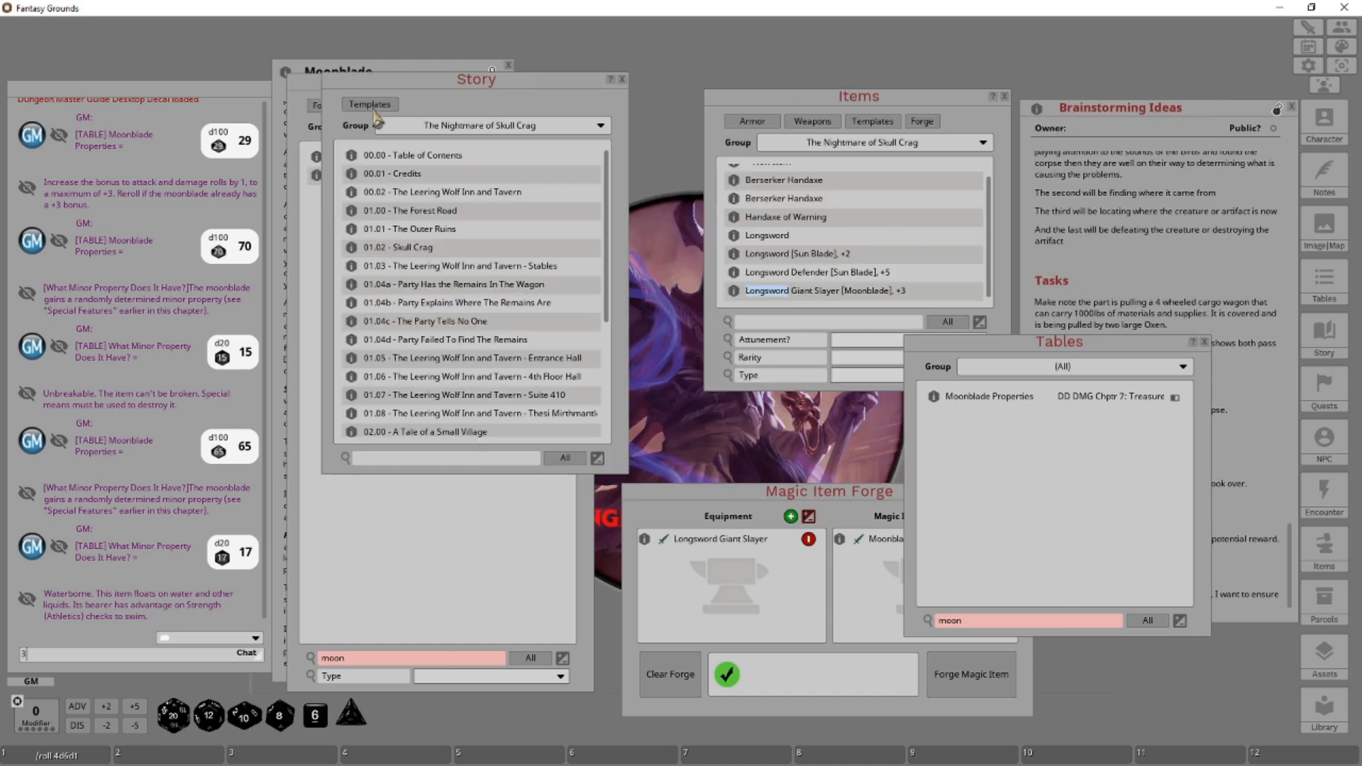
{"action": "left_click", "coordinate": [368, 105]}
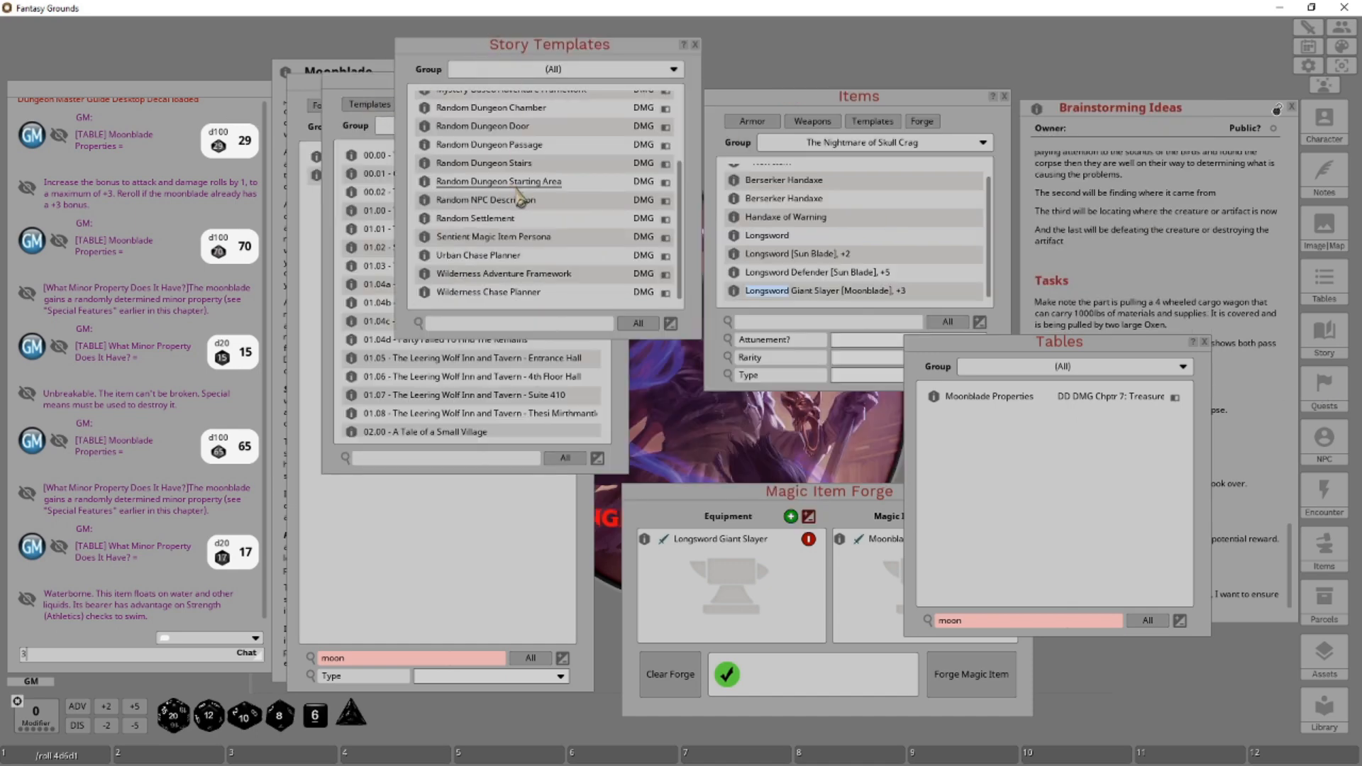
{"action": "scroll", "coordinate": [576, 273], "scroll_direction": "up", "scroll_amount": 3}
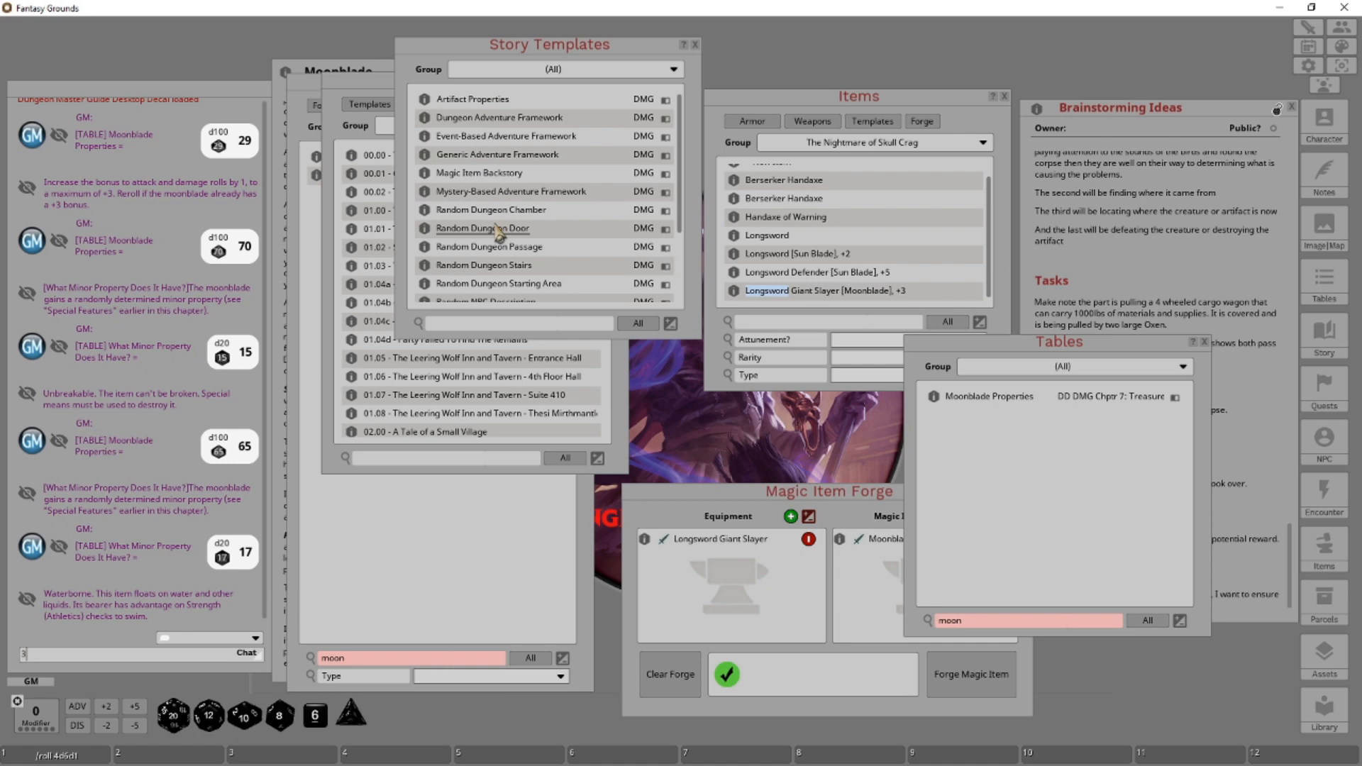
{"action": "left_click", "coordinate": [485, 106]}
{"action": "left_click_drag", "start_coordinate": [695, 169], "coordinate": [469, 144]}
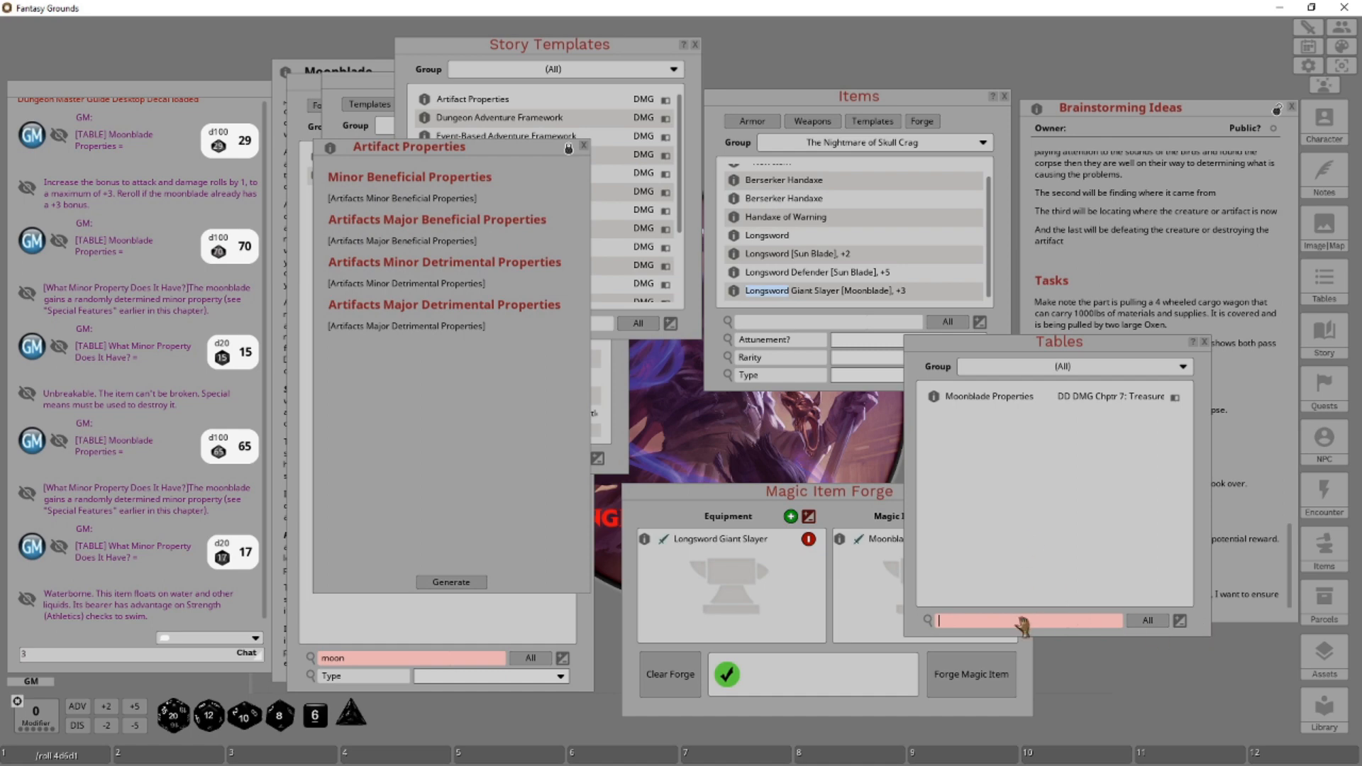
Filter the tables list by "artifa" and limit it to the DD DMG Chptr 7: Treasure group.
{"action": "left_click", "coordinate": [929, 621]}
{"action": "scroll", "coordinate": [1043, 500], "scroll_direction": "down", "scroll_amount": 5}
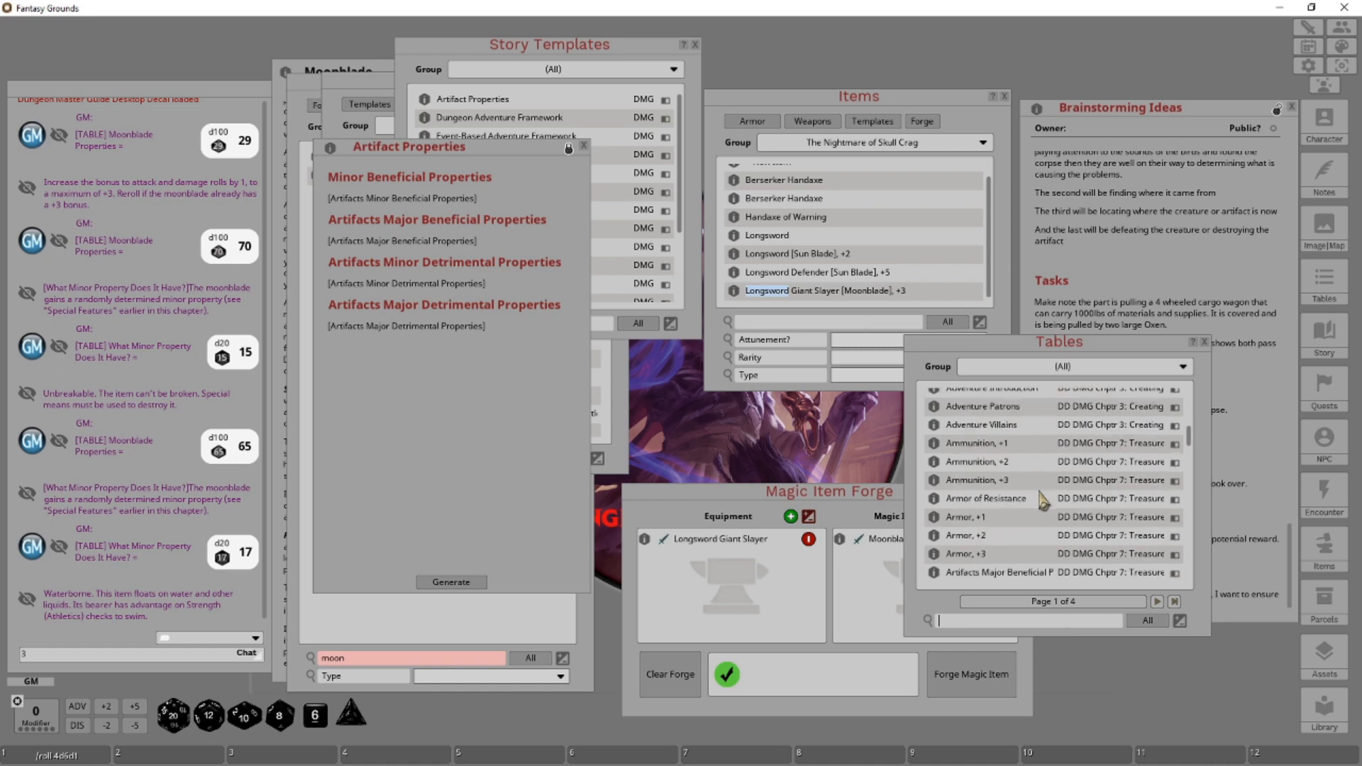
{"action": "scroll", "coordinate": [1043, 500], "scroll_direction": "down", "scroll_amount": 5}
{"action": "scroll", "coordinate": [1043, 500], "scroll_direction": "down", "scroll_amount": 4}
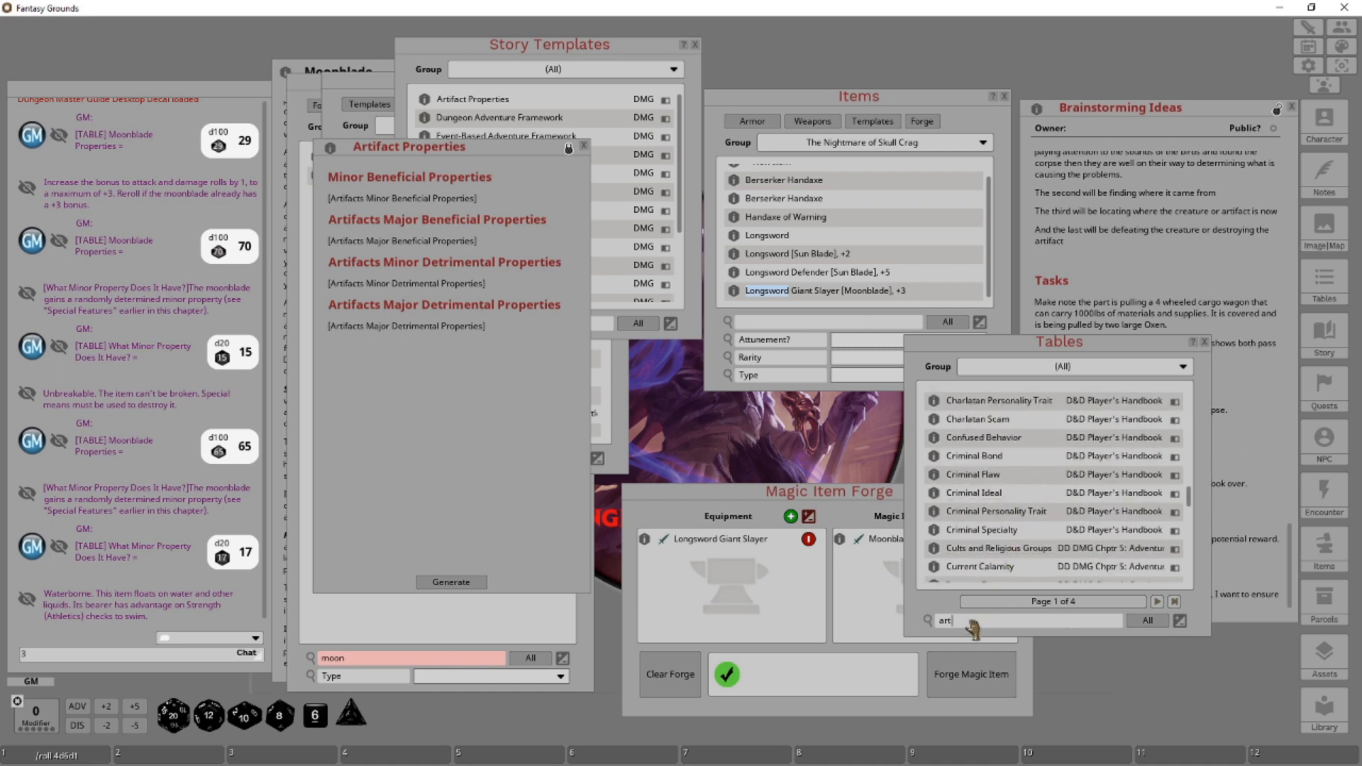
{"action": "type", "text": "artifa"}
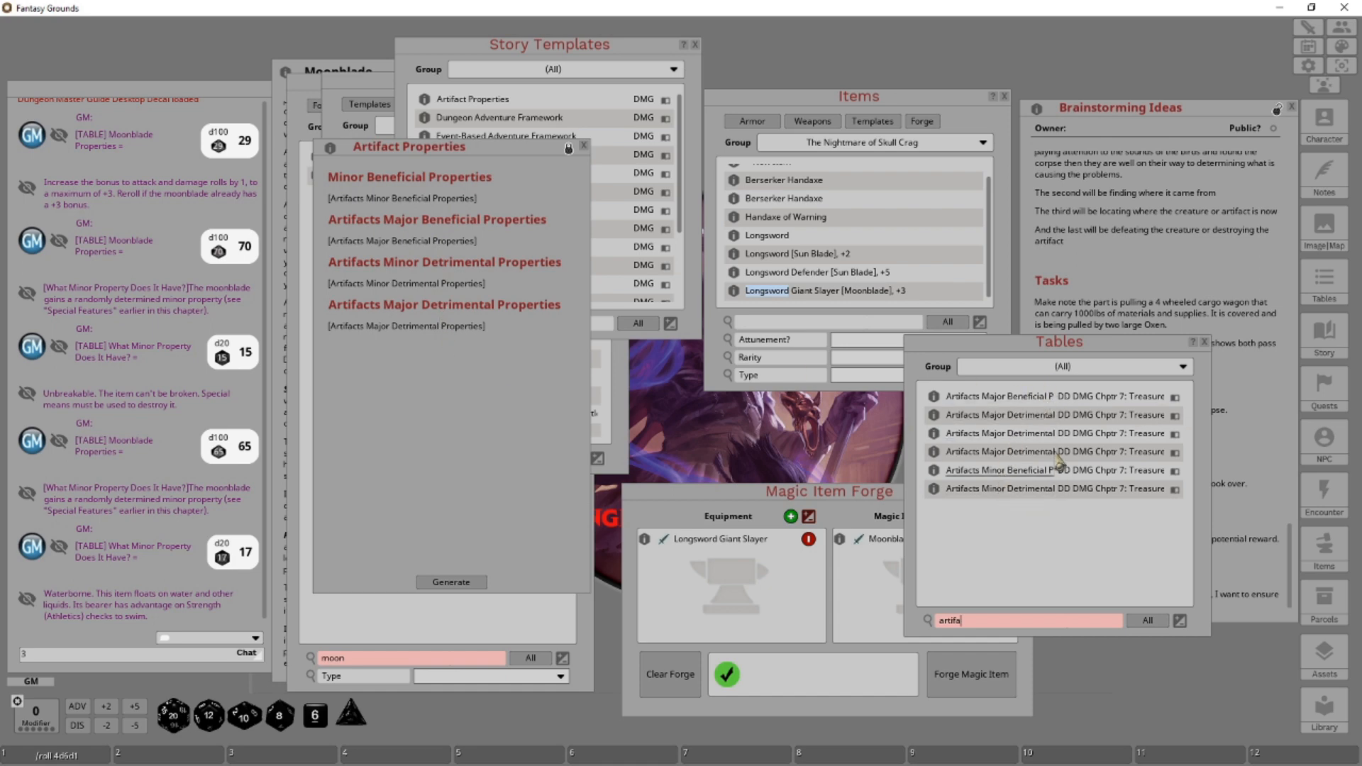
{"action": "left_click", "coordinate": [1183, 368]}
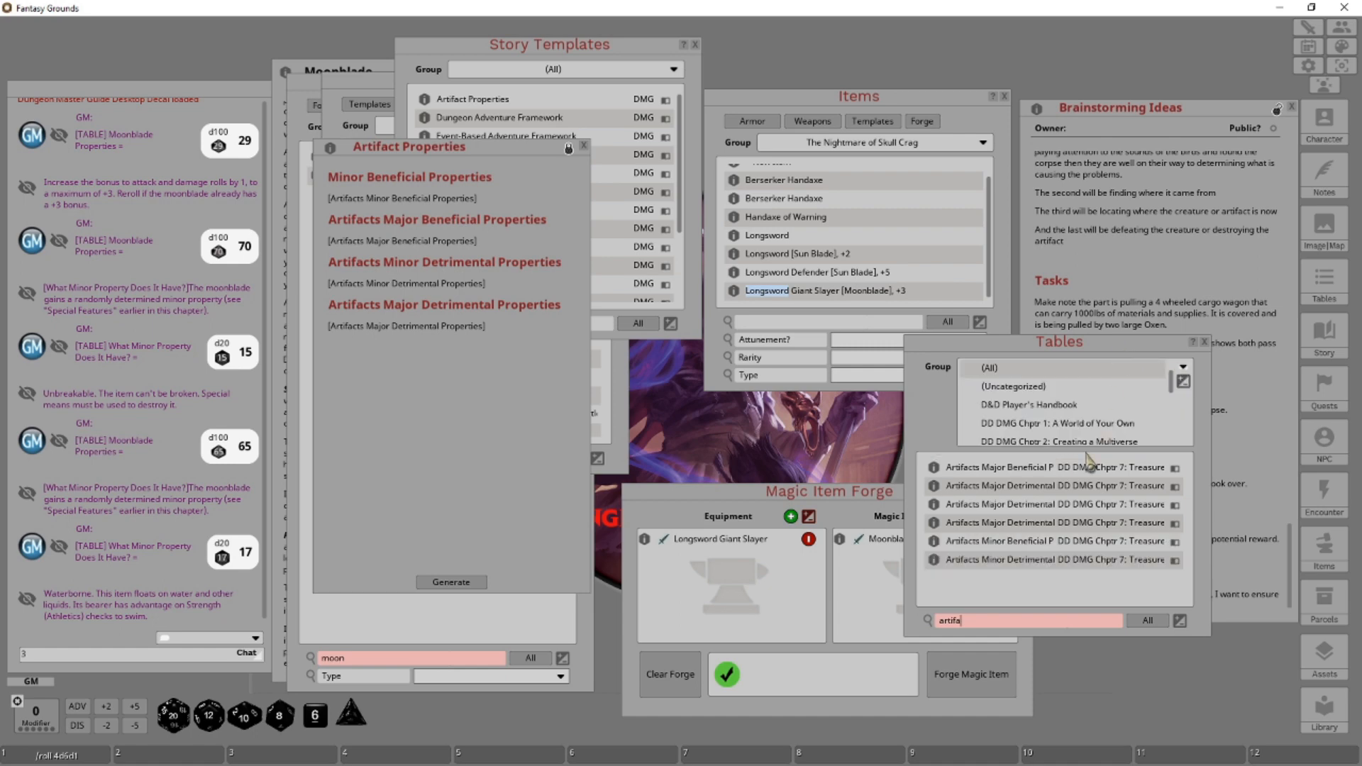
{"action": "scroll", "coordinate": [1114, 418], "scroll_direction": "down", "scroll_amount": 2}
{"action": "scroll", "coordinate": [1106, 419], "scroll_direction": "down", "scroll_amount": 2}
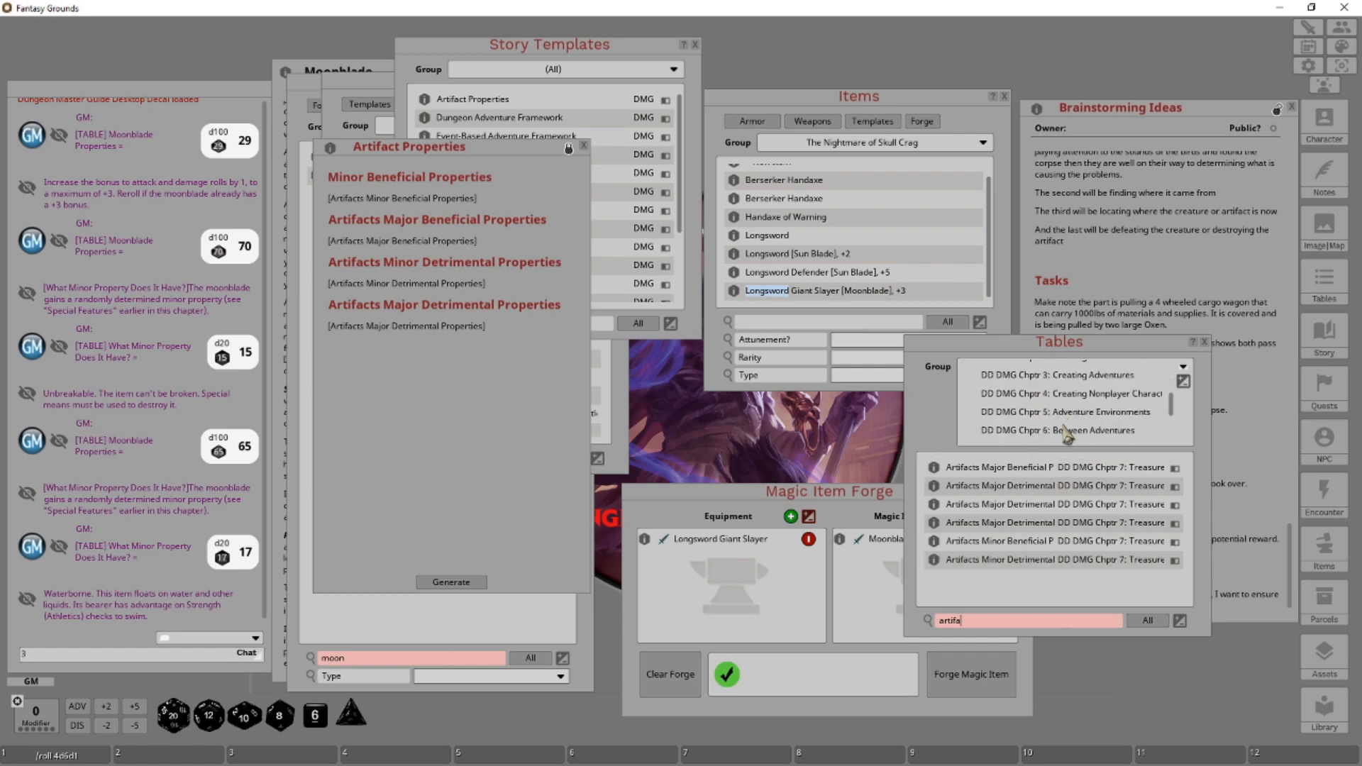
{"action": "left_click", "coordinate": [1066, 428]}
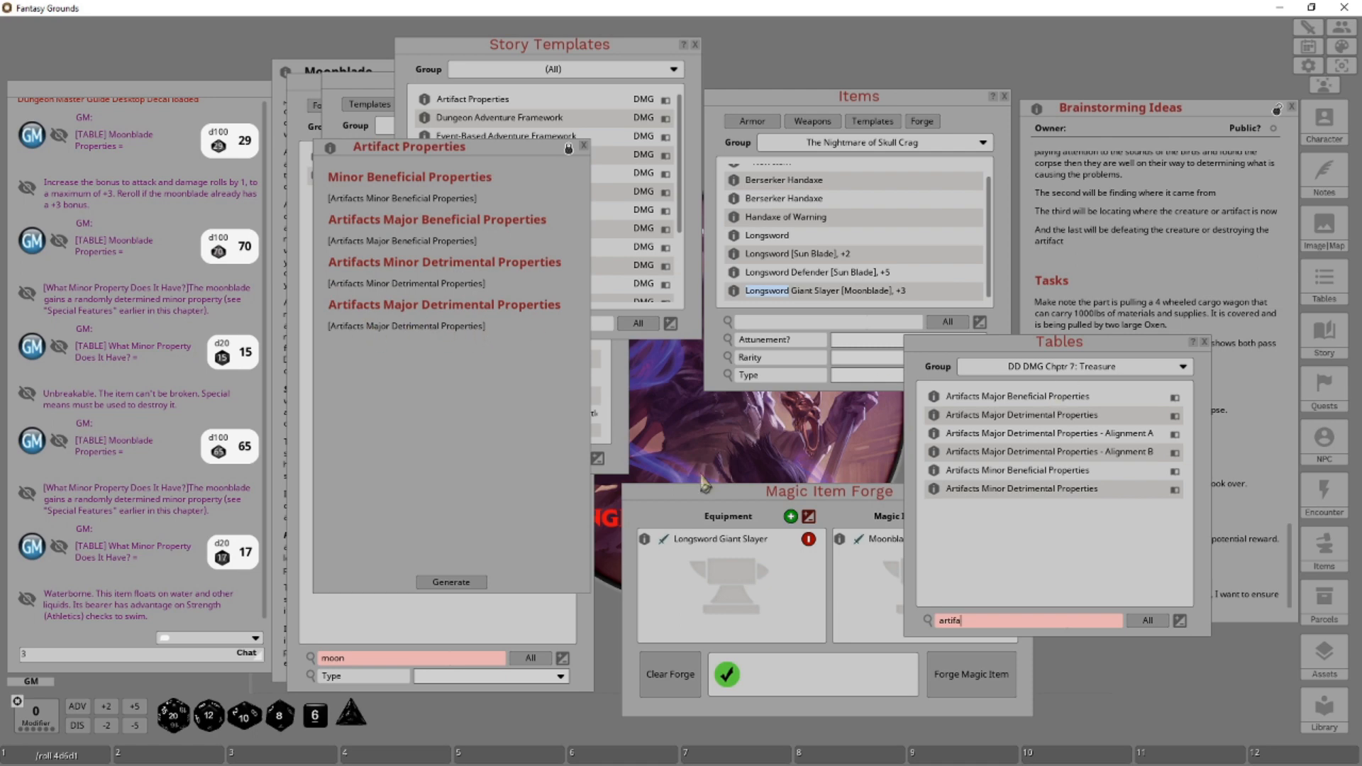
Generate a story entry from the Artifact Properties template, close it and check the end of the story list.
{"action": "left_click", "coordinate": [468, 583]}
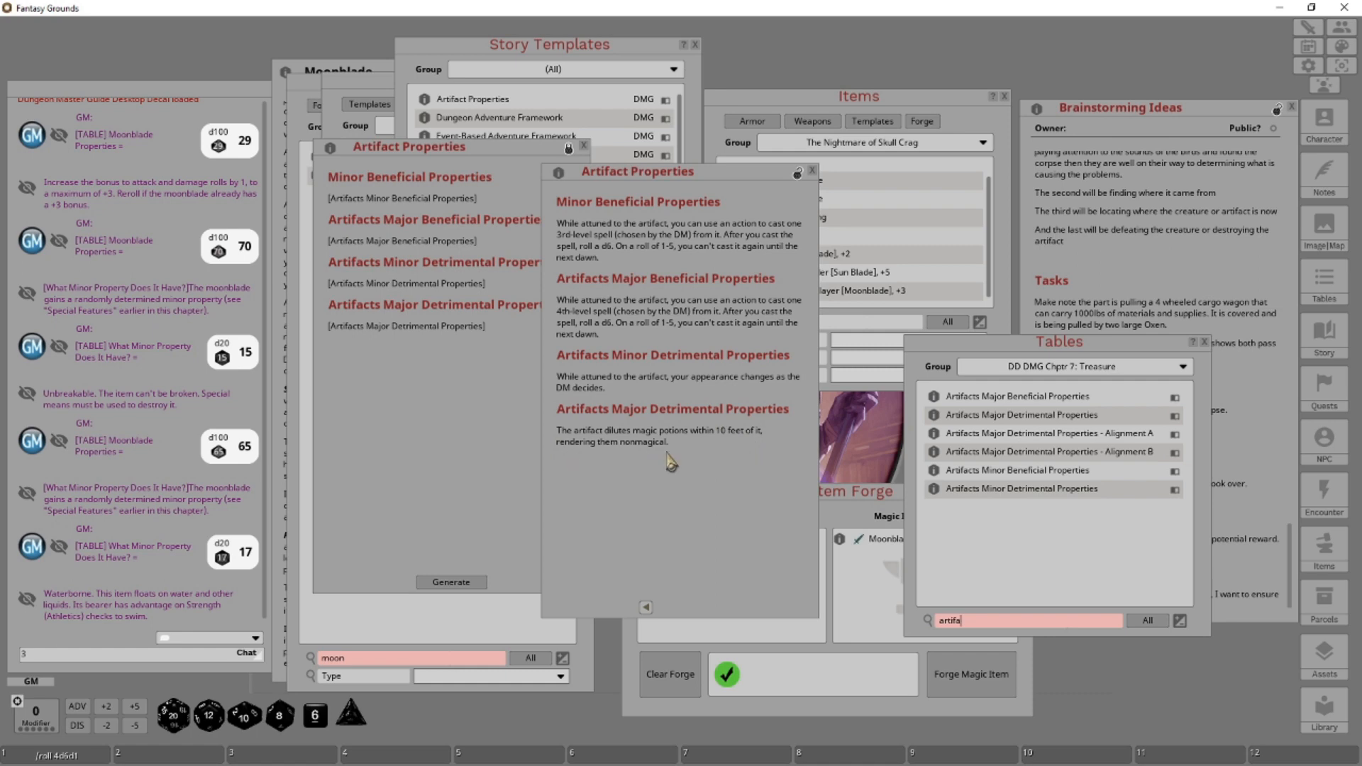
{"action": "left_click", "coordinate": [811, 172]}
{"action": "left_click", "coordinate": [583, 146]}
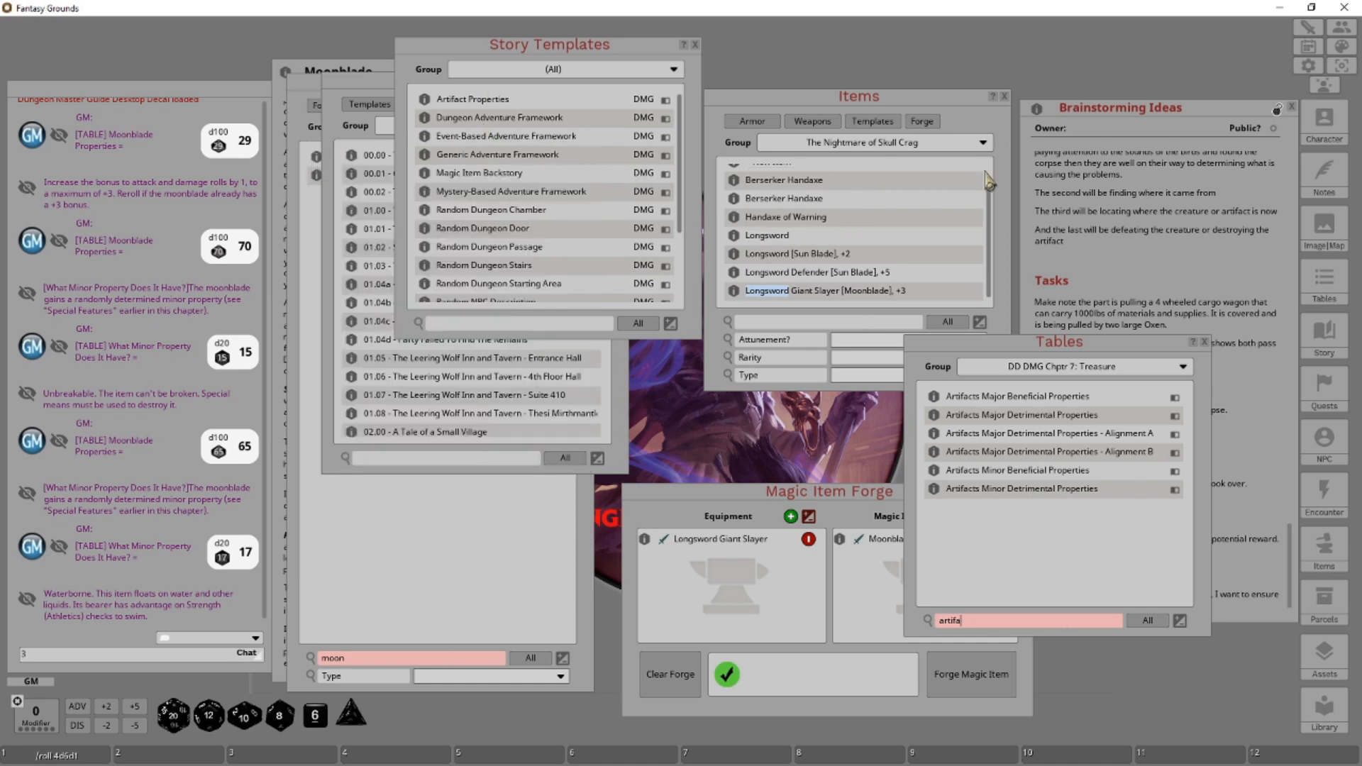
{"action": "left_click_drag", "start_coordinate": [495, 50], "coordinate": [693, 52]}
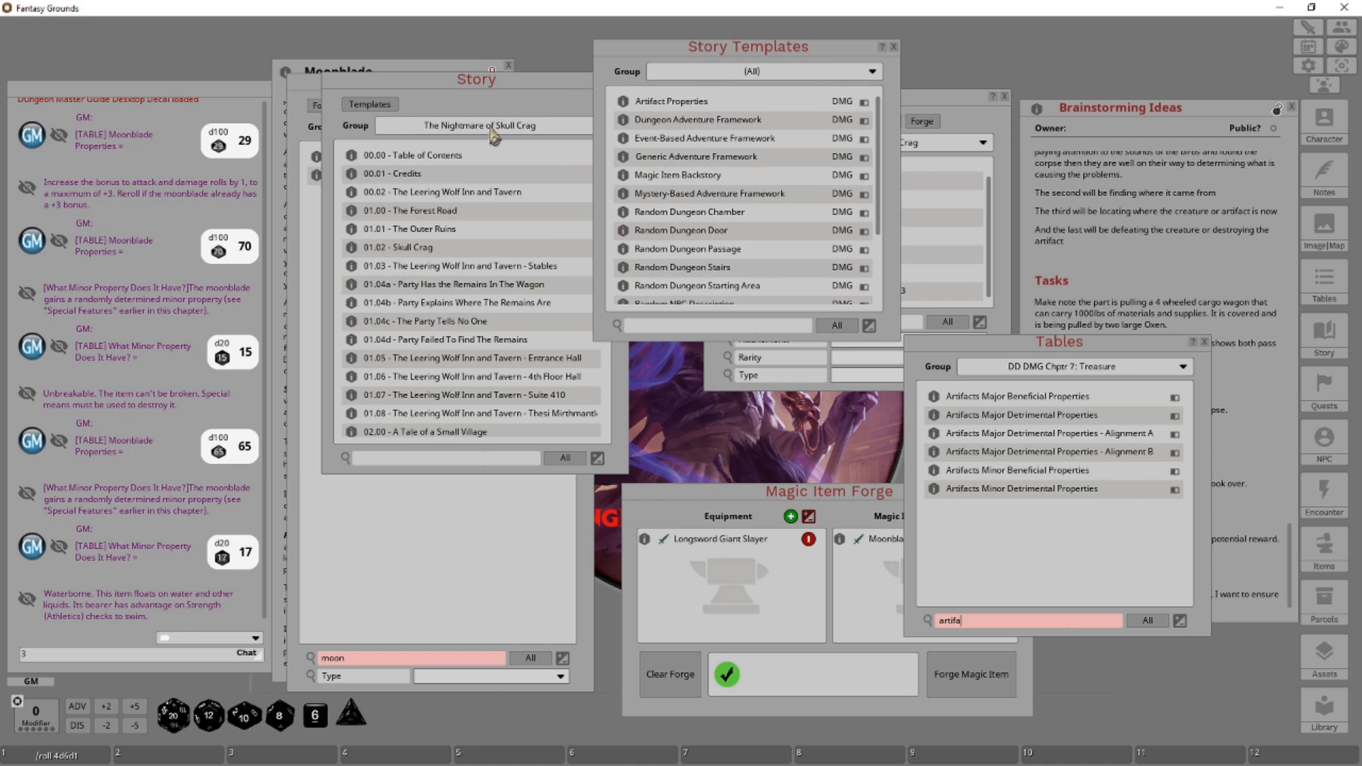
{"action": "scroll", "coordinate": [496, 213], "scroll_direction": "down", "scroll_amount": 5}
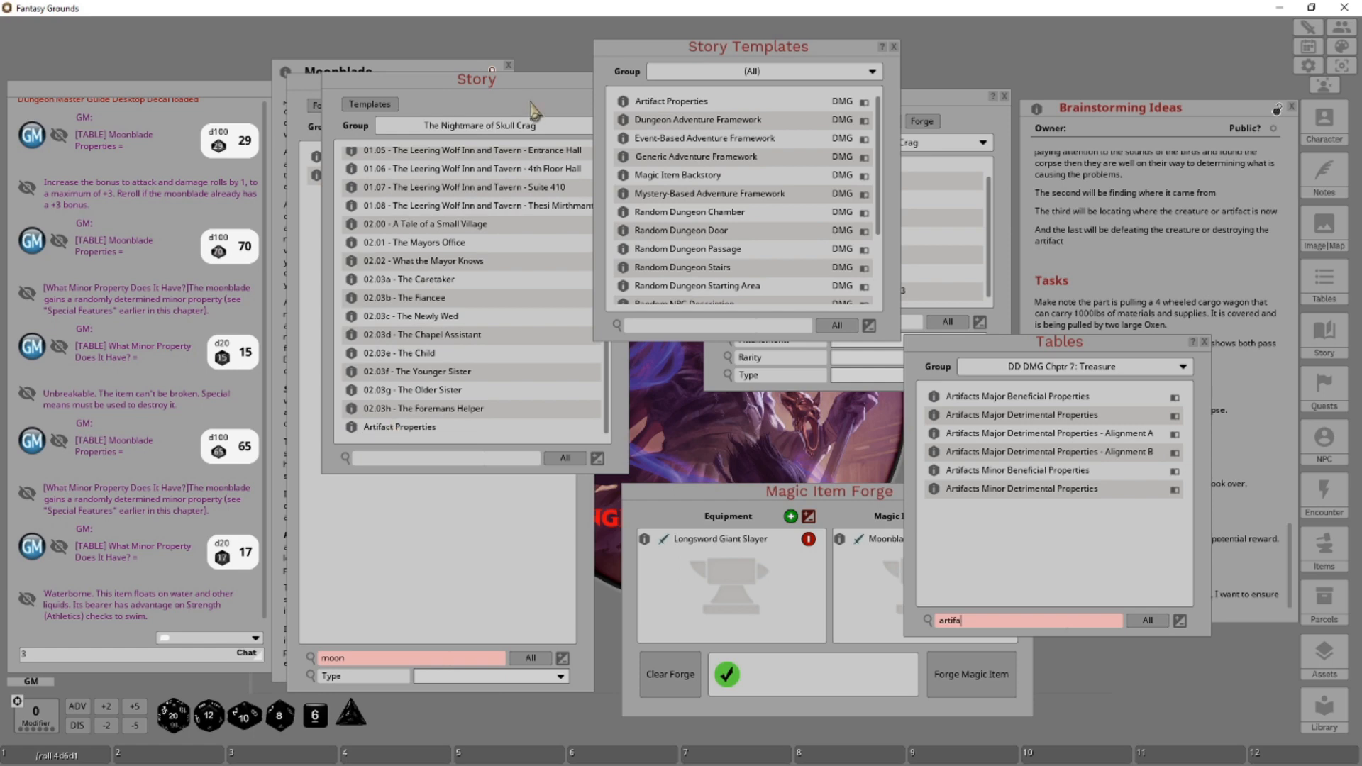
Generate a story entry from the Magic Item Backstory template, then close the entry and the template.
{"action": "left_click", "coordinate": [715, 174]}
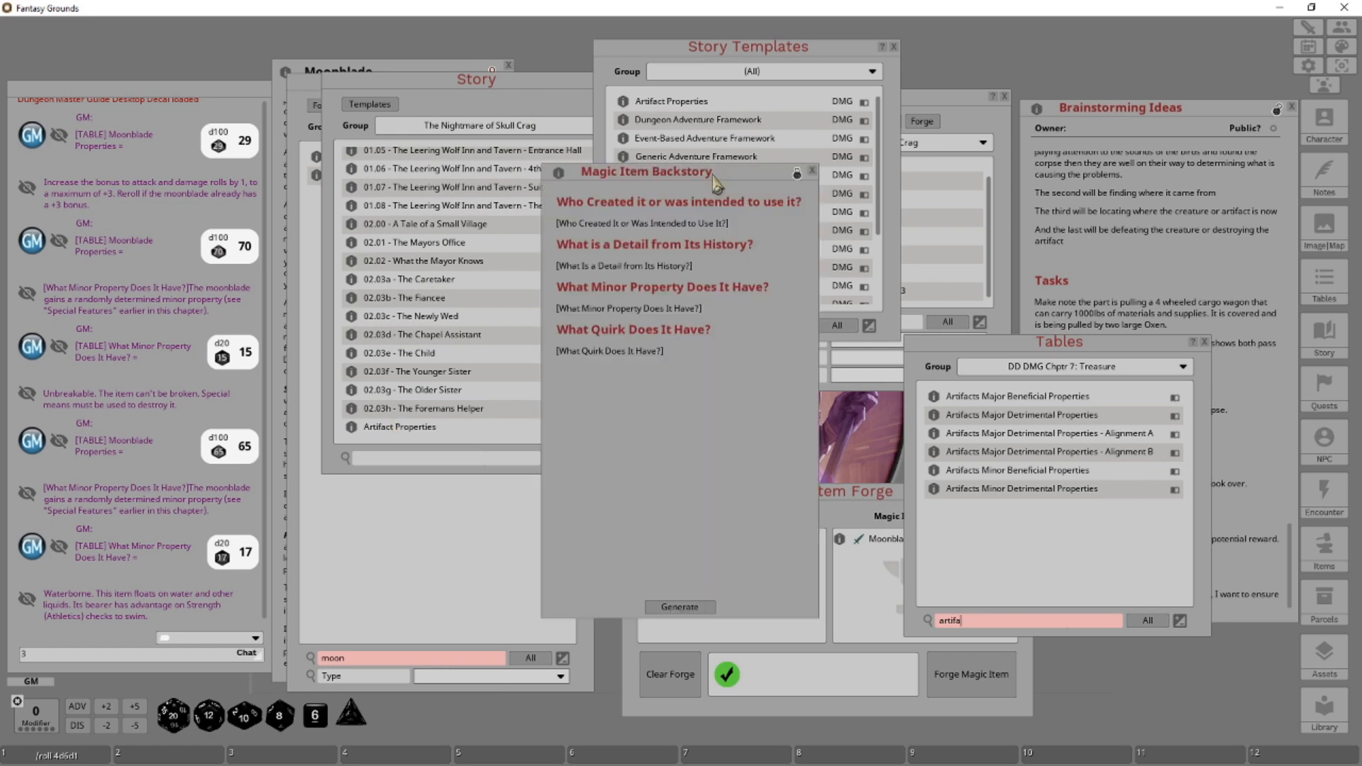
{"action": "left_click_drag", "start_coordinate": [572, 178], "coordinate": [463, 184]}
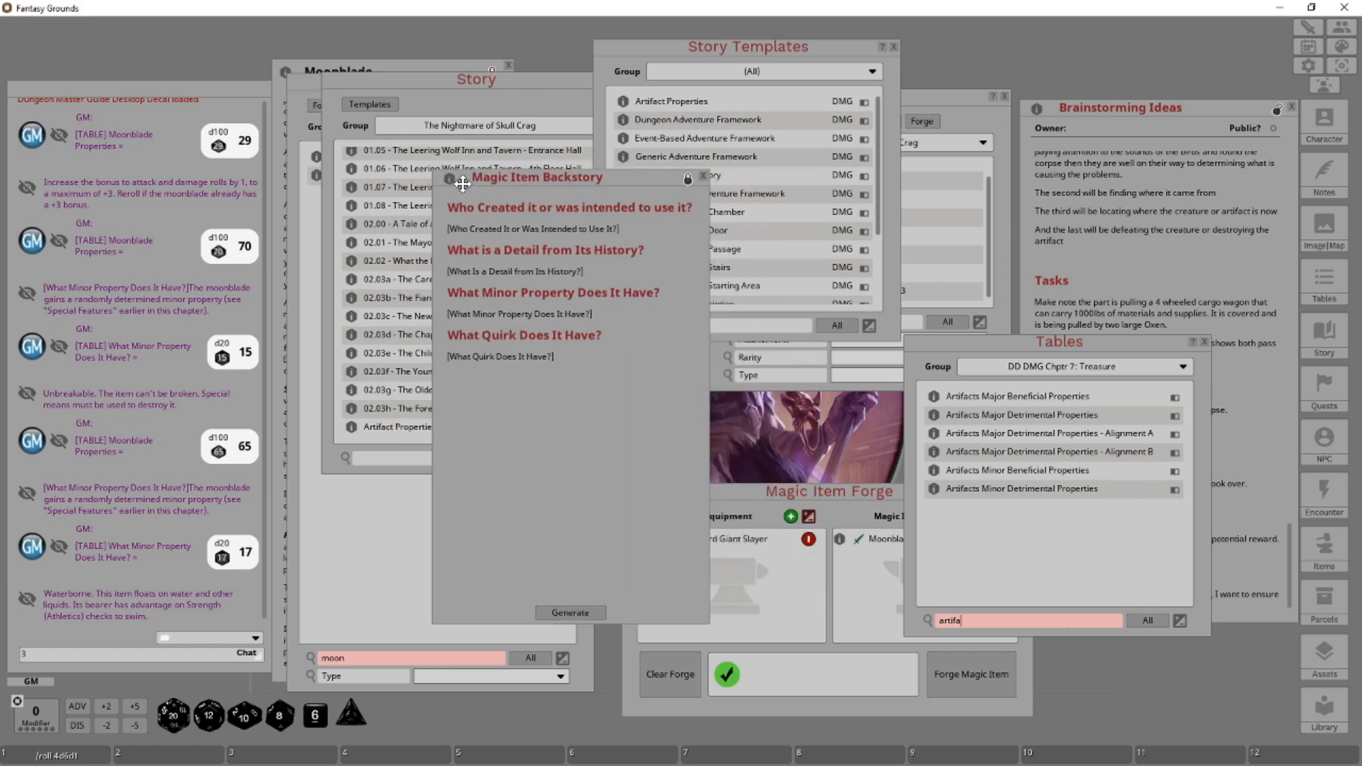
{"action": "left_click", "coordinate": [571, 613]}
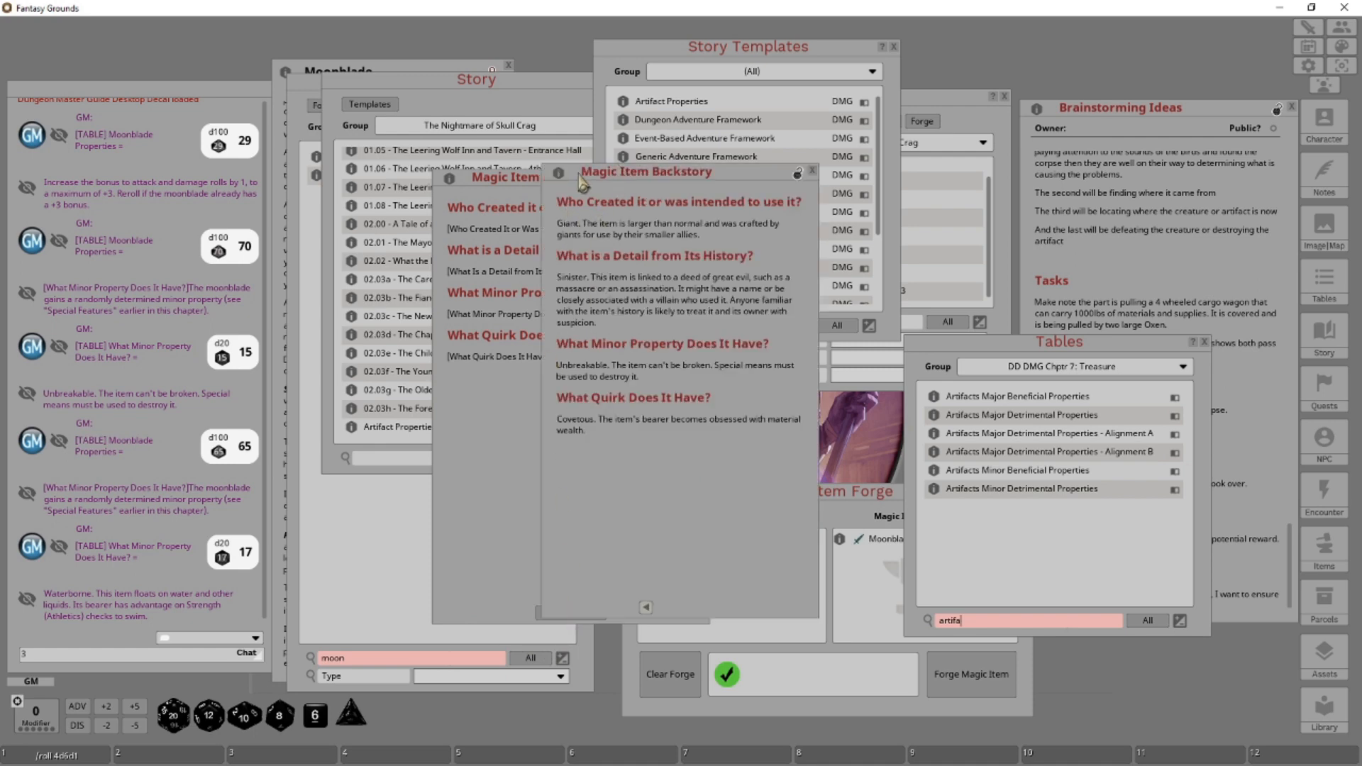
{"action": "left_click_drag", "start_coordinate": [580, 177], "coordinate": [654, 177]}
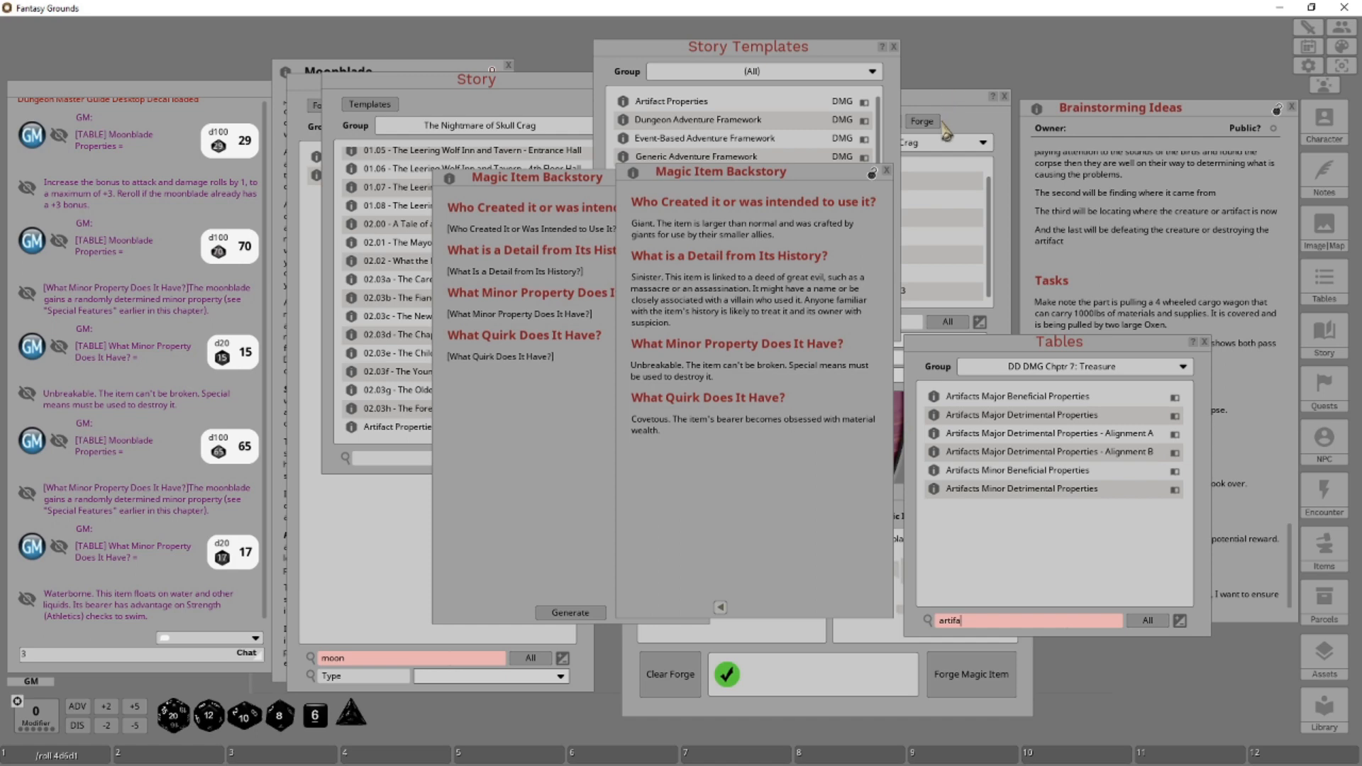
{"action": "left_click", "coordinate": [886, 171]}
{"action": "left_click", "coordinate": [707, 173]}
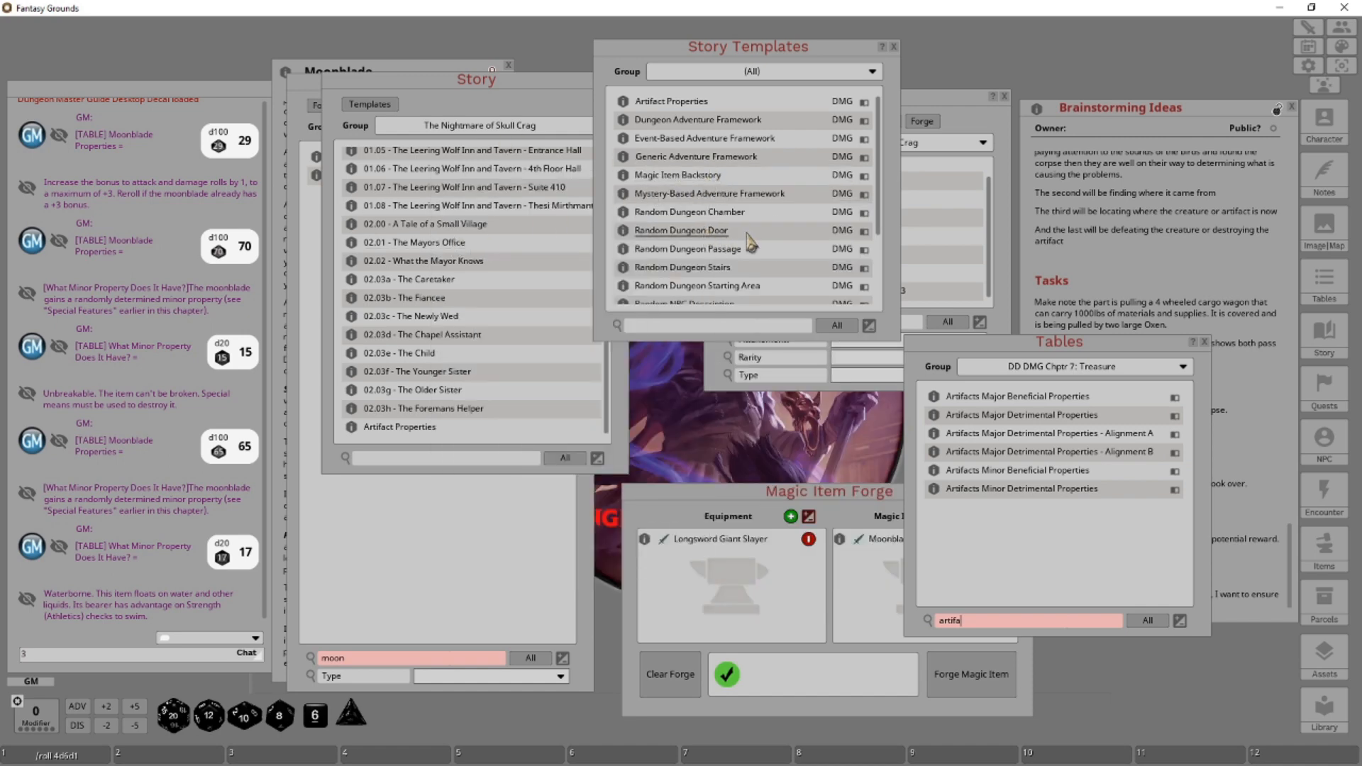
Generate a story entry from the Sentient Magic Item Persona template and close its windows.
{"action": "scroll", "coordinate": [747, 241], "scroll_direction": "down", "scroll_amount": 3}
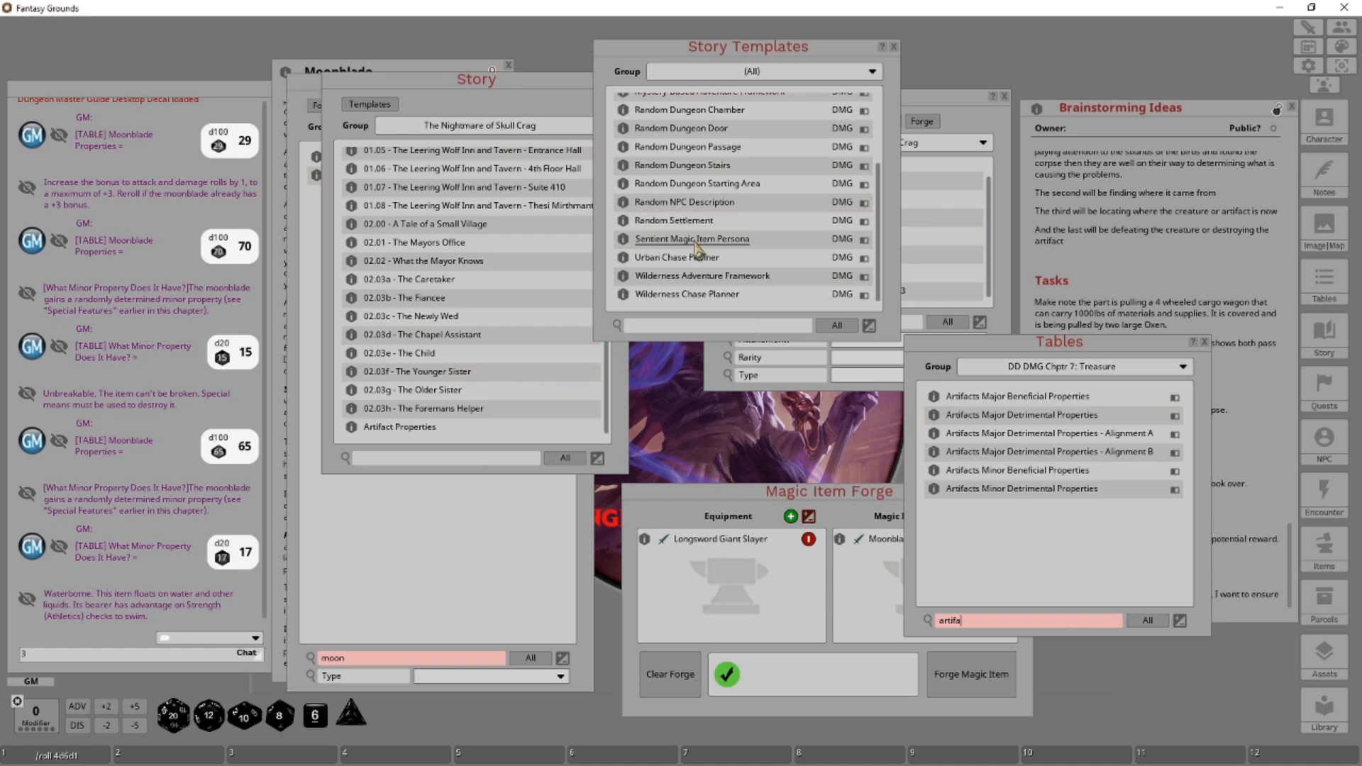
{"action": "left_click", "coordinate": [697, 241]}
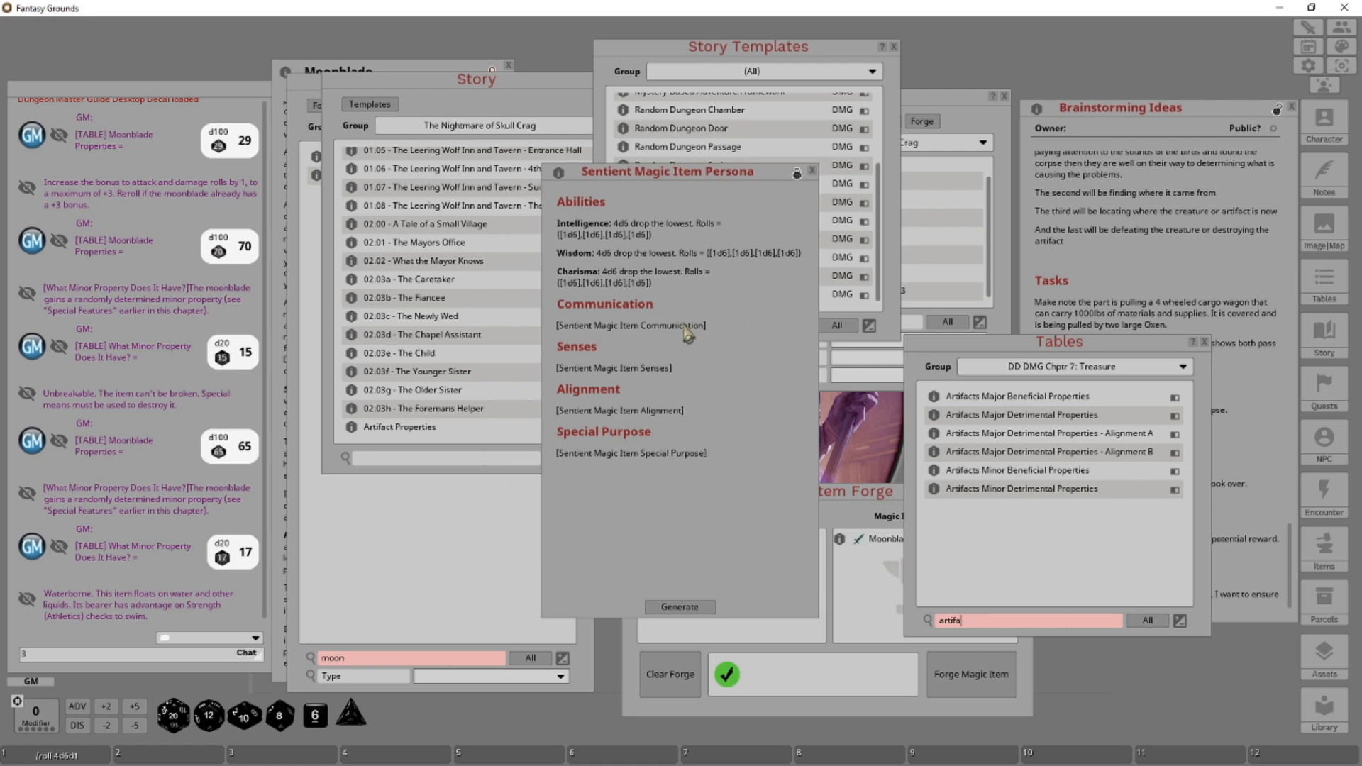
{"action": "left_click", "coordinate": [692, 609]}
{"action": "left_click", "coordinate": [812, 173]}
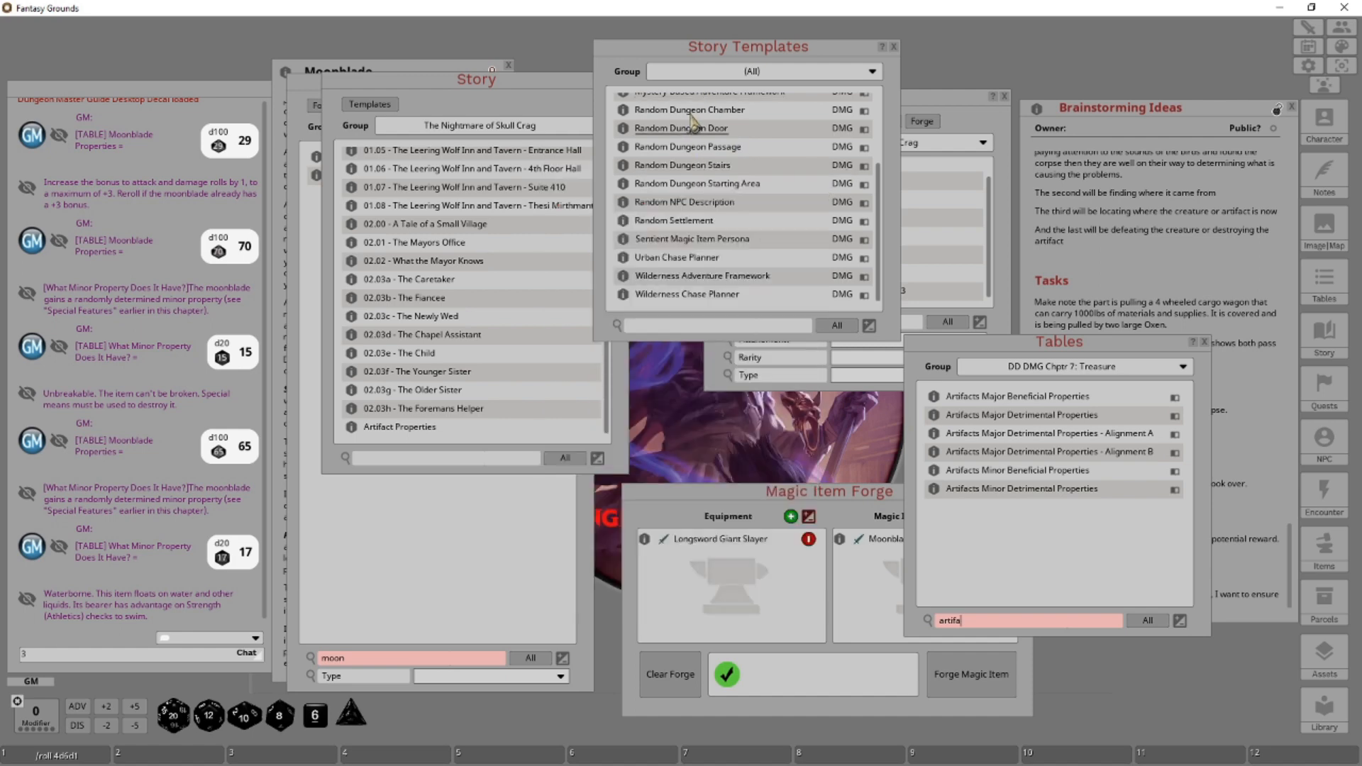
{"action": "scroll", "coordinate": [560, 273], "scroll_direction": "down", "scroll_amount": 1}
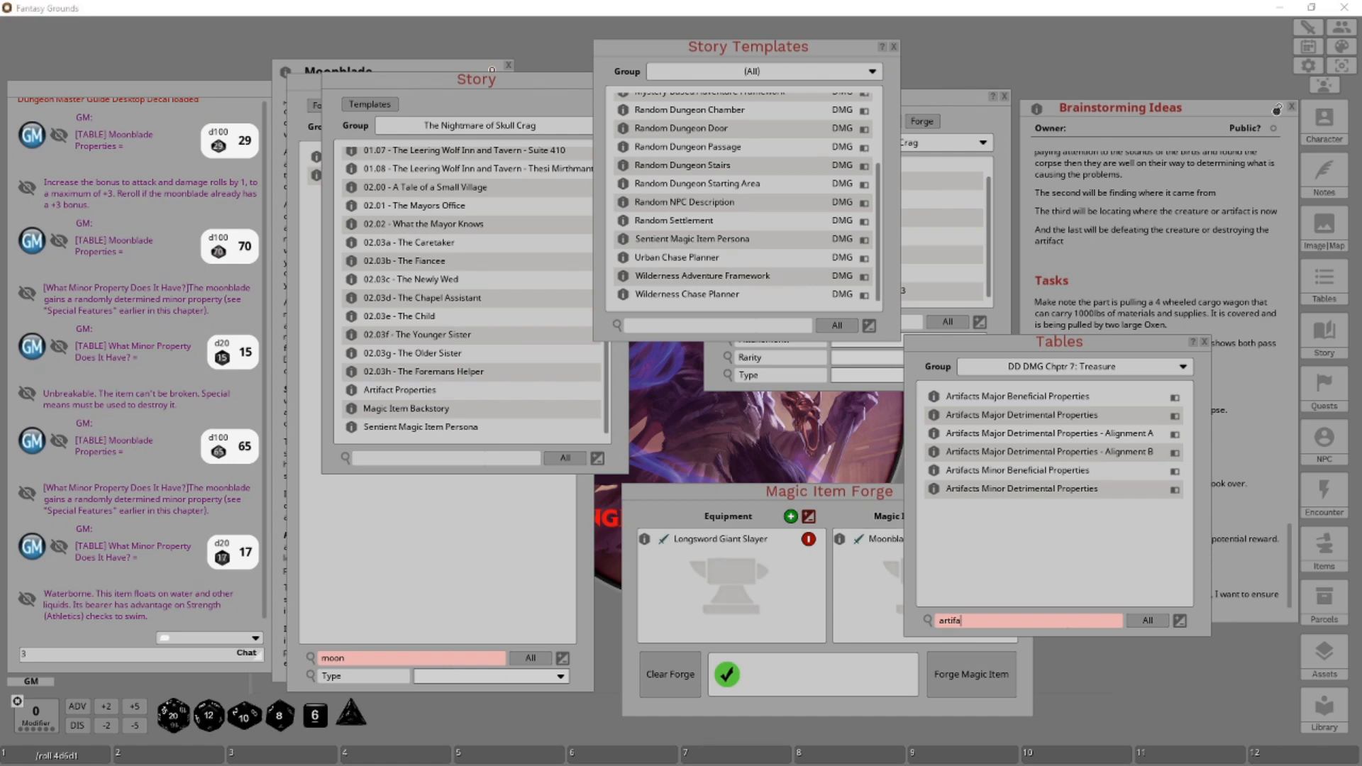
Delete the generated Artifact Properties, Magic Item Backstory and Sentient Magic Item Persona entries from the story list.
{"action": "left_click", "coordinate": [893, 47]}
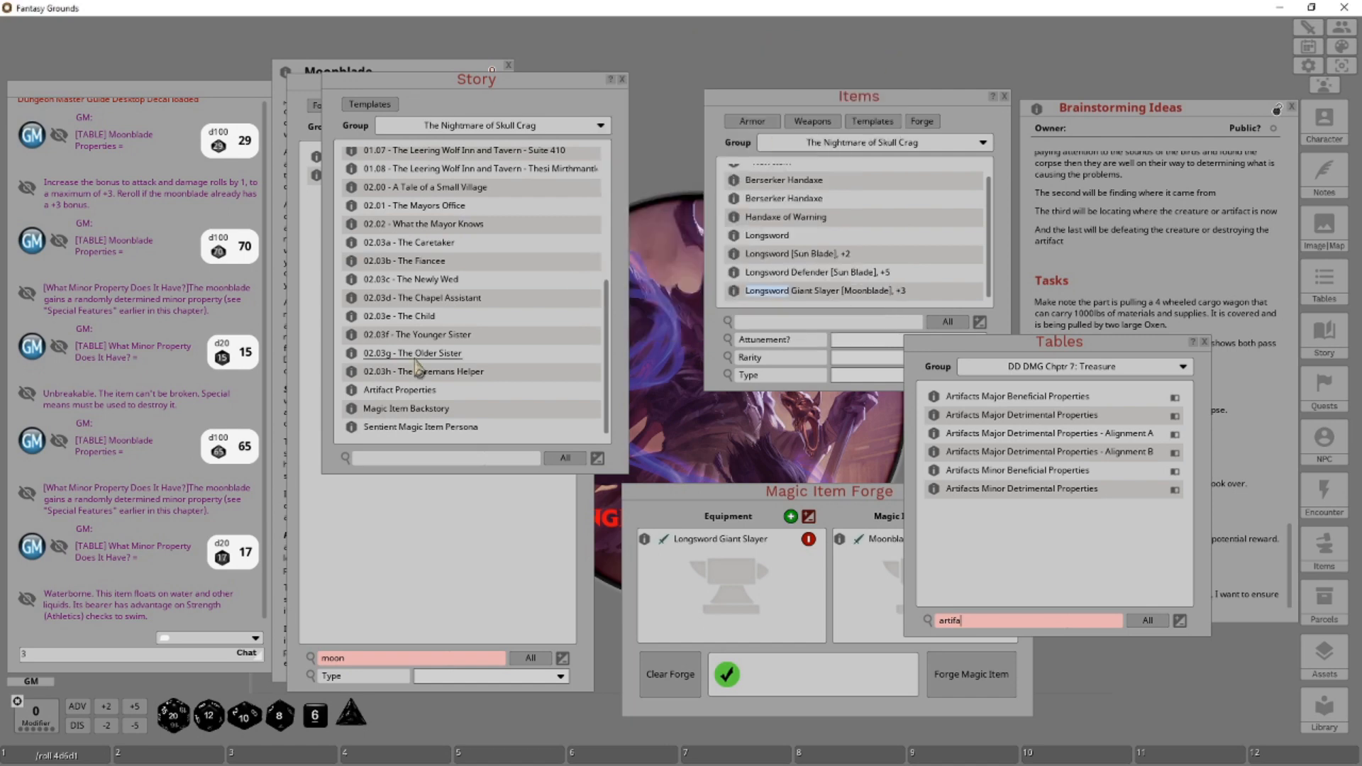
{"action": "right_click", "coordinate": [415, 394]}
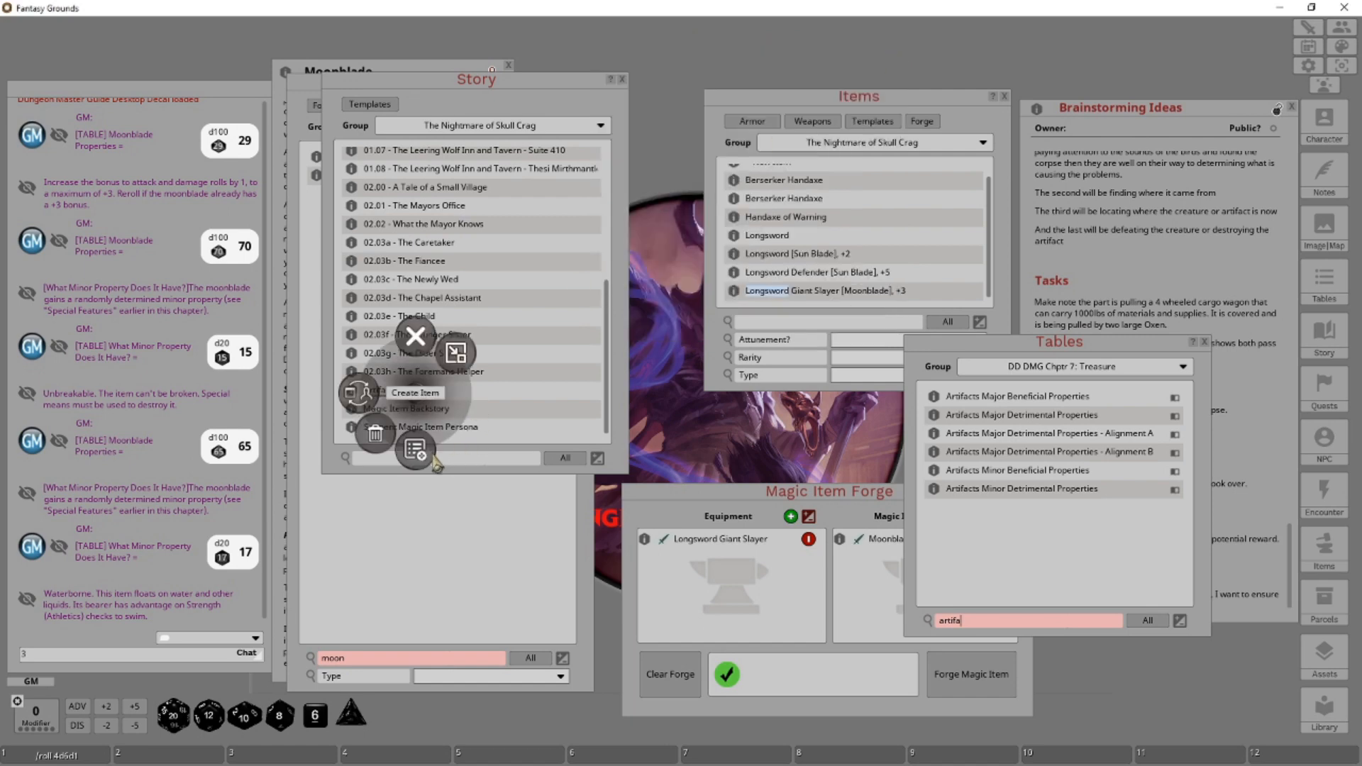
{"action": "left_click", "coordinate": [377, 444]}
{"action": "left_click", "coordinate": [322, 452]}
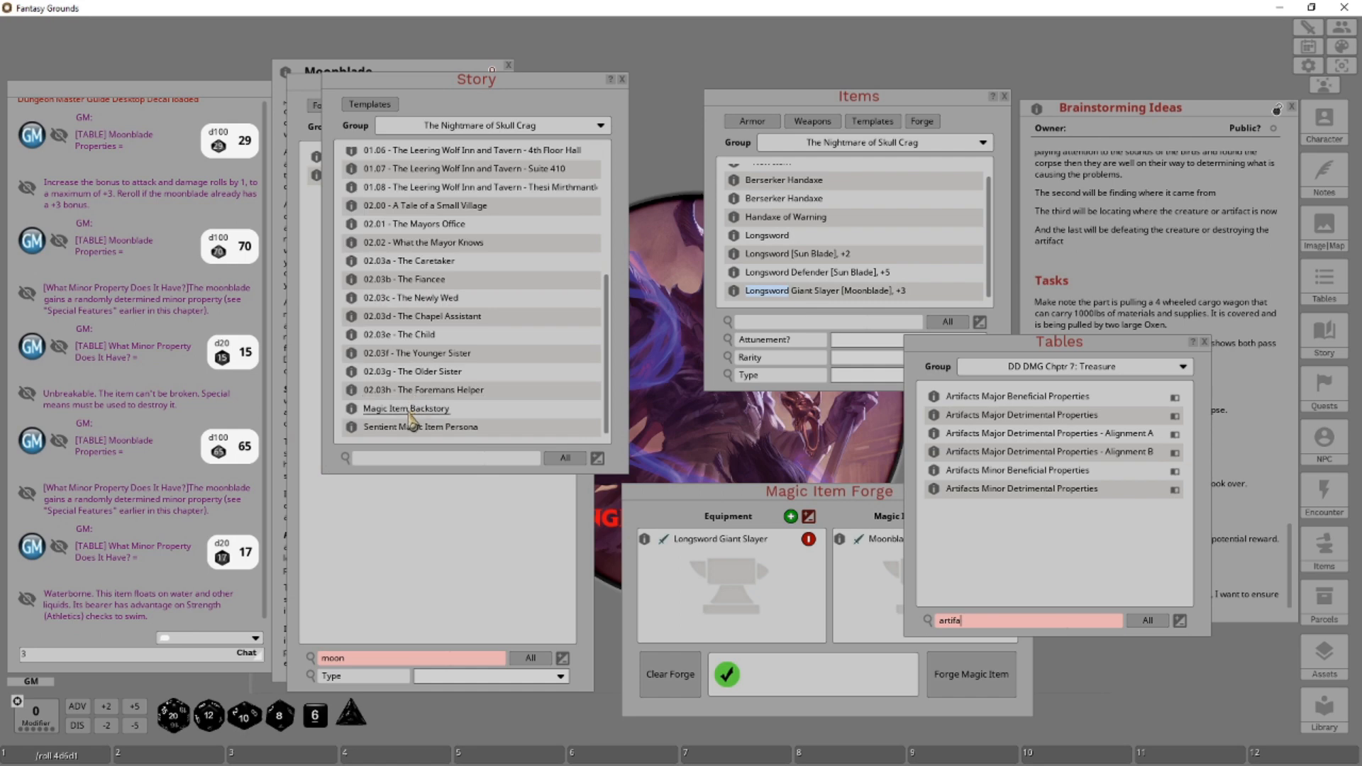
{"action": "right_click", "coordinate": [415, 403]}
{"action": "left_click", "coordinate": [363, 462]}
{"action": "left_click", "coordinate": [332, 468]}
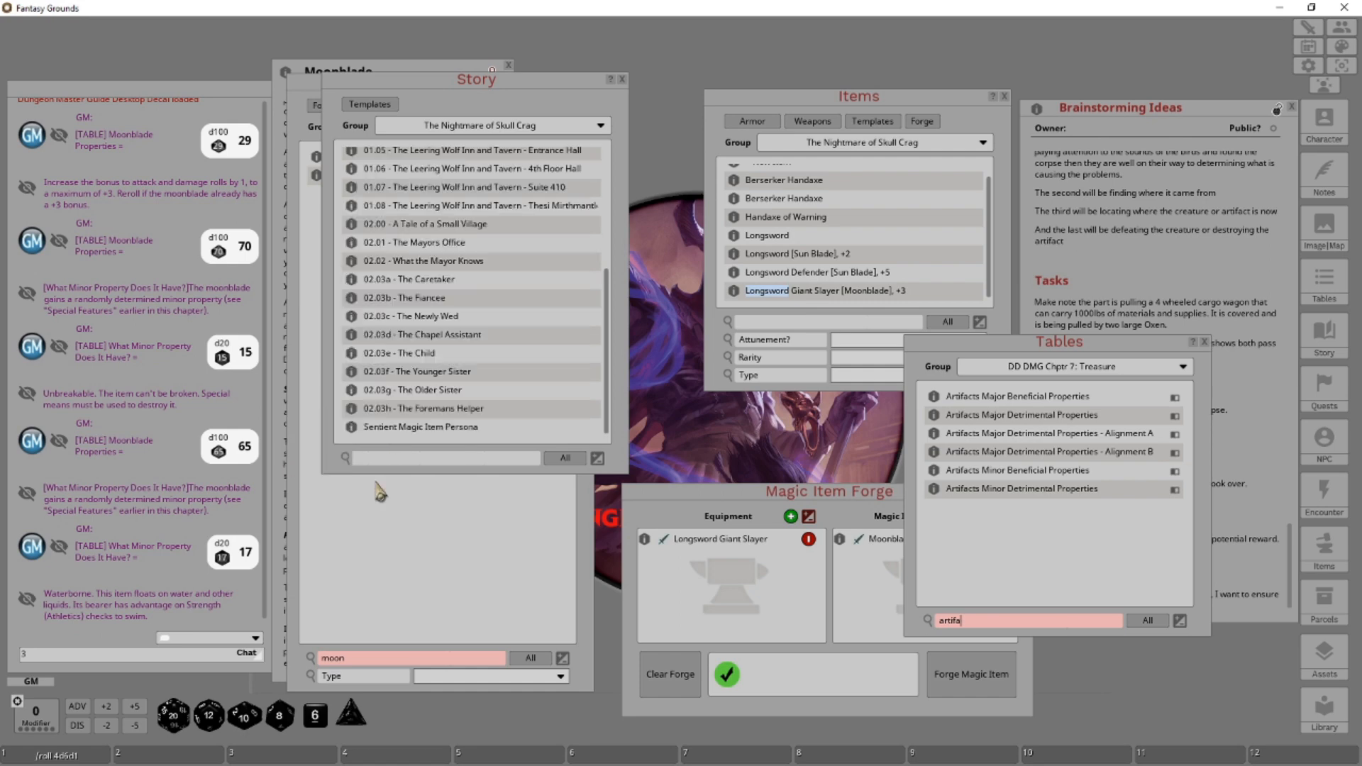
{"action": "right_click", "coordinate": [402, 426]}
{"action": "left_click", "coordinate": [364, 473]}
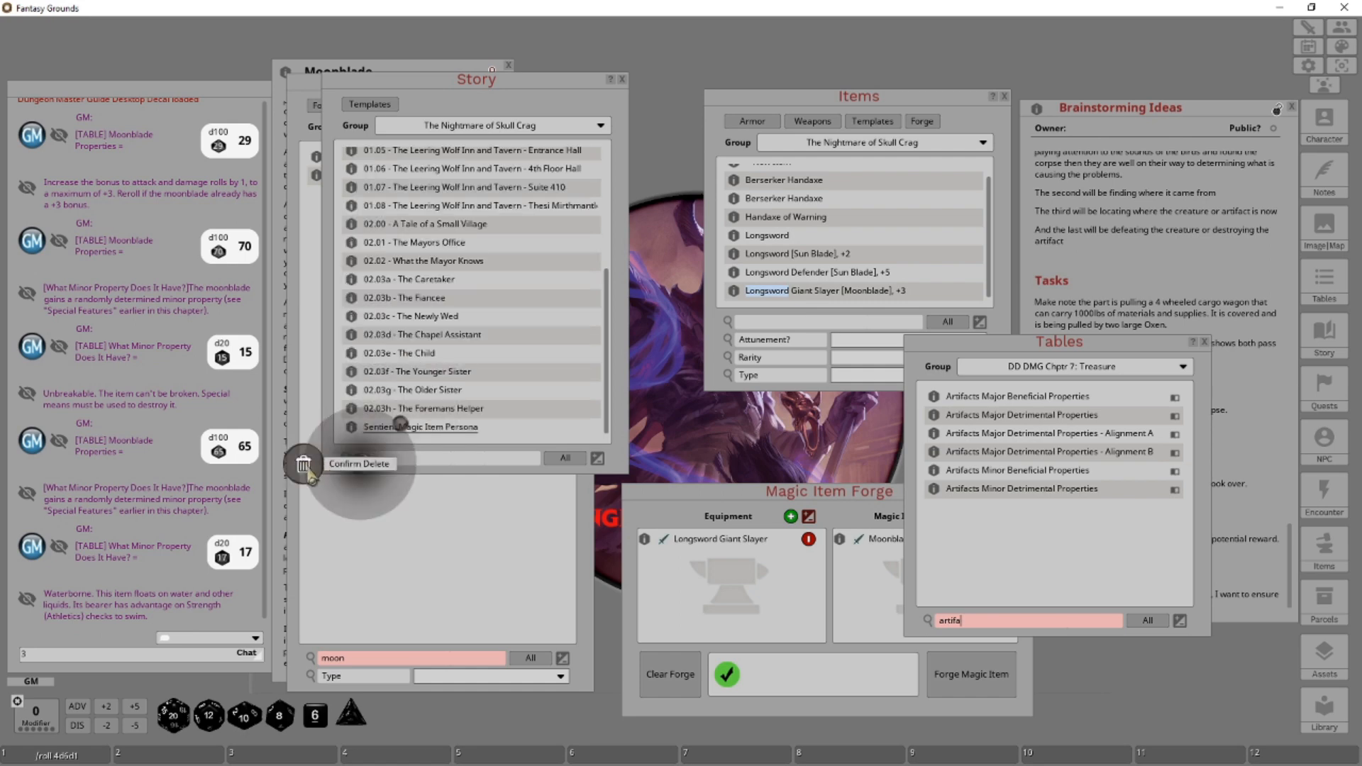
{"action": "left_click", "coordinate": [323, 475]}
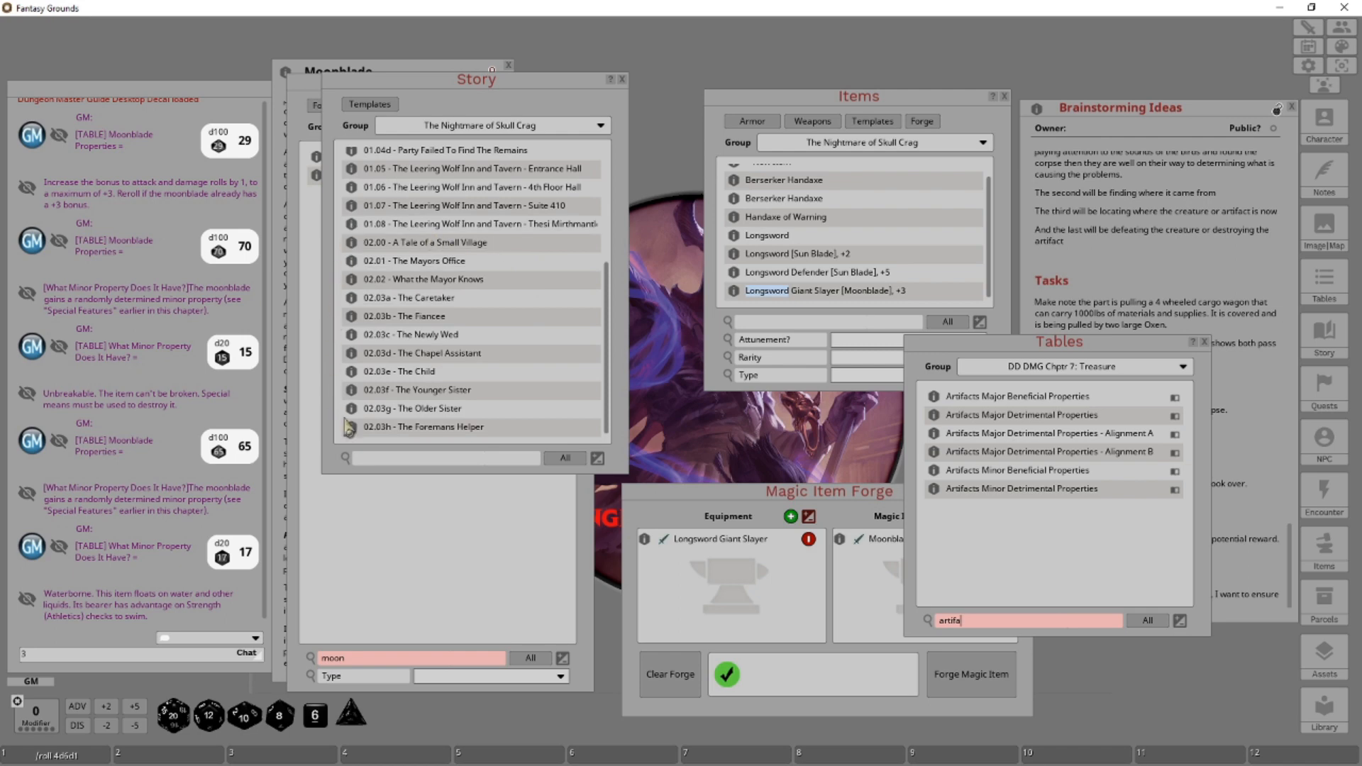
Close the story list, the item templates list and the open item record behind them.
{"action": "left_click", "coordinate": [622, 80]}
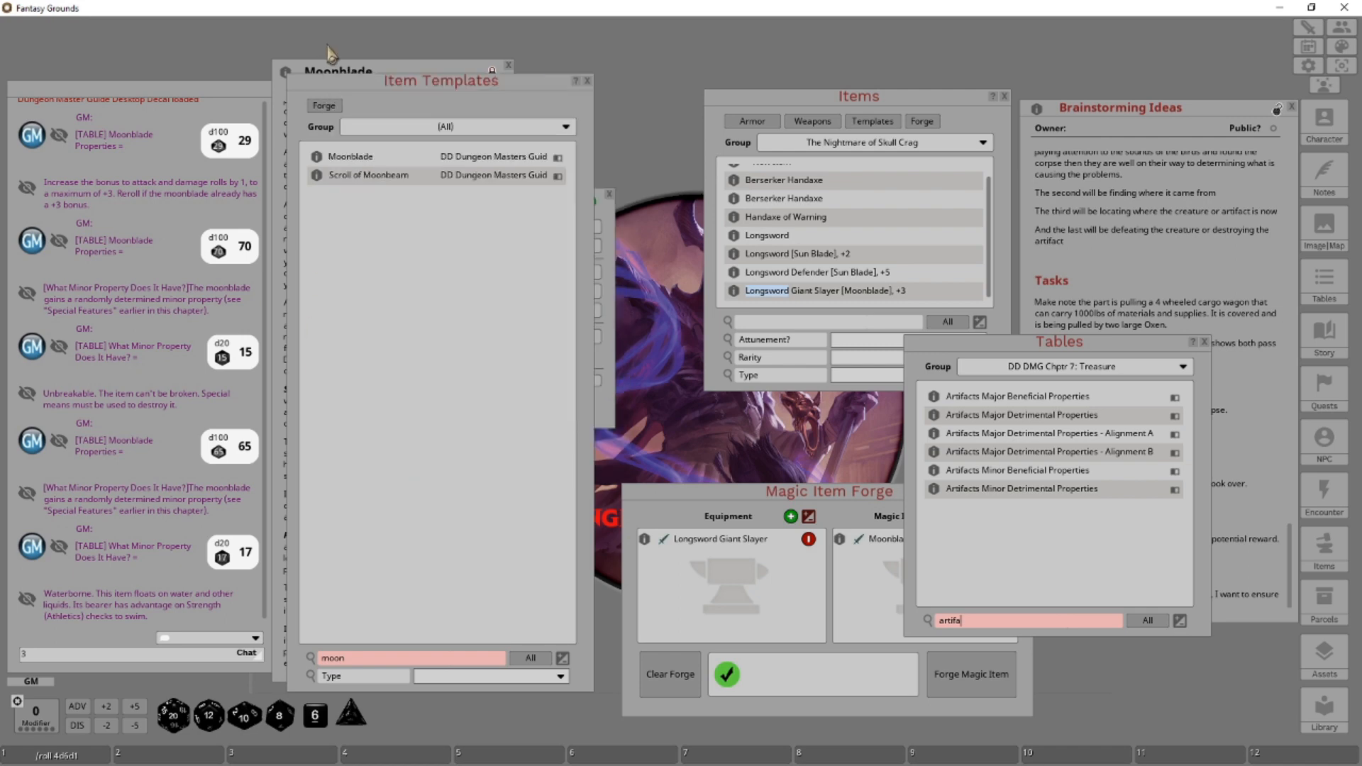
{"action": "left_click", "coordinate": [589, 83]}
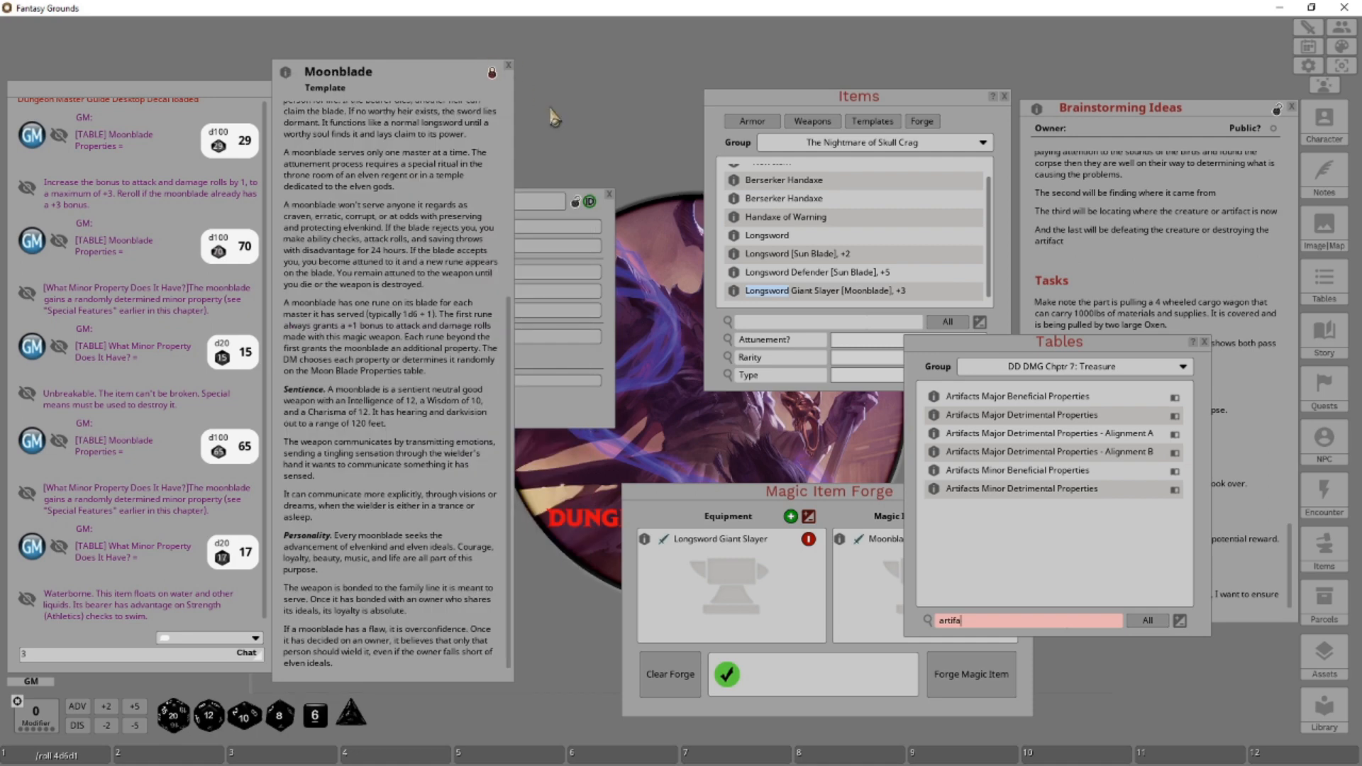
{"action": "left_click", "coordinate": [609, 195]}
Delete the blank new item, both Berserker Handaxes and the Handaxe of Warning from The Nightmare of Skull Crag group.
{"action": "scroll", "coordinate": [792, 227], "scroll_direction": "up", "scroll_amount": 1}
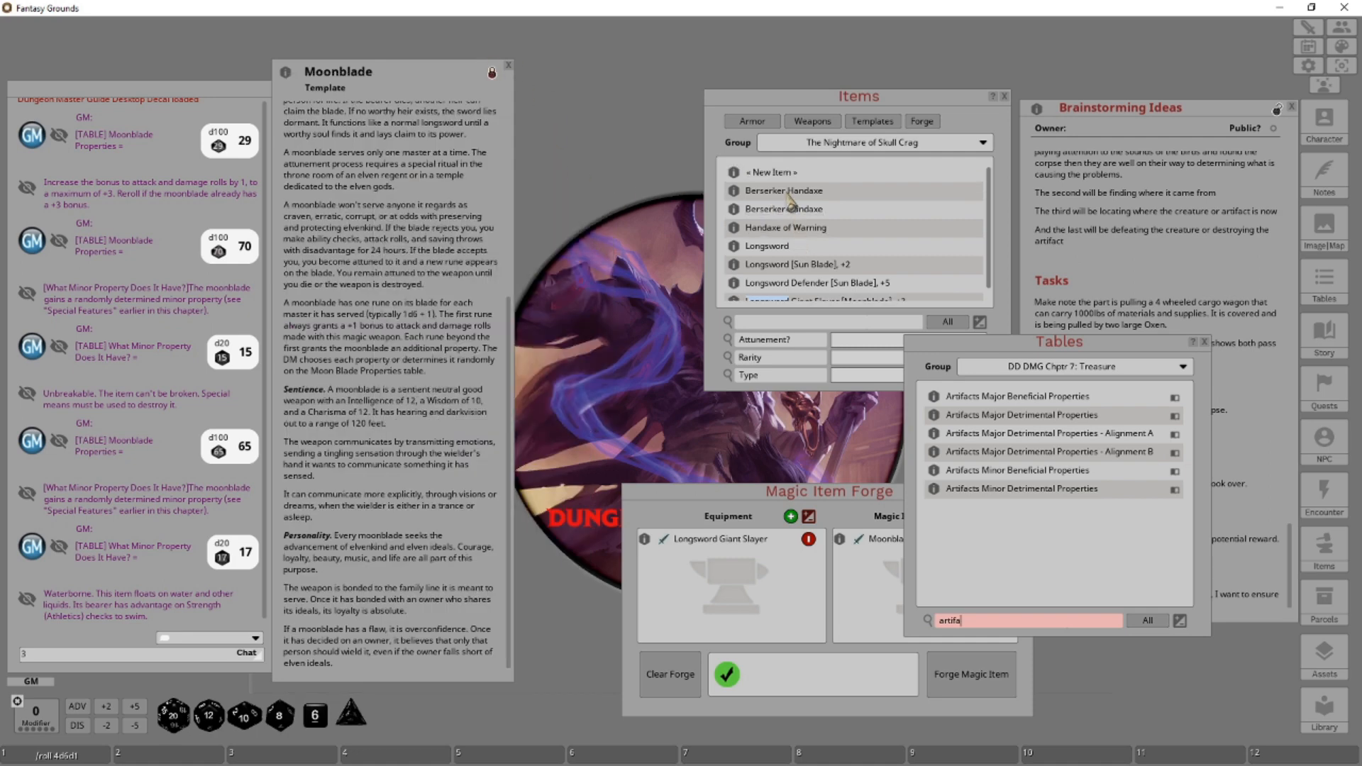
{"action": "right_click", "coordinate": [763, 177]}
{"action": "left_click", "coordinate": [763, 228]}
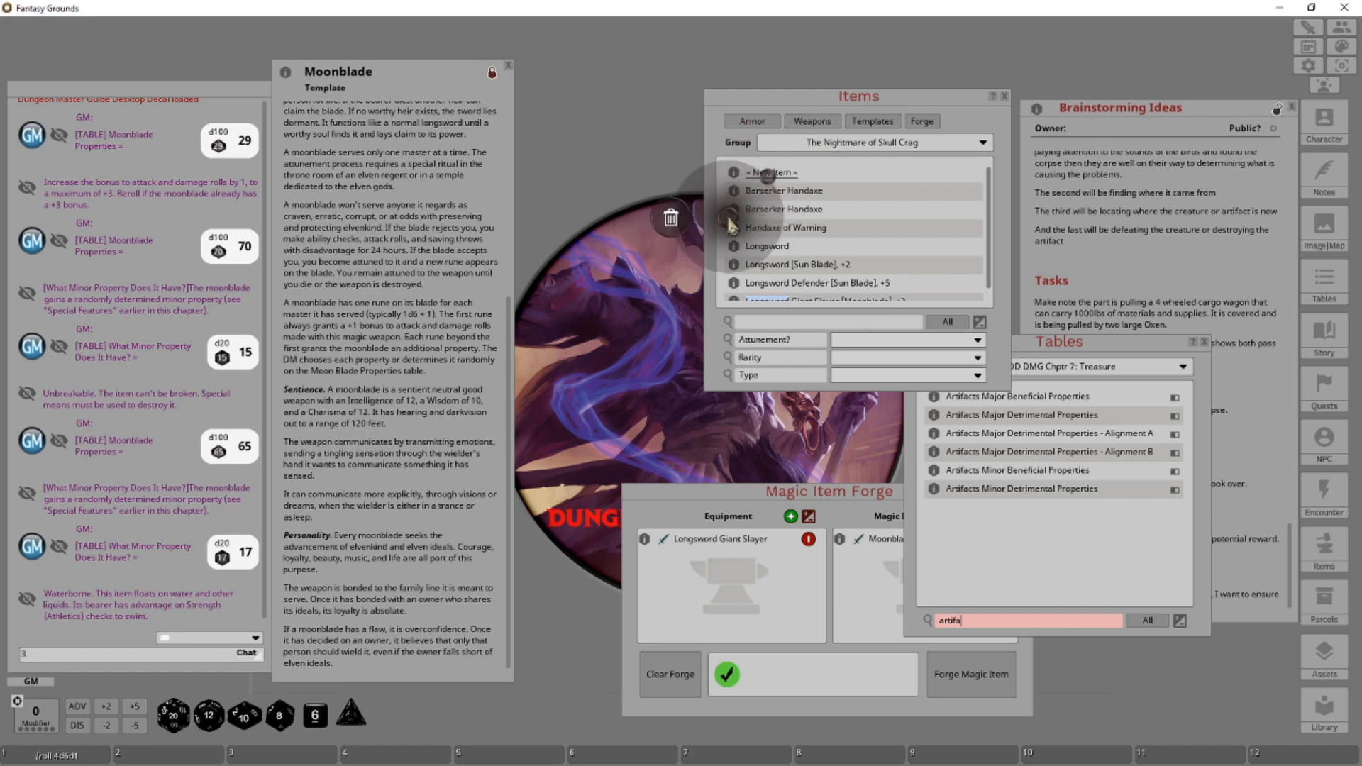
{"action": "left_click", "coordinate": [670, 217]}
{"action": "right_click", "coordinate": [788, 172]}
{"action": "left_click", "coordinate": [783, 222]}
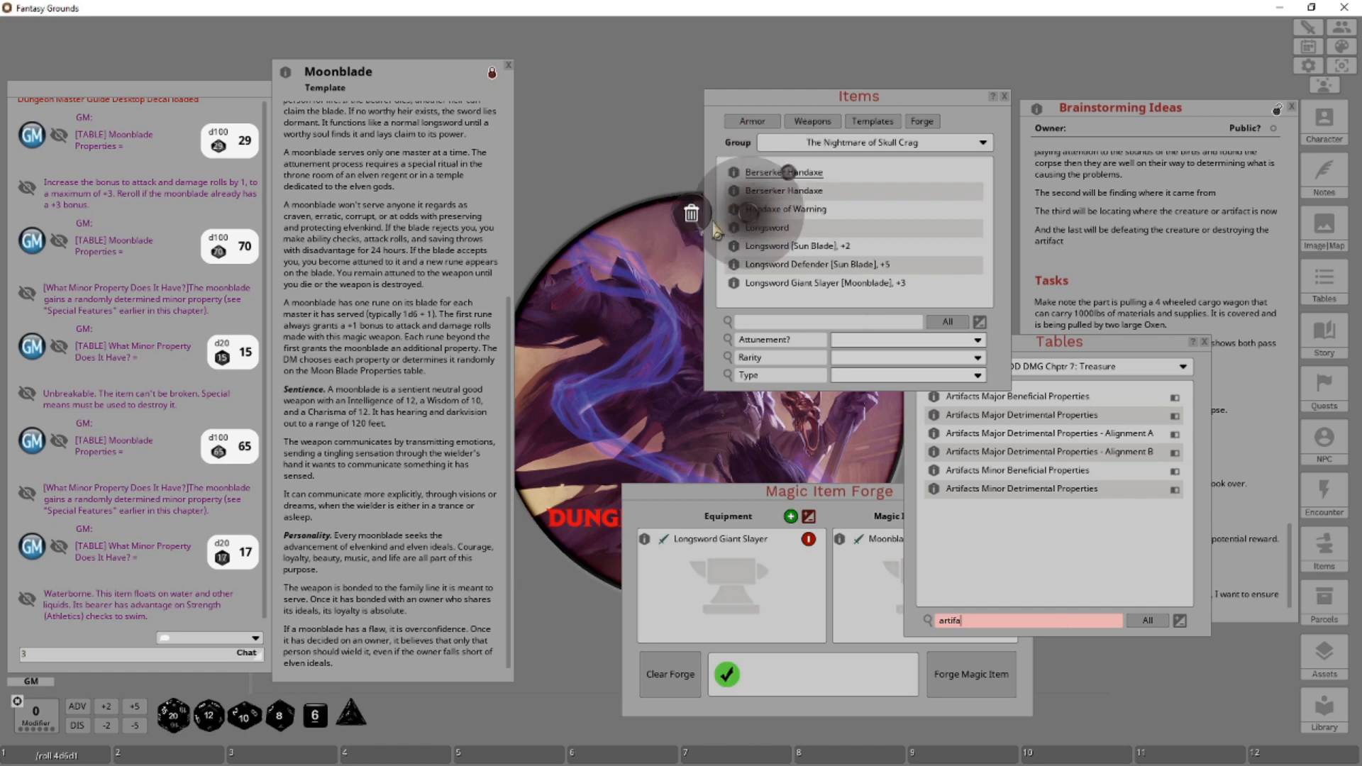
{"action": "left_click", "coordinate": [709, 215]}
{"action": "right_click", "coordinate": [784, 174]}
{"action": "left_click", "coordinate": [750, 217]}
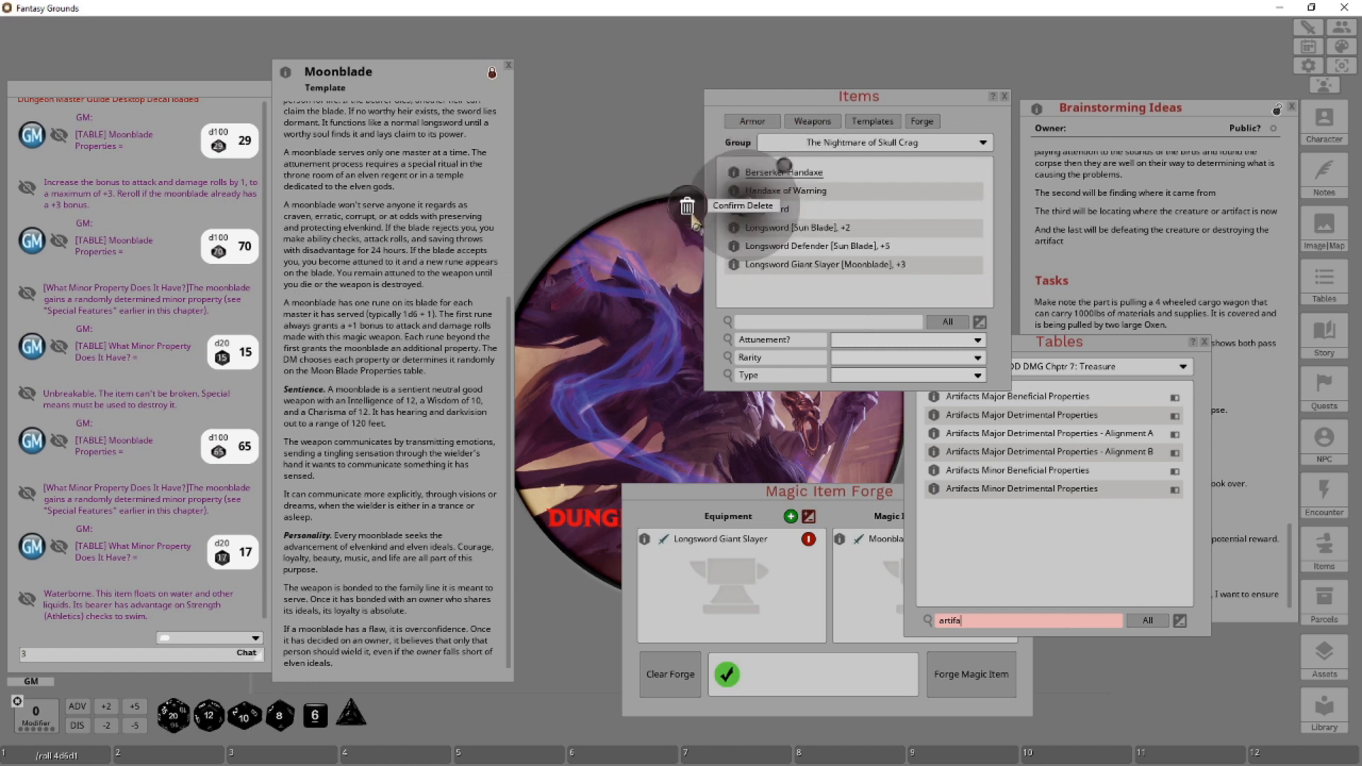
{"action": "left_click", "coordinate": [695, 216]}
{"action": "right_click", "coordinate": [778, 177]}
{"action": "left_click", "coordinate": [757, 215]}
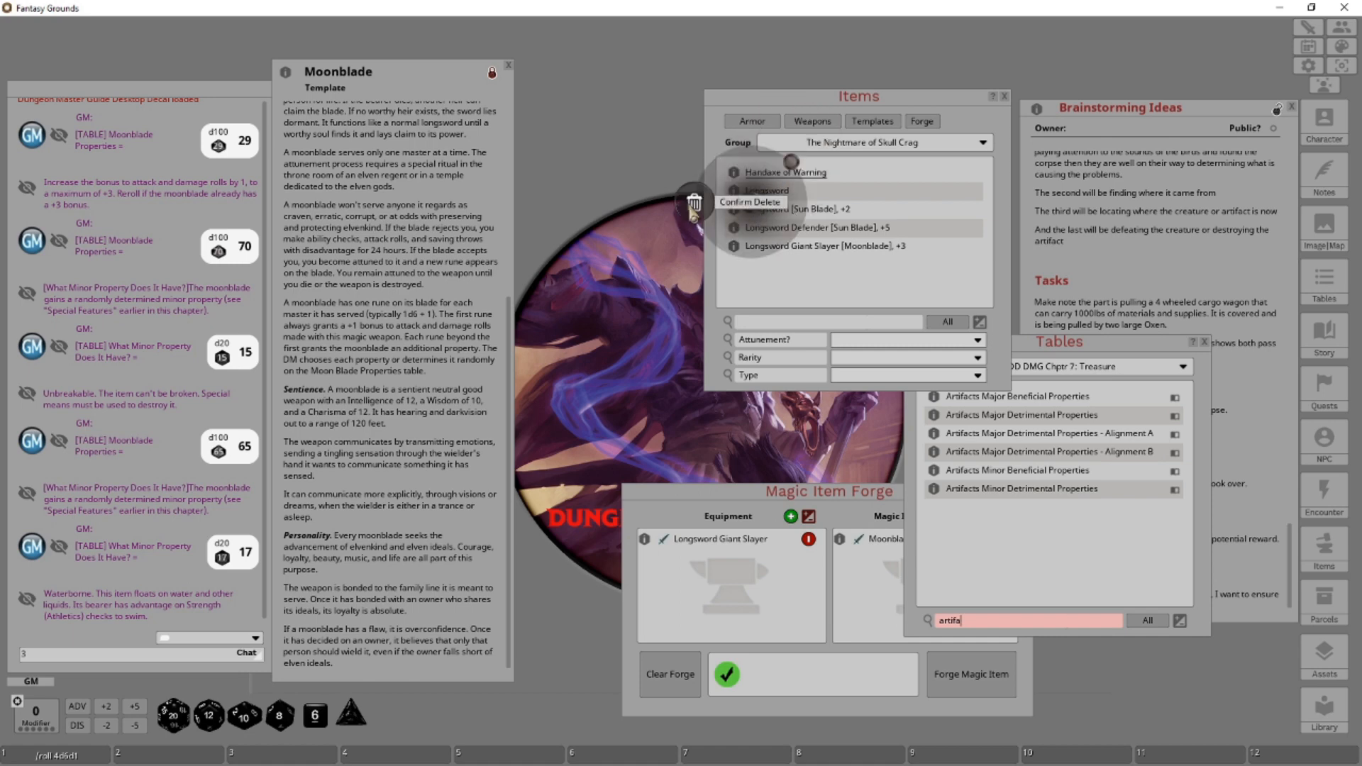
{"action": "left_click", "coordinate": [695, 216]}
Delete the plain Longsword and the Sun Blade, Defender and Giant Slayer longswords from The Nightmare of Skull Crag group.
{"action": "right_click", "coordinate": [778, 174]}
{"action": "left_click", "coordinate": [750, 217]}
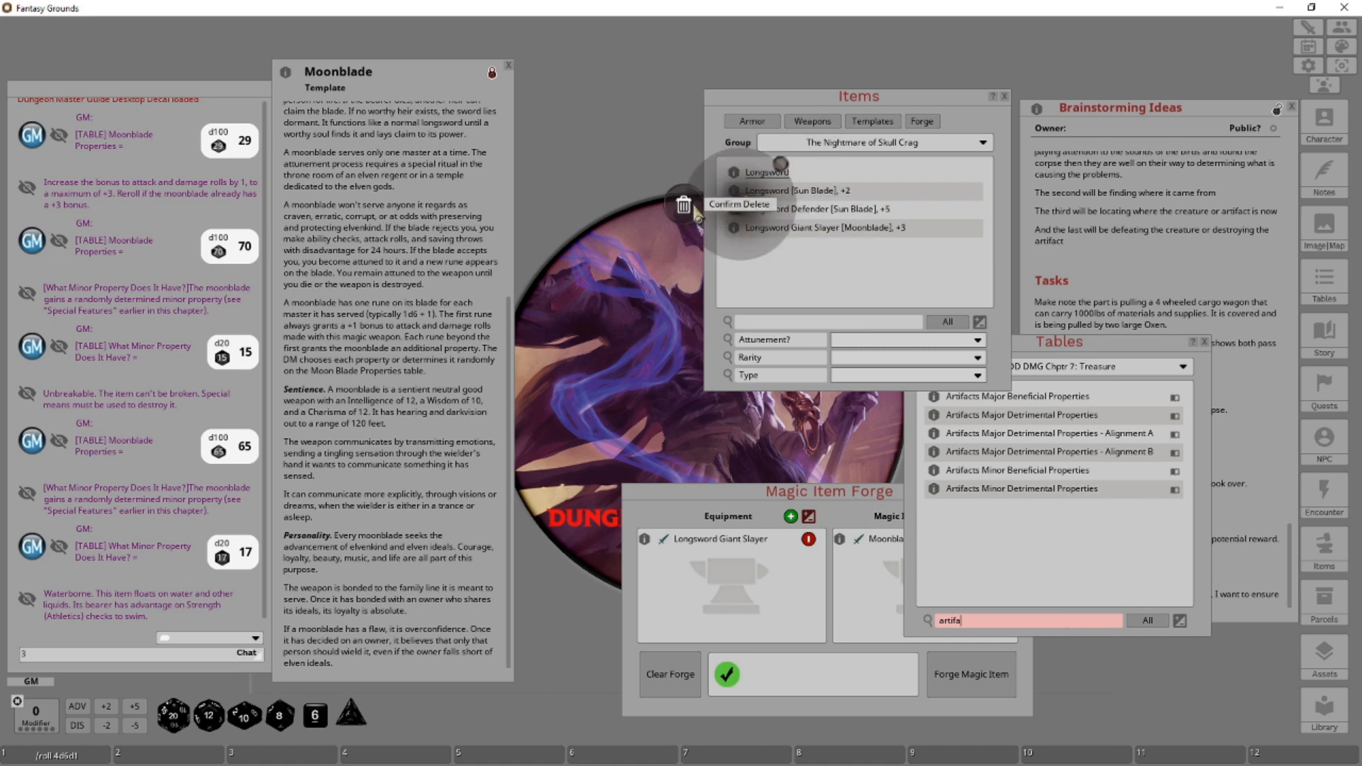
{"action": "left_click", "coordinate": [695, 216]}
{"action": "right_click", "coordinate": [781, 174]}
{"action": "left_click", "coordinate": [757, 214]}
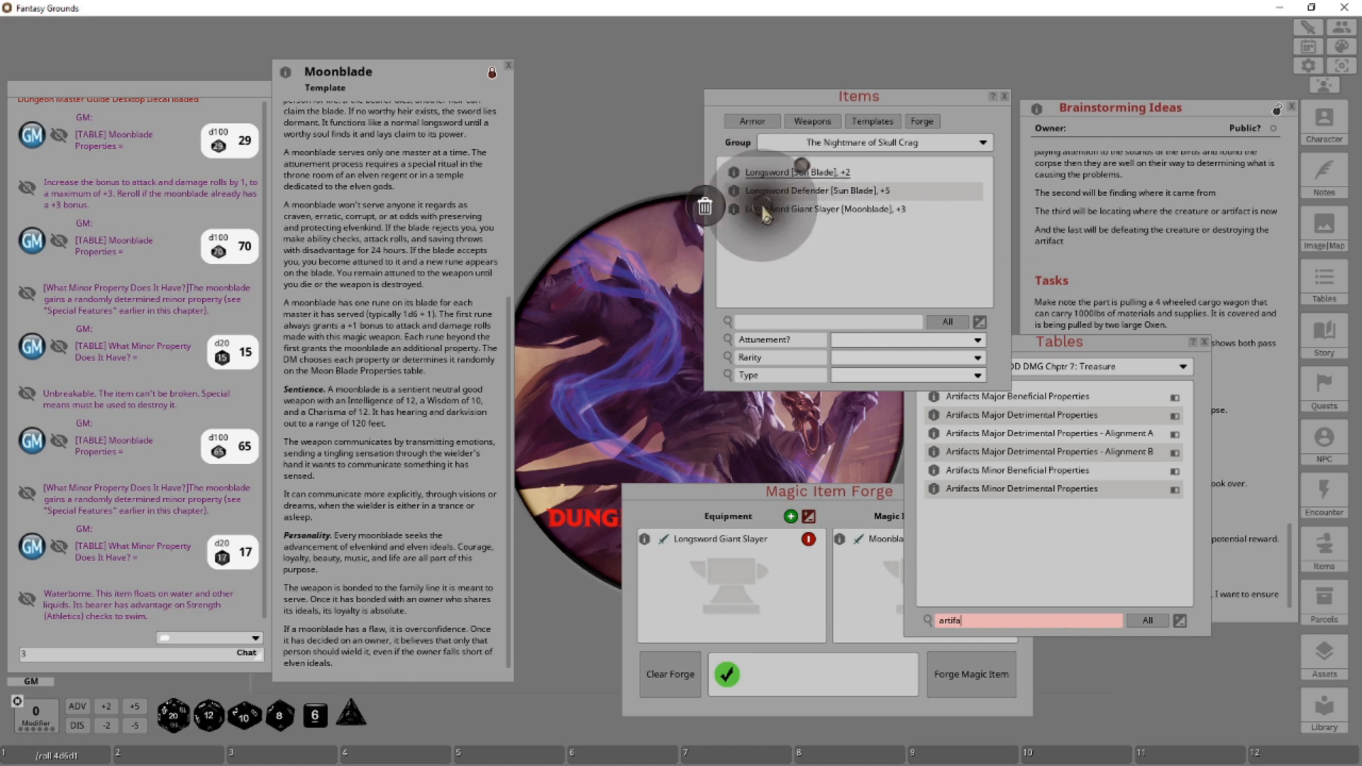
{"action": "left_click", "coordinate": [706, 209]}
{"action": "right_click", "coordinate": [780, 174]}
{"action": "left_click", "coordinate": [757, 214]}
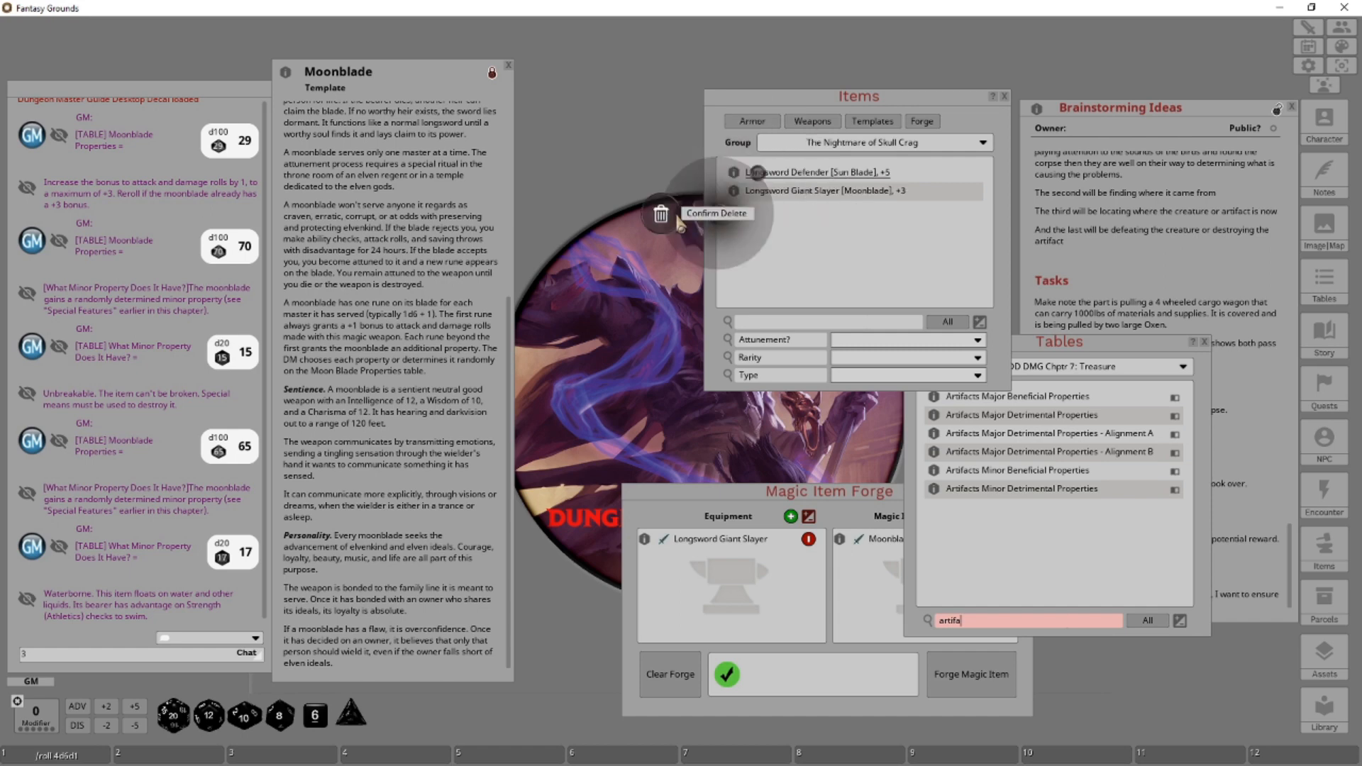
{"action": "left_click", "coordinate": [706, 209]}
{"action": "right_click", "coordinate": [765, 178]}
{"action": "left_click", "coordinate": [745, 213]}
{"action": "left_click", "coordinate": [687, 210]}
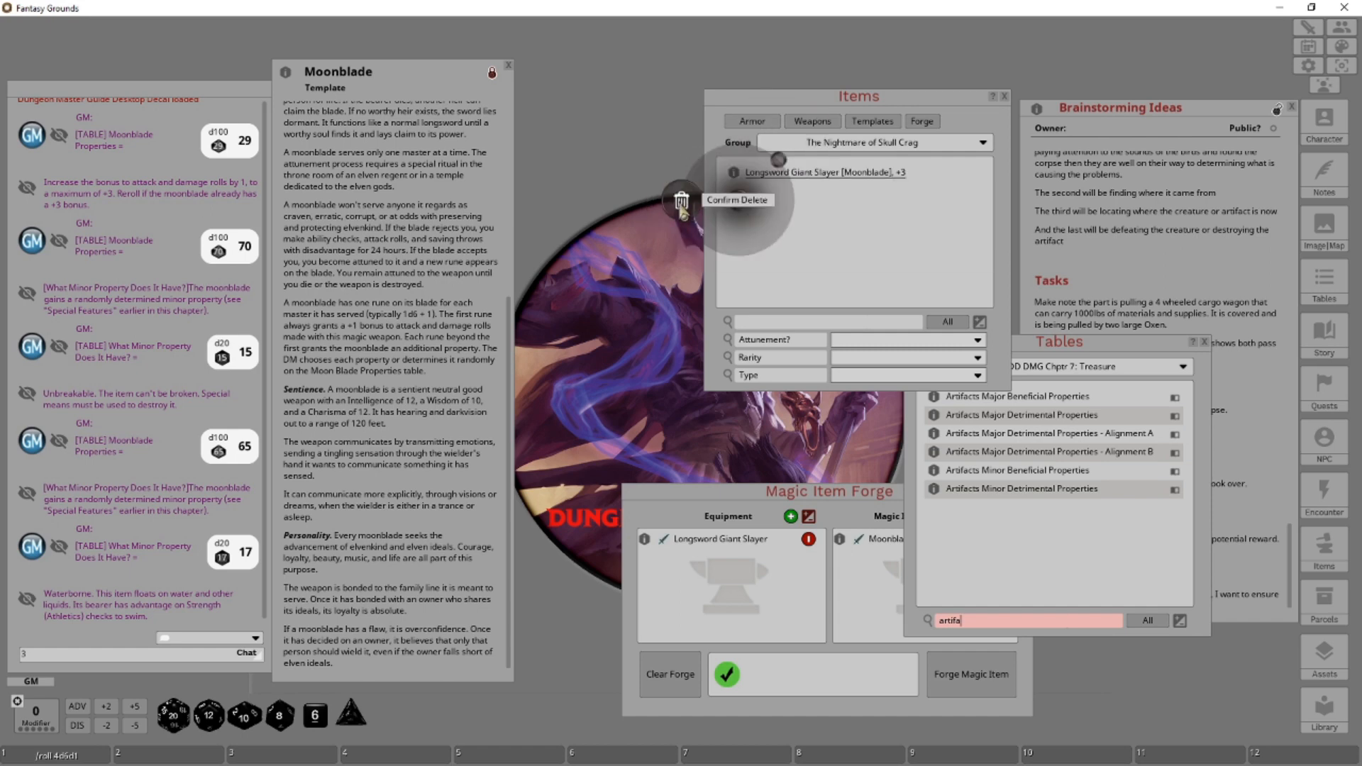
Close the tables list, the Magic Item Forge and the Moonblade template.
{"action": "left_click", "coordinate": [1203, 342]}
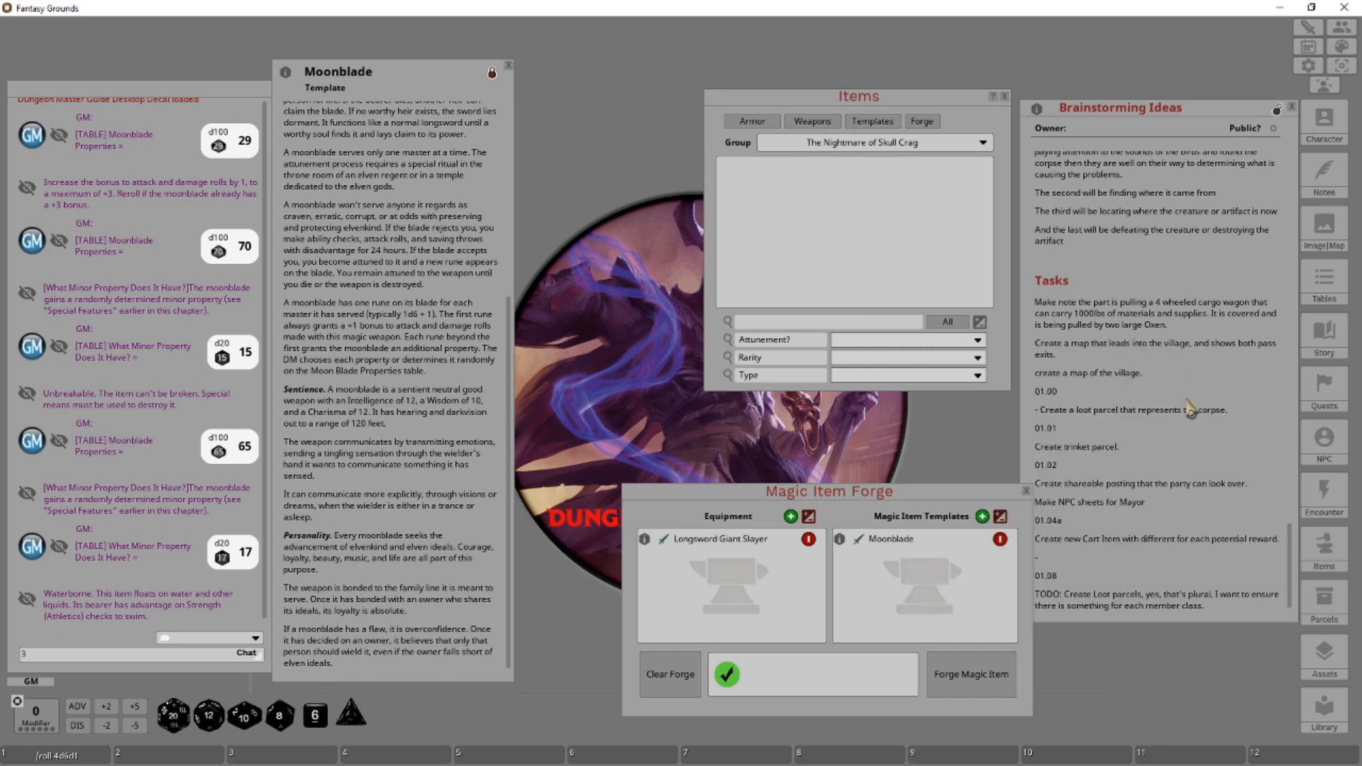
{"action": "left_click", "coordinate": [1026, 491]}
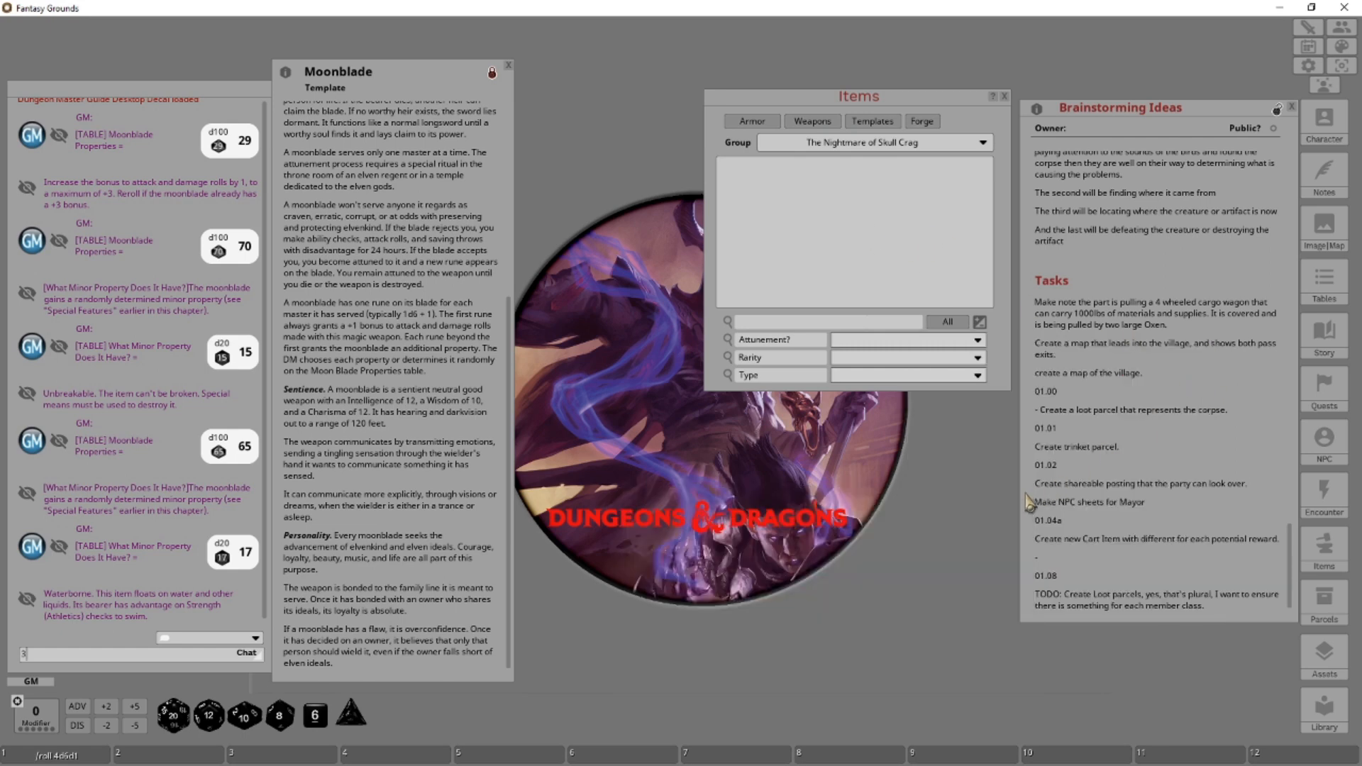
{"action": "left_click", "coordinate": [507, 66]}
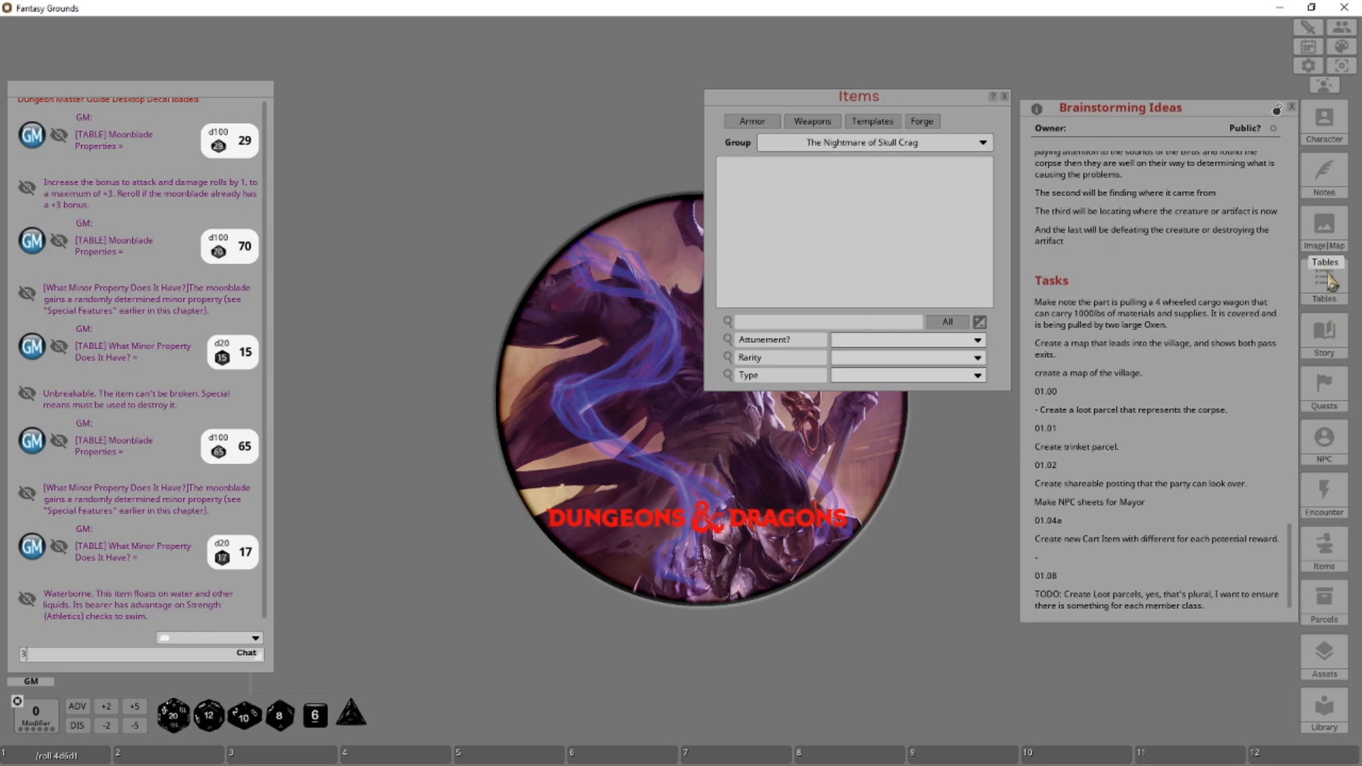
Show items from all groups, search for "cart" and open the Cart record beside the list.
{"action": "left_click", "coordinate": [1325, 566]}
{"action": "left_click", "coordinate": [1325, 566]}
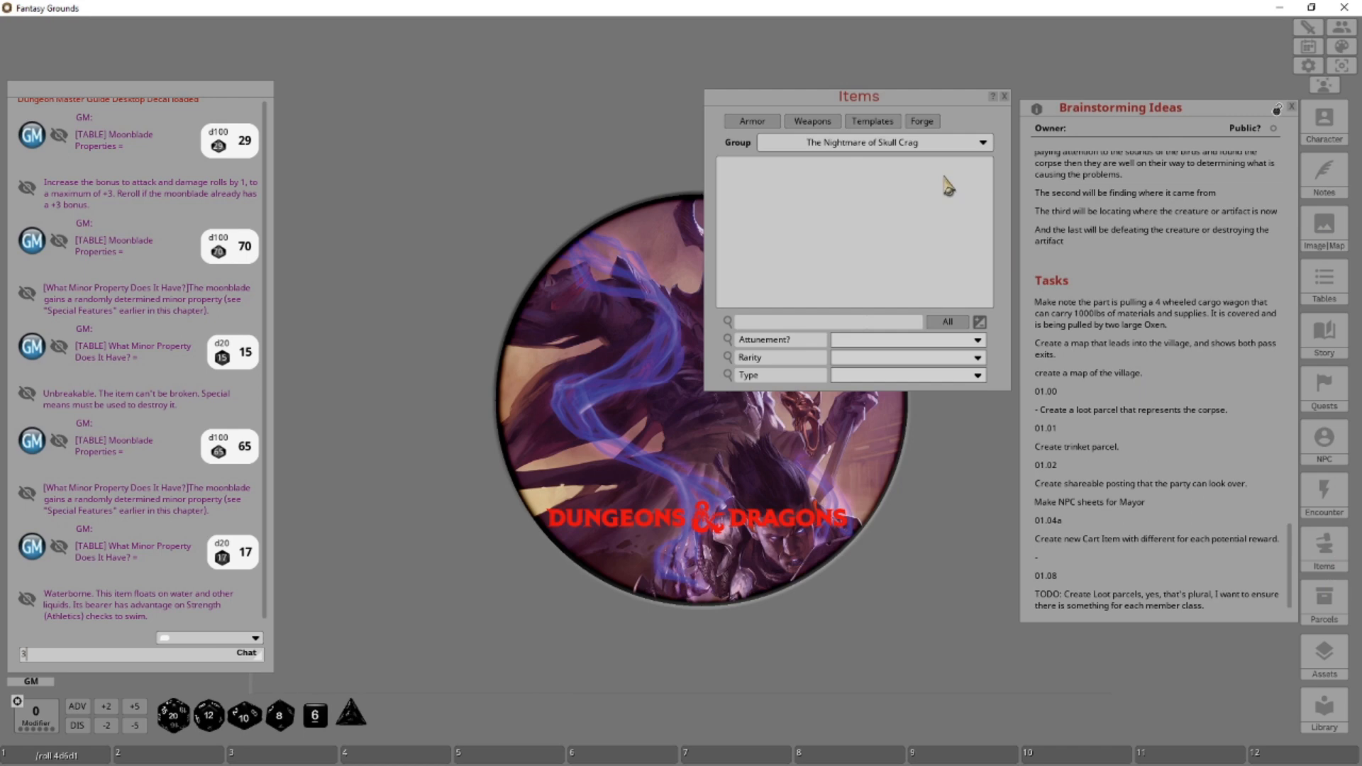
{"action": "left_click", "coordinate": [982, 142]}
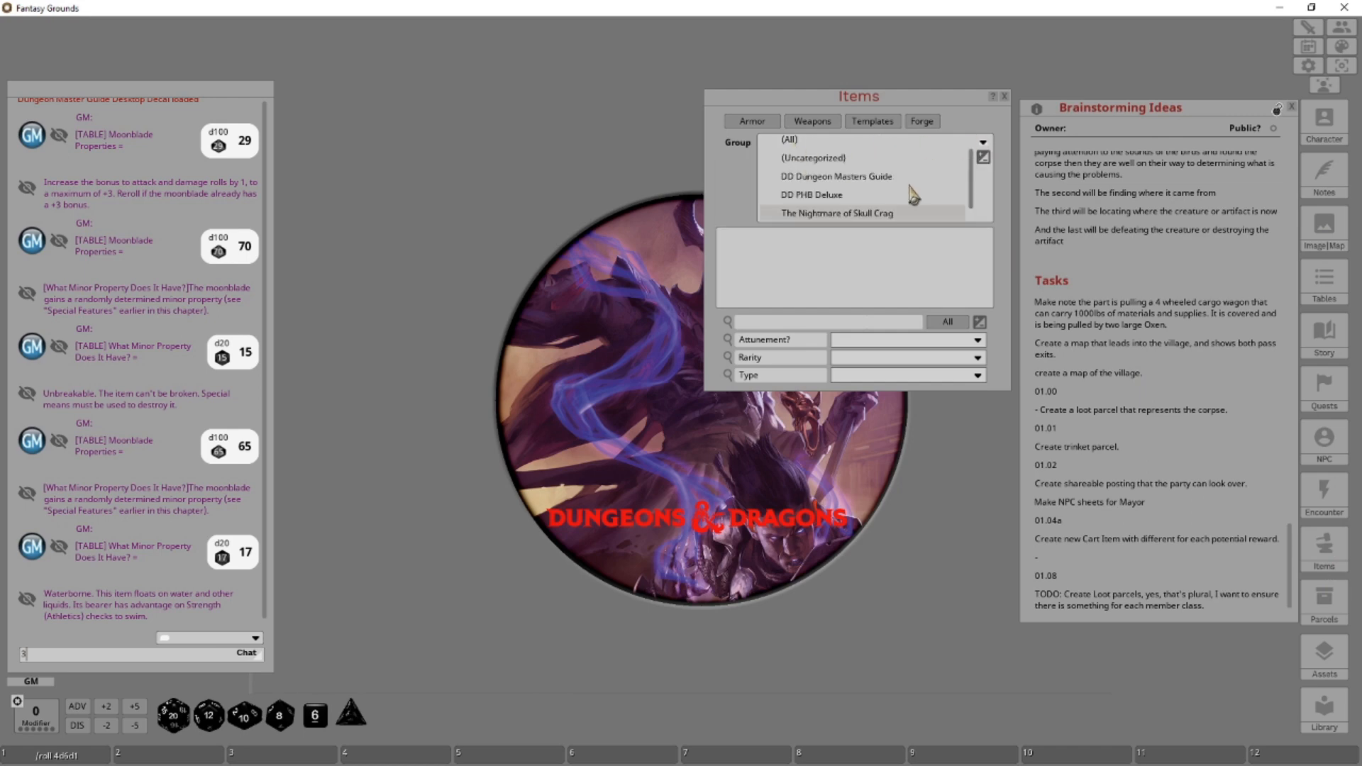
{"action": "left_click", "coordinate": [821, 139]}
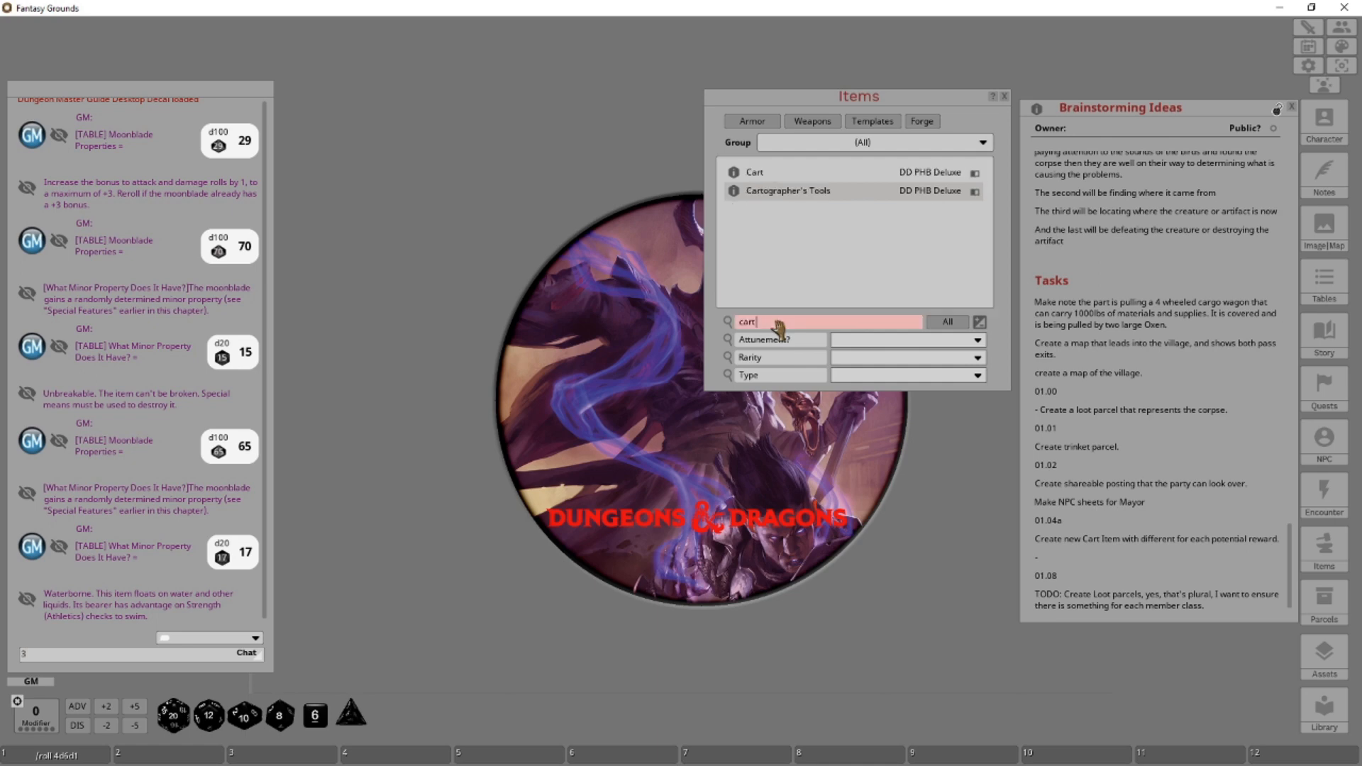
{"action": "left_click", "coordinate": [753, 173]}
{"action": "left_click_drag", "start_coordinate": [688, 270], "coordinate": [436, 115]}
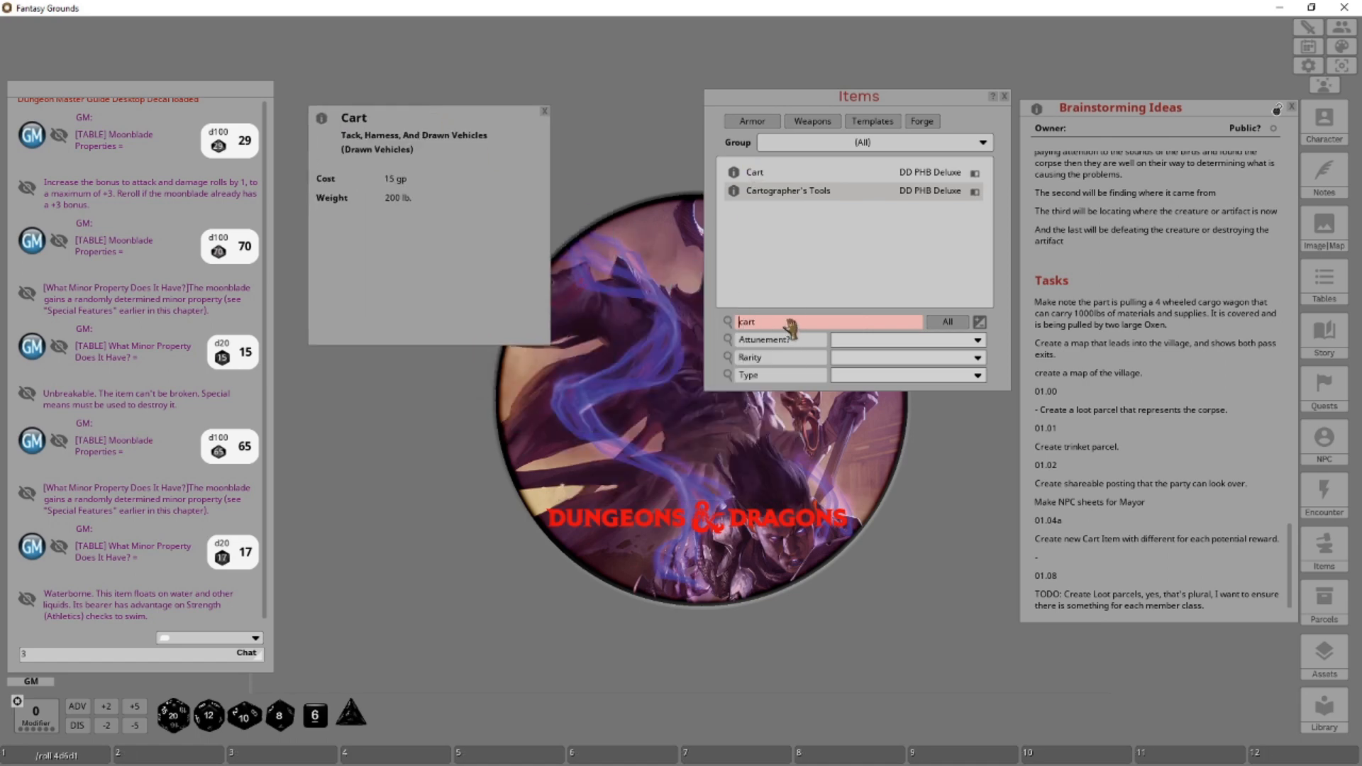
Search the items for "wago" and open the Wagon record below the Cart record.
{"action": "key", "text": "Delete"}
{"action": "key", "text": "Delete"}
{"action": "key", "text": "Delete"}
{"action": "key", "text": "Delete"}
{"action": "type", "text": "wago"}
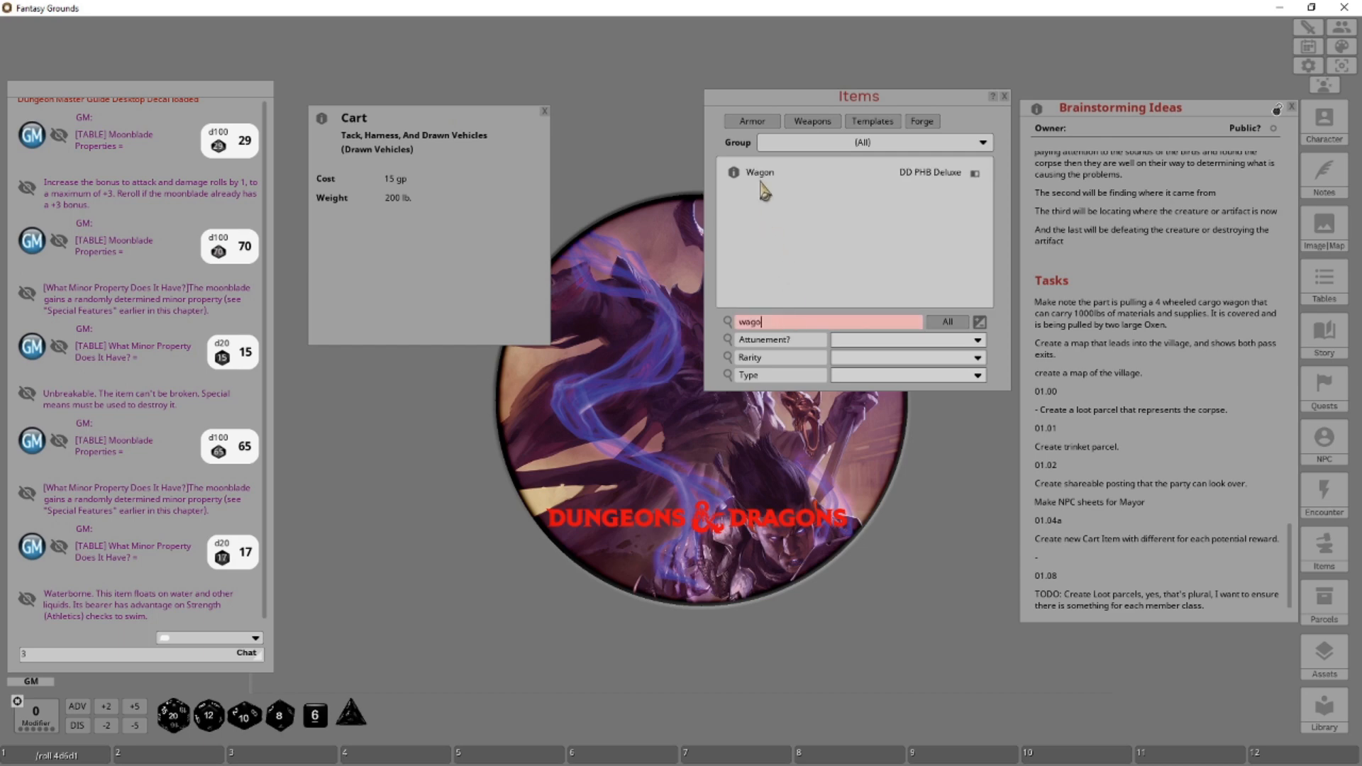
{"action": "left_click_drag", "start_coordinate": [763, 188], "coordinate": [461, 481]}
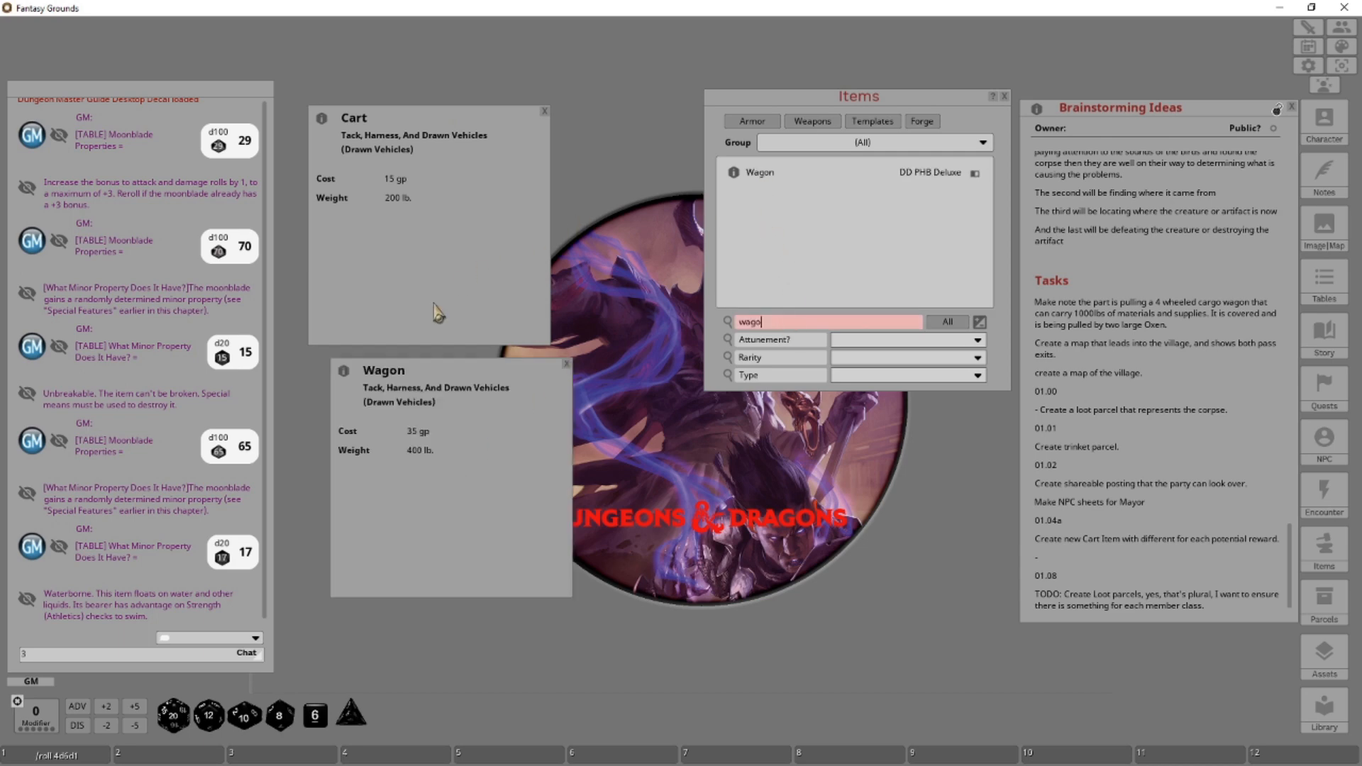
Copy the Wagon into The Nightmare of Skull Crag group, closing the Cart and original Wagon records.
{"action": "left_click", "coordinate": [544, 111]}
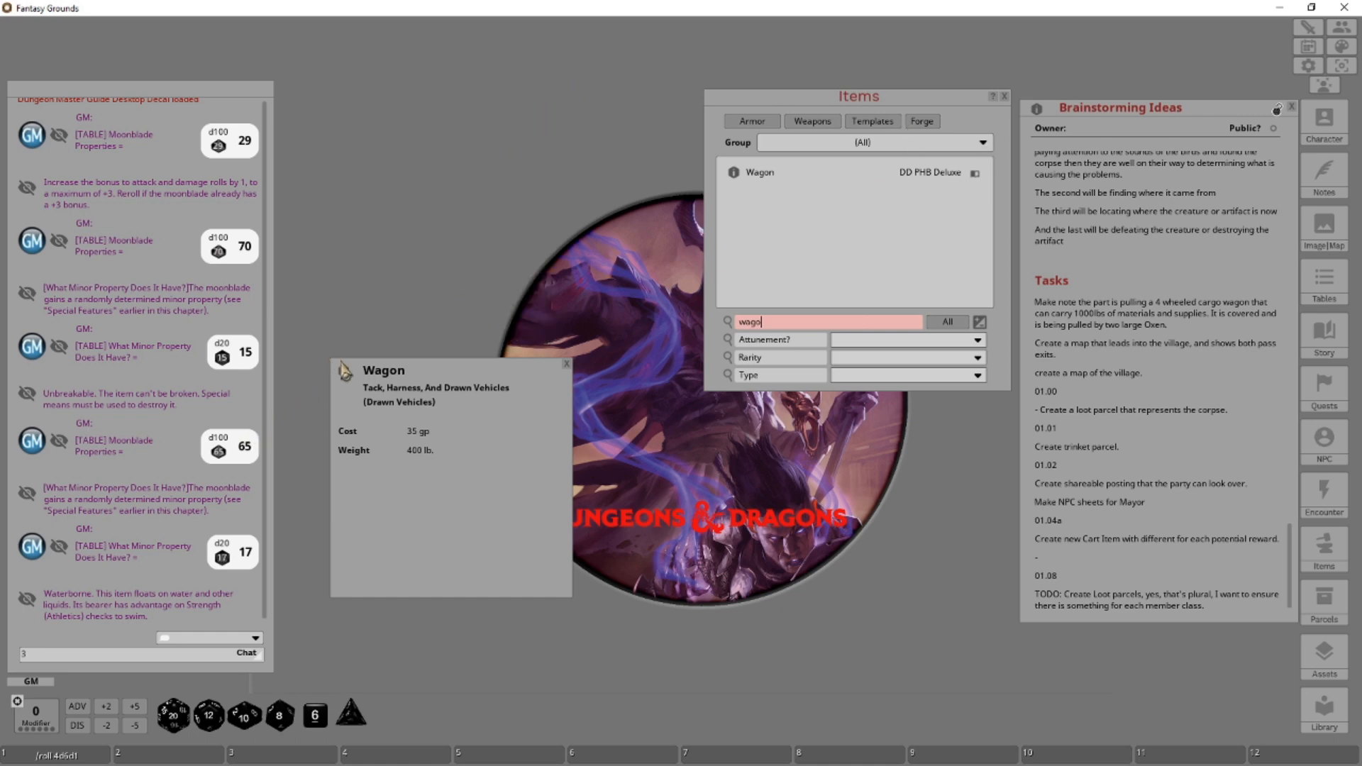
{"action": "left_click", "coordinate": [983, 143]}
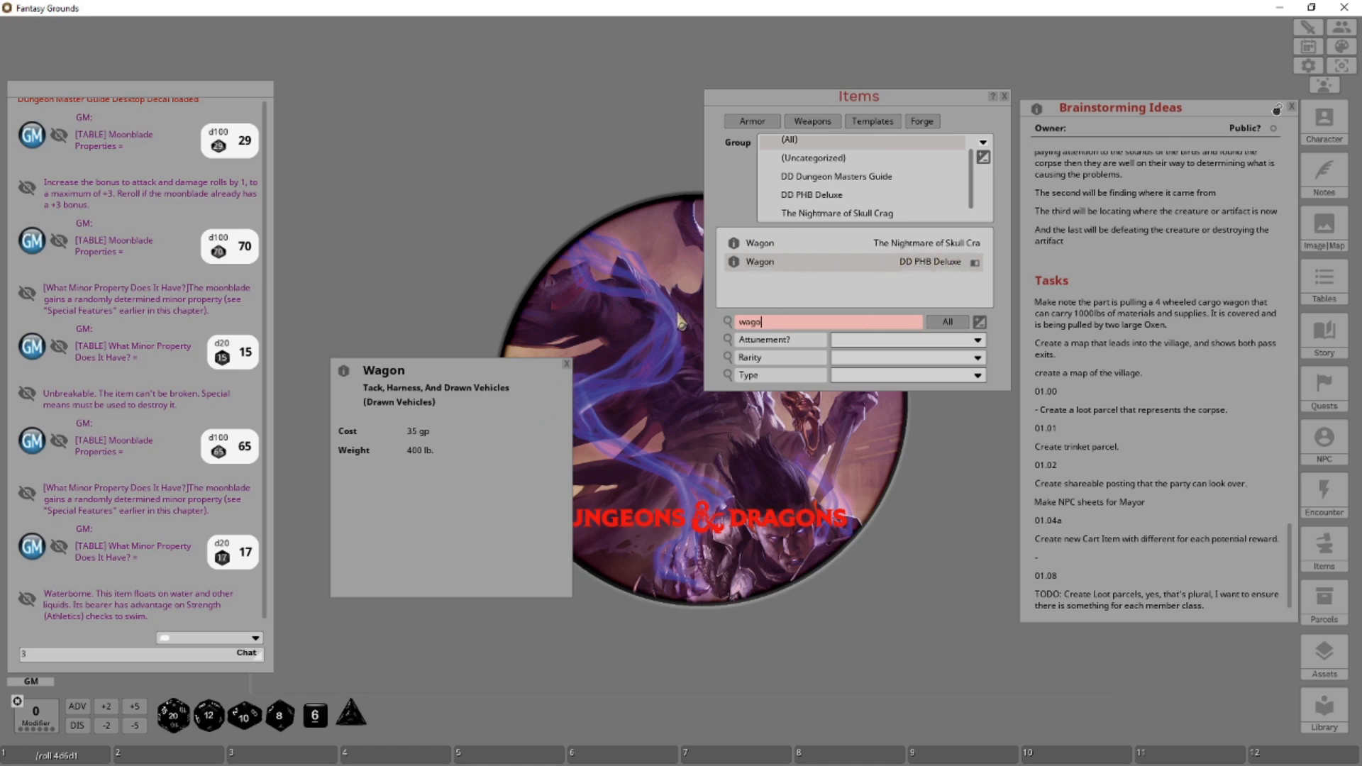
{"action": "left_click", "coordinate": [566, 364]}
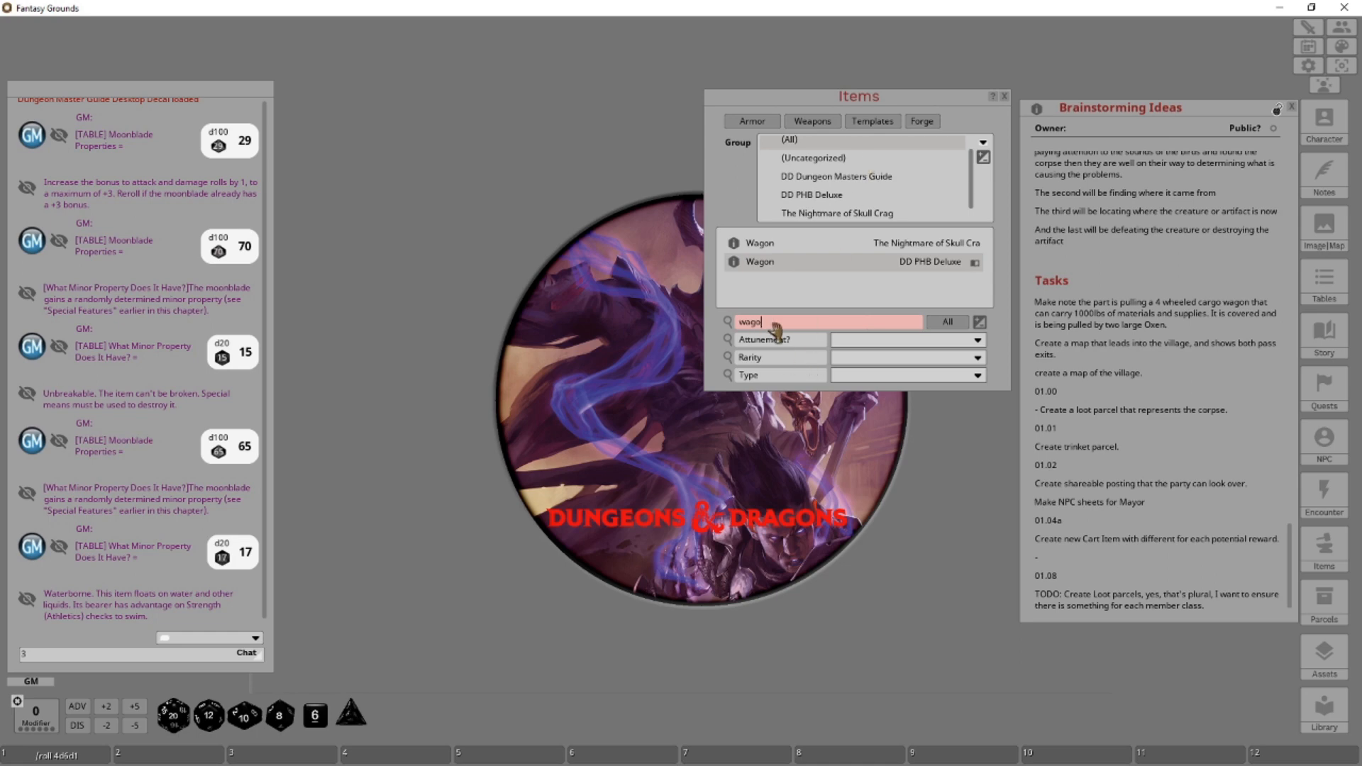
Search the items of all groups for "remain" and collapse the group choices.
{"action": "key", "text": "BackSpace"}
{"action": "key", "text": "BackSpace"}
{"action": "key", "text": "BackSpace"}
{"action": "key", "text": "BackSpace"}
{"action": "type", "text": "remain"}
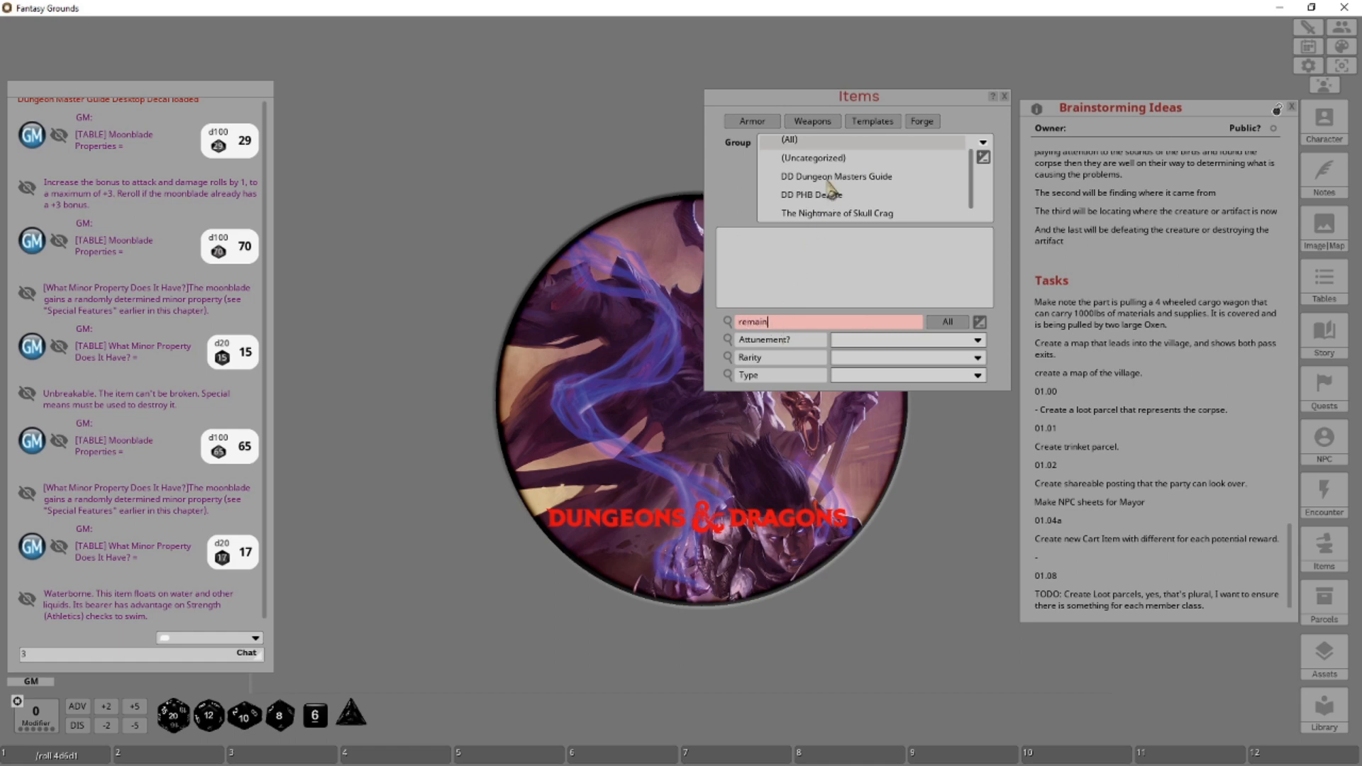
{"action": "left_click", "coordinate": [984, 149]}
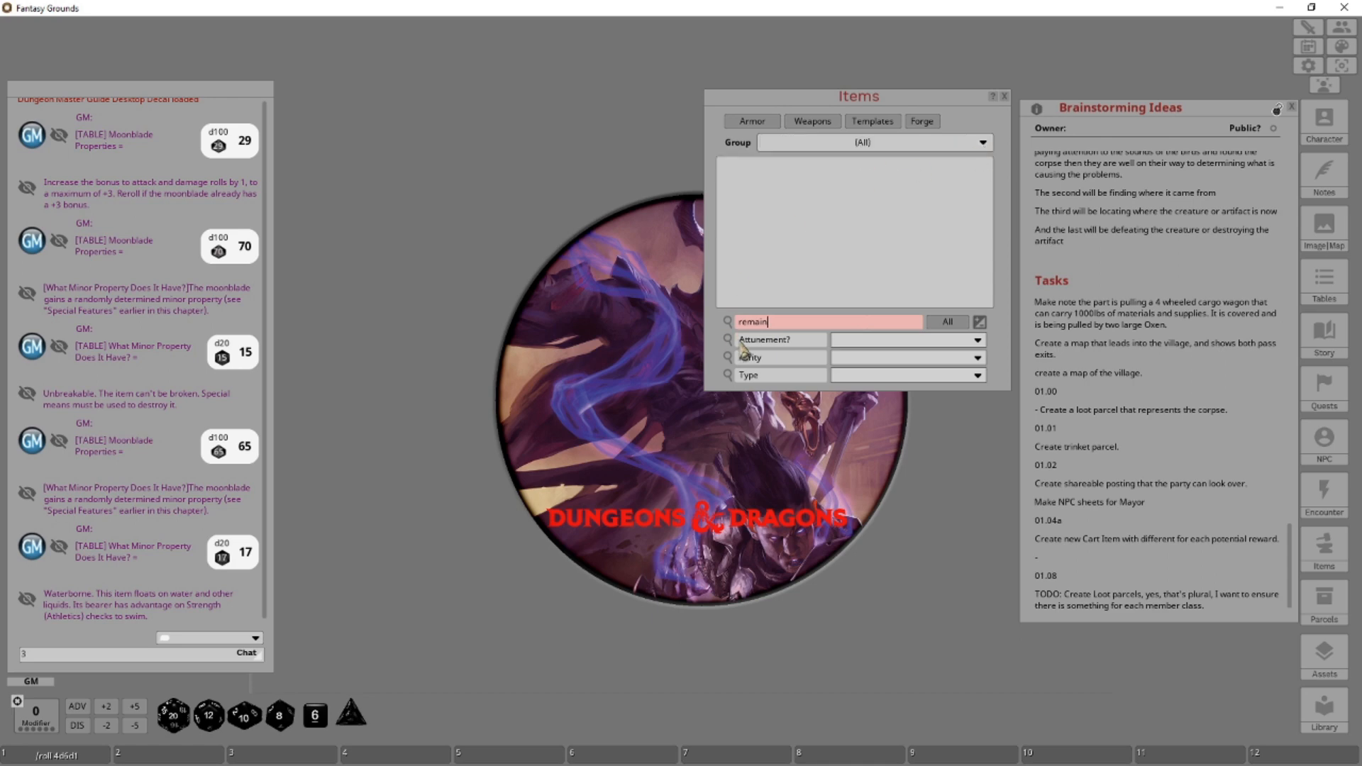
Search the items for "body" instead, then clear the search text to list every item.
{"action": "left_click", "coordinate": [780, 322]}
{"action": "type", "text": "body"}
{"action": "key", "text": "Delete"}
{"action": "key", "text": "Delete"}
{"action": "key", "text": "Delete"}
{"action": "key", "text": "Delete"}
{"action": "key", "text": "Delete"}
{"action": "key", "text": "Delete"}
{"action": "key", "text": "Left"}
{"action": "key", "text": "BackSpace"}
{"action": "key", "text": "BackSpace"}
{"action": "key", "text": "BackSpace"}
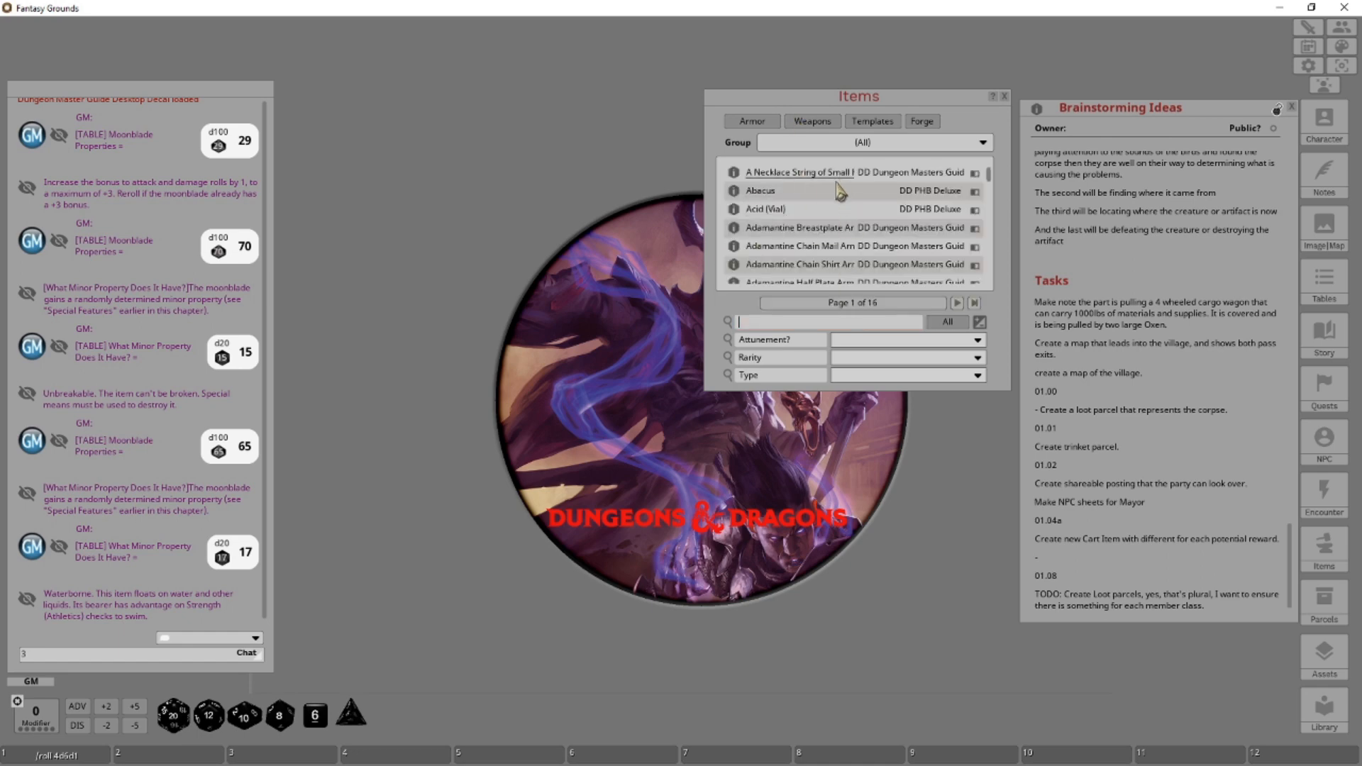
Find the Amber gemstone in the full item list and place its record away from the list.
{"action": "scroll", "coordinate": [833, 248], "scroll_direction": "down", "scroll_amount": 3}
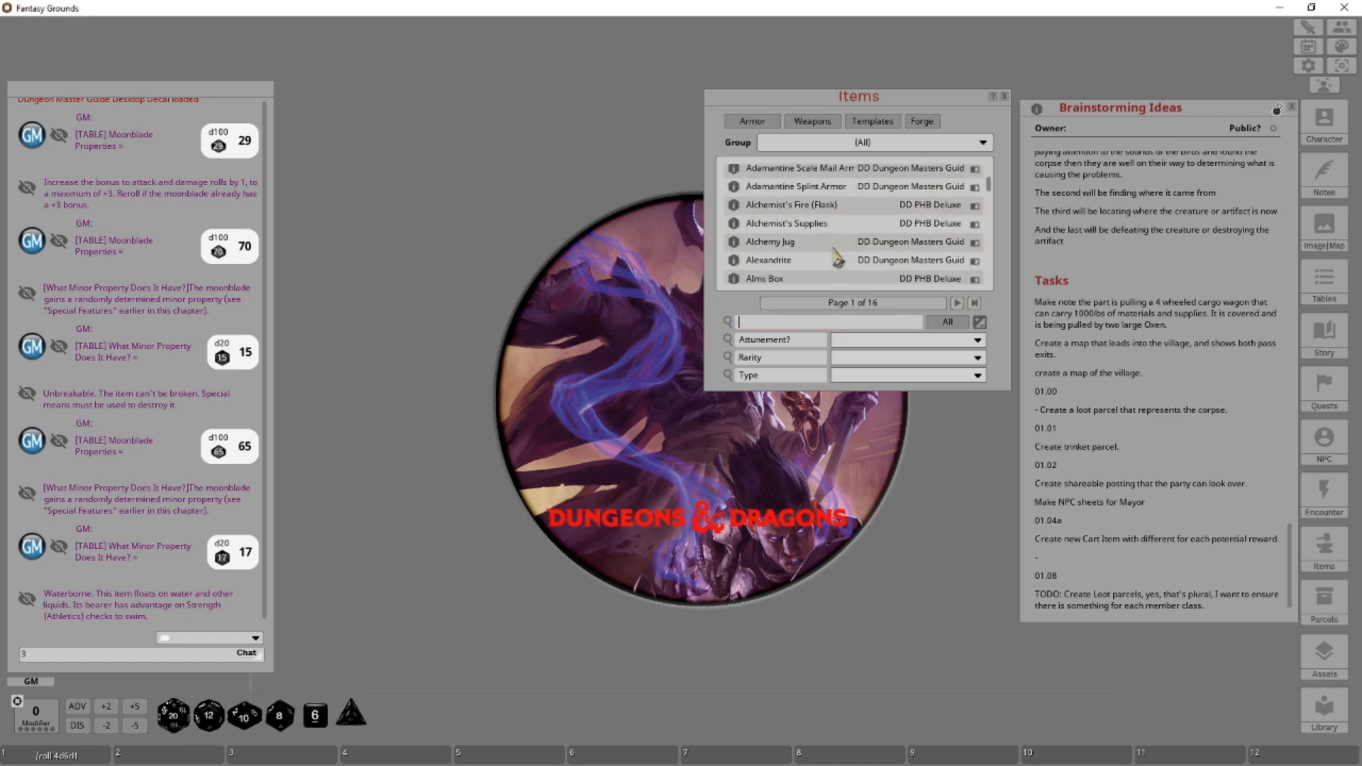
{"action": "scroll", "coordinate": [837, 258], "scroll_direction": "down", "scroll_amount": 2}
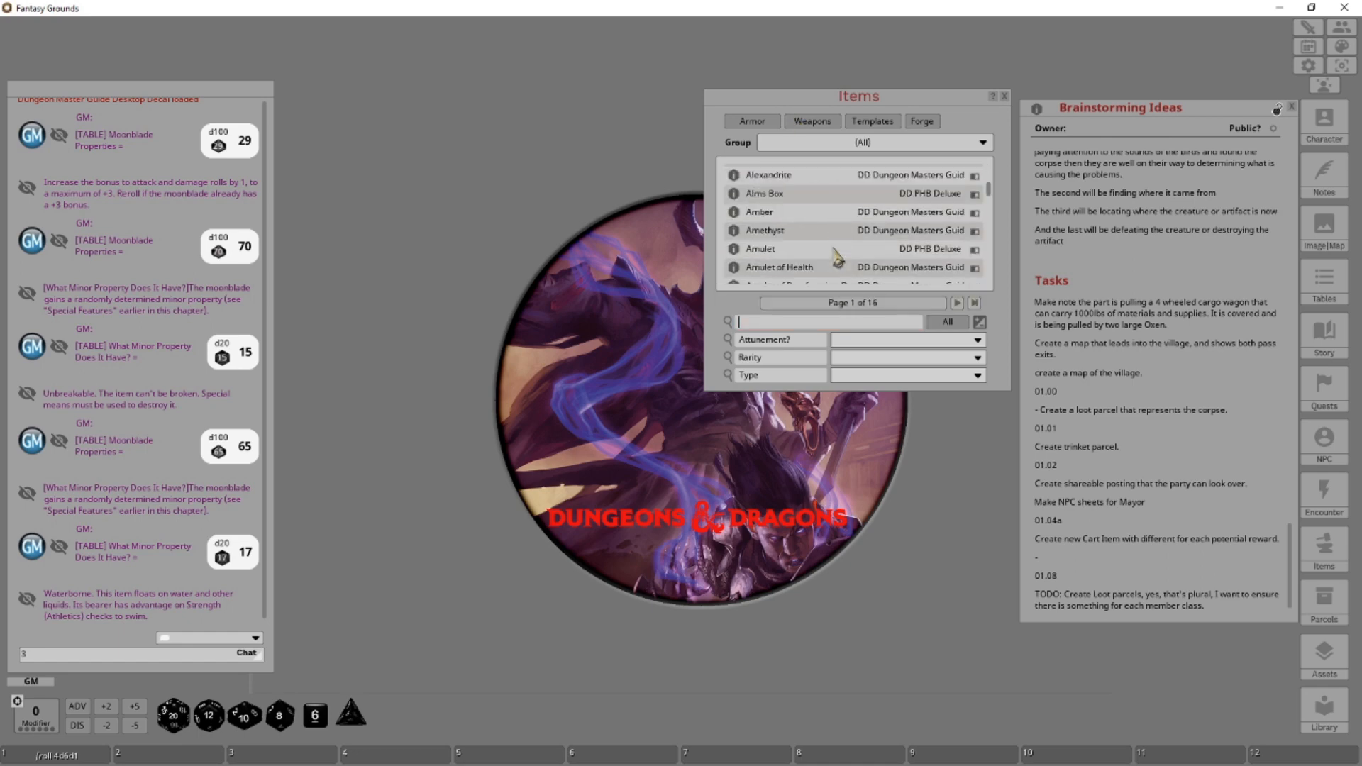
{"action": "left_click", "coordinate": [735, 212]}
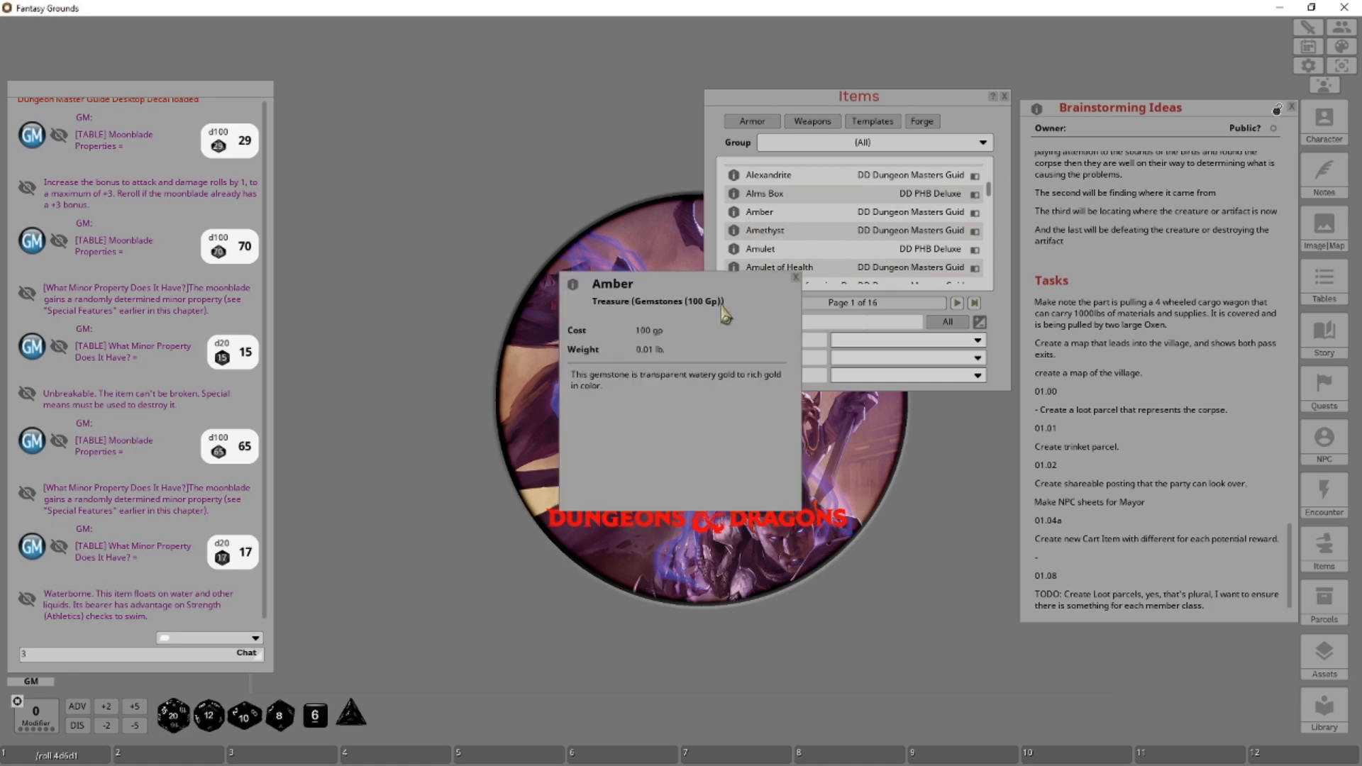
{"action": "left_click", "coordinate": [796, 277]}
{"action": "left_click", "coordinate": [733, 212]}
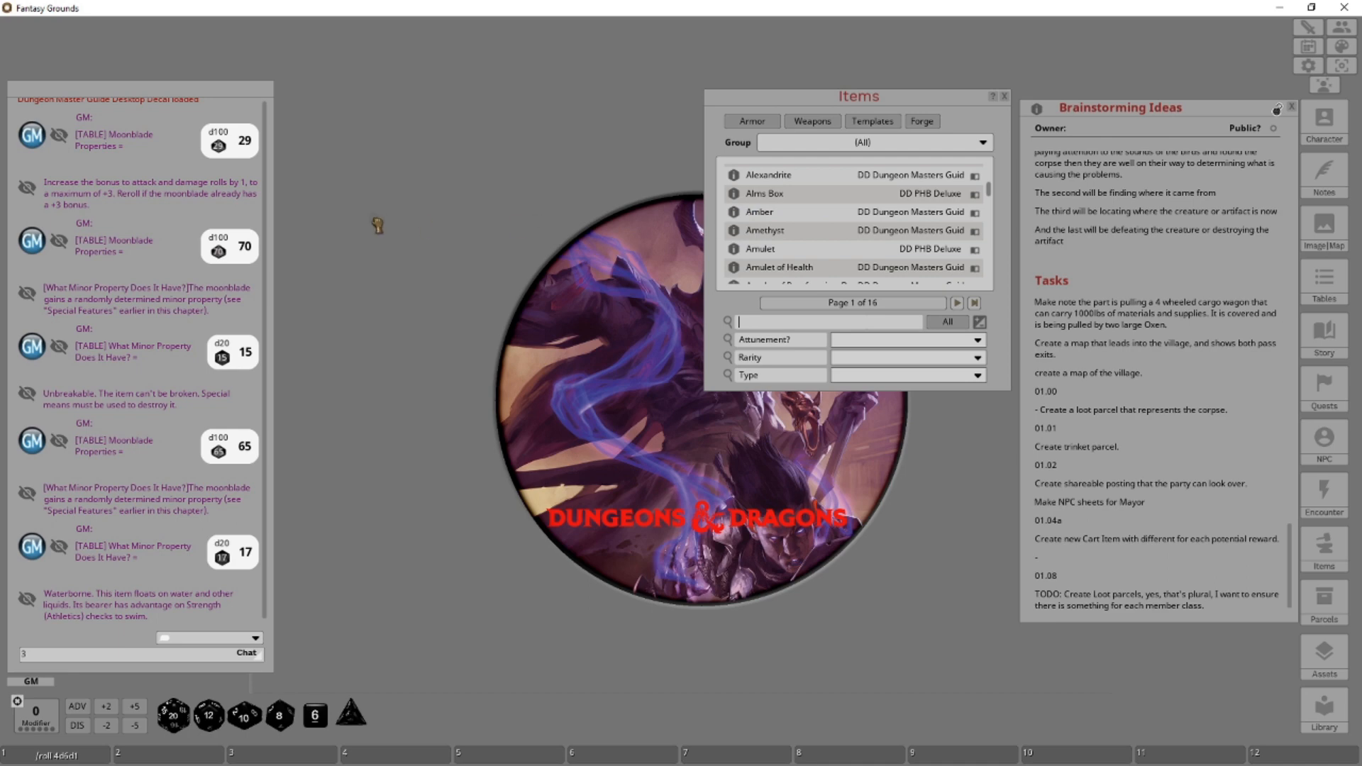
Copy Amber into The Nightmare of Skull Crag group and close the original record.
{"action": "left_click", "coordinate": [890, 146]}
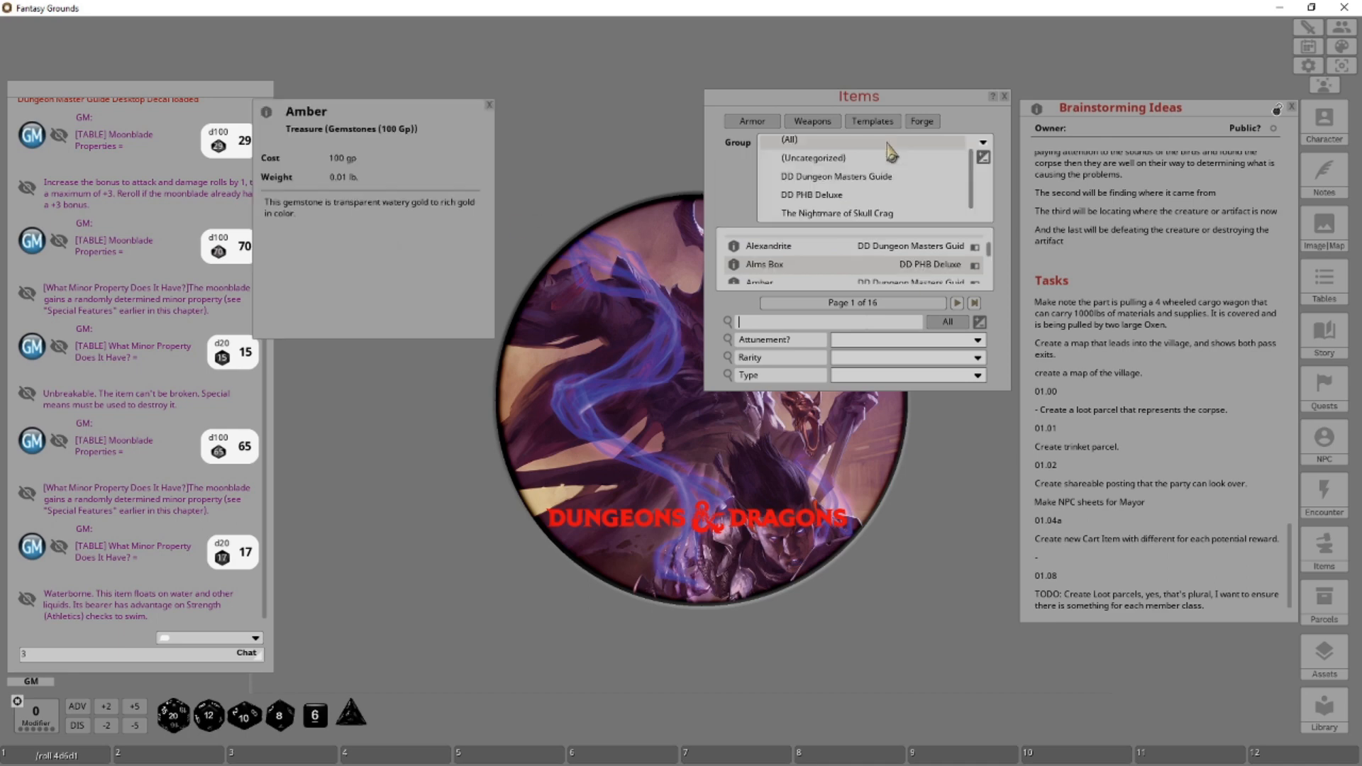
{"action": "left_click", "coordinate": [849, 211]}
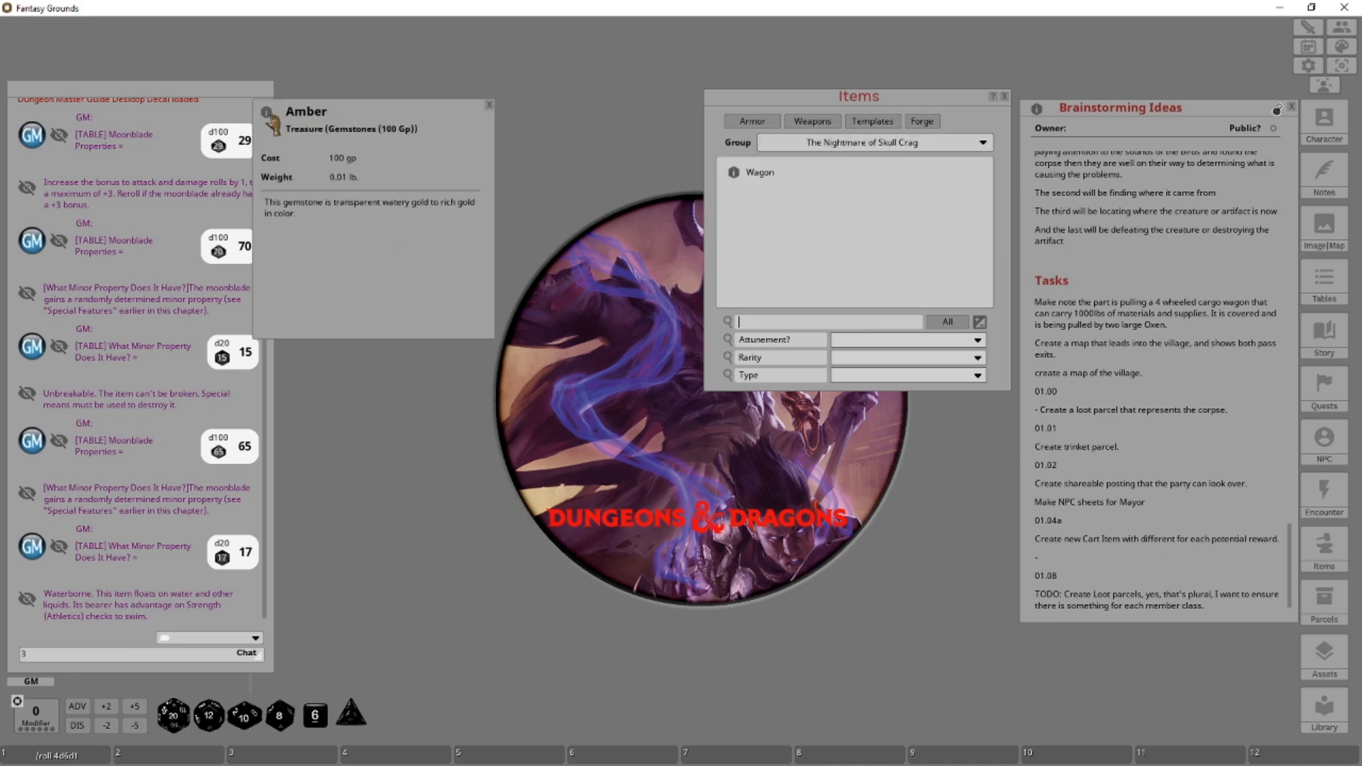
{"action": "left_click_drag", "start_coordinate": [266, 114], "coordinate": [860, 260]}
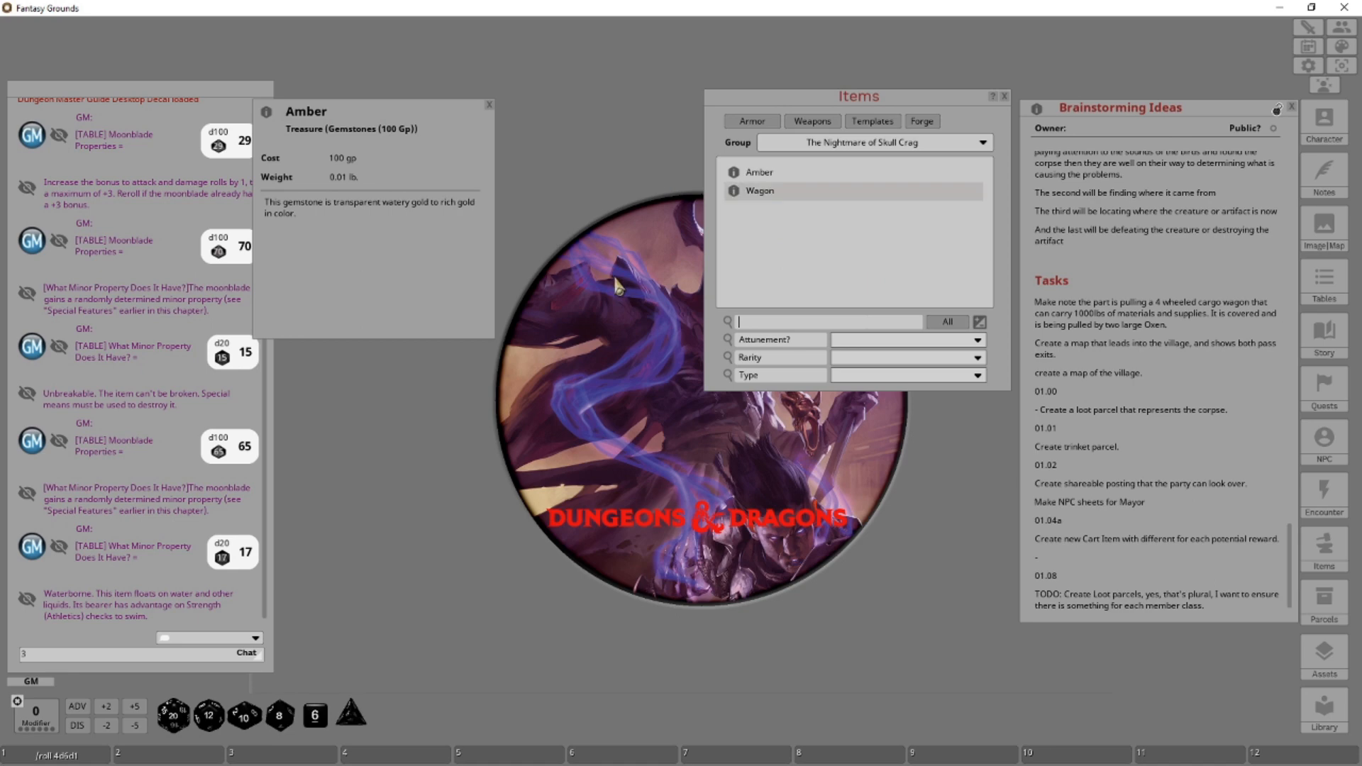
{"action": "left_click", "coordinate": [489, 105]}
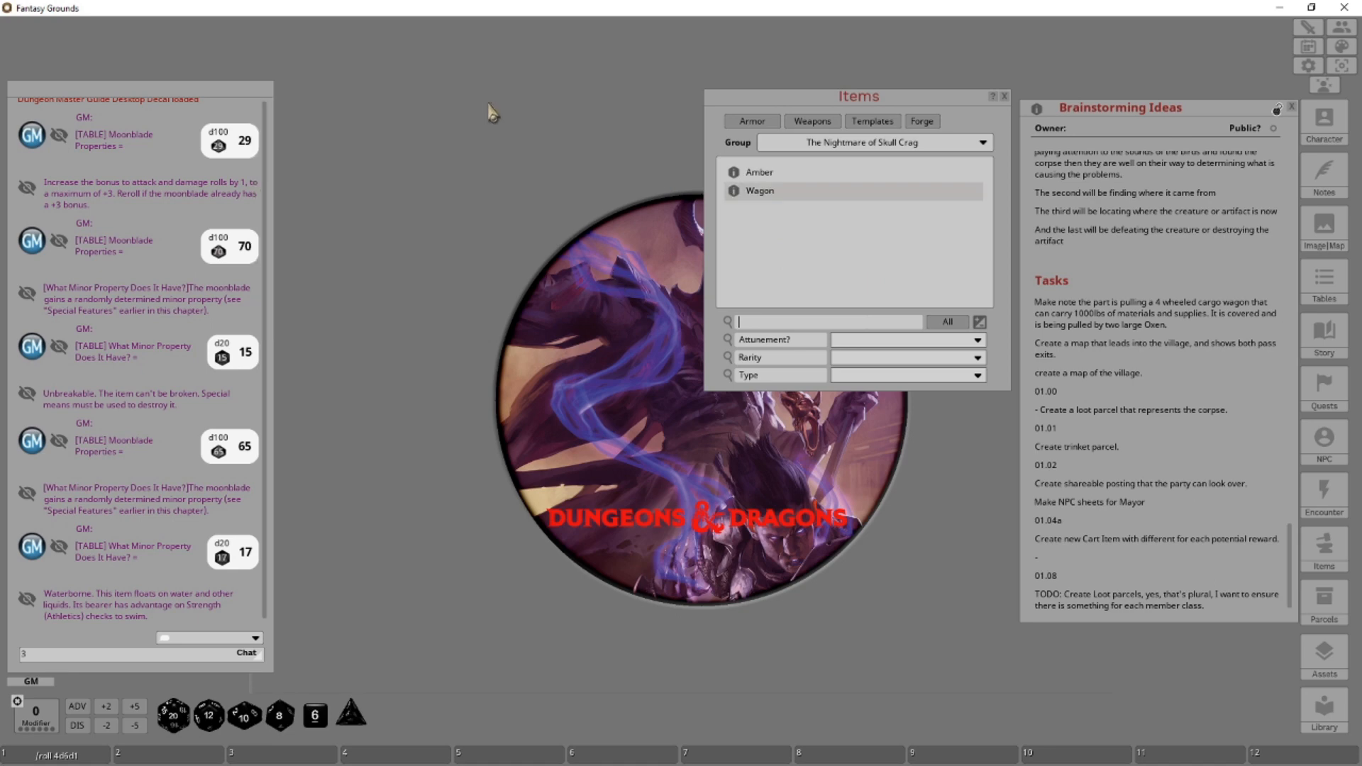
Open the copied Amber item, place its record away from the list, and rename it "The Remains of <name to be made>".
{"action": "left_click", "coordinate": [760, 175]}
{"action": "left_click_drag", "start_coordinate": [684, 284], "coordinate": [216, 234]}
{"action": "left_click", "coordinate": [453, 236]}
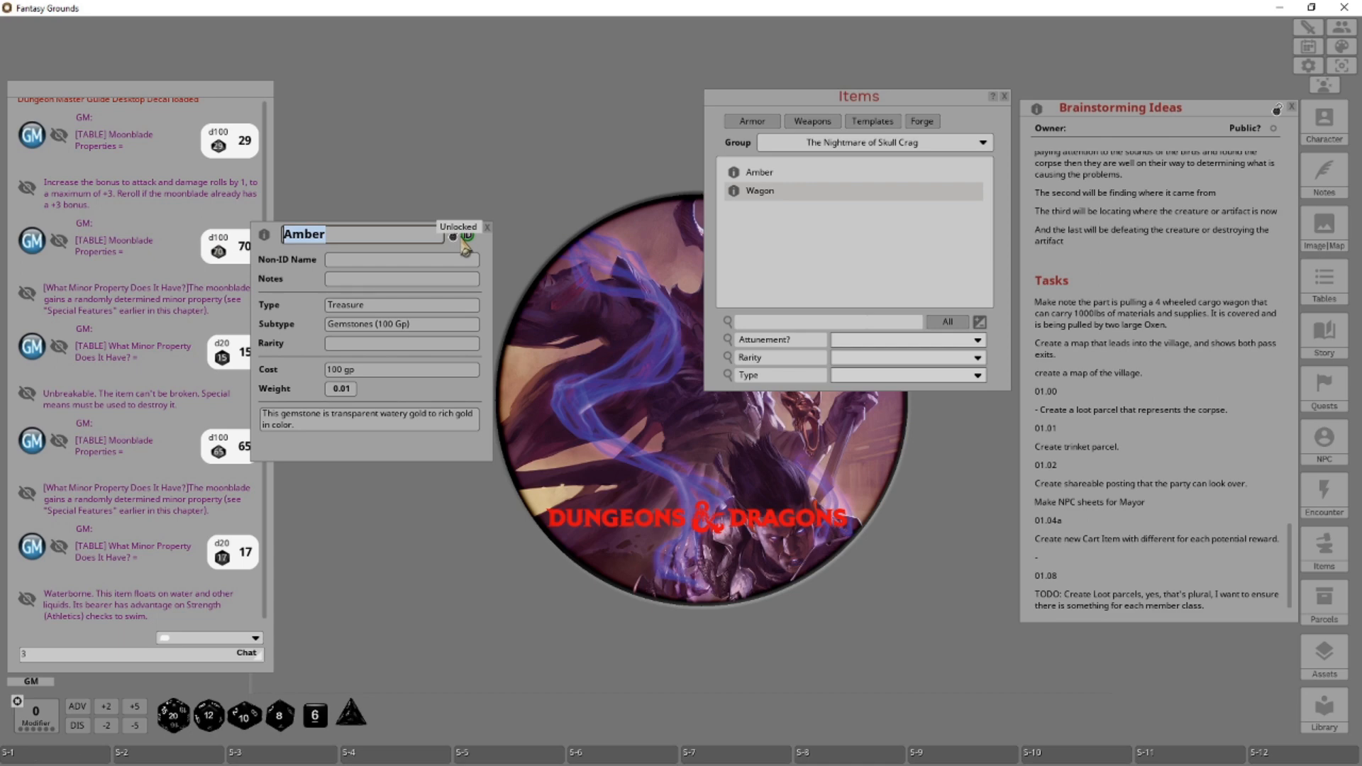
{"action": "type", "text": "The RE"}
{"action": "key", "text": "BackSpace"}
{"action": "type", "text": "emains of"}
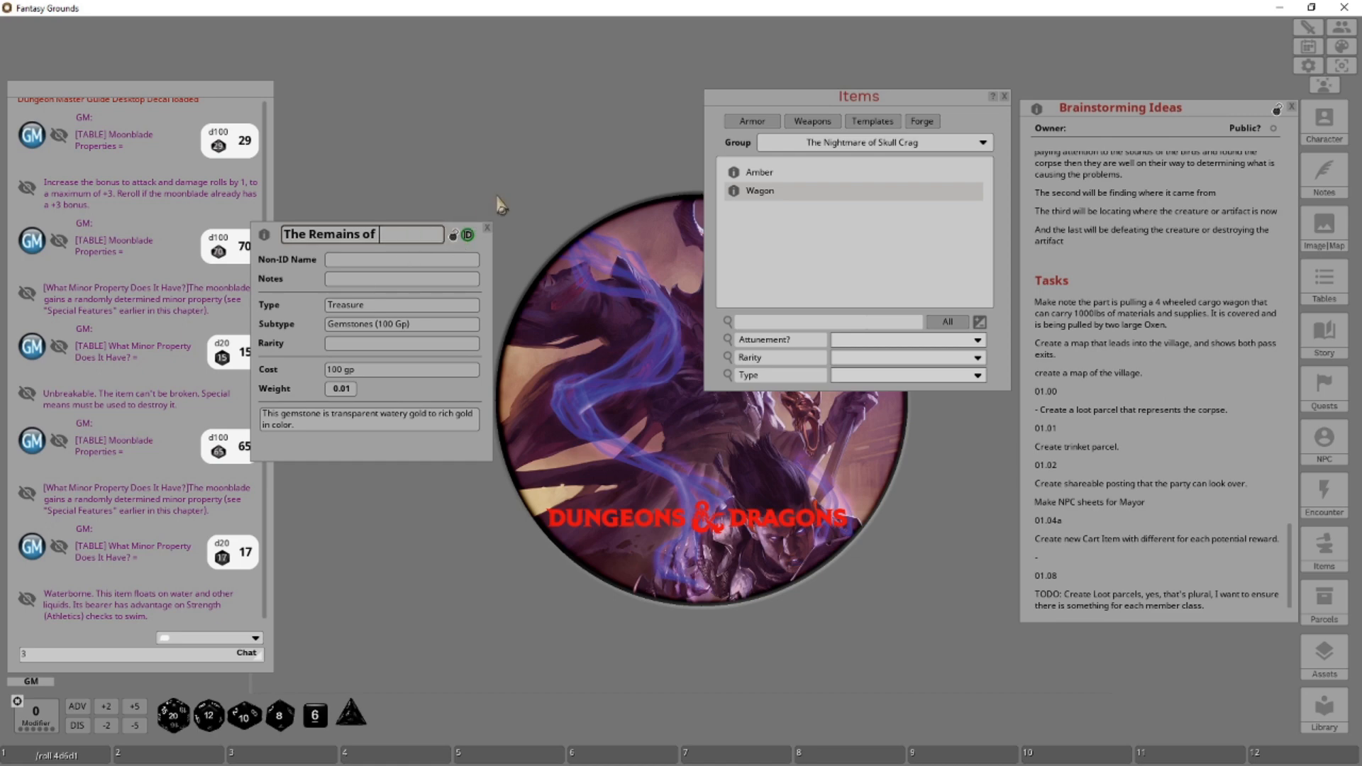
{"action": "left_click", "coordinate": [468, 235]}
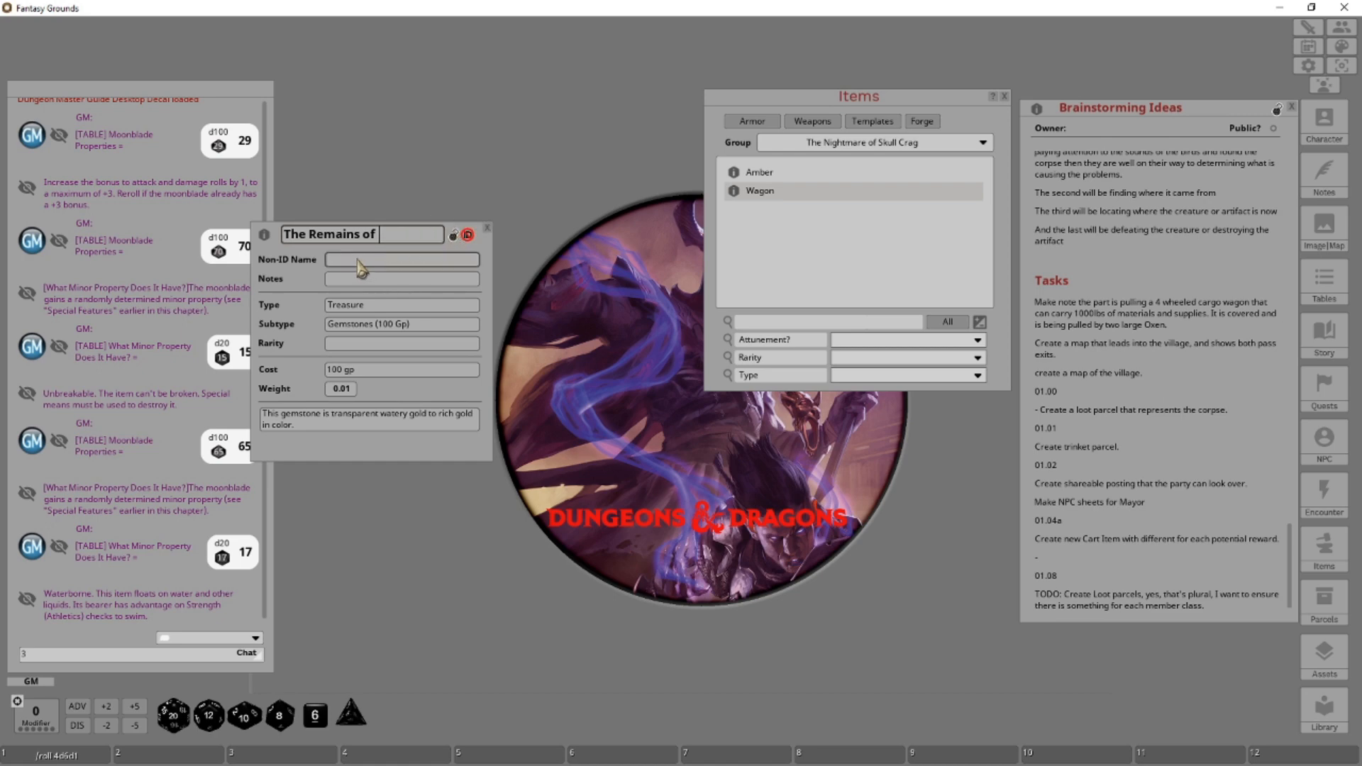
{"action": "left_click", "coordinate": [468, 234]}
{"action": "type", "text": "<name to be made?"}
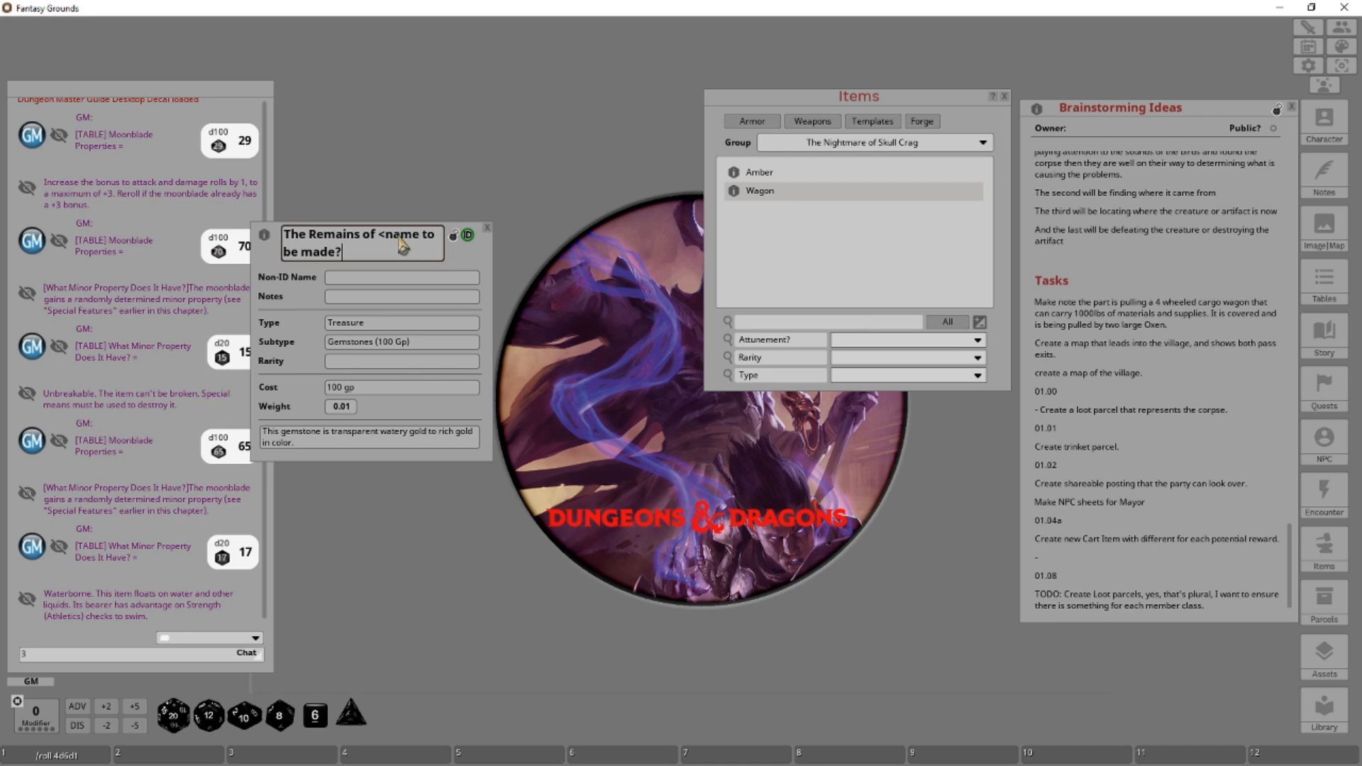
{"action": "key", "text": "BackSpace"}
{"action": "type", "text": ">"}
Set the item's non-ID name to "Human Remains" and its notes to "Dismembered remains of a human male.".
{"action": "left_click", "coordinate": [366, 277]}
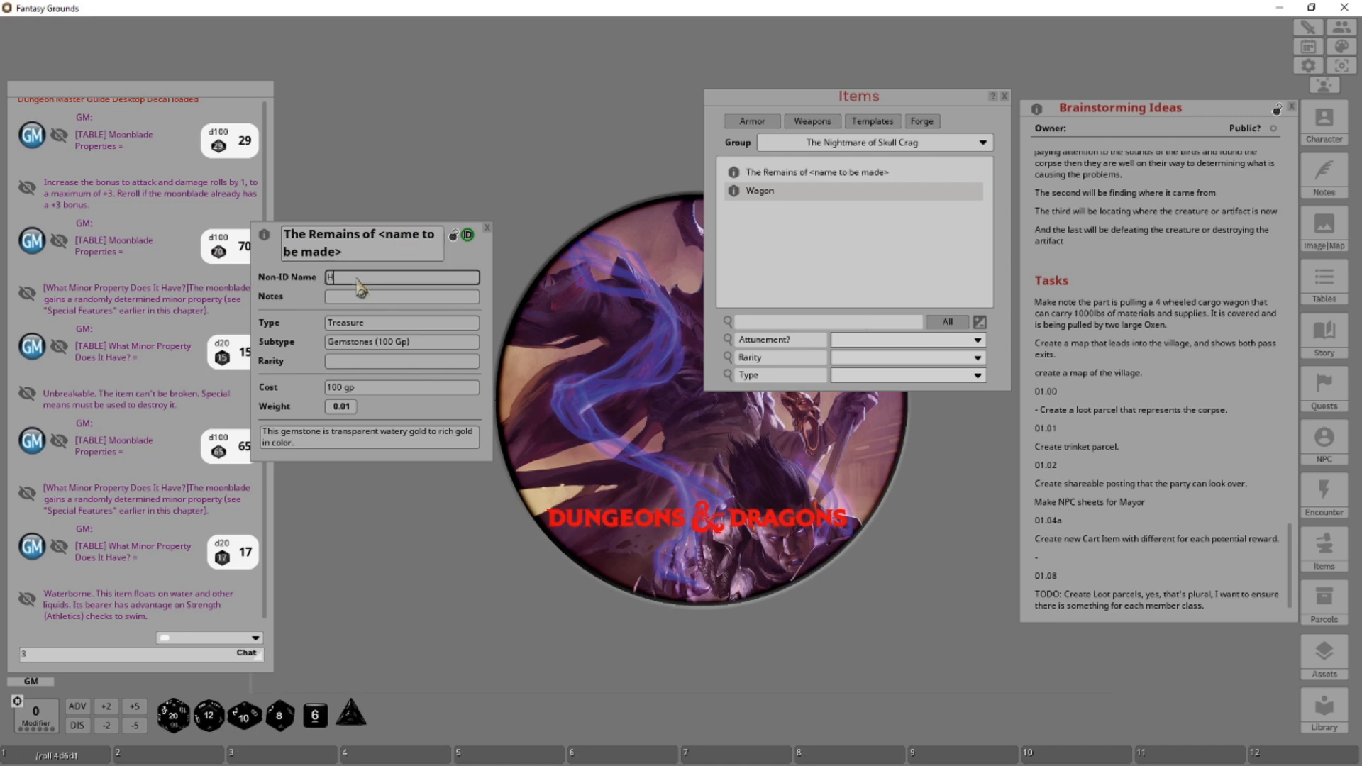
{"action": "type", "text": "Human Remains"}
{"action": "left_click", "coordinate": [371, 302]}
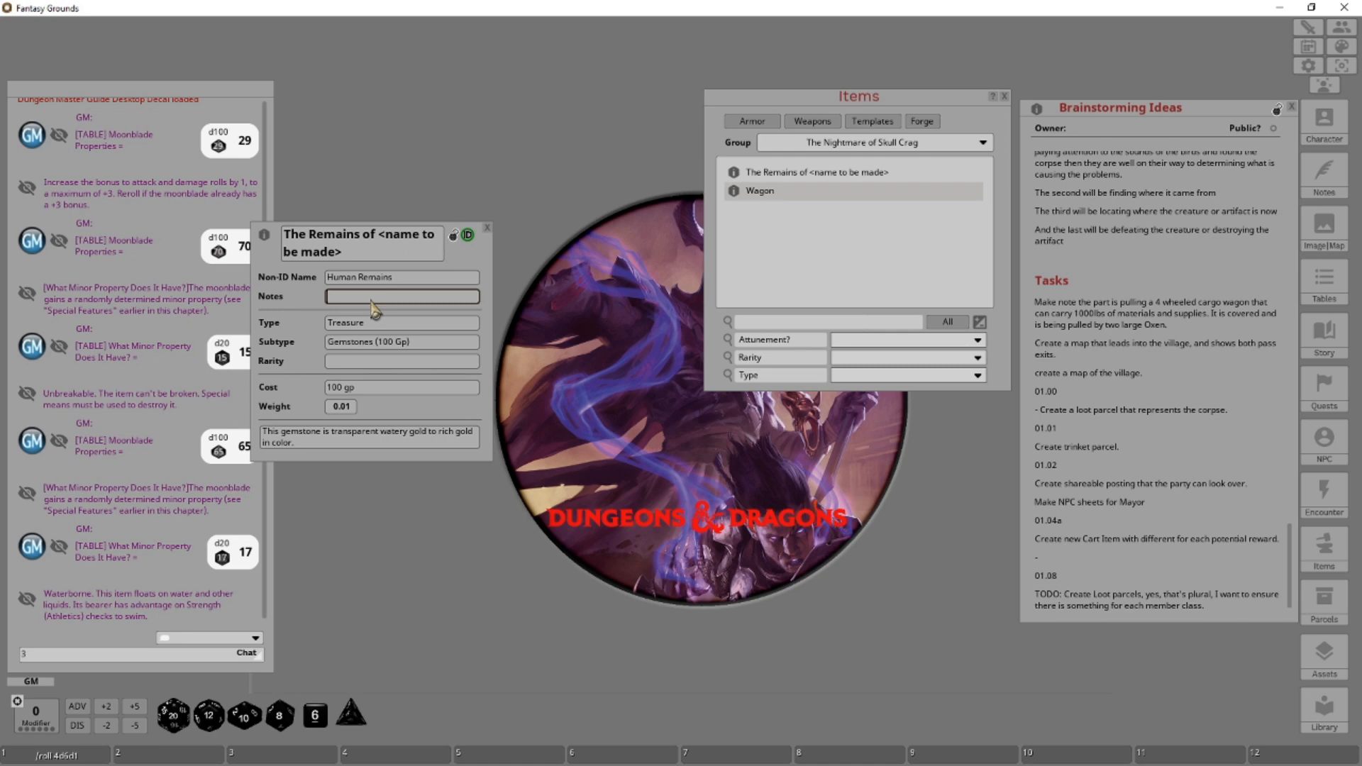
{"action": "key", "text": "shift"}
{"action": "type", "text": "Dismembered remains of a human male."}
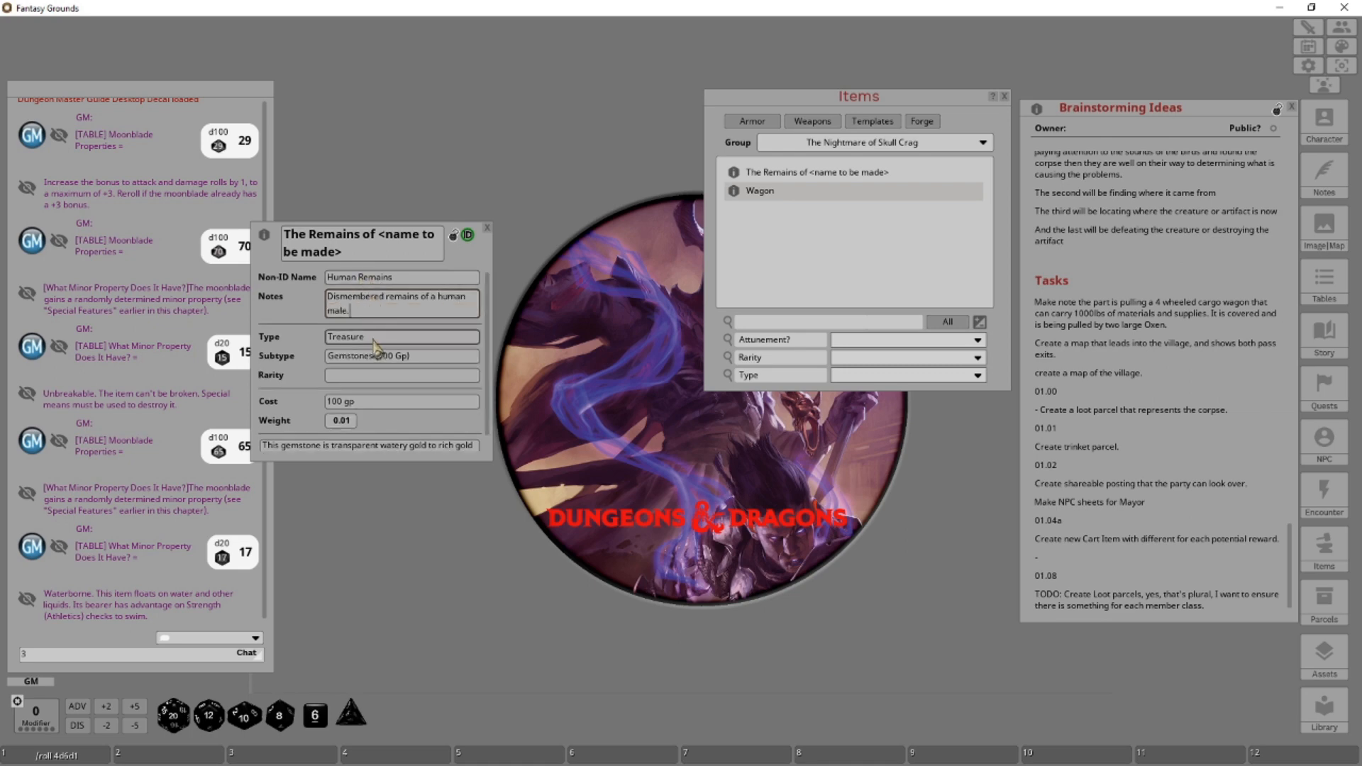
Move the remains record higher on the desktop and set its rarity to Unique.
{"action": "left_click", "coordinate": [379, 339]}
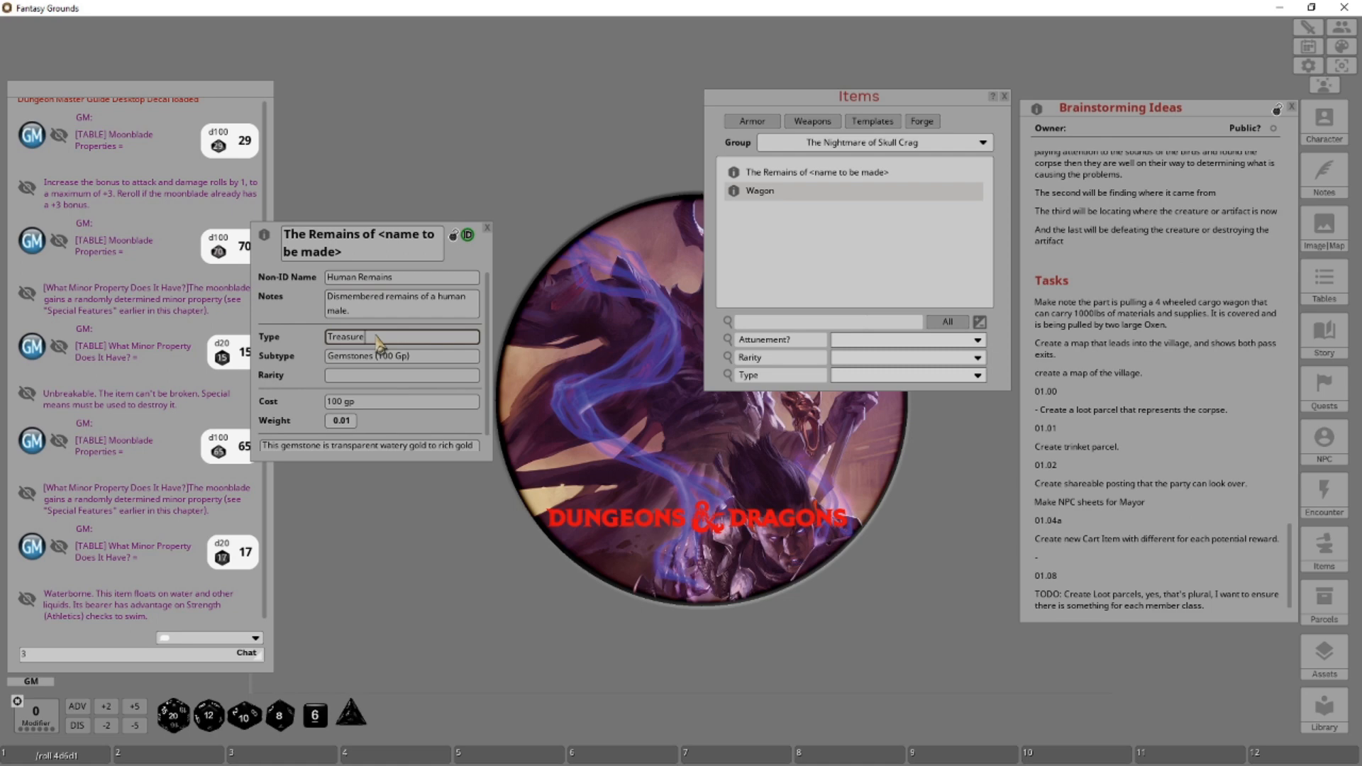
{"action": "left_click_drag", "start_coordinate": [269, 227], "coordinate": [305, 88]}
{"action": "key", "text": "Tab"}
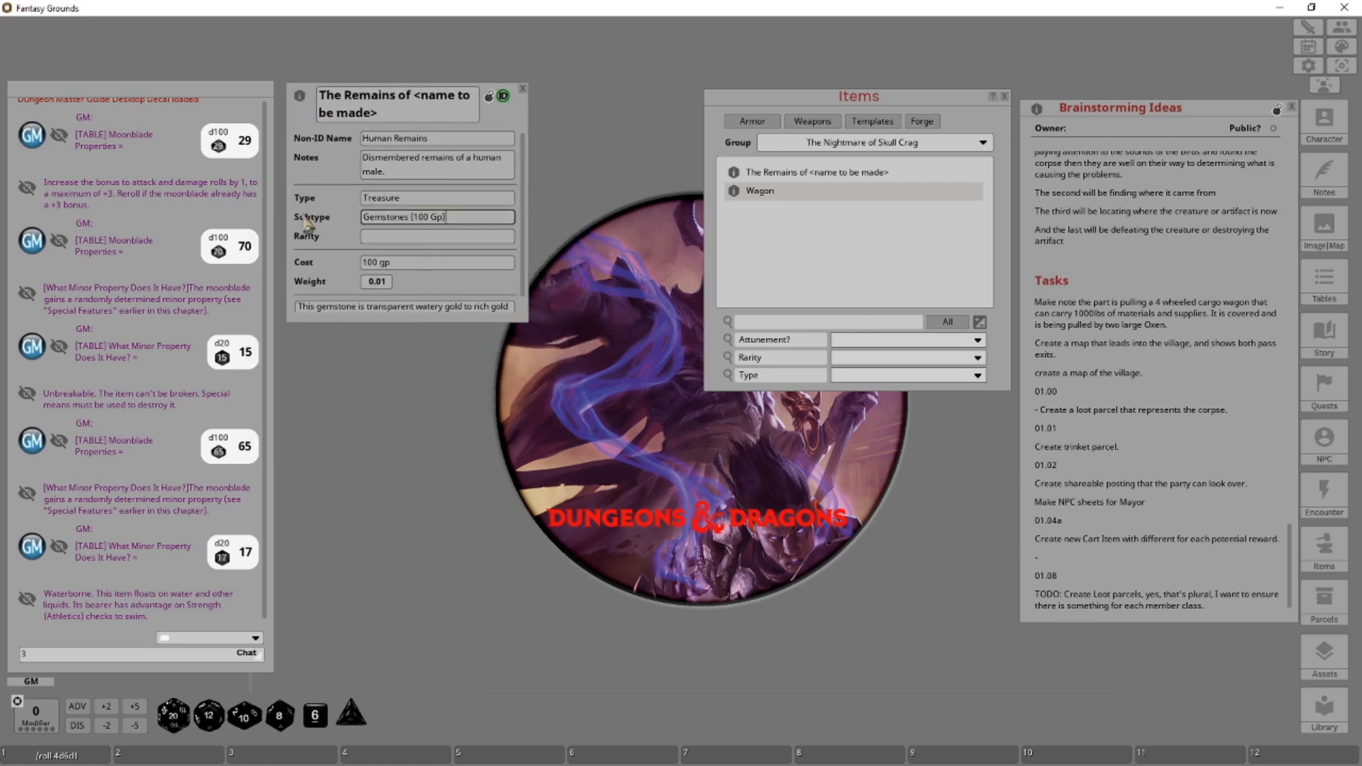
{"action": "left_click", "coordinate": [504, 198]}
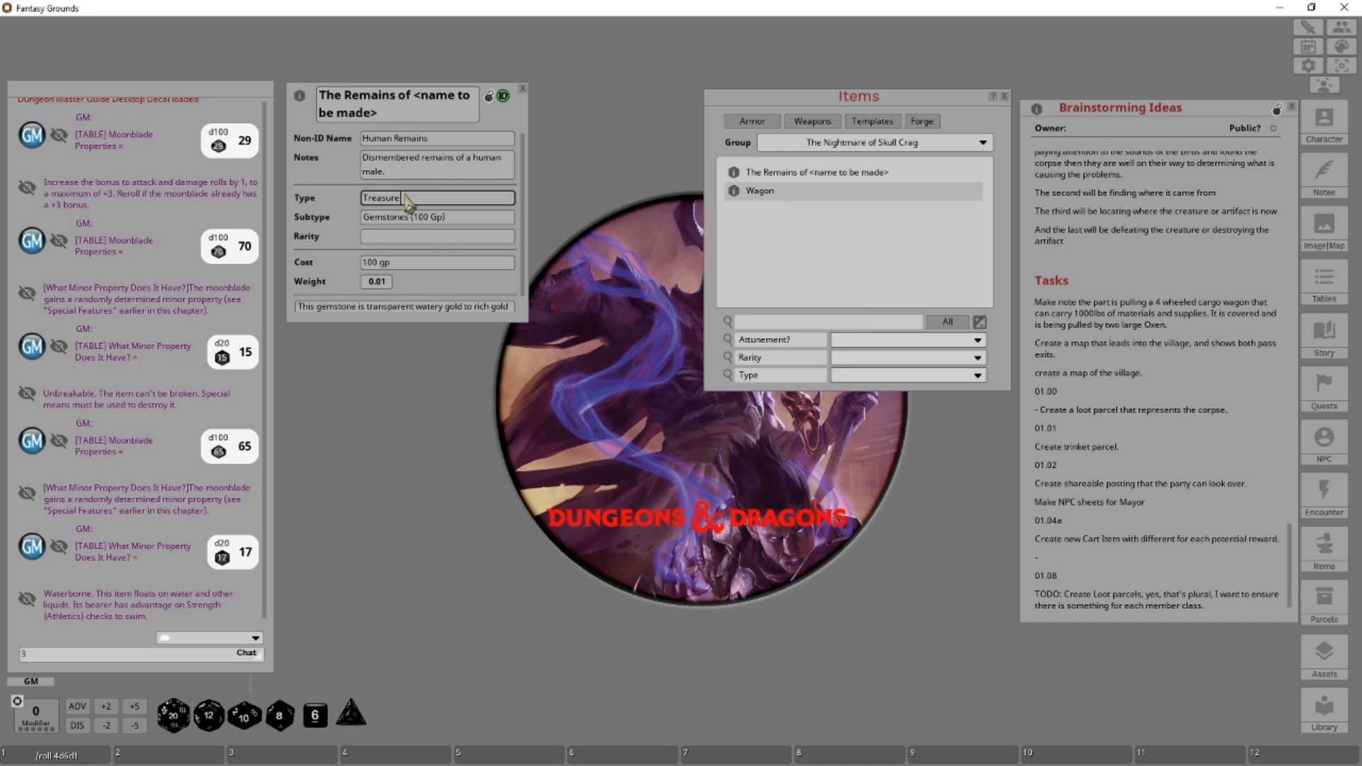
{"action": "left_click", "coordinate": [393, 241]}
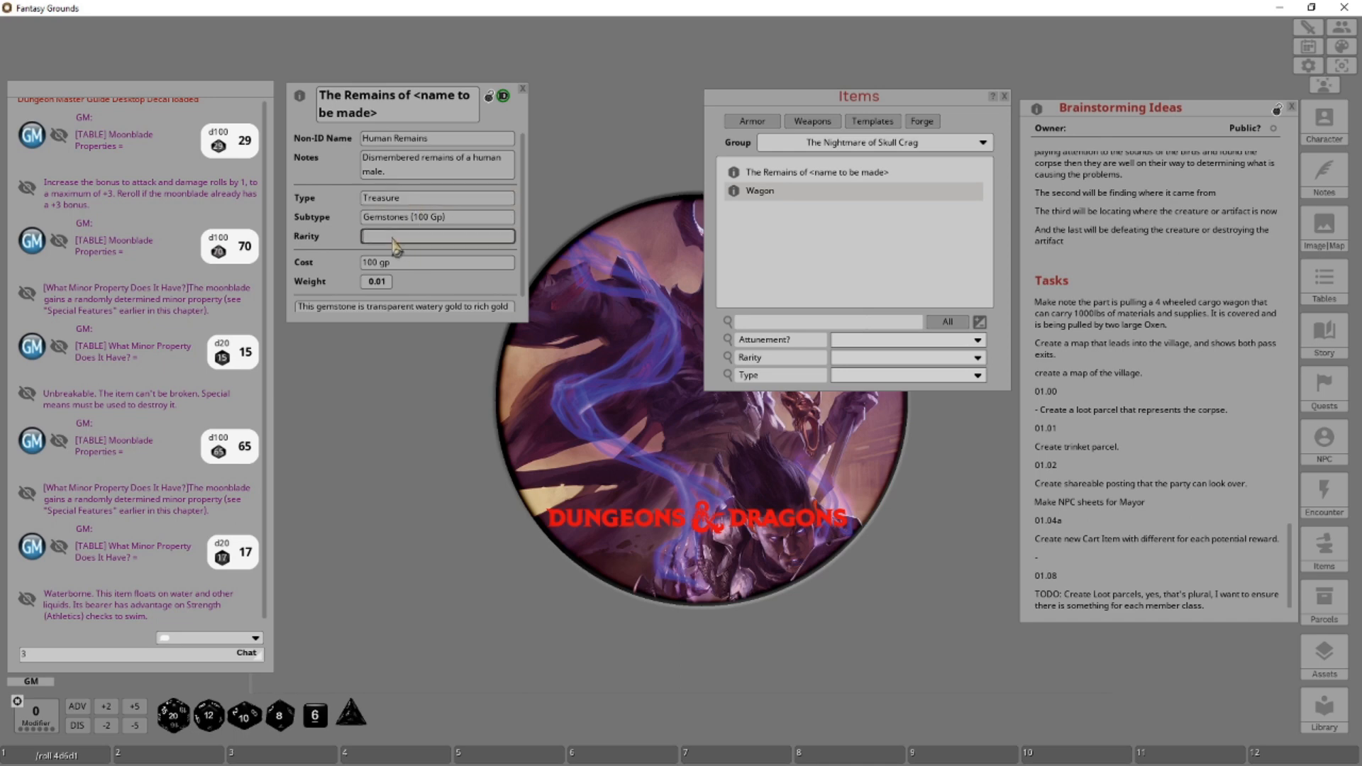
{"action": "type", "text": "Unique"}
Shorten the remains item's subtype to "Gemstones" by removing the price in parentheses.
{"action": "left_click", "coordinate": [446, 218]}
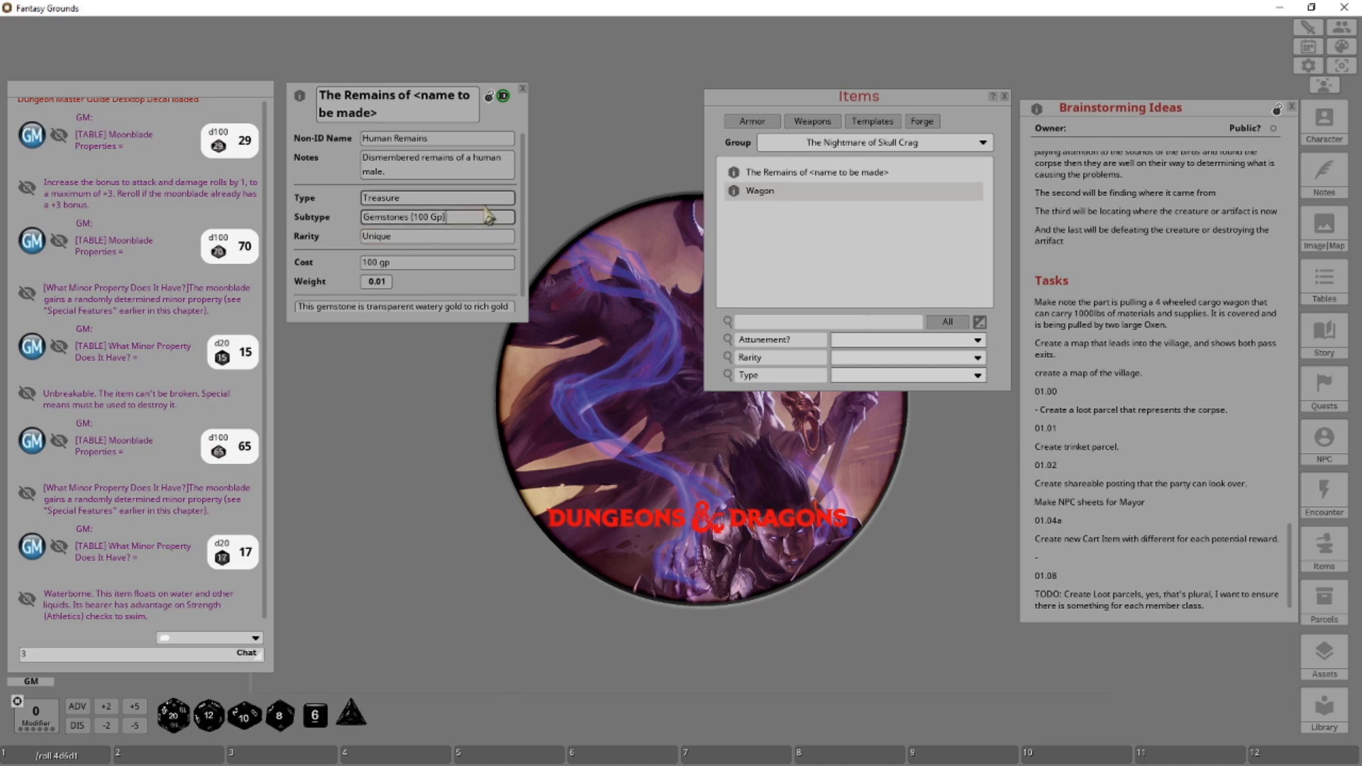
{"action": "key", "text": "BackSpace"}
{"action": "key", "text": "BackSpace"}
{"action": "key", "text": "BackSpace"}
{"action": "key", "text": "BackSpace"}
{"action": "key", "text": "BackSpace"}
{"action": "key", "text": "BackSpace"}
{"action": "key", "text": "BackSpace"}
Set the remains item's cost to 0 gp and make its record taller to show the whole description.
{"action": "left_click", "coordinate": [407, 264]}
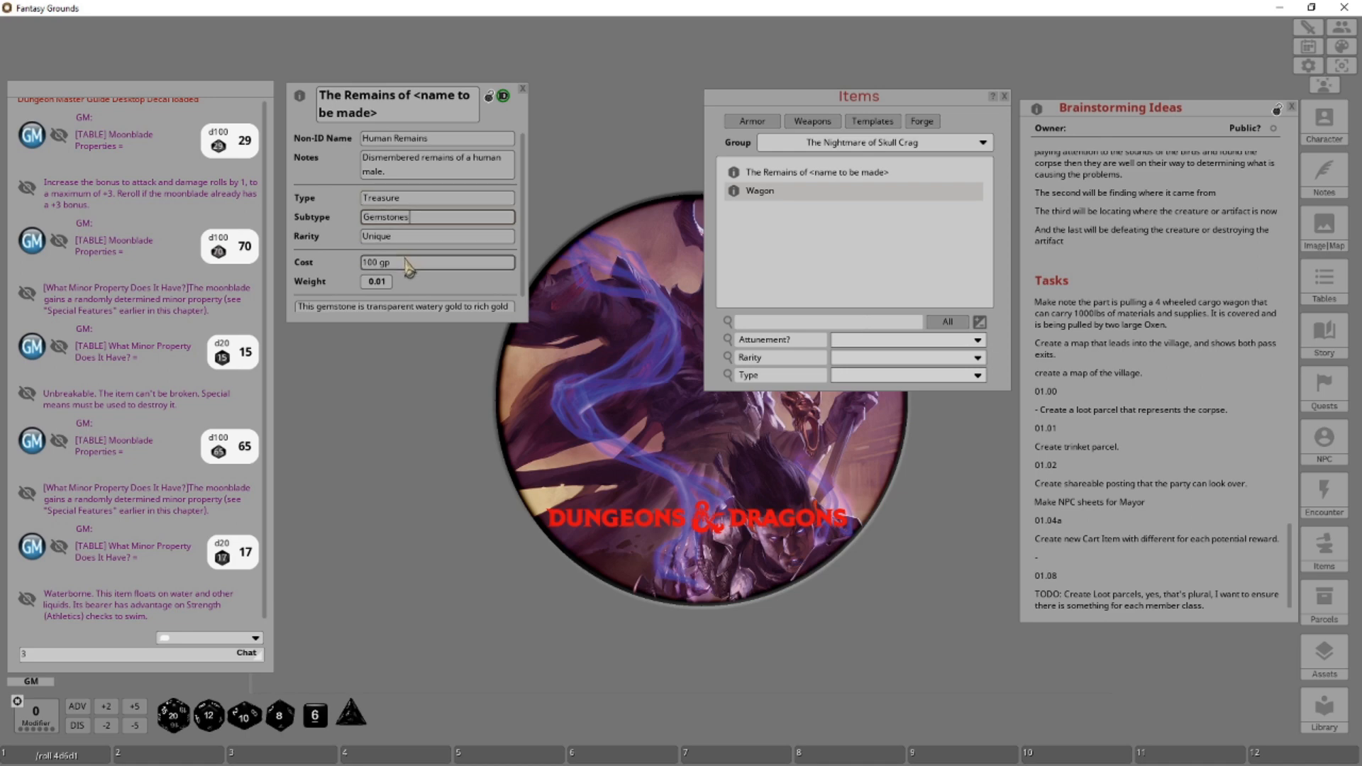
{"action": "key", "text": "BackSpace"}
{"action": "key", "text": "BackSpace"}
{"action": "key", "text": "BackSpace"}
{"action": "key", "text": "BackSpace"}
{"action": "key", "text": "BackSpace"}
{"action": "key", "text": "BackSpace"}
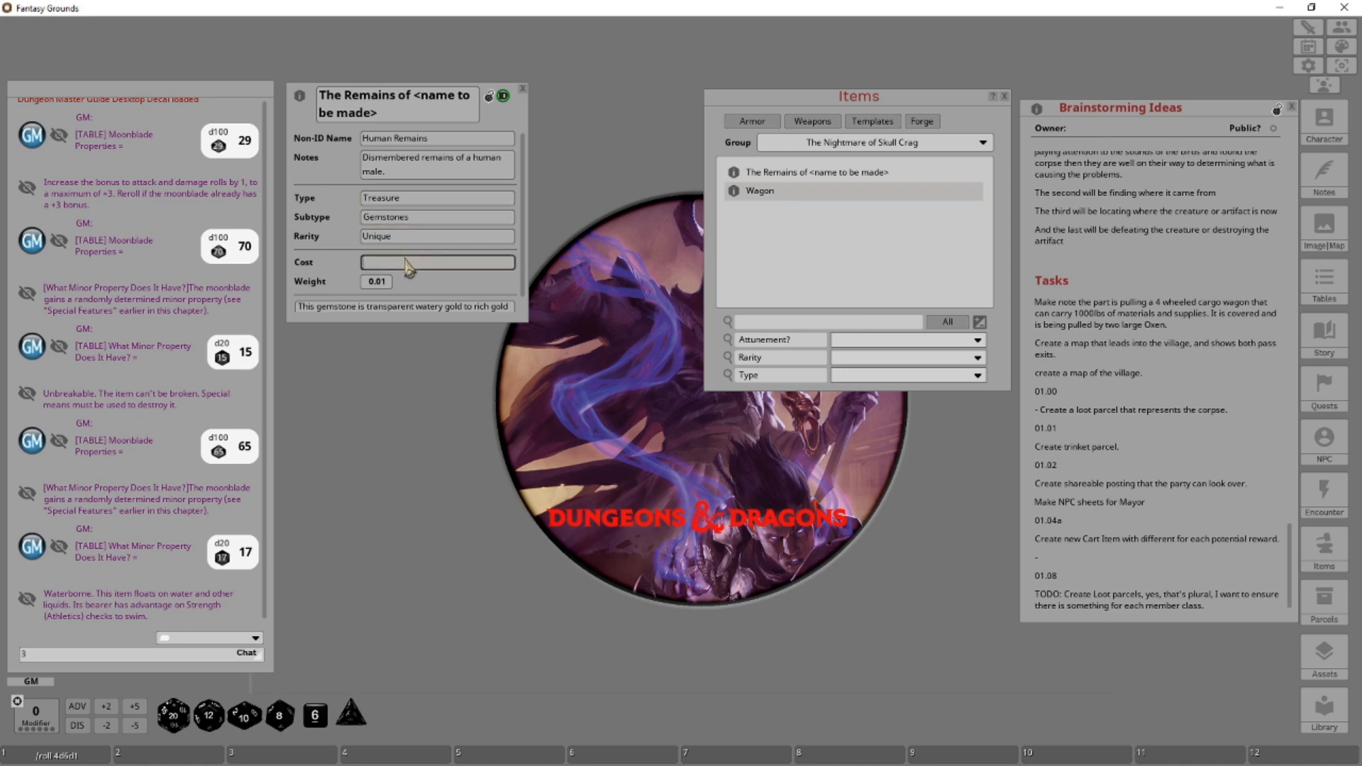
{"action": "type", "text": "0 gp"}
{"action": "left_click_drag", "start_coordinate": [374, 320], "coordinate": [379, 446]}
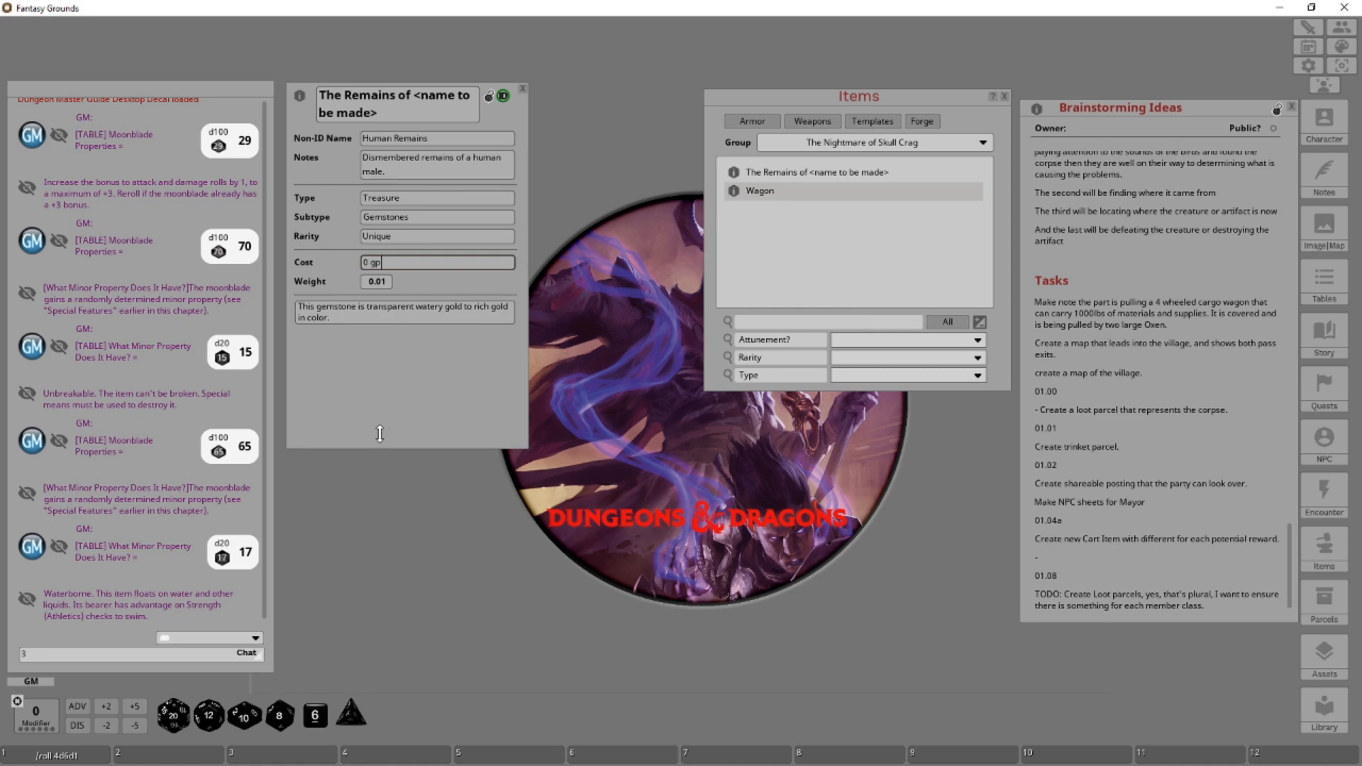
Set the weight of the human remains item to 120.
{"action": "left_click", "coordinate": [384, 283]}
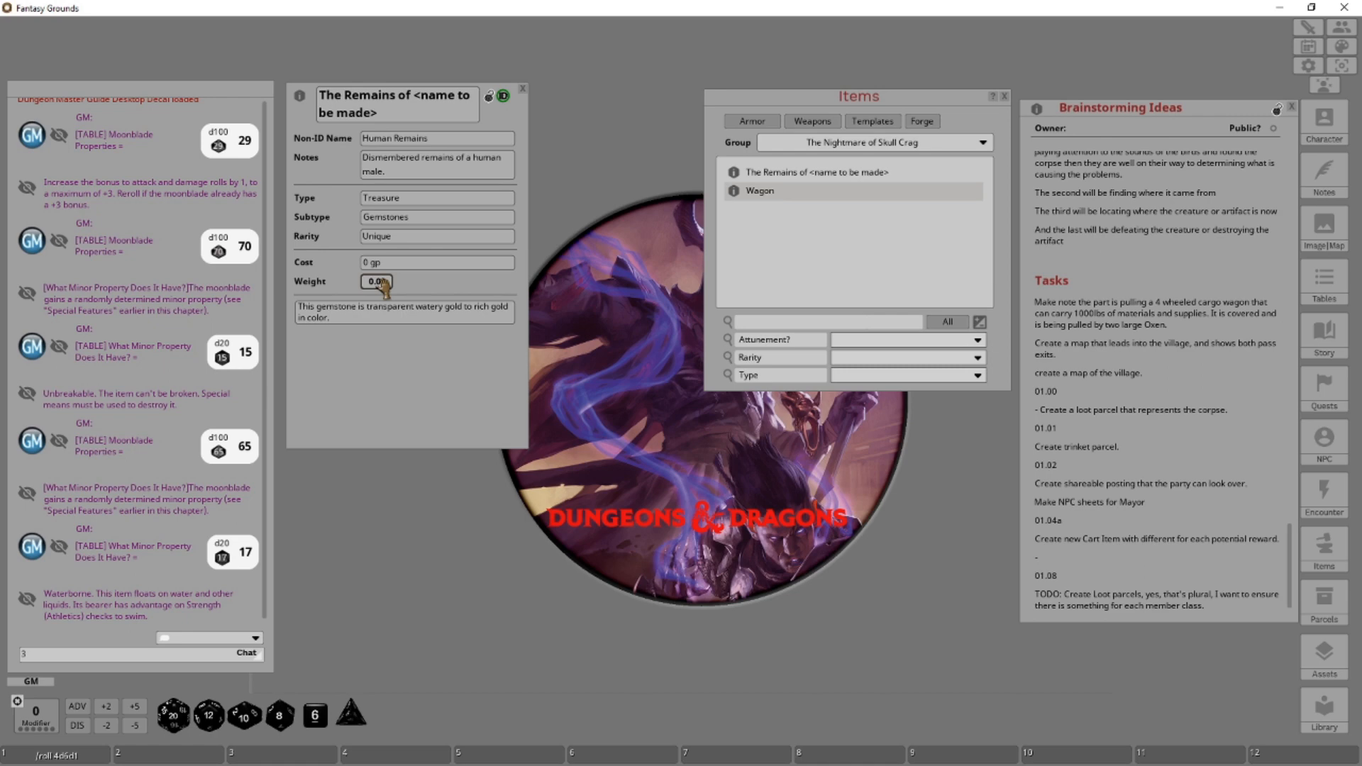
{"action": "type", "text": "120"}
{"action": "key", "text": "Tab"}
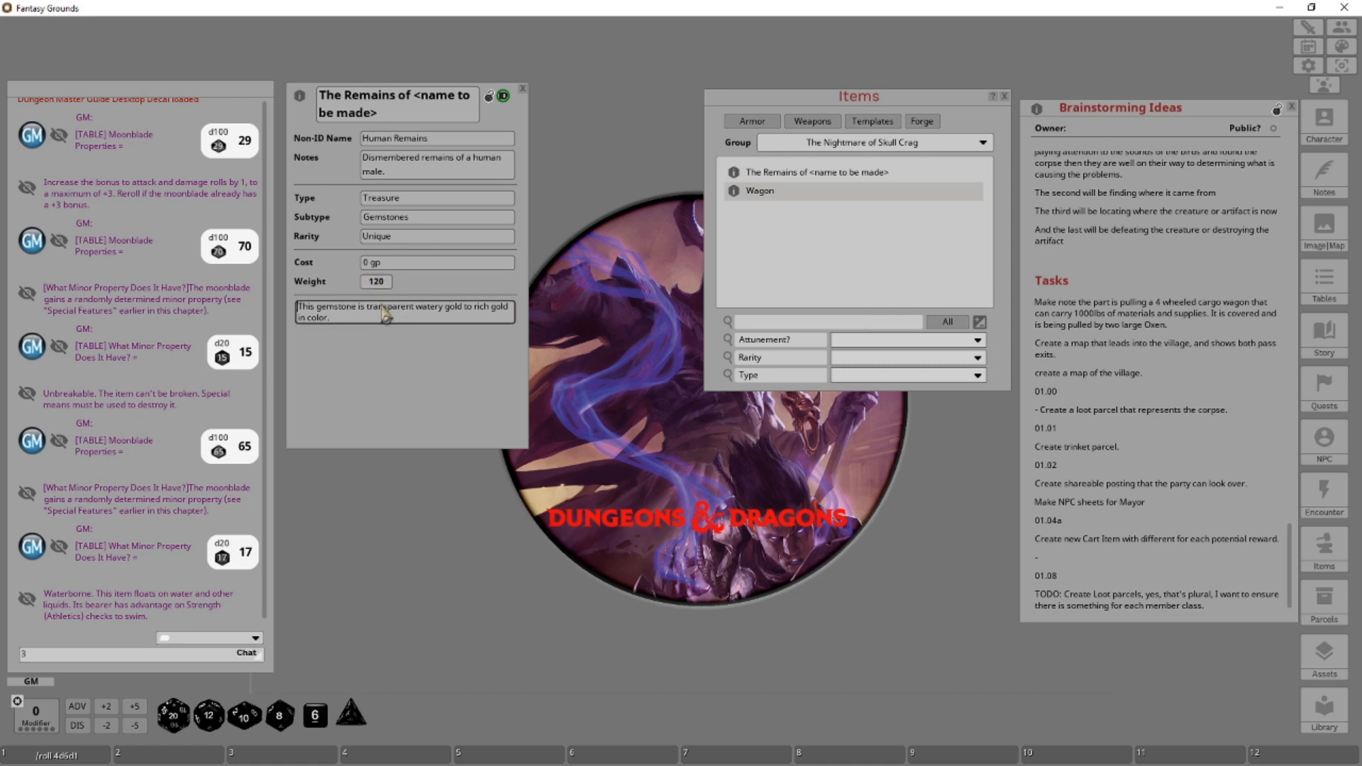
Replace the description with "The human remains of an male who was found in the woods along side the road." and mark the item unidentified.
{"action": "key", "text": "shift"}
{"action": "key", "text": "Delete"}
{"action": "key", "text": "Delete"}
{"action": "key", "text": "Delete"}
{"action": "key", "text": "Delete"}
{"action": "key", "text": "Delete"}
{"action": "key", "text": "Delete"}
{"action": "key", "text": "Delete"}
{"action": "key", "text": "Delete"}
{"action": "key", "text": "Delete"}
{"action": "key", "text": "Delete"}
{"action": "key", "text": "Delete"}
{"action": "key", "text": "Delete"}
{"action": "key", "text": "Delete"}
{"action": "key", "text": "Delete"}
{"action": "key", "text": "Delete"}
{"action": "key", "text": "Delete"}
{"action": "key", "text": "Delete"}
{"action": "key", "text": "Delete"}
{"action": "key", "text": "Delete"}
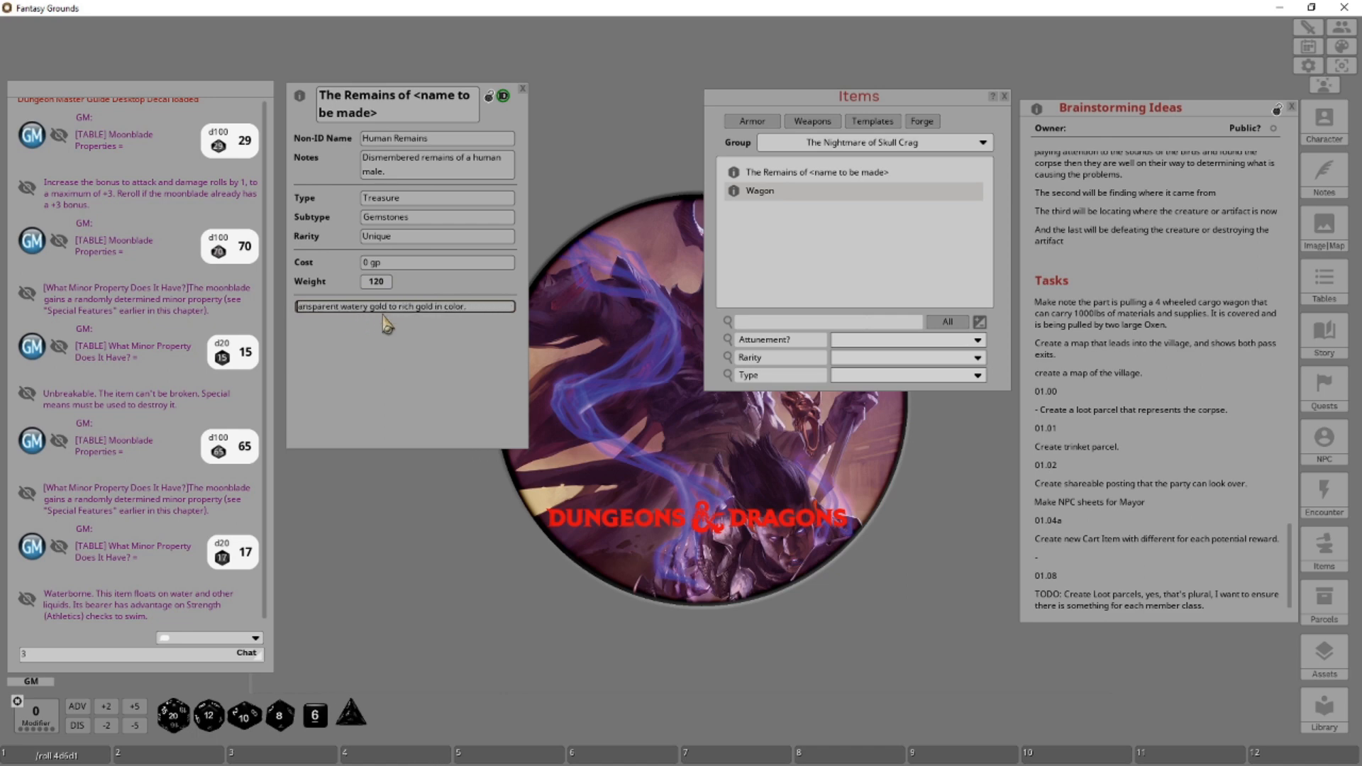
{"action": "key", "text": "Delete"}
{"action": "key", "text": "Delete"}
{"action": "key", "text": "Delete"}
{"action": "key", "text": "Delete"}
{"action": "key", "text": "Delete"}
{"action": "key", "text": "Delete"}
{"action": "key", "text": "Delete"}
{"action": "key", "text": "Delete"}
{"action": "key", "text": "Delete"}
{"action": "key", "text": "Delete"}
{"action": "key", "text": "Delete"}
{"action": "key", "text": "Delete"}
{"action": "key", "text": "Delete"}
{"action": "key", "text": "Delete"}
{"action": "key", "text": "Delete"}
{"action": "key", "text": "Delete"}
{"action": "key", "text": "Delete"}
{"action": "key", "text": "Delete"}
{"action": "key", "text": "Delete"}
{"action": "key", "text": "Delete"}
{"action": "key", "text": "Delete"}
{"action": "key", "text": "Delete"}
{"action": "key", "text": "Delete"}
{"action": "key", "text": "Delete"}
{"action": "key", "text": "Delete"}
{"action": "key", "text": "Delete"}
{"action": "key", "text": "Delete"}
{"action": "key", "text": "Delete"}
{"action": "key", "text": "Delete"}
{"action": "key", "text": "Delete"}
{"action": "key", "text": "Delete"}
{"action": "key", "text": "Delete"}
{"action": "key", "text": "Delete"}
{"action": "key", "text": "Delete"}
{"action": "key", "text": "Delete"}
{"action": "key", "text": "Delete"}
{"action": "key", "text": "Delete"}
{"action": "key", "text": "Delete"}
{"action": "key", "text": "Delete"}
{"action": "key", "text": "shift"}
{"action": "type", "text": "The"}
{"action": "type", "text": " human "}
{"action": "type", "text": "remains of an 9in"}
{"action": "key", "text": "BackSpace"}
{"action": "key", "text": "BackSpace"}
{"action": "key", "text": "BackSpace"}
{"action": "type", "text": "indi"}
{"action": "key", "text": "BackSpace"}
{"action": "key", "text": "BackSpace"}
{"action": "key", "text": "BackSpace"}
{"action": "key", "text": "BackSpace"}
{"action": "type", "text": "male"}
{"action": "type", "text": "who was found in the woods along side the"}
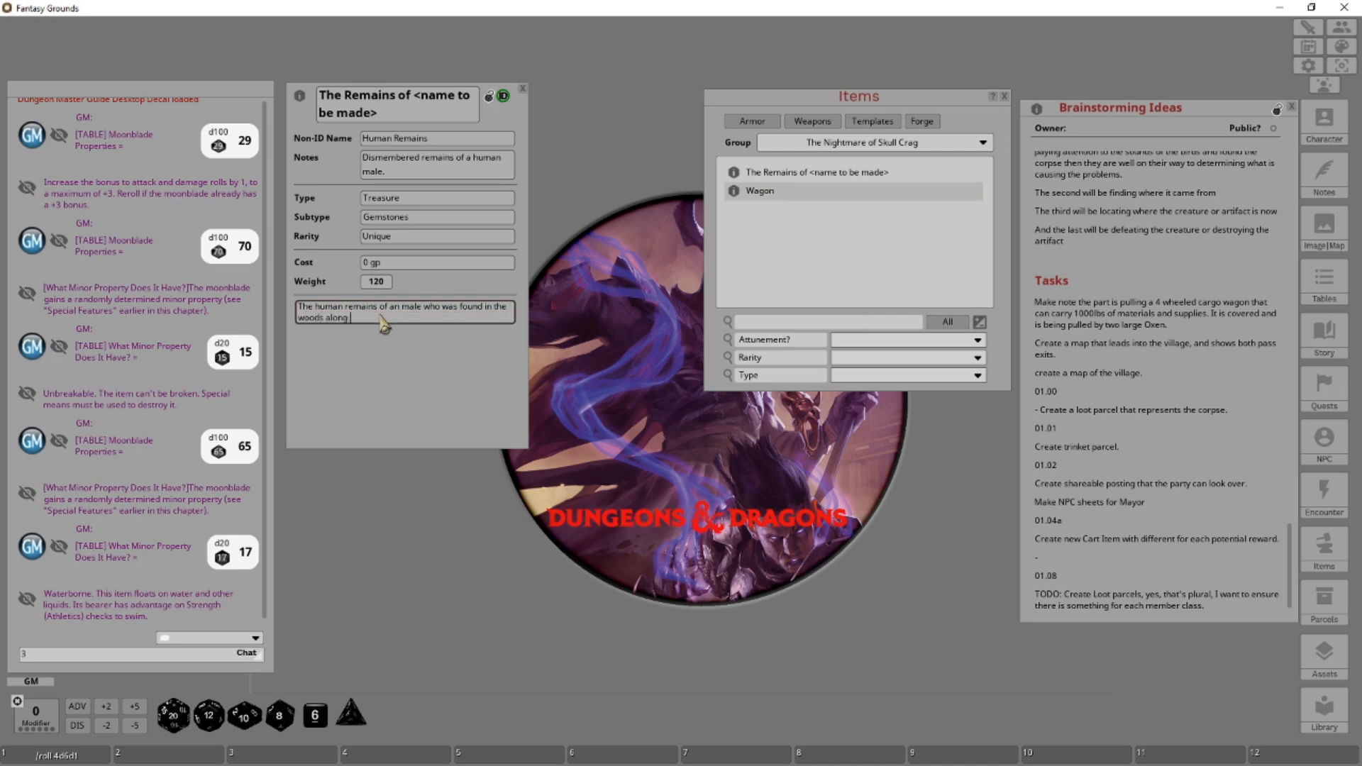
{"action": "type", "text": " road."}
{"action": "left_click", "coordinate": [502, 95]}
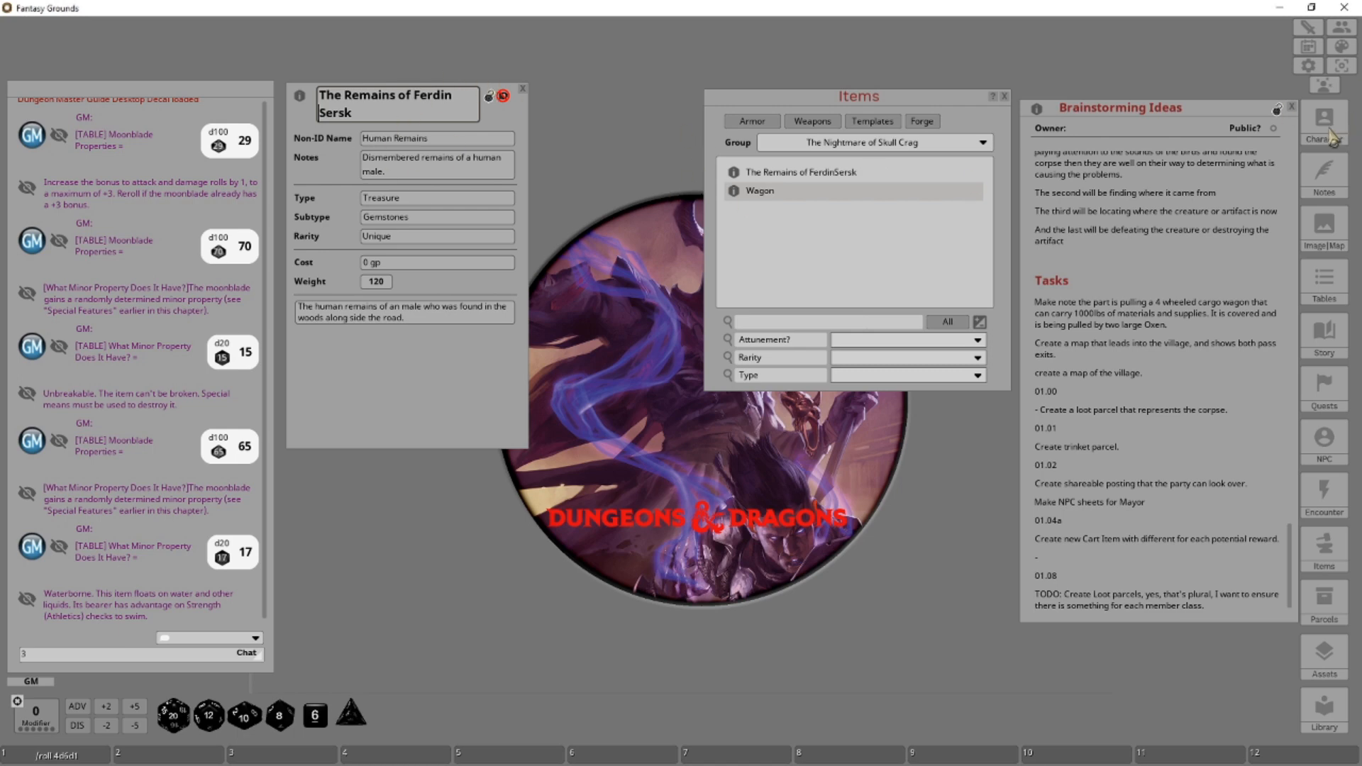
Open the 00.01 - Credits story entry for editing at the end of the D&D resources and inspiration heading.
{"action": "left_click", "coordinate": [1323, 335]}
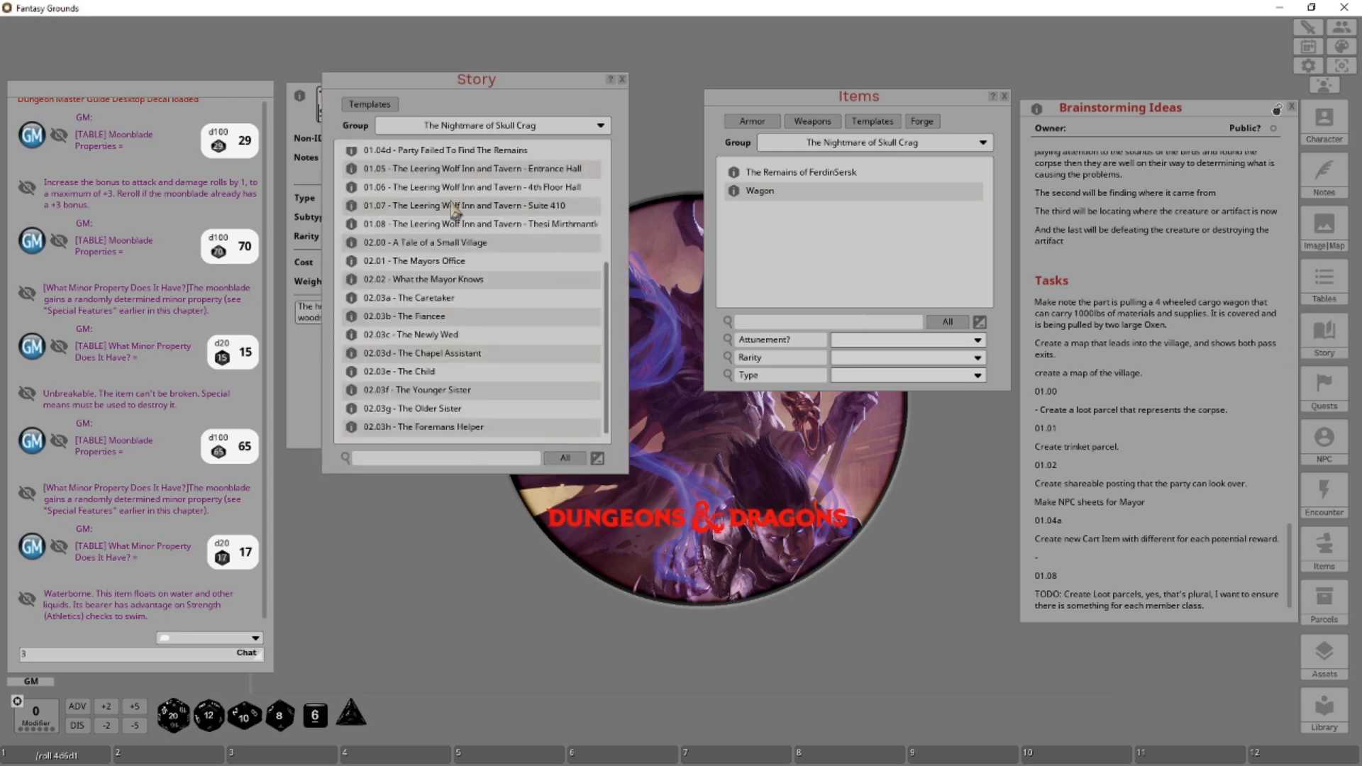
{"action": "left_click", "coordinate": [413, 154]}
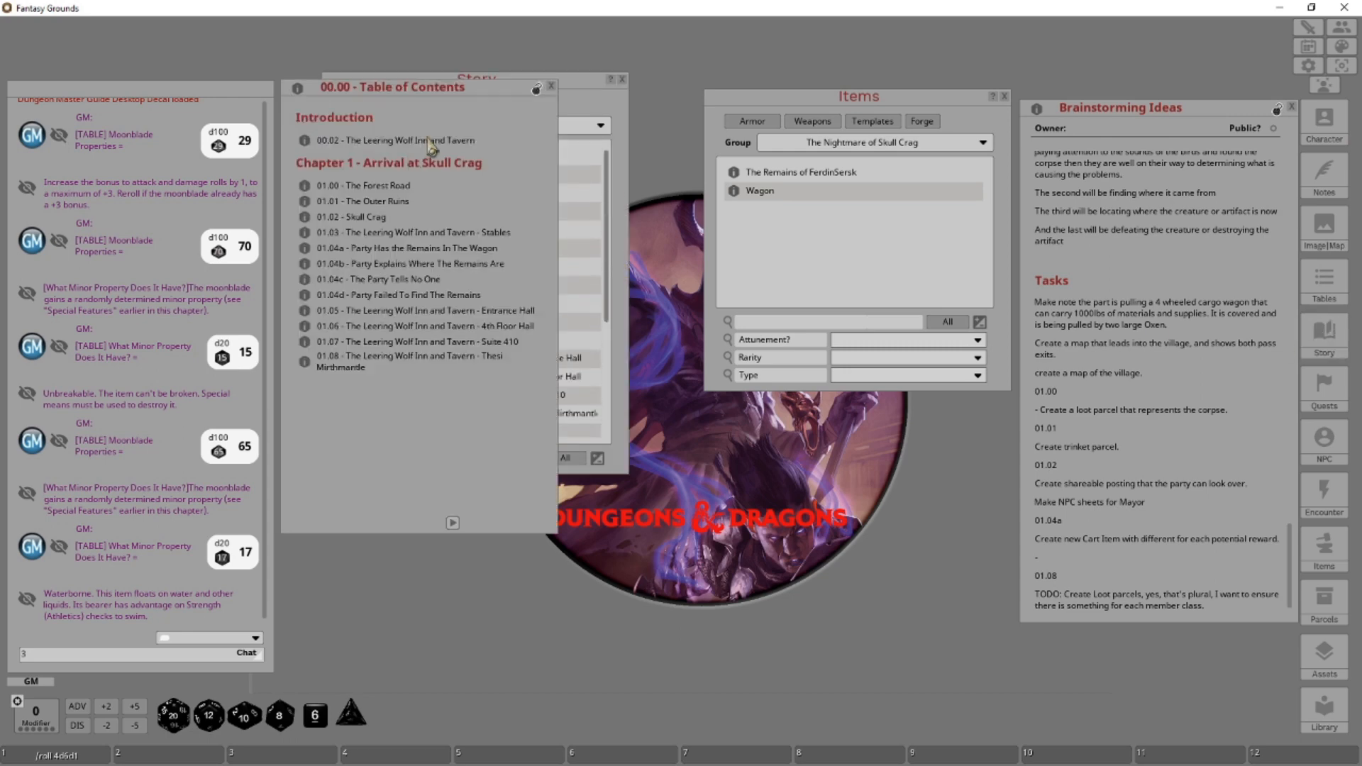
{"action": "left_click", "coordinate": [550, 87]}
{"action": "left_click", "coordinate": [392, 174]}
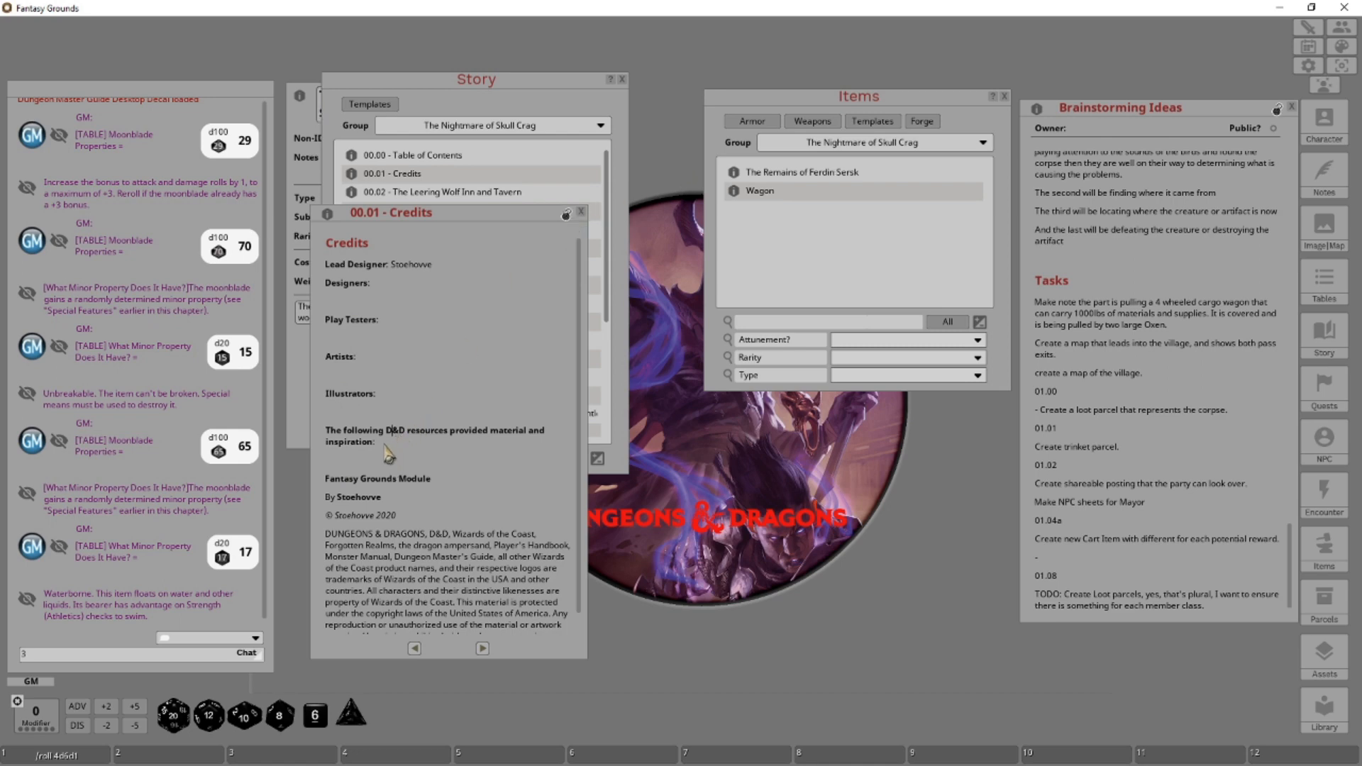
{"action": "left_click", "coordinate": [383, 442]}
{"action": "key", "text": "Return"}
{"action": "type", "text": "Wiz"}
{"action": "key", "text": "BackSpace"}
{"action": "key", "text": "BackSpace"}
{"action": "key", "text": "BackSpace"}
{"action": "key", "text": "BackSpace"}
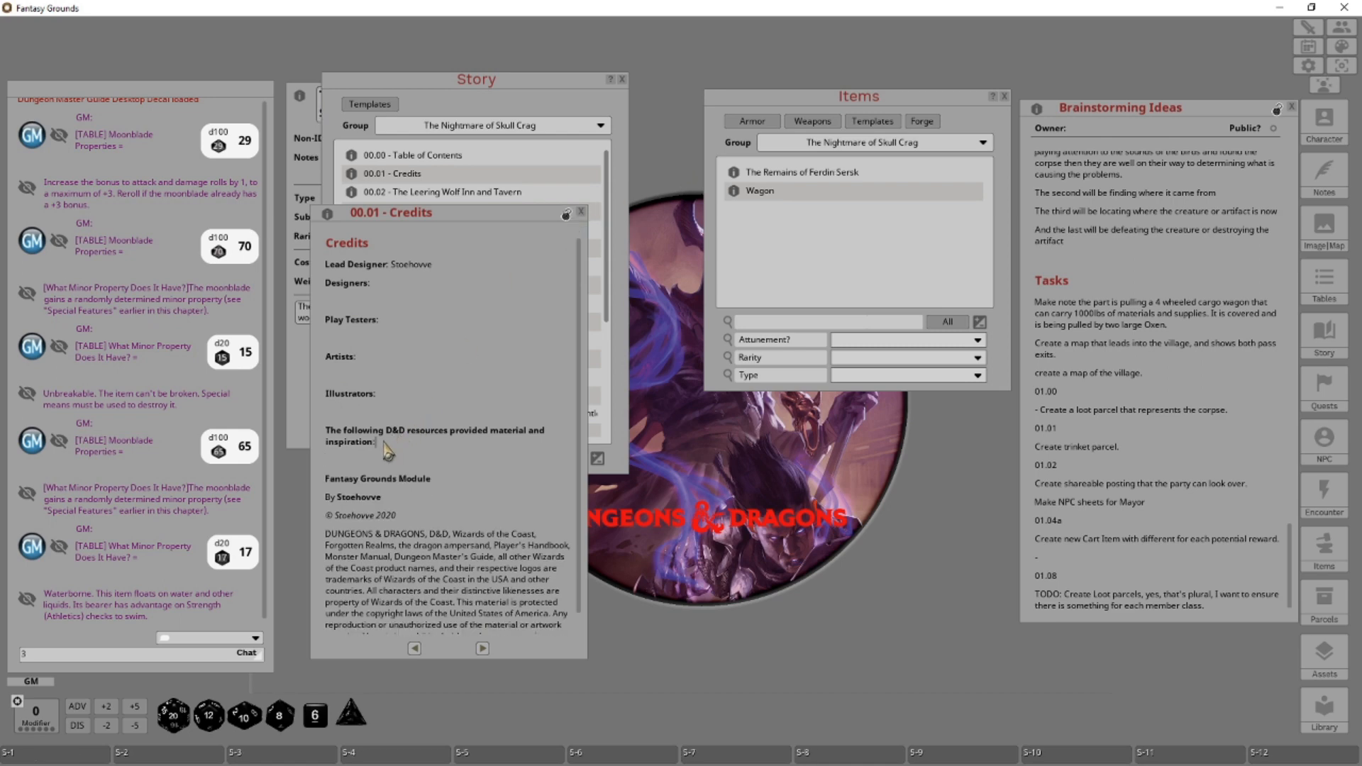
Add "Some names of the characers in this campaign were generated using fantasynamegenerator.com" beneath the resources heading, and lock and close the Credits entry.
{"action": "key", "text": "Return"}
{"action": "type", "text": "S"}
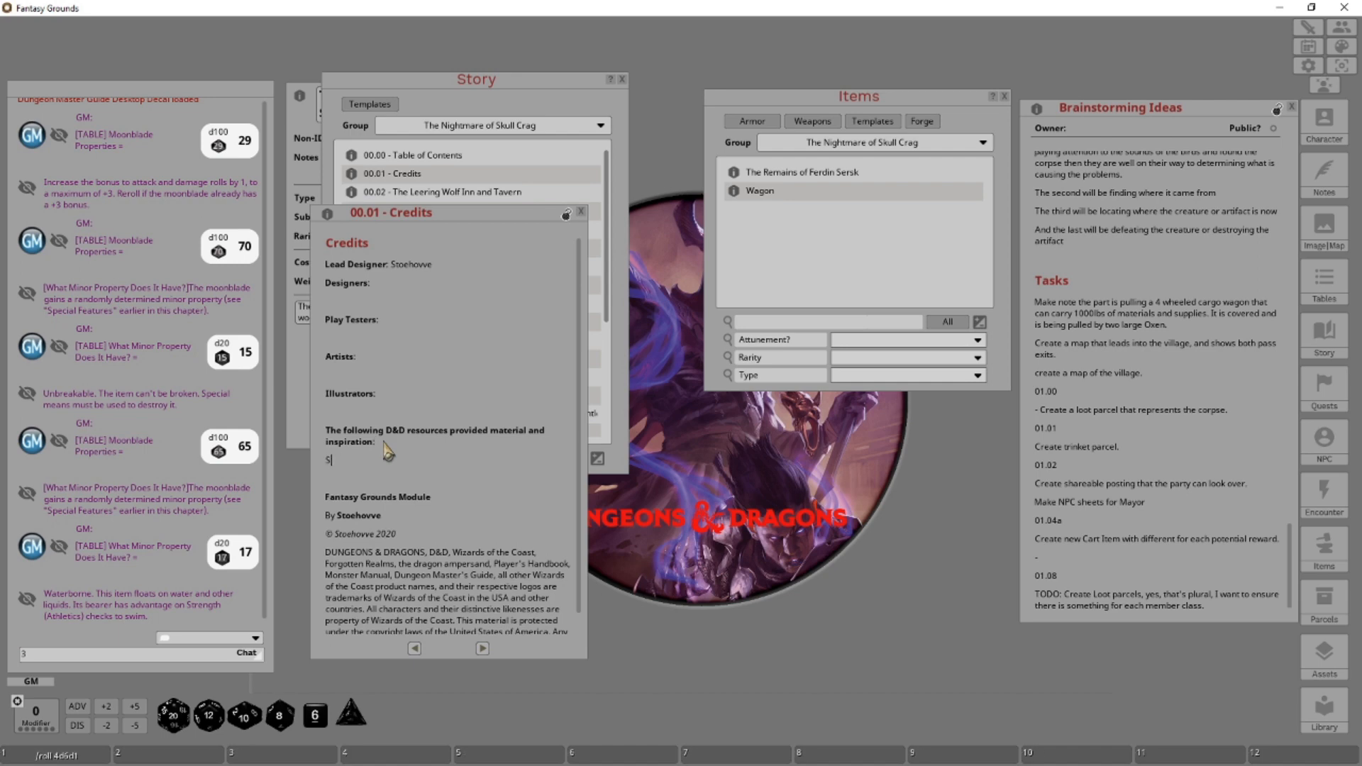
{"action": "type", "text": "ome names ard"}
{"action": "key", "text": "BackSpace"}
{"action": "key", "text": "BackSpace"}
{"action": "key", "text": "BackSpace"}
{"action": "type", "text": "of the"}
{"action": "key", "text": "BackSpace"}
{"action": "key", "text": "BackSpace"}
{"action": "key", "text": "BackSpace"}
{"action": "type", "text": "he characters"}
{"action": "type", "text": " in this campaig"}
{"action": "type", "text": "n were prop"}
{"action": "key", "text": "BackSpace"}
{"action": "key", "text": "BackSpace"}
{"action": "key", "text": "BackSpace"}
{"action": "key", "text": "BackSpace"}
{"action": "type", "text": "gene"}
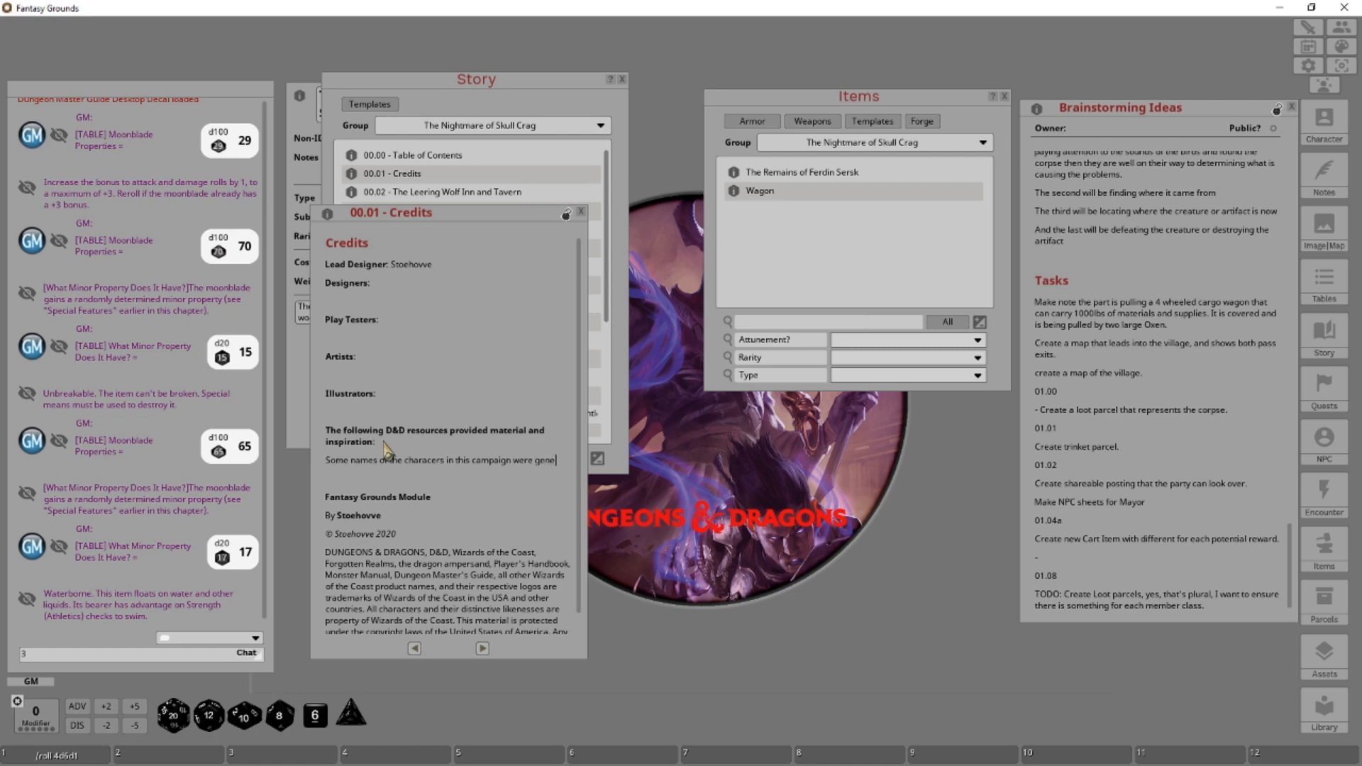
{"action": "type", "text": "rated using"}
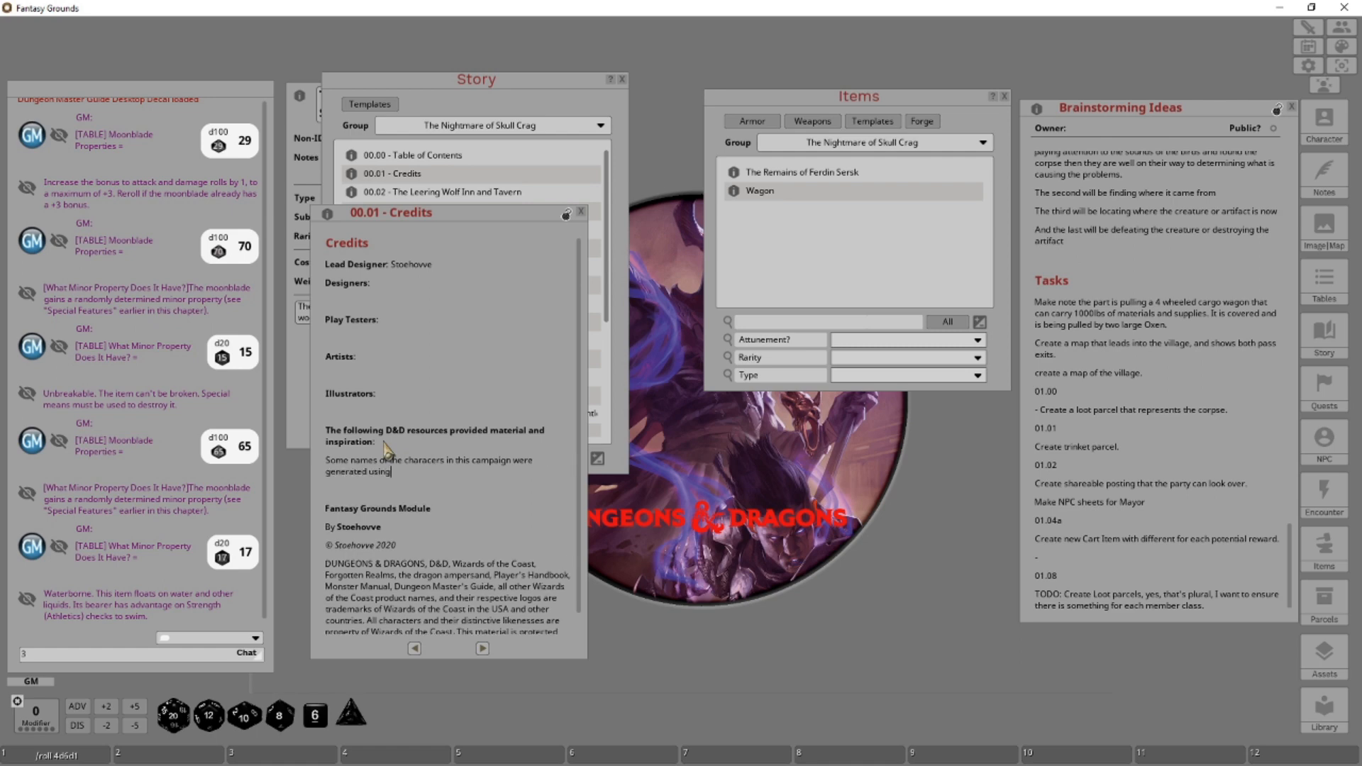
{"action": "type", "text": " fantasynamegenerator.com"}
{"action": "left_click", "coordinate": [565, 214]}
{"action": "left_click", "coordinate": [580, 212]}
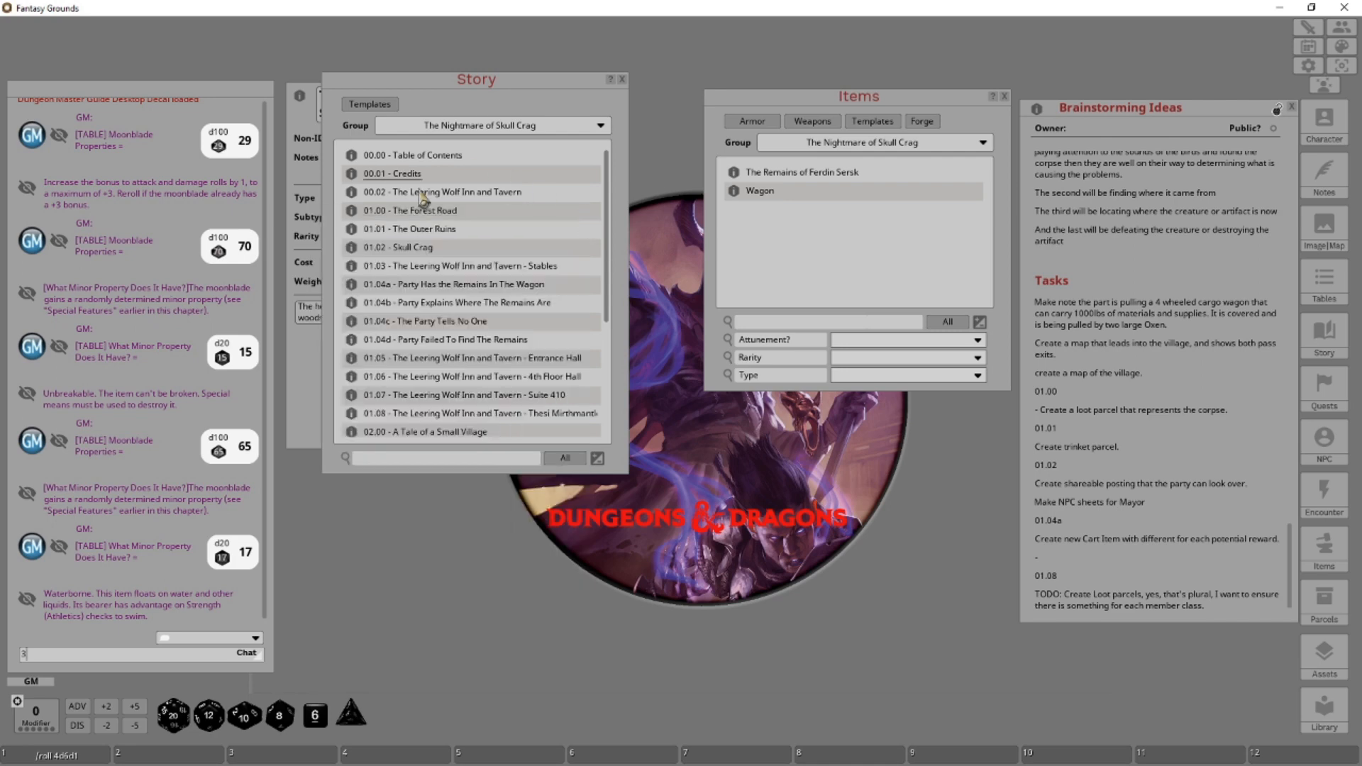
Set the human remains item's type to Remains and subtype to Human, and lock and close its record.
{"action": "left_click_drag", "start_coordinate": [517, 76], "coordinate": [587, 69]}
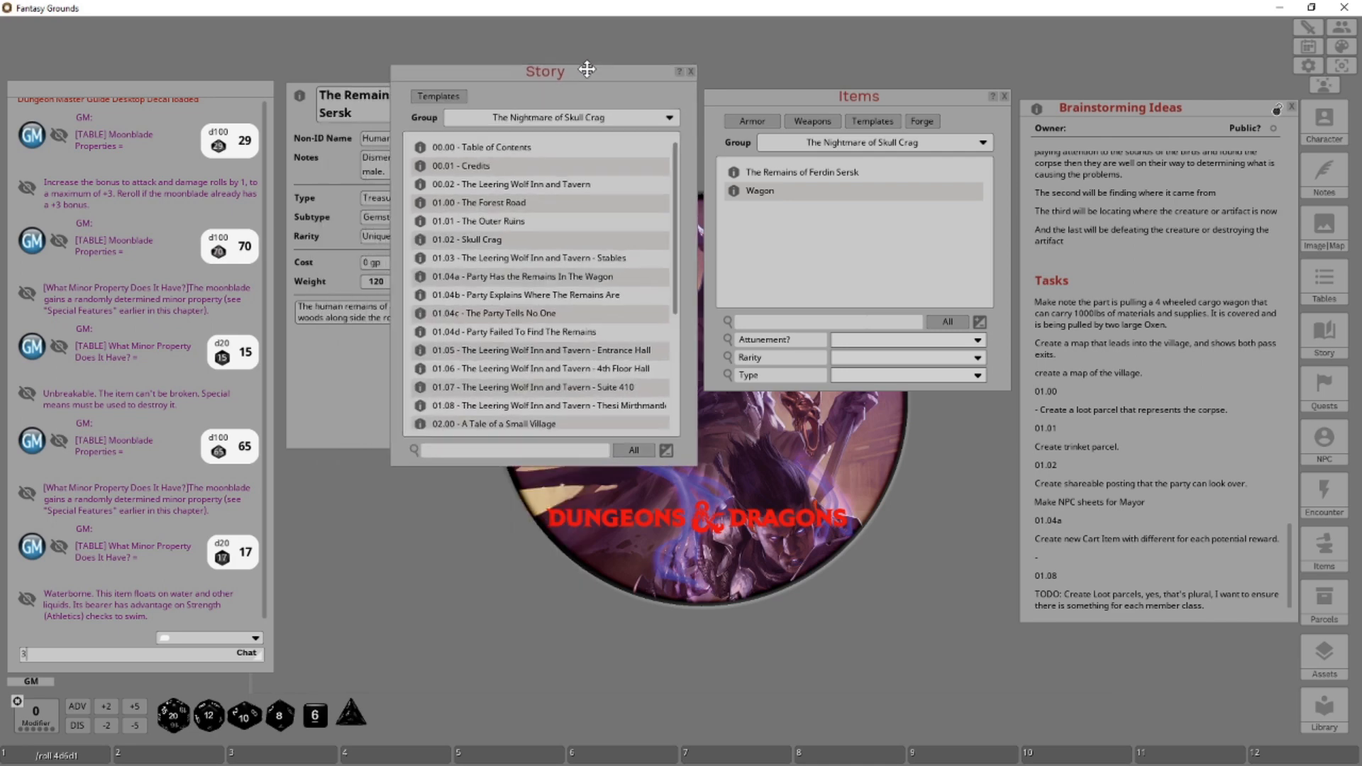
{"action": "left_click", "coordinate": [371, 379]}
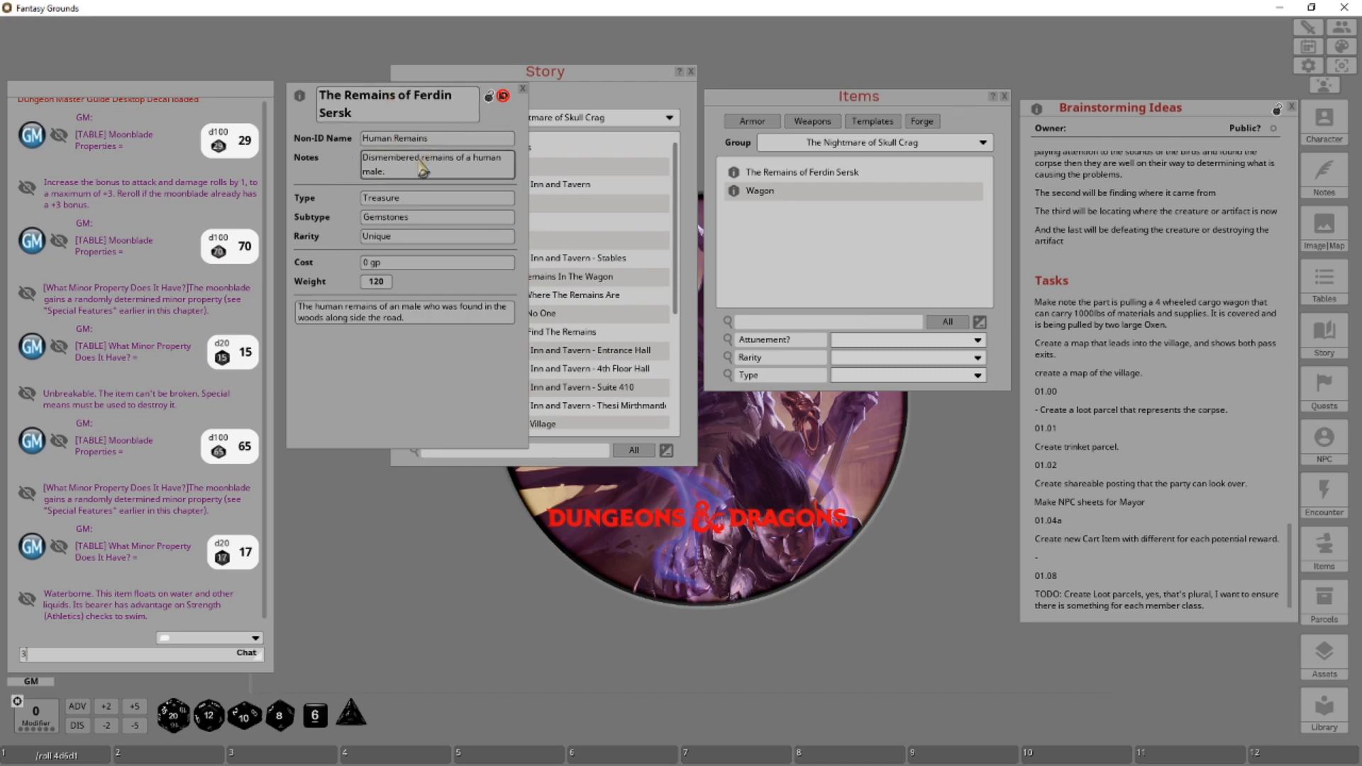
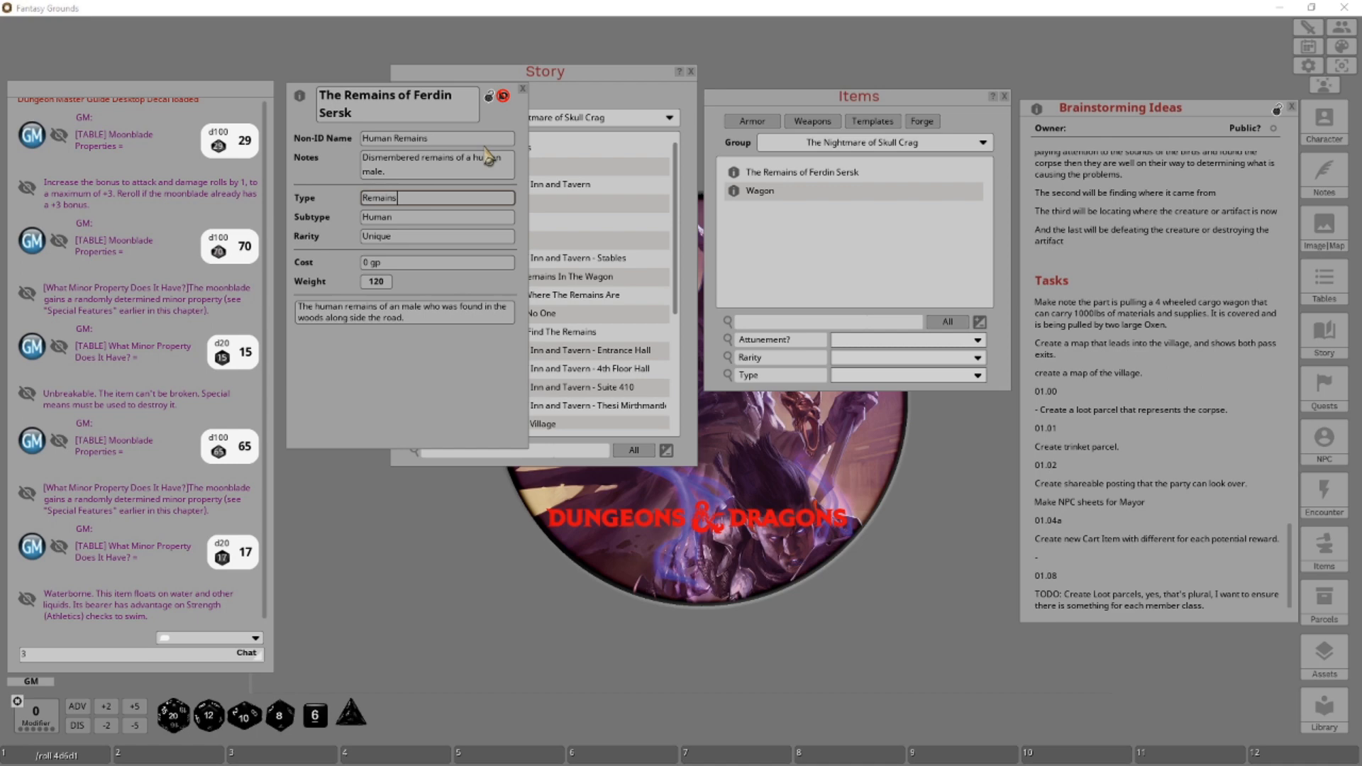
{"action": "left_click", "coordinate": [398, 239]}
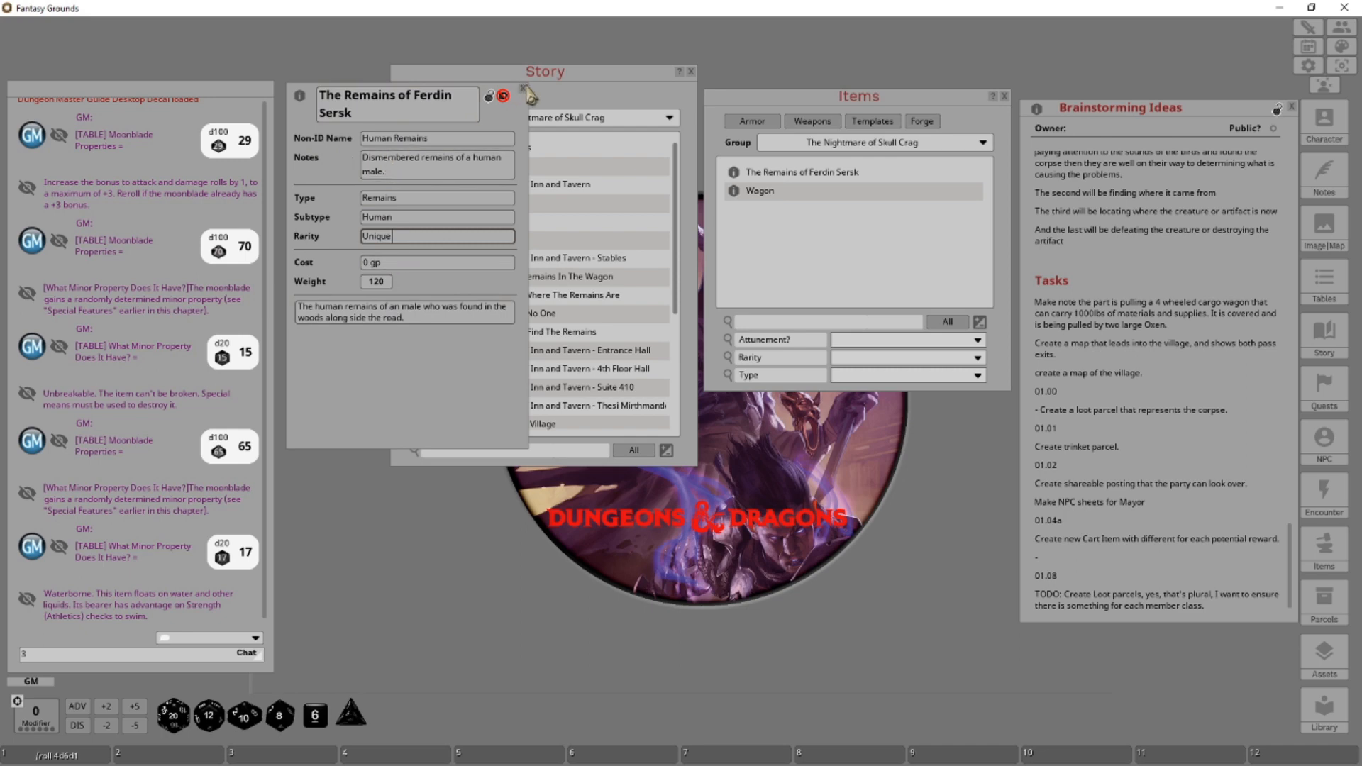
{"action": "left_click", "coordinate": [488, 95]}
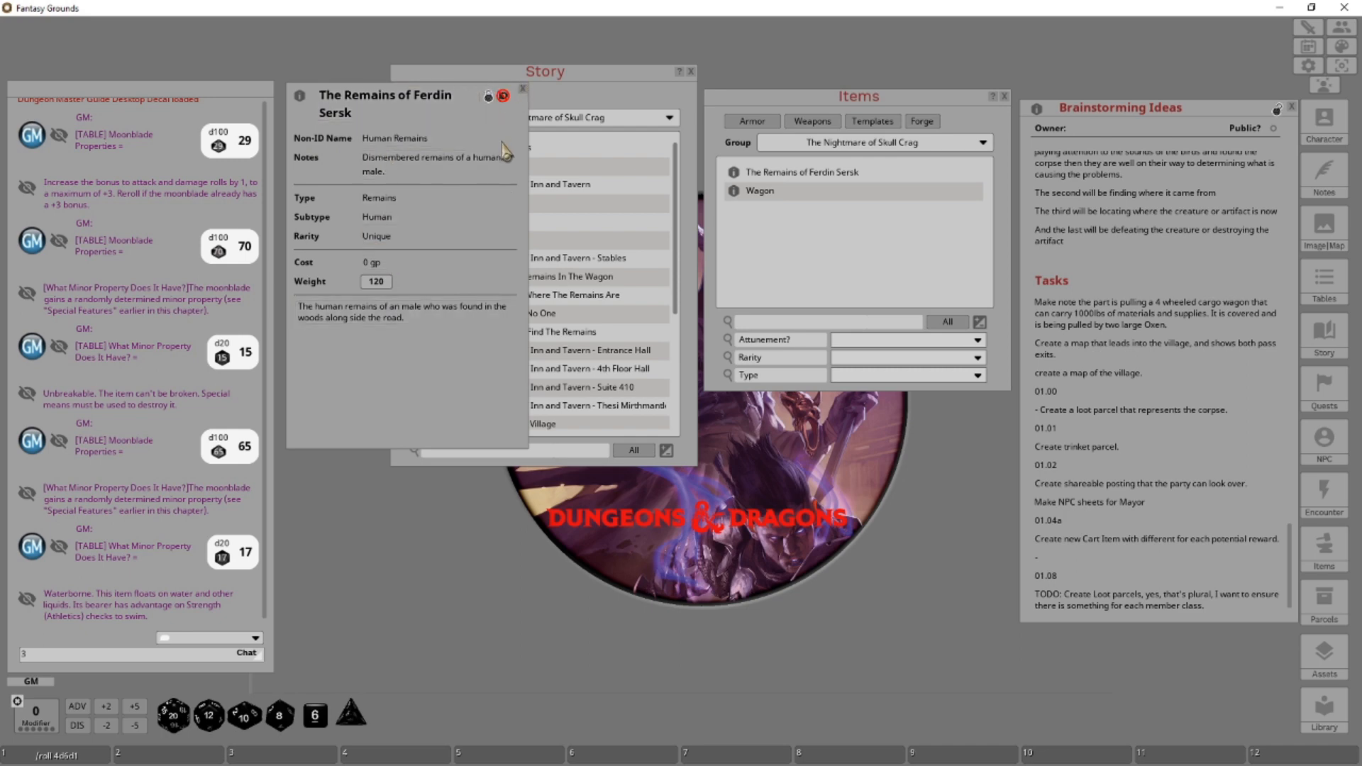
{"action": "left_click", "coordinate": [523, 90]}
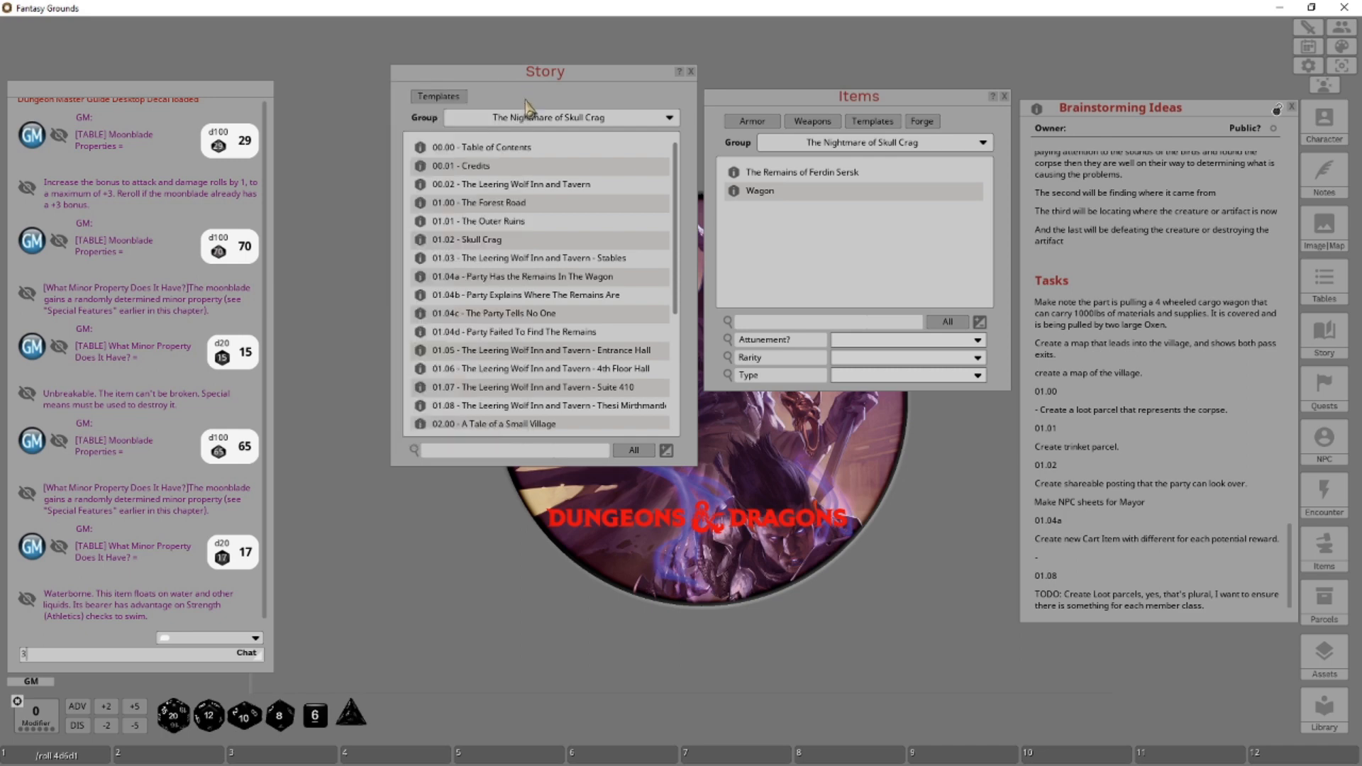
Check the Wagon item's record and duplicate the item within the Items list.
{"action": "left_click", "coordinate": [757, 200]}
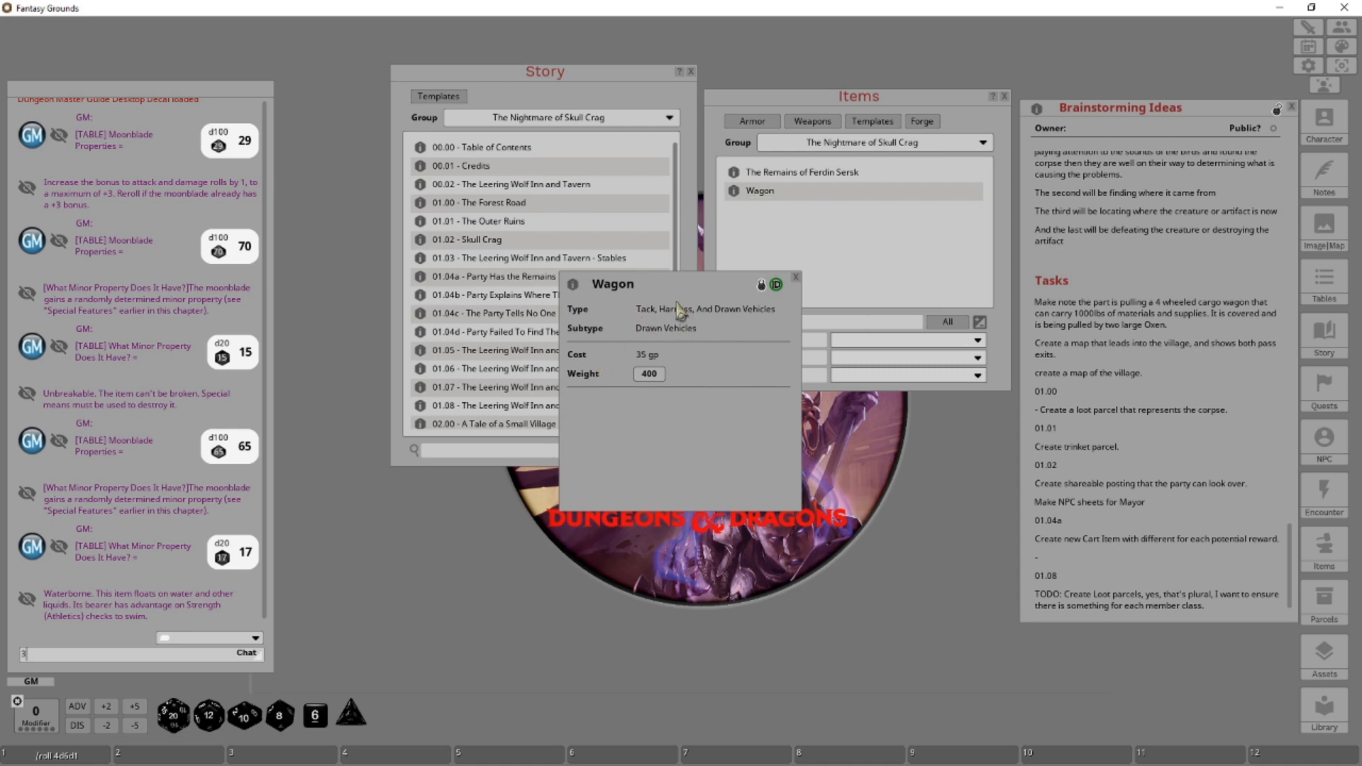
{"action": "left_click", "coordinate": [797, 278]}
{"action": "left_click_drag", "start_coordinate": [734, 190], "coordinate": [738, 300]}
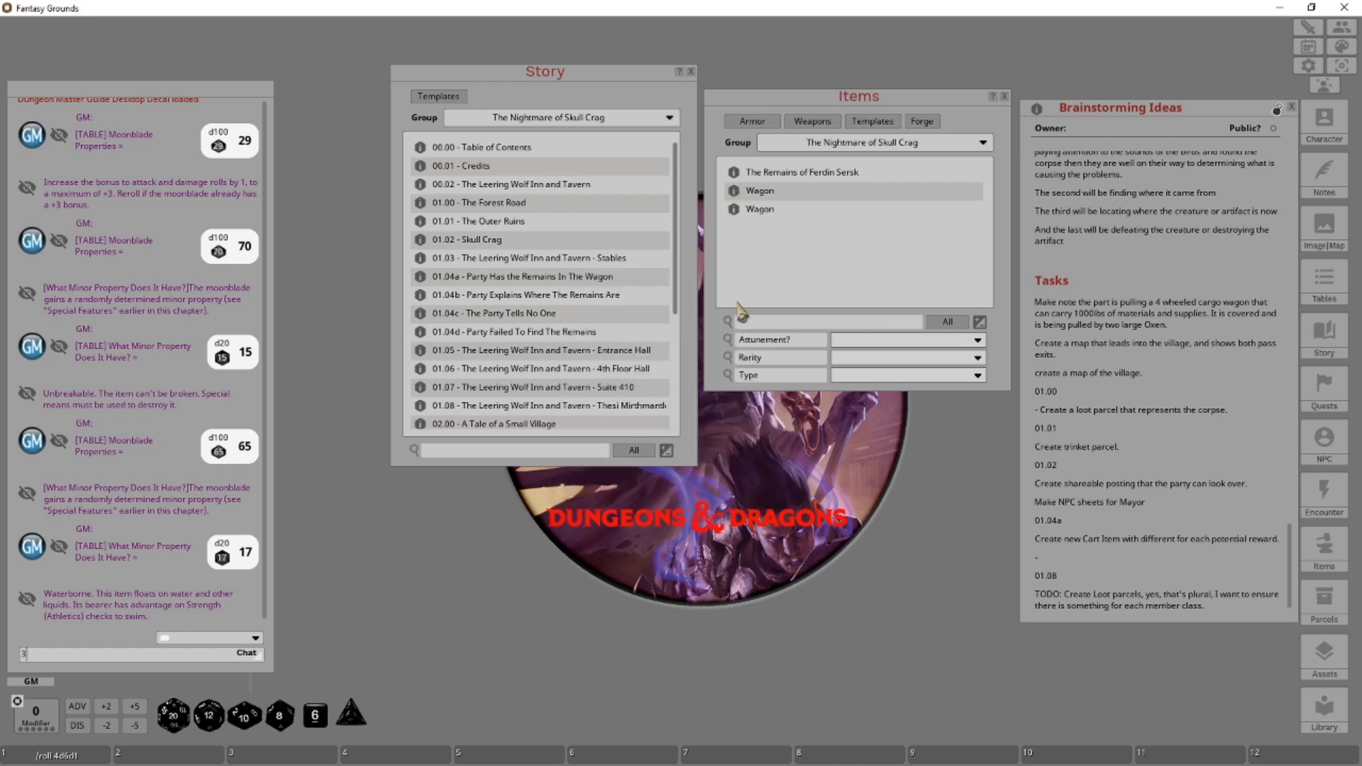
Open the duplicated Wagon record alongside story entry 01.04a - Party Has the Remains In The Wagon, showing the list of wagon improvements.
{"action": "left_click", "coordinate": [758, 210]}
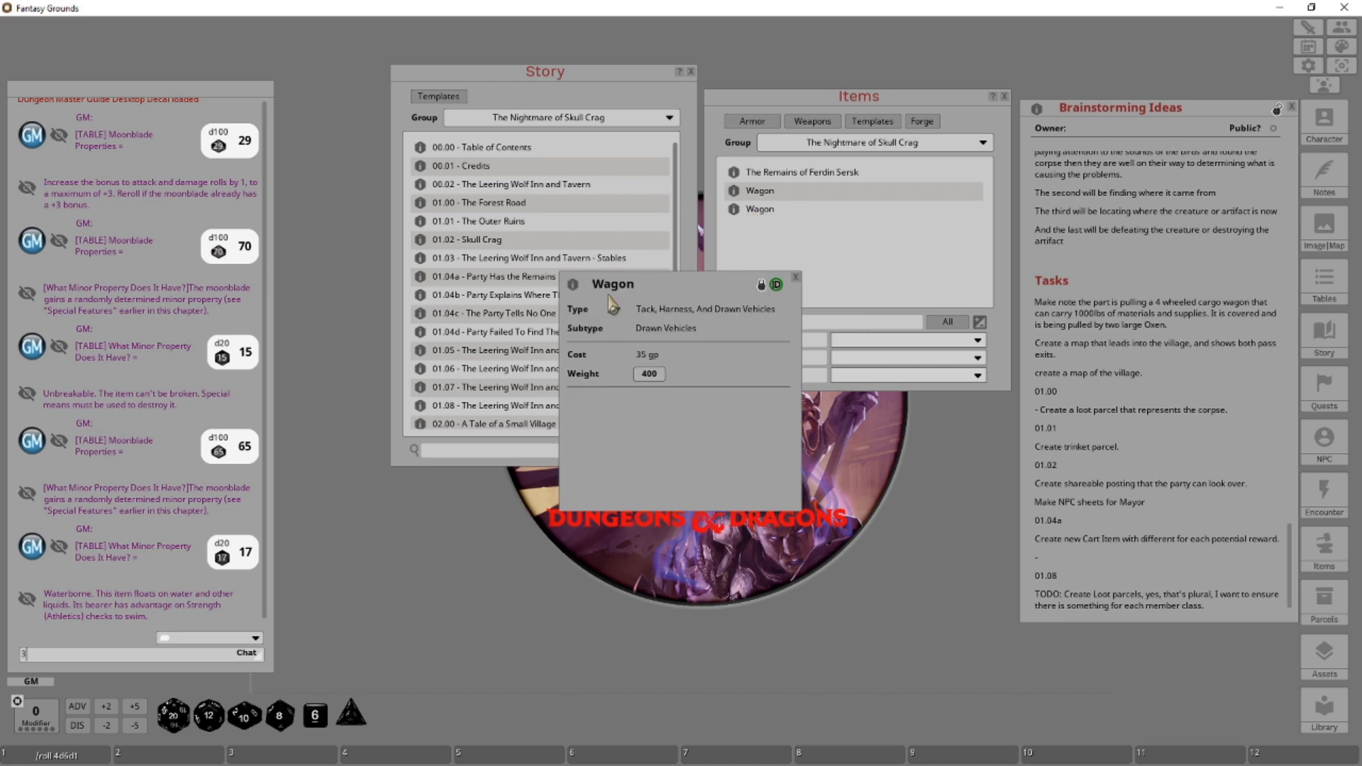
{"action": "left_click_drag", "start_coordinate": [660, 288], "coordinate": [525, 386]}
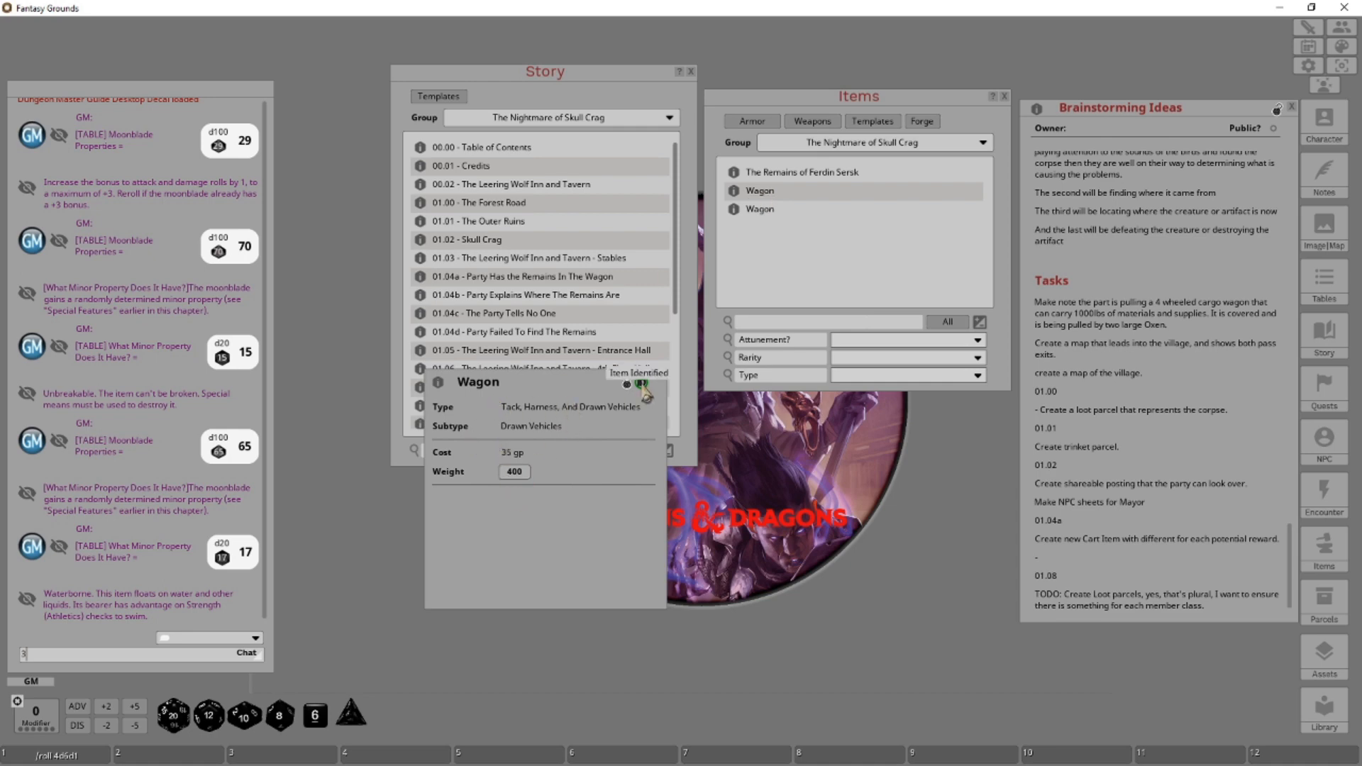
{"action": "left_click_drag", "start_coordinate": [643, 388], "coordinate": [974, 463]}
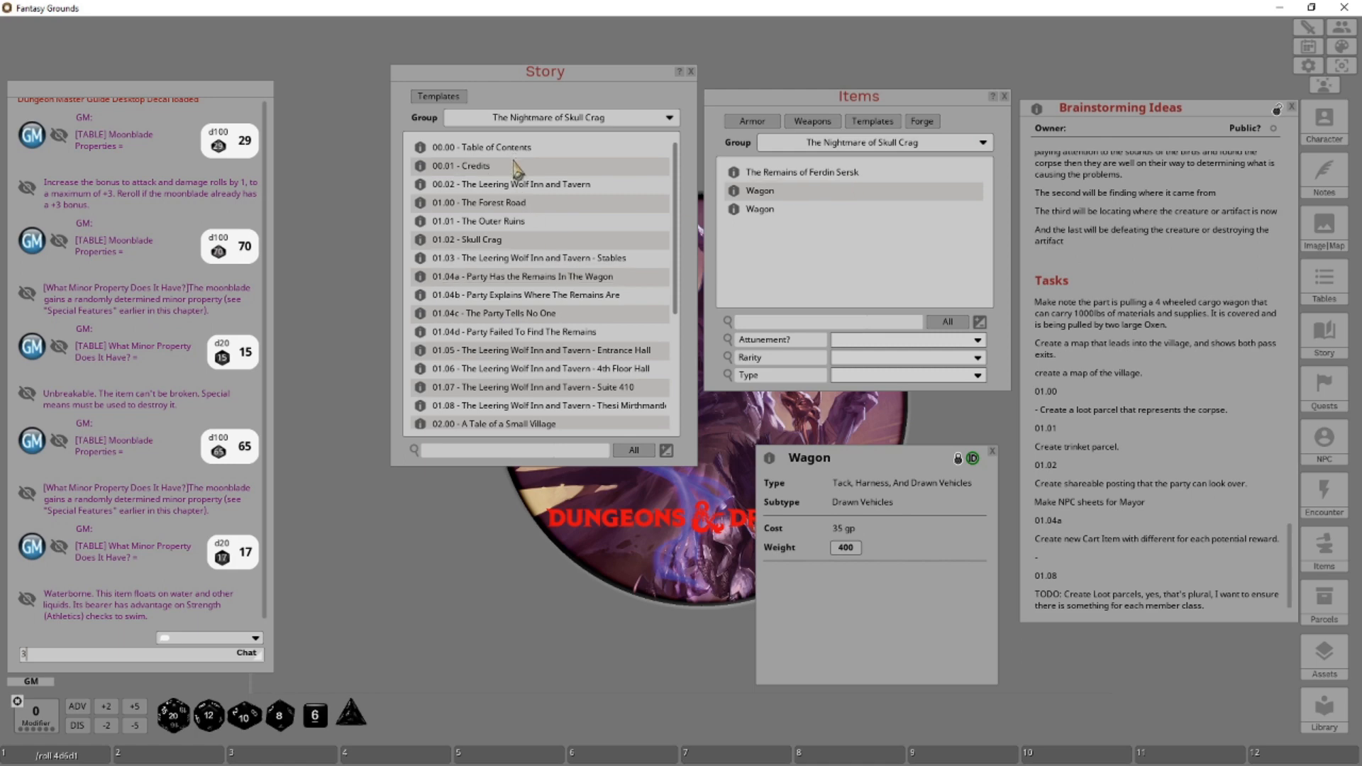
{"action": "left_click", "coordinate": [496, 284]}
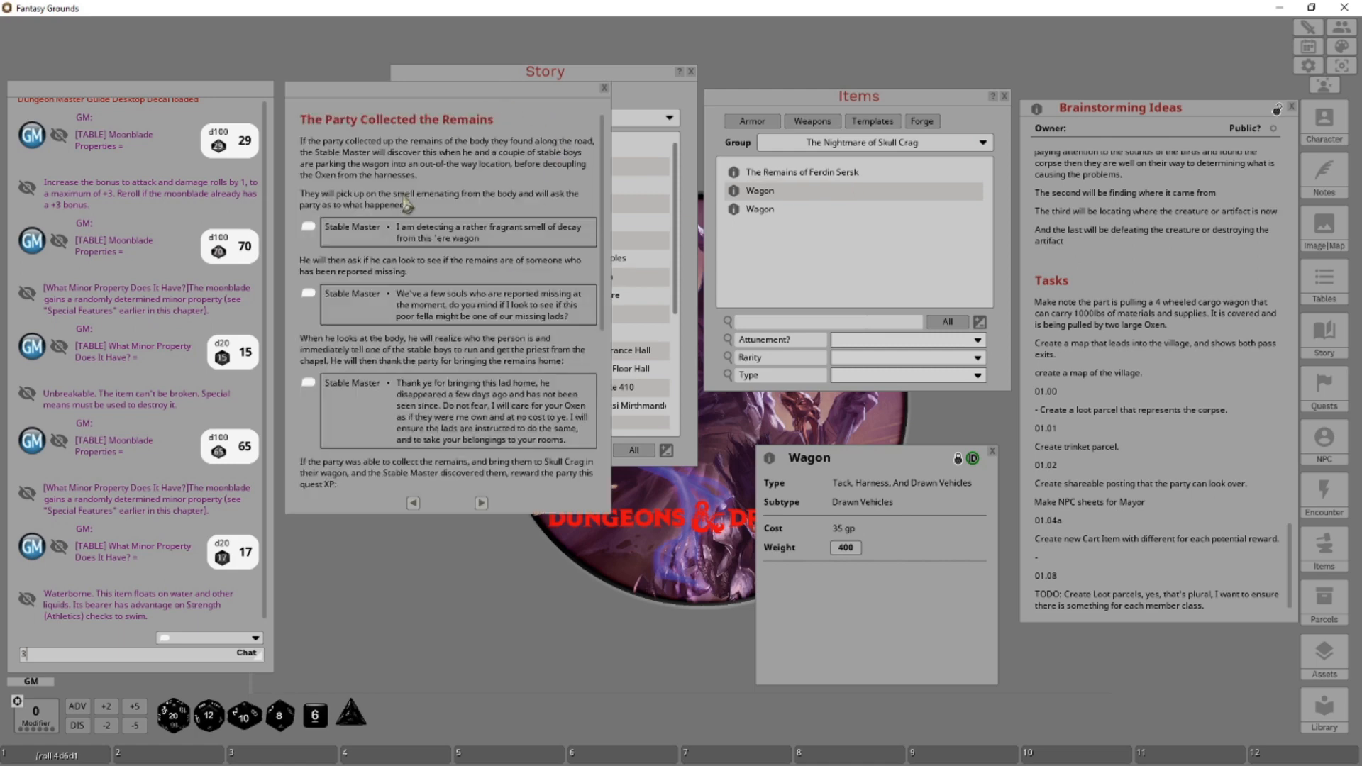
{"action": "scroll", "coordinate": [405, 447], "scroll_direction": "down", "scroll_amount": 5}
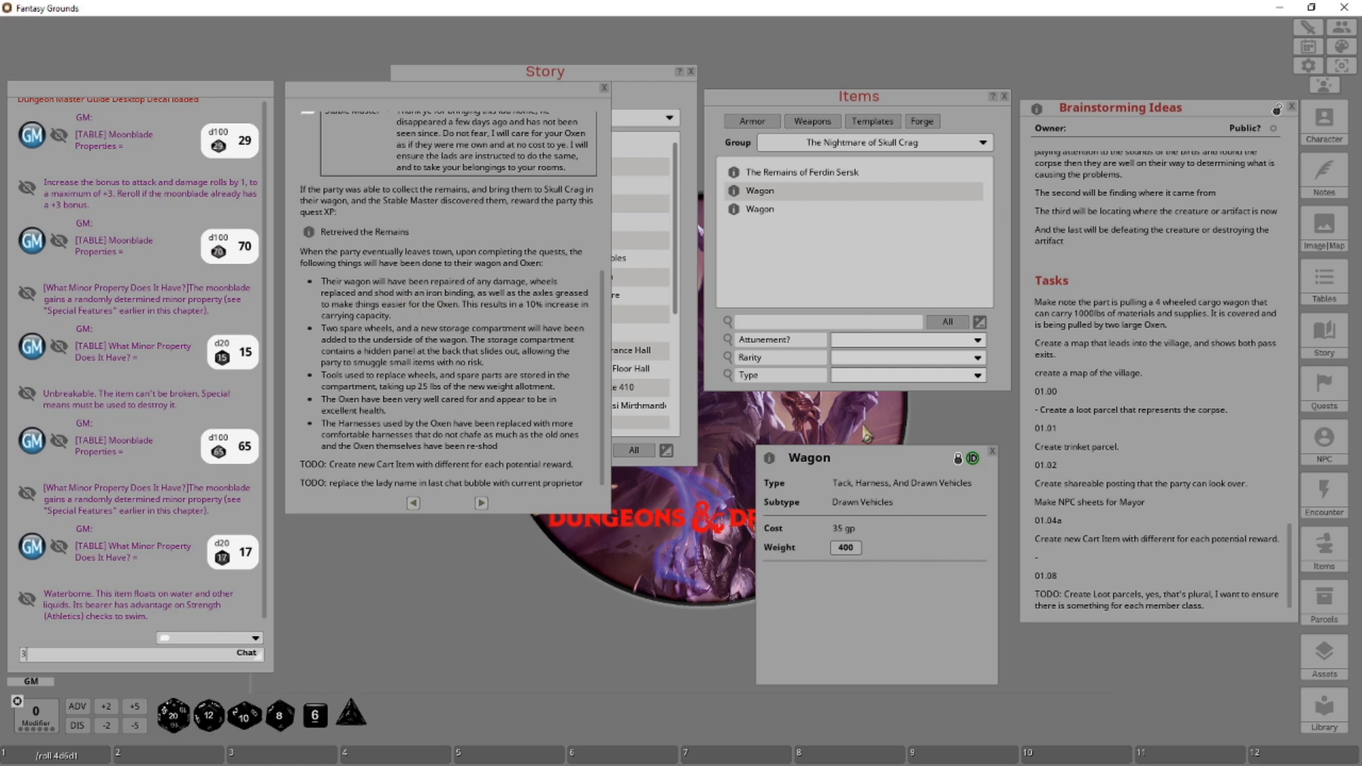
Unlock the duplicated Wagon record, set its non-ID name to "Wagon" and rename the item "Improved Wagon".
{"action": "left_click", "coordinate": [958, 458]}
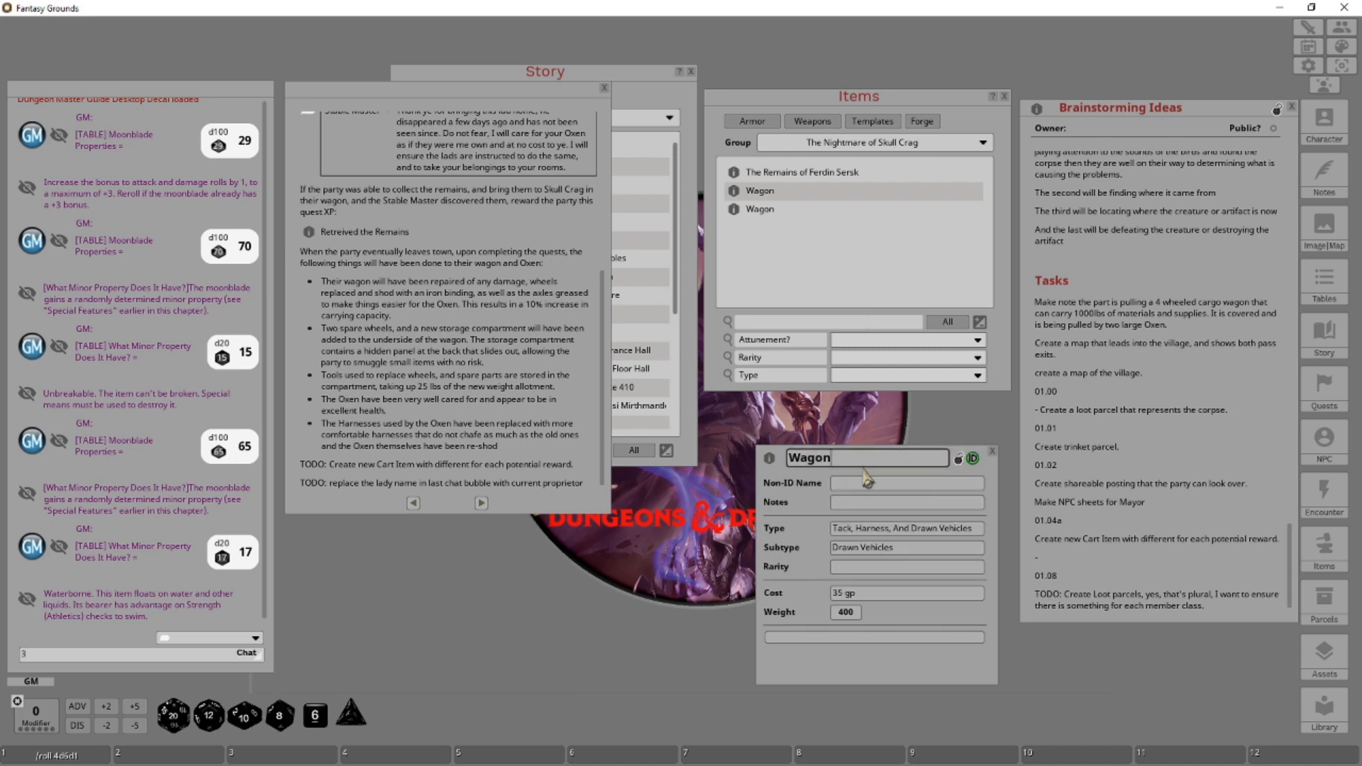
{"action": "left_click", "coordinate": [867, 489]}
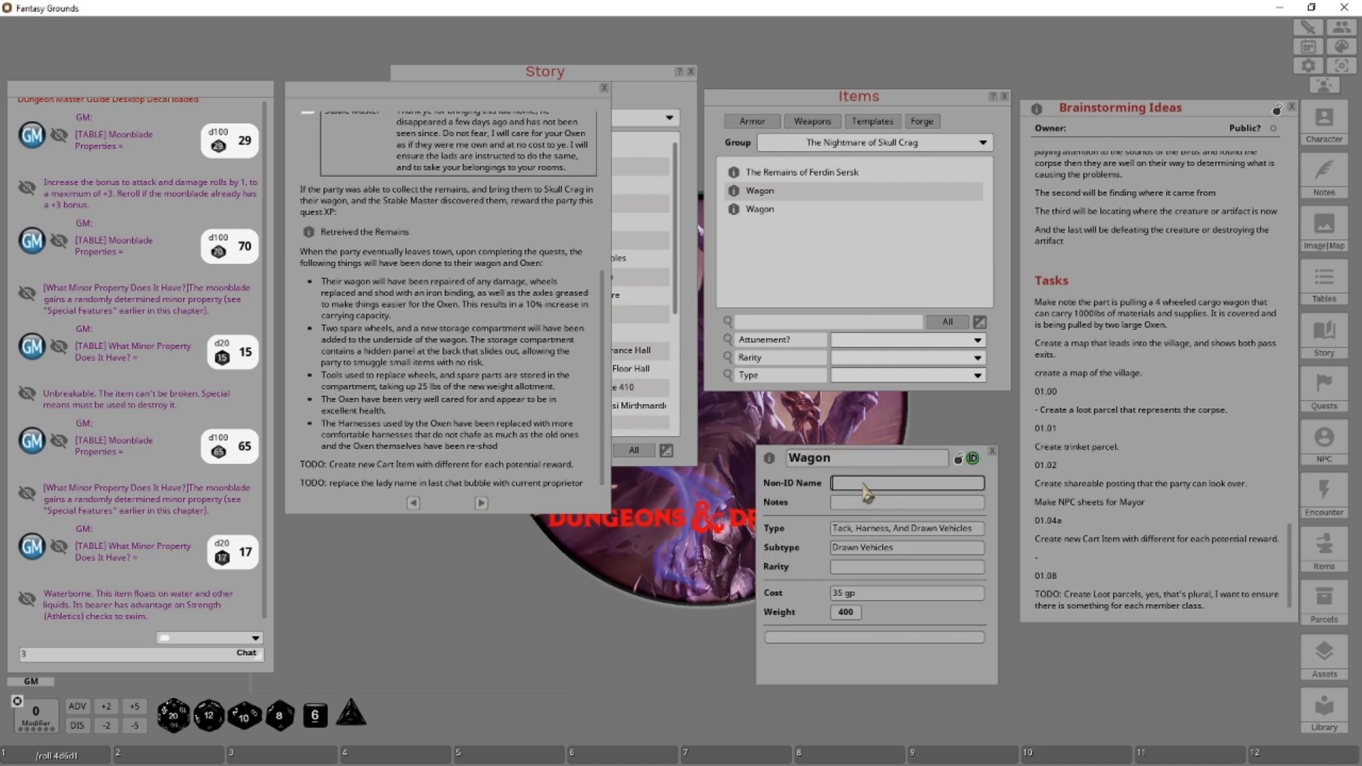
{"action": "type", "text": "Wagon"}
{"action": "left_click", "coordinate": [850, 460]}
{"action": "key", "text": "BackSpace"}
{"action": "key", "text": "BackSpace"}
{"action": "key", "text": "BackSpace"}
{"action": "key", "text": "BackSpace"}
{"action": "key", "text": "BackSpace"}
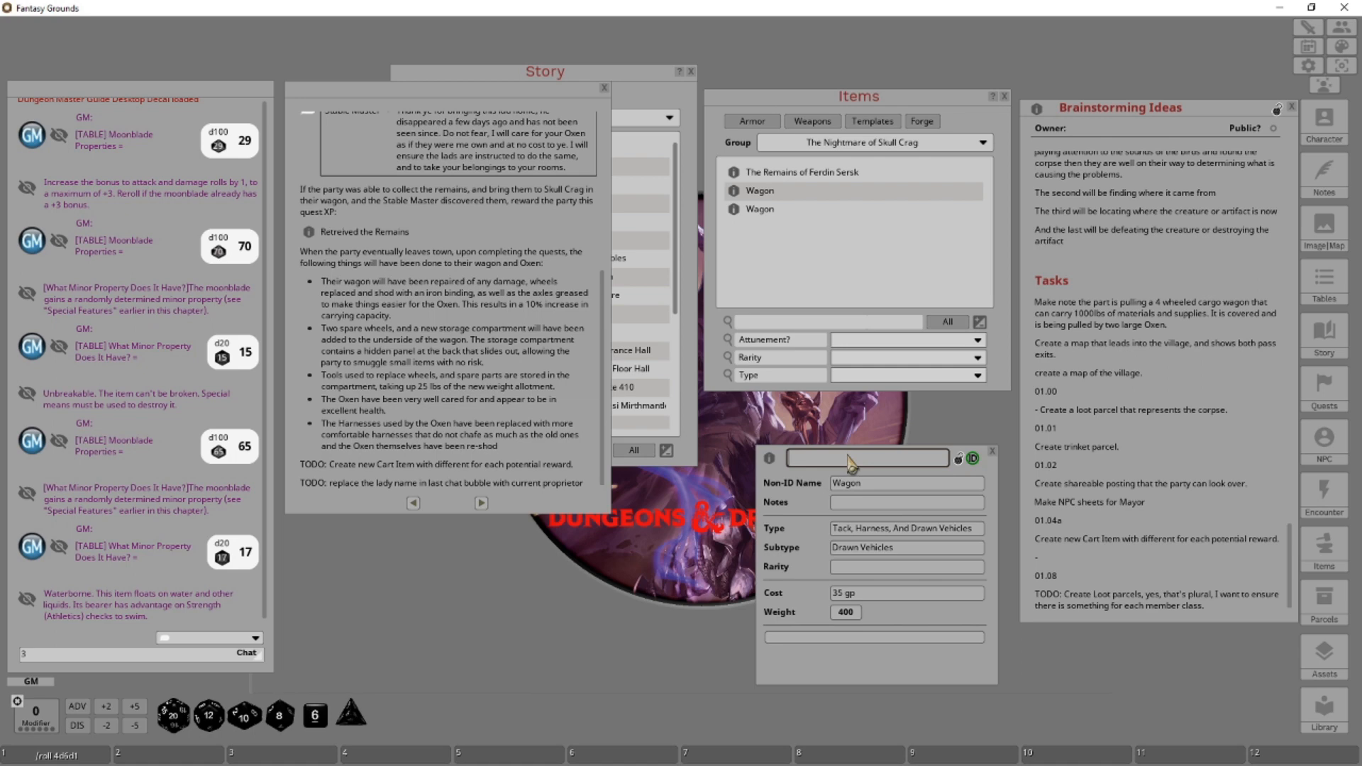
{"action": "key", "text": "shift"}
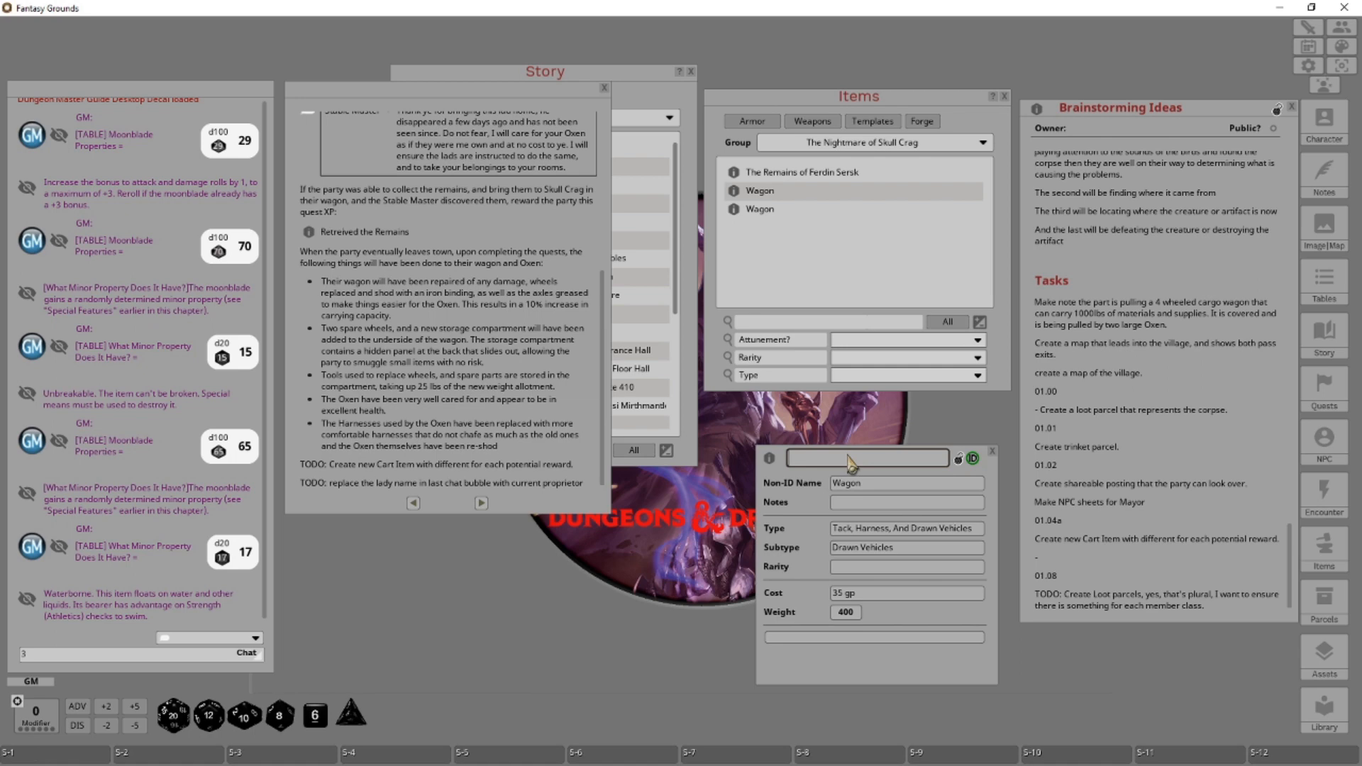
{"action": "type", "text": "Imp"}
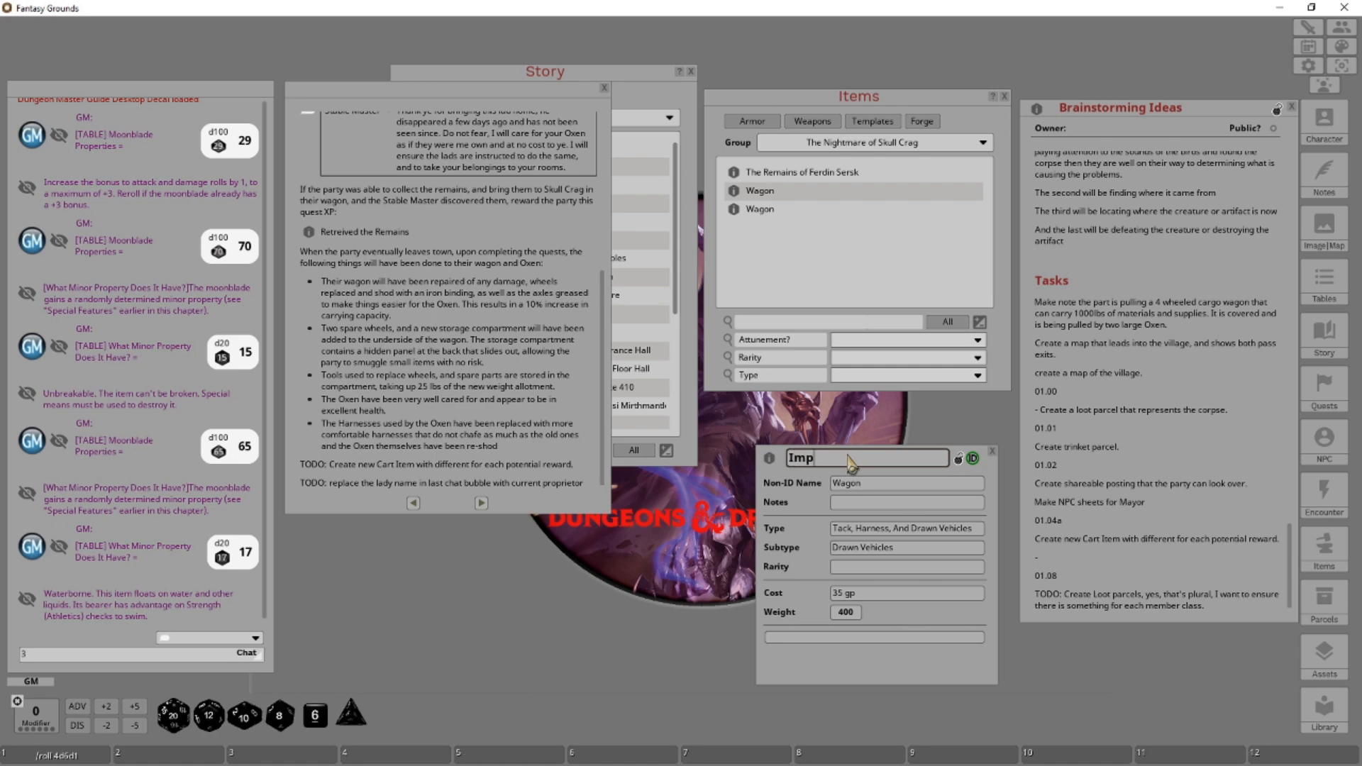
{"action": "type", "text": "roved Wagon"}
Begin the Improved Wagon's notes with "This wagon has been repaired, and modified by".
{"action": "left_click", "coordinate": [851, 502]}
{"action": "type", "text": "This"}
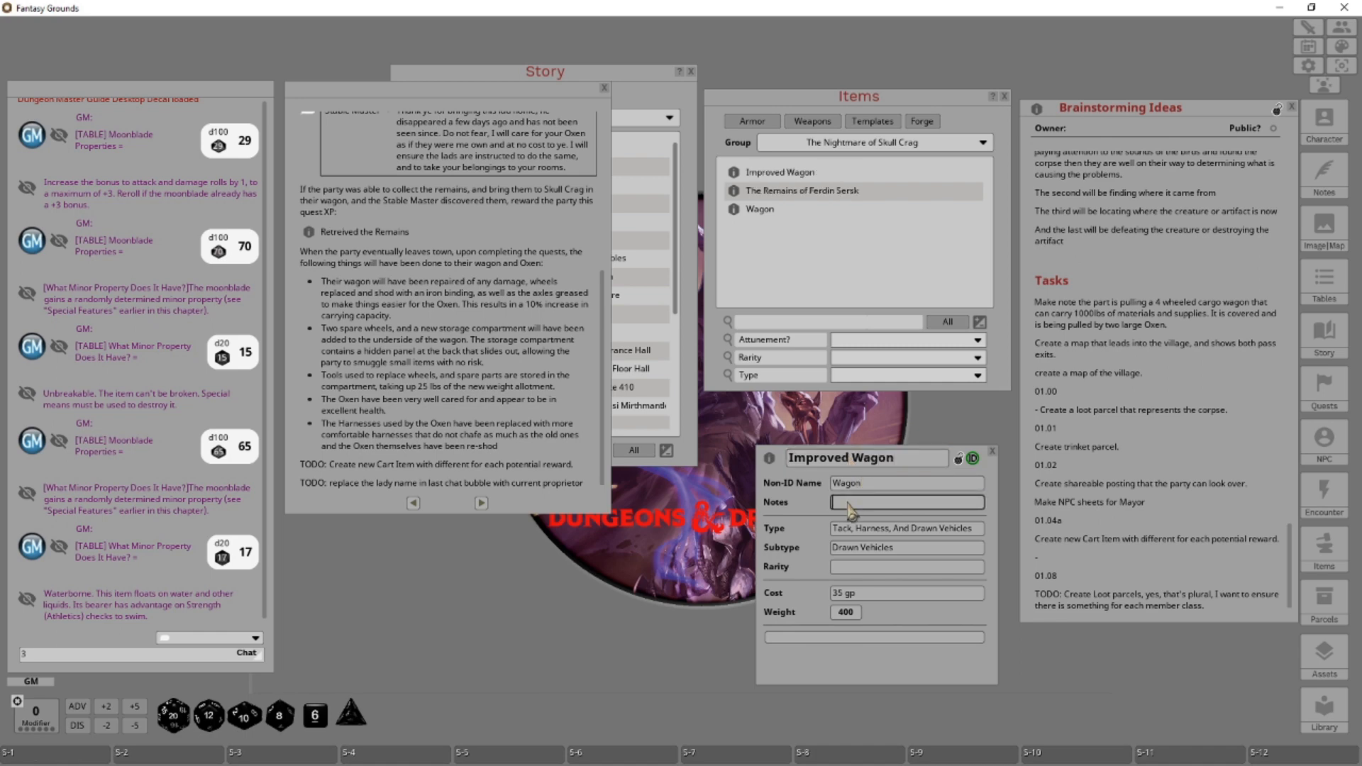
{"action": "type", "text": " wagon has been"}
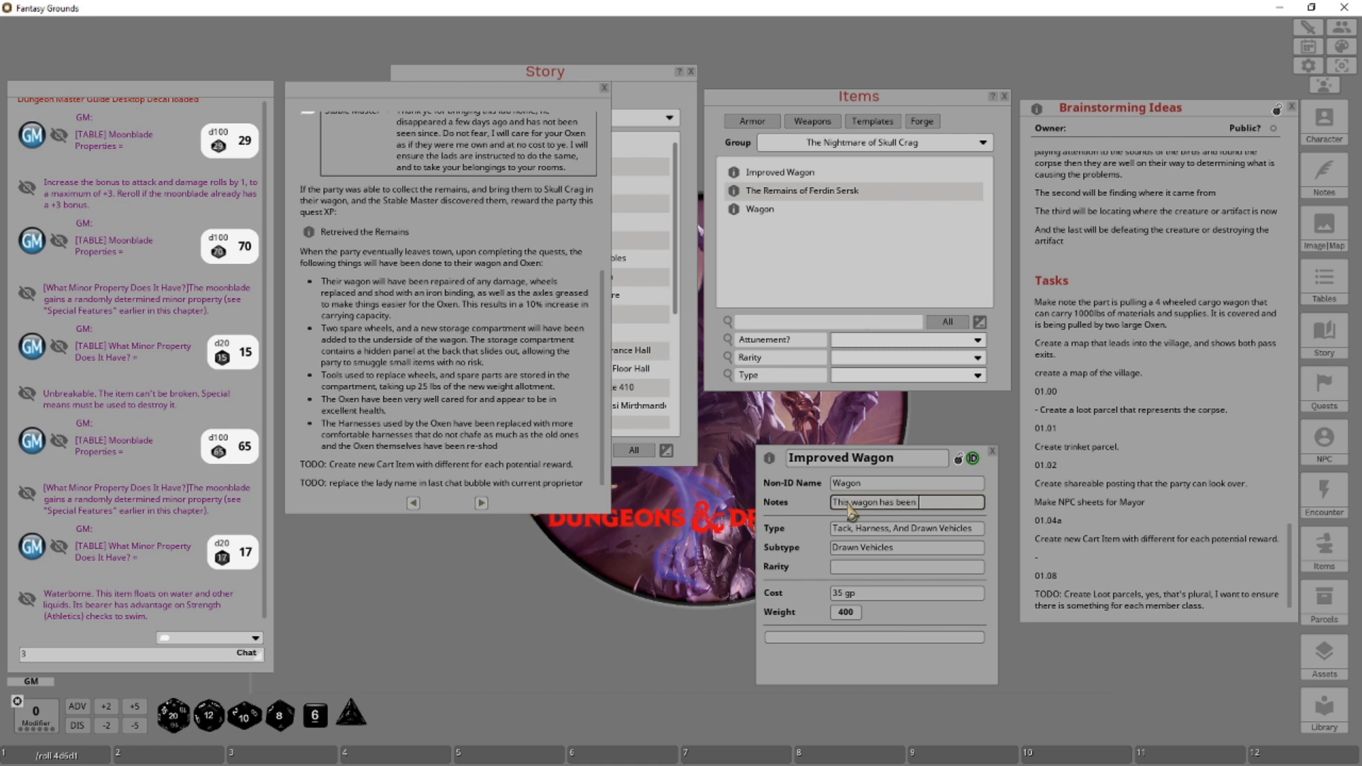
{"action": "type", "text": " repaired, and modifefdy"}
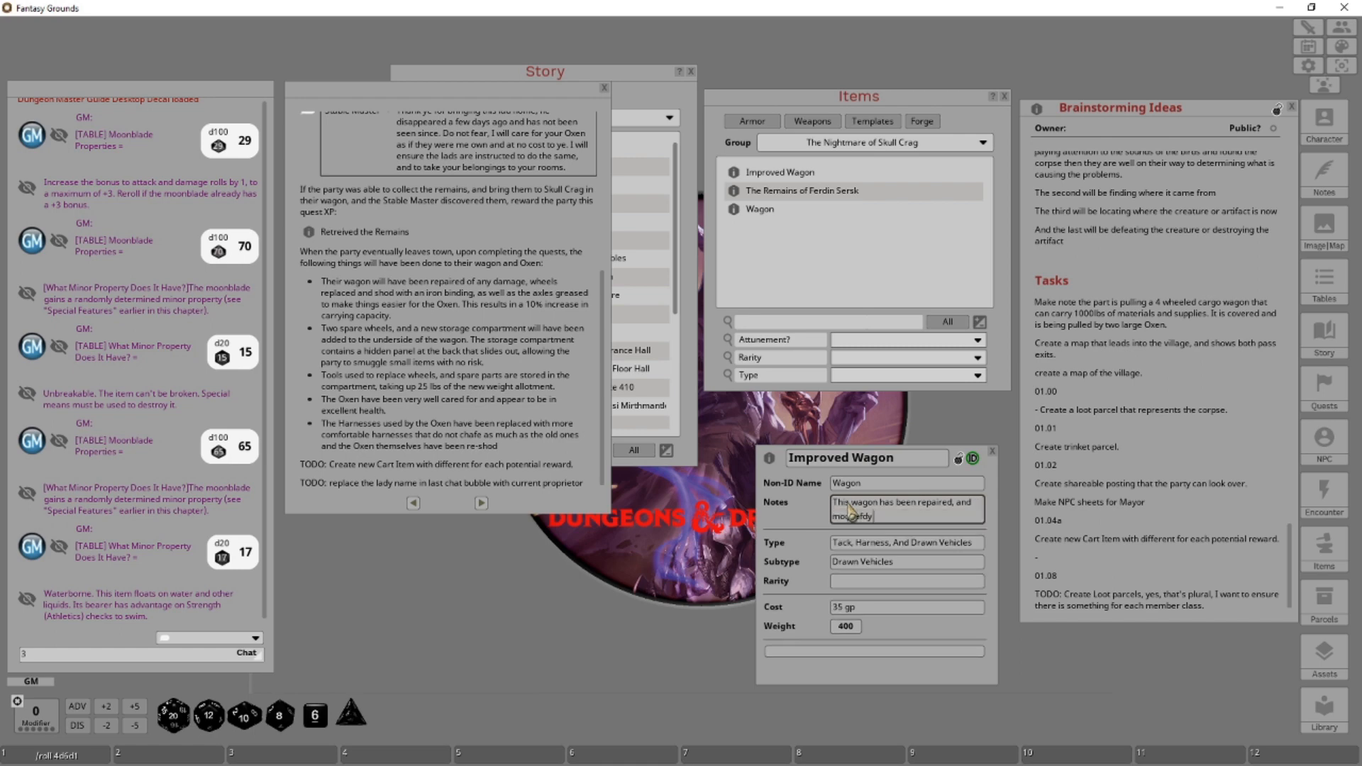
{"action": "left_click", "coordinate": [853, 544]}
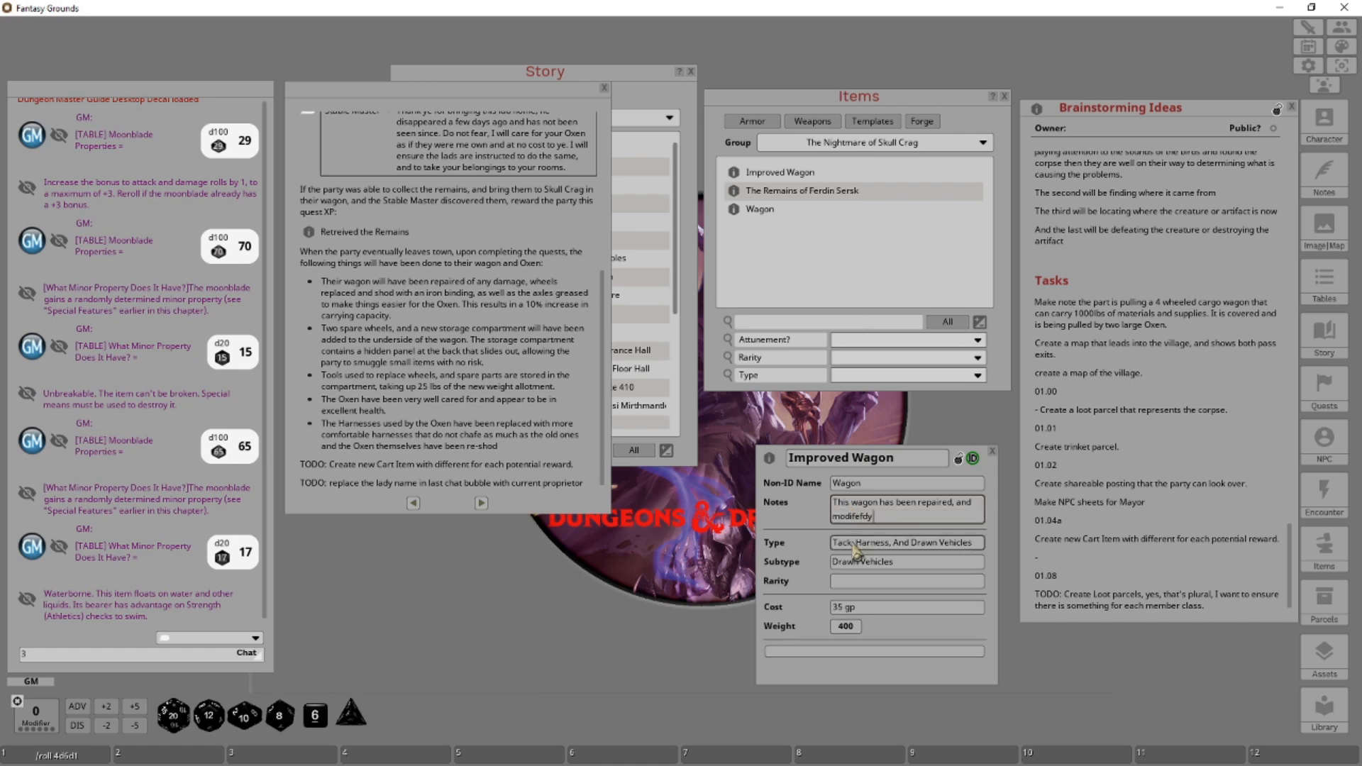
{"action": "key", "text": "BackSpace"}
{"action": "key", "text": "BackSpace"}
{"action": "key", "text": "BackSpace"}
{"action": "key", "text": "BackSpace"}
{"action": "type", "text": "odified b"}
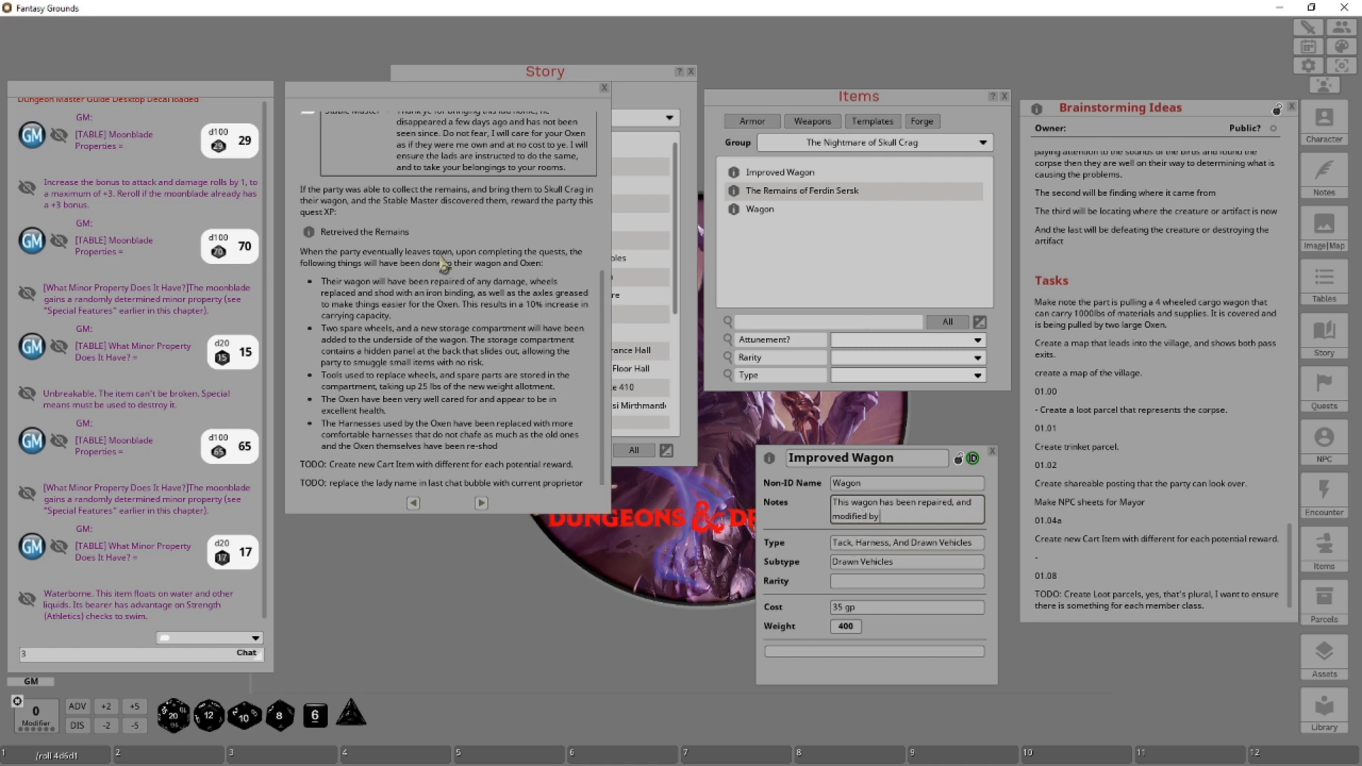
Filter the NPCs to The Nightmare of Skull Crag group and open the Stable Master's record clear of the wagon record.
{"action": "scroll", "coordinate": [456, 347], "scroll_direction": "up", "scroll_amount": 5}
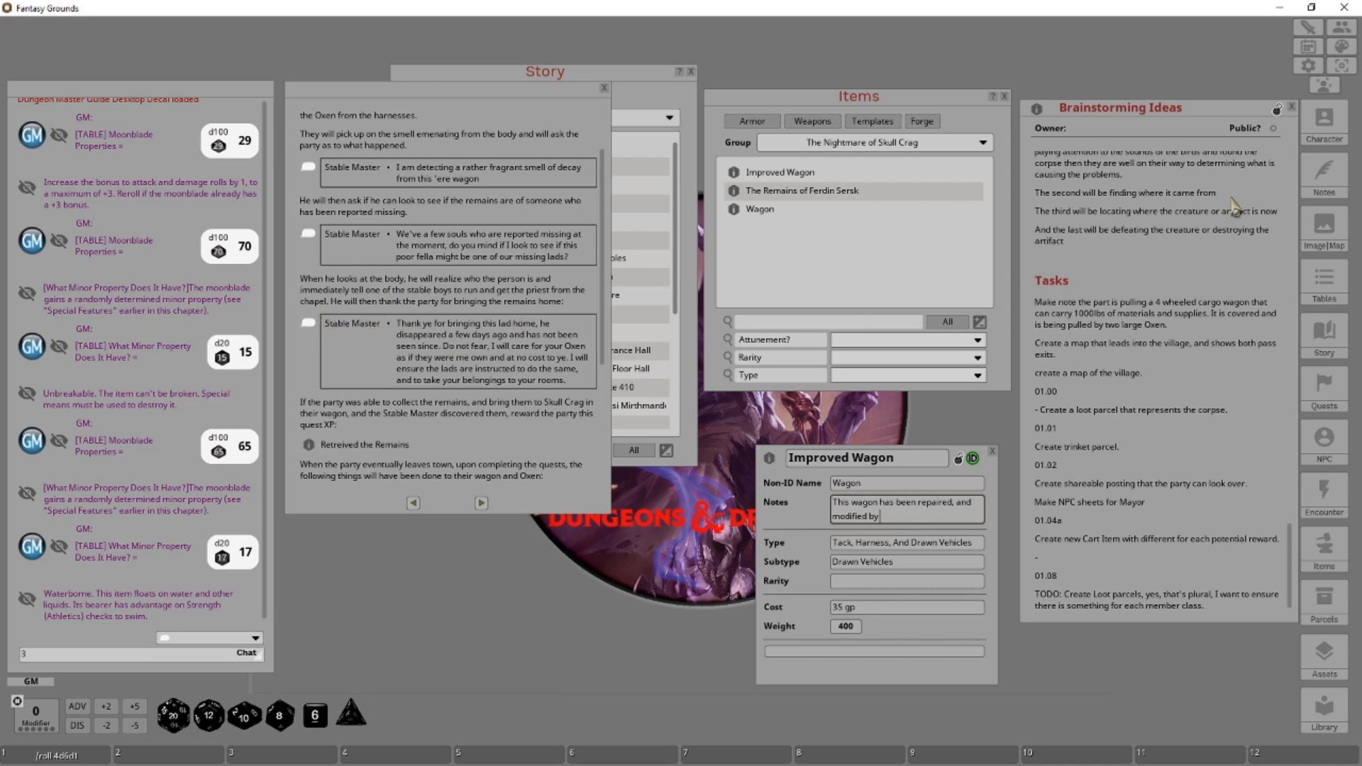
{"action": "left_click", "coordinate": [1316, 443]}
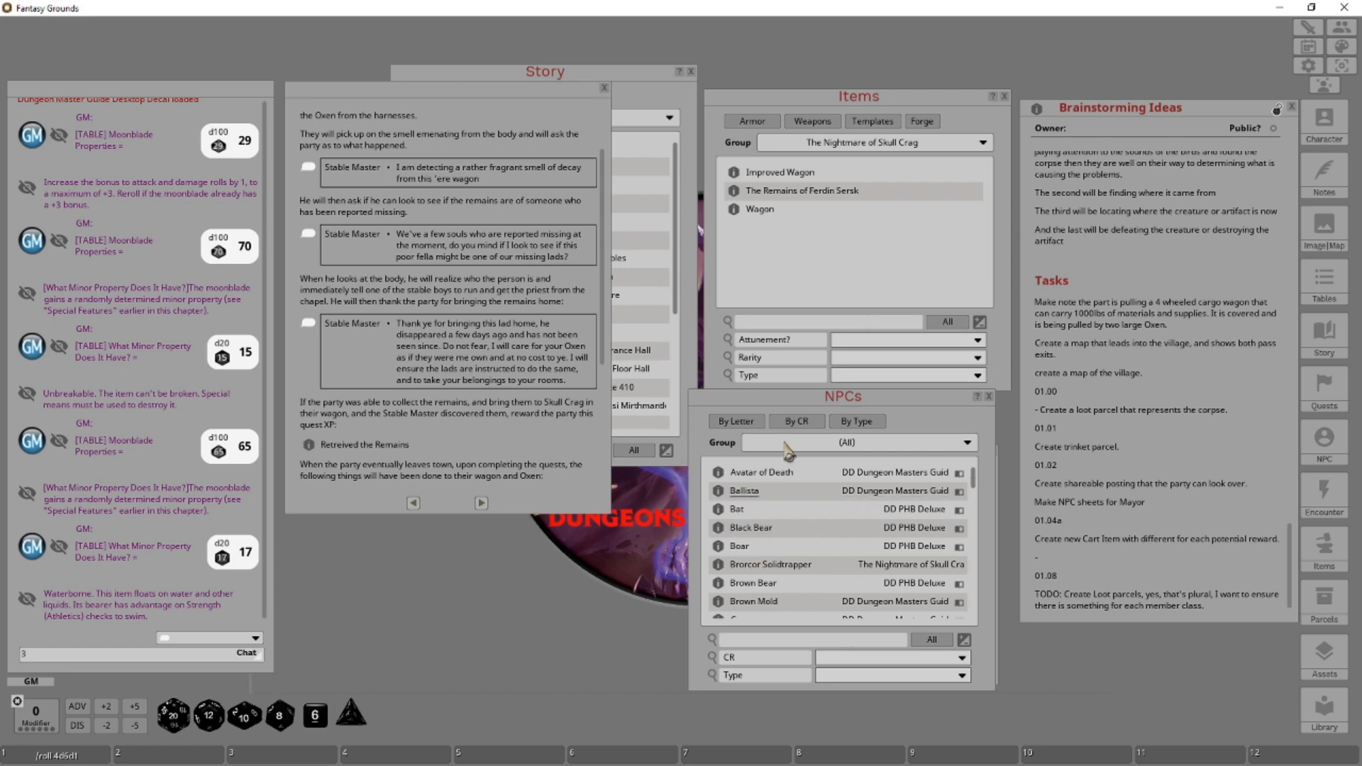
{"action": "left_click", "coordinate": [905, 451]}
{"action": "left_click", "coordinate": [855, 512]}
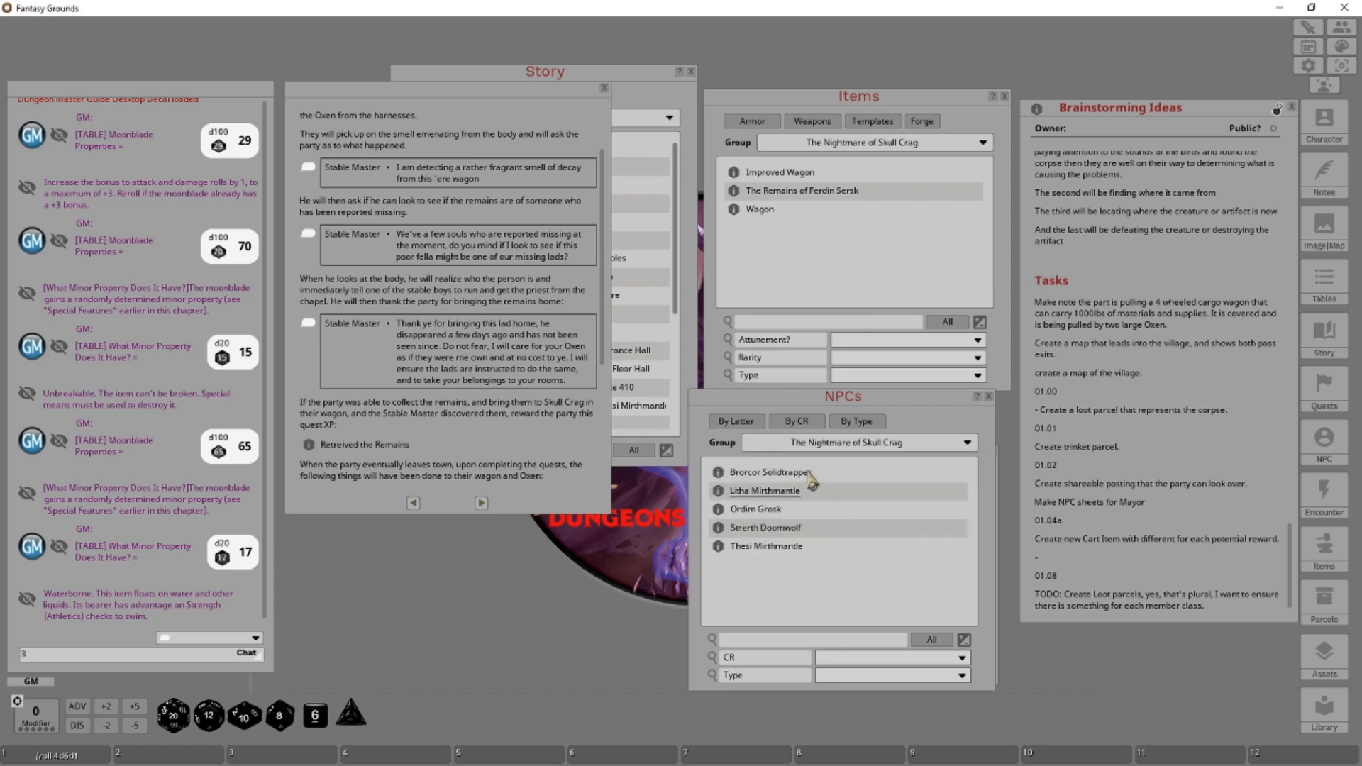
{"action": "left_click", "coordinate": [748, 475]}
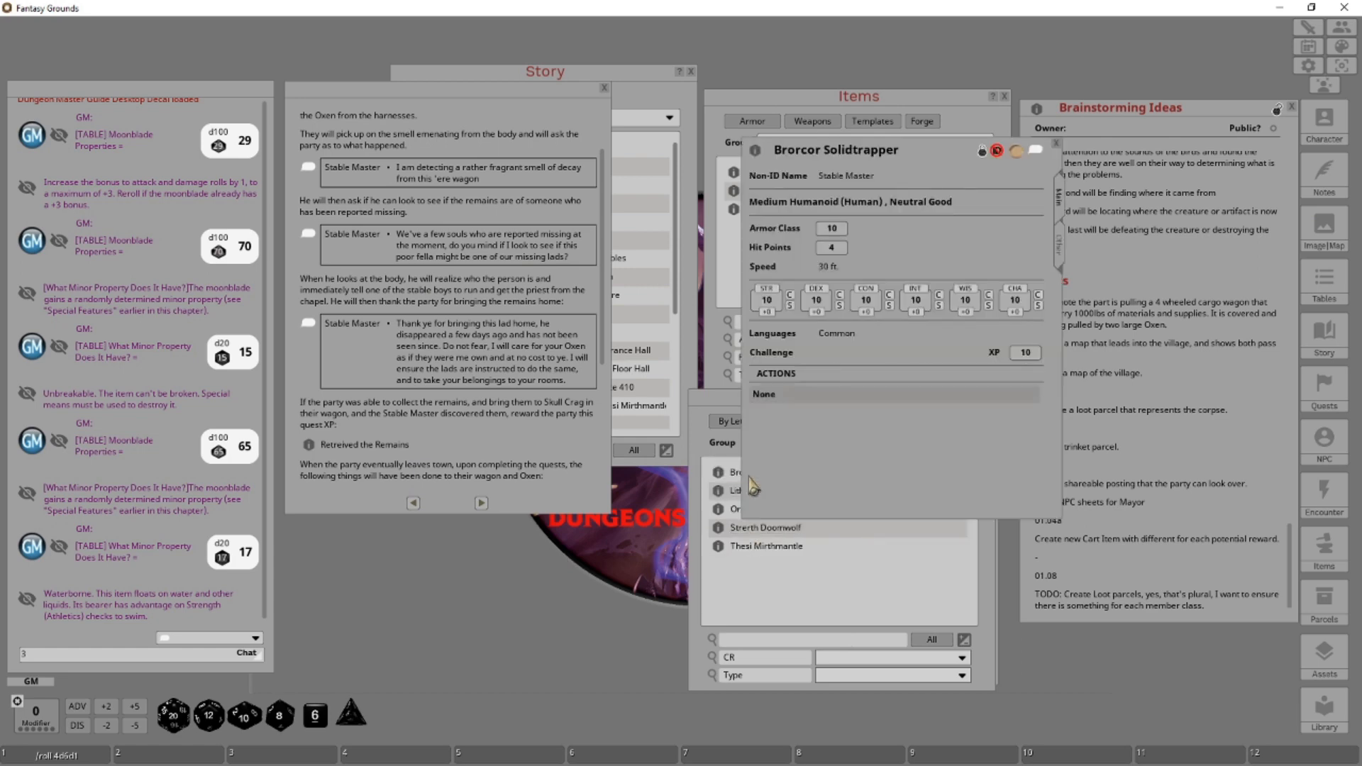
{"action": "left_click", "coordinate": [806, 629]}
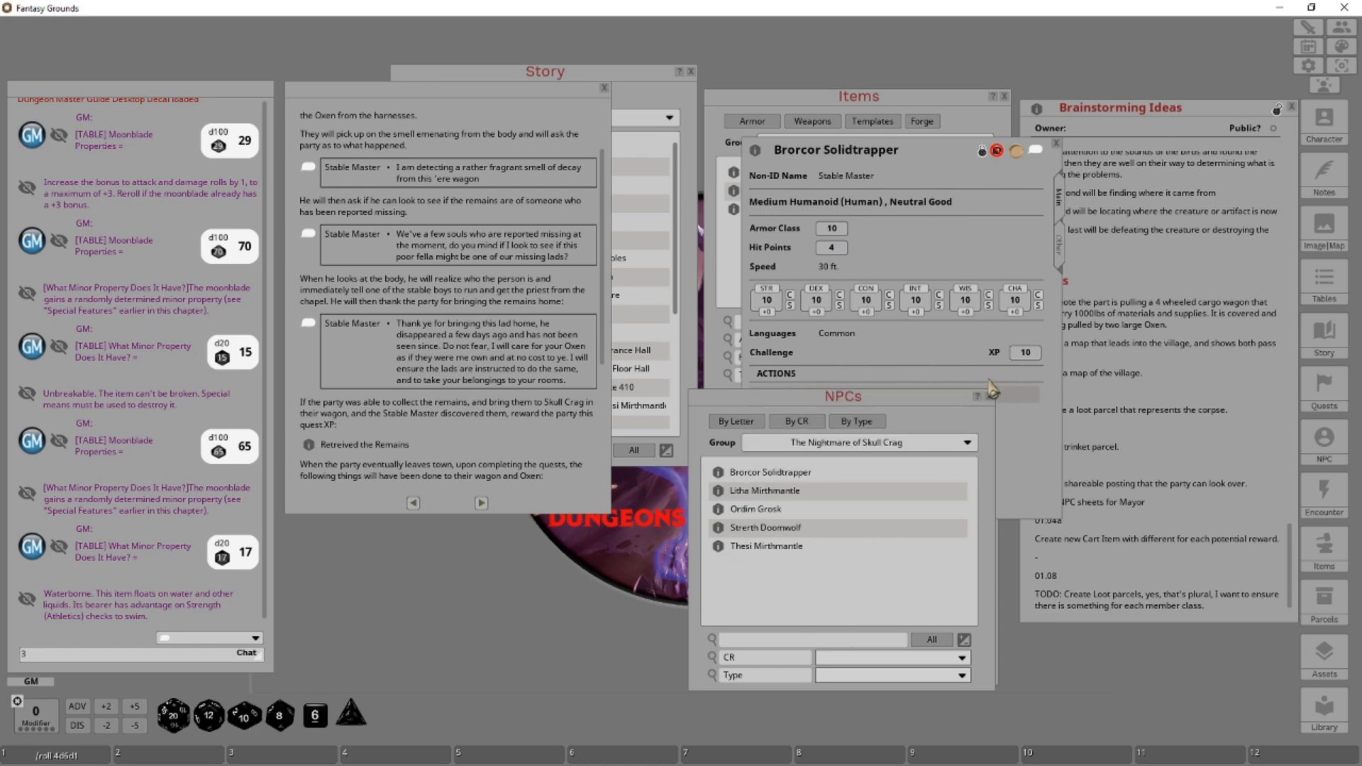
{"action": "left_click", "coordinate": [994, 388]}
{"action": "left_click_drag", "start_coordinate": [905, 151], "coordinate": [405, 288]}
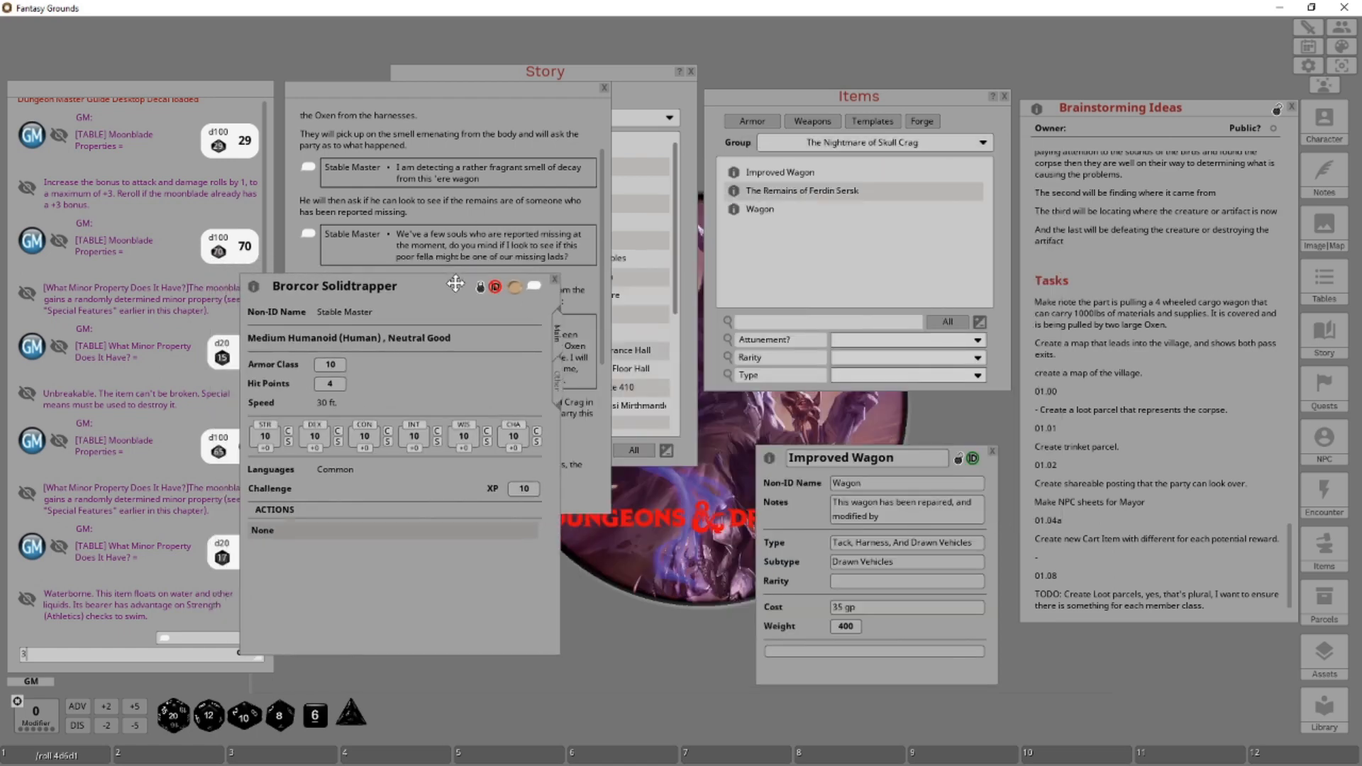
Finish the Improved Wagon's notes with "the Stable Master" and close the Stable Master's NPC record.
{"action": "left_click", "coordinate": [905, 520]}
{"action": "type", "text": "the "}
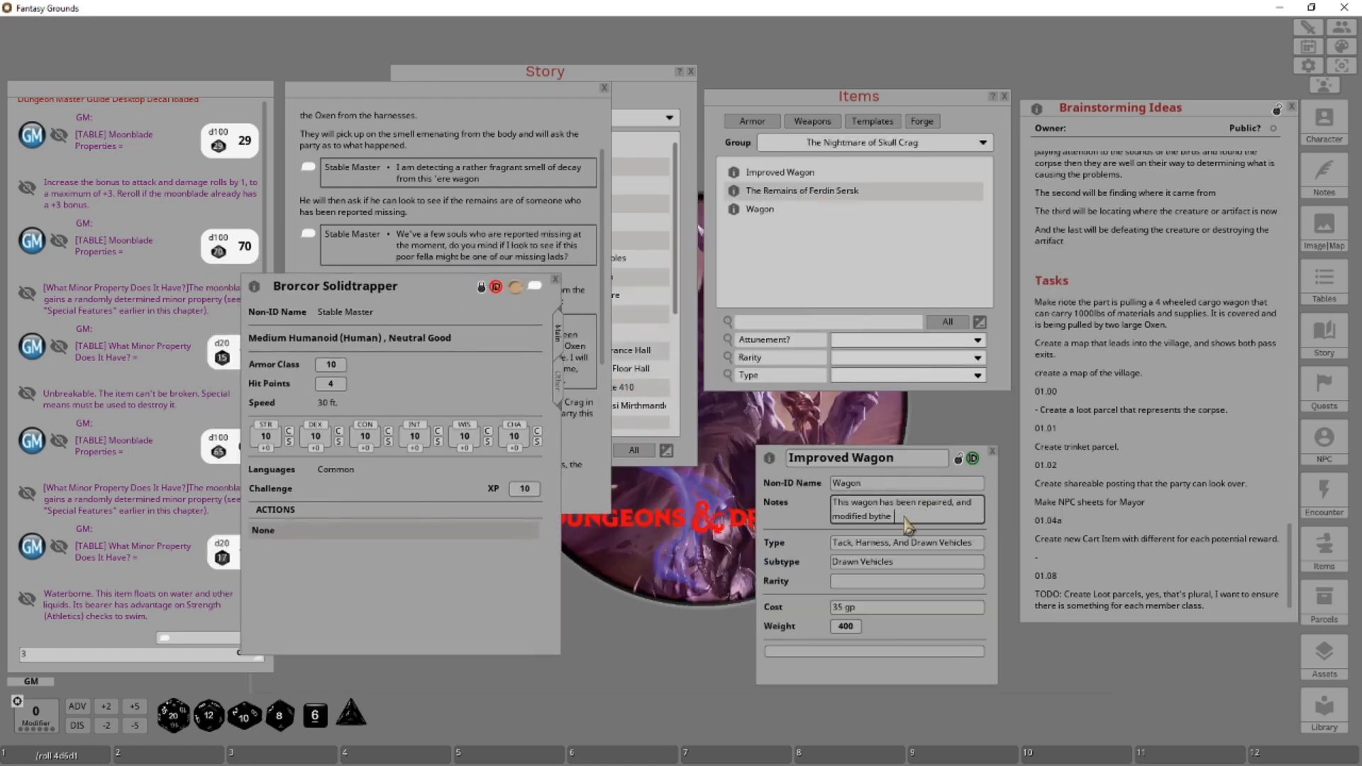
{"action": "type", "text": "Sta"}
{"action": "key", "text": "BackSpace"}
{"action": "key", "text": "BackSpace"}
{"action": "key", "text": "BackSpace"}
{"action": "key", "text": "BackSpace"}
{"action": "type", "text": "Stable Master"}
{"action": "left_click", "coordinate": [555, 279]}
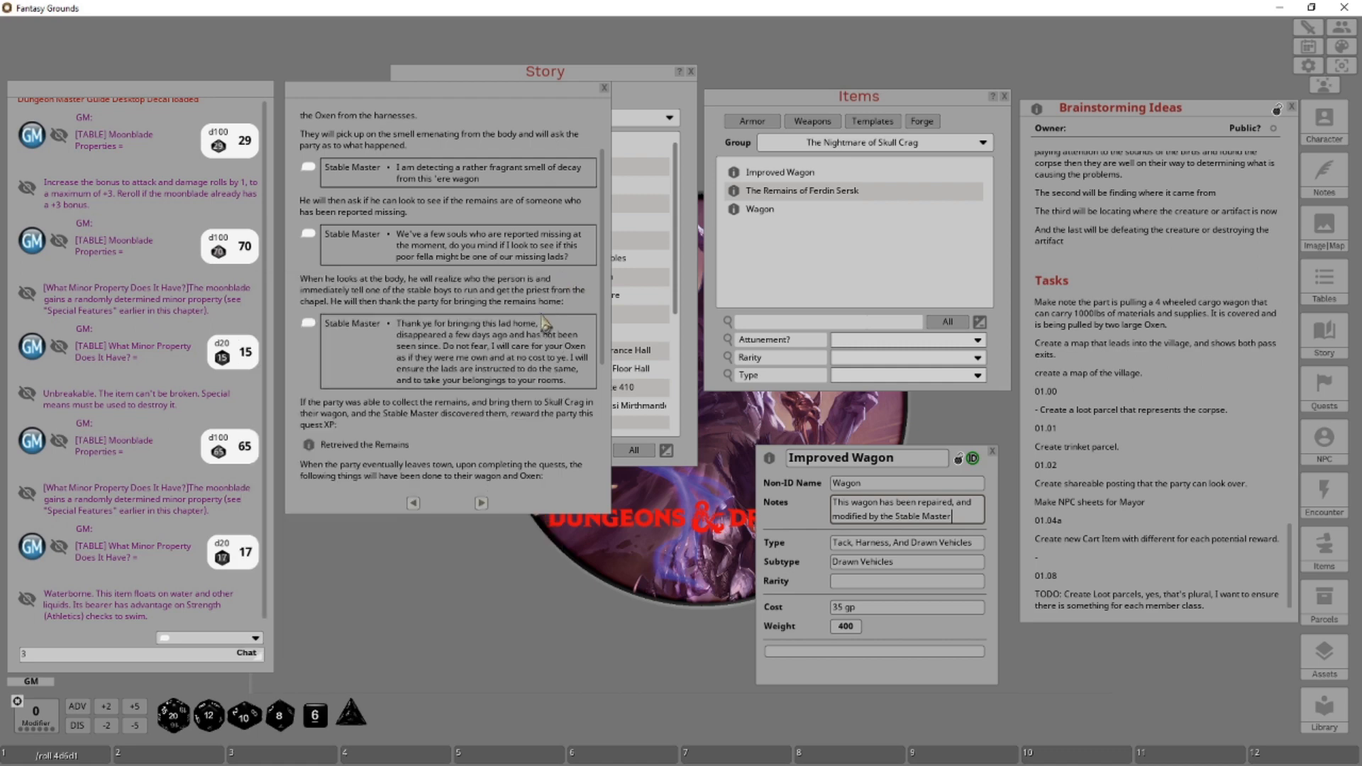
Set the Improved Wagon's rarity to Unique and its cost to 5000 gp.
{"action": "scroll", "coordinate": [547, 405], "scroll_direction": "down", "scroll_amount": 3}
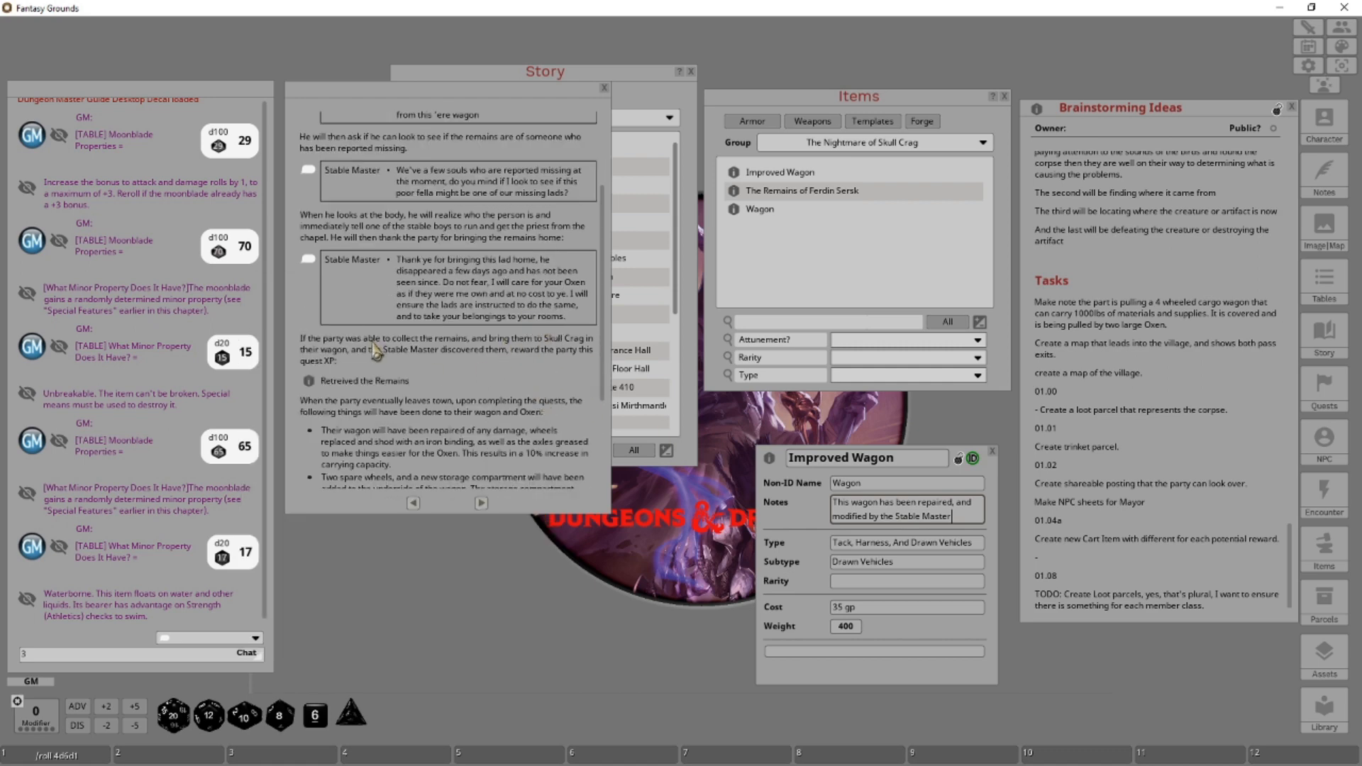
{"action": "scroll", "coordinate": [381, 354], "scroll_direction": "down", "scroll_amount": 3}
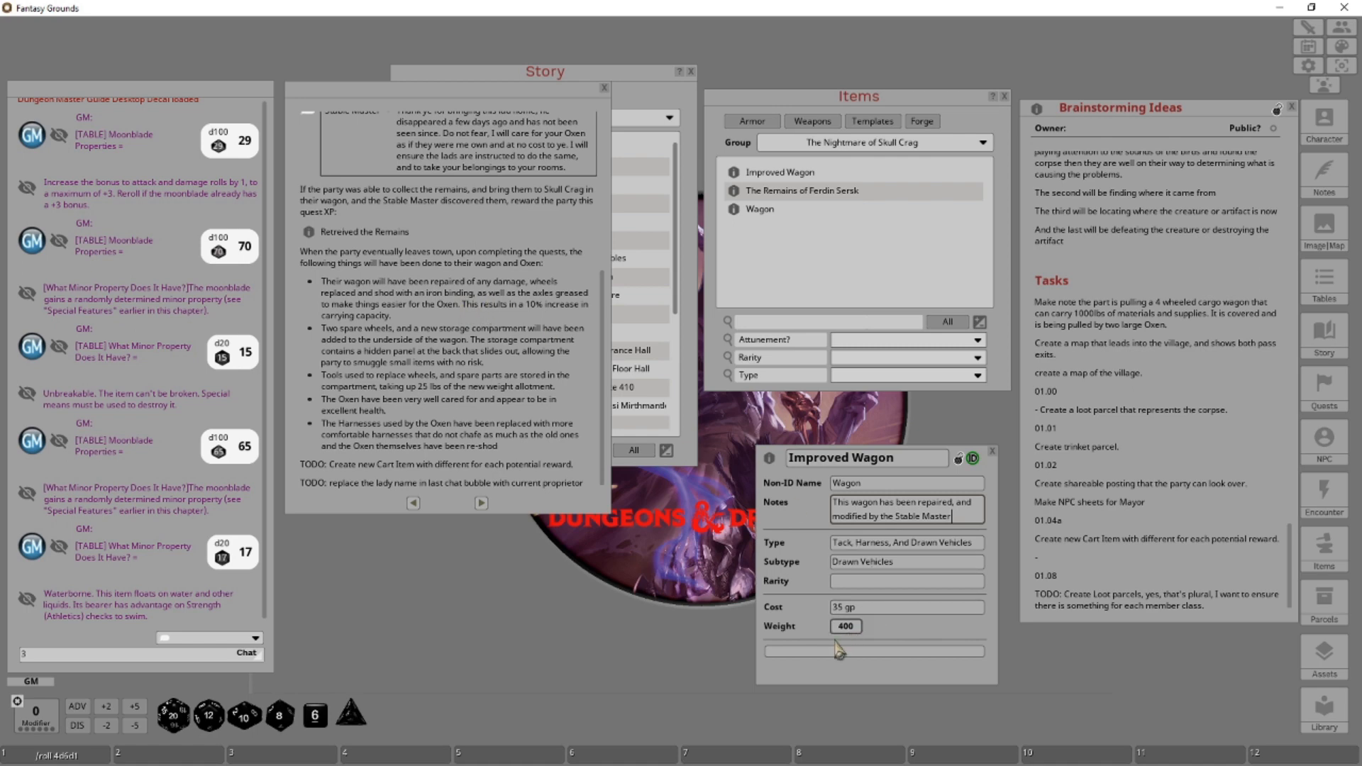
{"action": "left_click", "coordinate": [816, 654]}
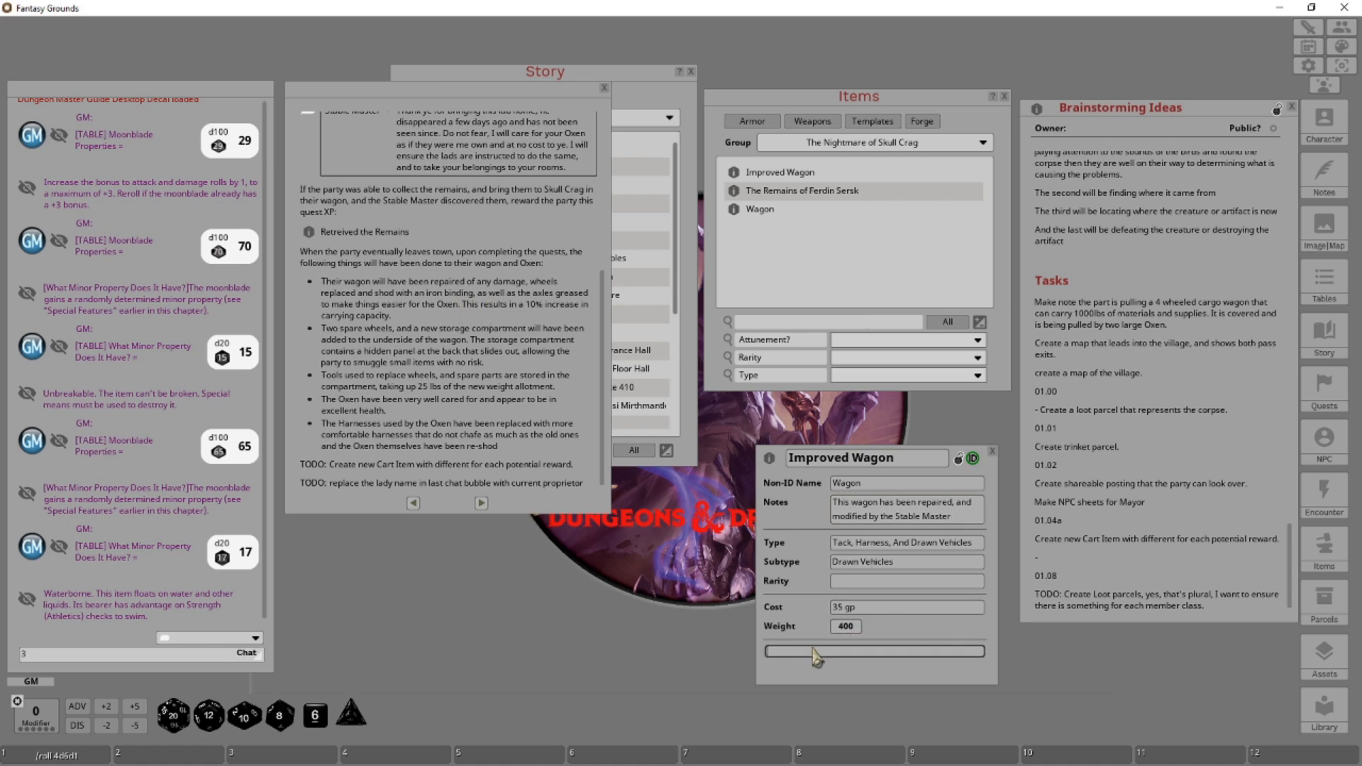
{"action": "left_click", "coordinate": [887, 582]}
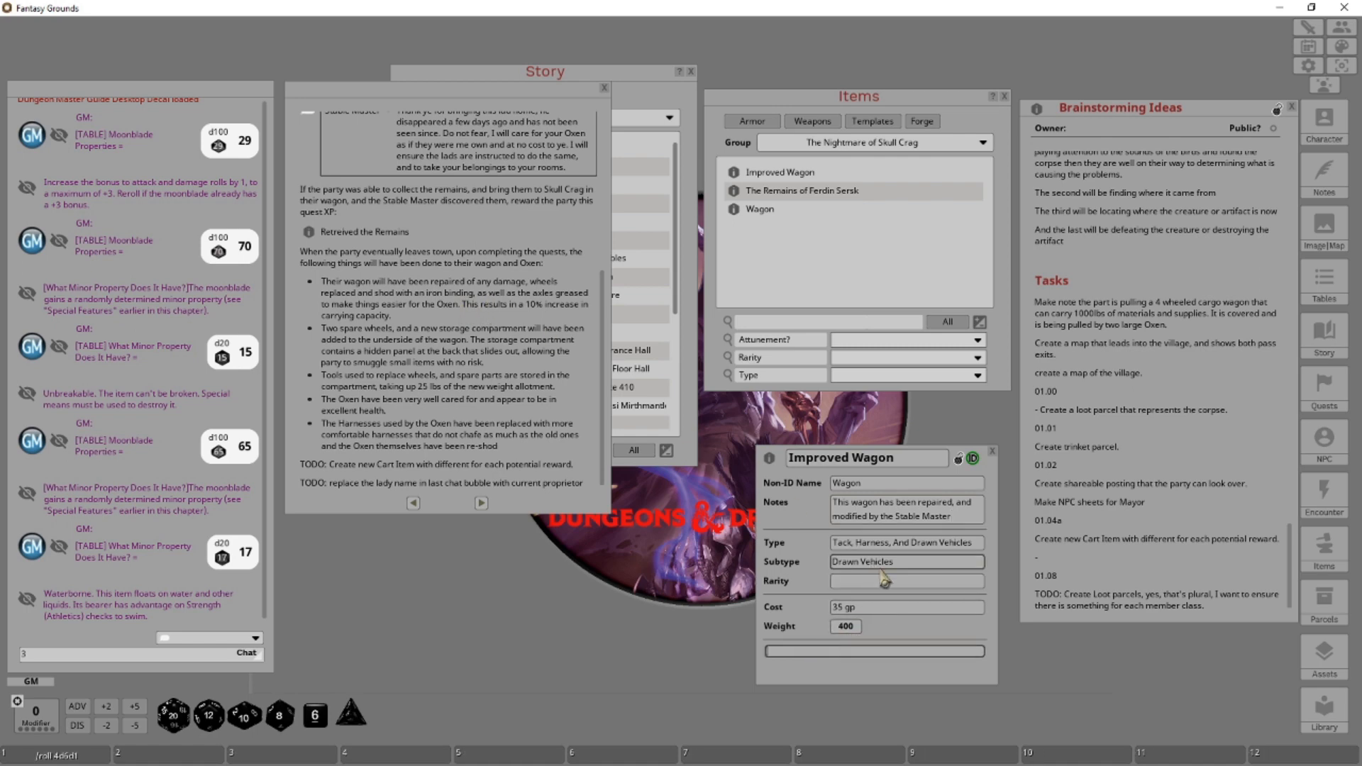
{"action": "type", "text": "Unique"}
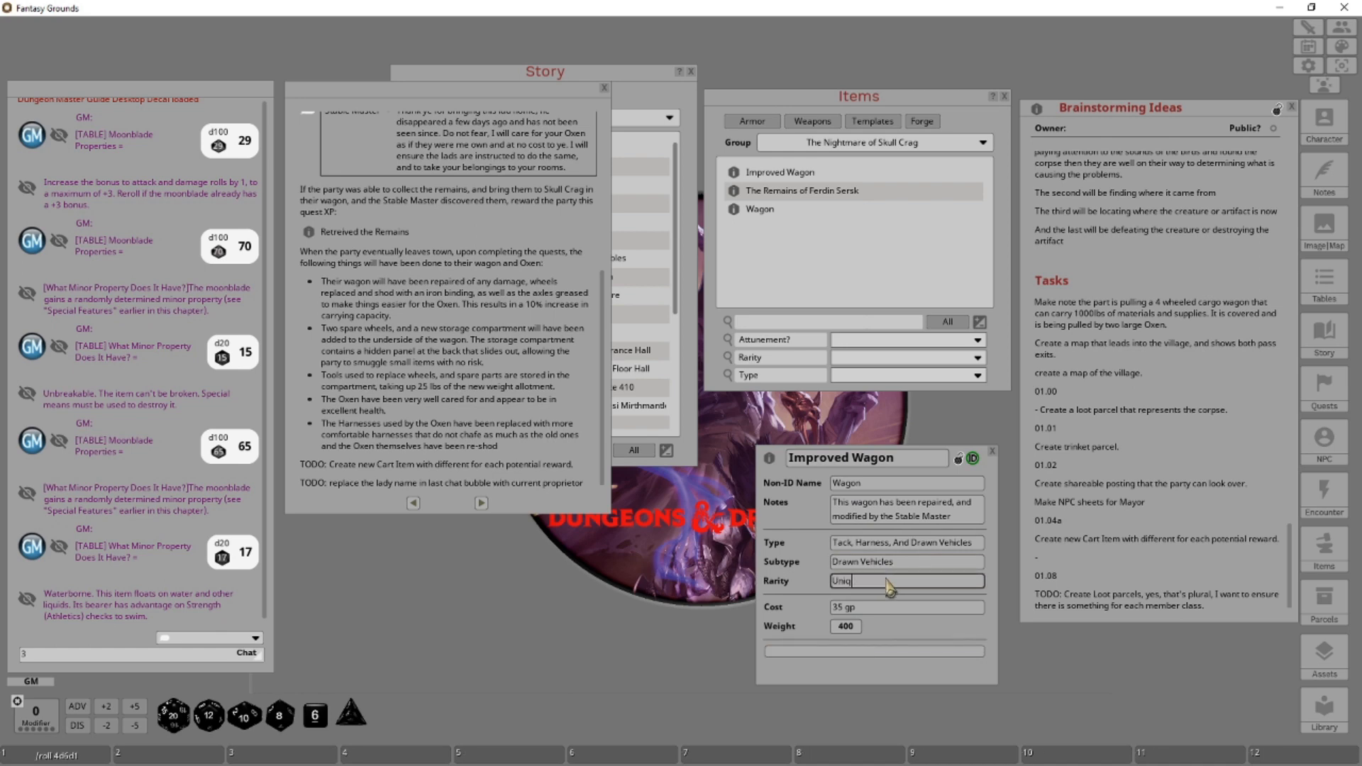
{"action": "left_click", "coordinate": [876, 608]}
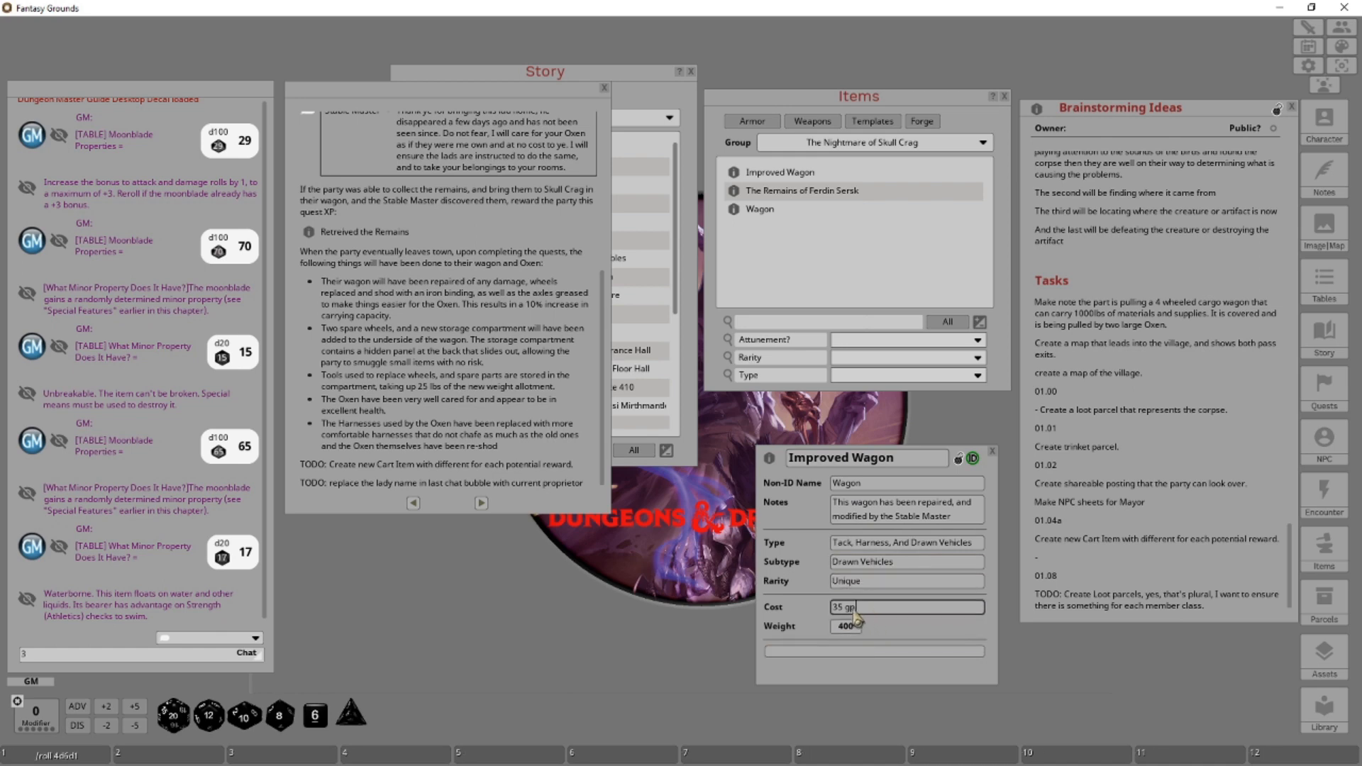
{"action": "left_click", "coordinate": [844, 608]}
{"action": "key", "text": "BackSpace"}
{"action": "key", "text": "BackSpace"}
{"action": "type", "text": "5000"}
{"action": "key", "text": "Tab"}
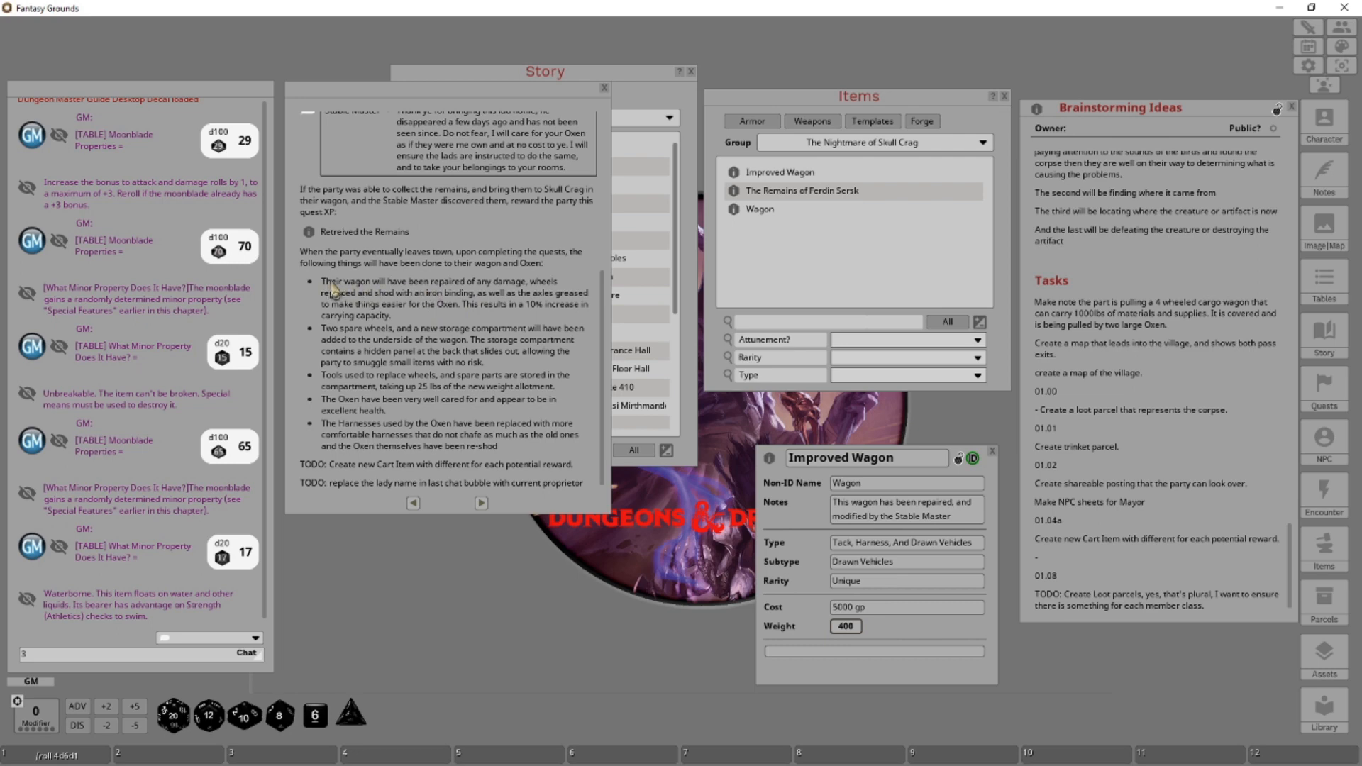
Begin the Improved Wagon's description with "The wagon has been modified to use iron shod wheels,".
{"action": "left_click", "coordinate": [798, 651]}
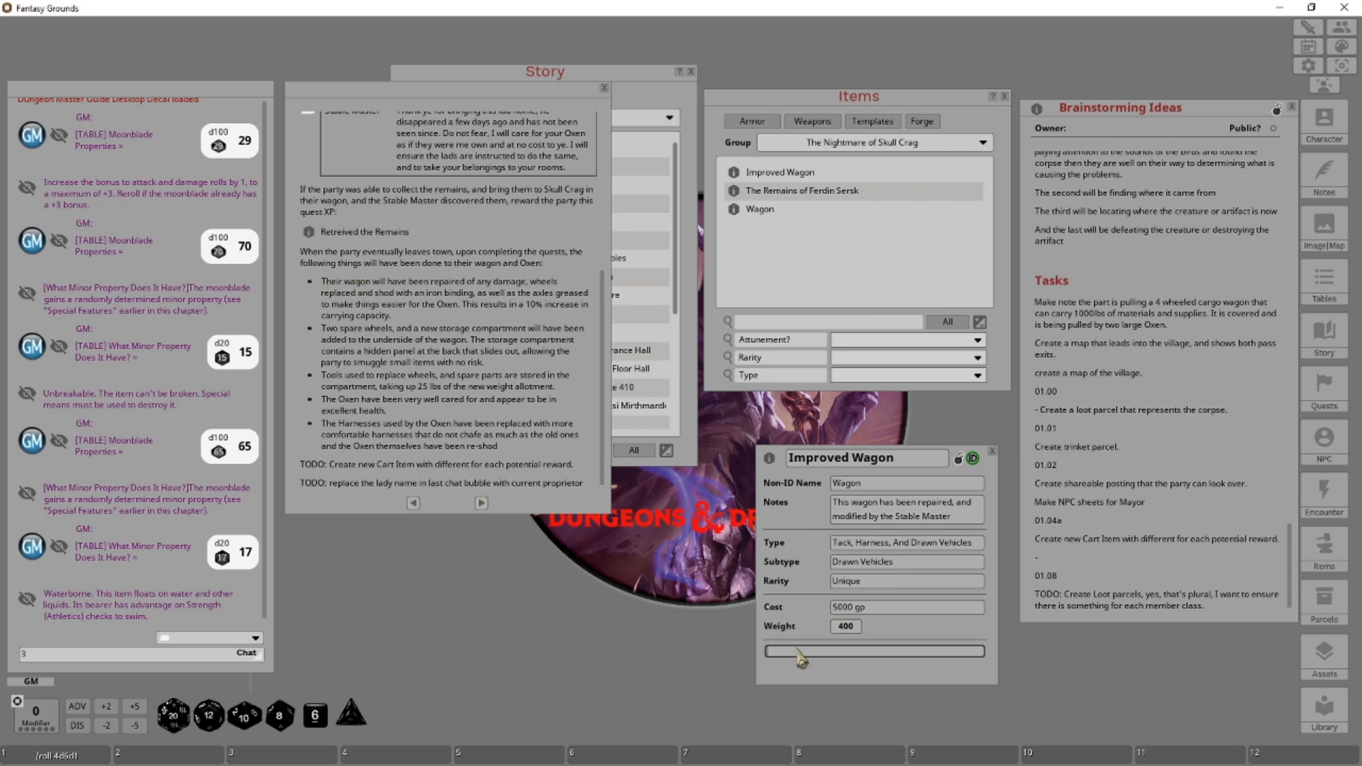
{"action": "type", "text": "The wag"}
{"action": "left_click", "coordinate": [847, 524]}
{"action": "type", "text": "on "}
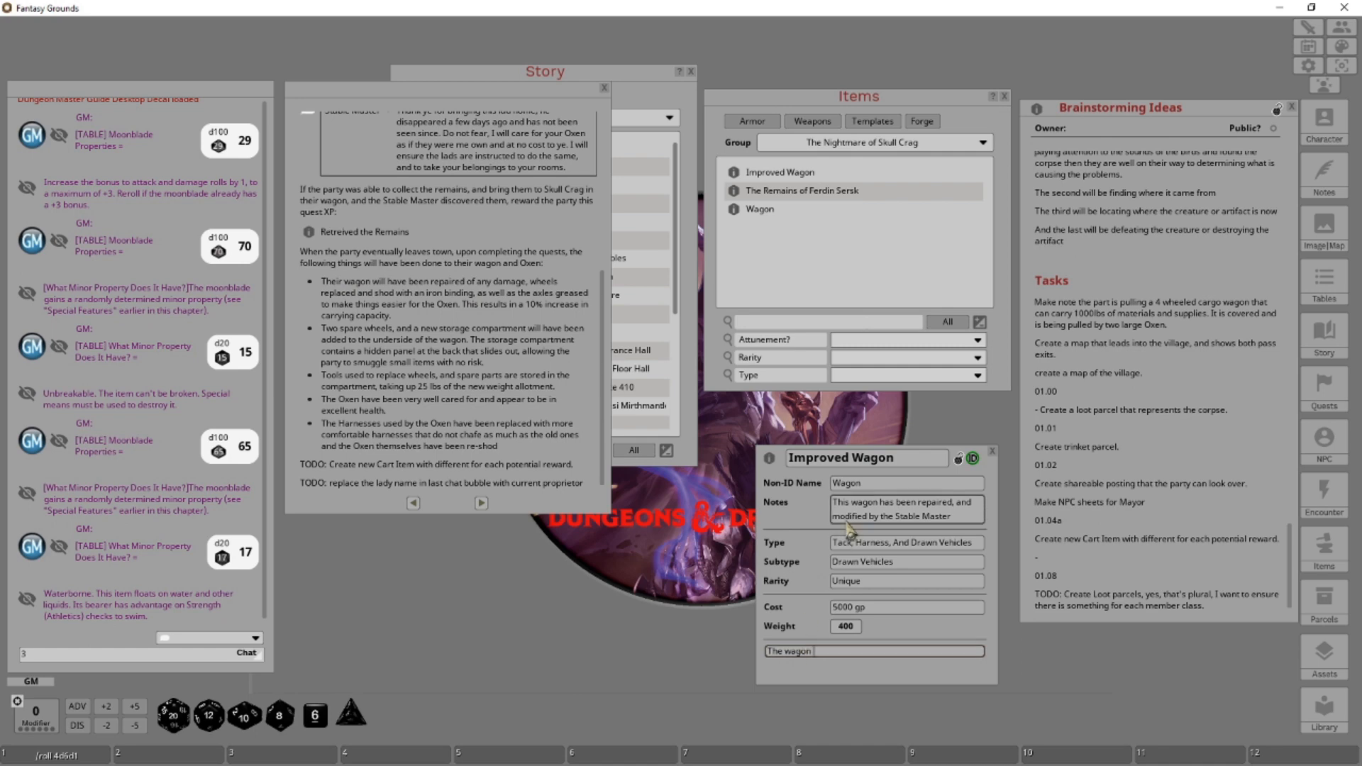
{"action": "type", "text": "has been modified to use iron shod wheels, a"}
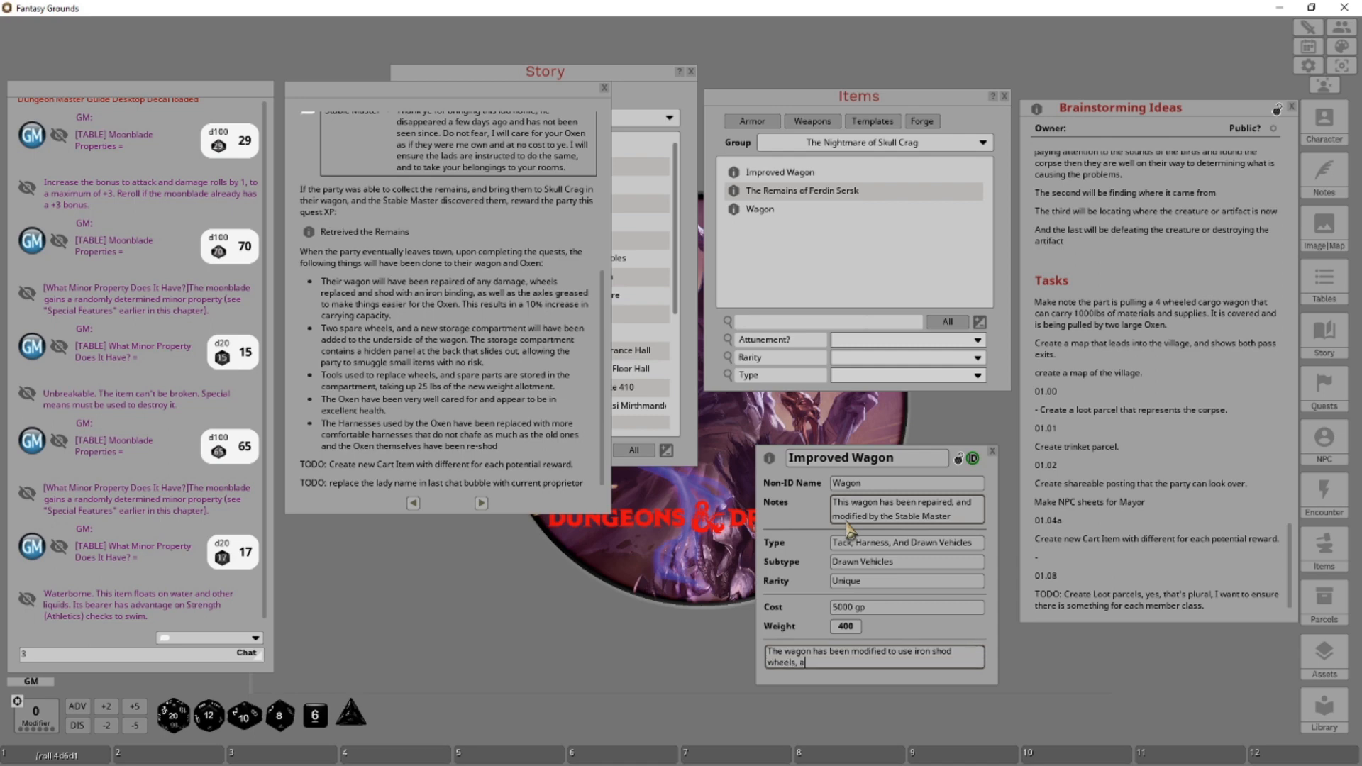
Continue the description with "as well as the axels have been greased with a more efficient grease typically used by the local mines.".
{"action": "type", "text": "s well as"}
{"action": "key", "text": "BackSpace"}
{"action": "key", "text": "BackSpace"}
{"action": "key", "text": "BackSpace"}
{"action": "key", "text": "BackSpace"}
{"action": "type", "text": "as the a"}
{"action": "type", "text": "xels have been cr"}
{"action": "type", "text": "greased"}
{"action": "type", "text": " with a more "}
{"action": "type", "text": "effici"}
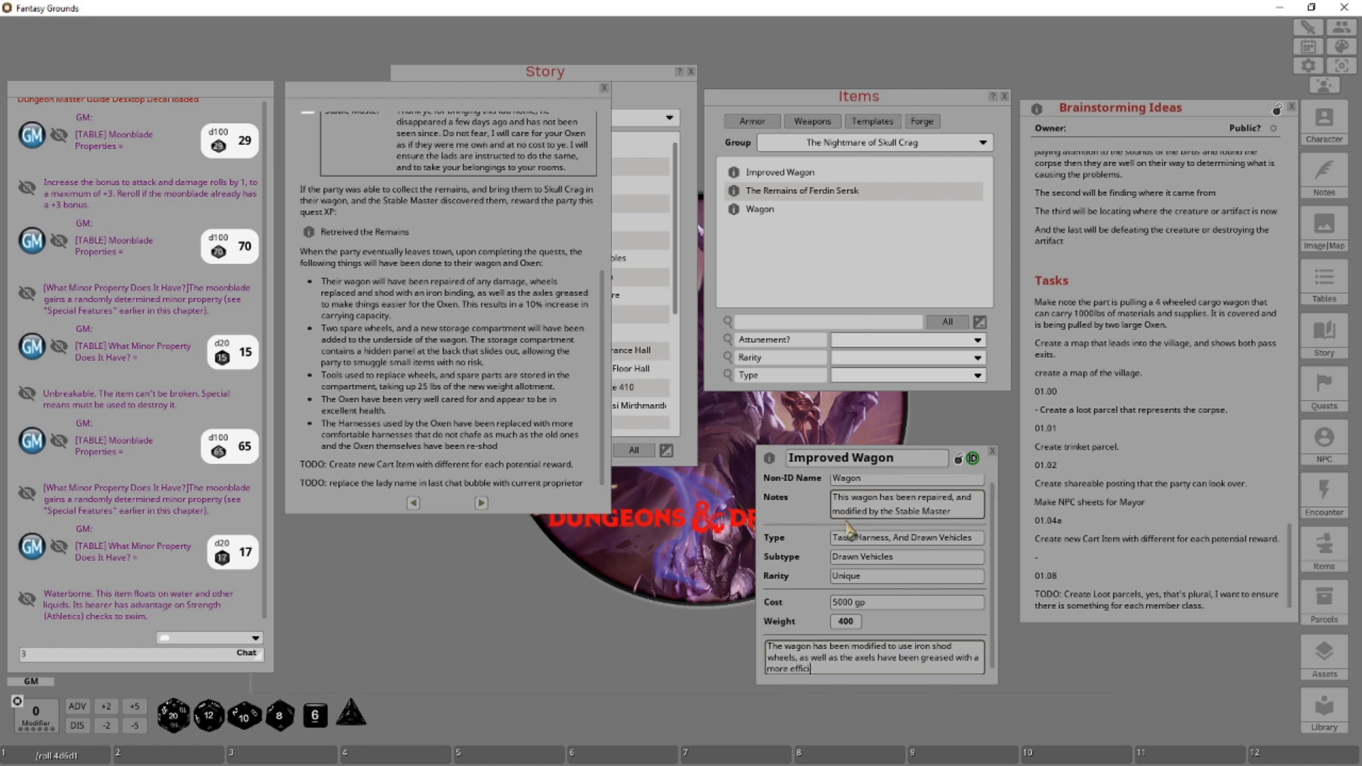
{"action": "type", "text": "ent gre"}
{"action": "type", "text": "ase typically used bny the local mines. As a "}
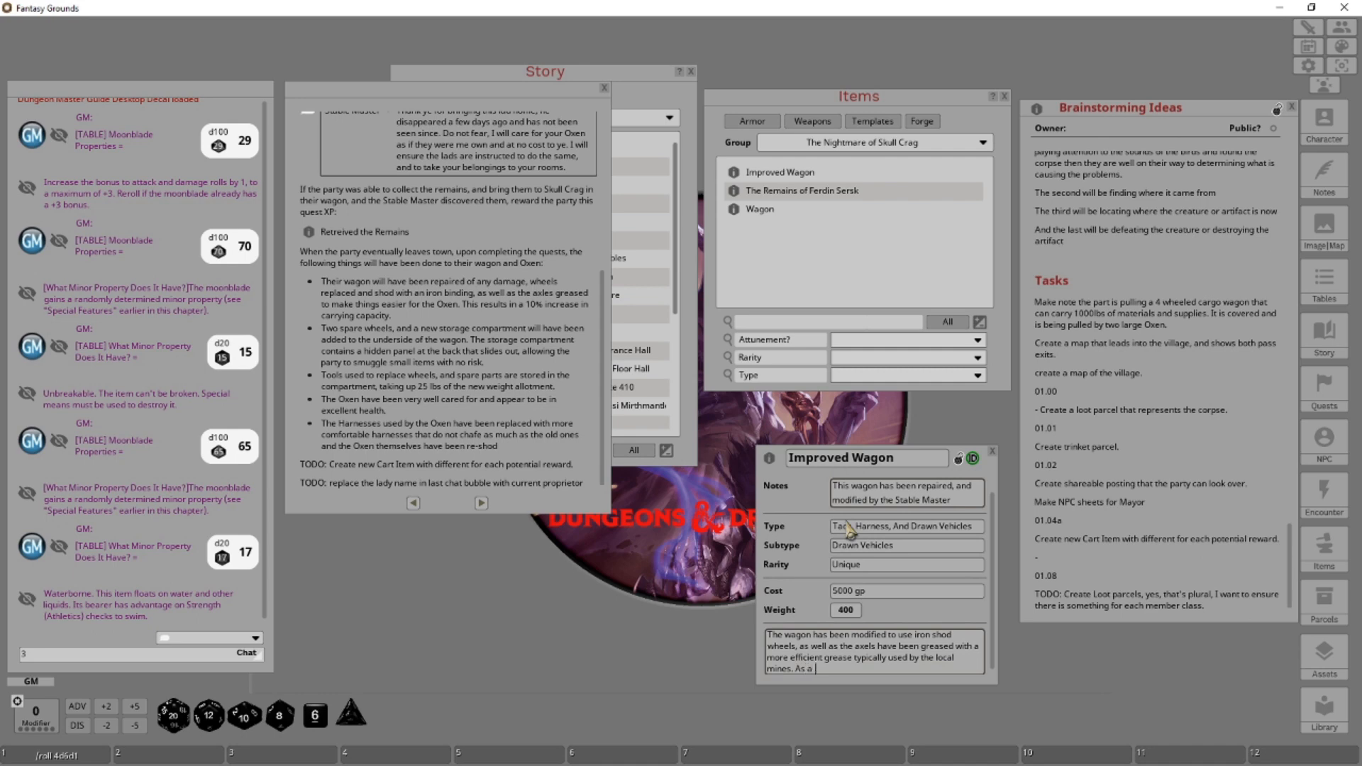
Complete the first description paragraph with "As a result, the Wagon can carry 10% more weight then usual.".
{"action": "type", "text": "result, the Wa"}
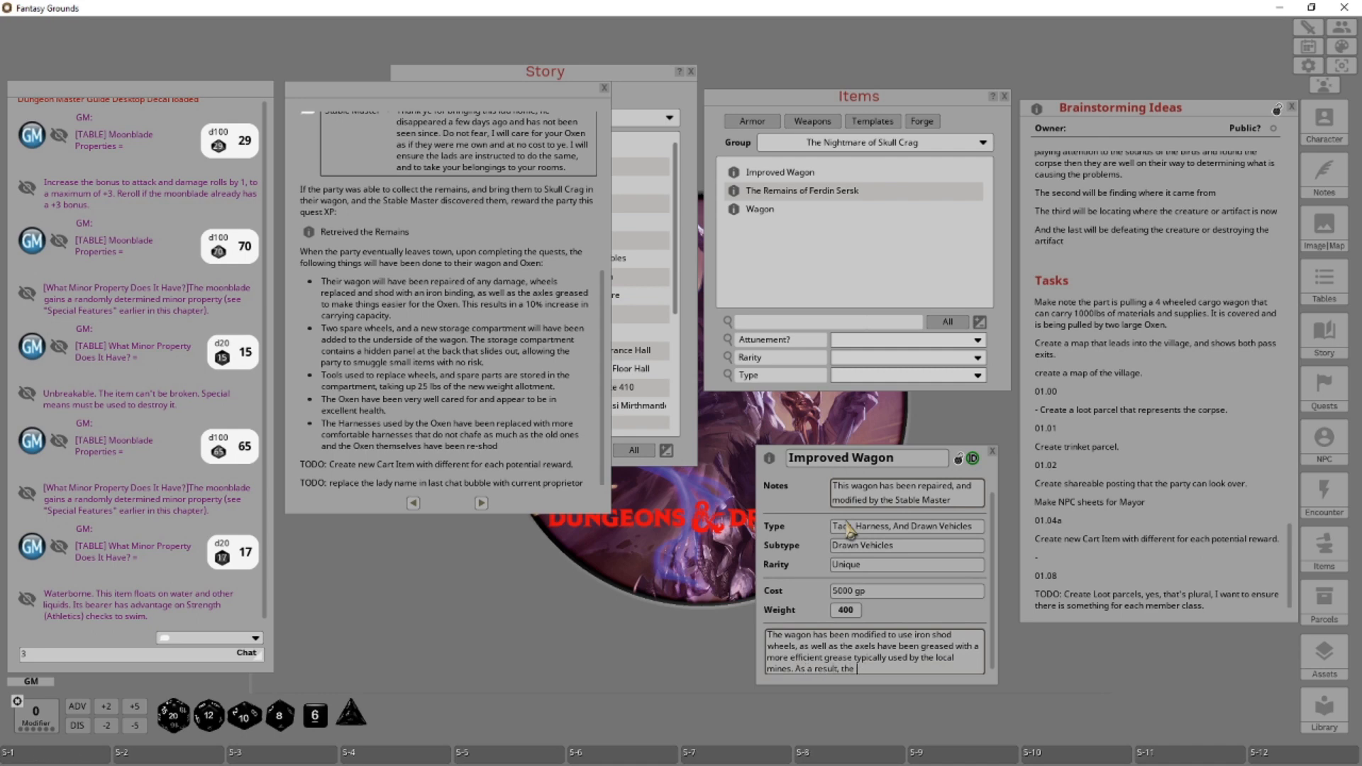
{"action": "type", "text": "gon can"}
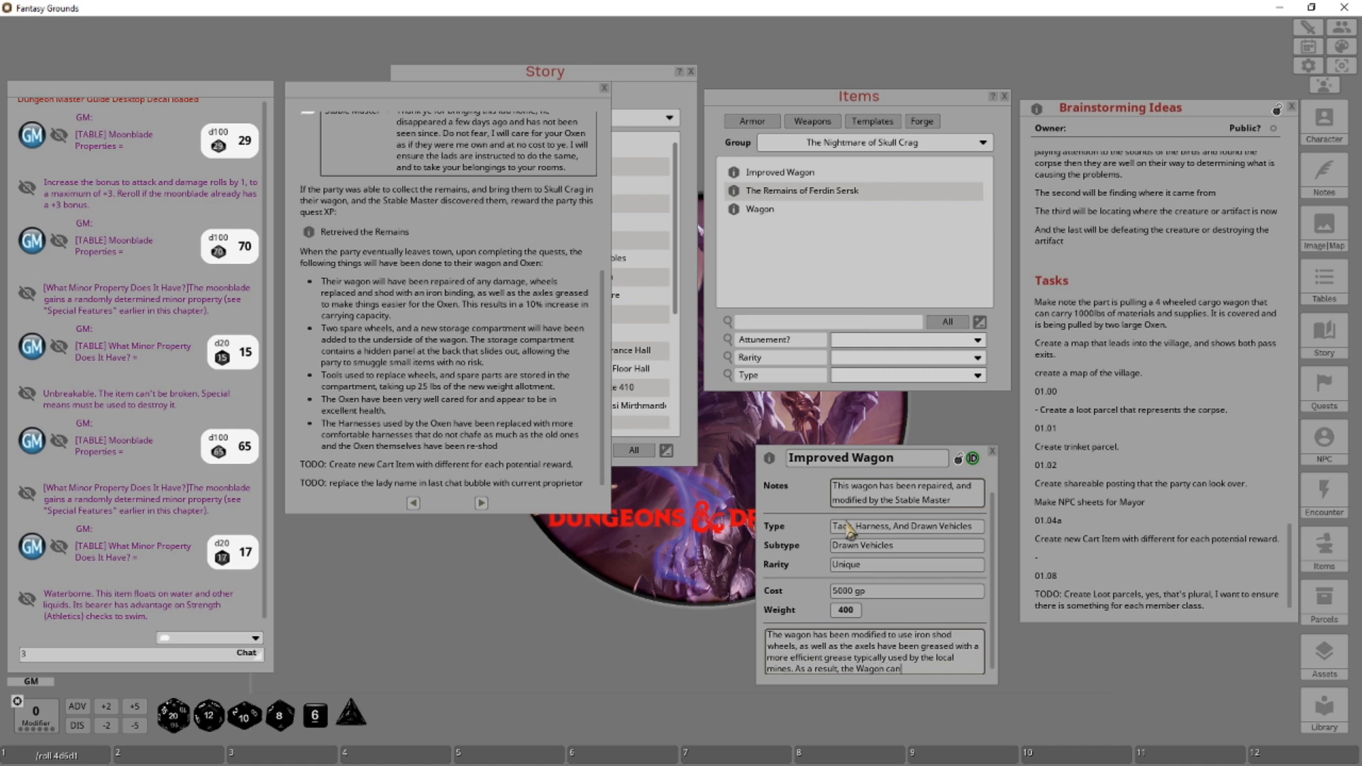
{"action": "type", "text": " carry 10% mior"}
{"action": "key", "text": "BackSpace"}
{"action": "key", "text": "BackSpace"}
{"action": "key", "text": "BackSpace"}
{"action": "type", "text": "ore weight the"}
{"action": "type", "text": "n uys"}
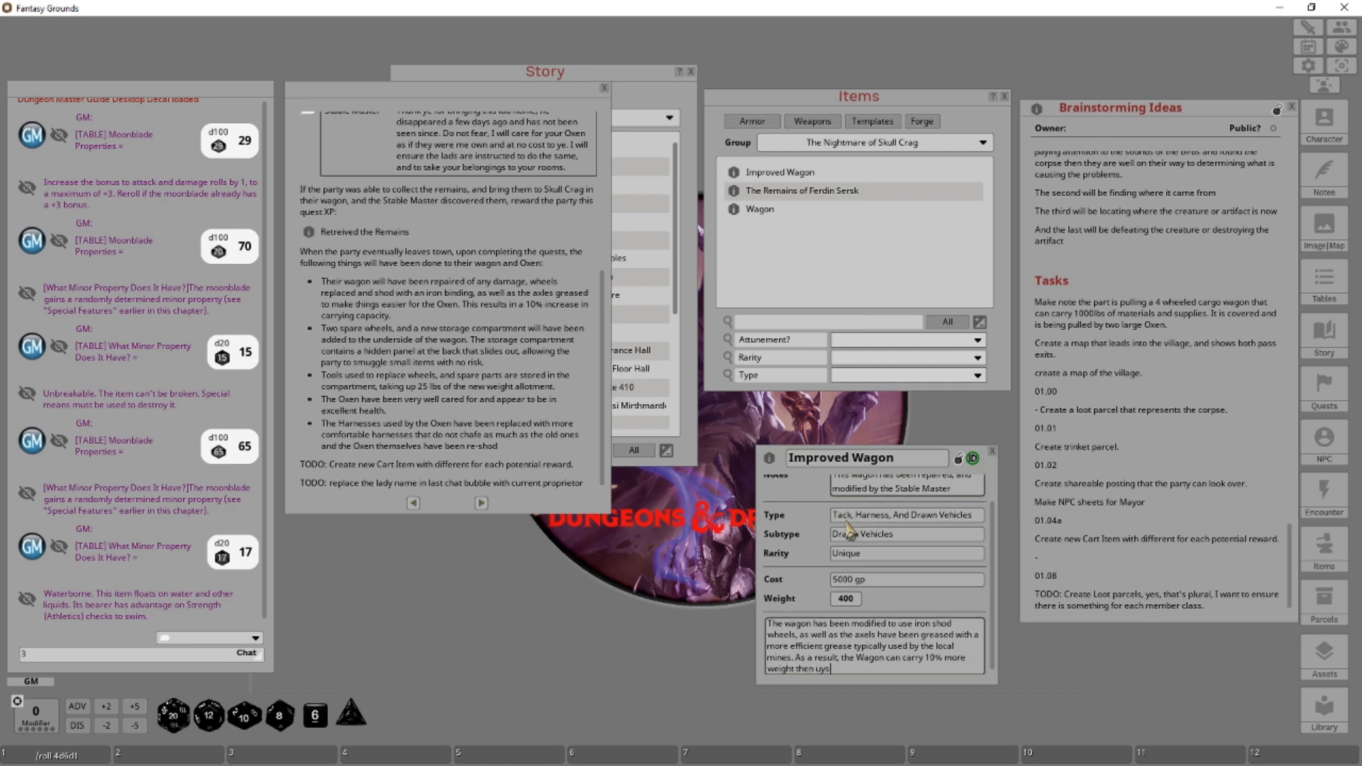
{"action": "key", "text": "BackSpace"}
{"action": "key", "text": "BackSpace"}
{"action": "type", "text": "sual."}
{"action": "key", "text": "Return"}
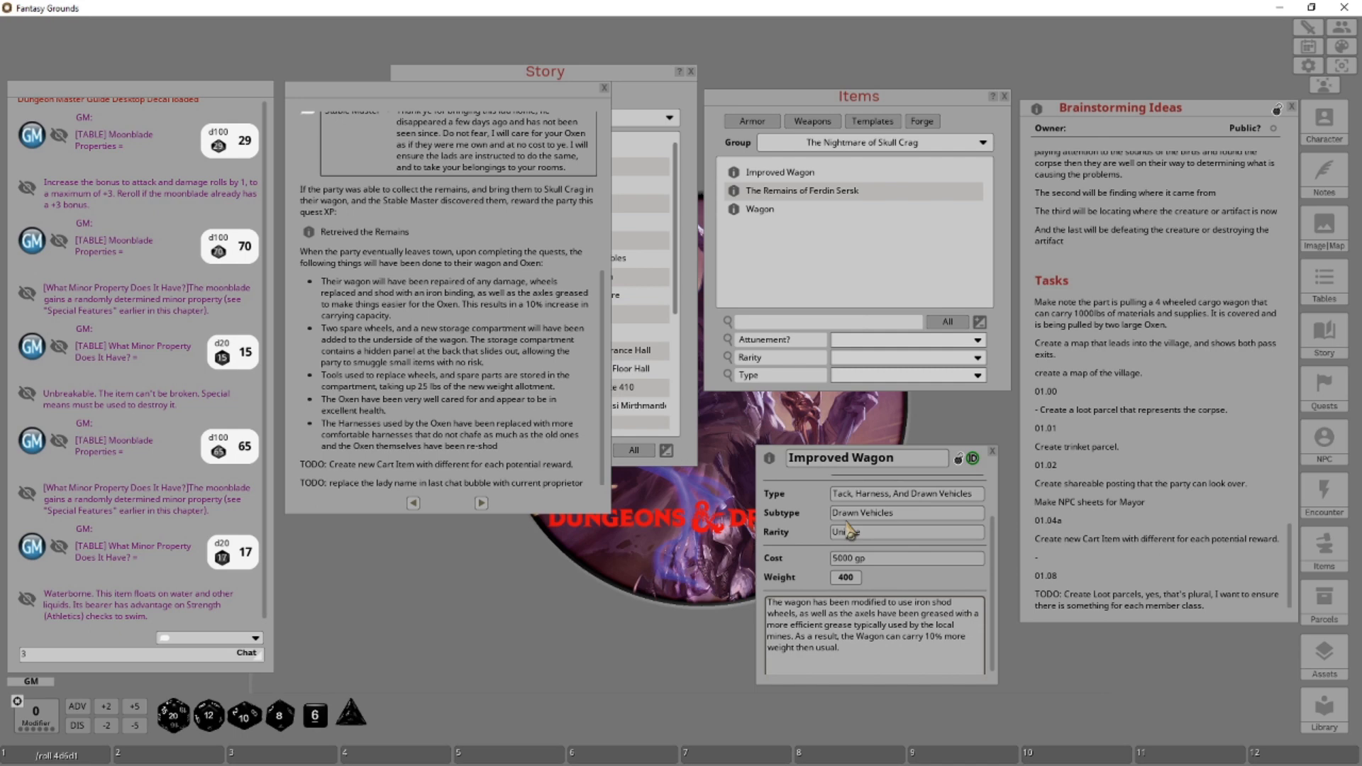
Begin a second description paragraph with "Additional spare wheels have been lashed to the belly of the wagon,".
{"action": "type", "text": "Addi"}
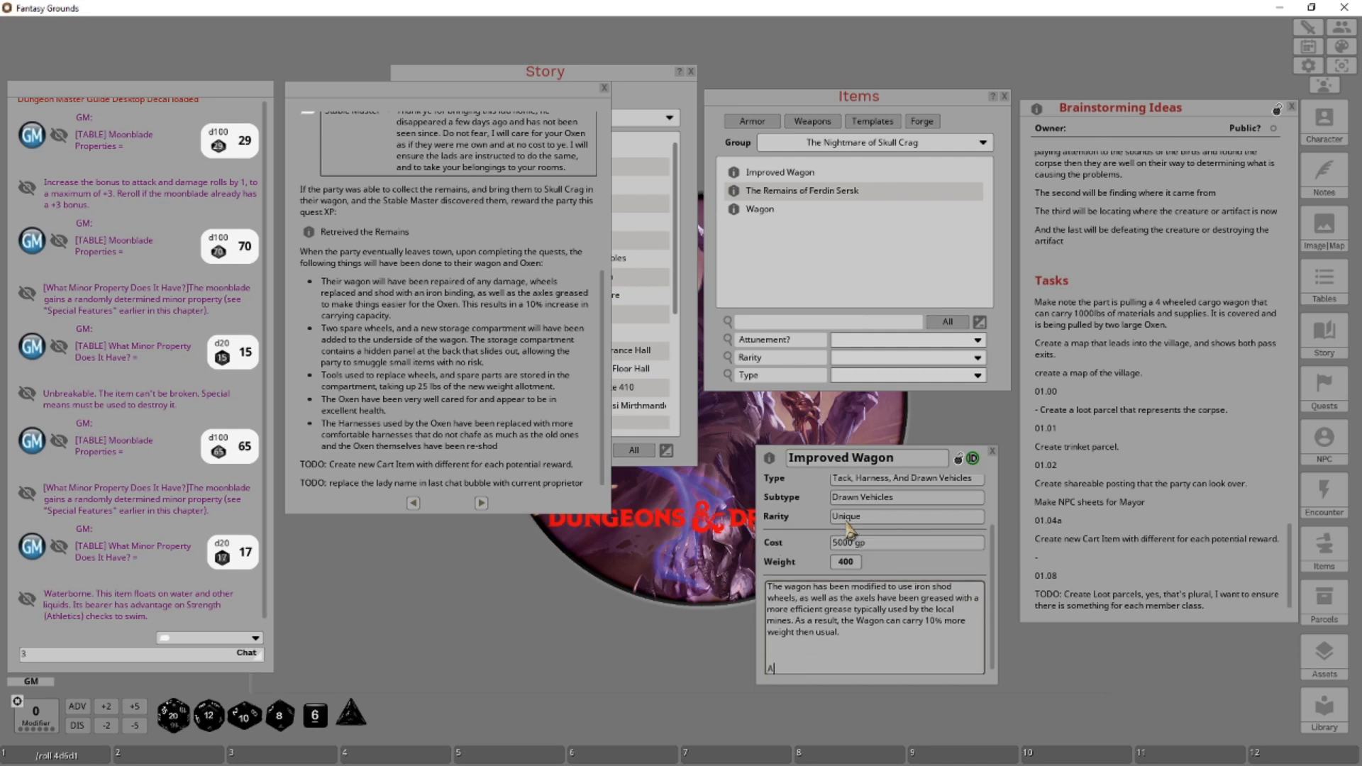
{"action": "key", "text": "BackSpace"}
{"action": "key", "text": "BackSpace"}
{"action": "key", "text": "BackSpace"}
{"action": "key", "text": "BackSpace"}
{"action": "key", "text": "BackSpace"}
{"action": "type", "text": "Additio"}
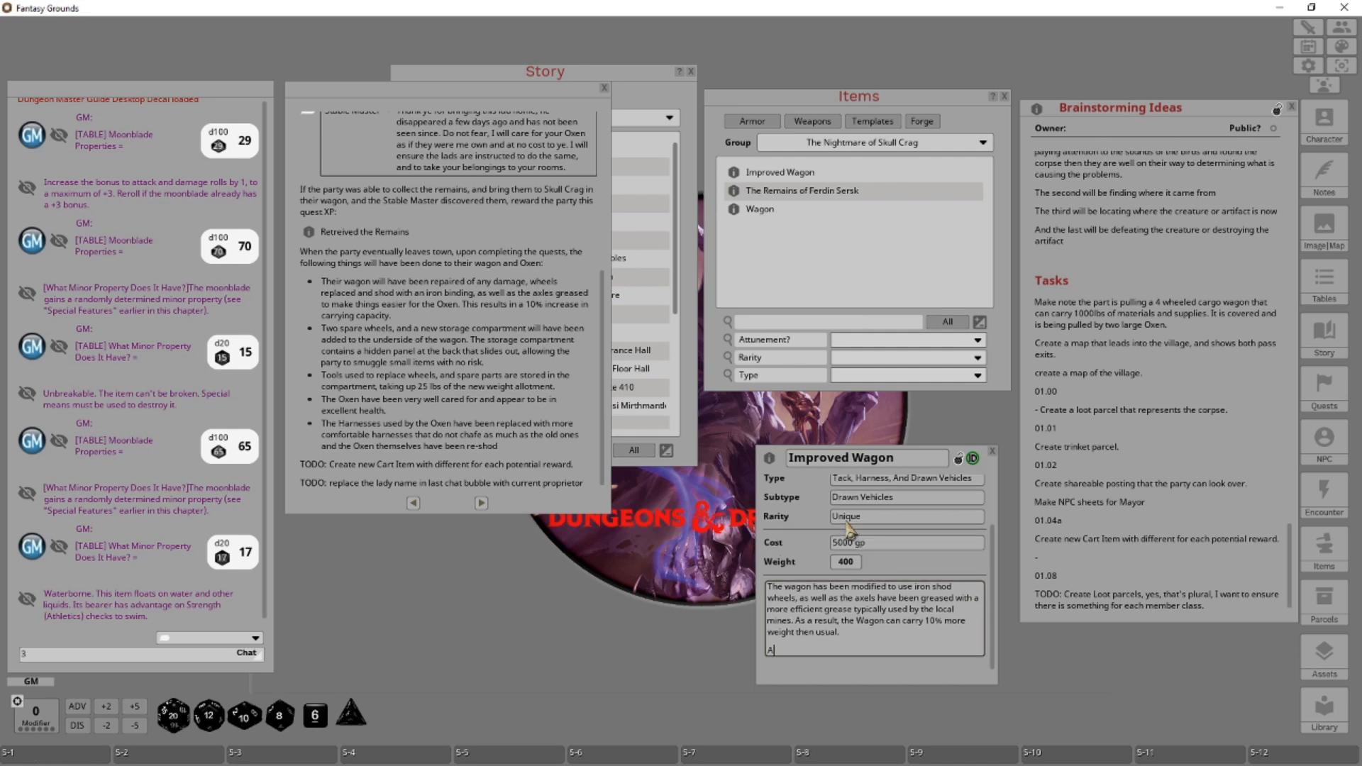
{"action": "type", "text": "nal spare "}
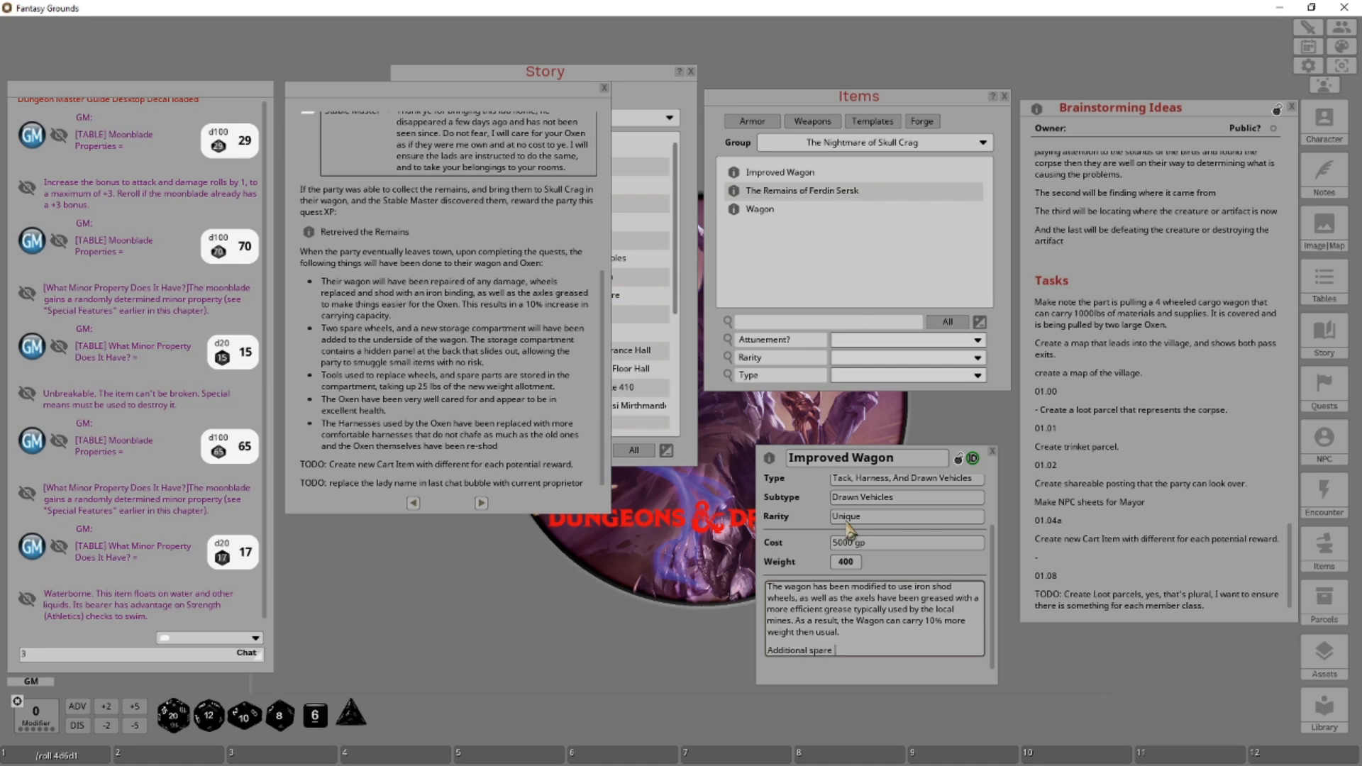
{"action": "type", "text": "wheelas h"}
{"action": "key", "text": "BackSpace"}
{"action": "key", "text": "BackSpace"}
{"action": "key", "text": "BackSpace"}
{"action": "key", "text": "BackSpace"}
{"action": "type", "text": "s have been lashed to the belly of the wagon, "}
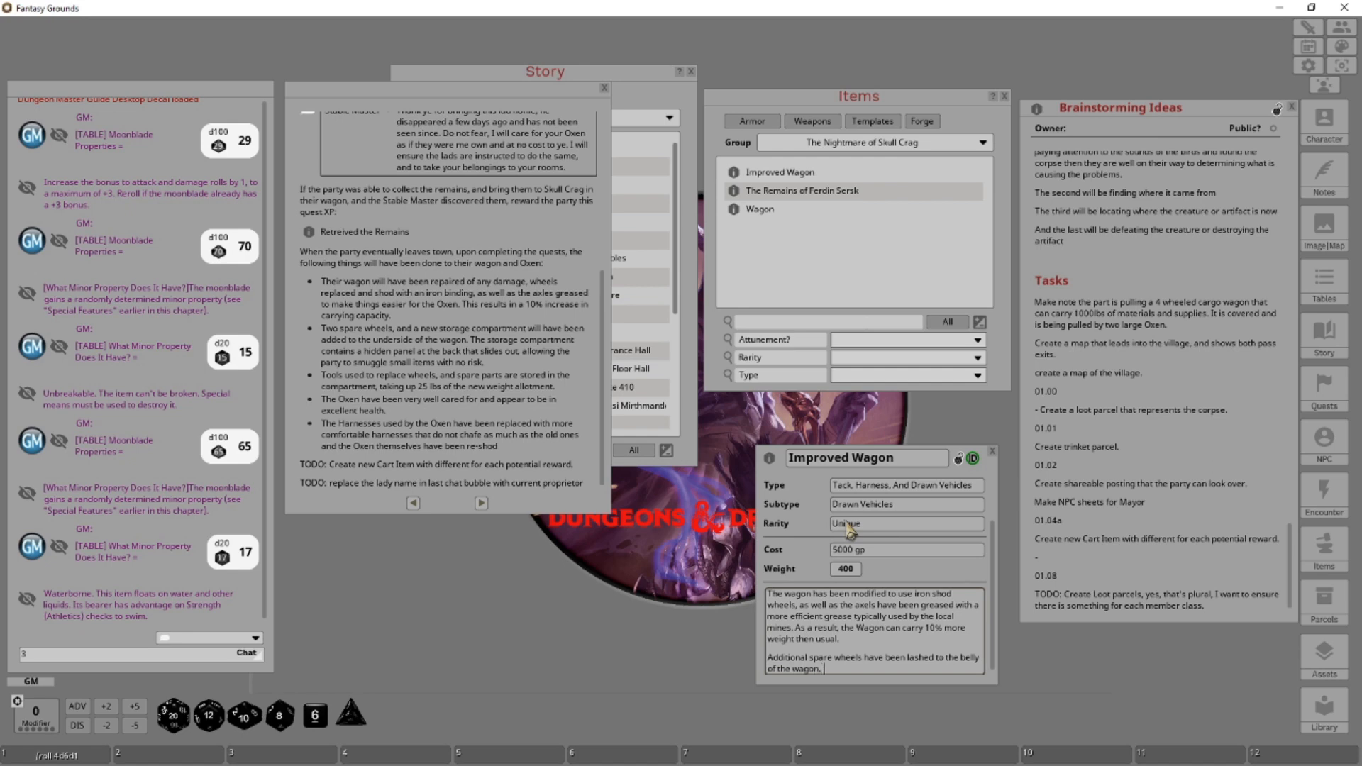
Finish the second description paragraph with "allow for quick repair if the existing wheels become un-usable or damaged.".
{"action": "type", "text": "allow for quick repair if the existing wheels become"}
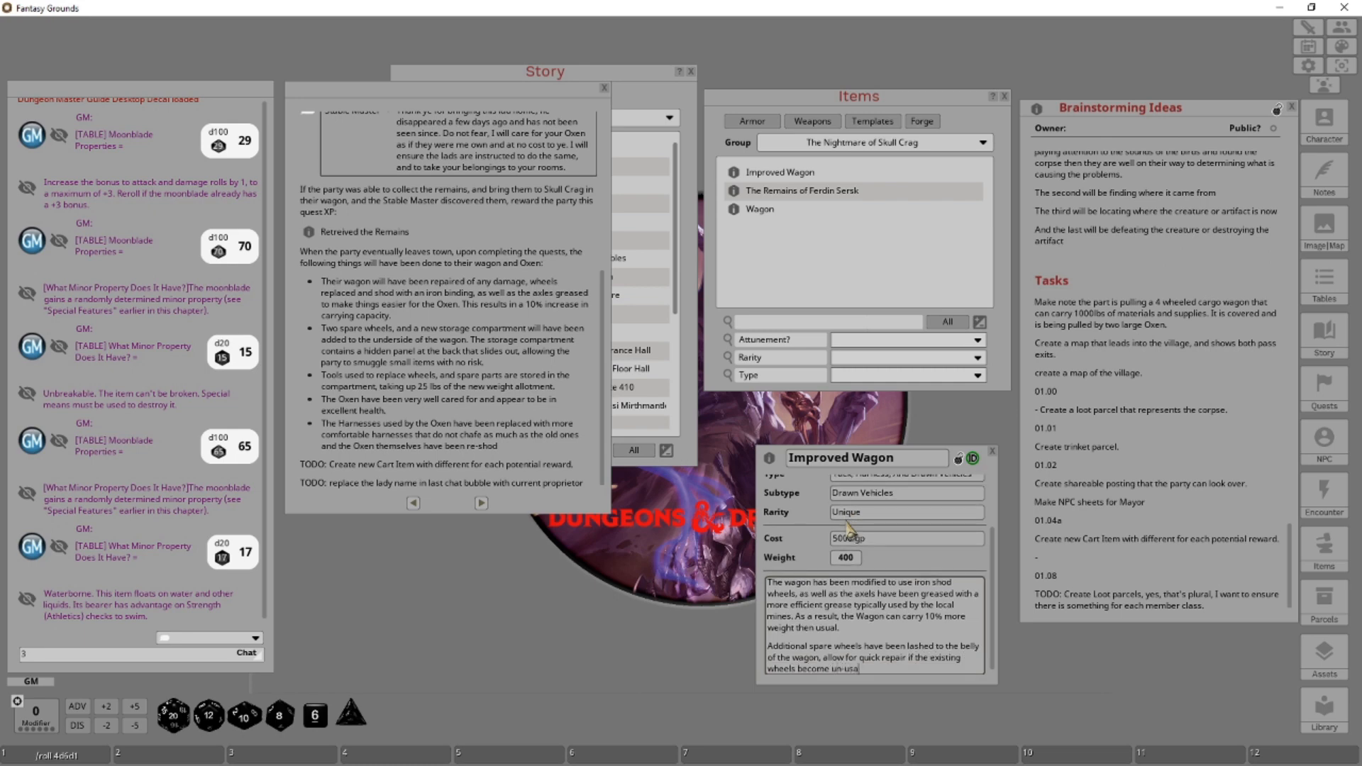
{"action": "type", "text": " un-usable or dam"}
{"action": "key", "text": "BackSpace"}
{"action": "key", "text": "BackSpace"}
{"action": "type", "text": "aged"}
{"action": "key", "text": "Return"}
Begin a third description paragraph with "A hidden storage compartment has been added to the underside of".
{"action": "type", "text": "A"}
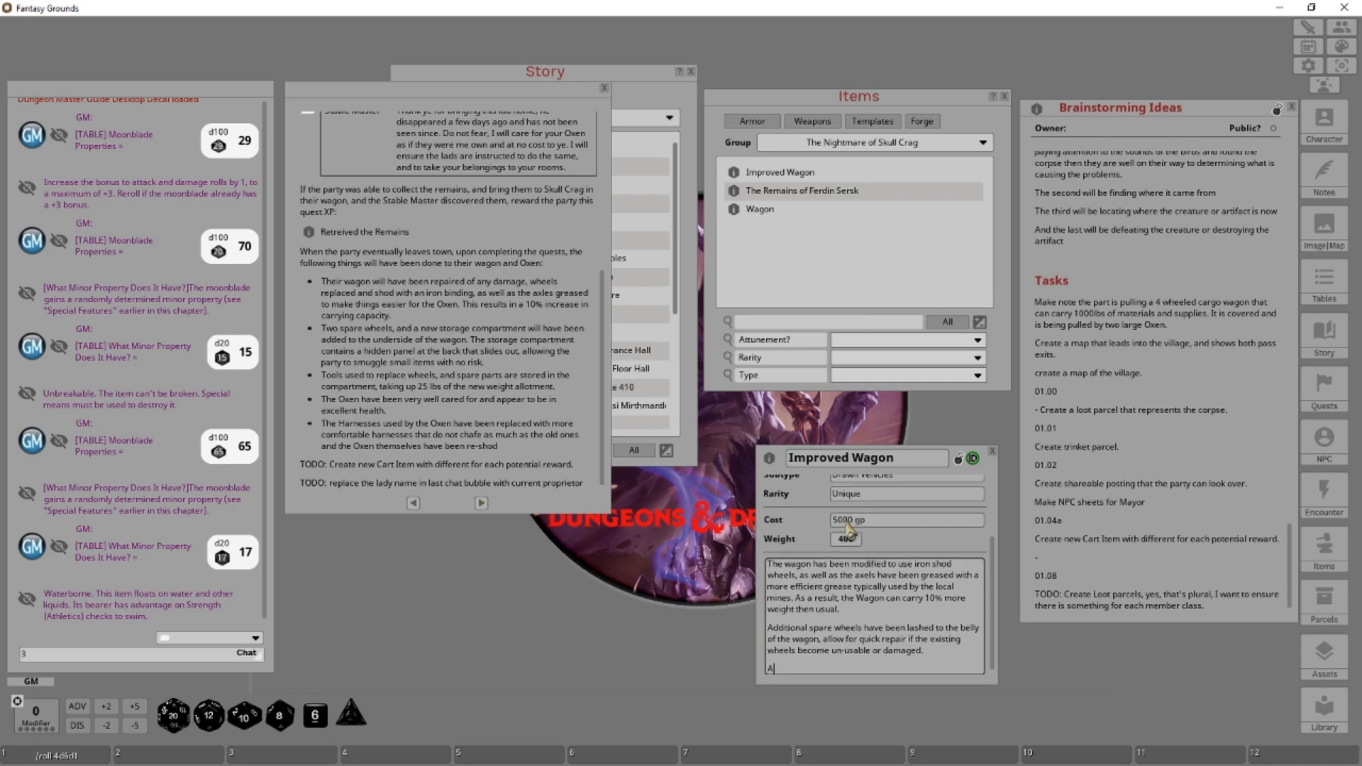
{"action": "type", "text": " hidden storage compartment has been added "}
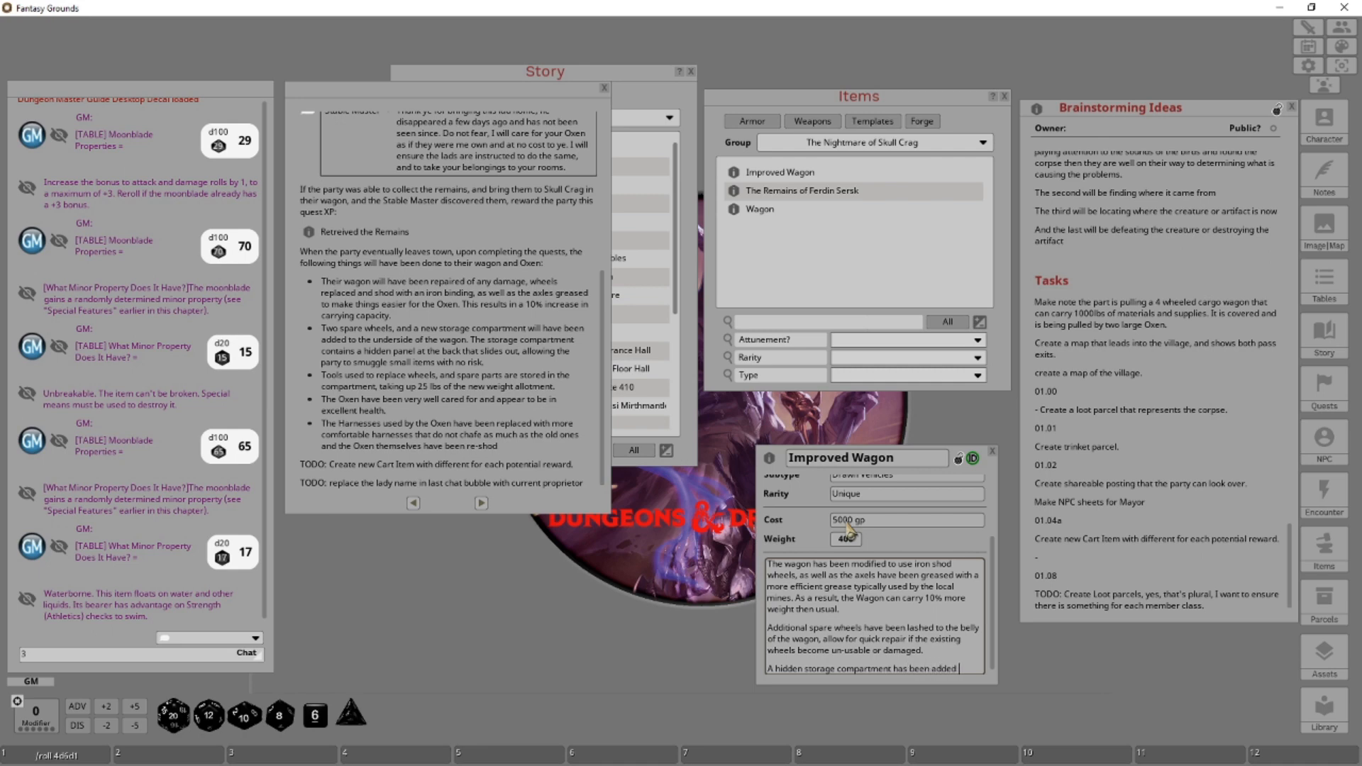
{"action": "type", "text": "to the underside of"}
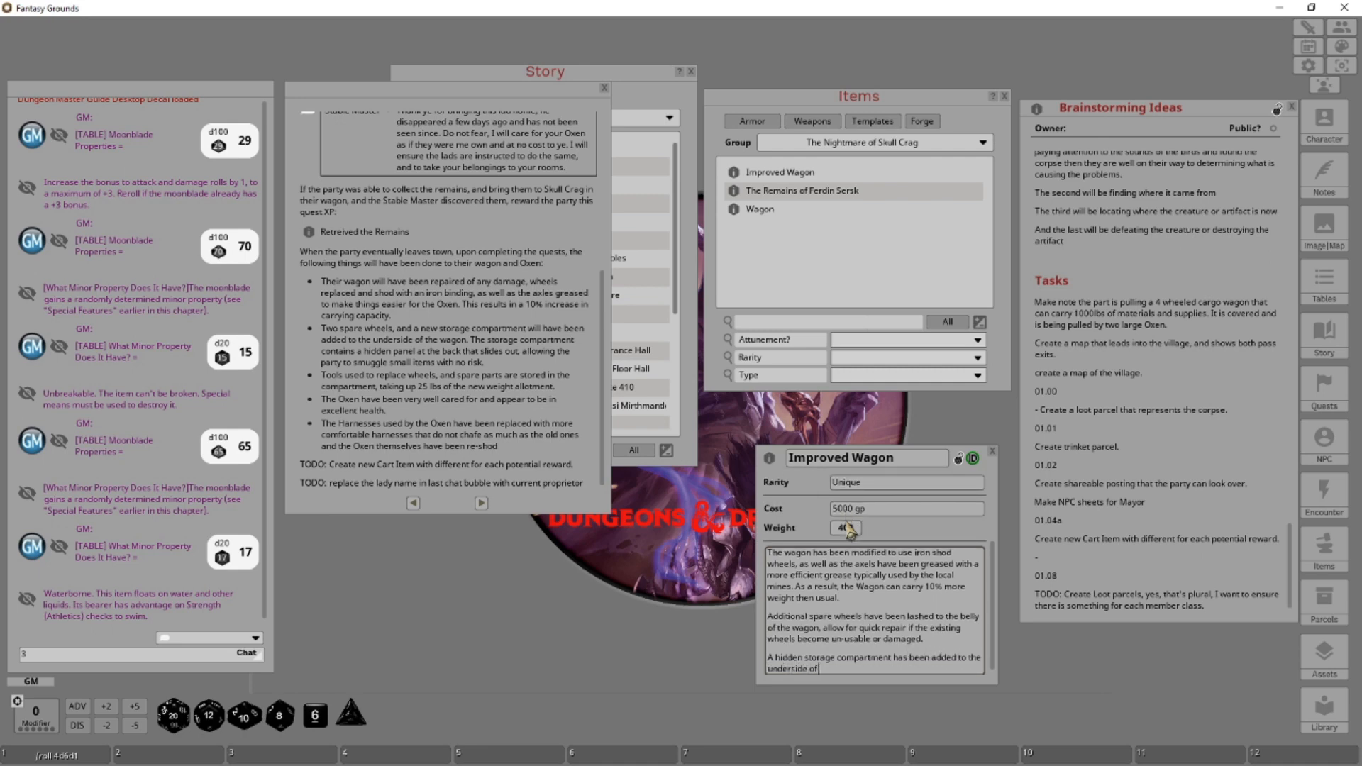
Finish the third paragraph with "the wagon, allowing the party to freely smuggle small items in and out of cities or areas where the wagon is normally inspected.".
{"action": "type", "text": " the wagon, allowing the party to freely smuggle small i"}
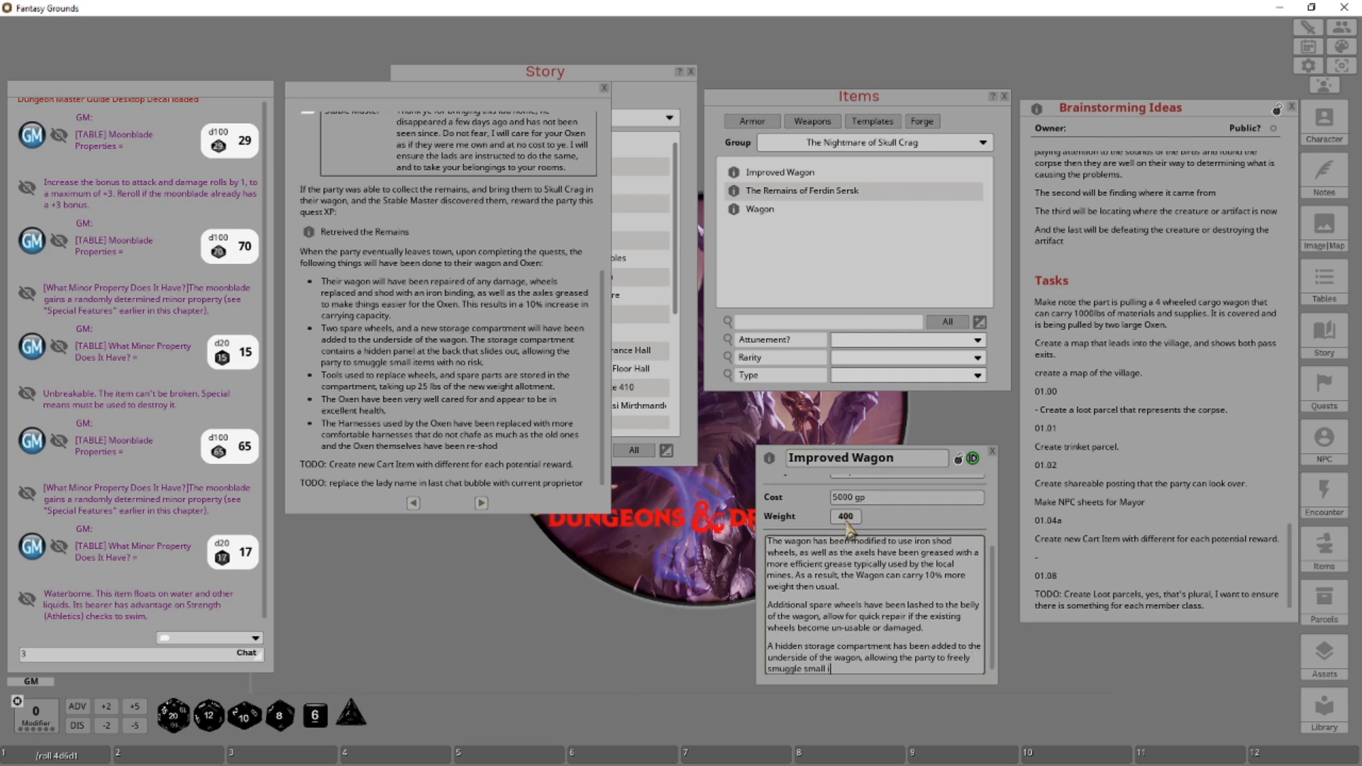
{"action": "type", "text": "tems in and out of cities or areas where the "}
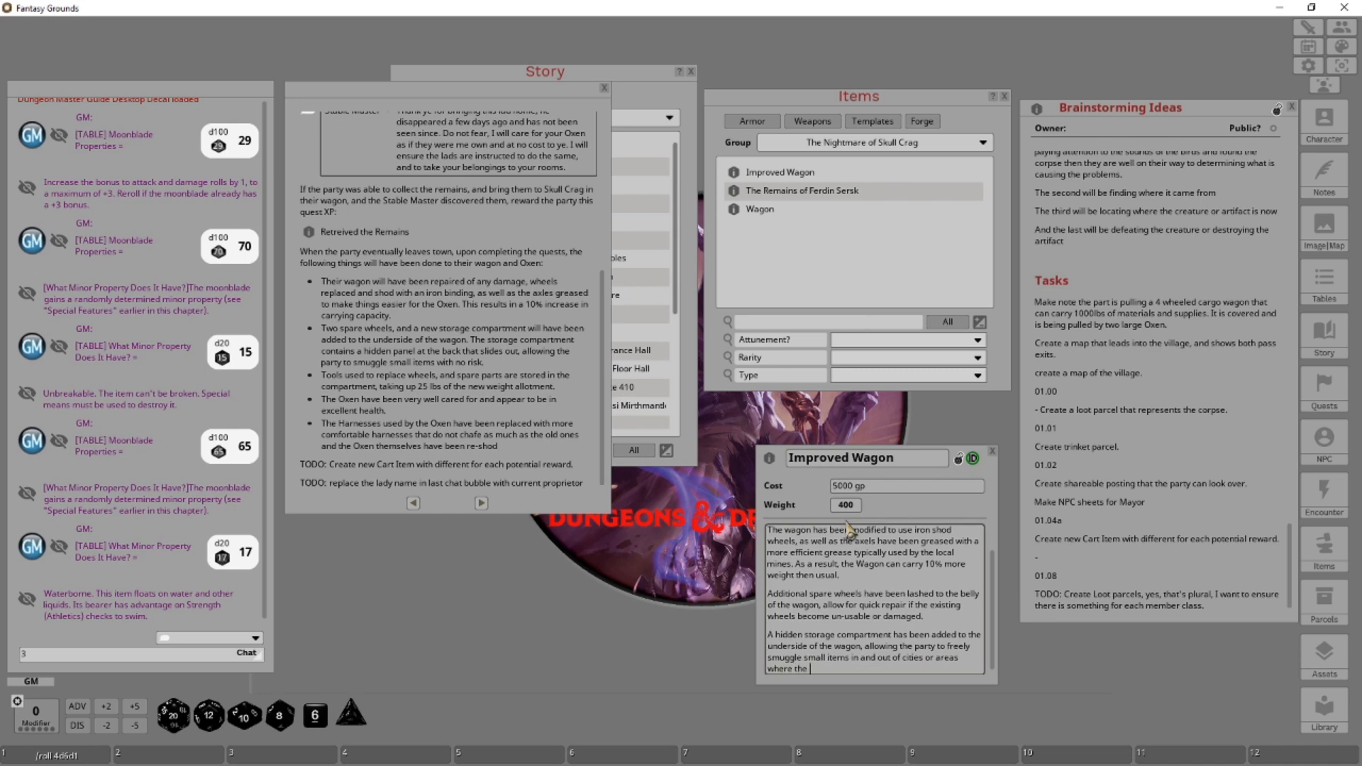
{"action": "type", "text": "wagon is normally inspected."}
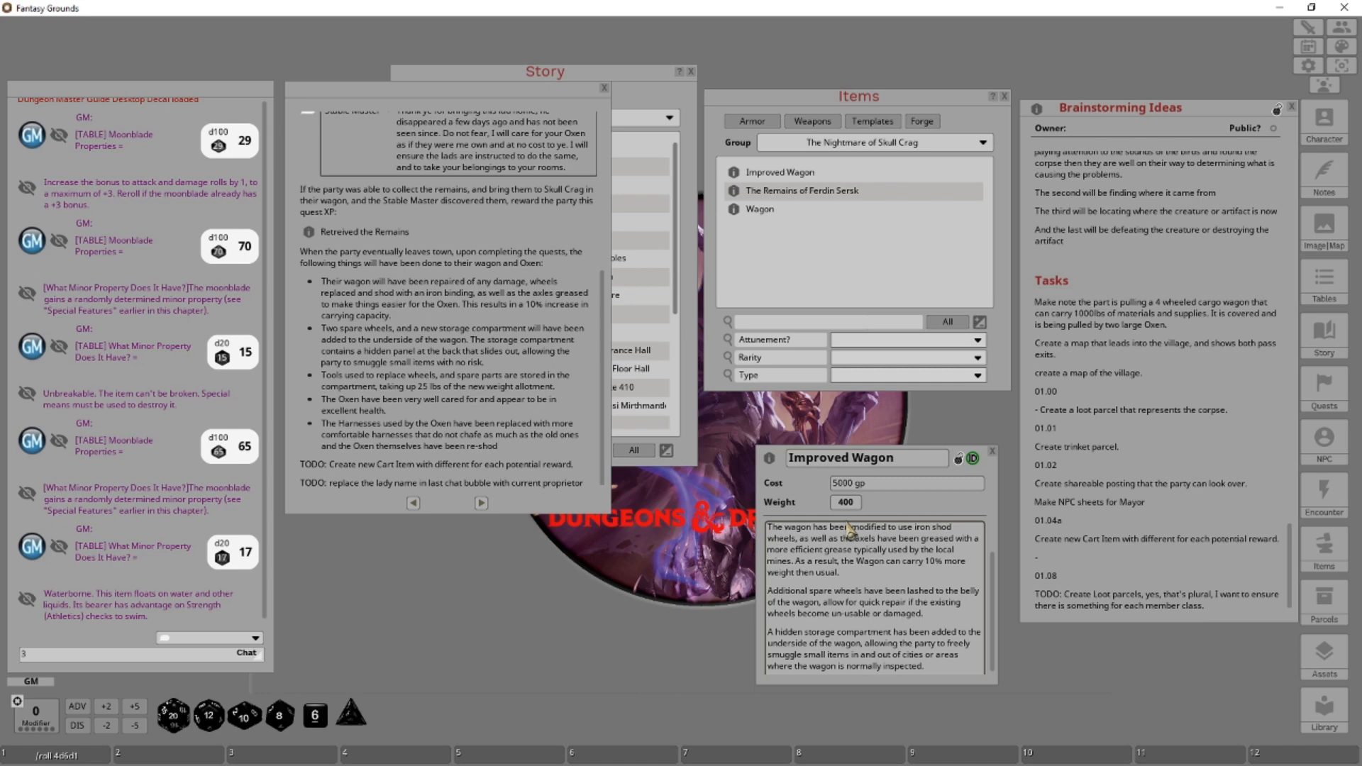
Remove the empty line ending the Improved Wagon's description, lock the record and mark the item as unidentified.
{"action": "scroll", "coordinate": [858, 560], "scroll_direction": "up", "scroll_amount": 3}
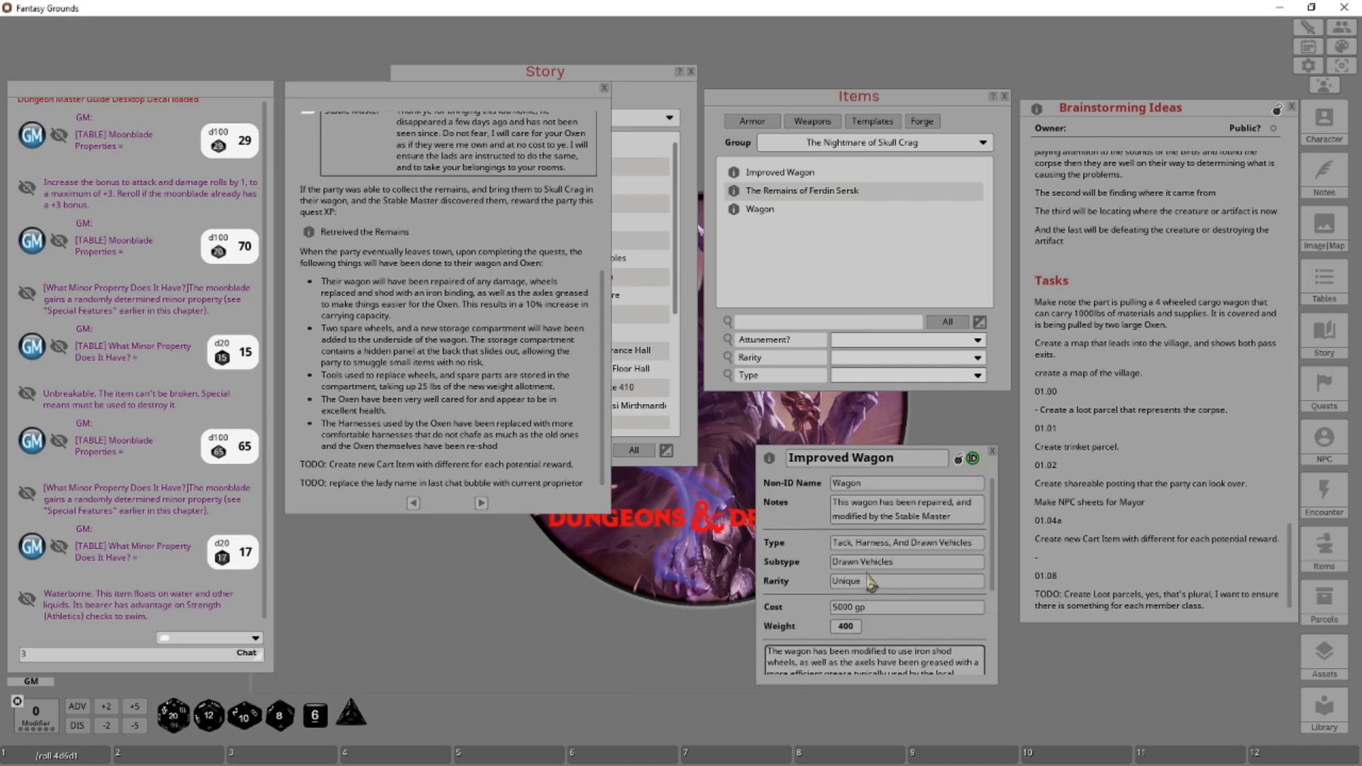
{"action": "scroll", "coordinate": [887, 596], "scroll_direction": "down", "scroll_amount": 4}
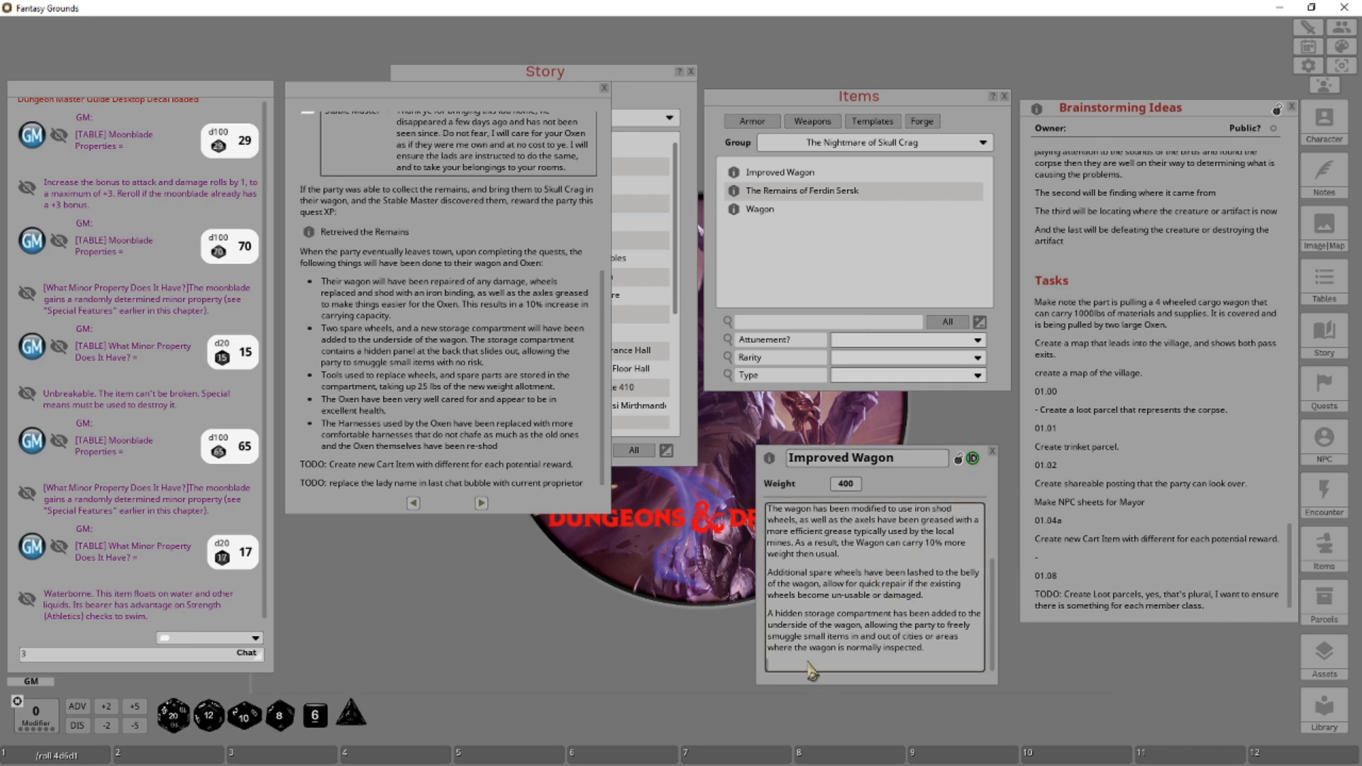
{"action": "key", "text": "BackSpace"}
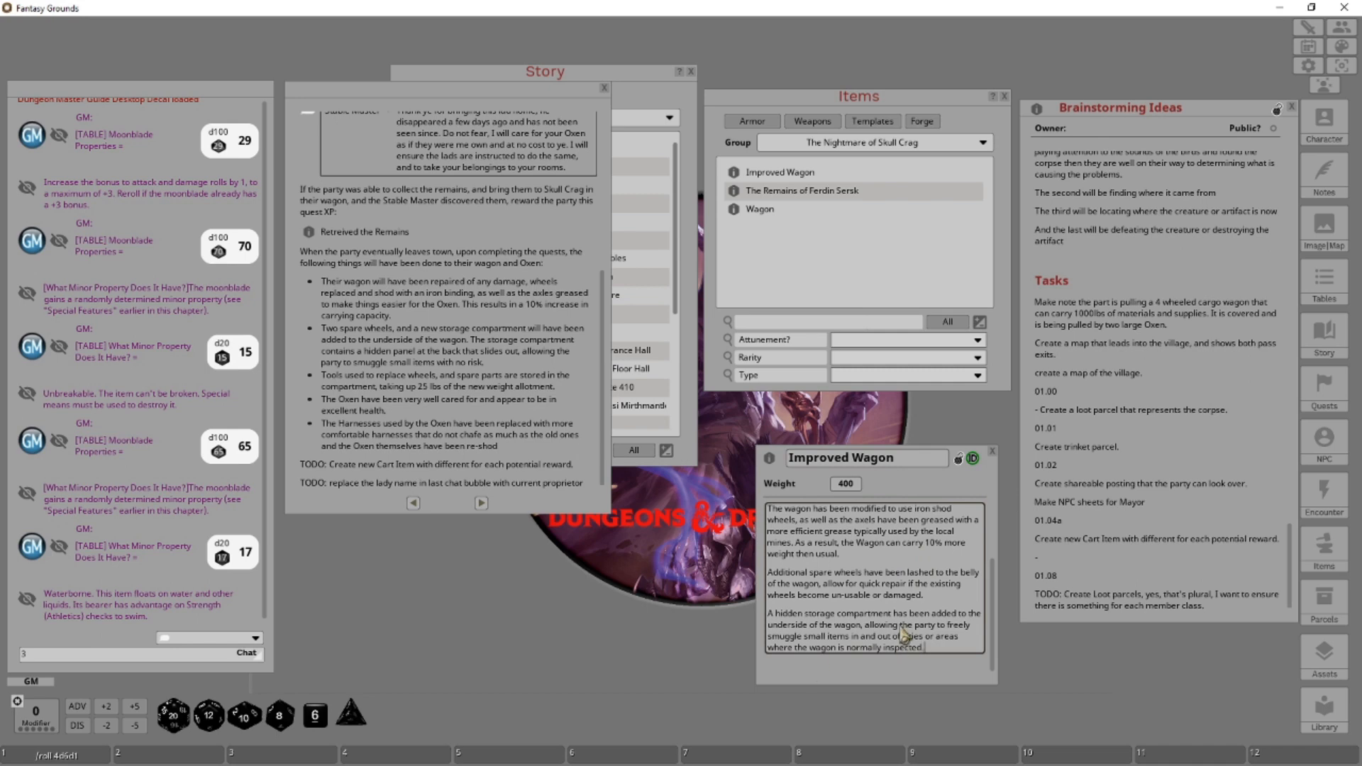
{"action": "scroll", "coordinate": [904, 631], "scroll_direction": "up", "scroll_amount": 5}
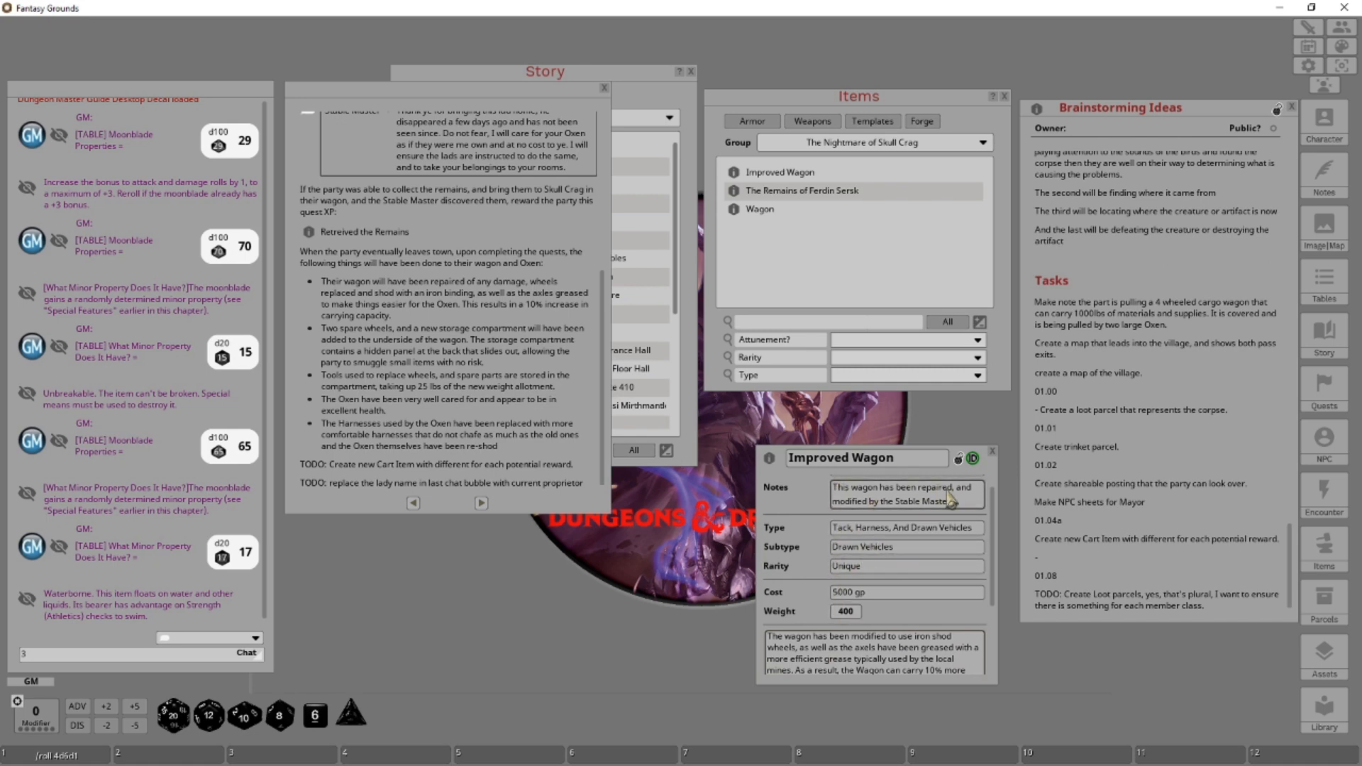
{"action": "scroll", "coordinate": [947, 490], "scroll_direction": "up", "scroll_amount": 1}
{"action": "left_click", "coordinate": [958, 458]}
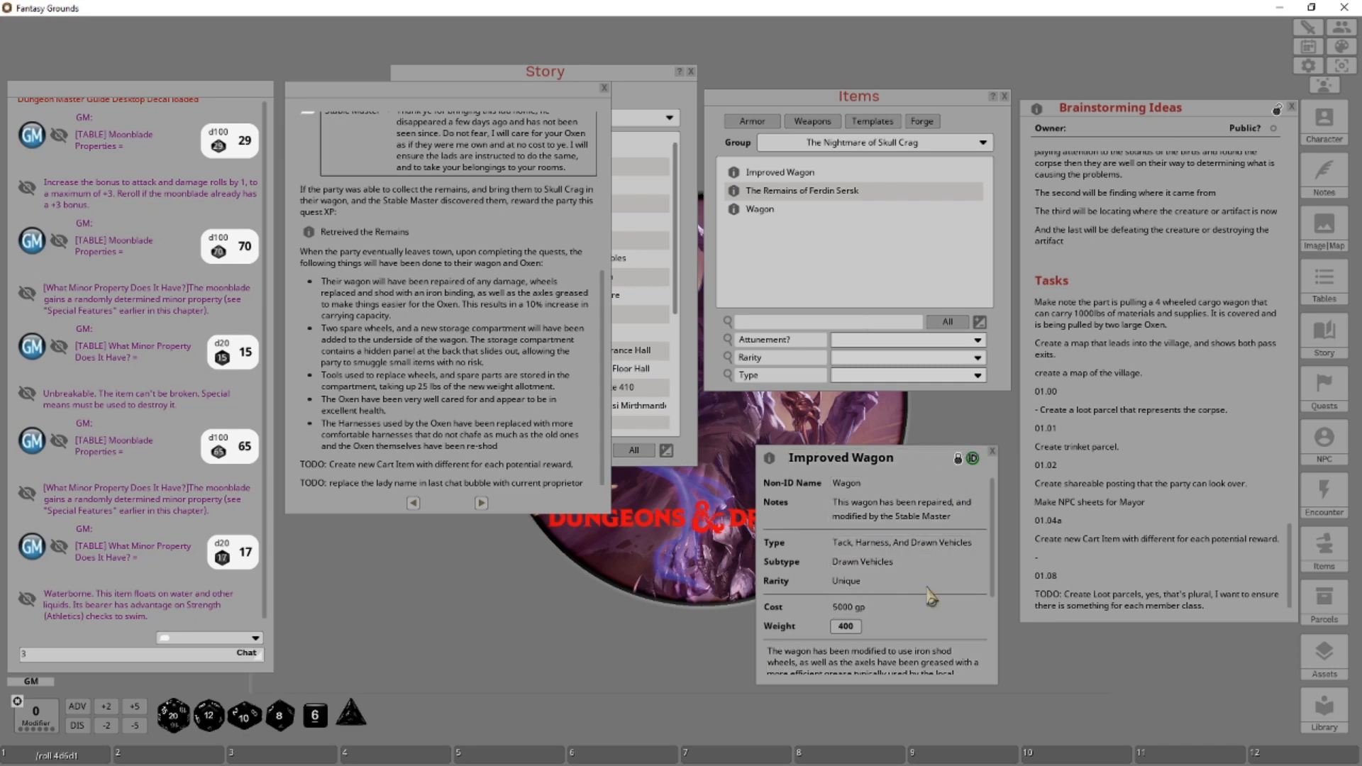
{"action": "left_click", "coordinate": [972, 458]}
Review the human remains item and the original Wagon item, closing all open item records.
{"action": "left_click", "coordinate": [801, 199]}
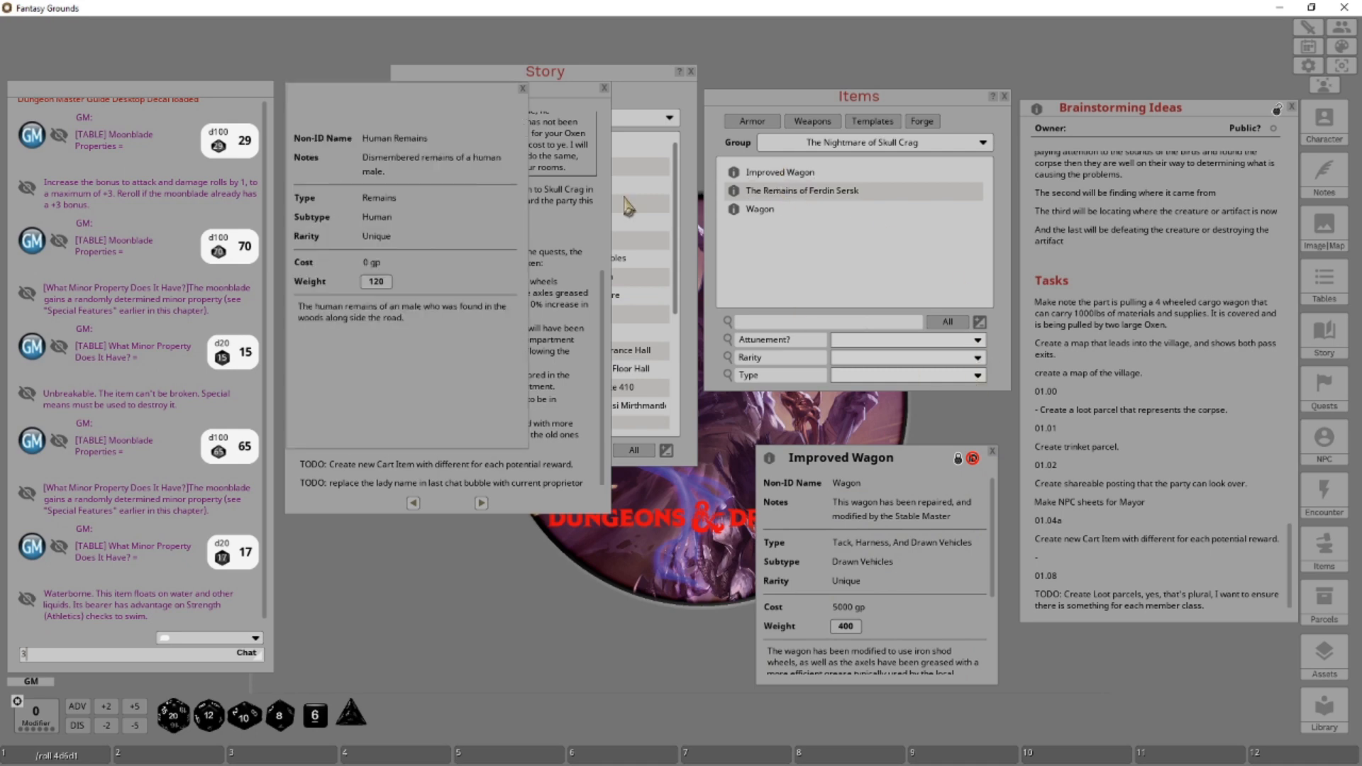
{"action": "left_click", "coordinate": [522, 89]}
{"action": "left_click", "coordinate": [805, 193]}
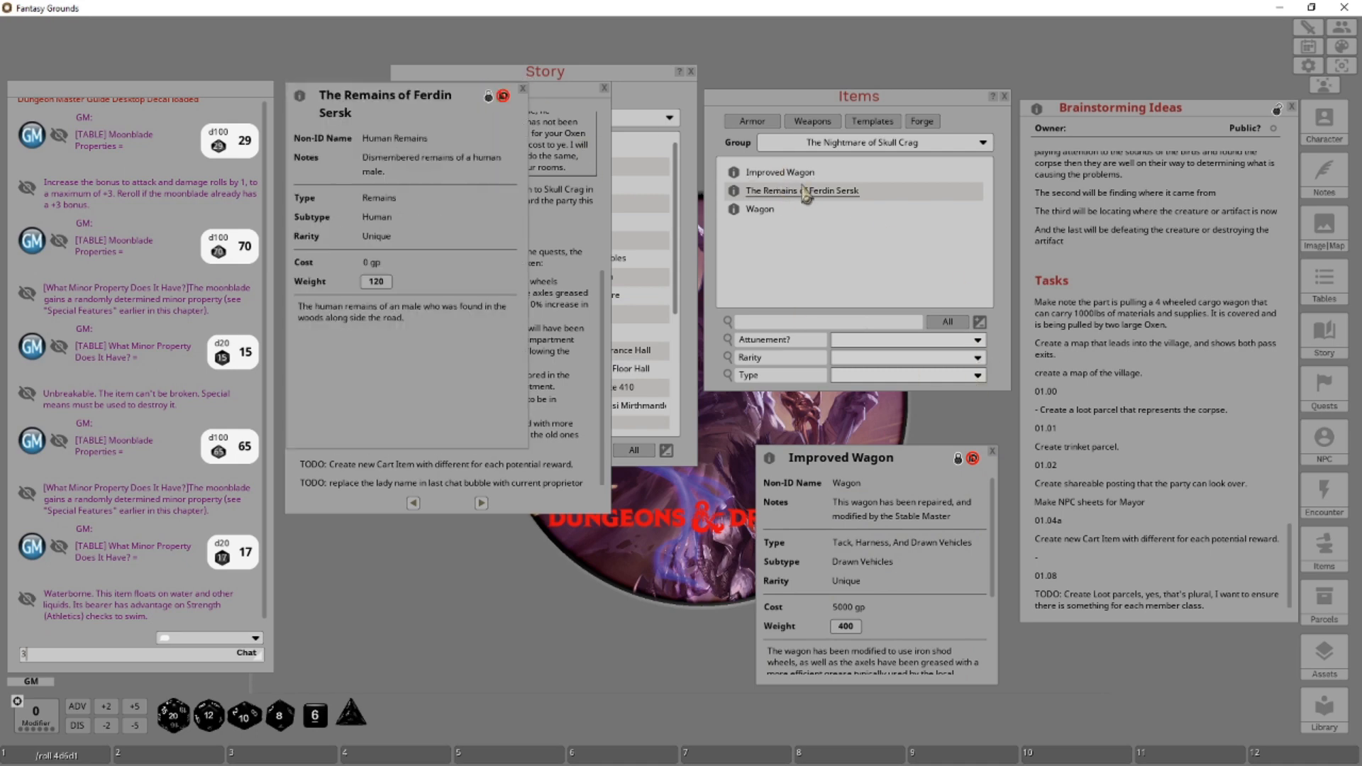
{"action": "left_click", "coordinate": [522, 89]}
{"action": "left_click", "coordinate": [992, 453]}
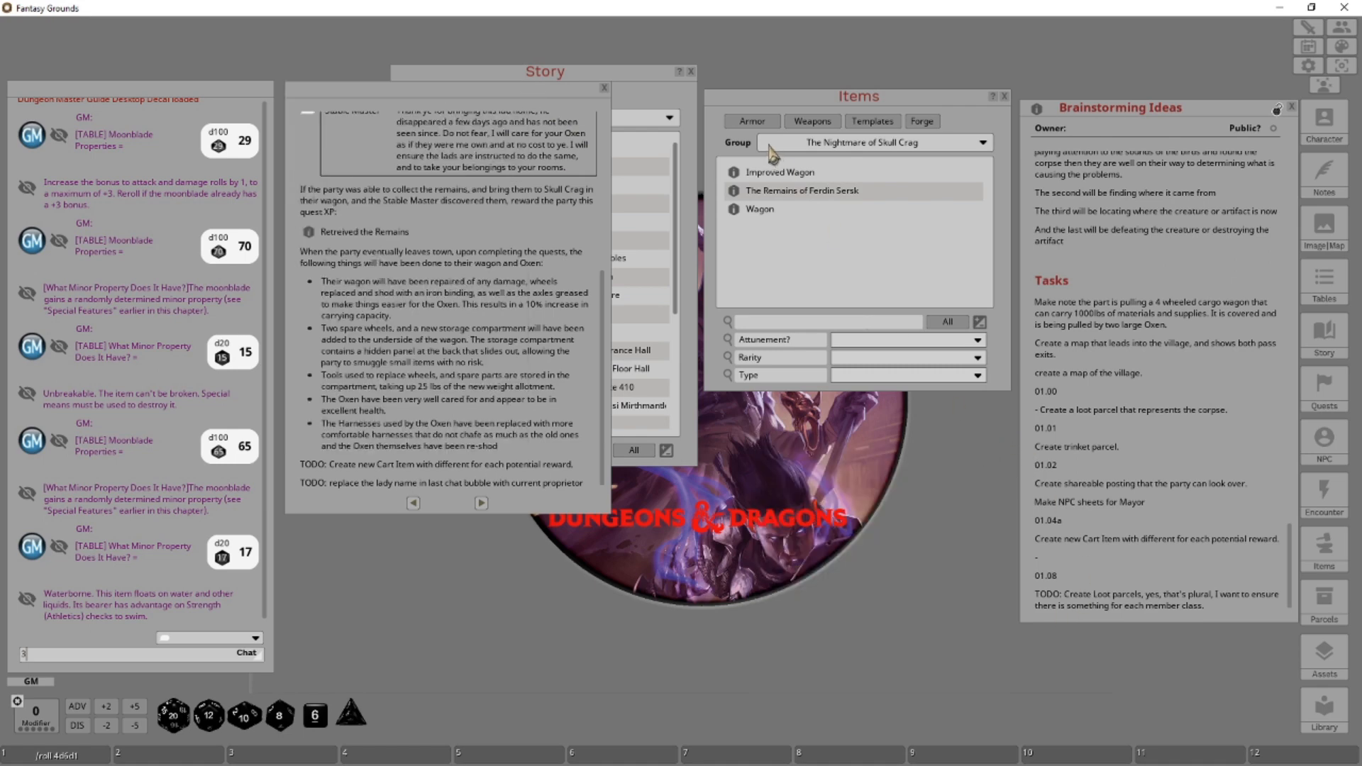
{"action": "left_click", "coordinate": [756, 210]}
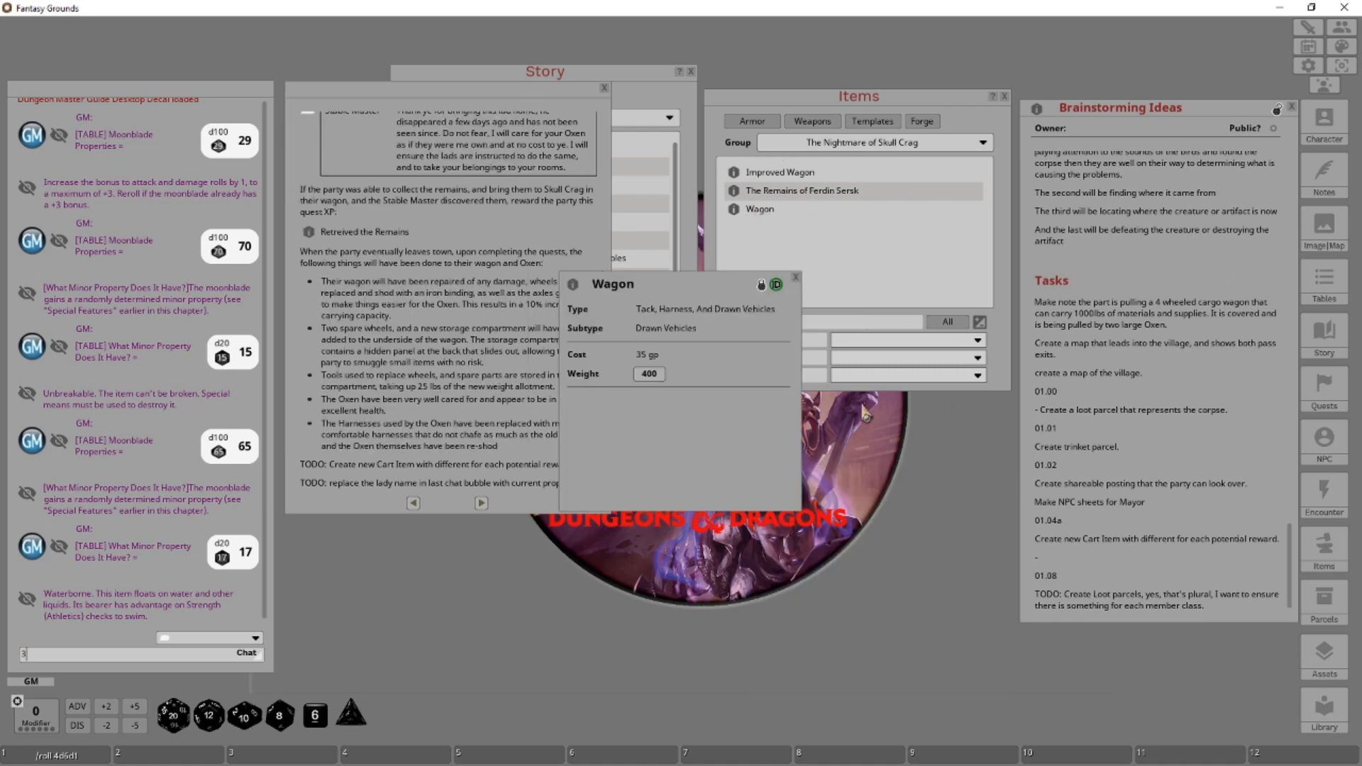
{"action": "left_click", "coordinate": [796, 278]}
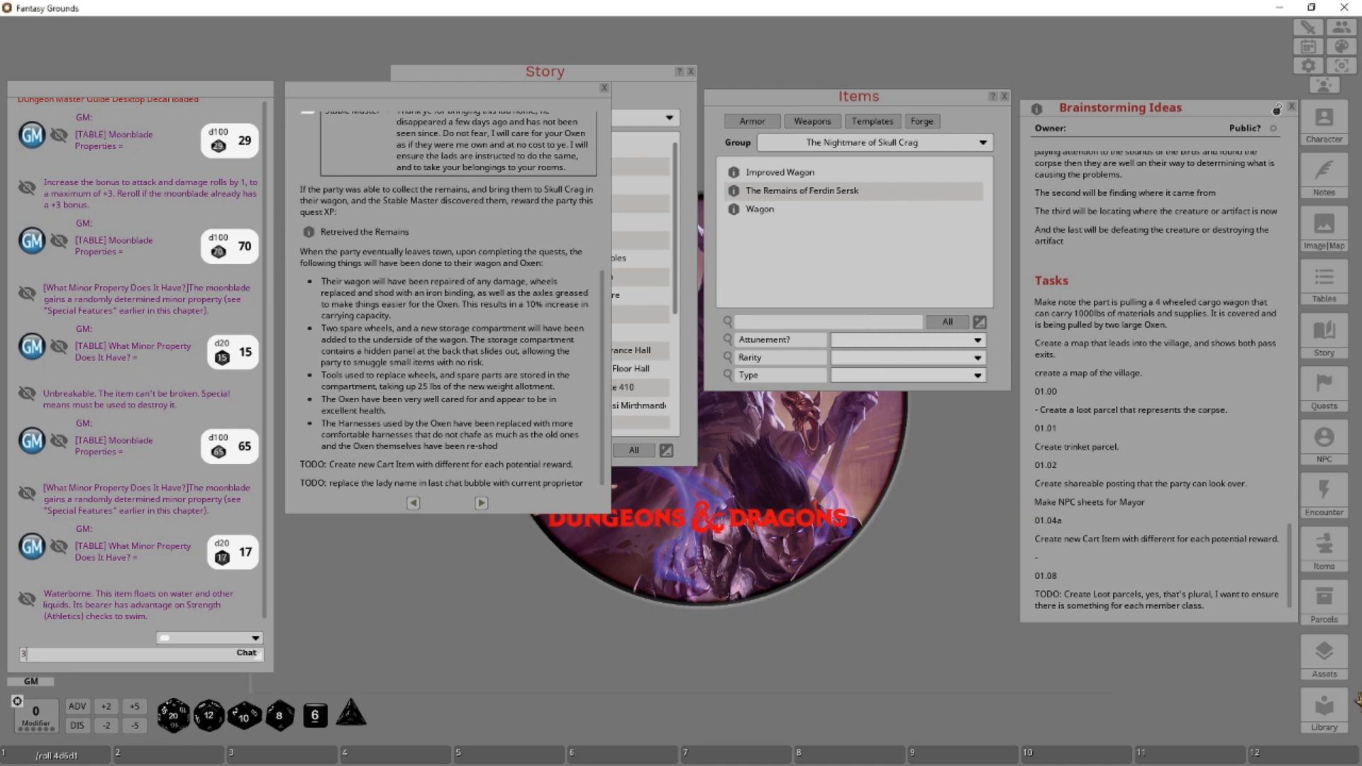
Open the D&D Player's Handbook reference manual from the library and search it for "horse".
{"action": "left_click", "coordinate": [1329, 720]}
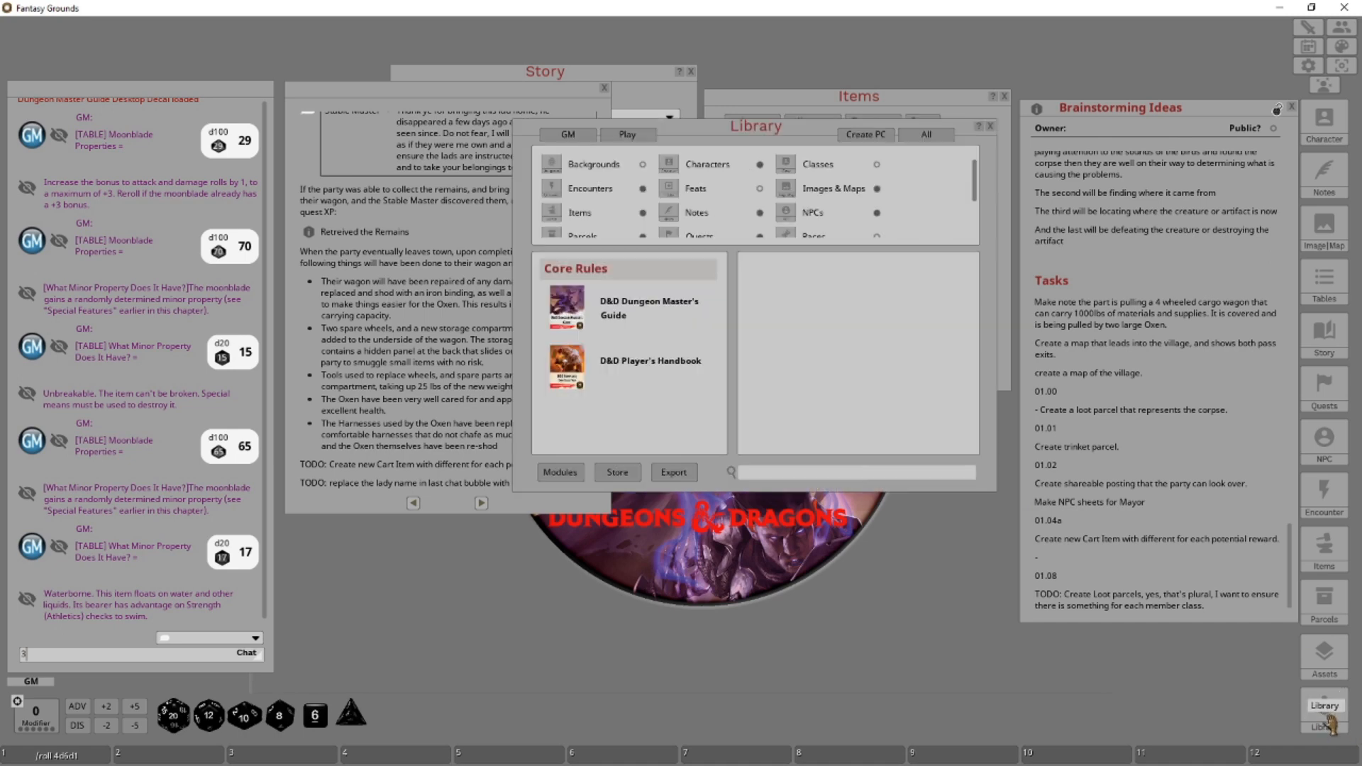
{"action": "left_click", "coordinate": [670, 368]}
{"action": "left_click", "coordinate": [791, 421]}
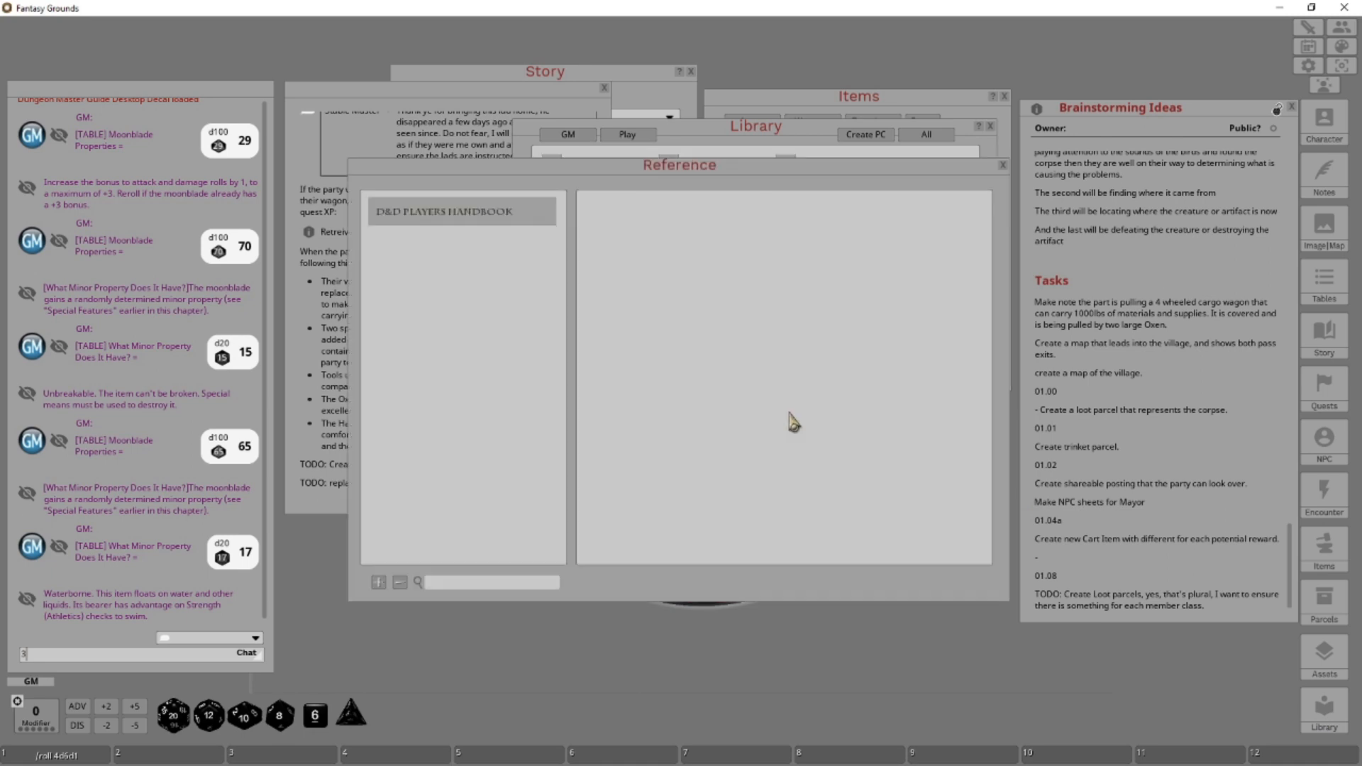
{"action": "left_click", "coordinate": [452, 216]}
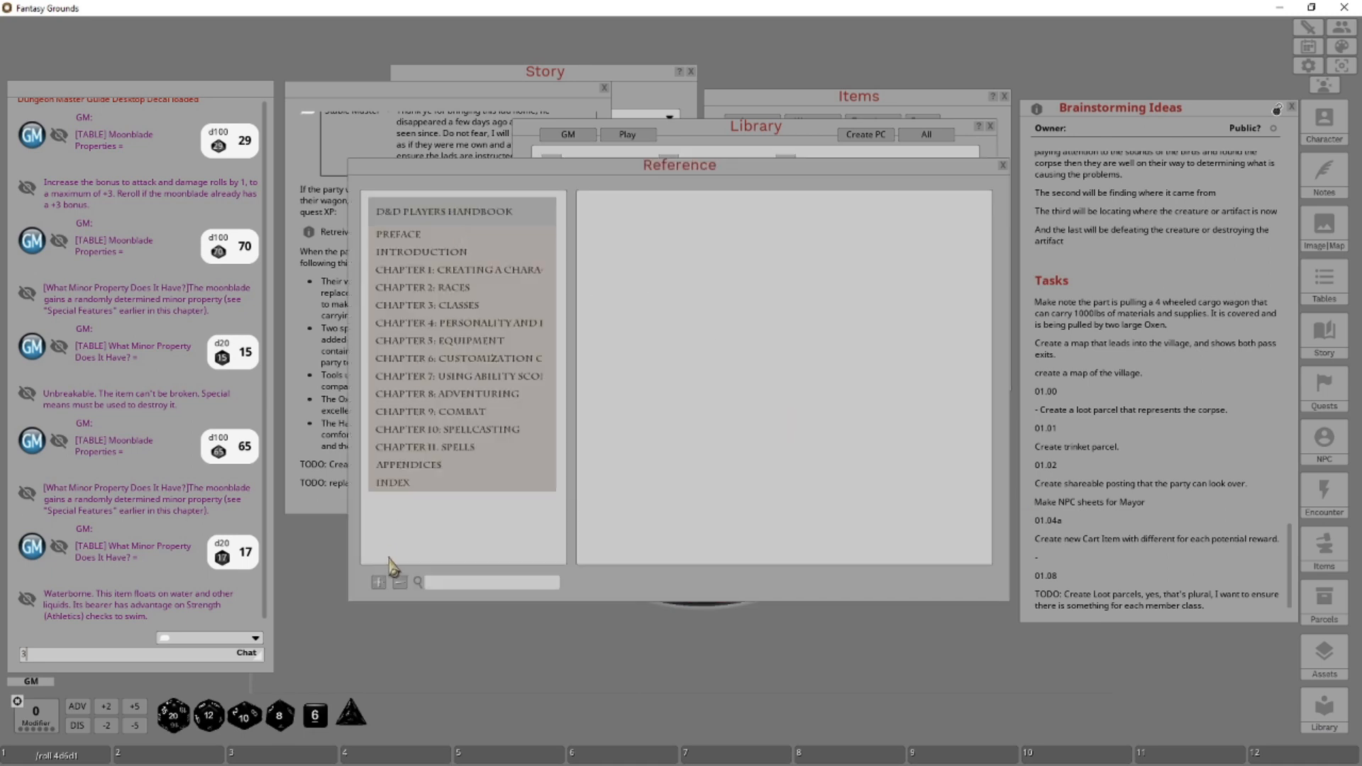
{"action": "left_click", "coordinate": [445, 586]}
{"action": "type", "text": "horse"}
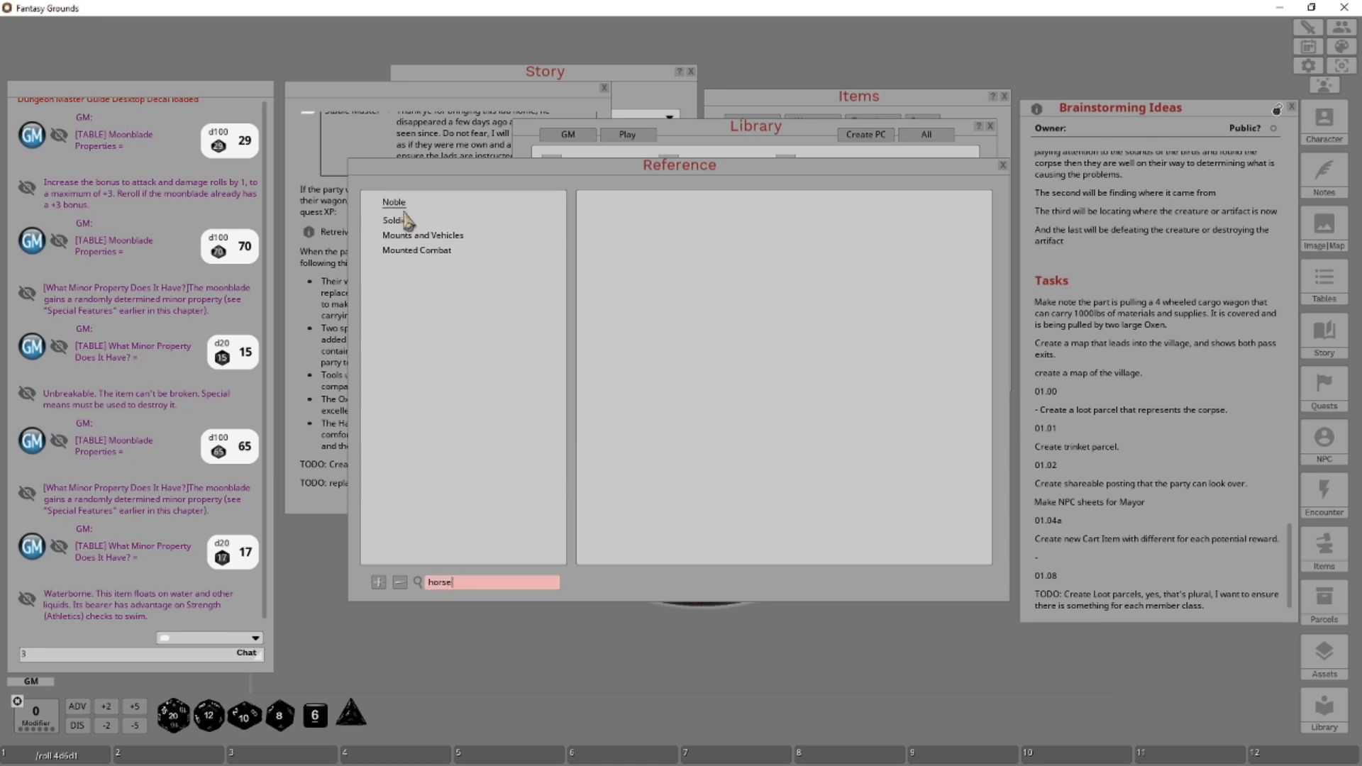
Read the Mounts and Vehicles entry, open its Other Animals Table in a clear spot, and close the reference manual and library.
{"action": "left_click", "coordinate": [426, 237]}
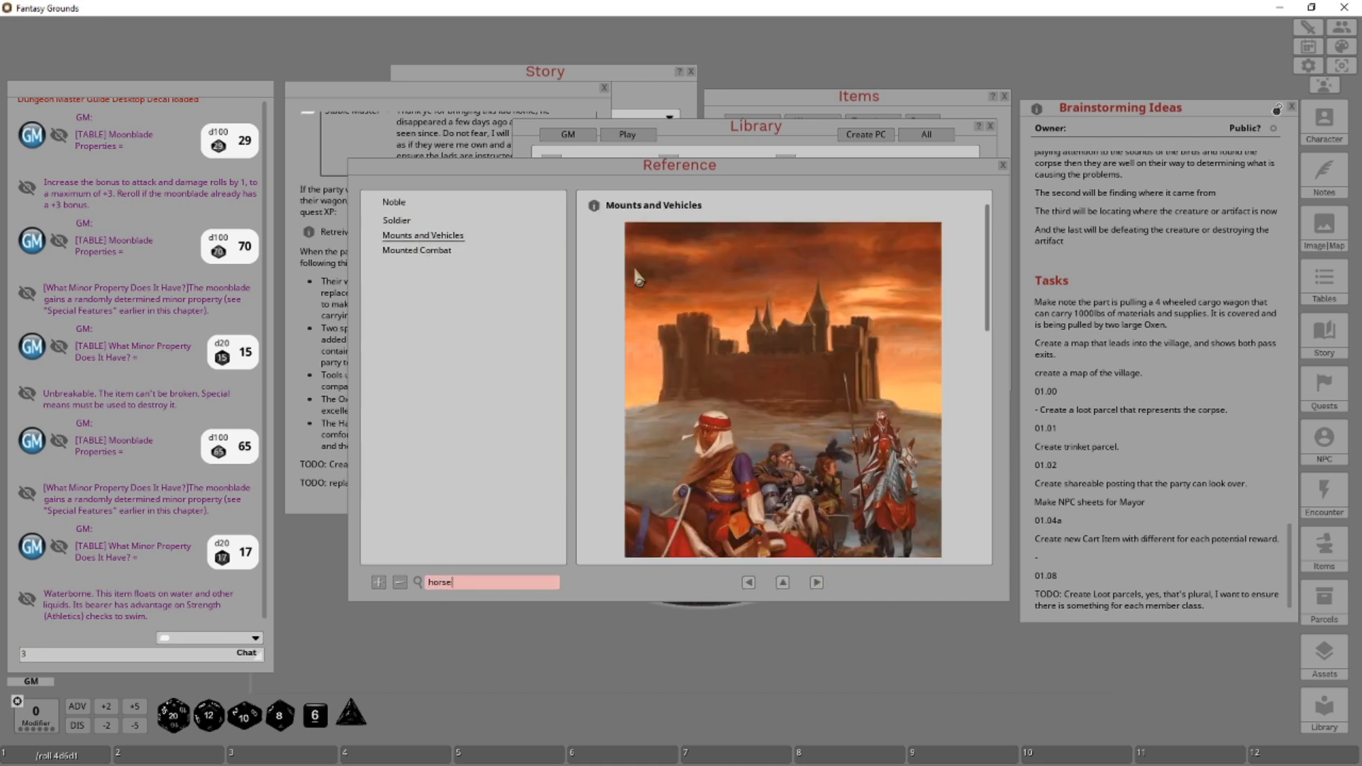
{"action": "scroll", "coordinate": [864, 365], "scroll_direction": "down", "scroll_amount": 10}
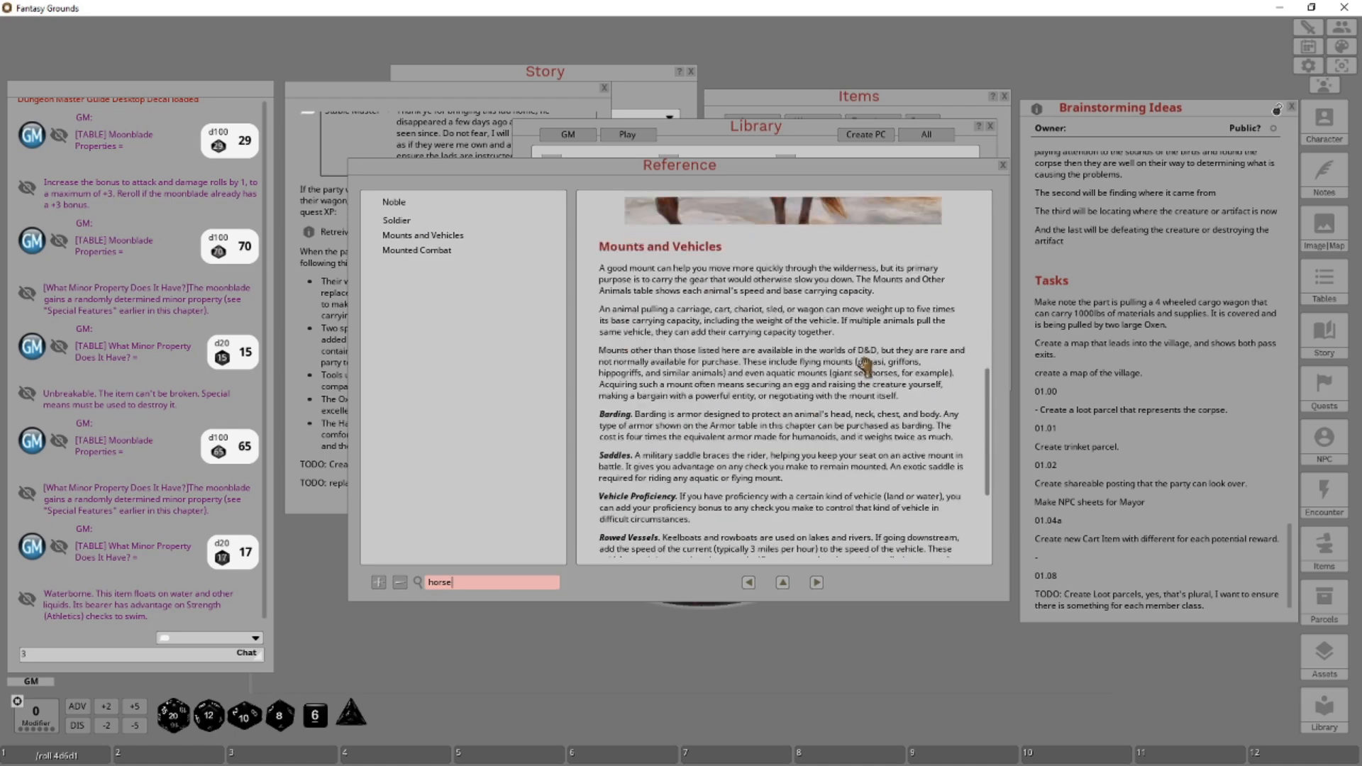
{"action": "scroll", "coordinate": [864, 365], "scroll_direction": "up", "scroll_amount": 3}
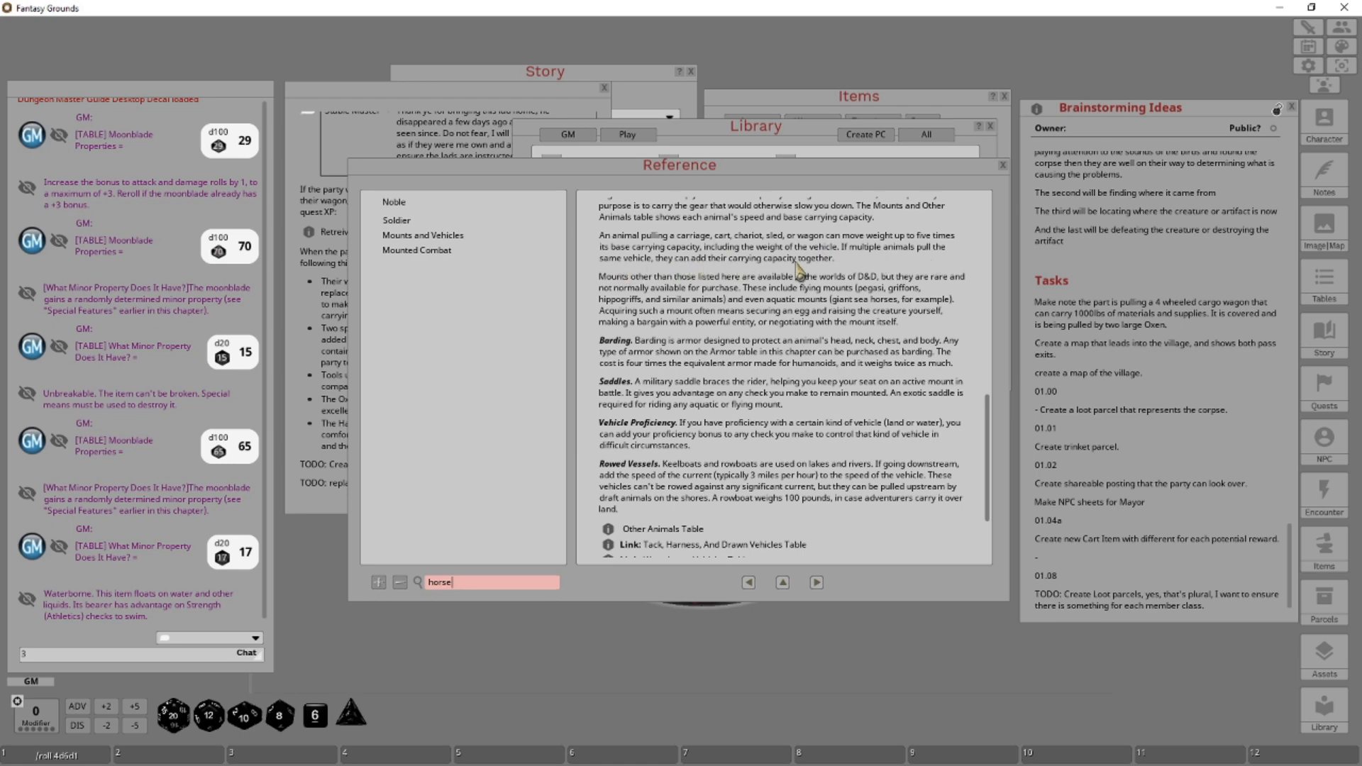
{"action": "scroll", "coordinate": [800, 270], "scroll_direction": "down", "scroll_amount": 3}
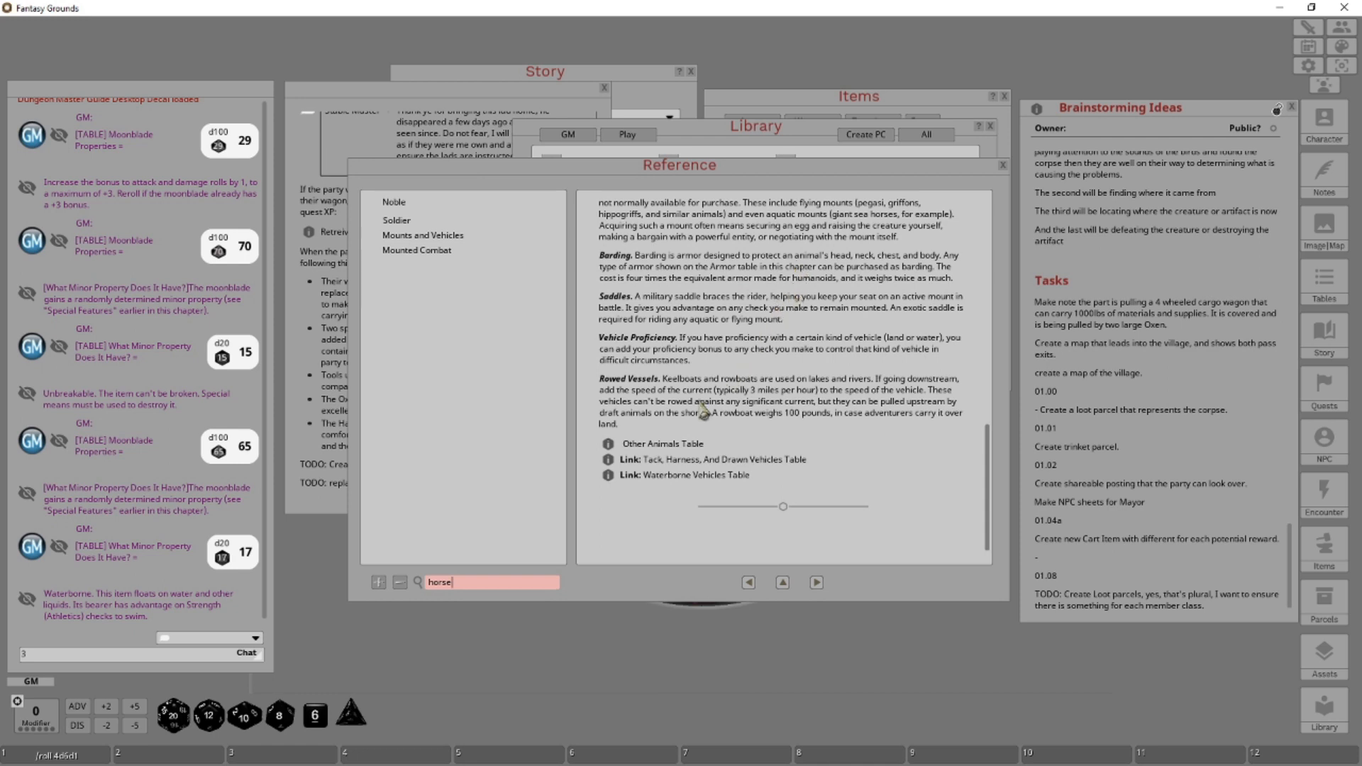
{"action": "left_click", "coordinate": [610, 445]}
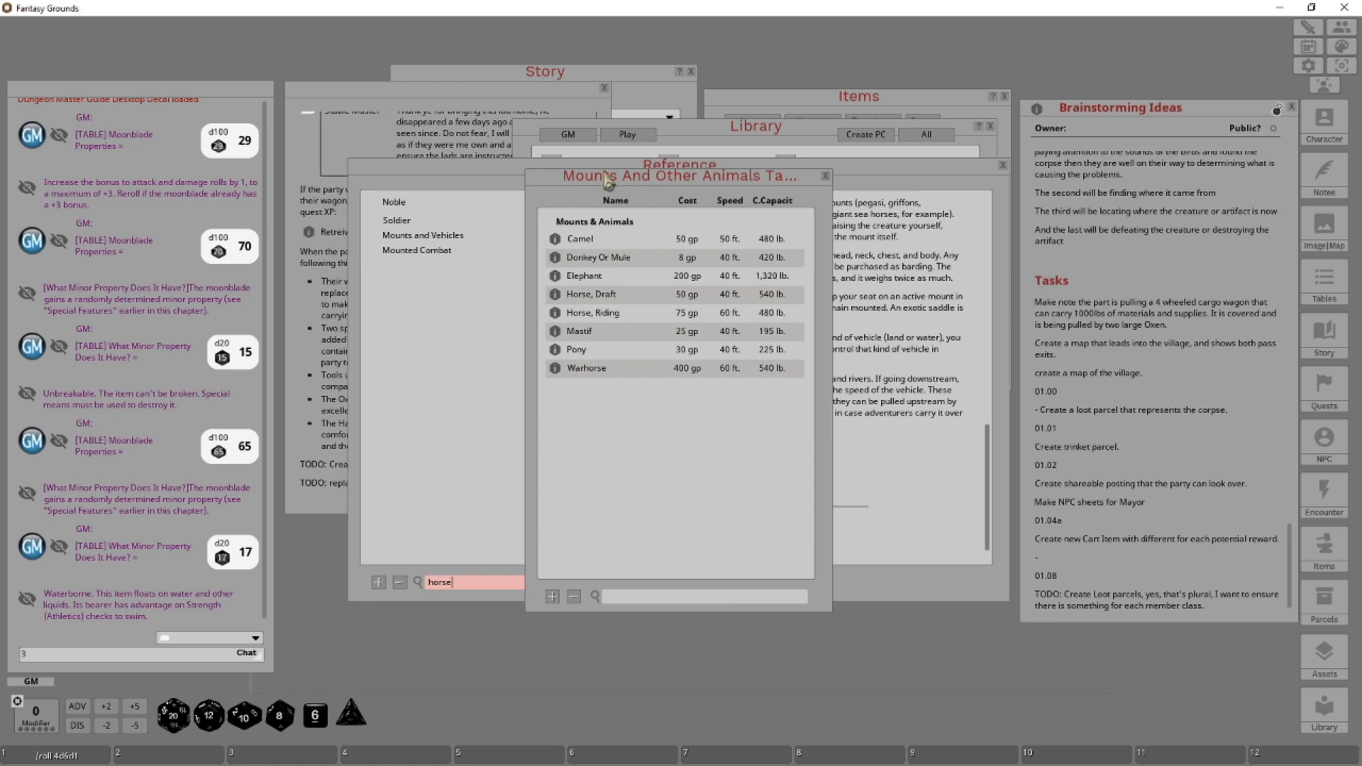
{"action": "left_click_drag", "start_coordinate": [612, 191], "coordinate": [1053, 304]}
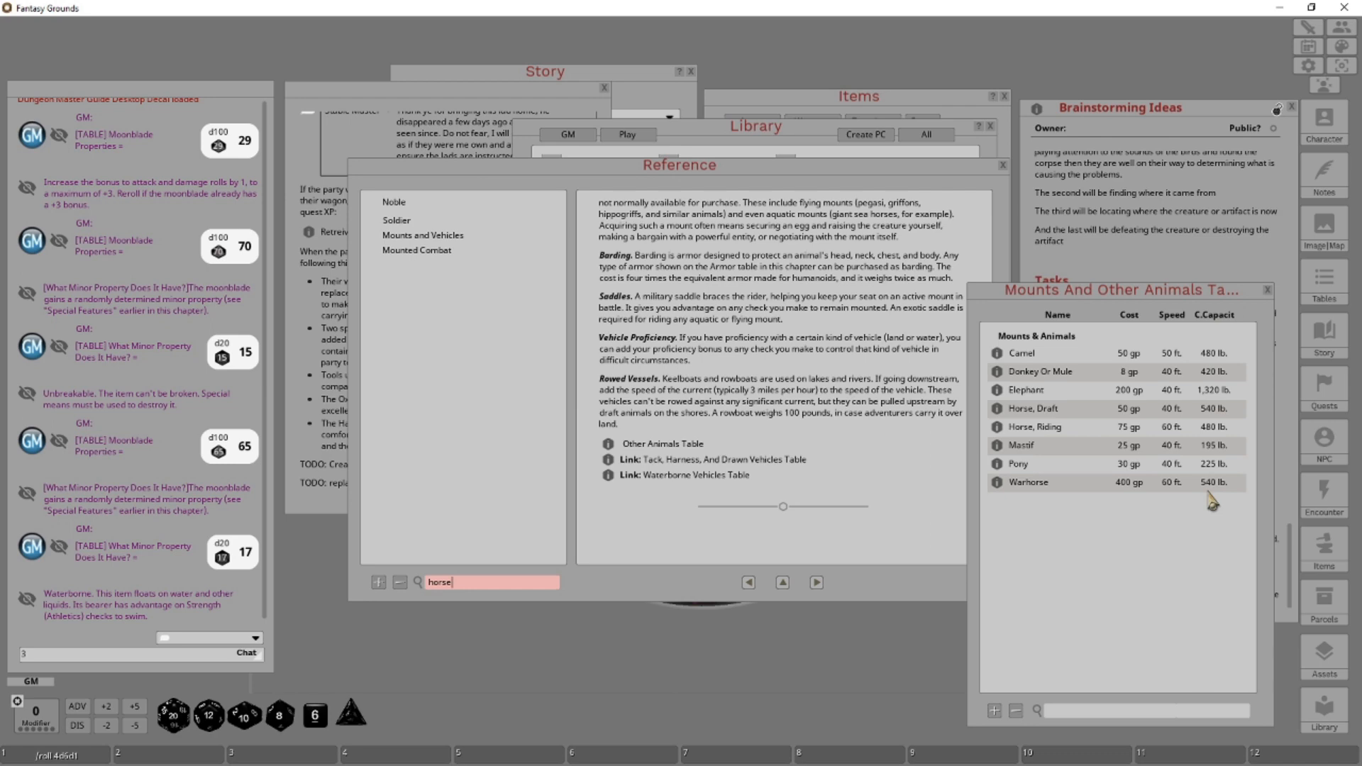
{"action": "left_click", "coordinate": [1003, 166]}
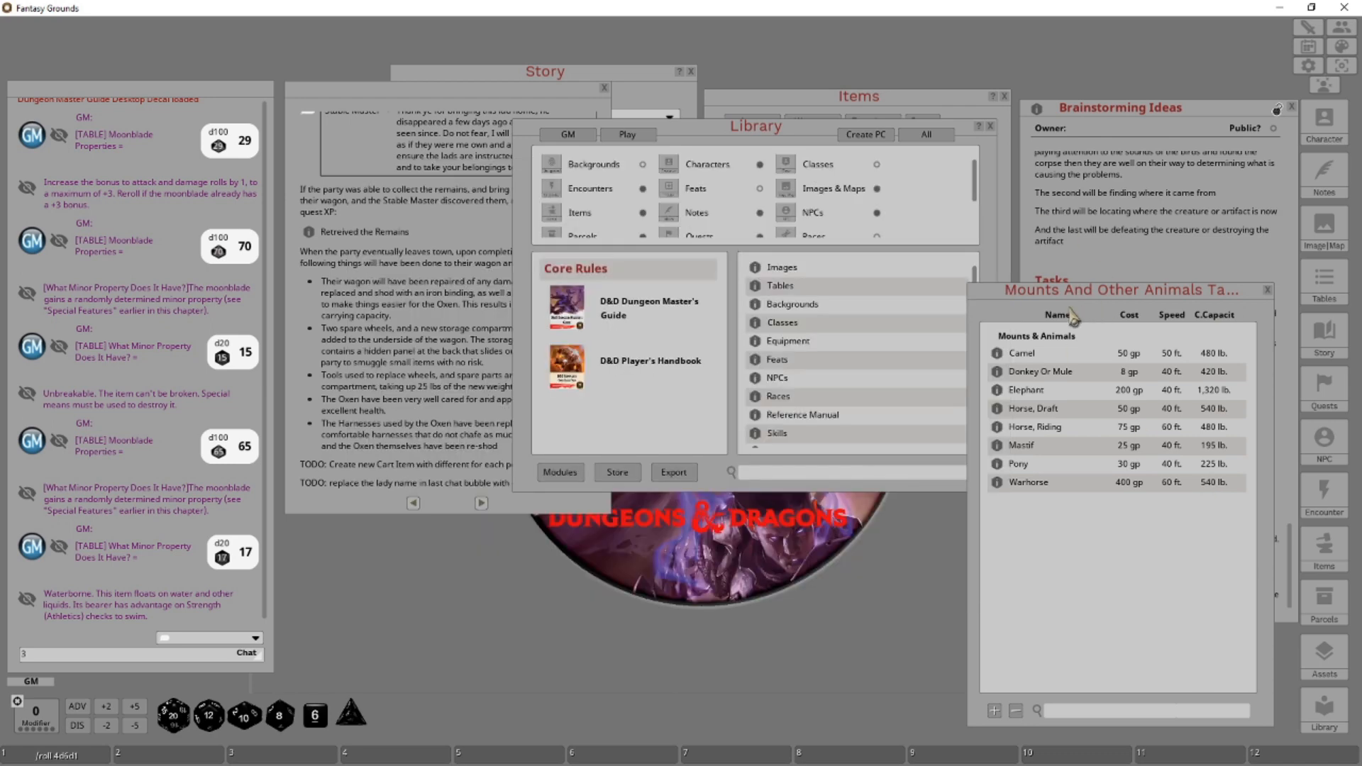
{"action": "left_click", "coordinate": [990, 126]}
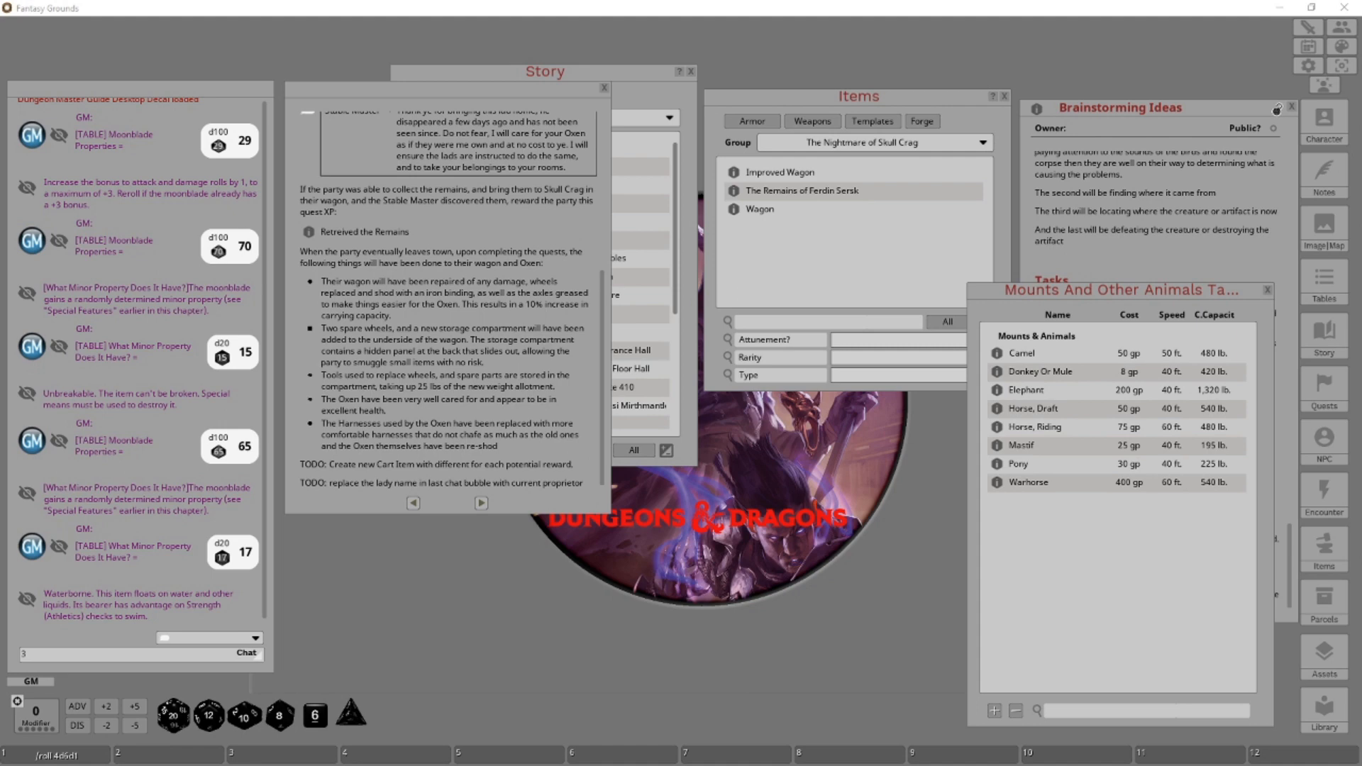
Open the Horse, Draft record from the mounts table and arrange both windows so the campaign's item list stays accessible.
{"action": "right_click", "coordinate": [1071, 538]}
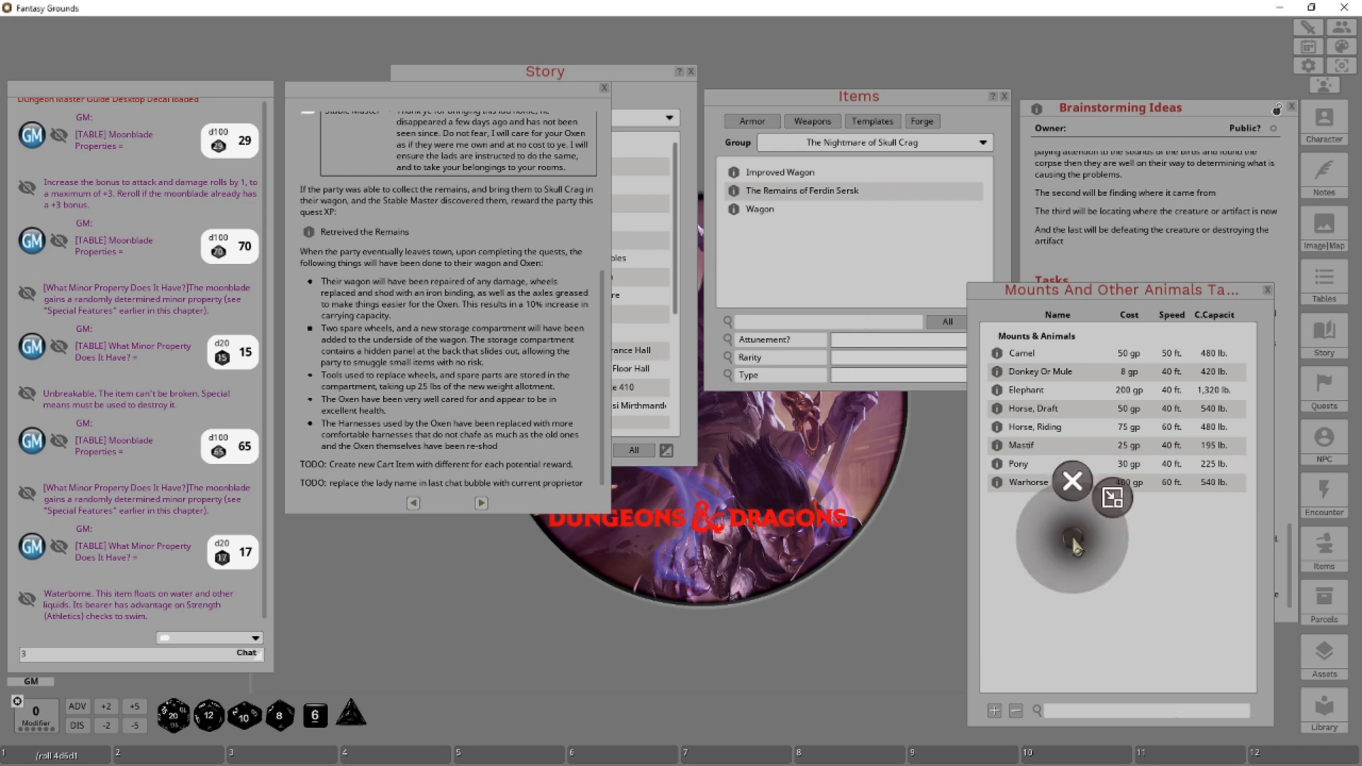
{"action": "left_click", "coordinate": [1060, 631]}
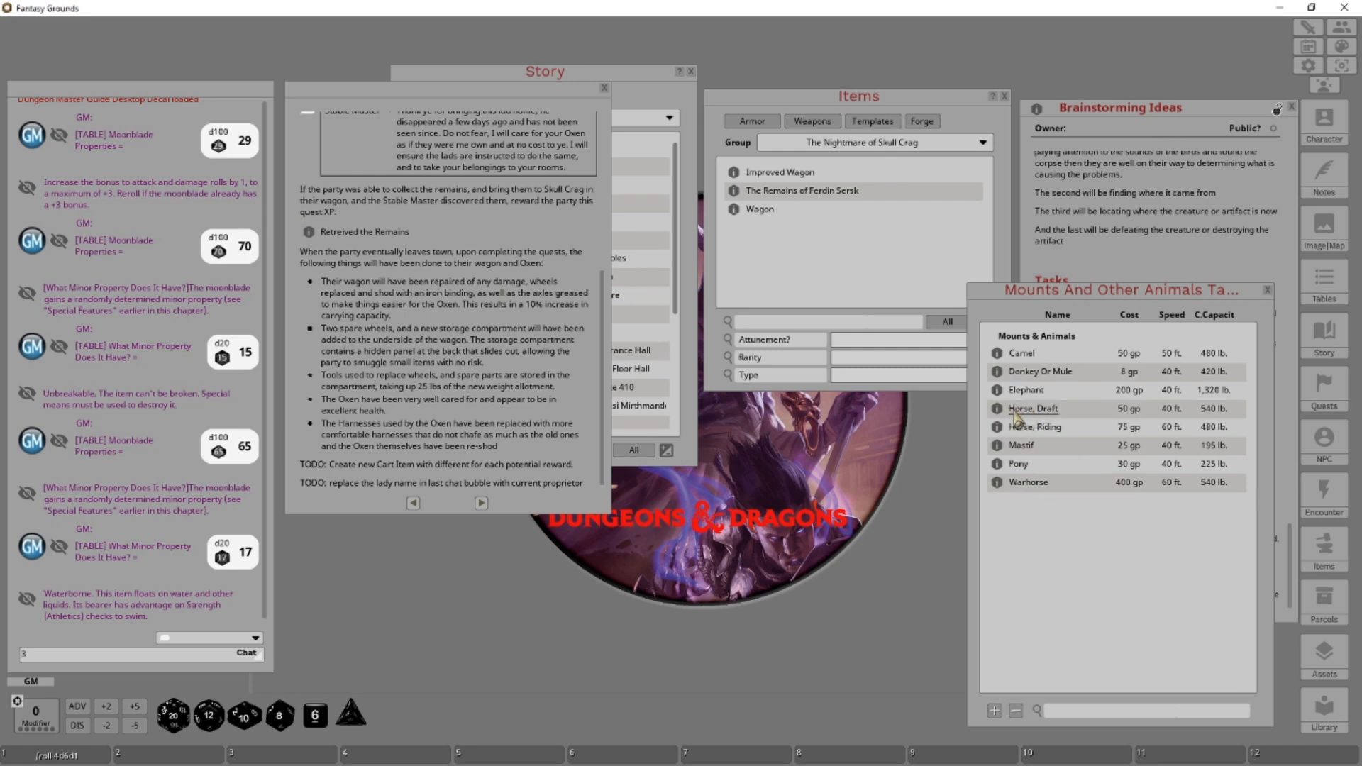
{"action": "left_click_drag", "start_coordinate": [1013, 415], "coordinate": [949, 364]}
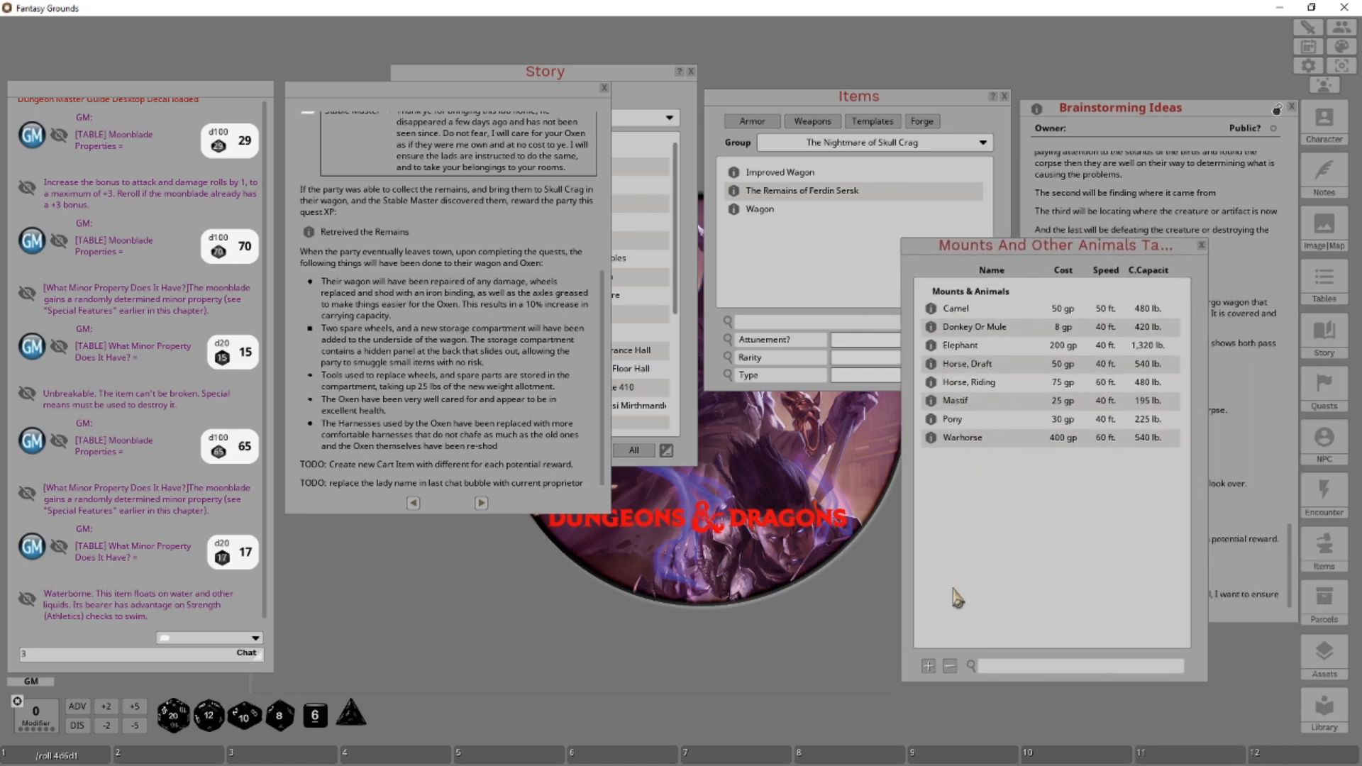
{"action": "left_click", "coordinate": [932, 365]}
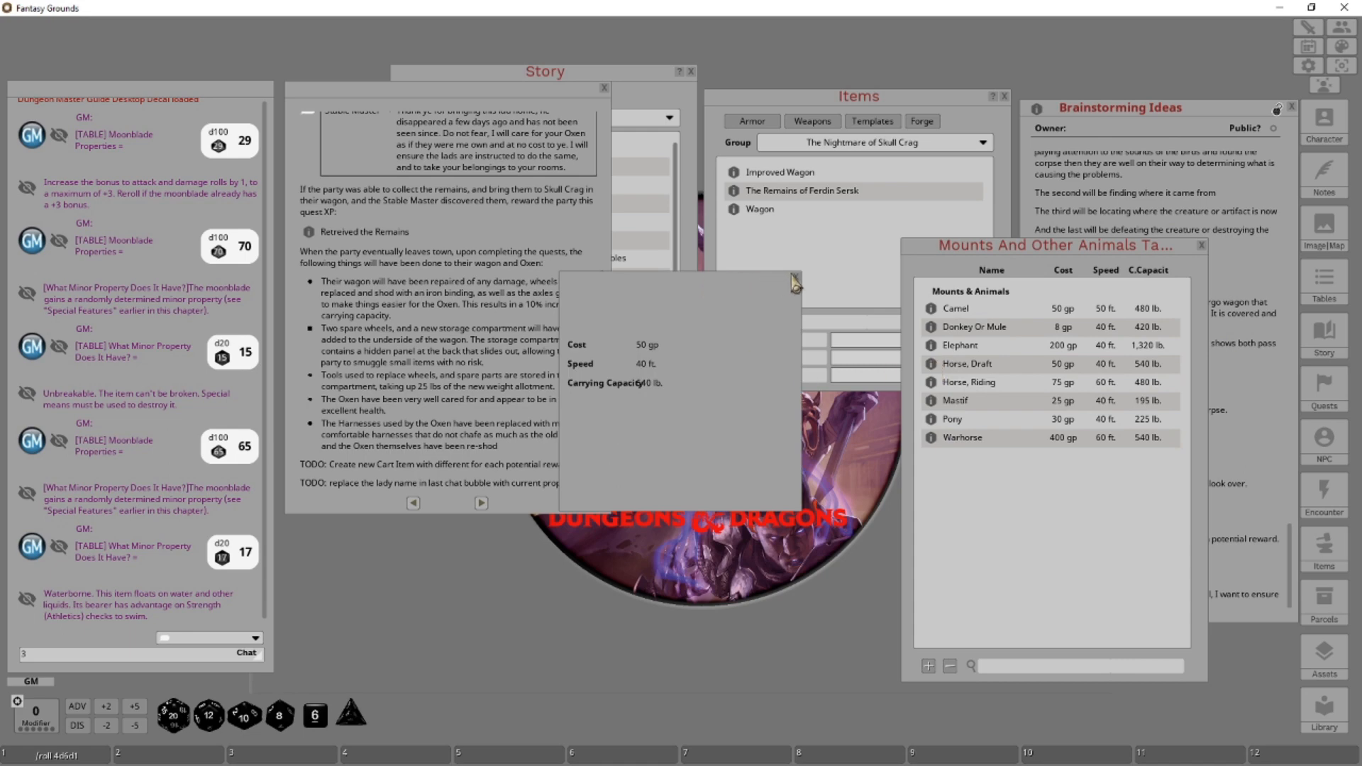
{"action": "left_click", "coordinate": [795, 277]}
{"action": "left_click", "coordinate": [932, 365]}
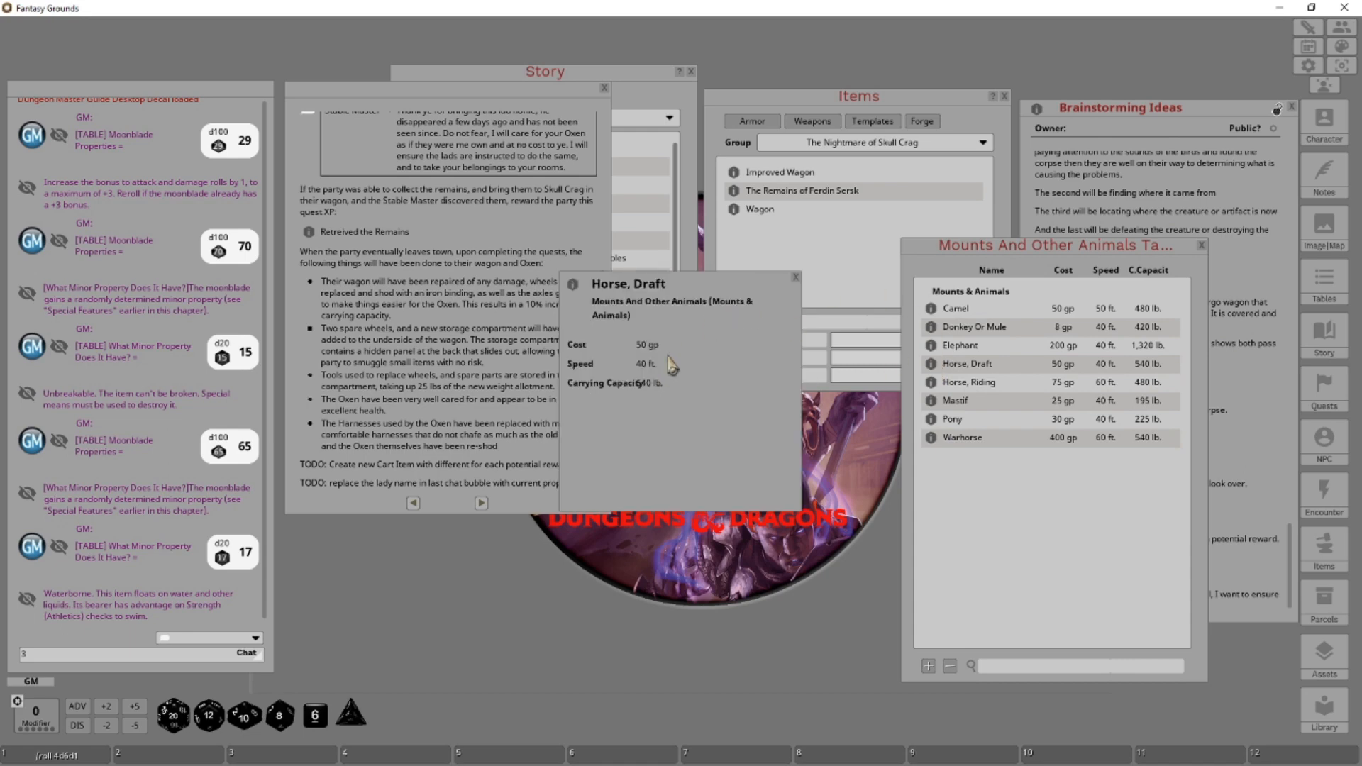
{"action": "left_click_drag", "start_coordinate": [674, 282], "coordinate": [561, 308]}
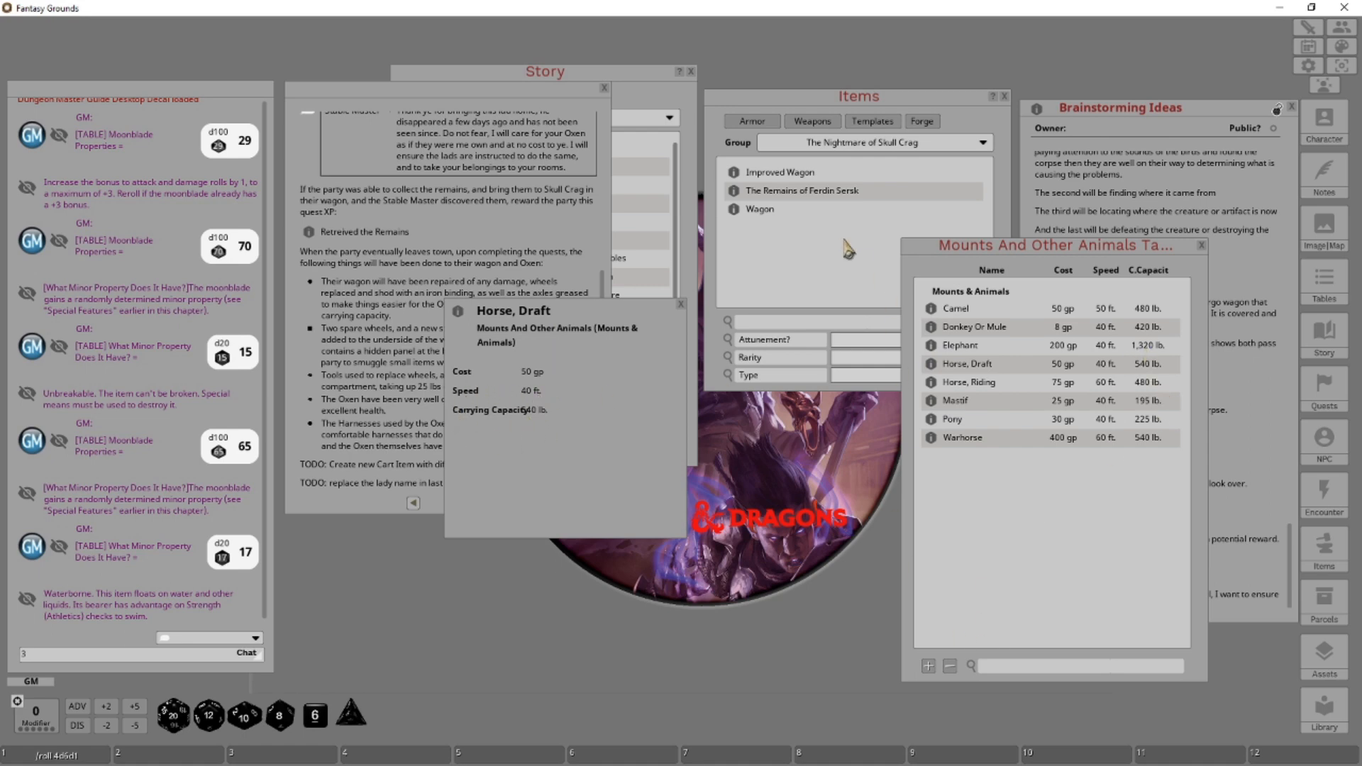
Copy the Horse, Draft record into The Nightmare of Skull Crag item list, open the copy and unlock it for editing.
{"action": "left_click_drag", "start_coordinate": [451, 322], "coordinate": [745, 310]}
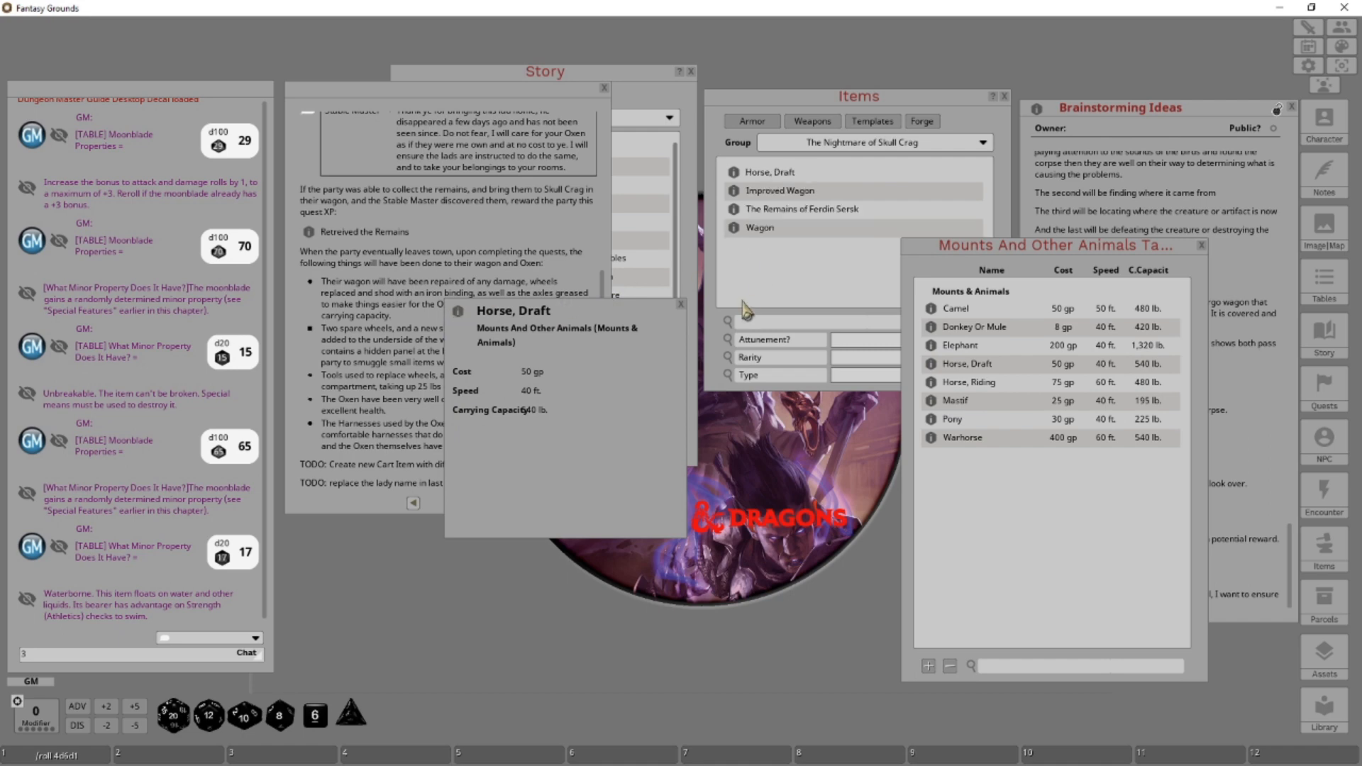
{"action": "left_click", "coordinate": [779, 178]}
{"action": "left_click_drag", "start_coordinate": [707, 286], "coordinate": [504, 486]}
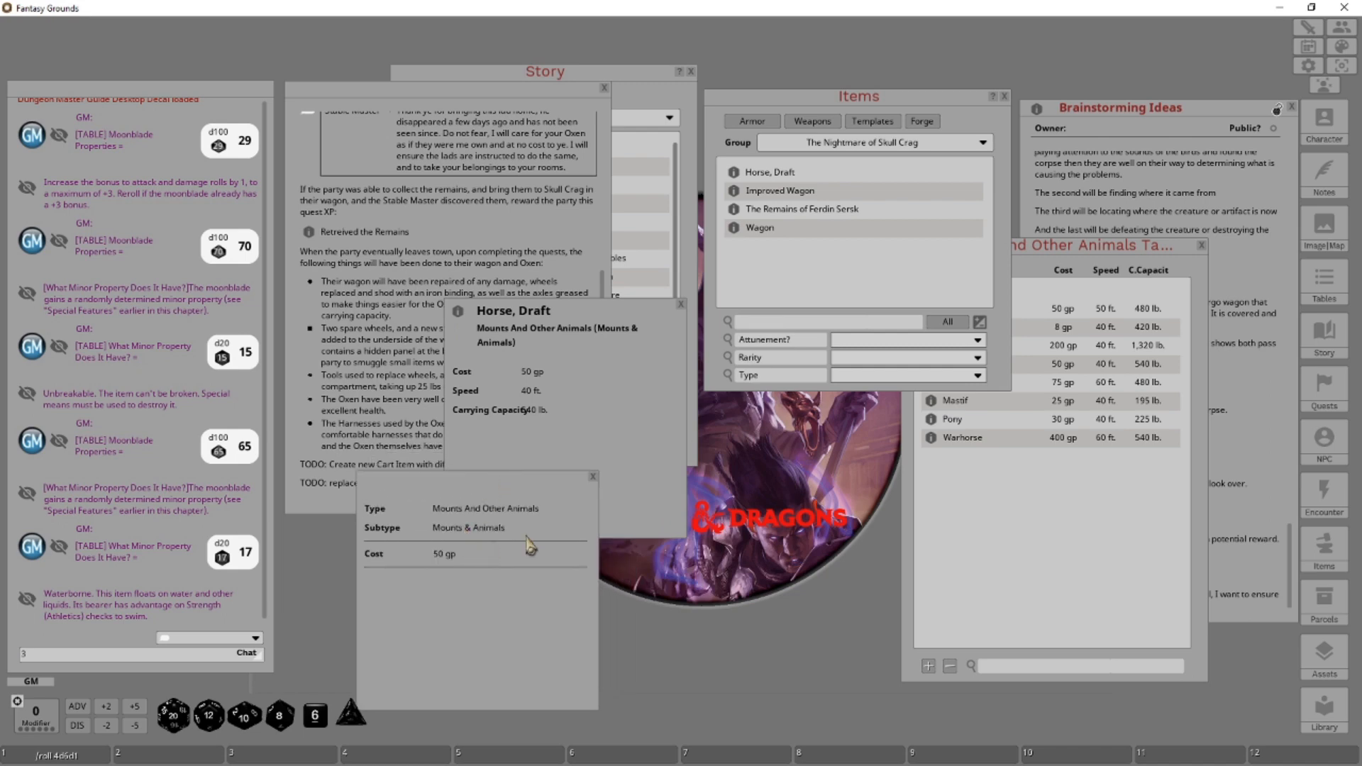
{"action": "left_click", "coordinate": [593, 476]}
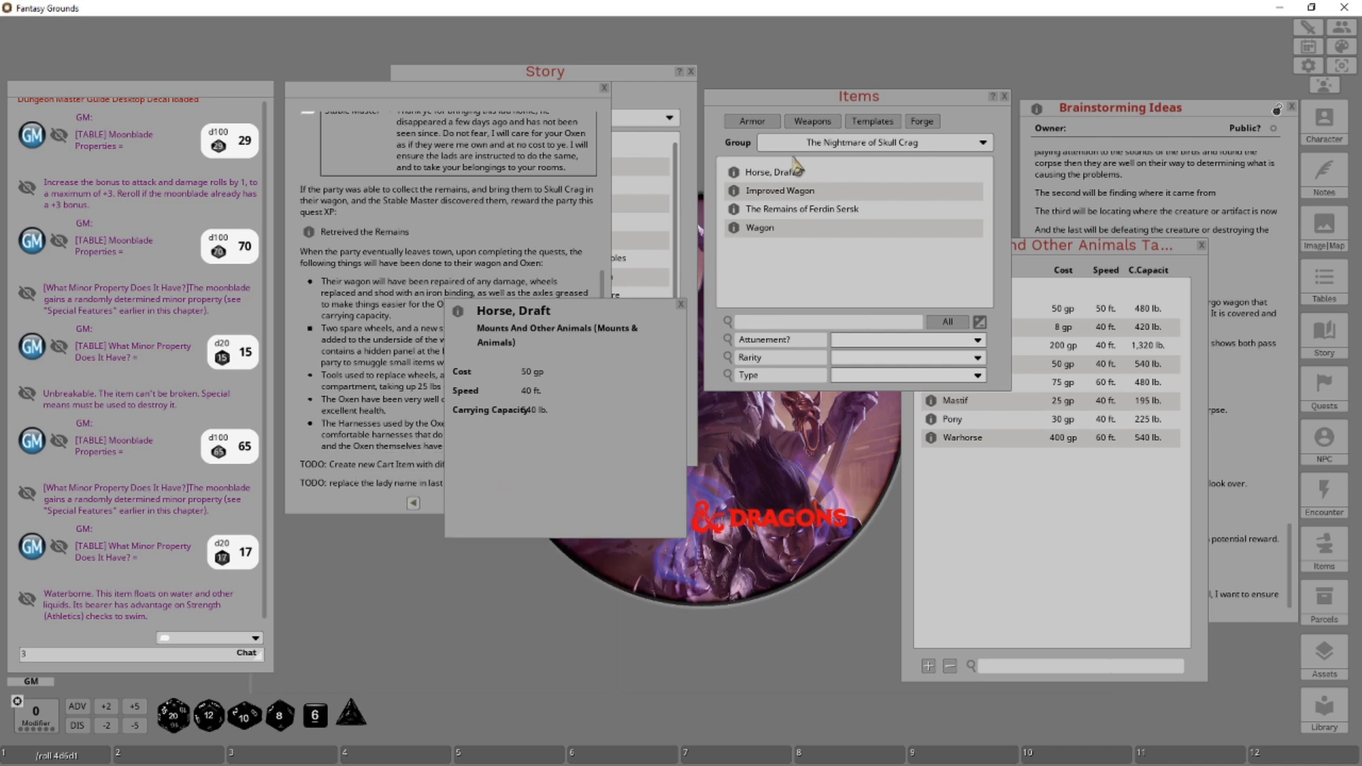
{"action": "left_click", "coordinate": [770, 173]}
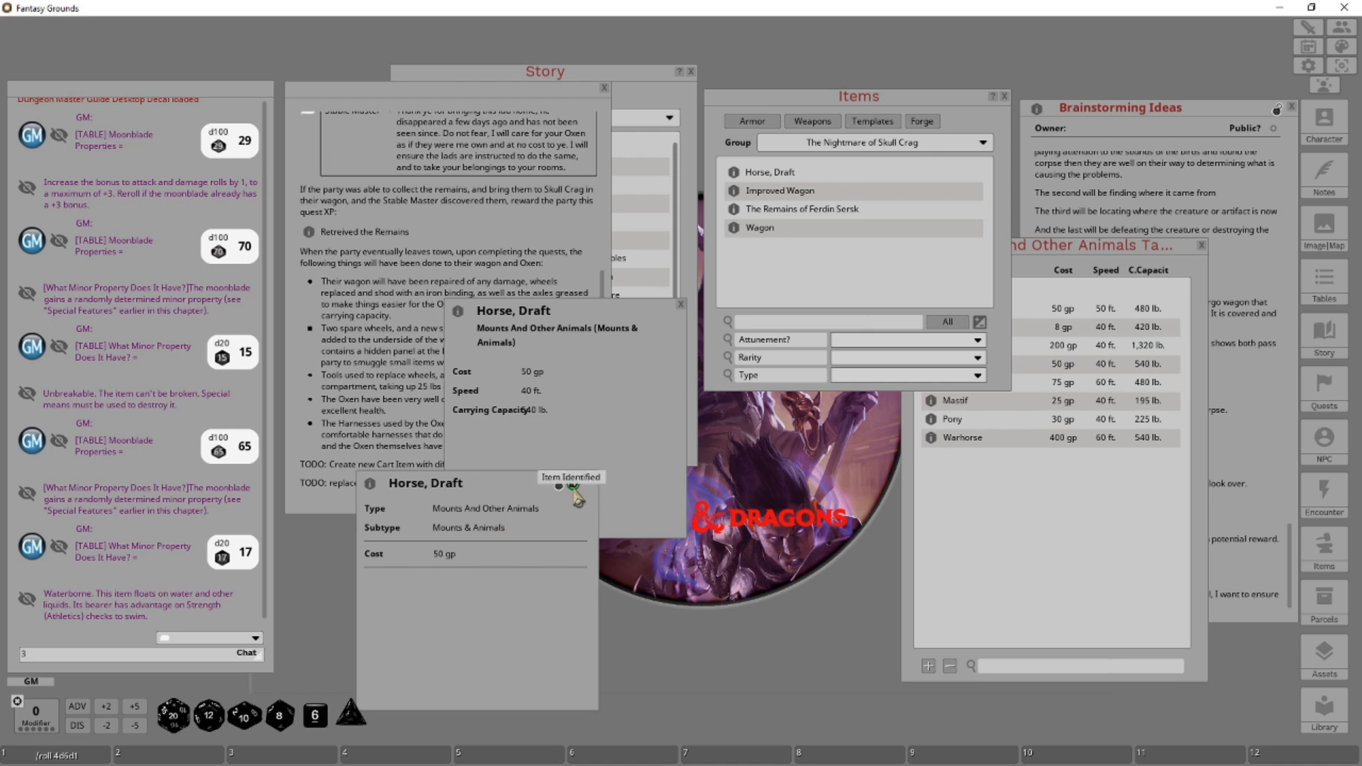
{"action": "left_click", "coordinate": [559, 485]}
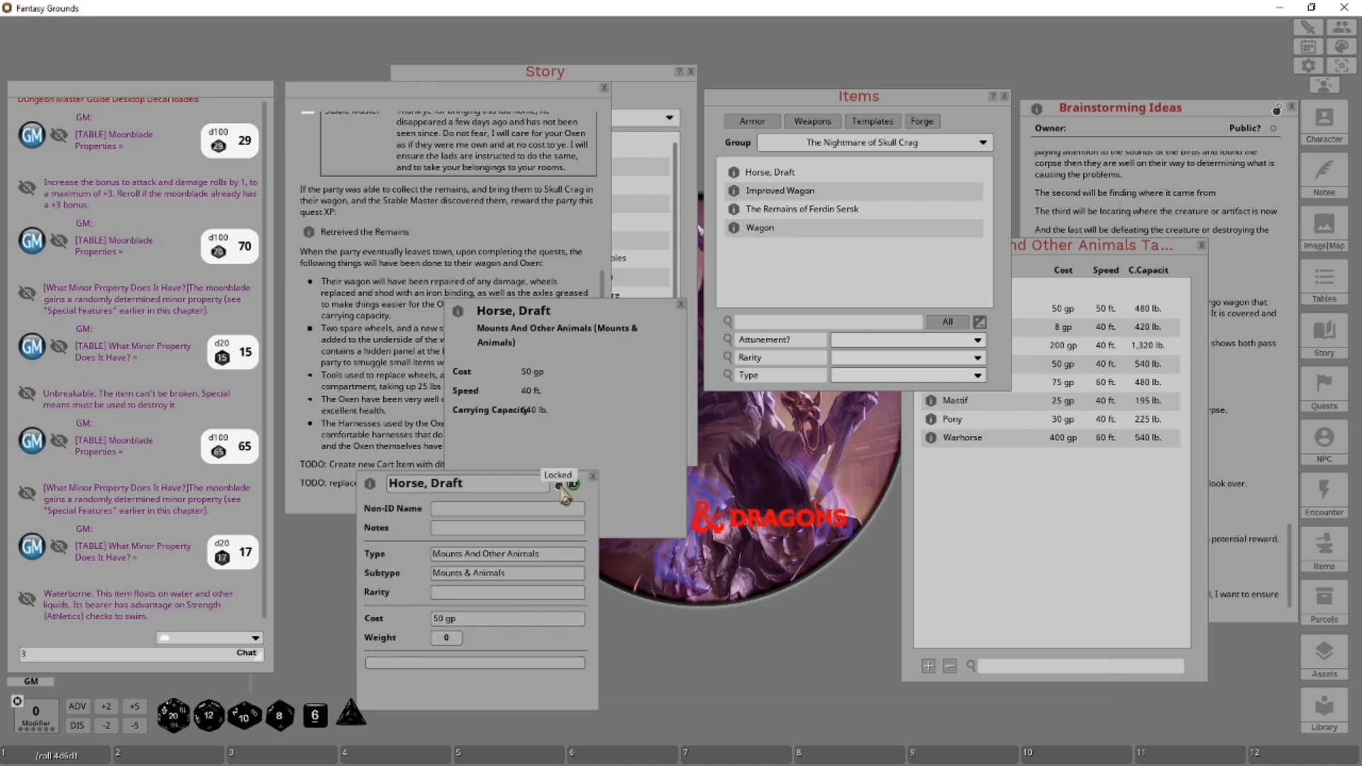
Rename the copied horse item to Oxen and set its Non-ID Name to Oxen.
{"action": "left_click_drag", "start_coordinate": [469, 483], "coordinate": [291, 494]}
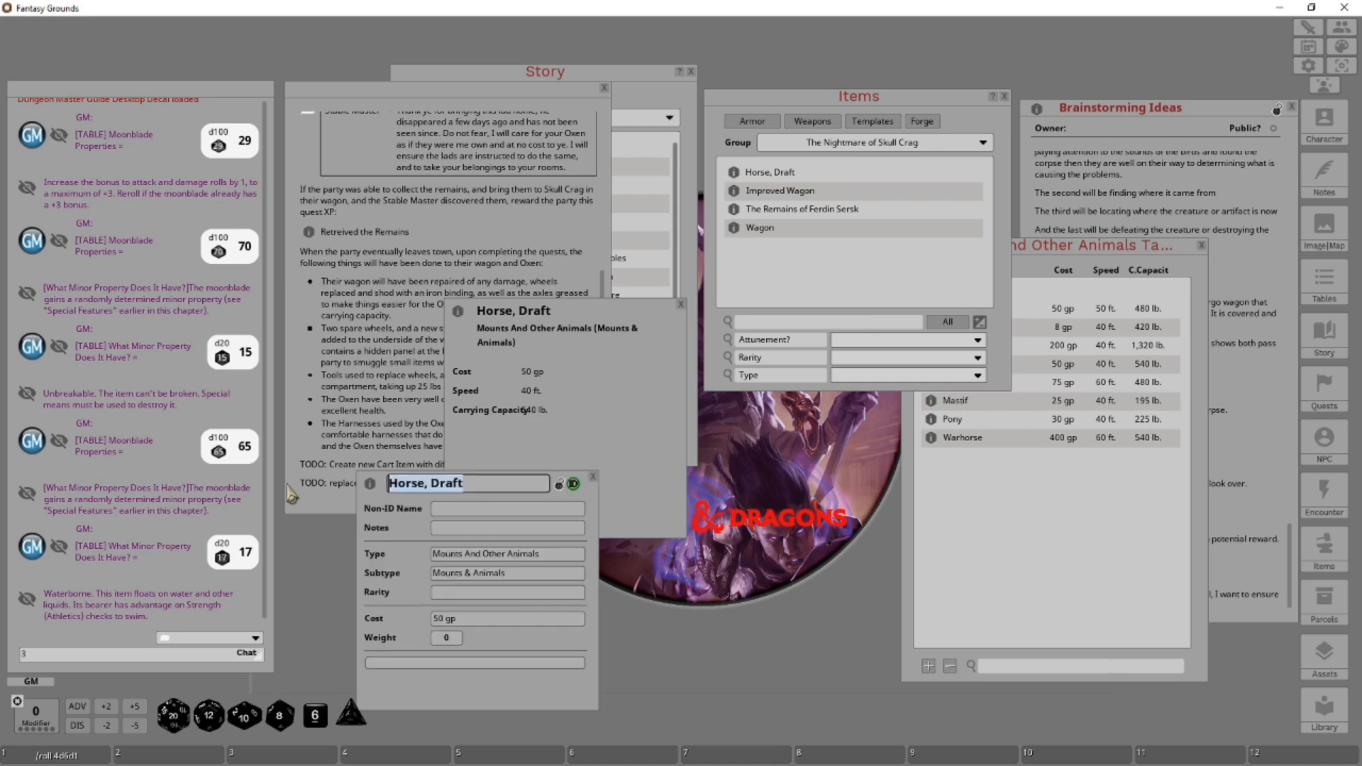
{"action": "type", "text": "Oxen"}
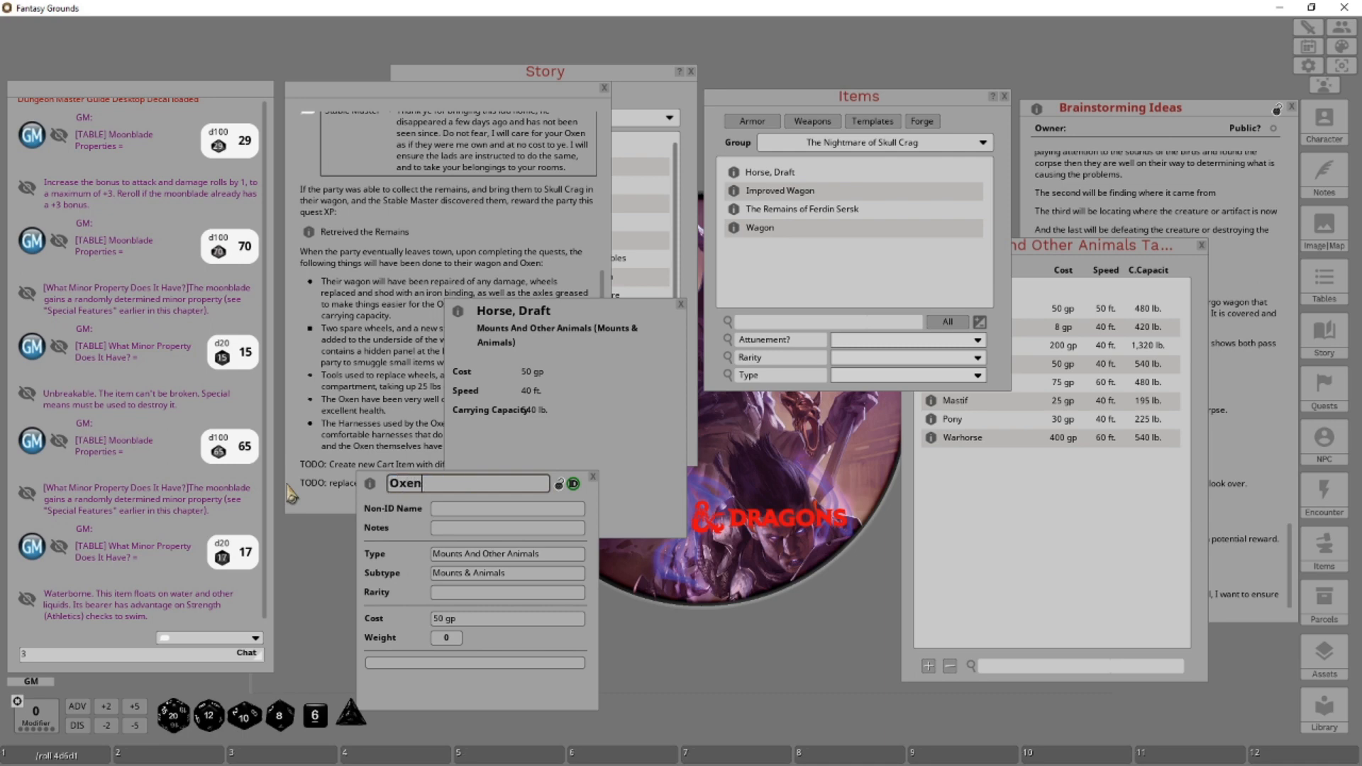
{"action": "left_click", "coordinate": [464, 510]}
{"action": "type", "text": "O"}
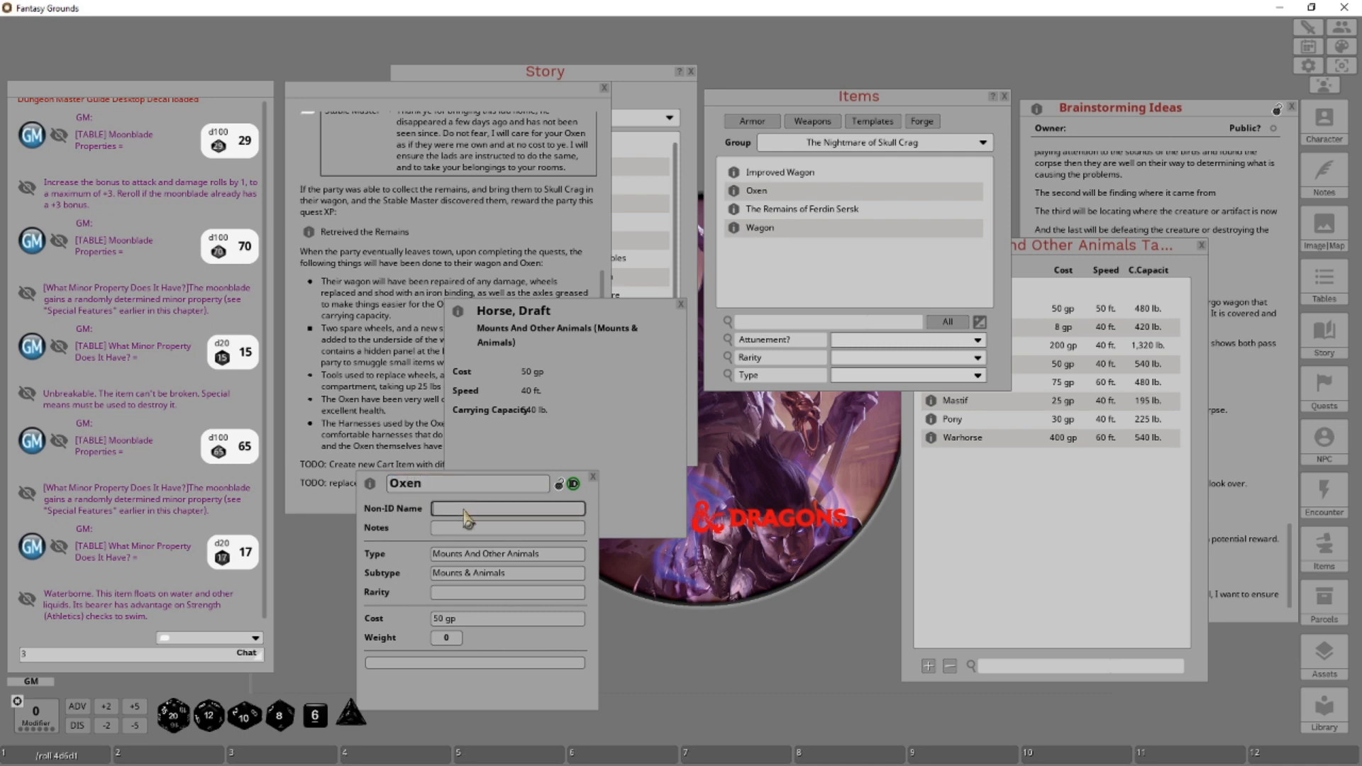
{"action": "type", "text": "xen"}
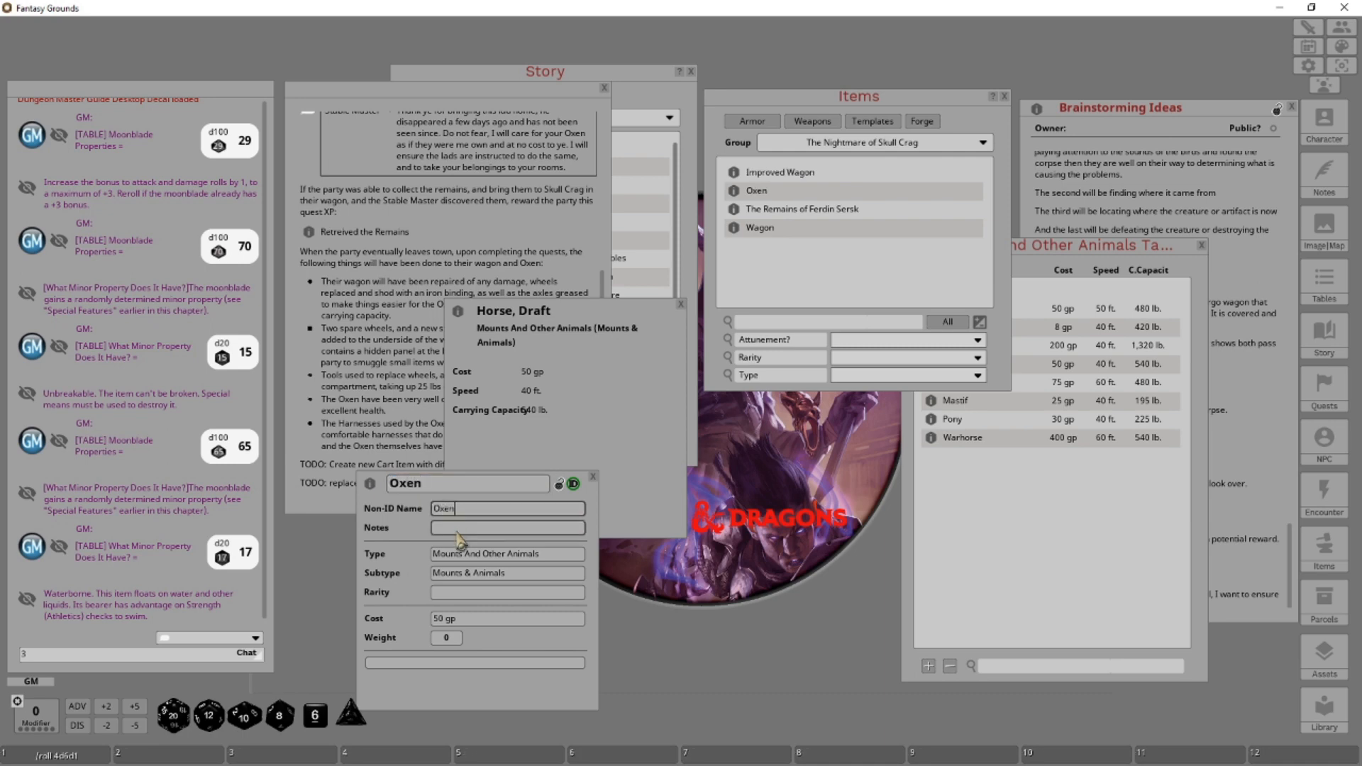
Set the Oxen item's rarity to Common and its weight to 500.
{"action": "left_click", "coordinate": [496, 597]}
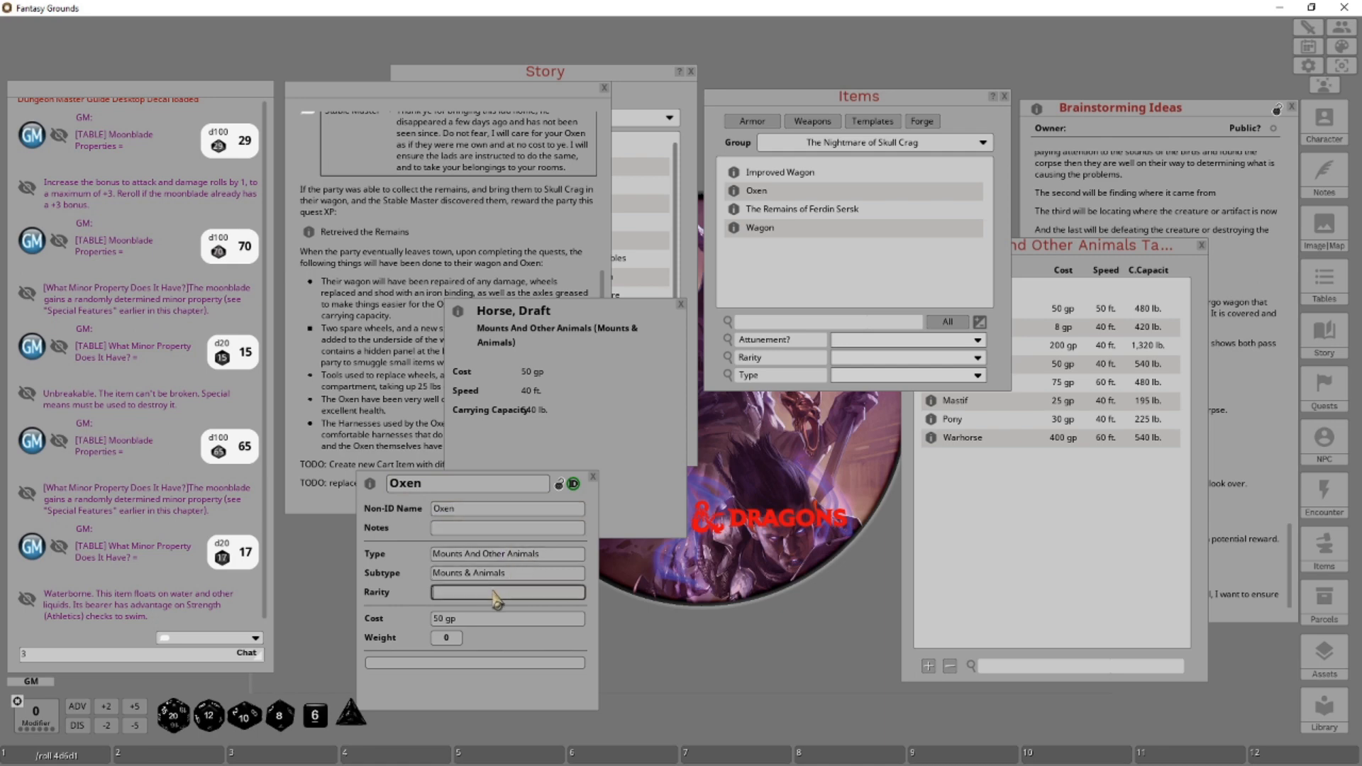
{"action": "type", "text": "Common"}
{"action": "left_click", "coordinate": [446, 638]}
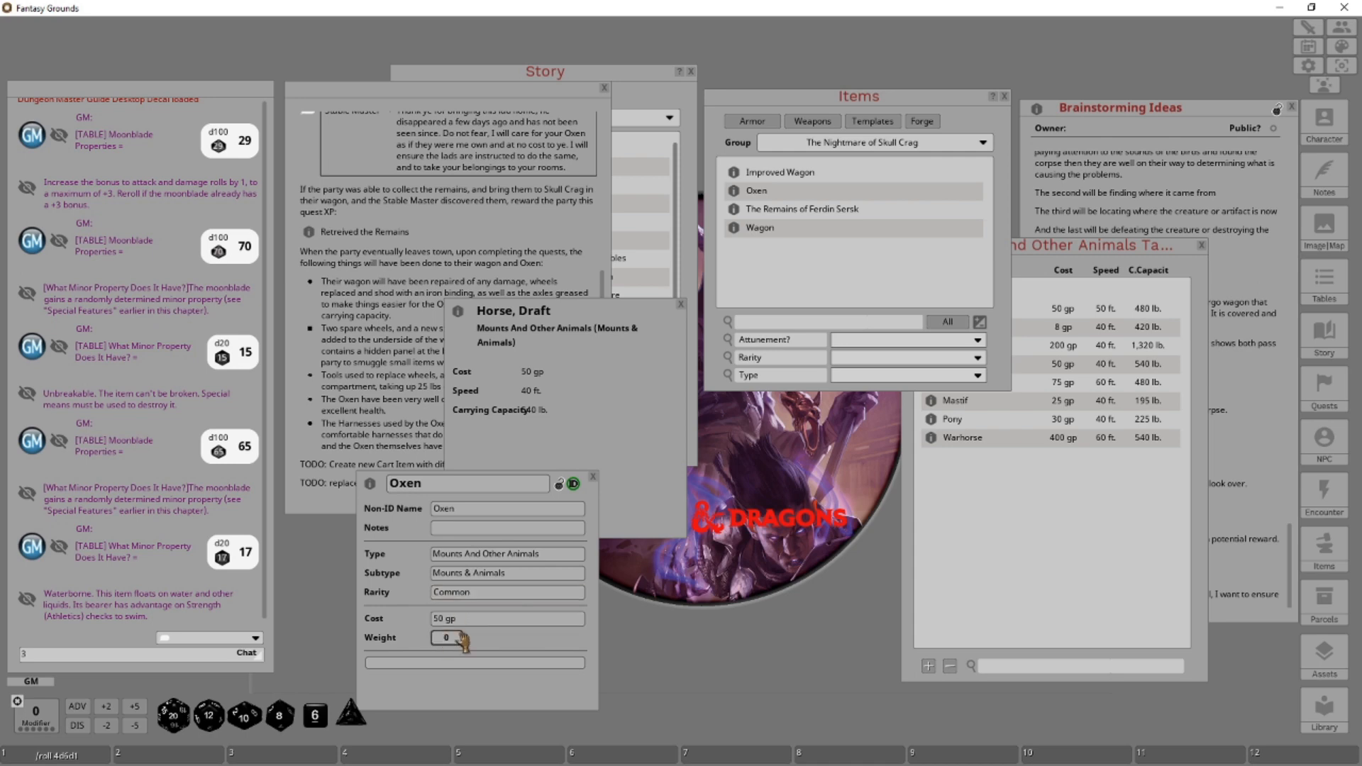
{"action": "type", "text": "500"}
Add the description "Oxen have a carrying capacity of 600 lbs." to the Oxen item, moving its window clear of the hotkey bar.
{"action": "left_click_drag", "start_coordinate": [556, 476], "coordinate": [541, 366]}
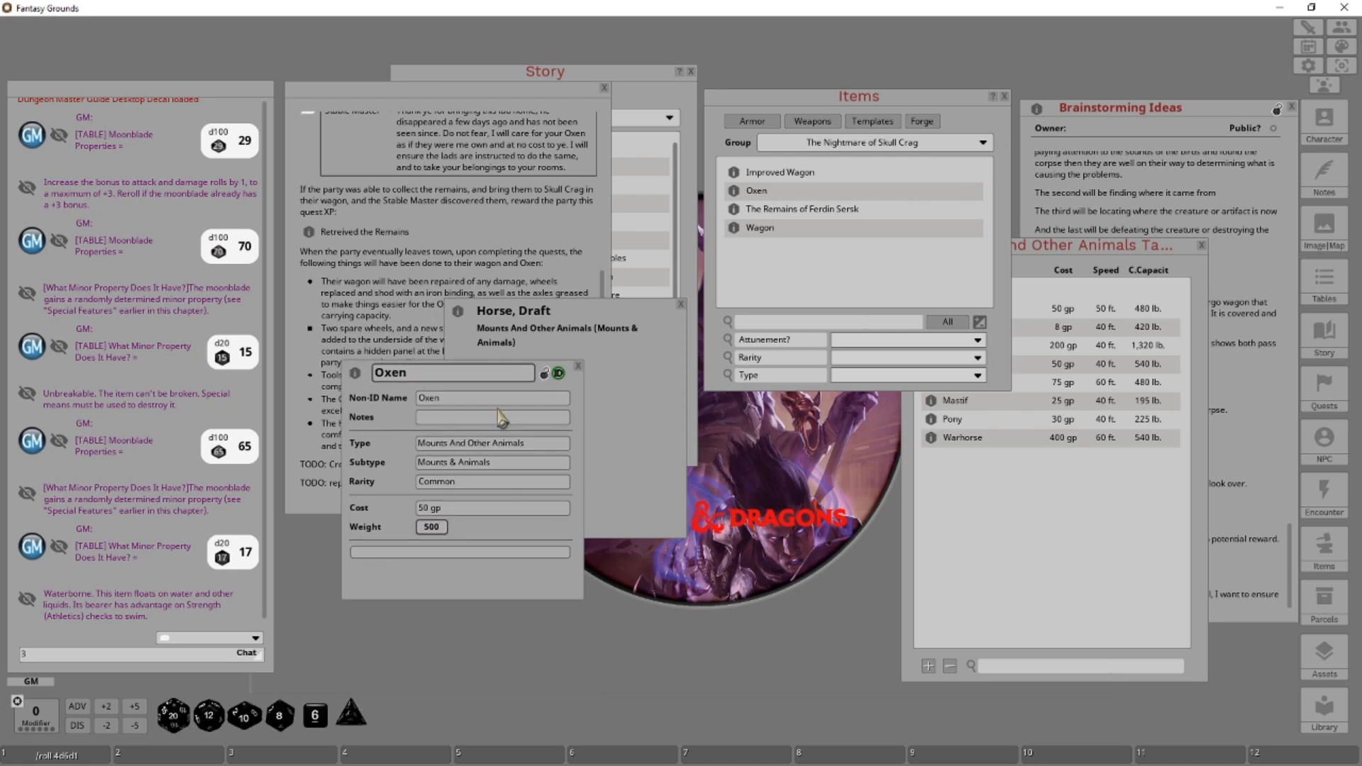
{"action": "left_click", "coordinate": [413, 553]}
{"action": "type", "text": "Oxen"}
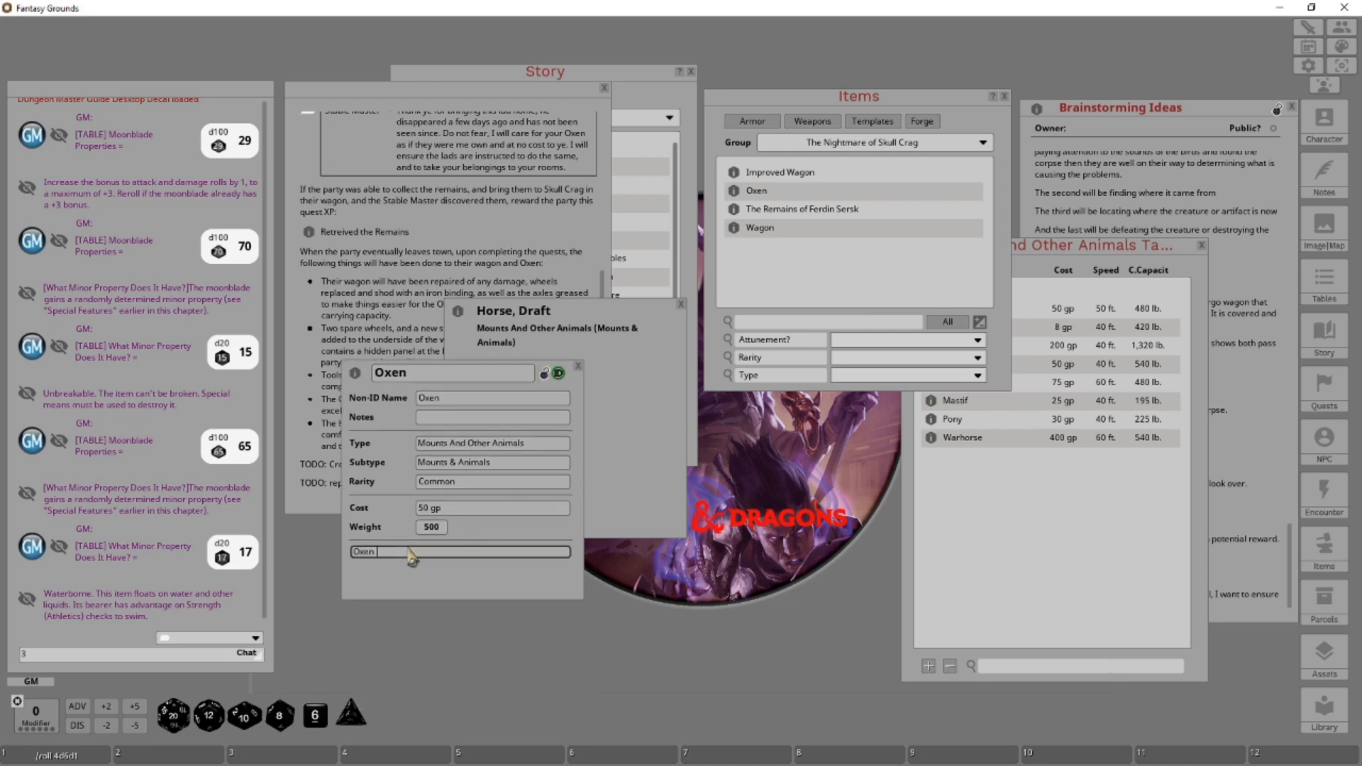
{"action": "type", "text": " have a carrying capacity of 67"}
{"action": "type", "text": "0 lbs."}
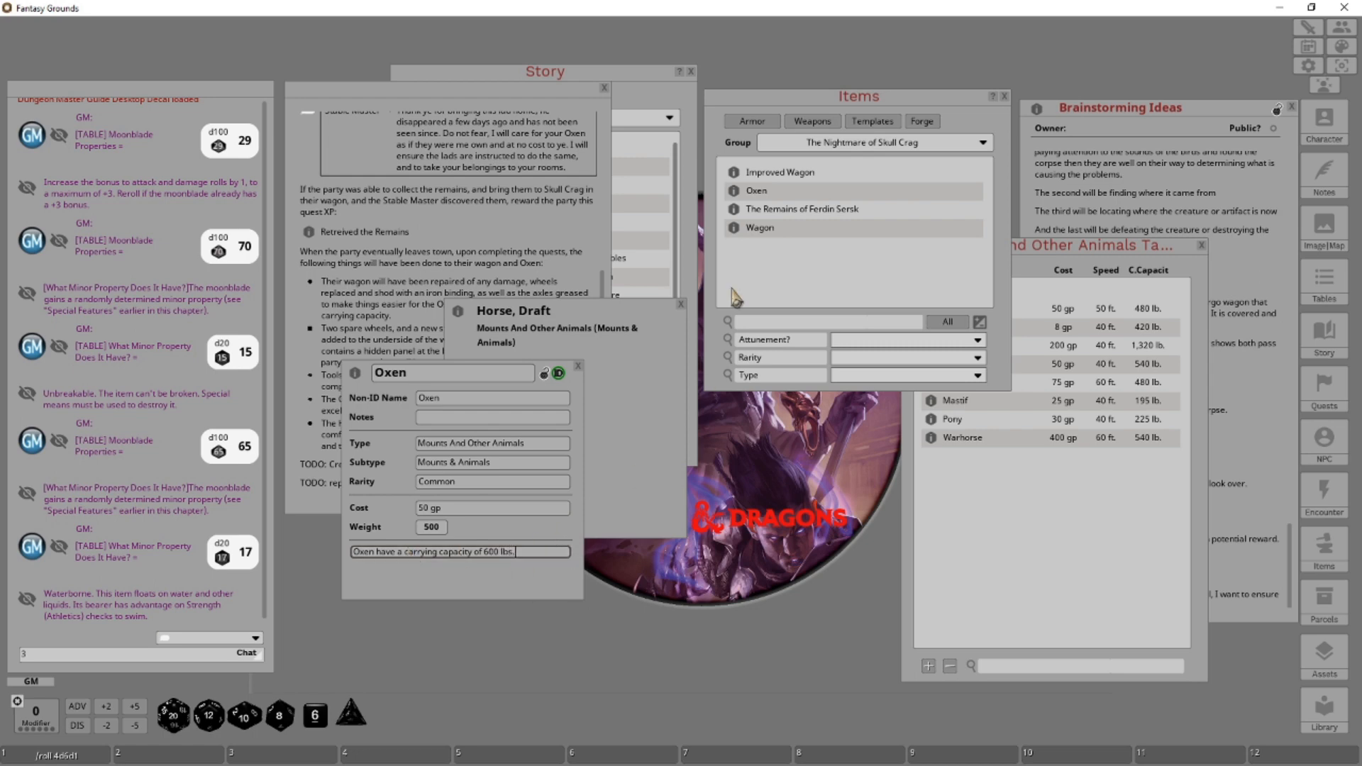
Close the original Horse, Draft record and the Mounts and Other Animals table.
{"action": "left_click", "coordinate": [680, 304]}
{"action": "left_click", "coordinate": [1105, 647]}
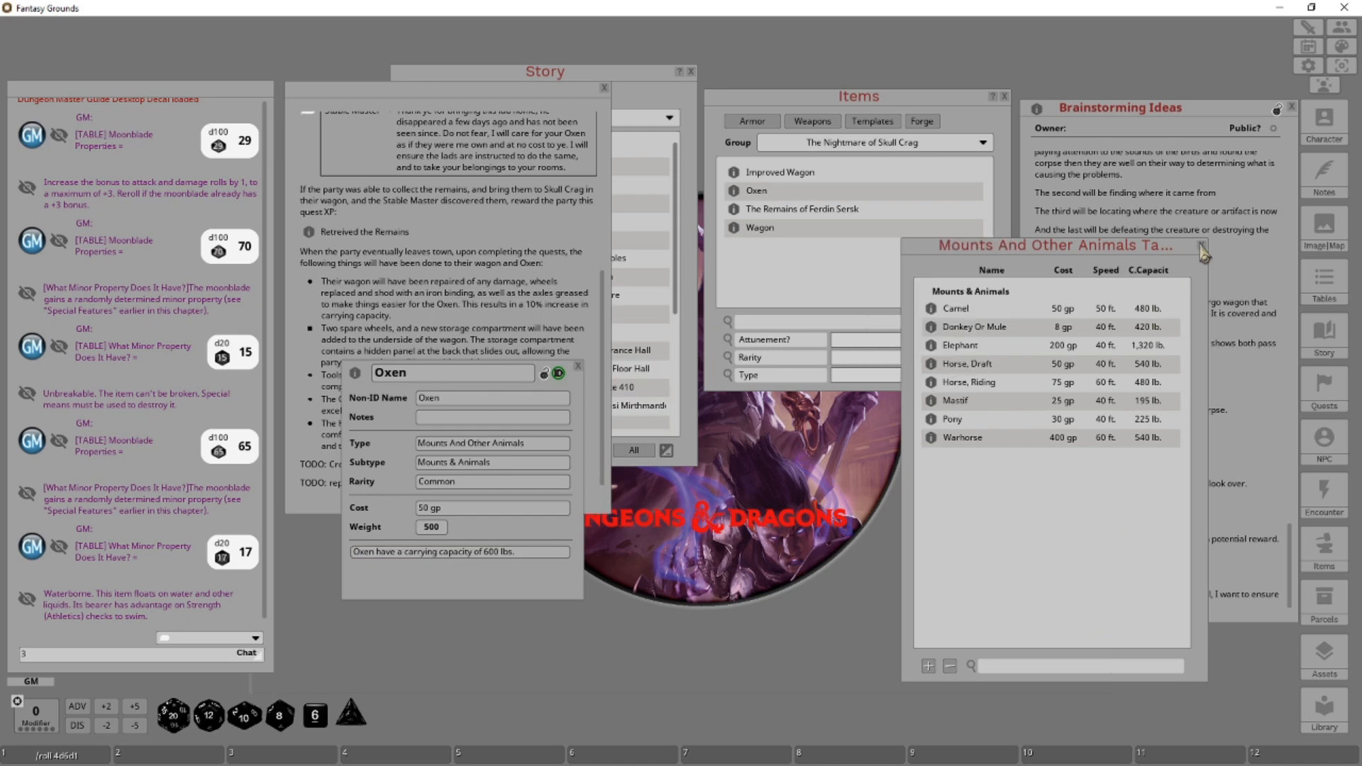
{"action": "left_click", "coordinate": [1201, 247]}
Extend the Oxen description with ", for a maximum hauling capacity of 3000 lbs.", then lock and close the item.
{"action": "left_click", "coordinate": [517, 552]}
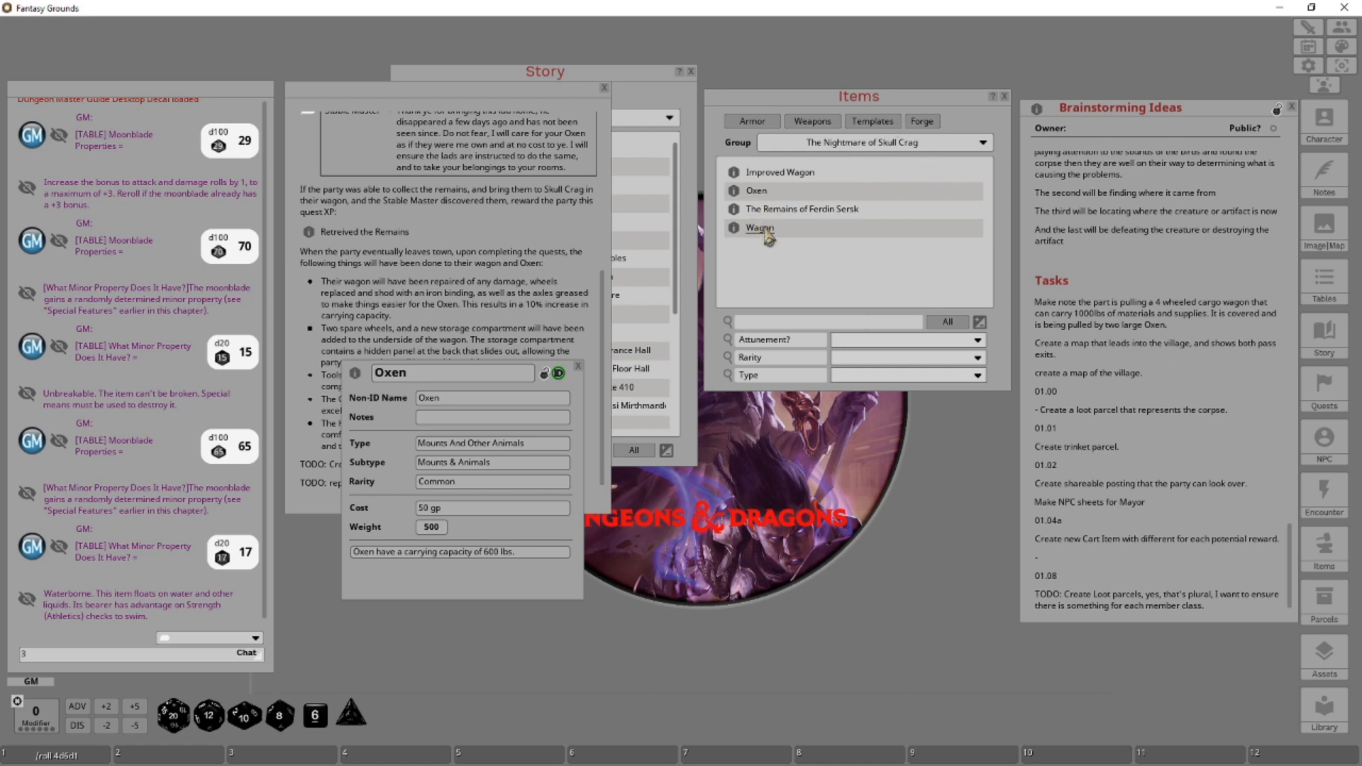
{"action": "left_click", "coordinate": [527, 558]}
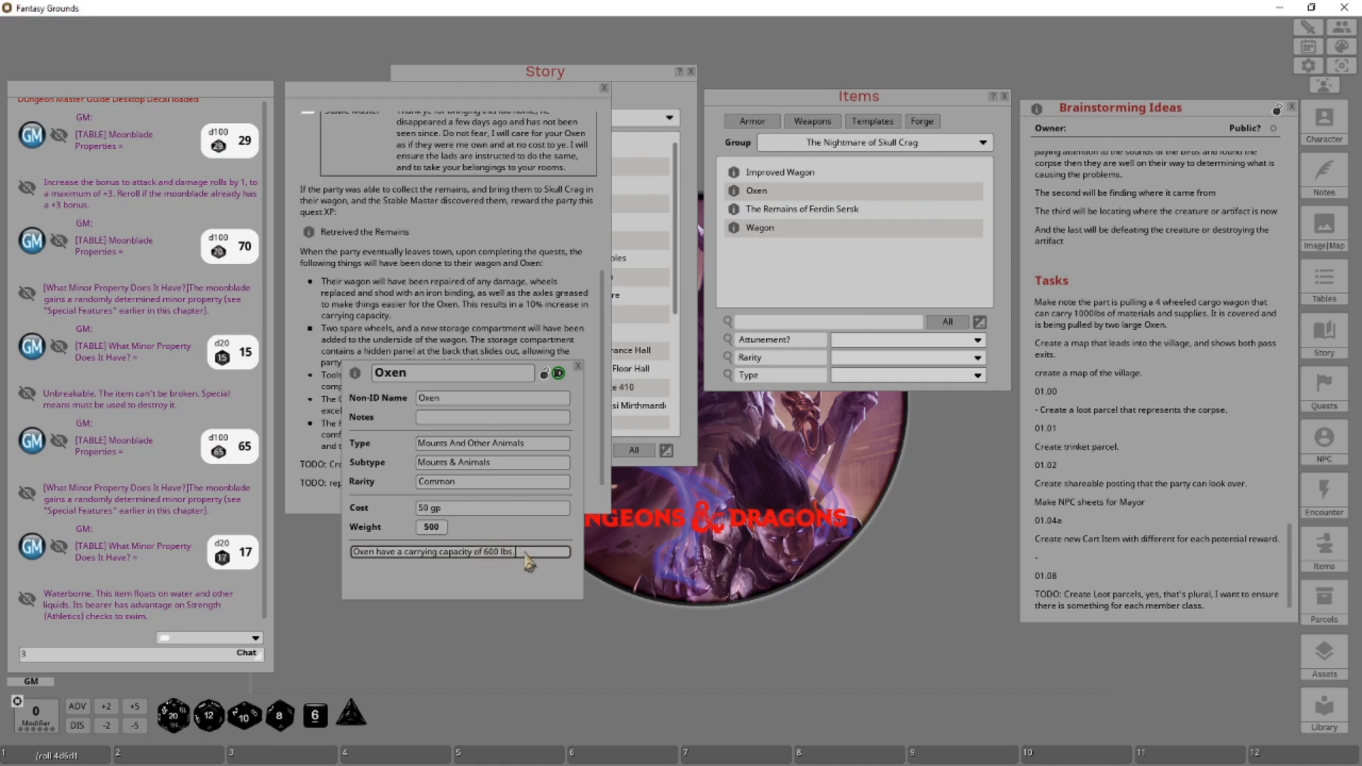
{"action": "type", "text": "for a hauling cap"}
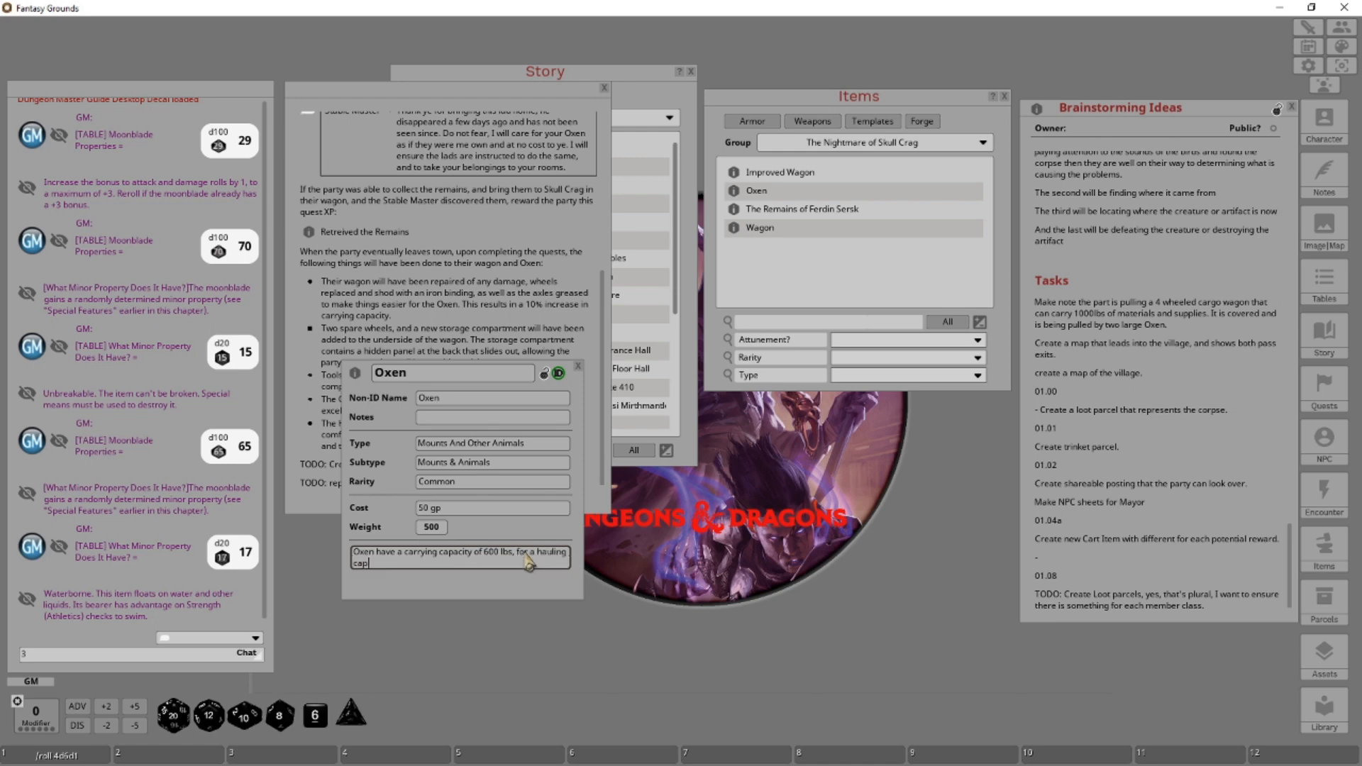
{"action": "type", "text": "acity of a maximum of"}
{"action": "key", "text": "ctrl"}
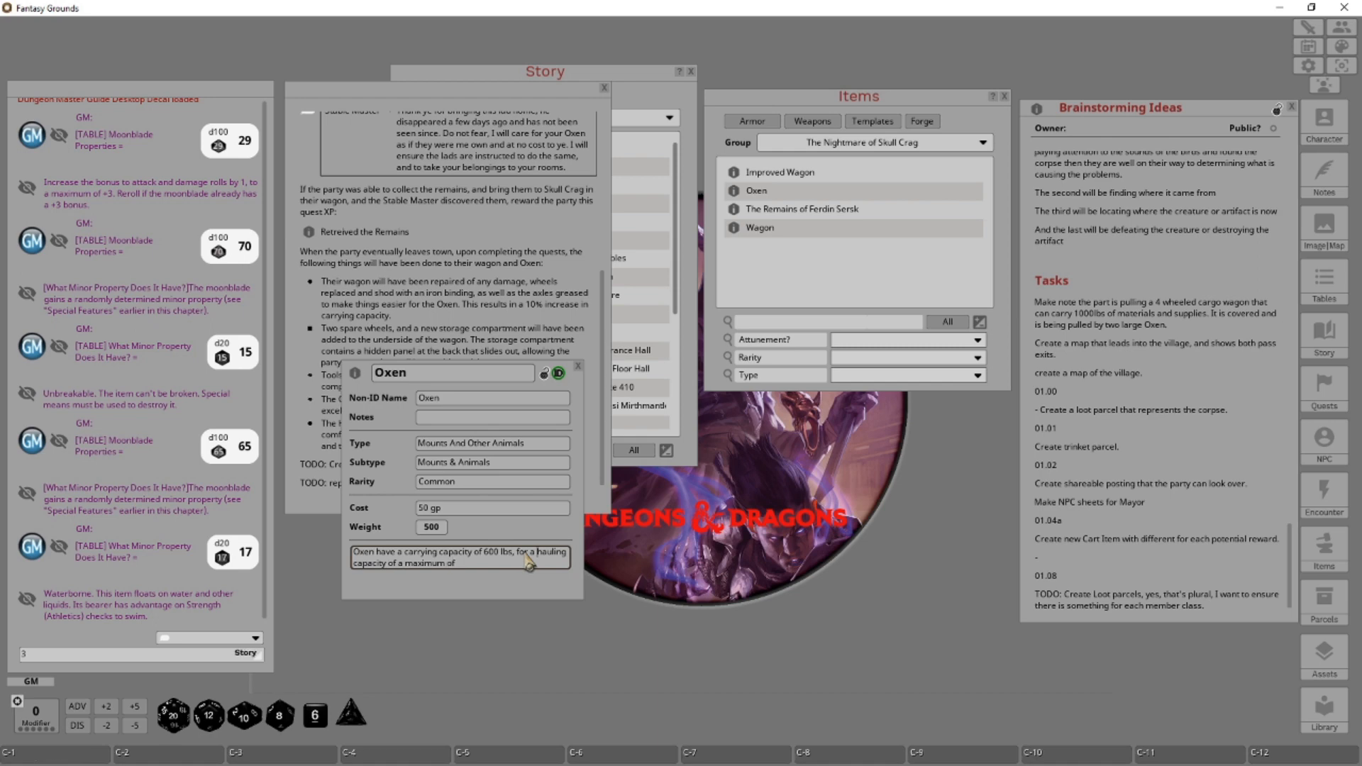
{"action": "type", "text": "maximum hauling"}
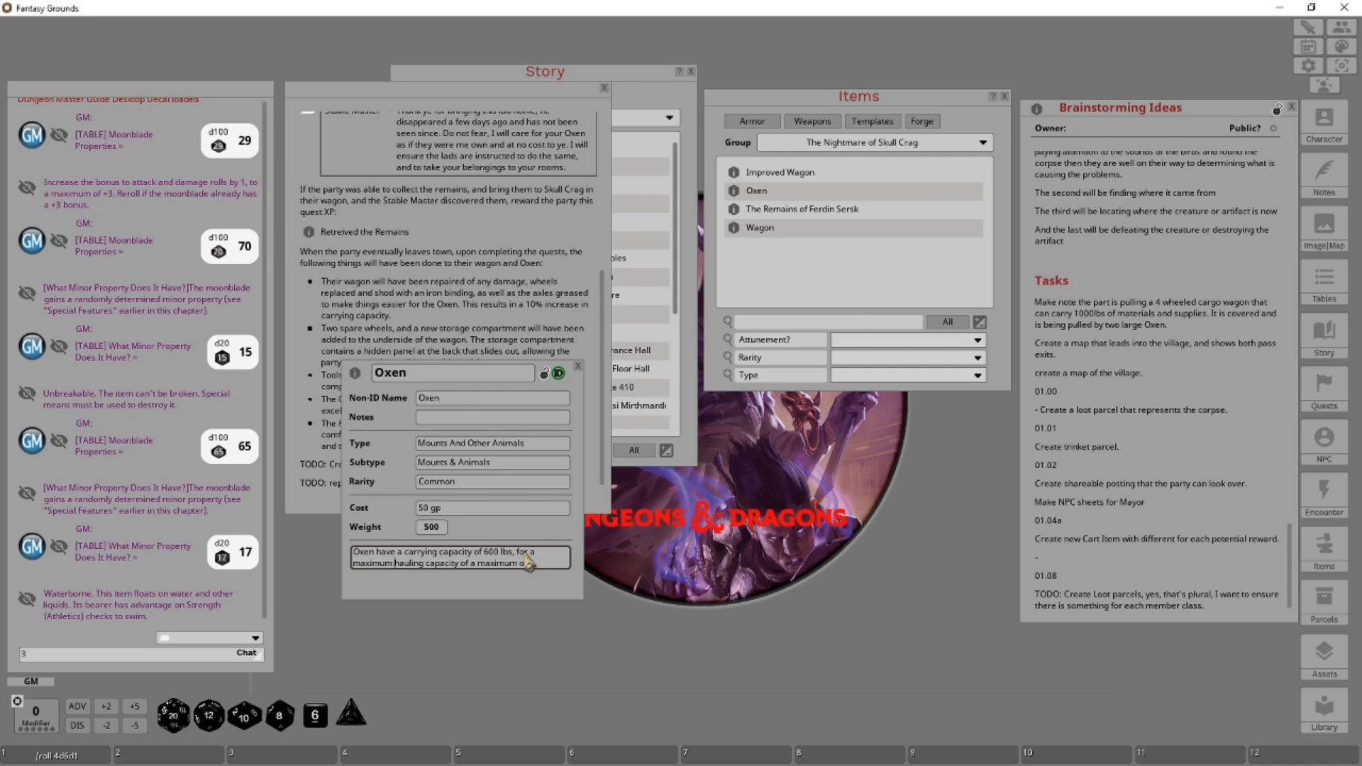
{"action": "key", "text": "ctrl"}
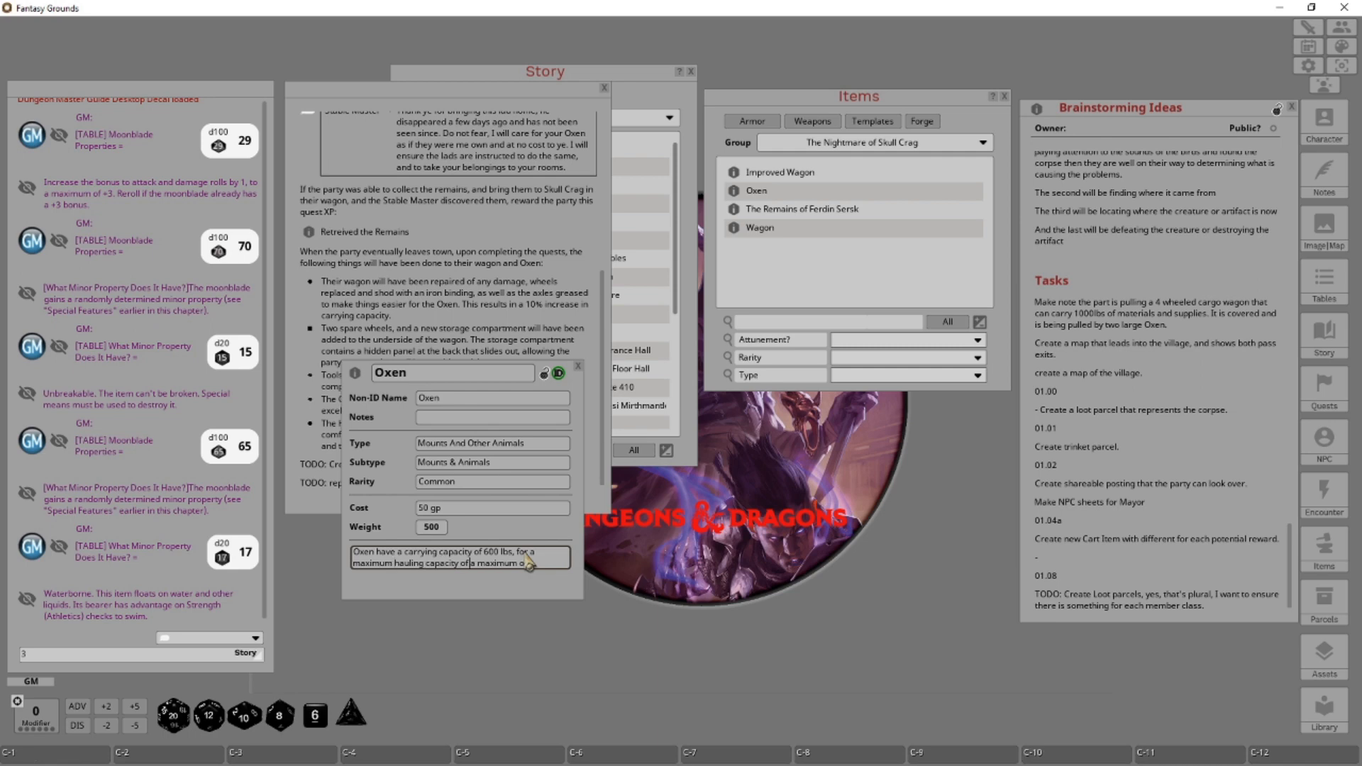
{"action": "key", "text": "ctrl+Delete"}
{"action": "key", "text": "ctrl+Delete"}
{"action": "key", "text": "ctrl+Delete"}
{"action": "type", "text": "30"}
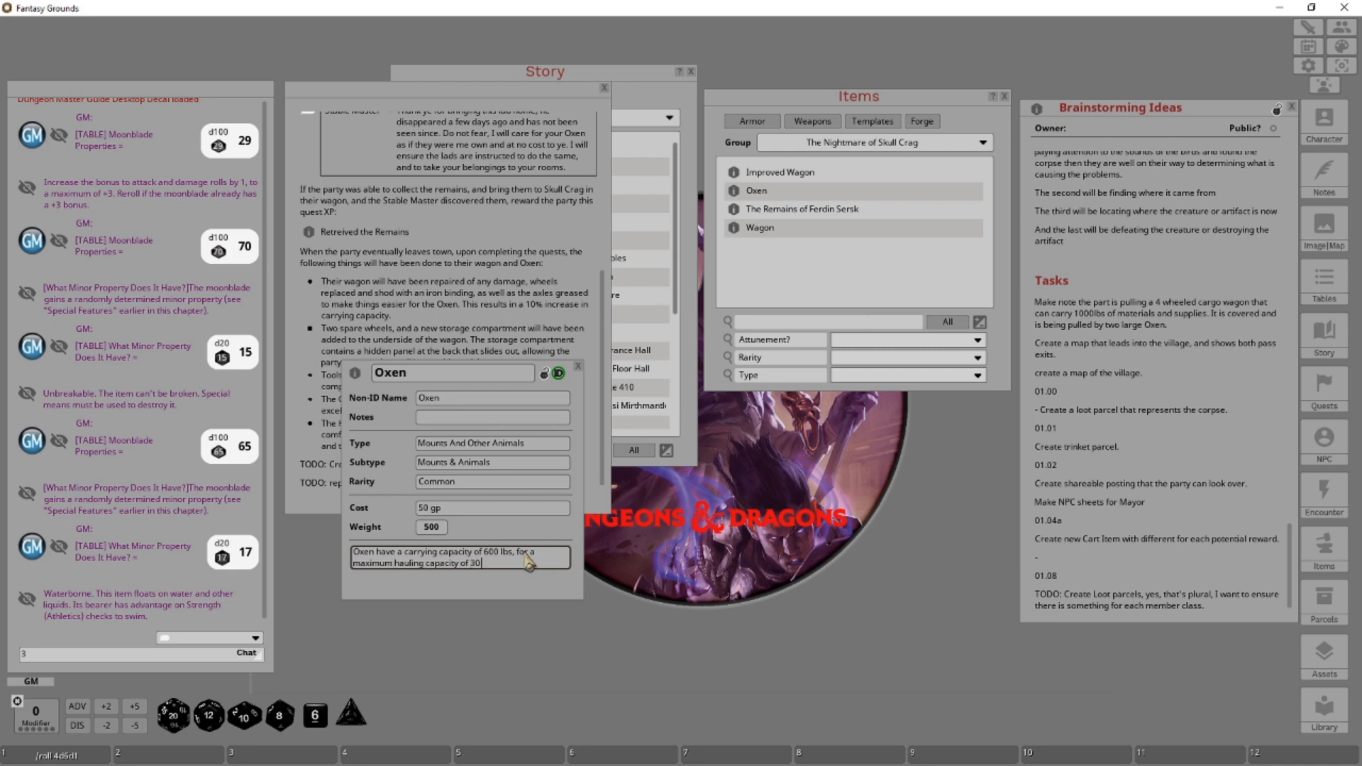
{"action": "type", "text": "00 lbs."}
{"action": "left_click", "coordinate": [543, 373]}
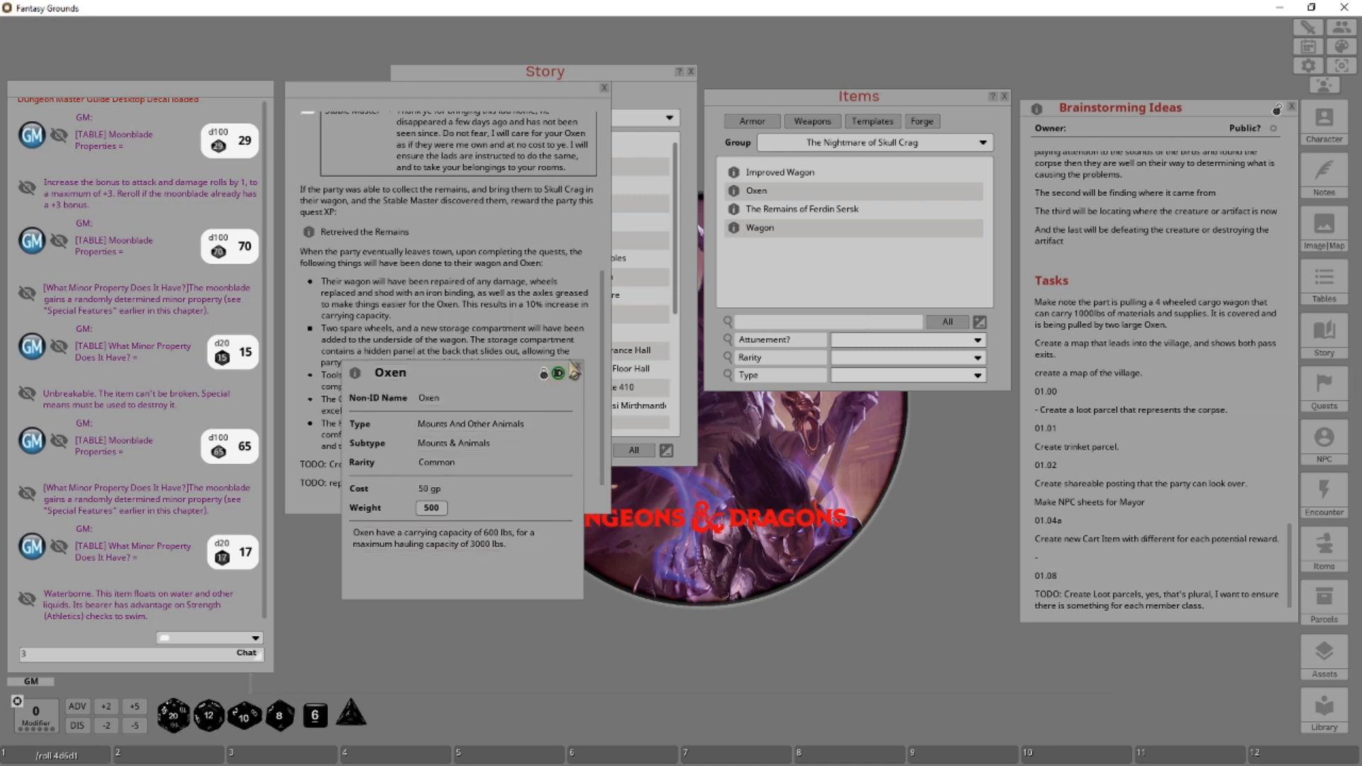
{"action": "left_click", "coordinate": [578, 367]}
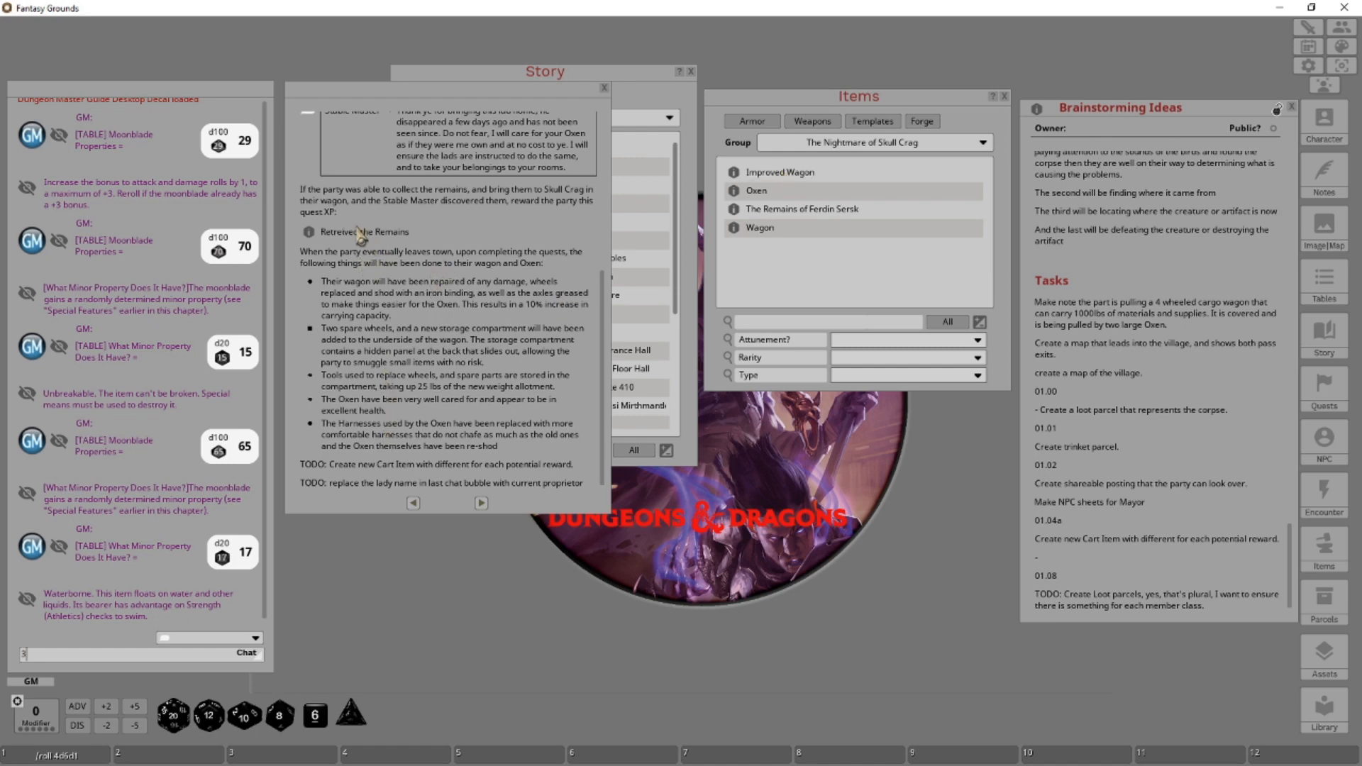
Review the Improved Wagon and Oxen items side by side, including the wagon's full description, and close both records.
{"action": "left_click", "coordinate": [785, 173]}
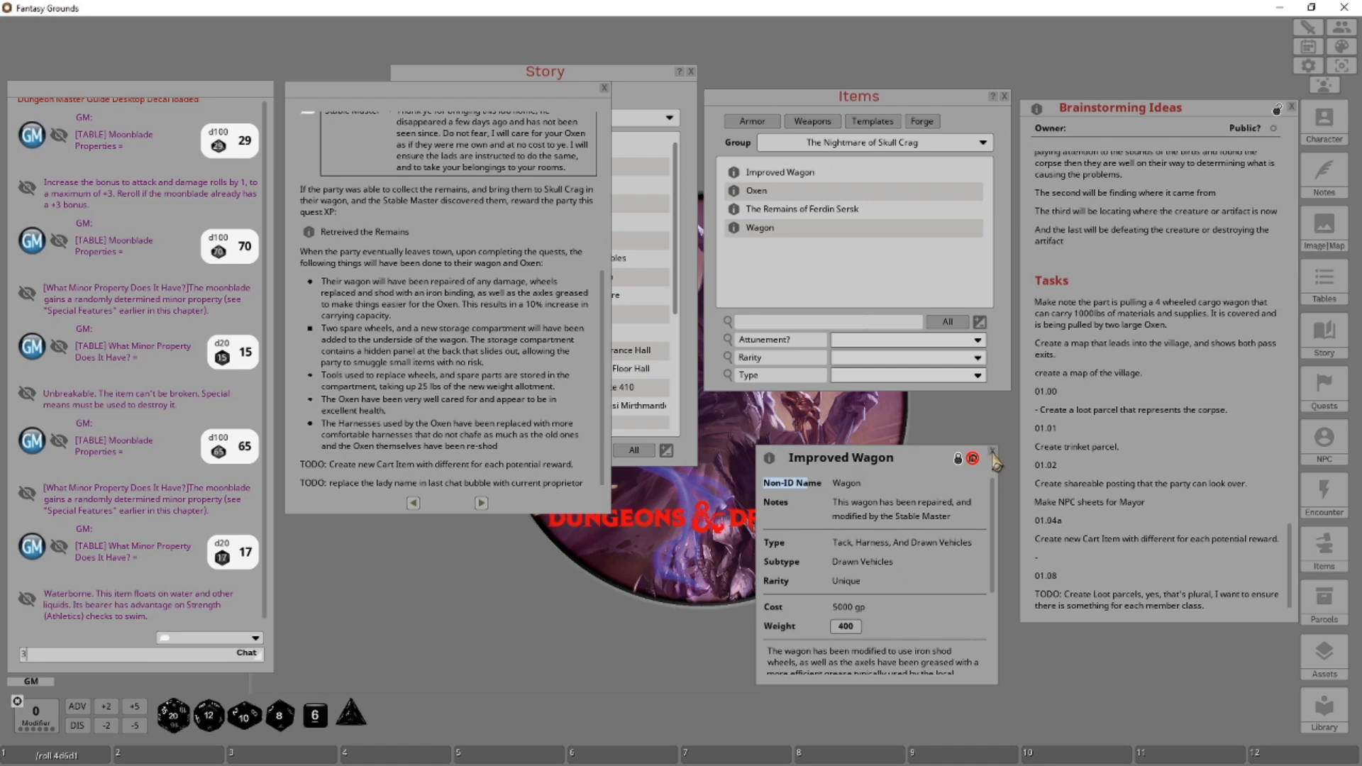
{"action": "left_click", "coordinate": [756, 191]}
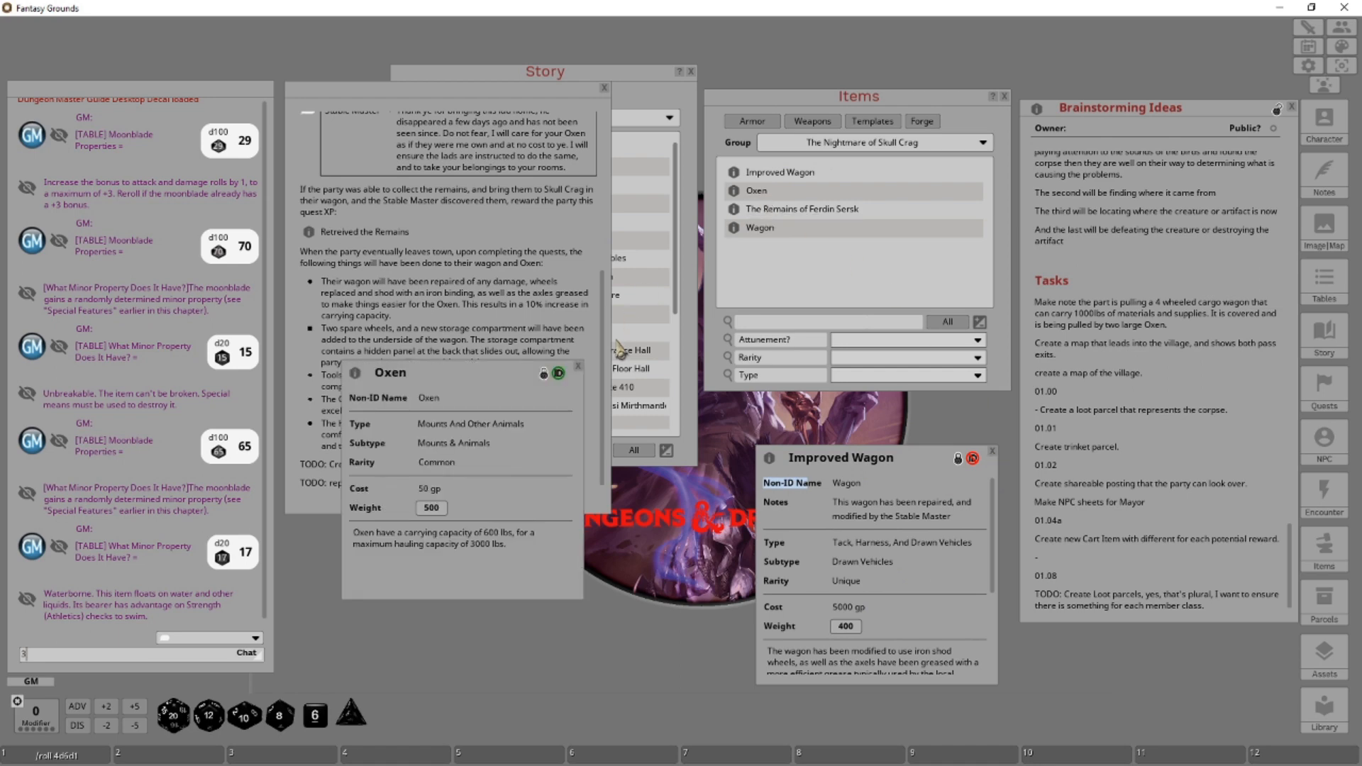
{"action": "scroll", "coordinate": [922, 560], "scroll_direction": "down", "scroll_amount": 3}
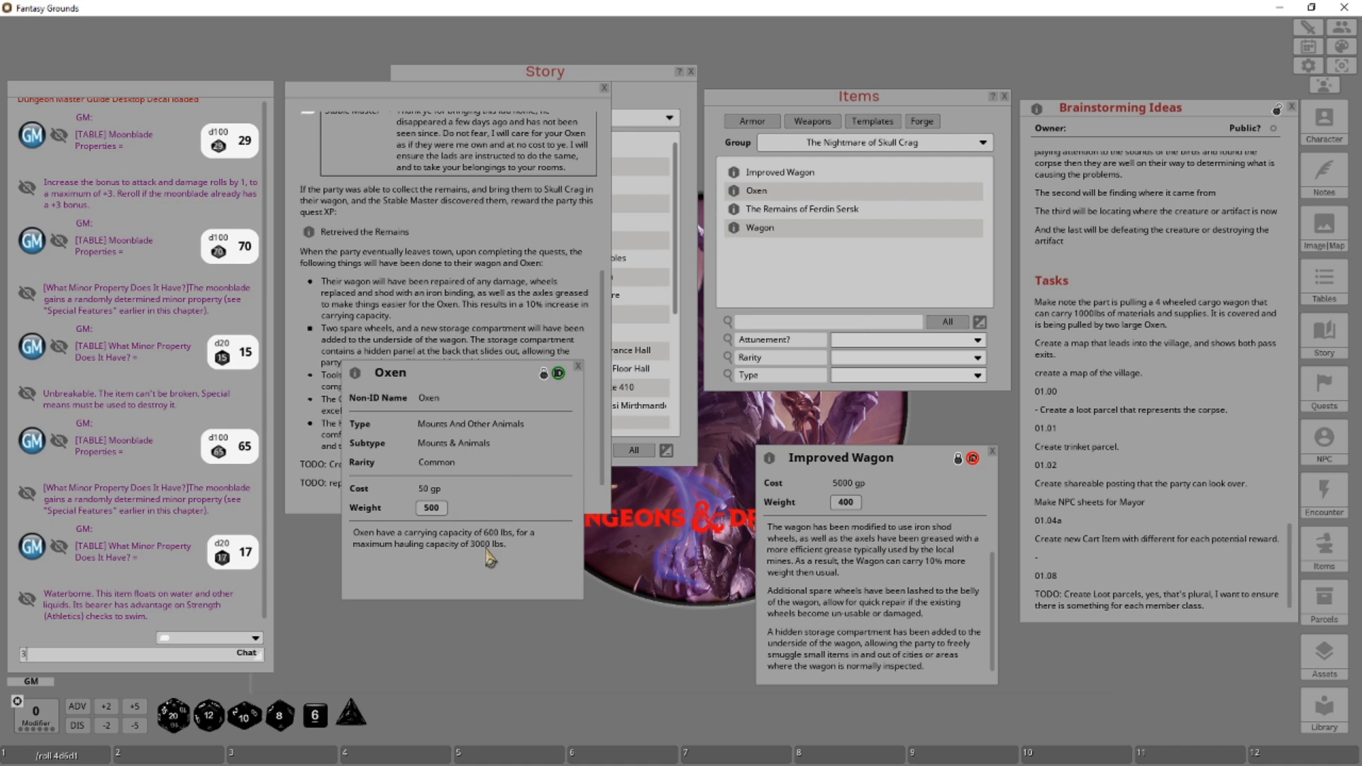
{"action": "left_click", "coordinate": [577, 368]}
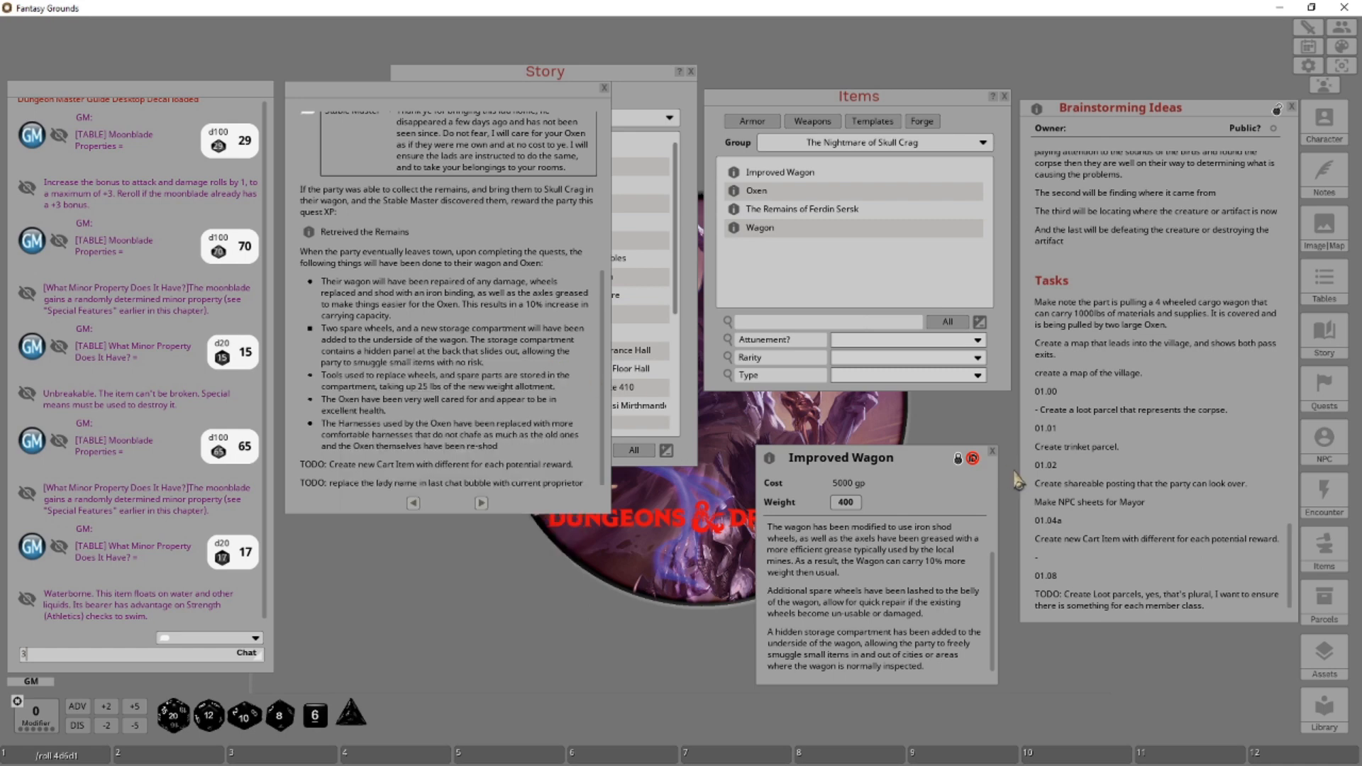
{"action": "left_click", "coordinate": [992, 452]}
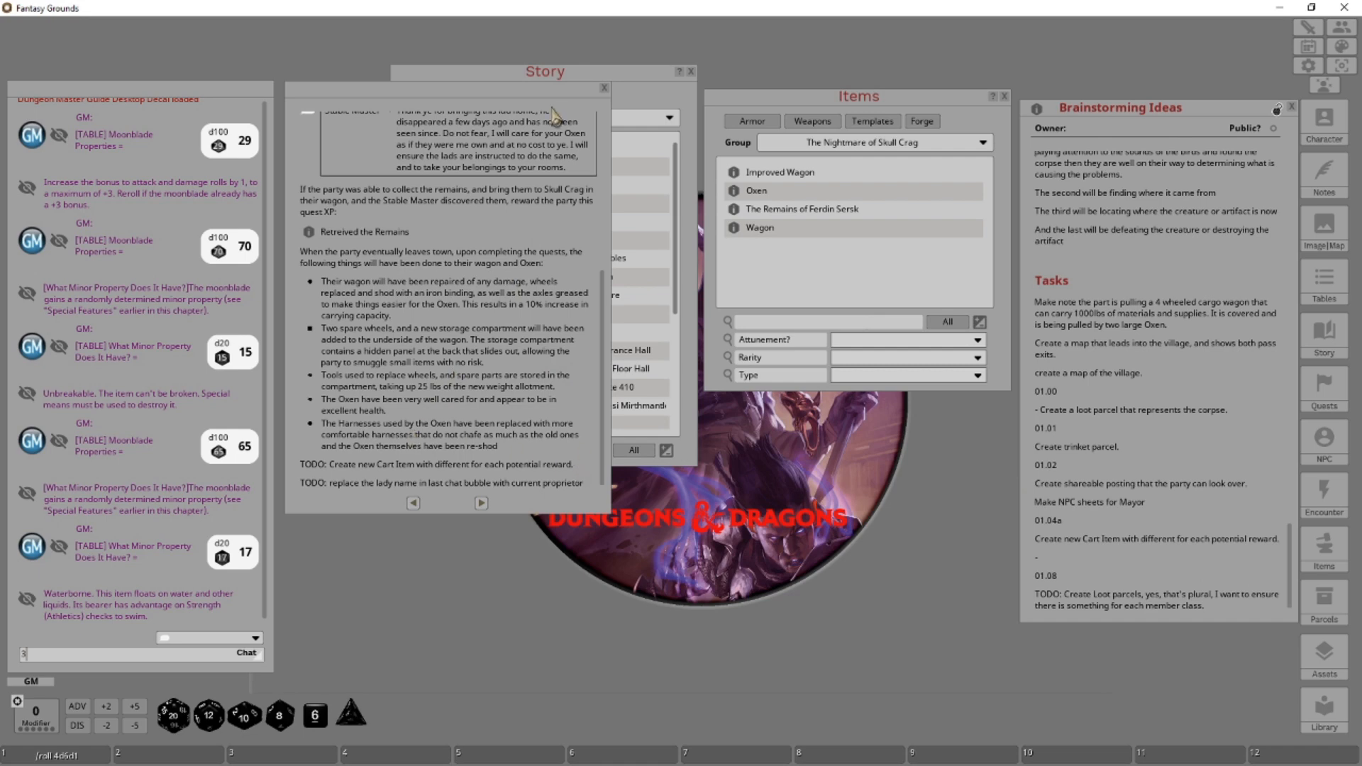
Reopen story 01.04a and delete the two TODO lines about the new Cart Item and the lady's name.
{"action": "scroll", "coordinate": [584, 163], "scroll_direction": "up", "scroll_amount": 5}
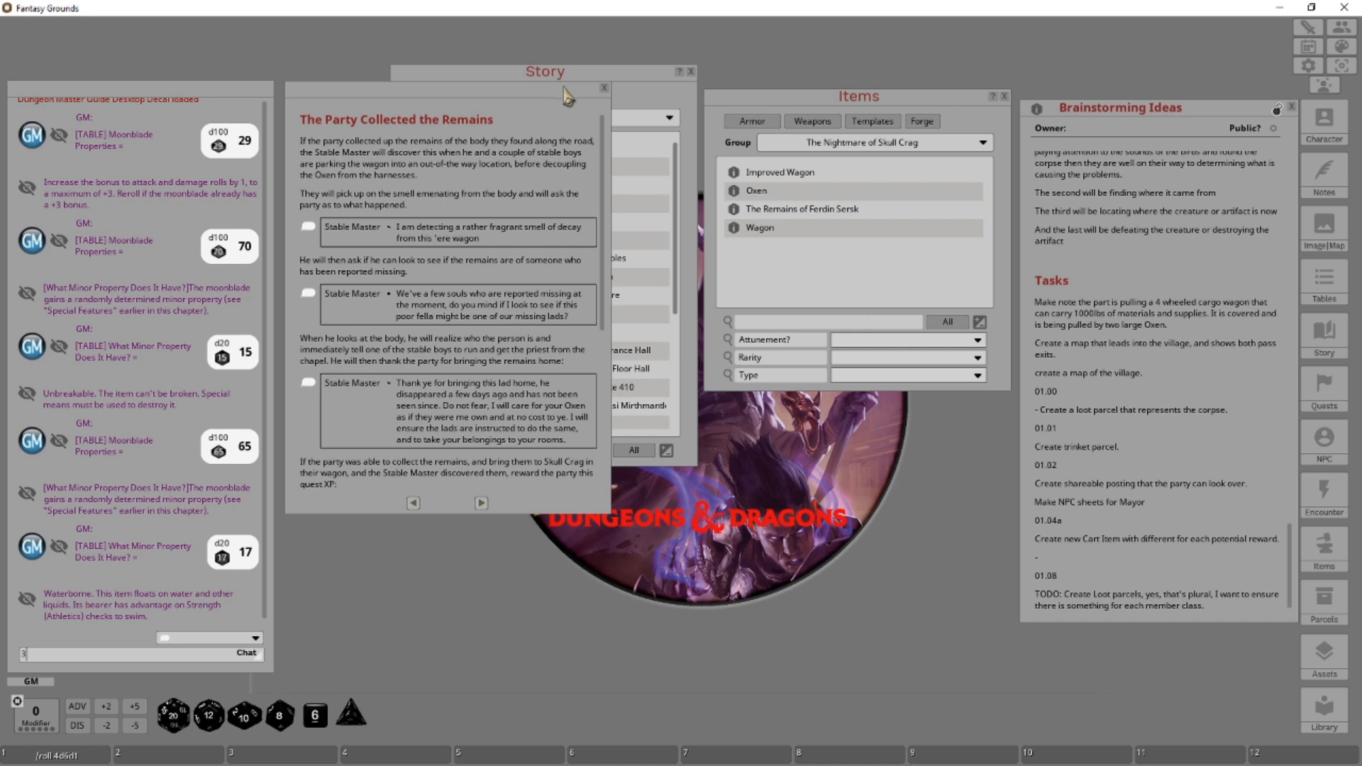
{"action": "left_click", "coordinate": [603, 88]}
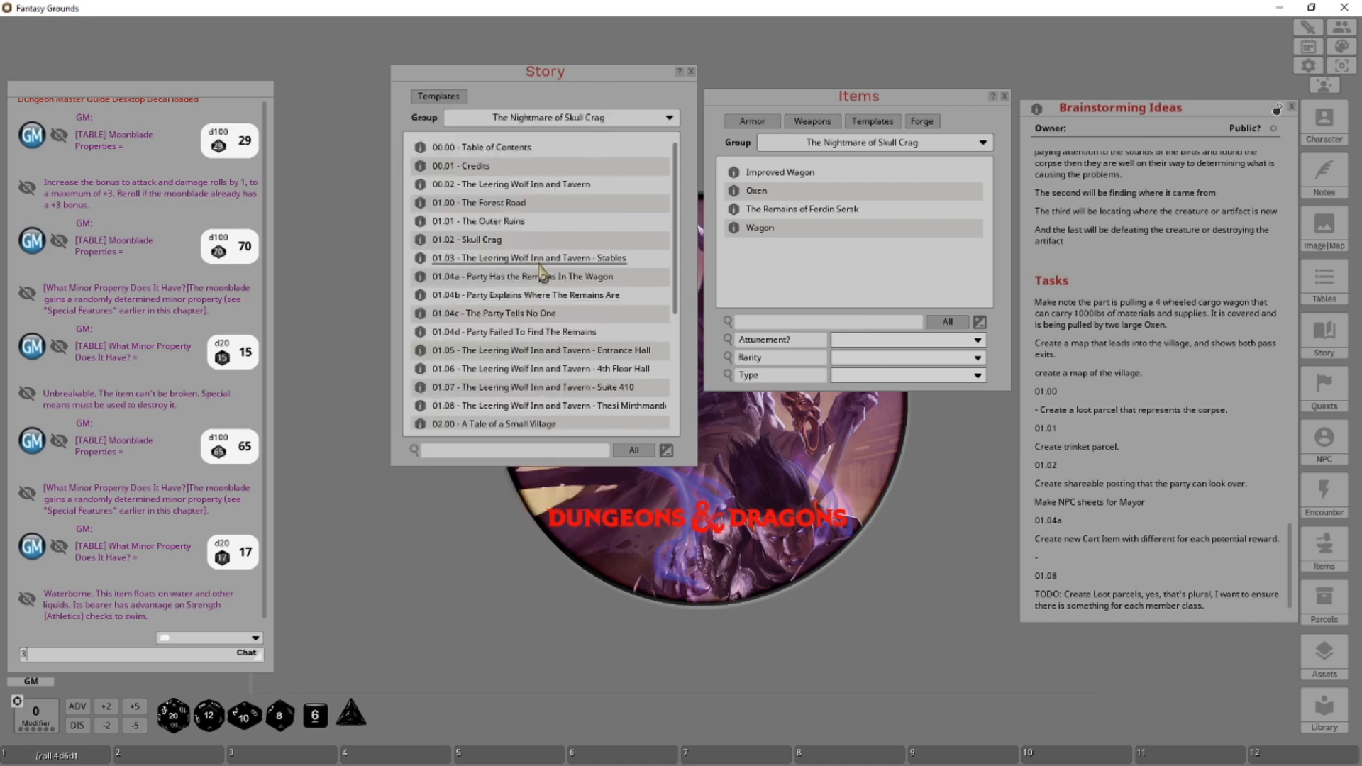
{"action": "left_click", "coordinate": [539, 279]}
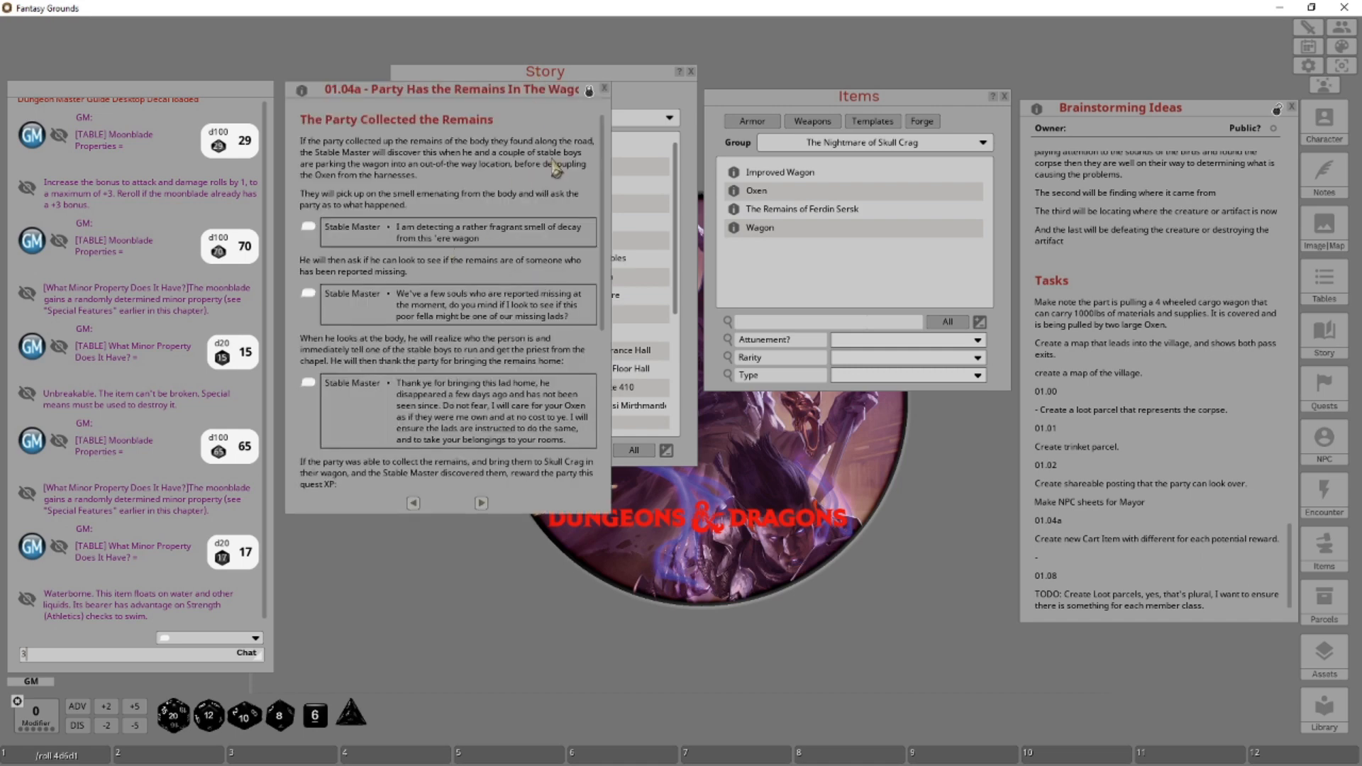
{"action": "scroll", "coordinate": [516, 297], "scroll_direction": "down", "scroll_amount": 5}
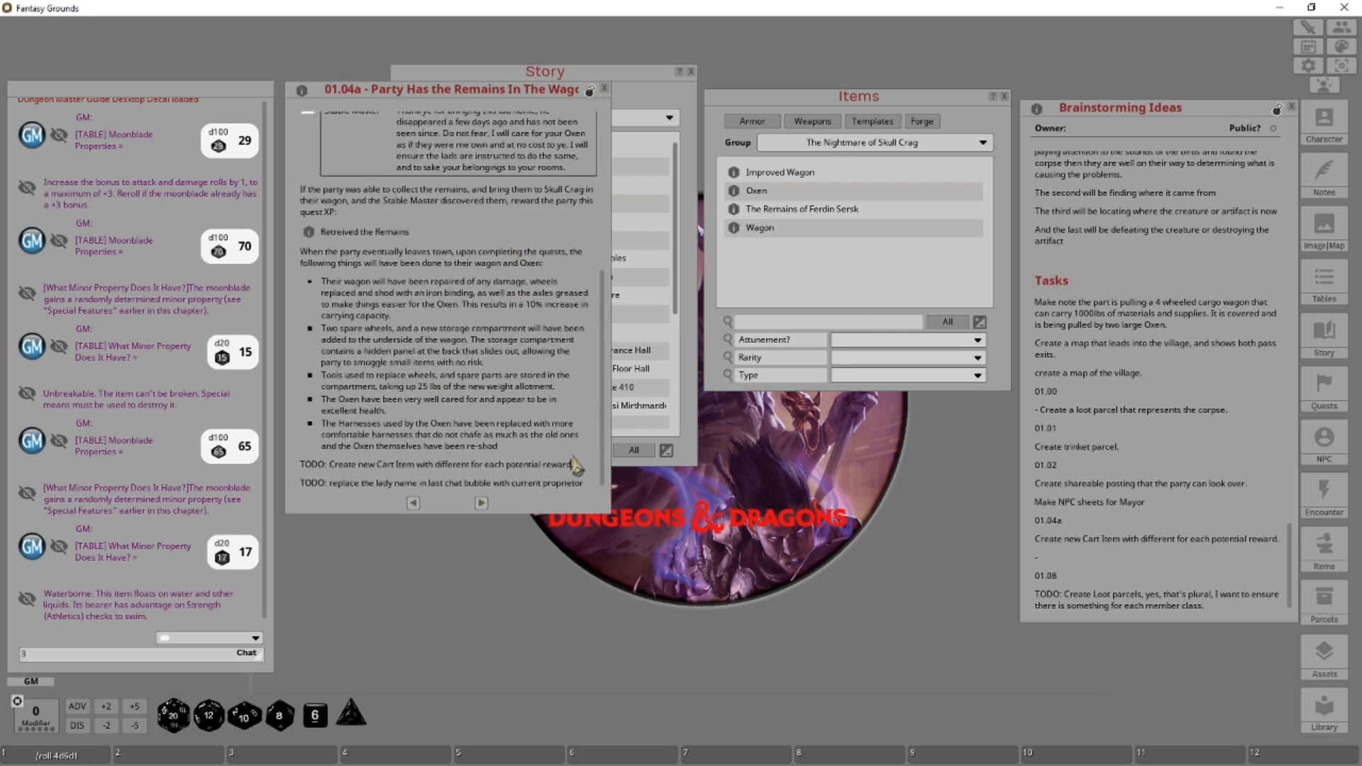
{"action": "key", "text": "shift"}
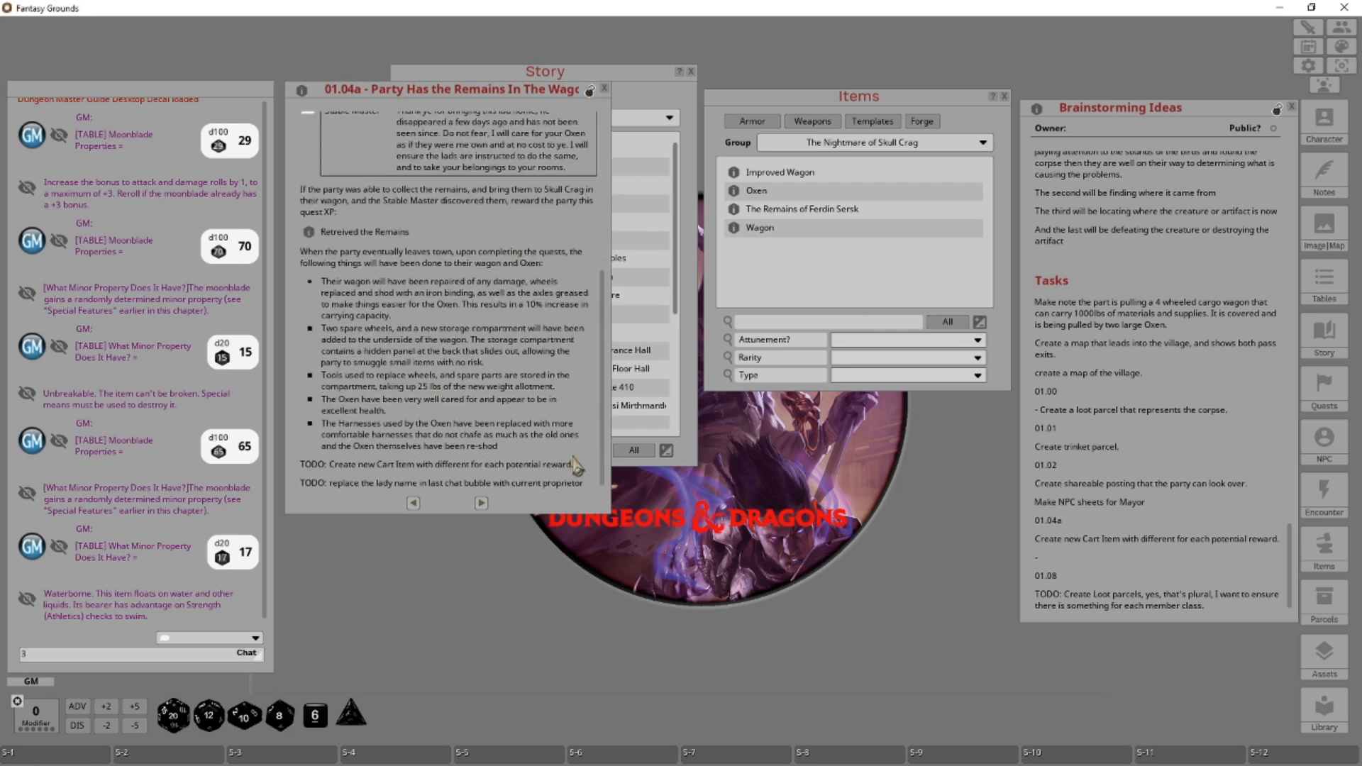
{"action": "key", "text": "shift+Home"}
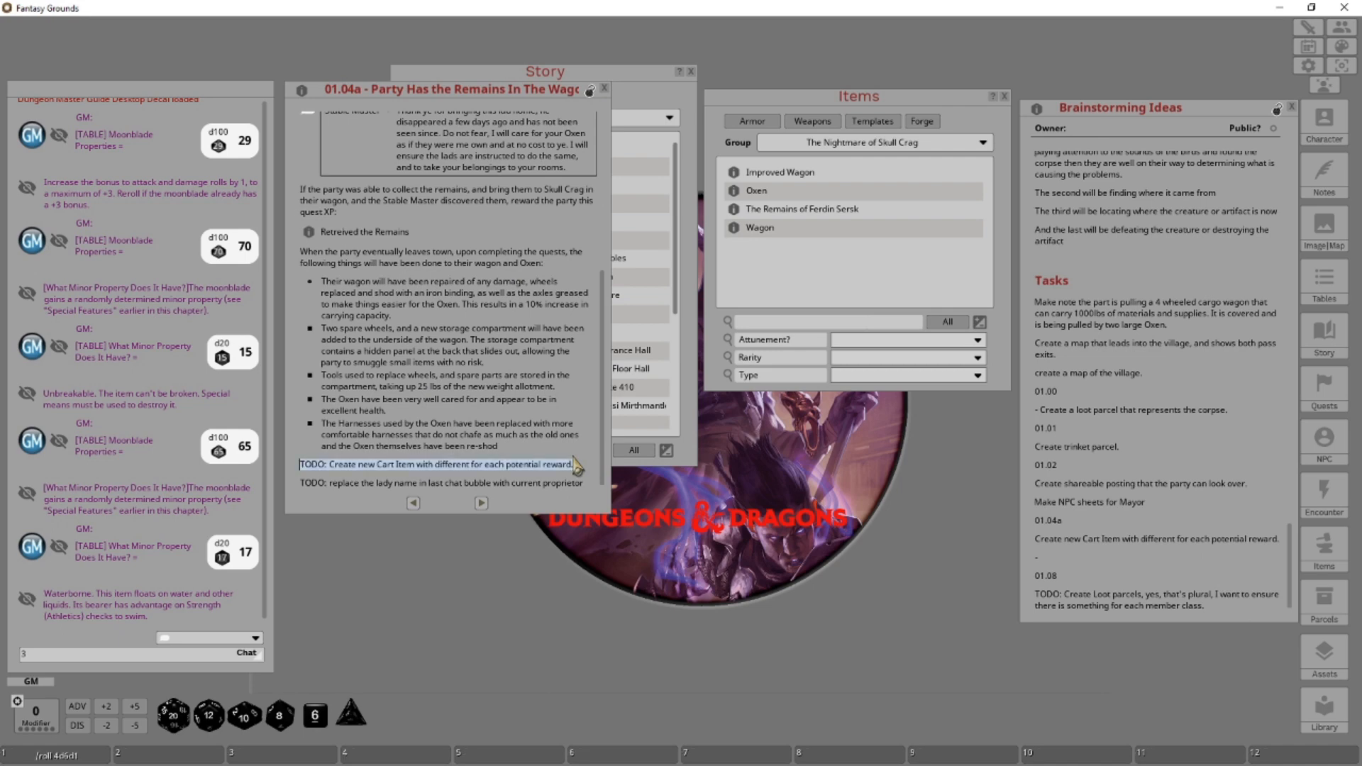
{"action": "key", "text": "Delete"}
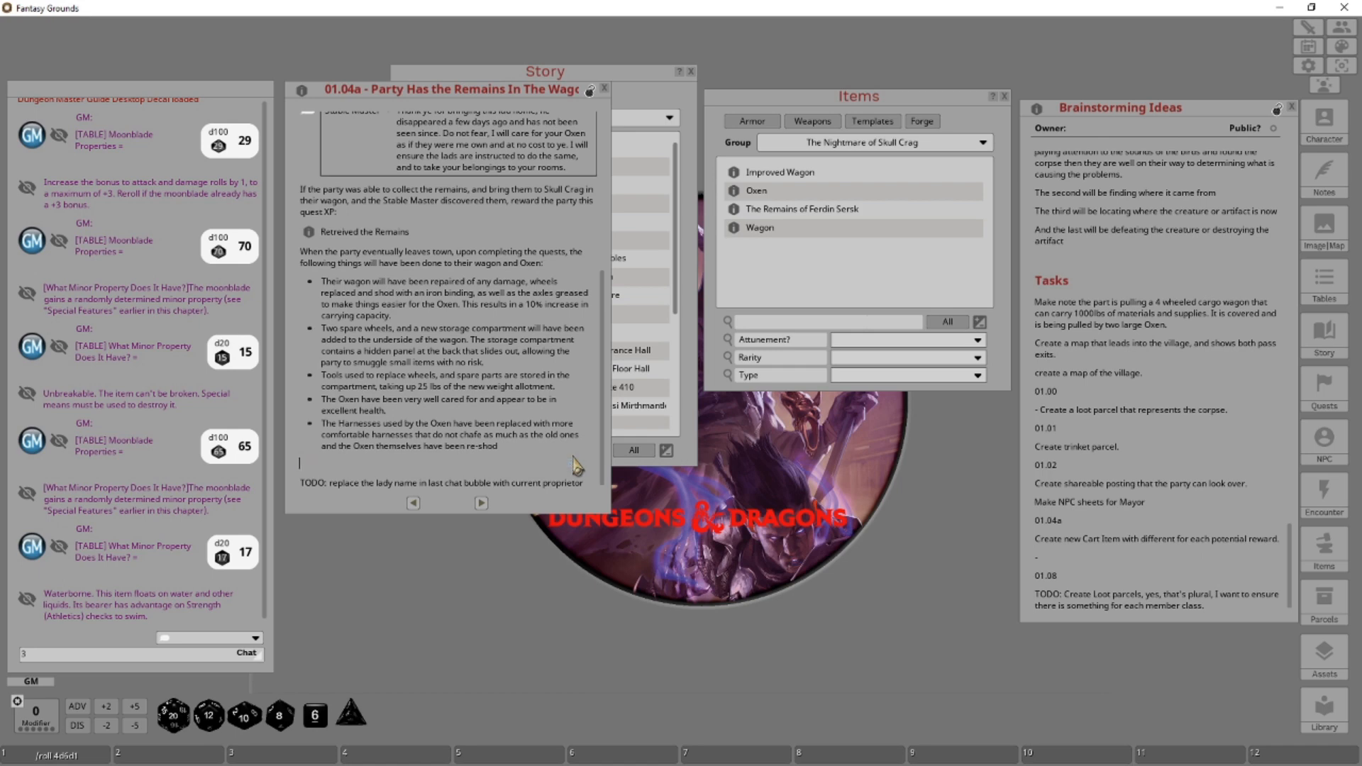
{"action": "key", "text": "Delete"}
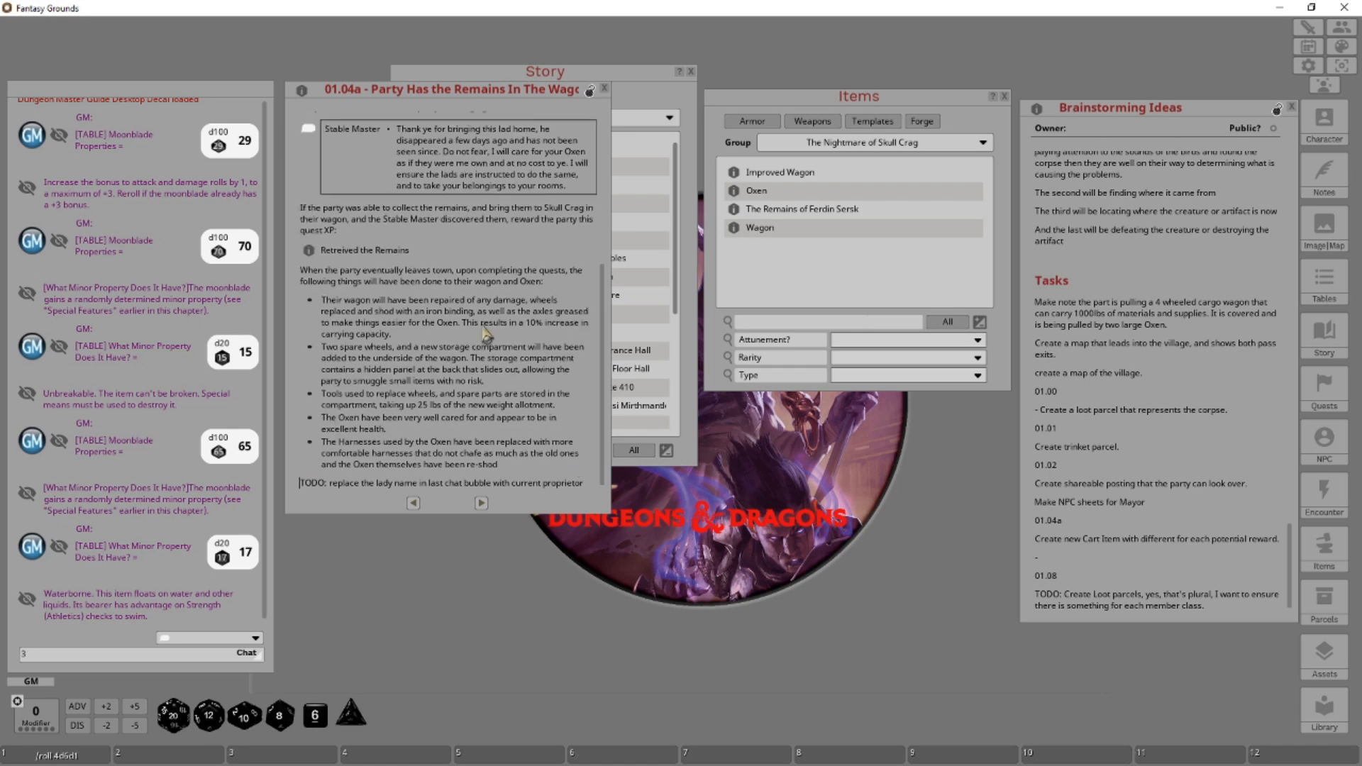
{"action": "key", "text": "shift+End"}
{"action": "key", "text": "BackSpace"}
{"action": "key", "text": "BackSpace"}
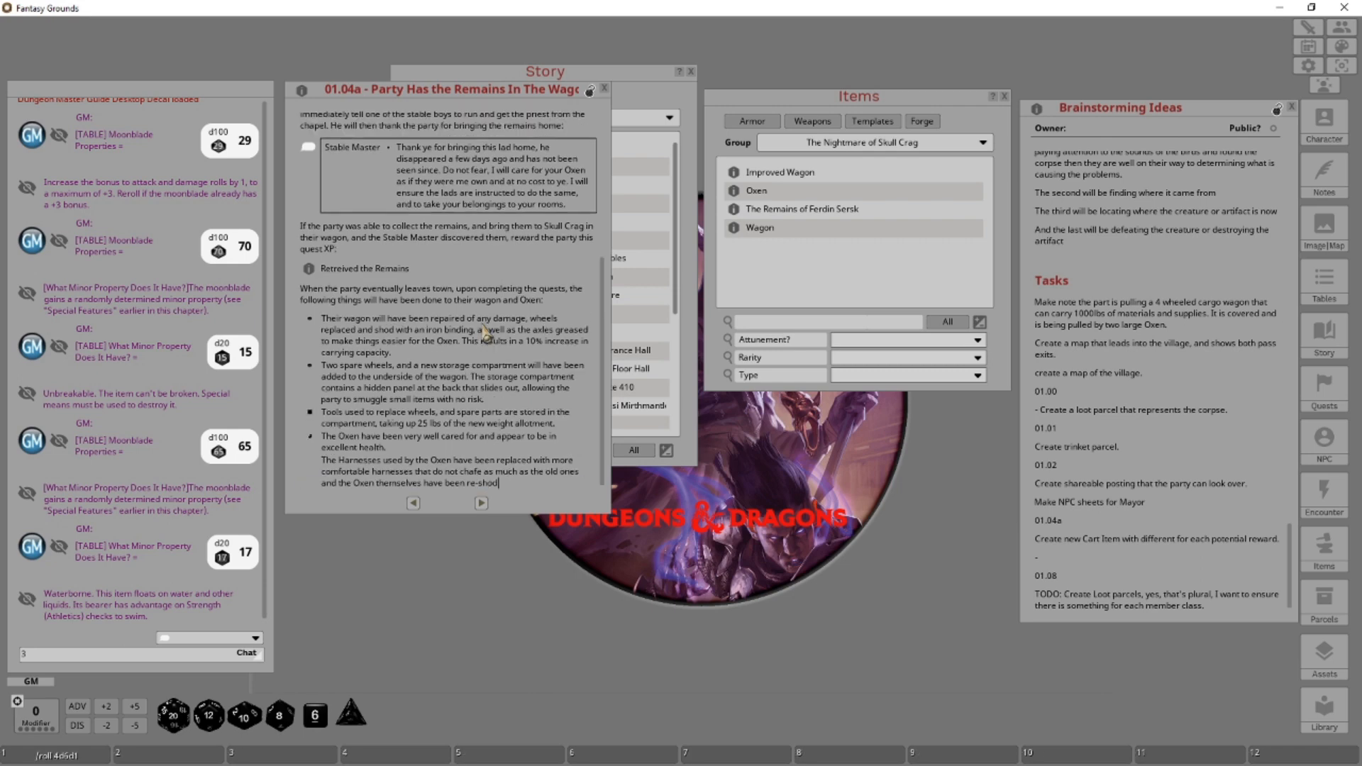
Add the paragraph "The new cart item can be found here:" below the last bullet of story 01.04a.
{"action": "scroll", "coordinate": [485, 333], "scroll_direction": "up", "scroll_amount": 5}
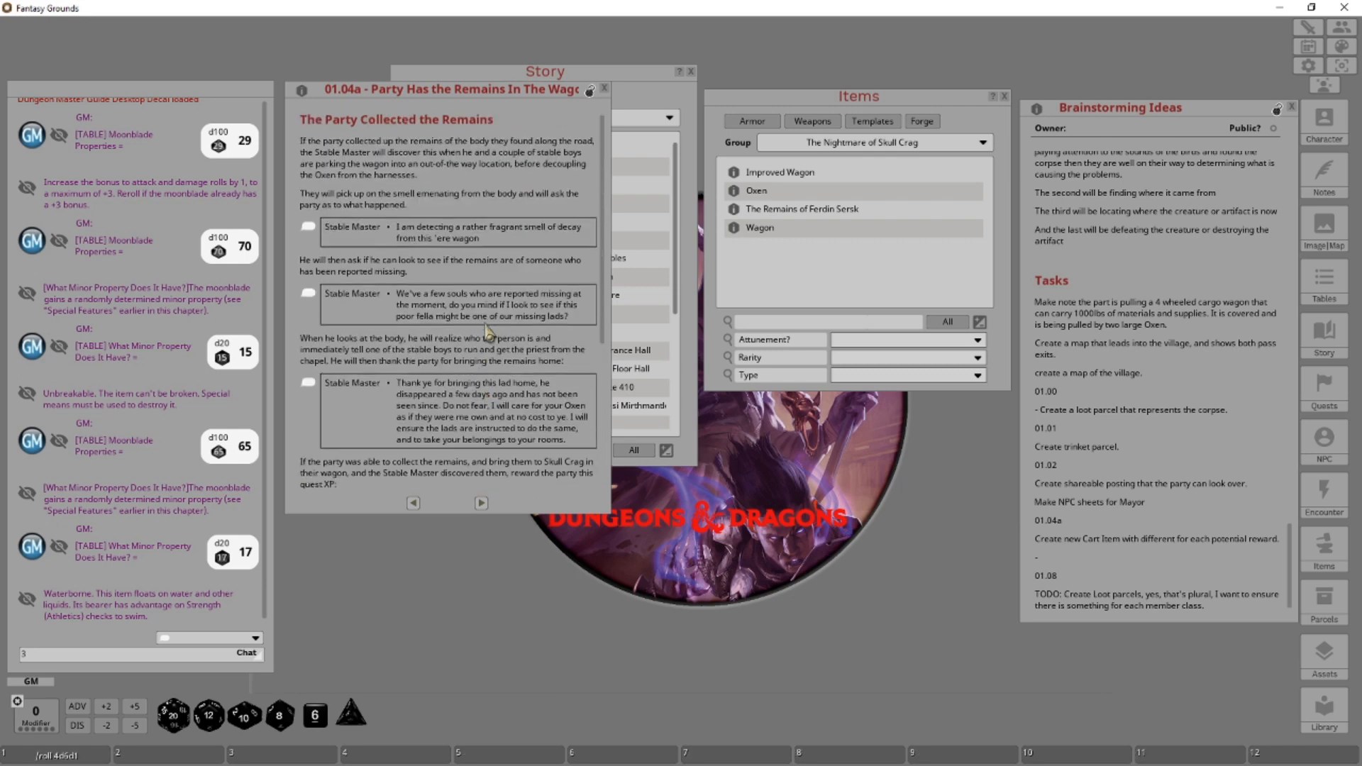
{"action": "left_click", "coordinate": [590, 91]}
{"action": "scroll", "coordinate": [445, 424], "scroll_direction": "down", "scroll_amount": 5}
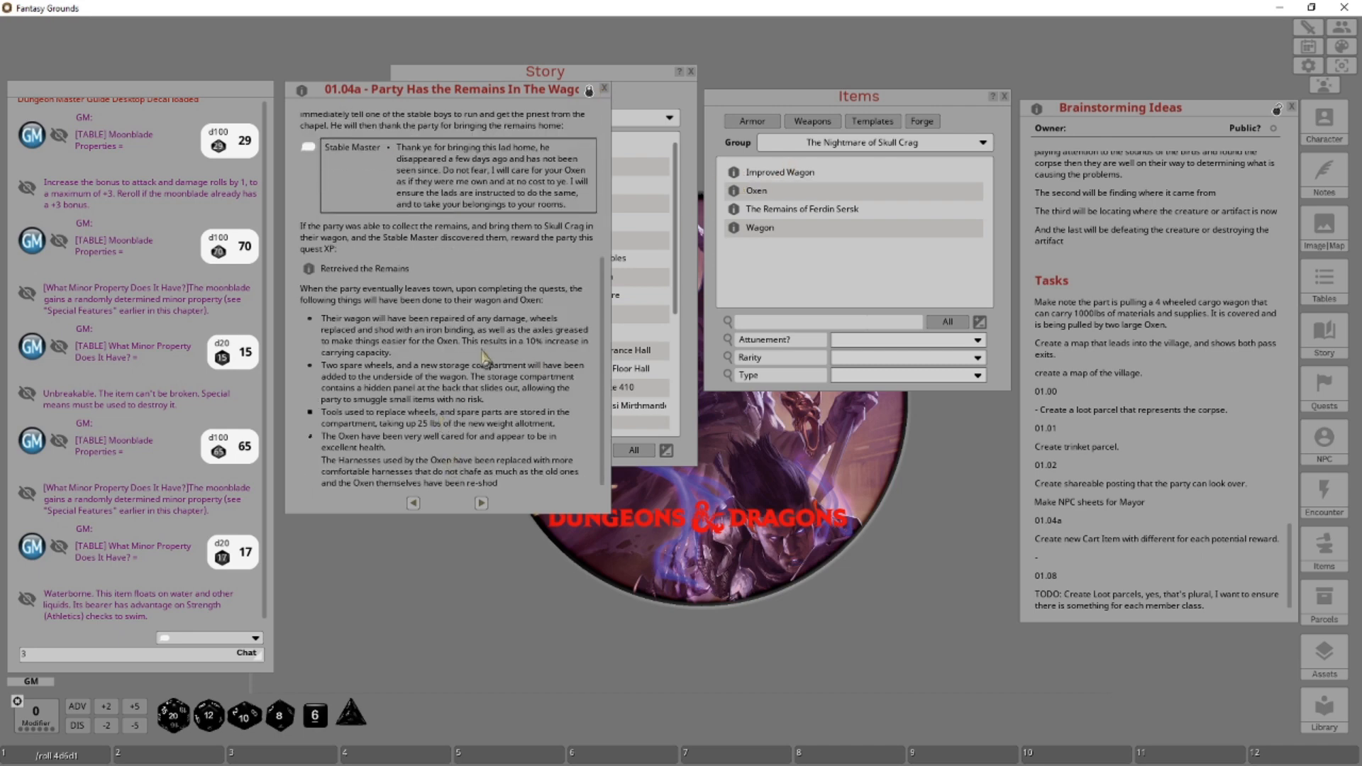
{"action": "left_click", "coordinate": [589, 91]}
{"action": "left_click", "coordinate": [505, 487]}
{"action": "key", "text": "Return"}
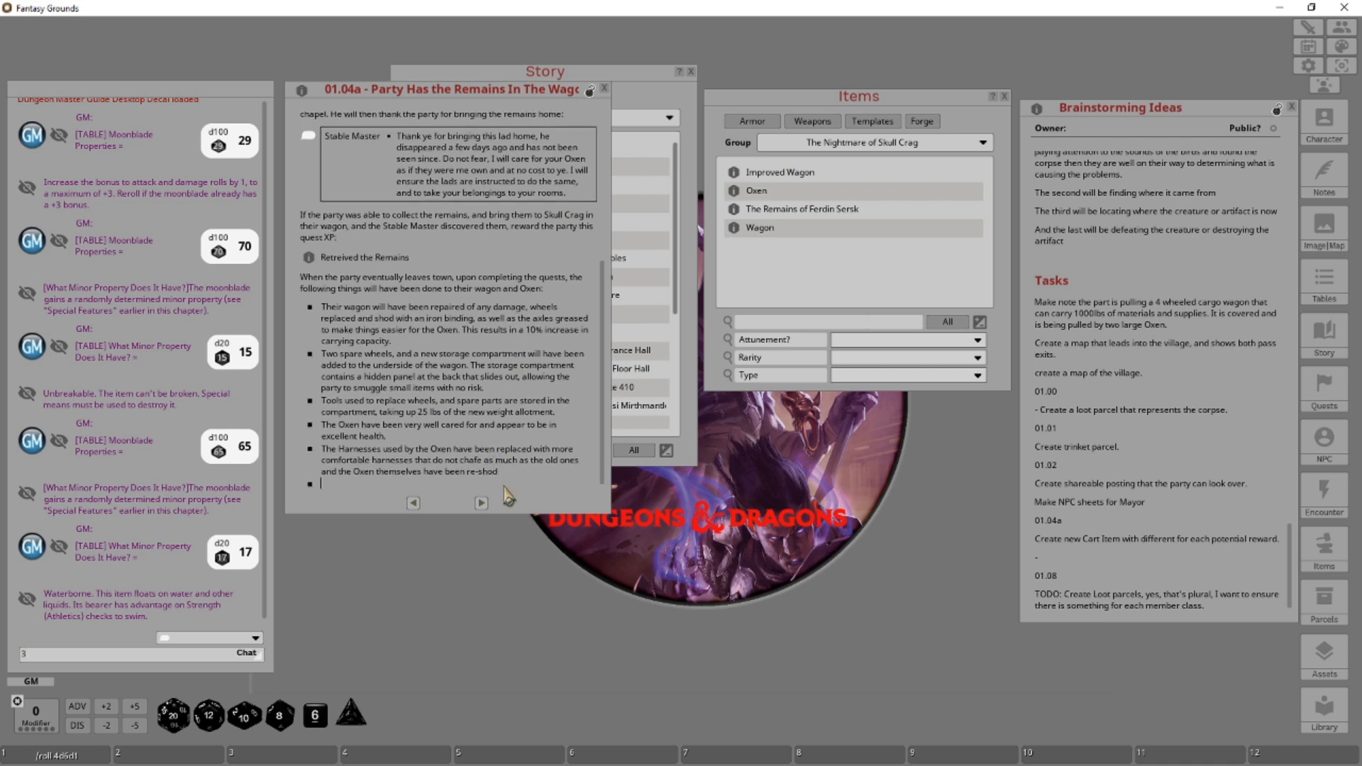
{"action": "key", "text": "ctrl"}
{"action": "type", "text": "The "}
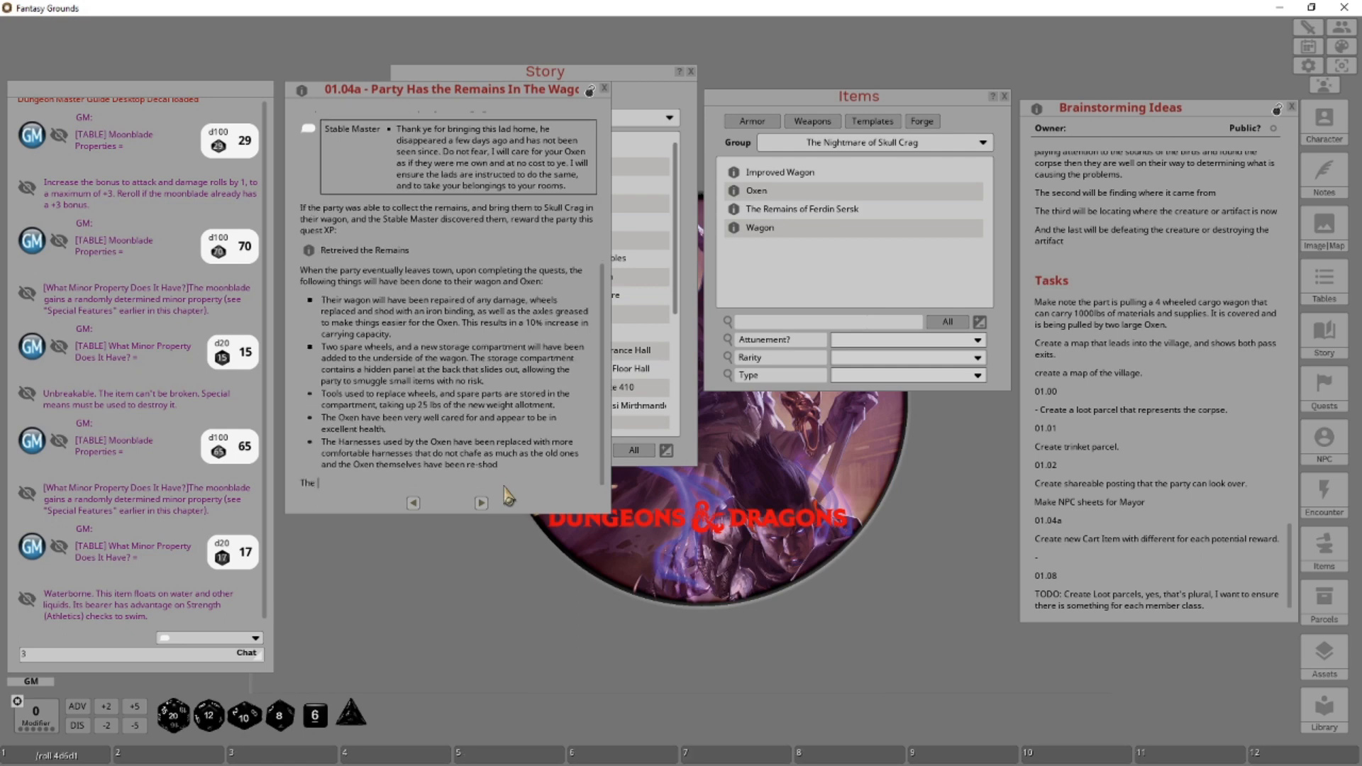
{"action": "type", "text": "new cart item can be found here:"}
{"action": "key", "text": "Return"}
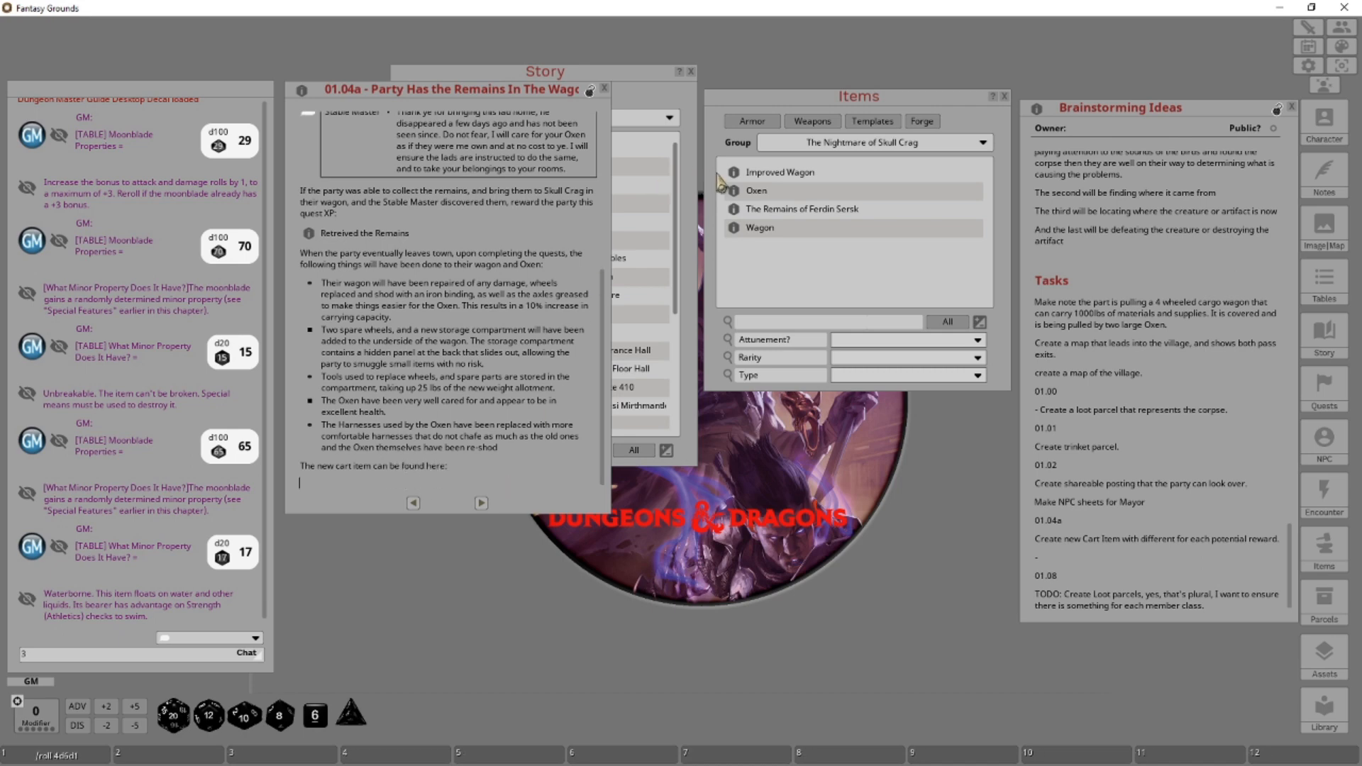
Link the Improved Wagon item below the new paragraph in story 01.04a, and test that the link opens its record.
{"action": "left_click_drag", "start_coordinate": [733, 172], "coordinate": [313, 488]}
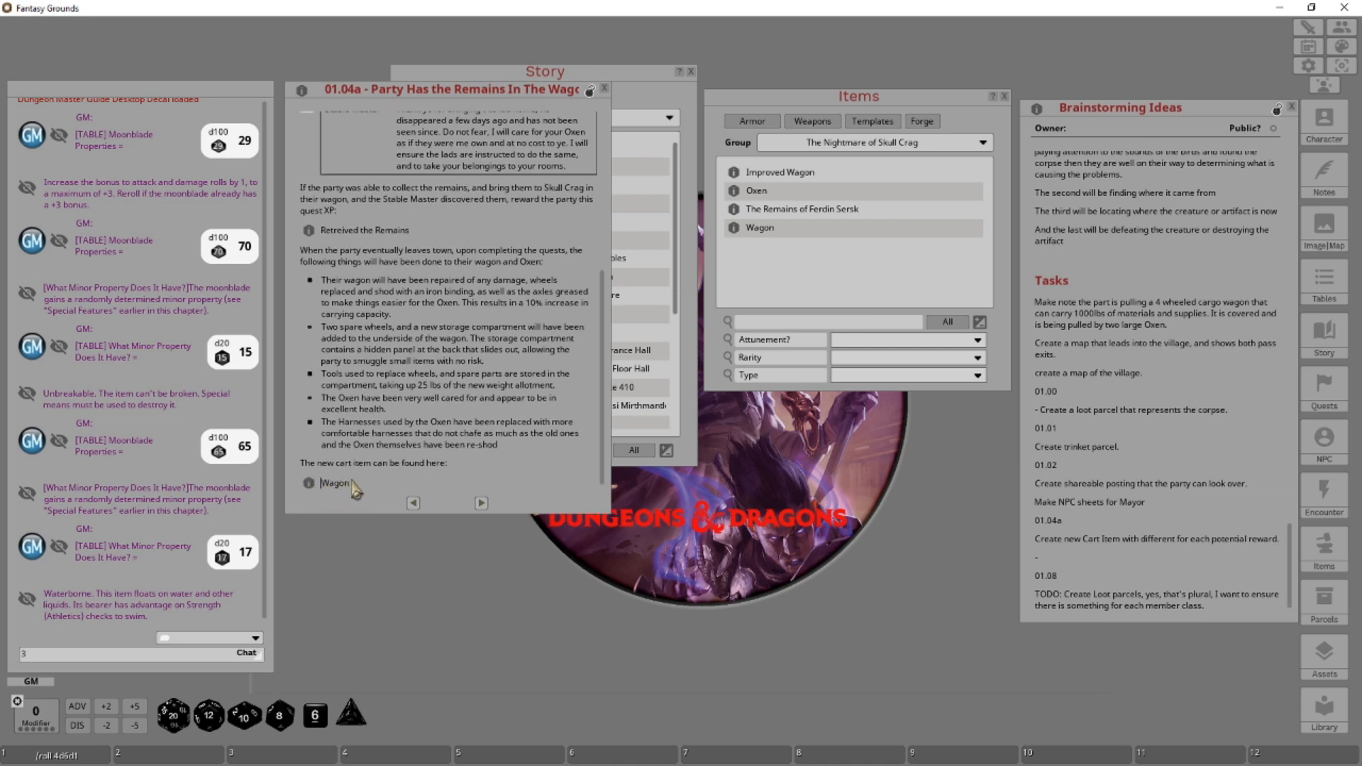
{"action": "left_click", "coordinate": [309, 484]}
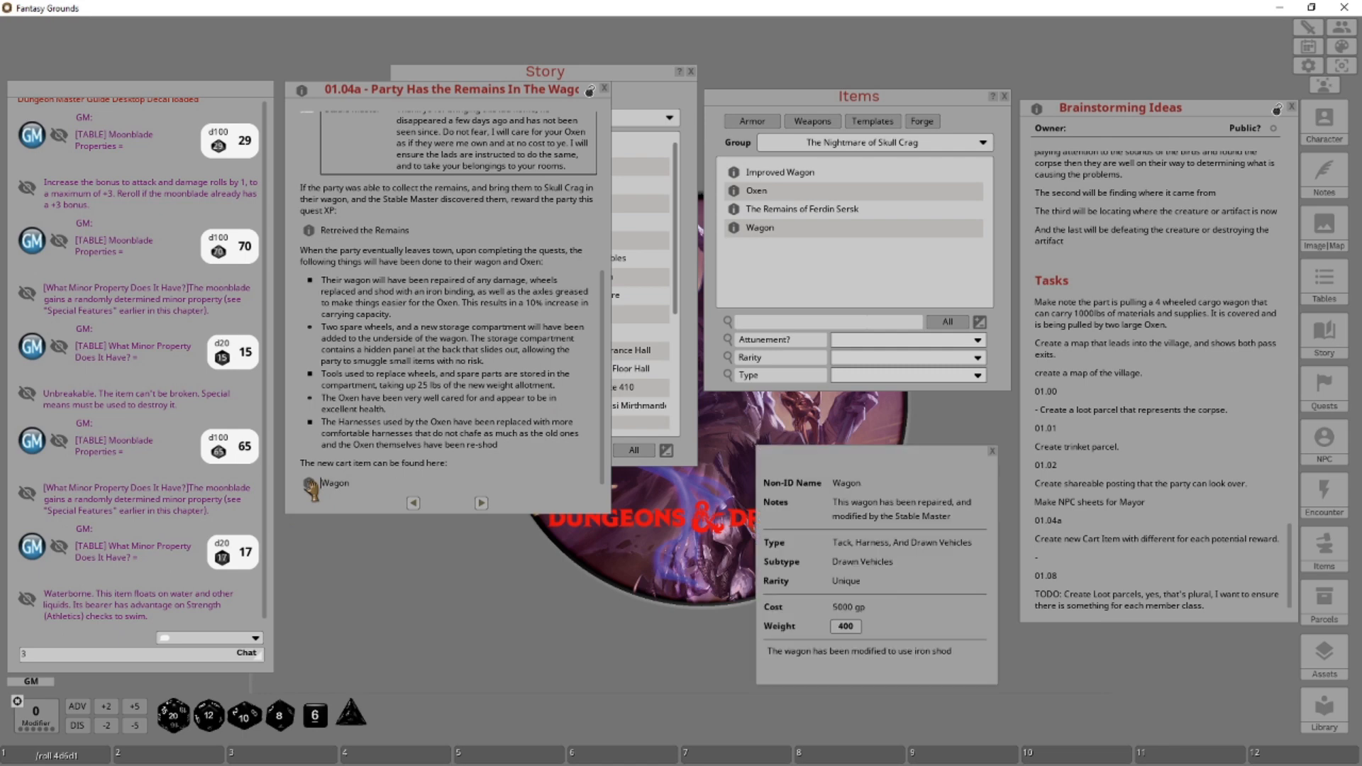
{"action": "left_click", "coordinate": [992, 451]}
{"action": "left_click", "coordinate": [310, 485]}
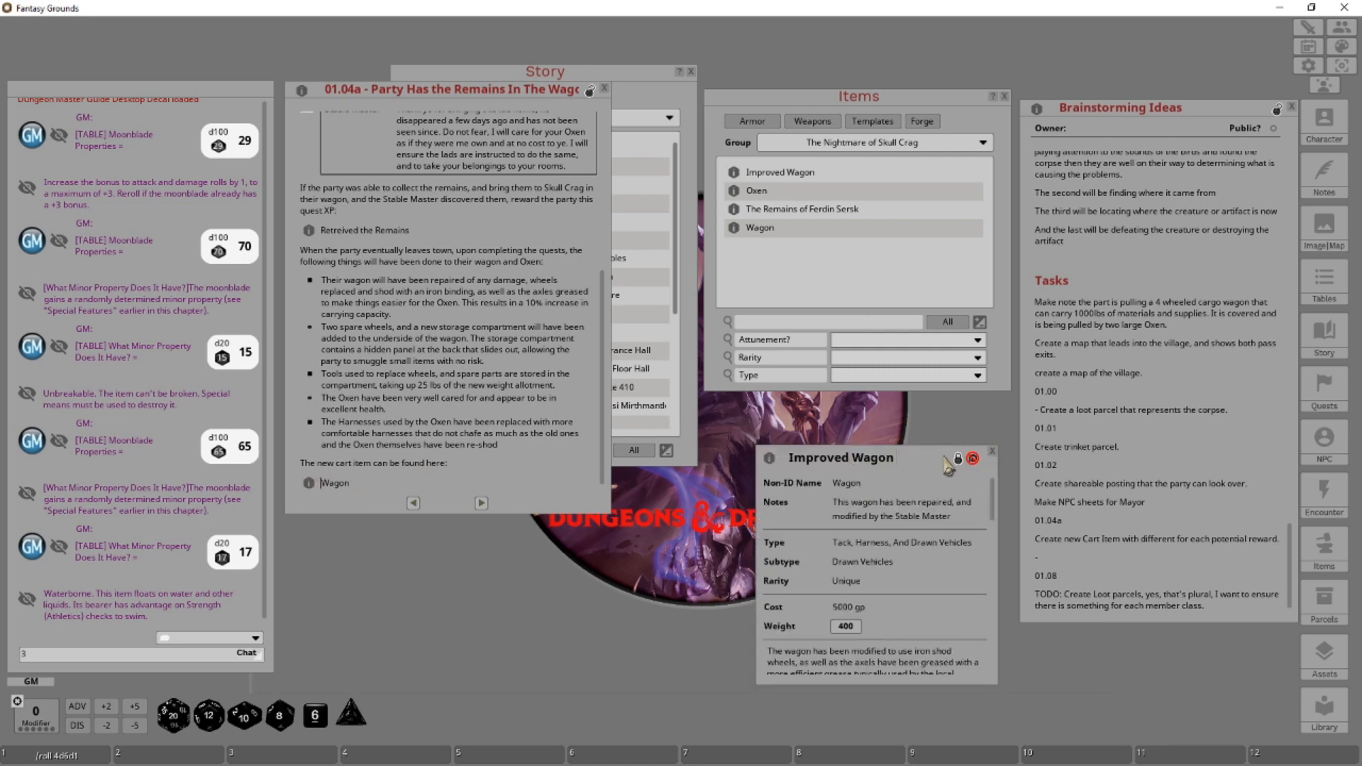
{"action": "left_click", "coordinate": [992, 451]}
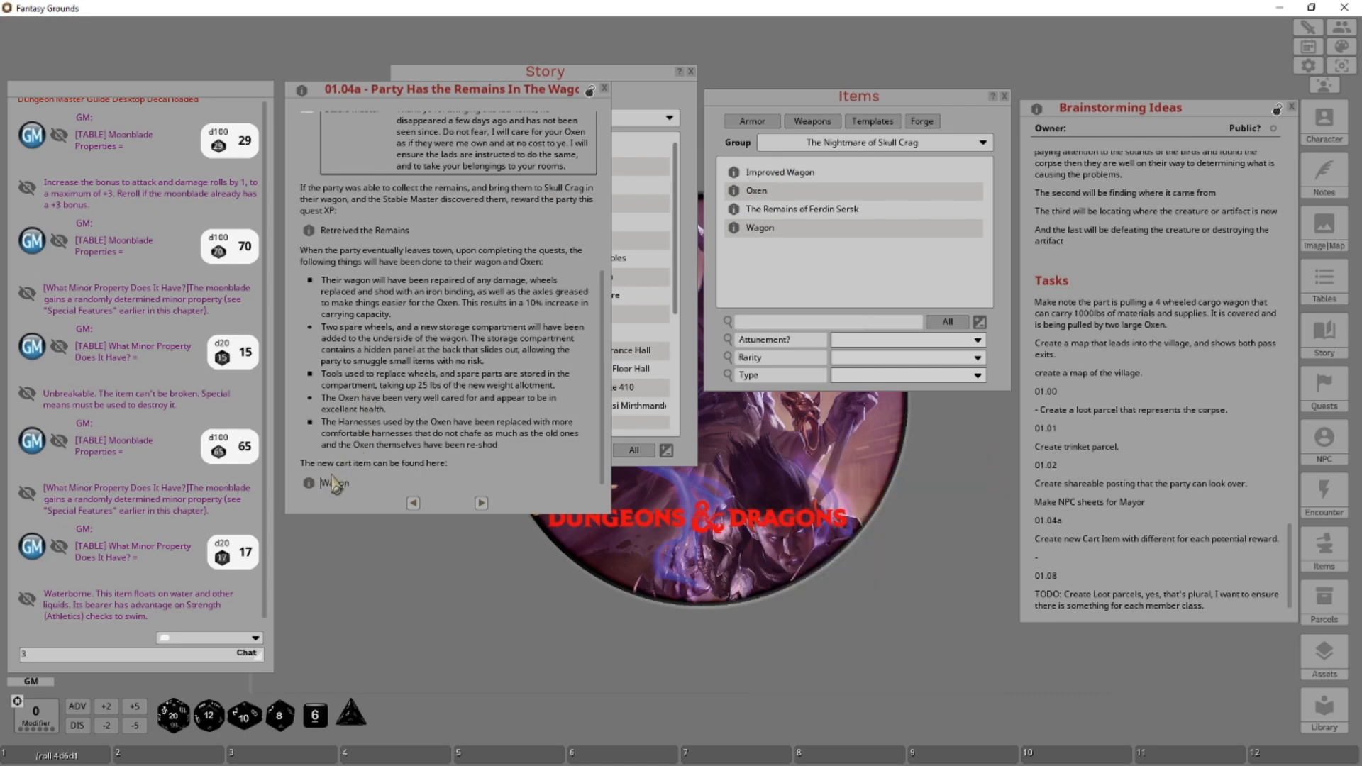
Prefix the wagon link's text with "Improved" and close story 01.04a.
{"action": "type", "text": "Improved"}
{"action": "left_click", "coordinate": [376, 465]}
{"action": "left_click", "coordinate": [614, 89]}
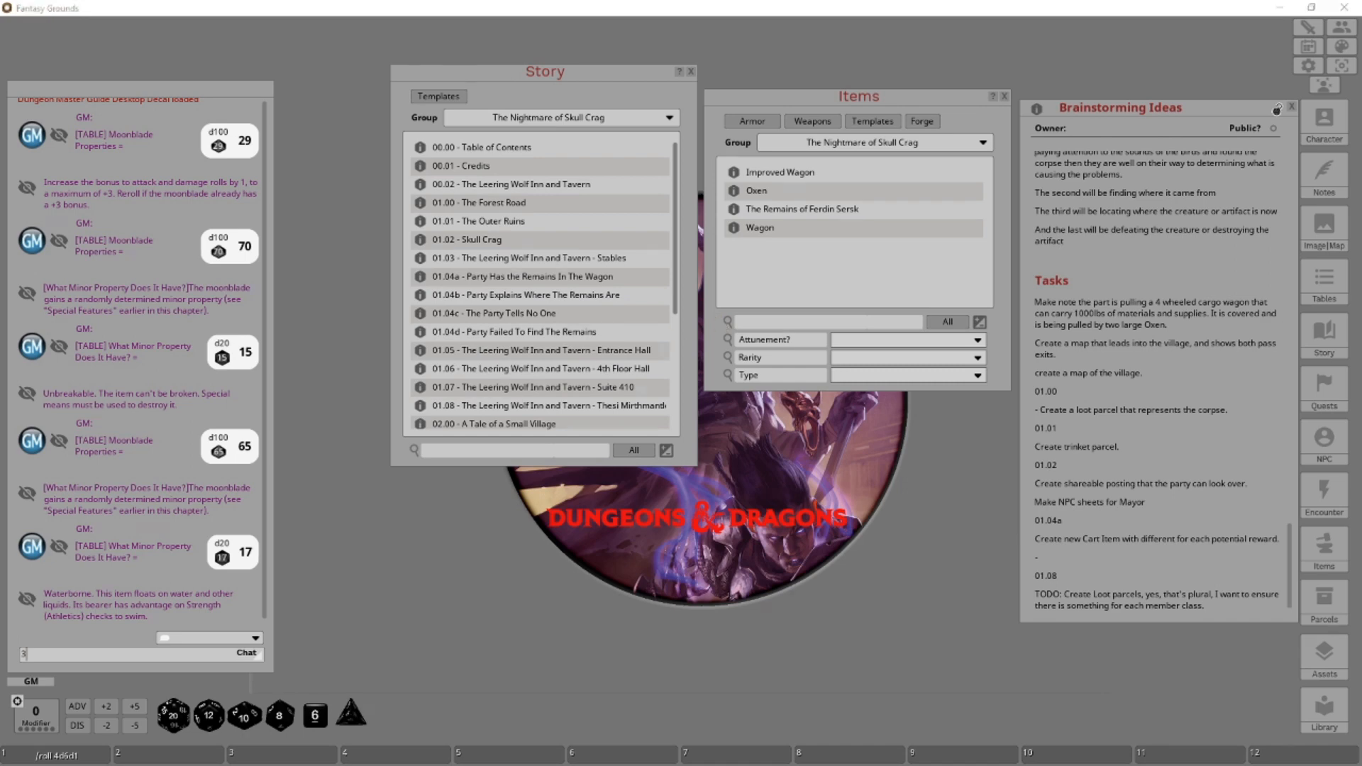
Open the Magic Item Forge and Item Templates, and remove Longsword Giant Slayer and Moonblade from the forge.
{"action": "left_click", "coordinate": [757, 193]}
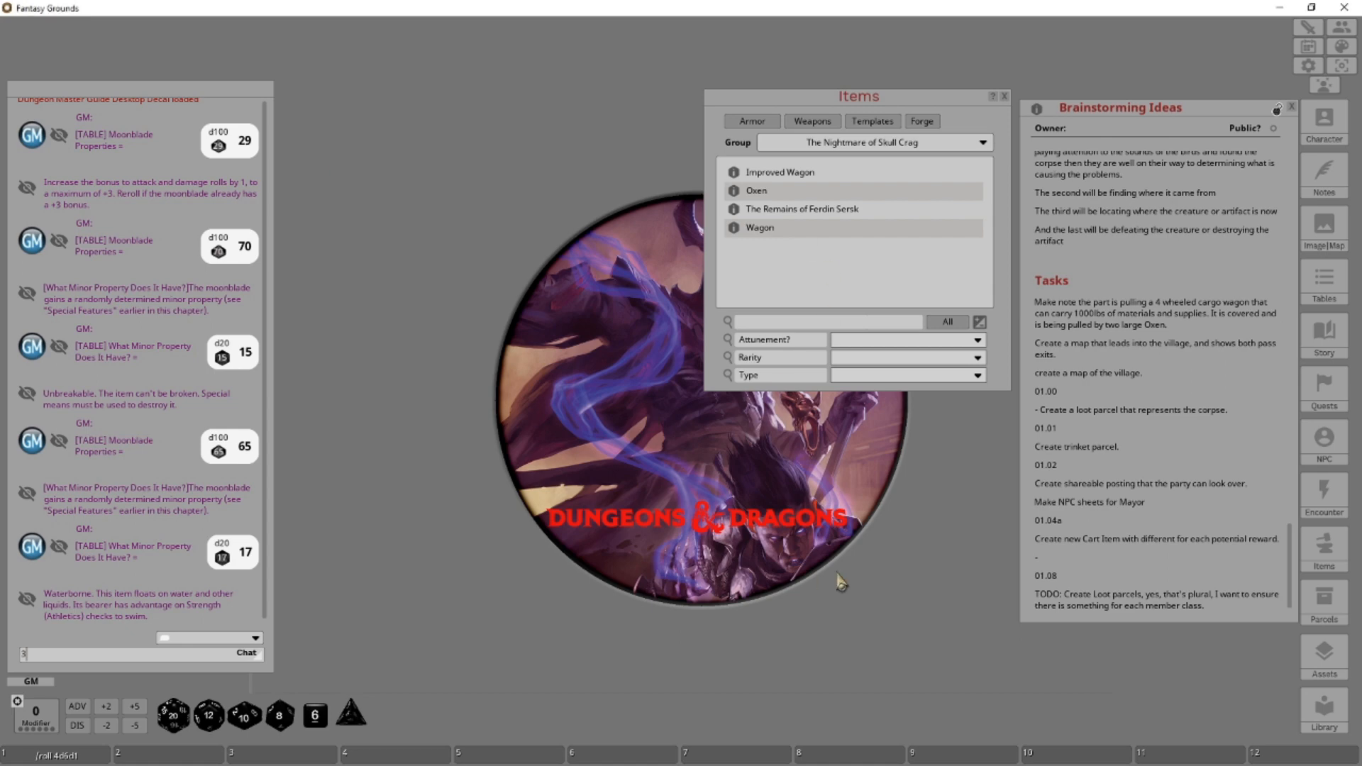
{"action": "left_click", "coordinate": [923, 122]}
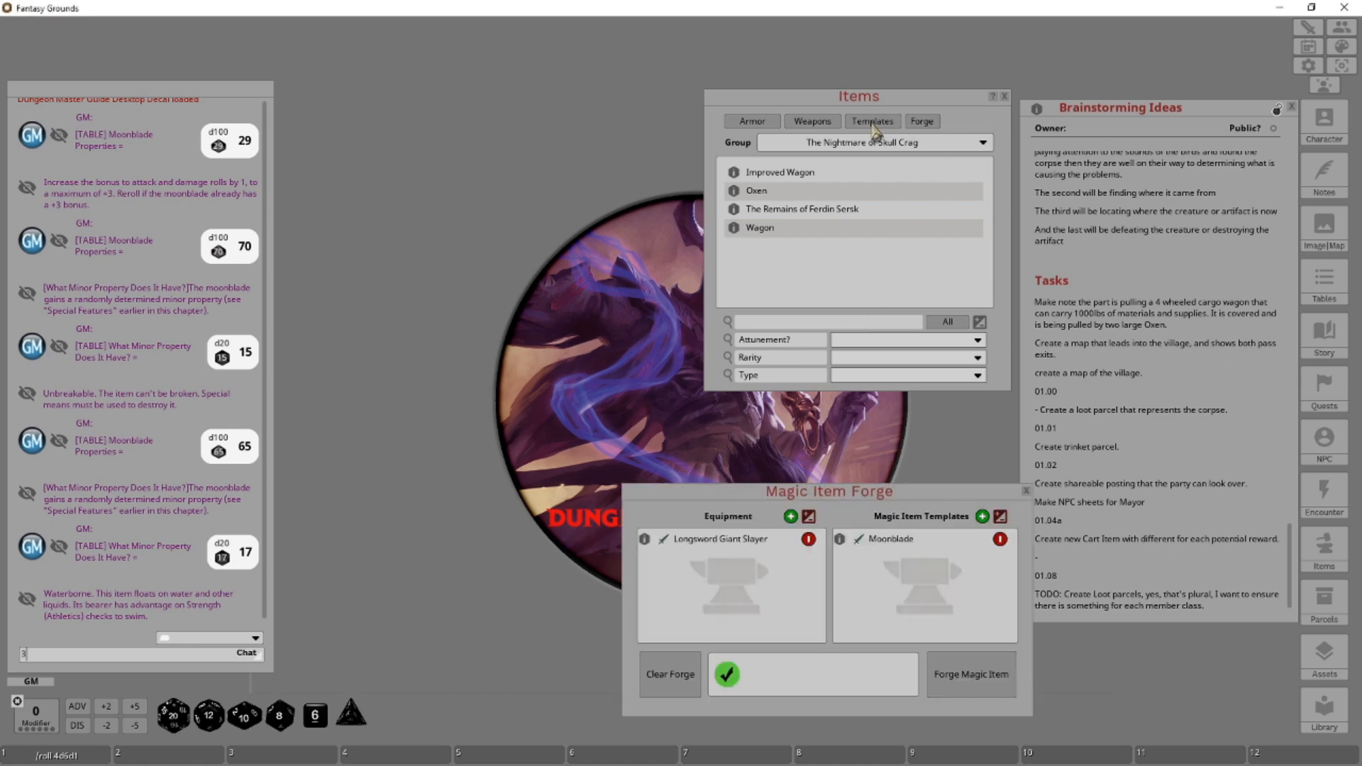
{"action": "left_click", "coordinate": [873, 122]}
{"action": "left_click", "coordinate": [809, 539]}
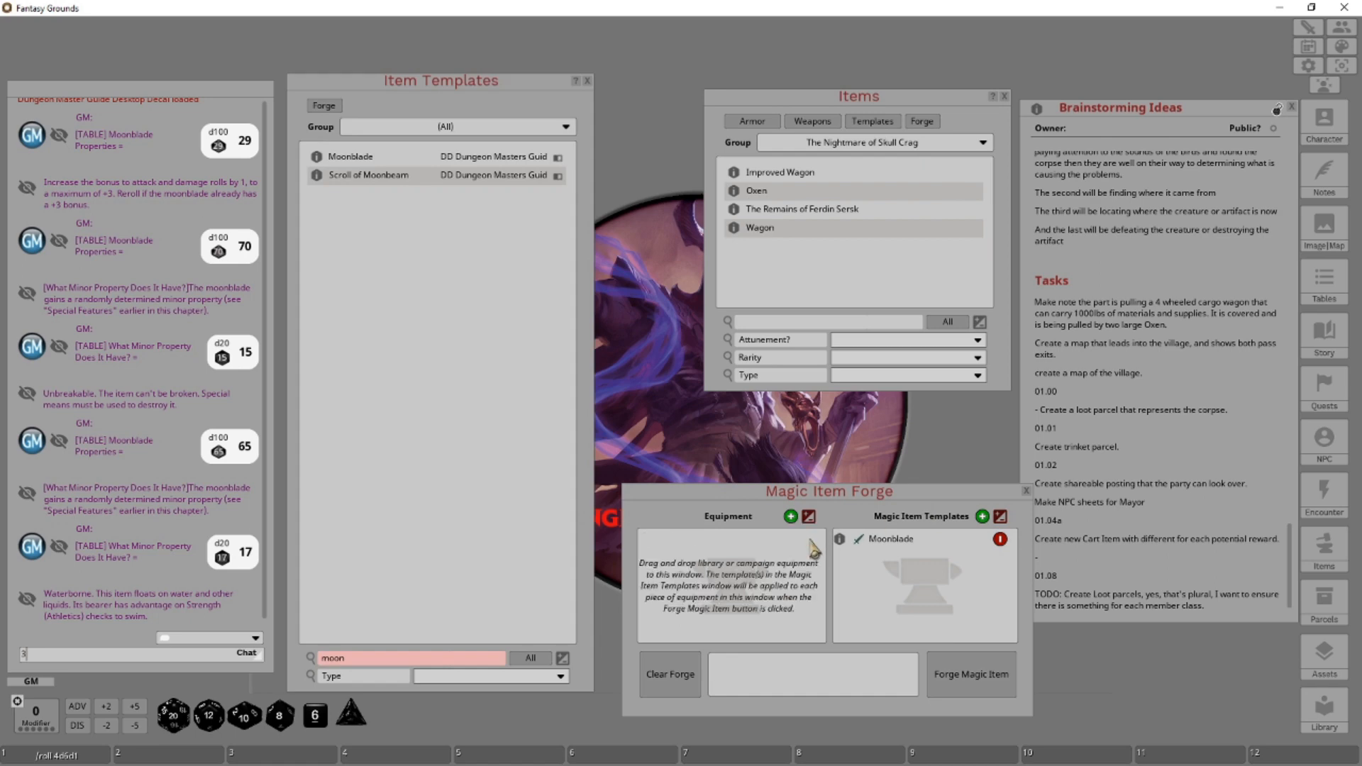
{"action": "left_click", "coordinate": [1000, 541]}
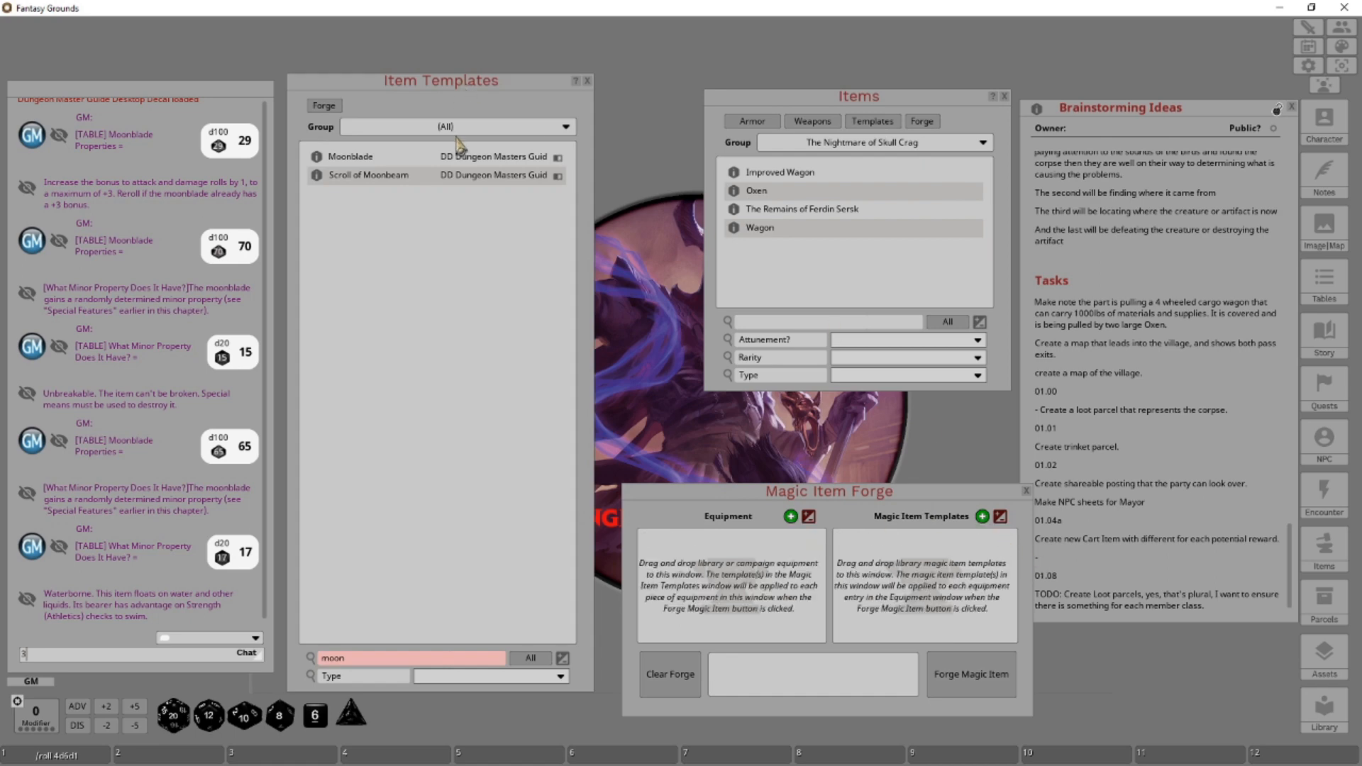
Search the item templates for "sun" instead of "moon".
{"action": "left_click", "coordinate": [369, 660]}
{"action": "key", "text": "BackSpace"}
{"action": "key", "text": "BackSpace"}
{"action": "key", "text": "BackSpace"}
{"action": "key", "text": "BackSpace"}
{"action": "type", "text": "sun"}
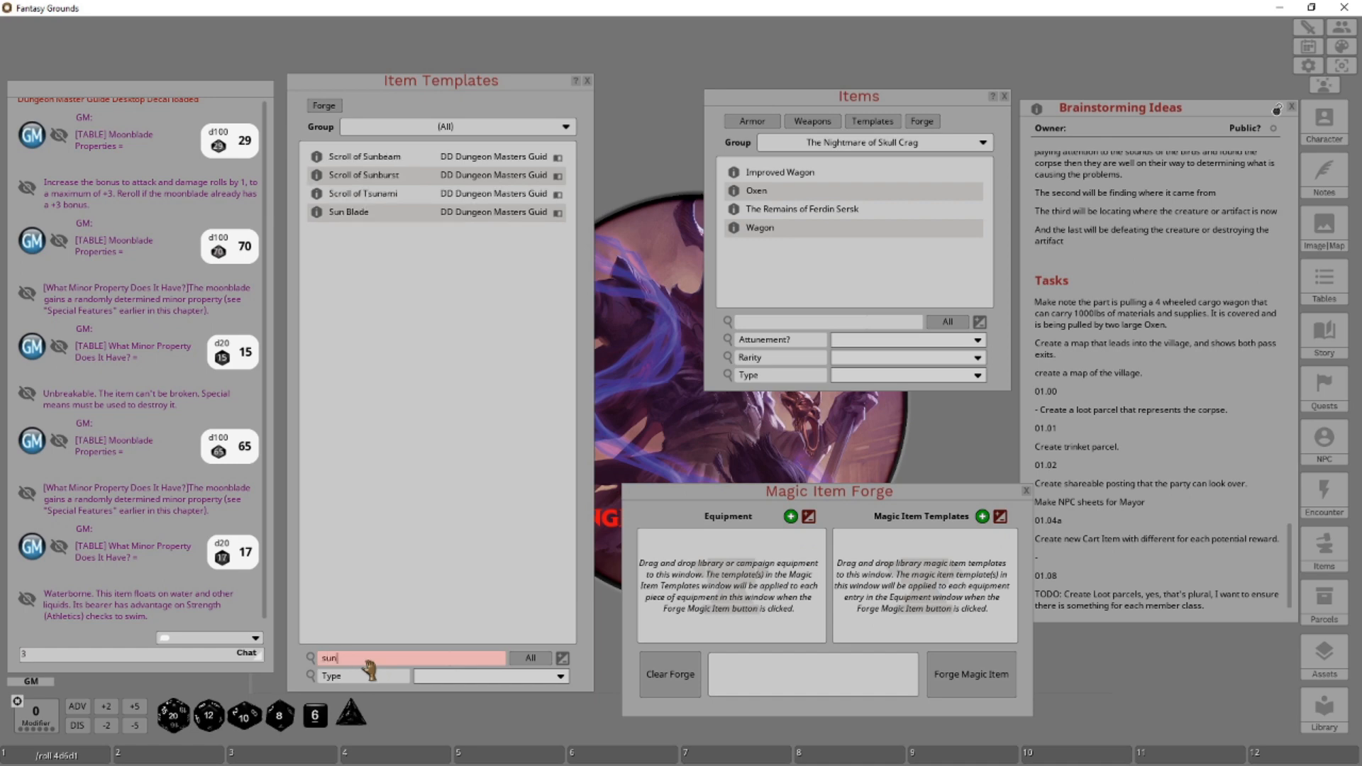
Review the Sun Blade template's description, close it and add Sun Blade to the forge's magic item templates.
{"action": "left_click", "coordinate": [354, 214]}
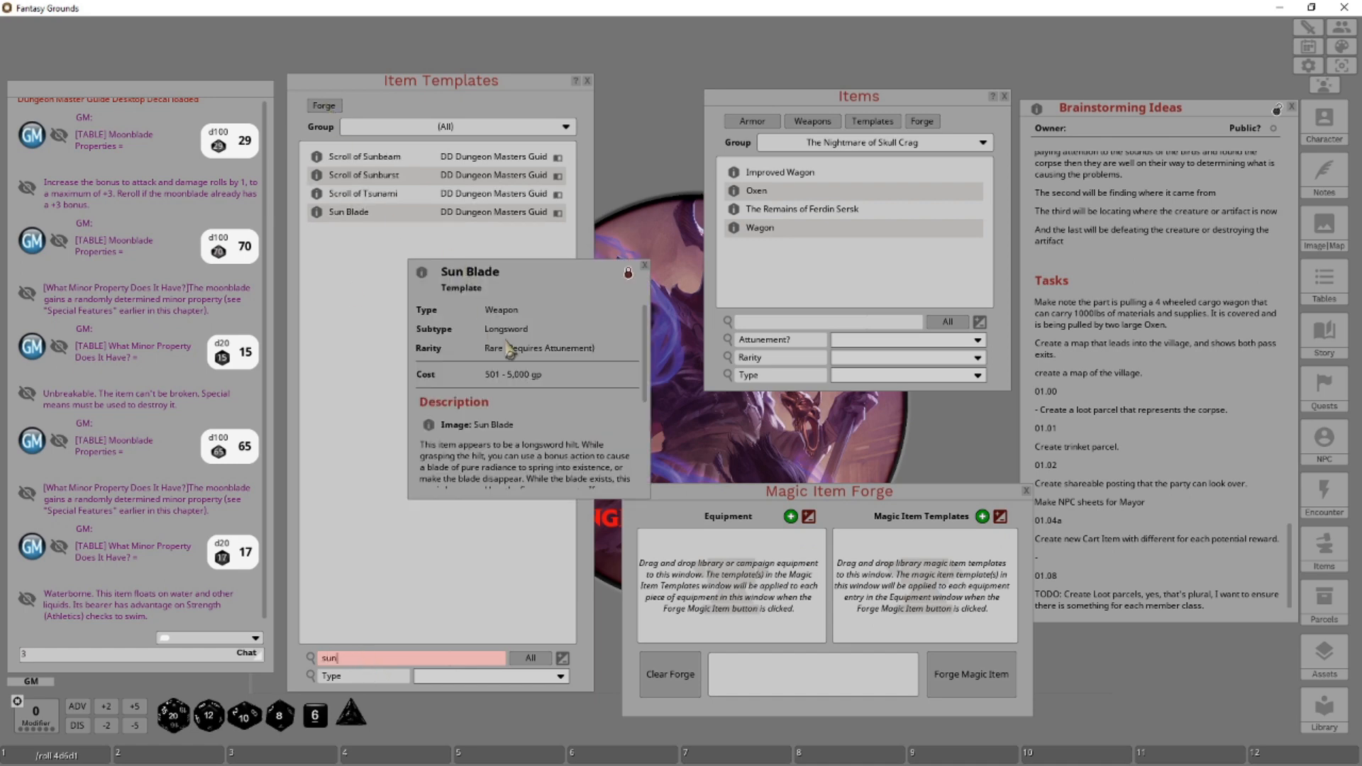
{"action": "scroll", "coordinate": [610, 456], "scroll_direction": "down", "scroll_amount": 5}
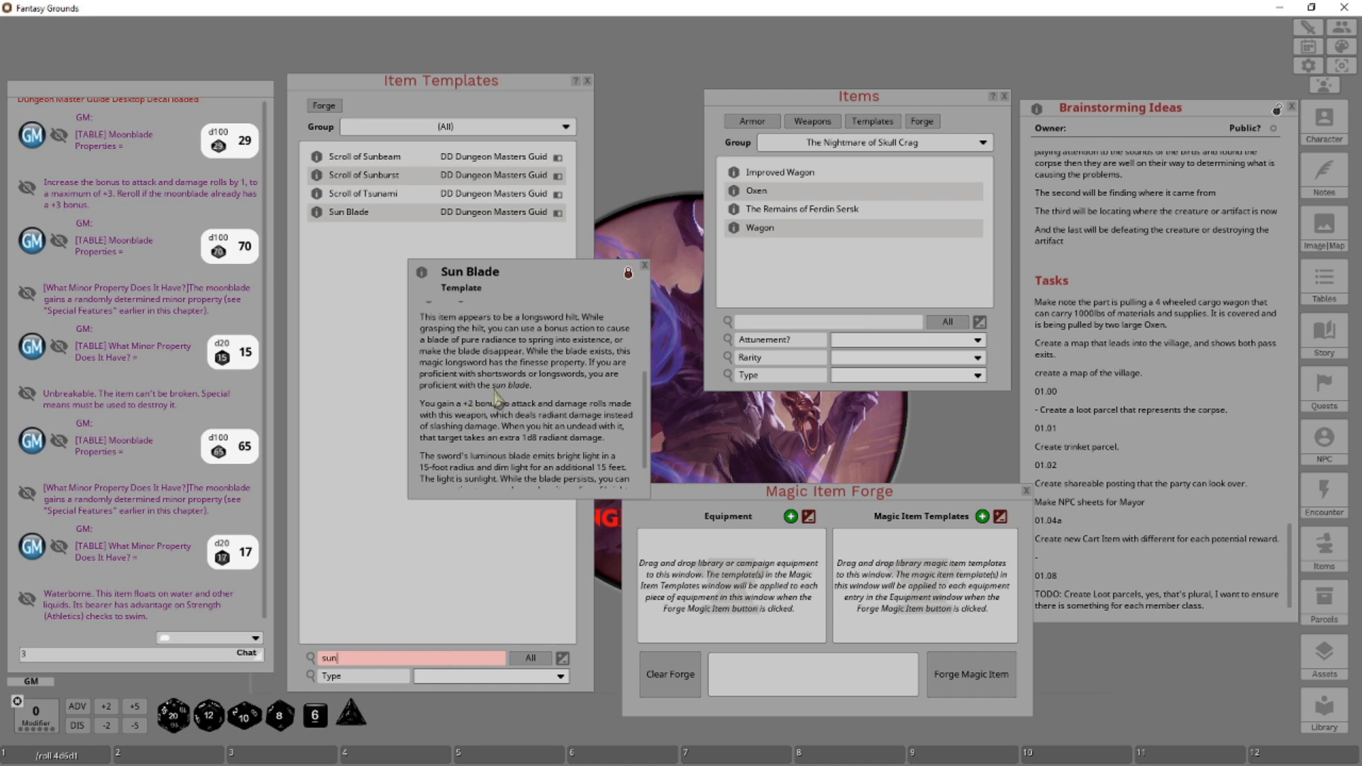
{"action": "left_click", "coordinate": [644, 268]}
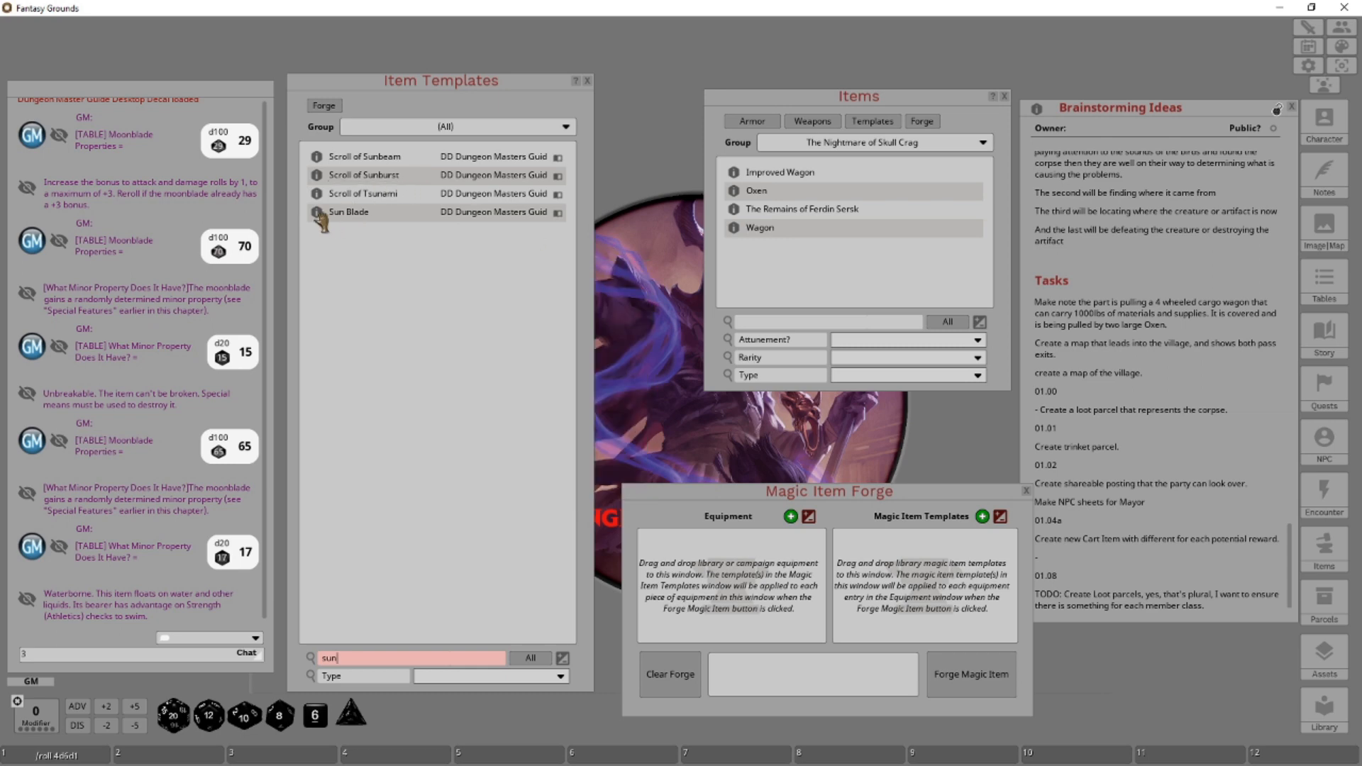
{"action": "left_click_drag", "start_coordinate": [325, 216], "coordinate": [879, 578]}
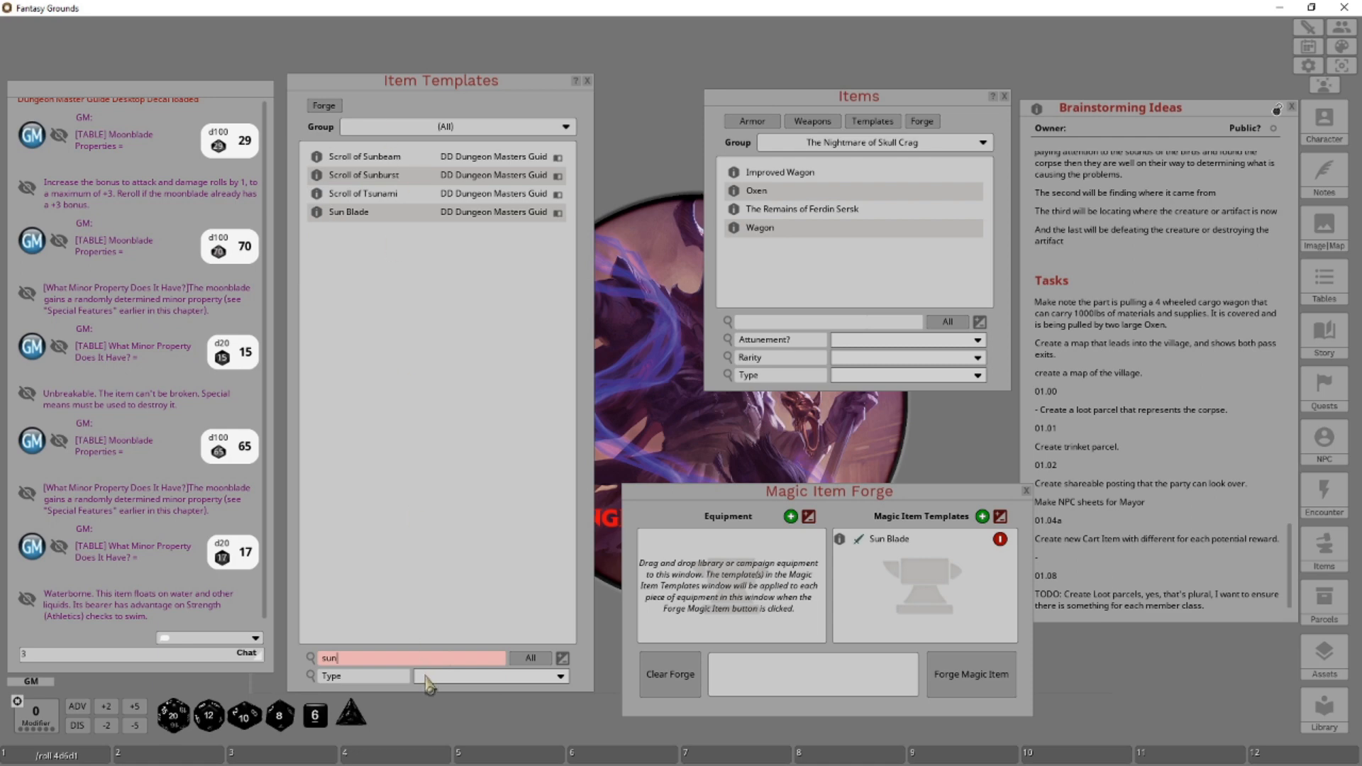
Clear the template search, then open the Weapons table and move it clear of the Magic Item Forge buttons.
{"action": "key", "text": "BackSpace"}
{"action": "key", "text": "BackSpace"}
{"action": "key", "text": "BackSpace"}
{"action": "type", "text": "sc"}
{"action": "key", "text": "BackSpace"}
{"action": "key", "text": "BackSpace"}
{"action": "key", "text": "BackSpace"}
{"action": "left_click", "coordinate": [816, 124]}
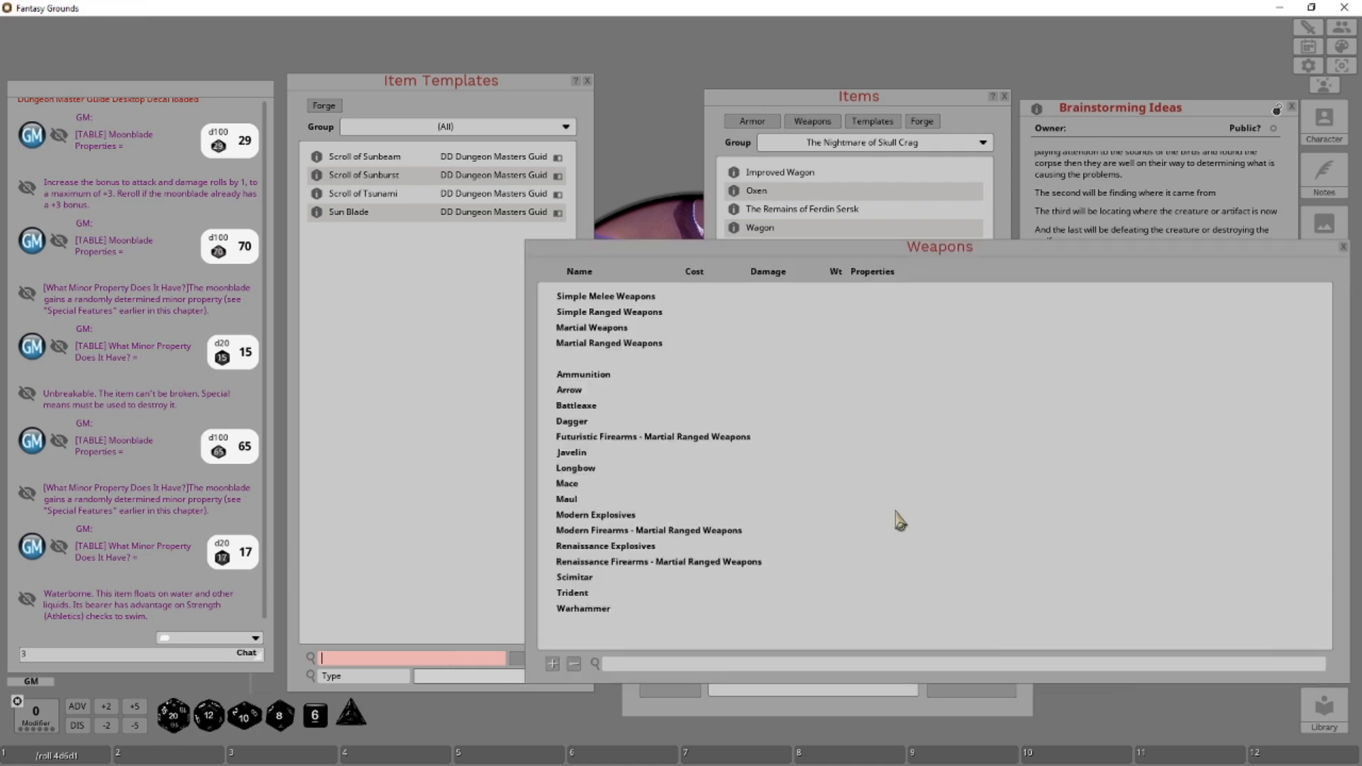
{"action": "left_click_drag", "start_coordinate": [866, 255], "coordinate": [590, 169]}
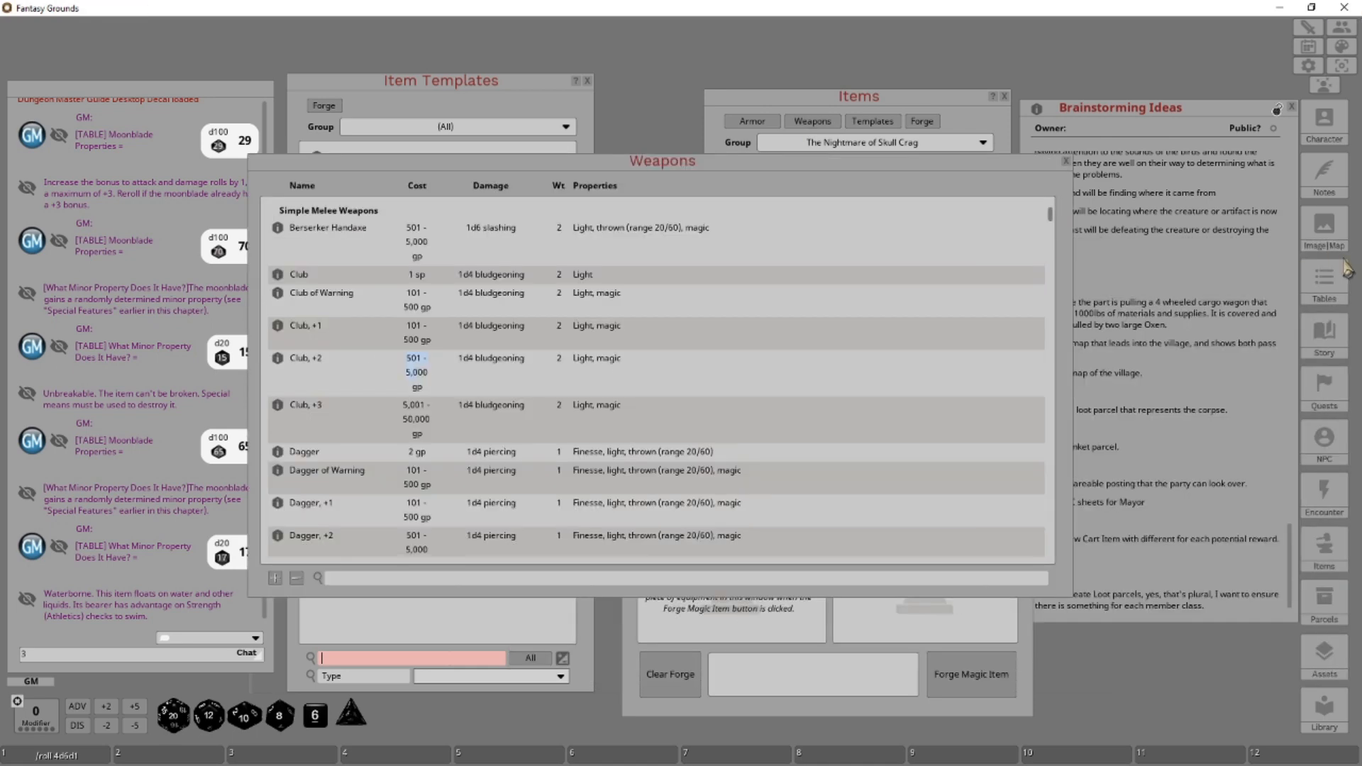
Add Padded Armor of Thunder Resistance from the Armor table to the forge's equipment and try to forge it with Sun Blade.
{"action": "left_click", "coordinate": [853, 98]}
{"action": "left_click", "coordinate": [792, 706]}
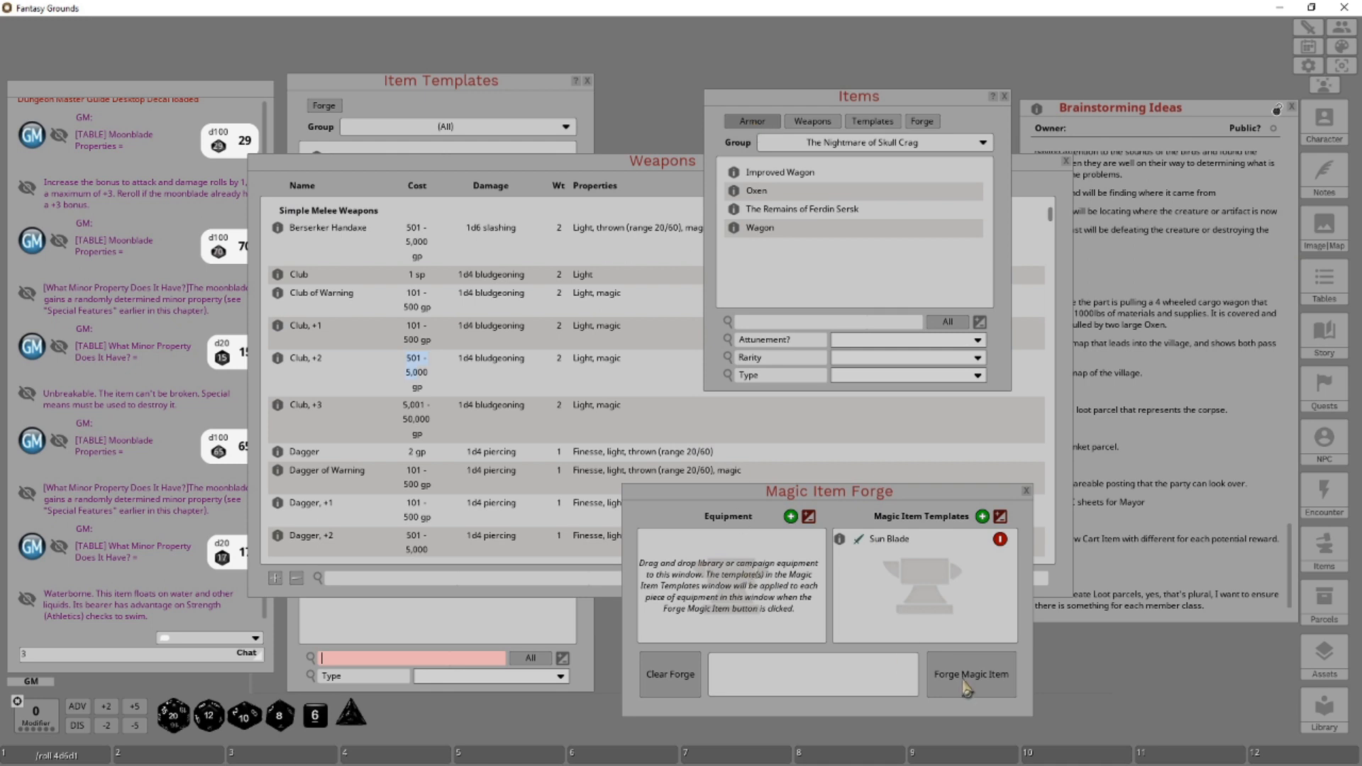
{"action": "left_click", "coordinate": [982, 670]}
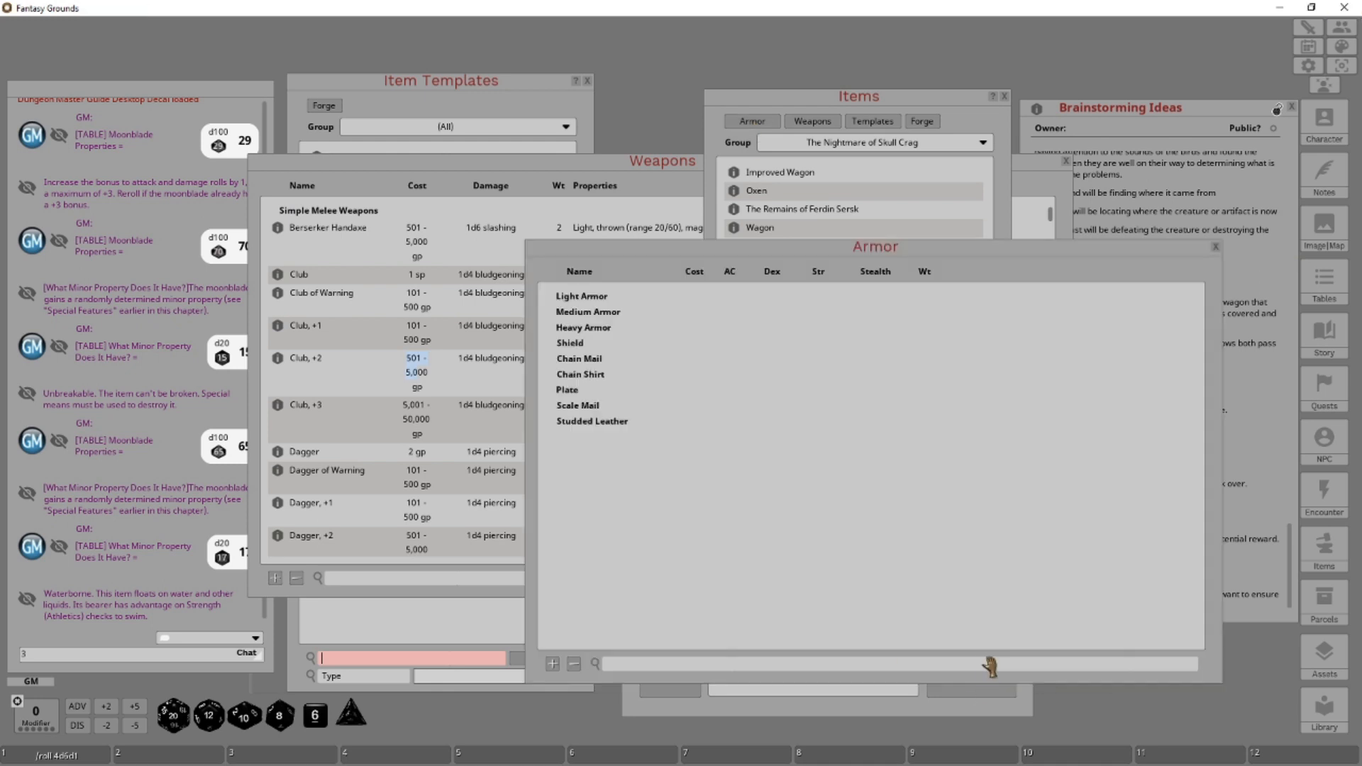
{"action": "left_click_drag", "start_coordinate": [706, 254], "coordinate": [279, 61]}
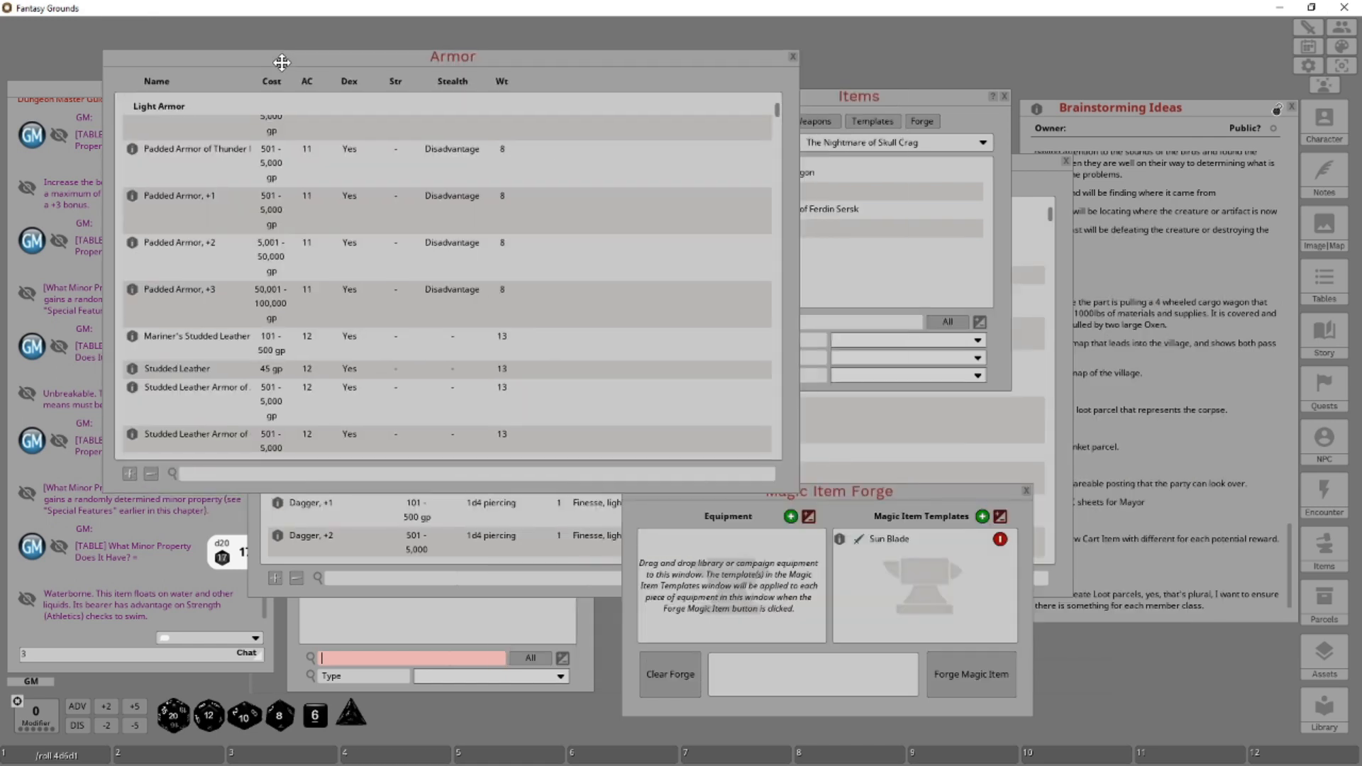
{"action": "left_click_drag", "start_coordinate": [134, 152], "coordinate": [720, 602]}
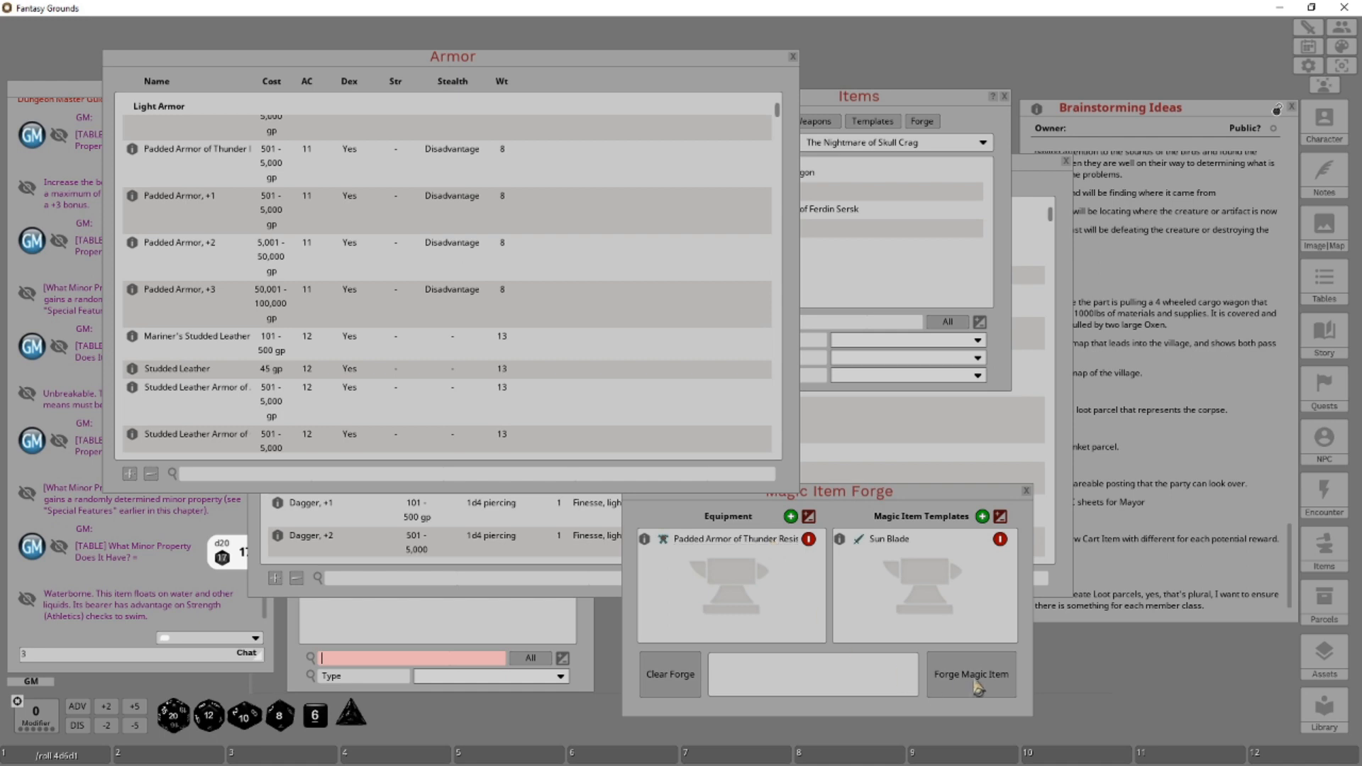
{"action": "left_click", "coordinate": [950, 680]}
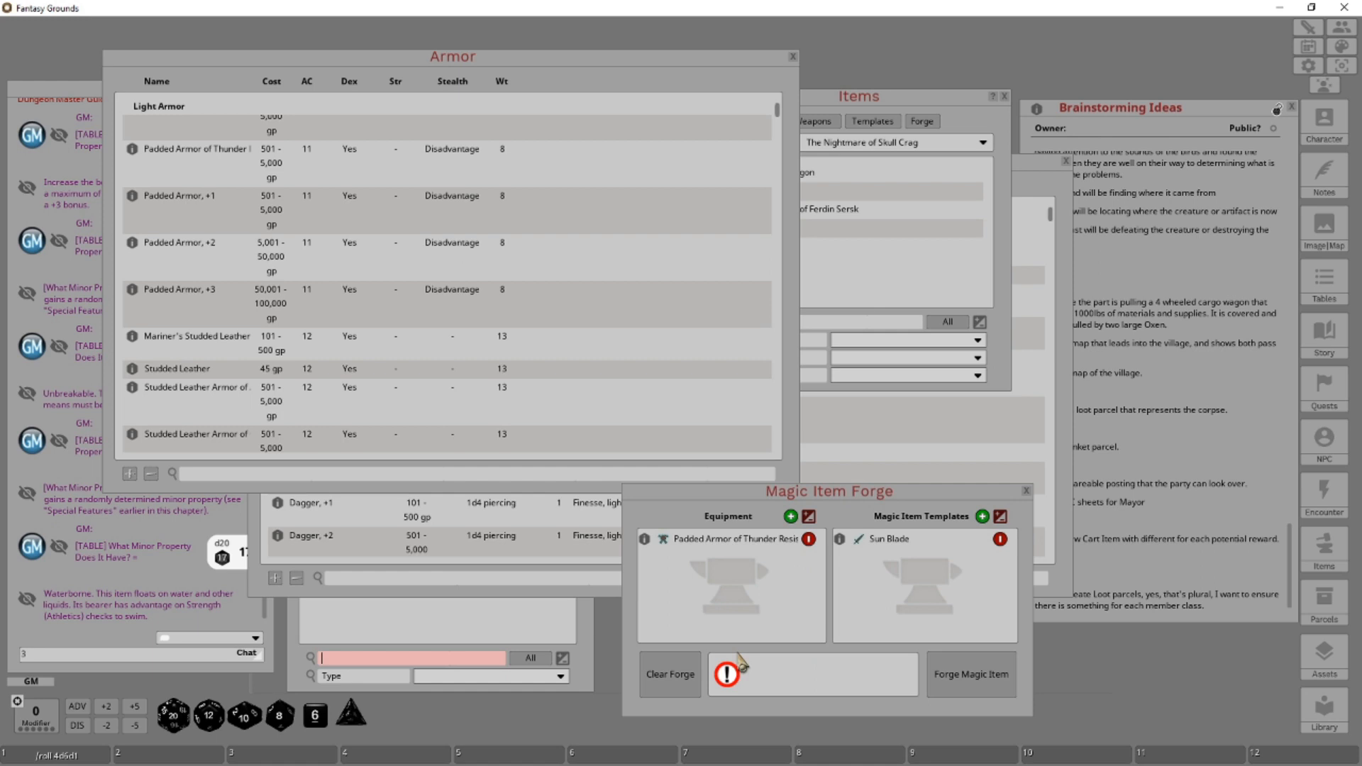
Remove the Padded Armor of Thunder Resistance from the forge's equipment and close the Armor table.
{"action": "left_click", "coordinate": [808, 539]}
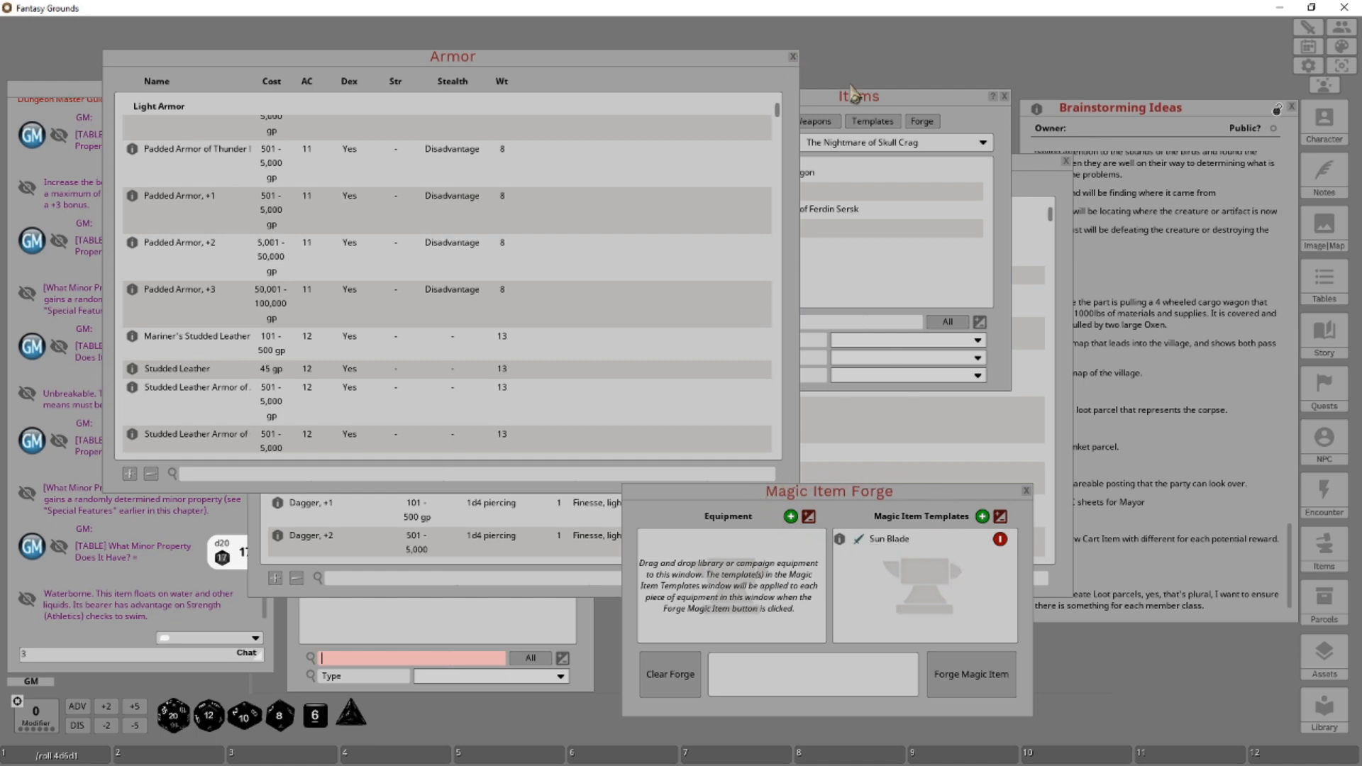
{"action": "left_click", "coordinate": [795, 56]}
{"action": "left_click", "coordinate": [794, 56]}
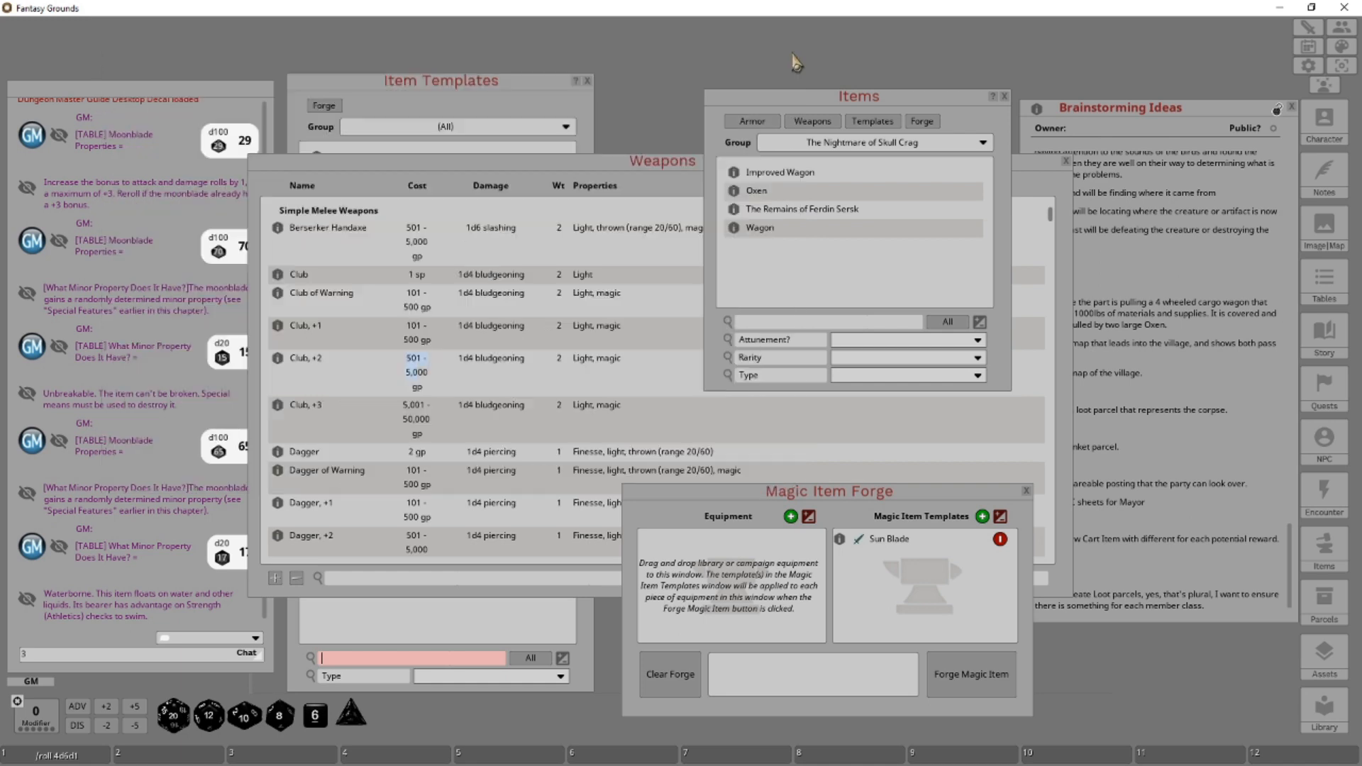
Collapse the Weapons table's categories, expand Martial Weapons and look through its entries for a greatsword.
{"action": "left_click", "coordinate": [614, 163]}
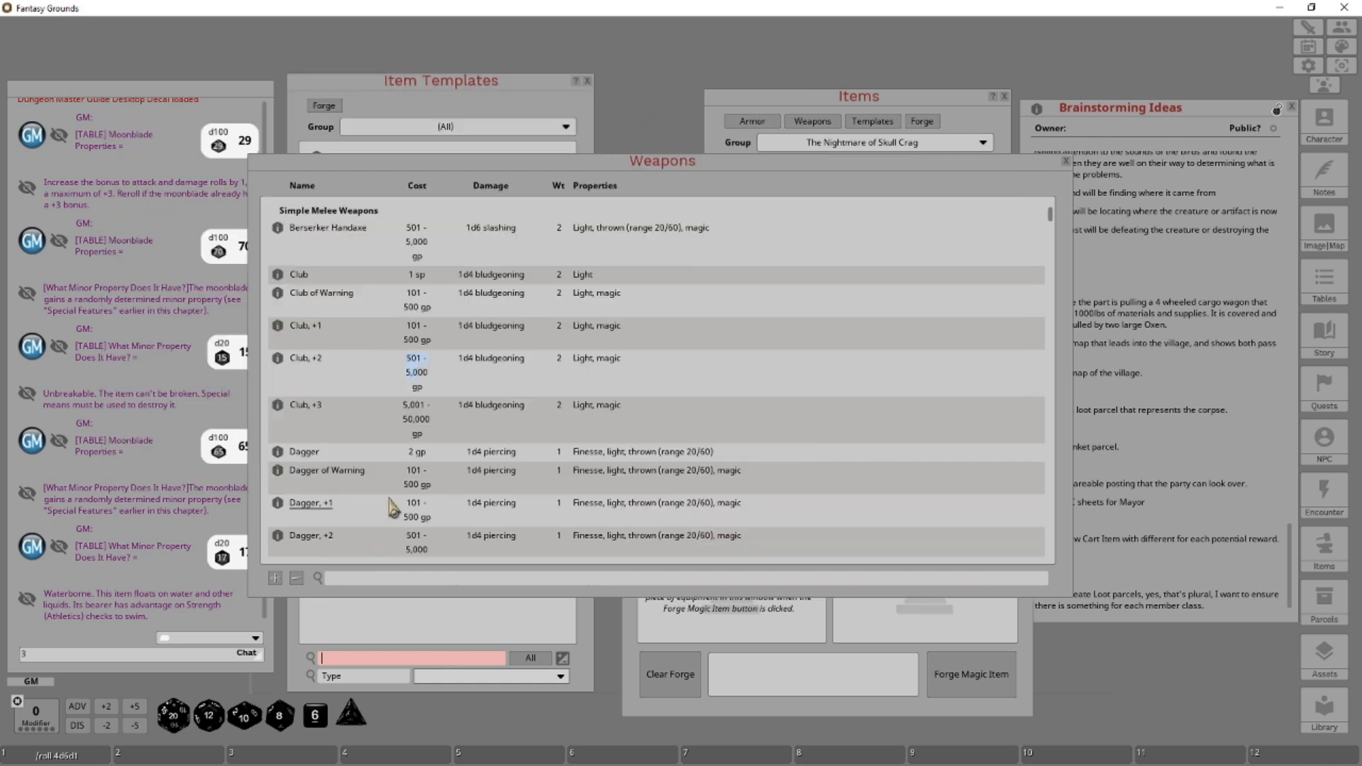
{"action": "left_click", "coordinate": [297, 578]}
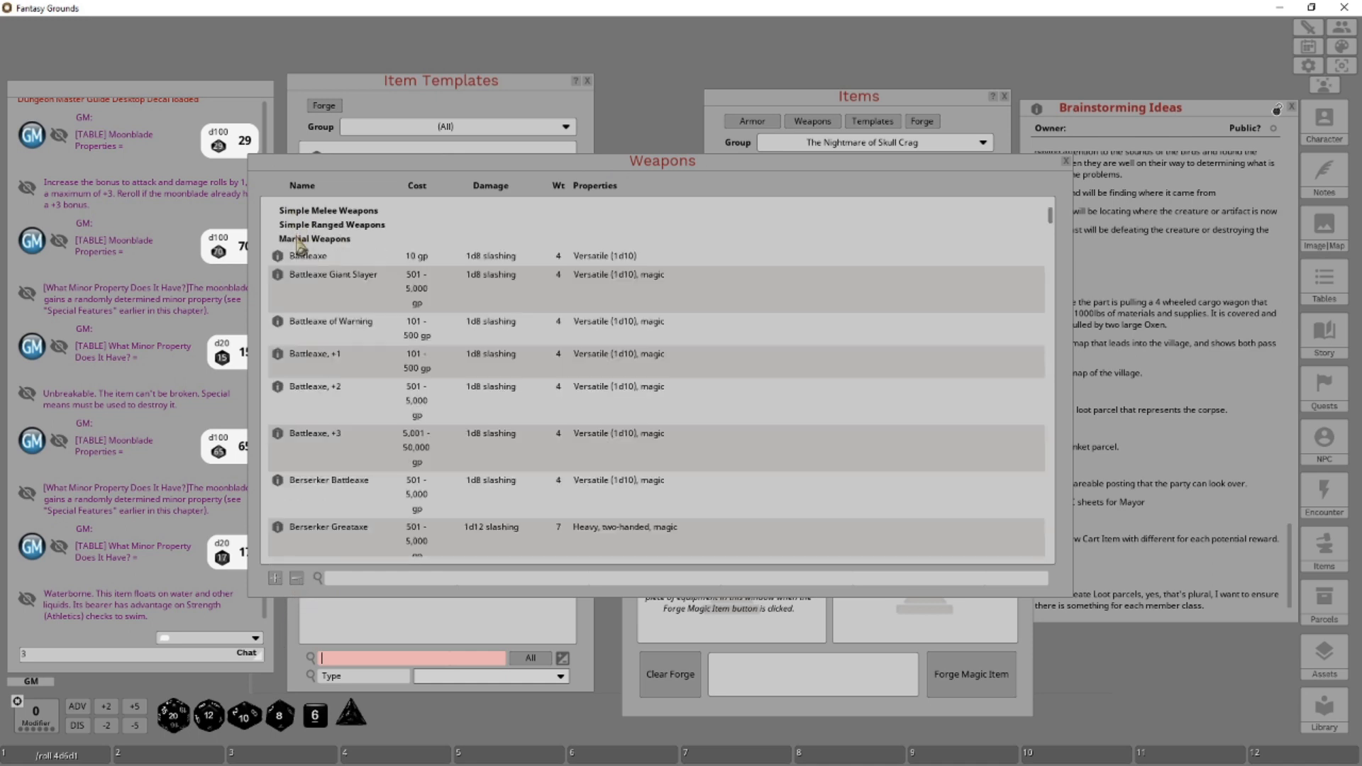
{"action": "left_click", "coordinate": [301, 239]}
{"action": "scroll", "coordinate": [360, 391], "scroll_direction": "down", "scroll_amount": 5}
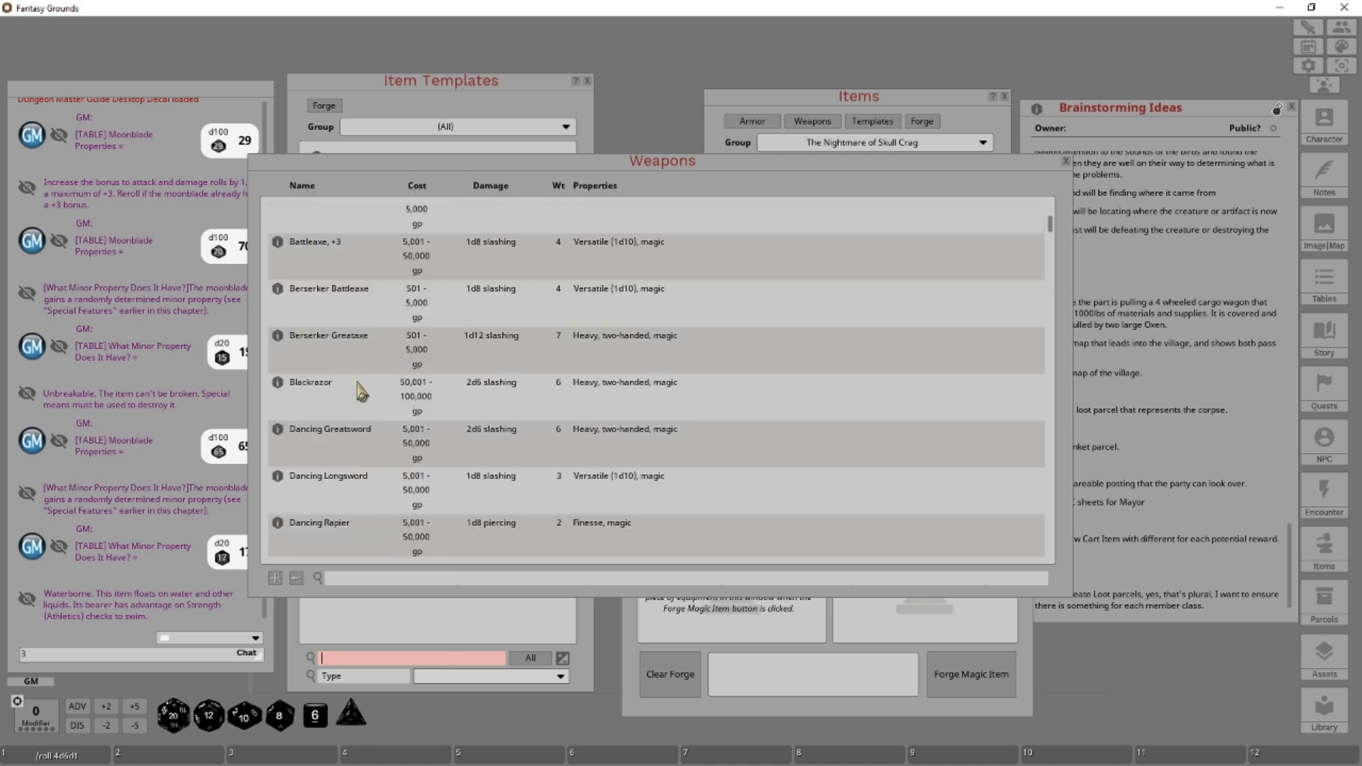
{"action": "scroll", "coordinate": [360, 390], "scroll_direction": "down", "scroll_amount": 5}
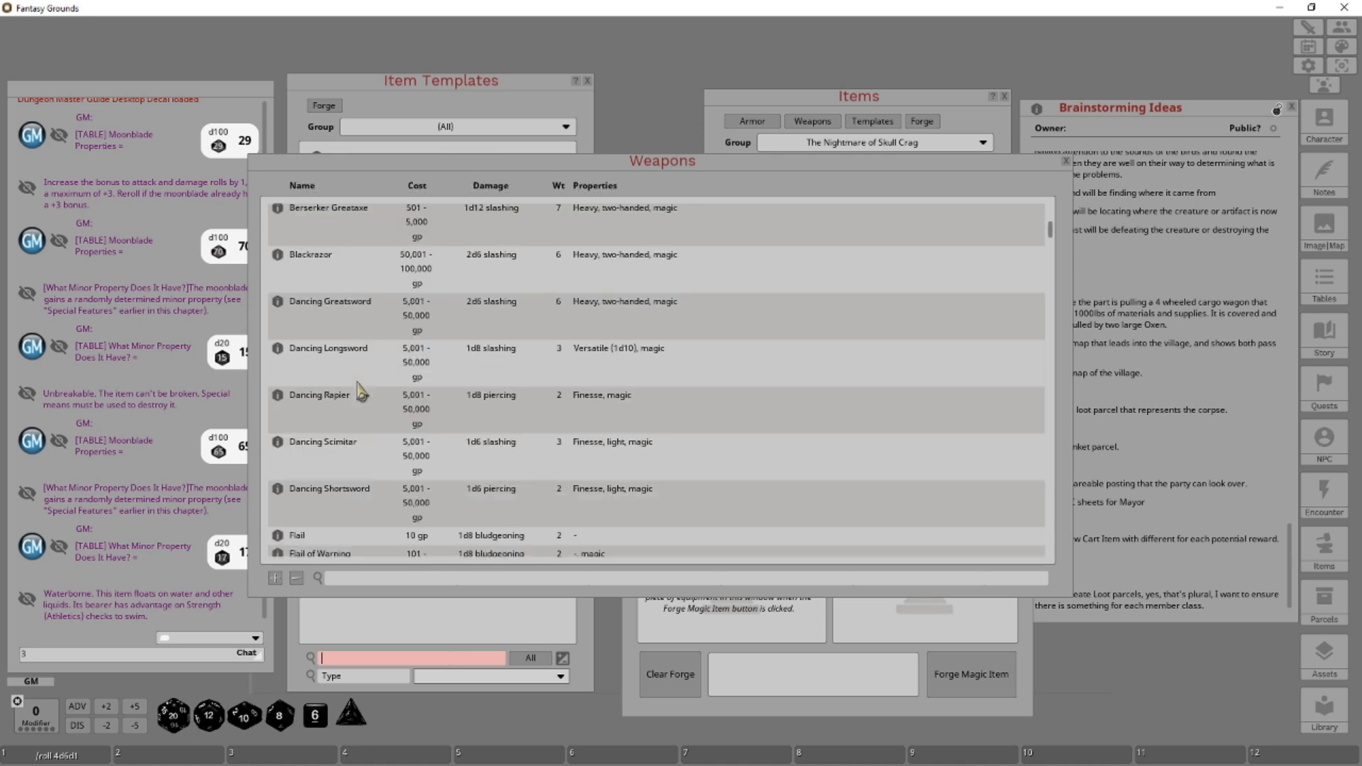
{"action": "scroll", "coordinate": [360, 390], "scroll_direction": "down", "scroll_amount": 8}
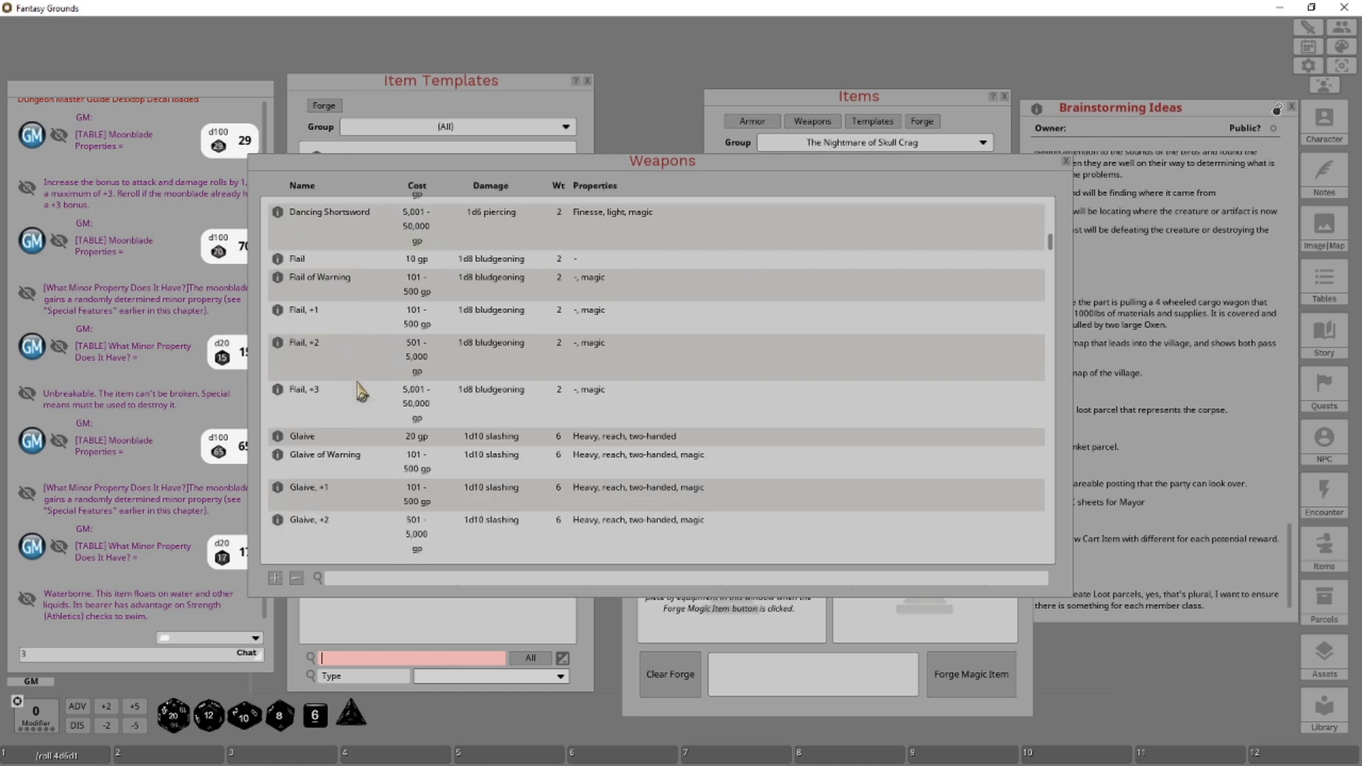
{"action": "scroll", "coordinate": [361, 390], "scroll_direction": "down", "scroll_amount": 9}
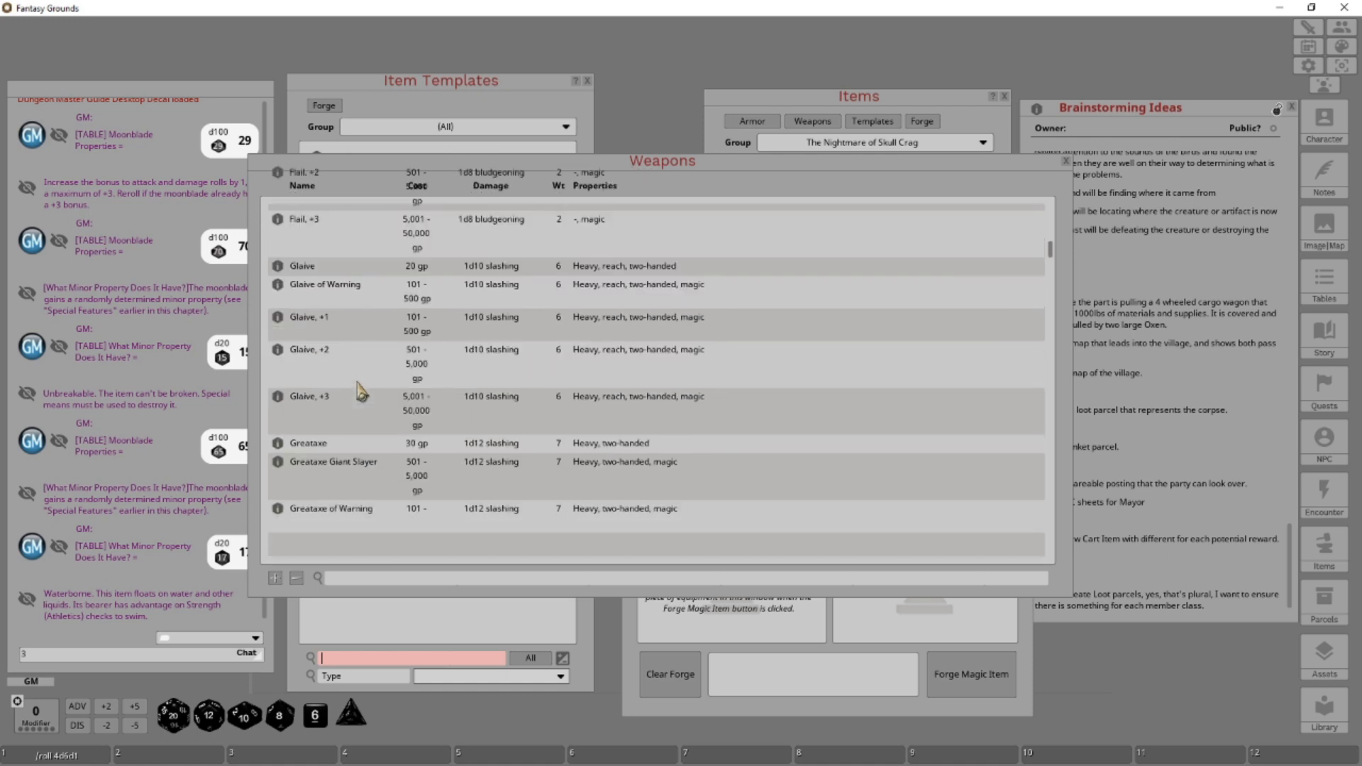
{"action": "scroll", "coordinate": [360, 390], "scroll_direction": "down", "scroll_amount": 1}
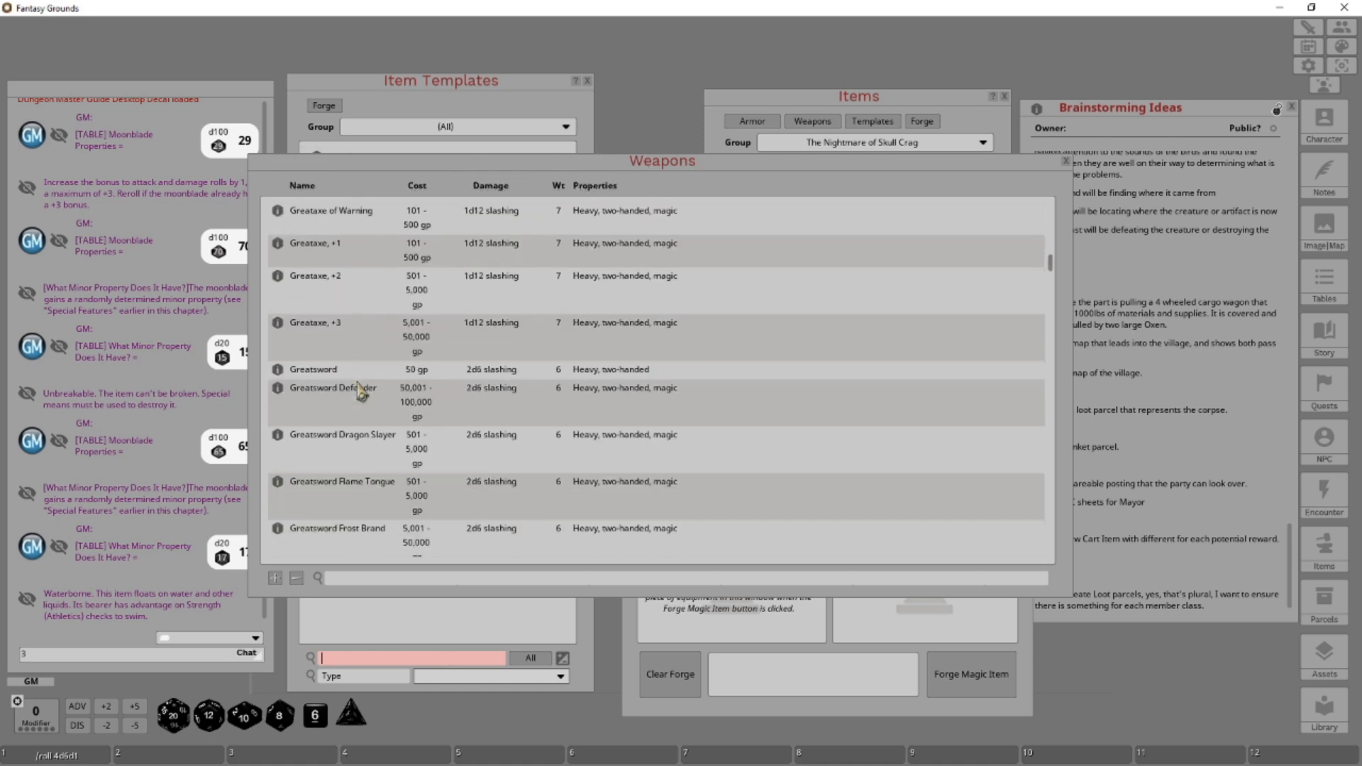
{"action": "scroll", "coordinate": [360, 390], "scroll_direction": "down", "scroll_amount": 7}
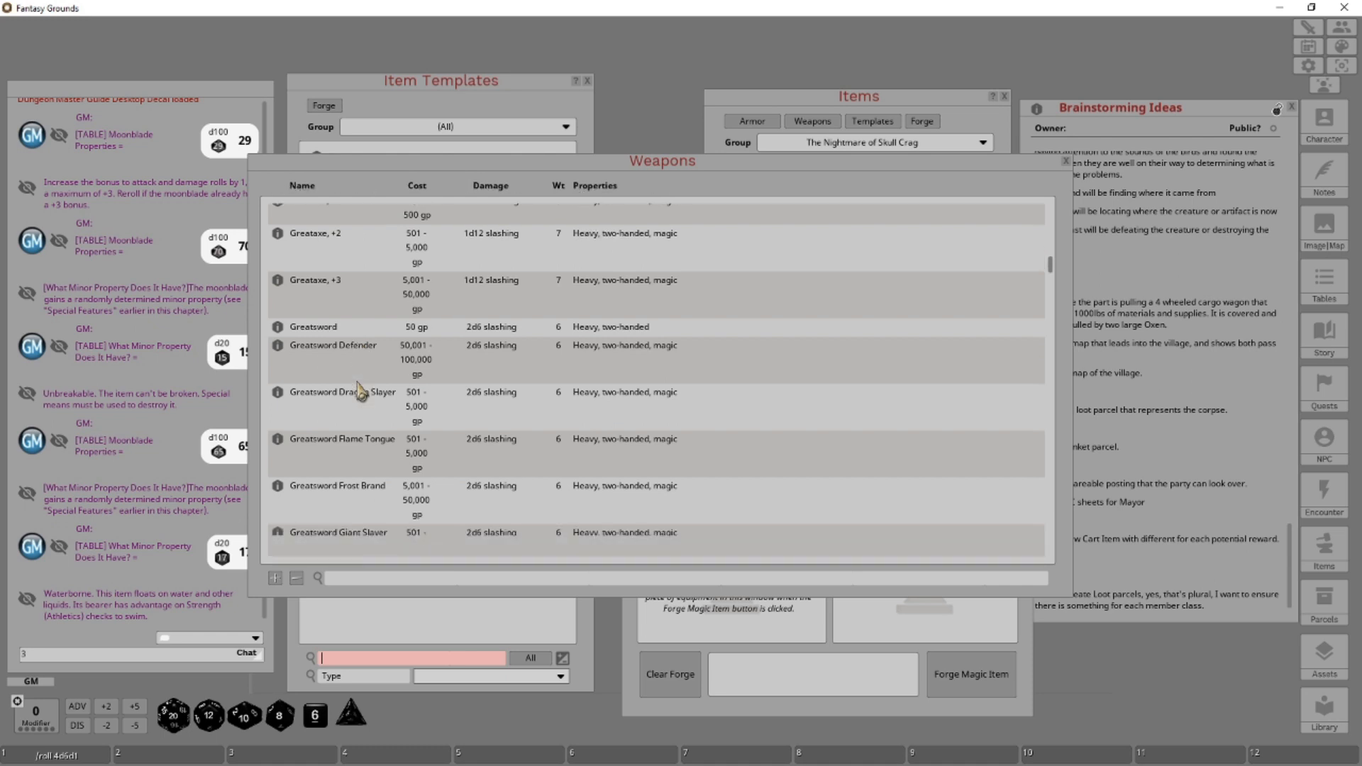
{"action": "scroll", "coordinate": [361, 390], "scroll_direction": "down", "scroll_amount": 8}
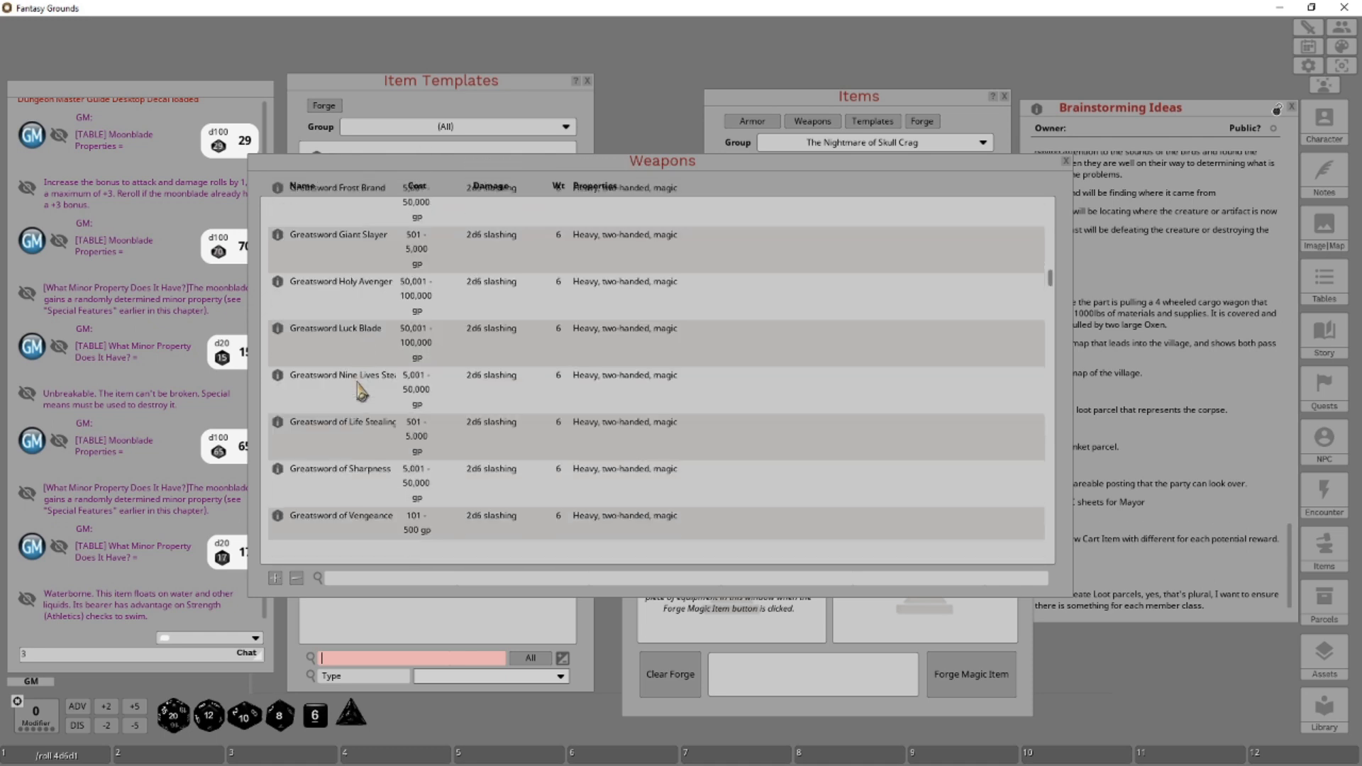
{"action": "scroll", "coordinate": [361, 390], "scroll_direction": "down", "scroll_amount": 1}
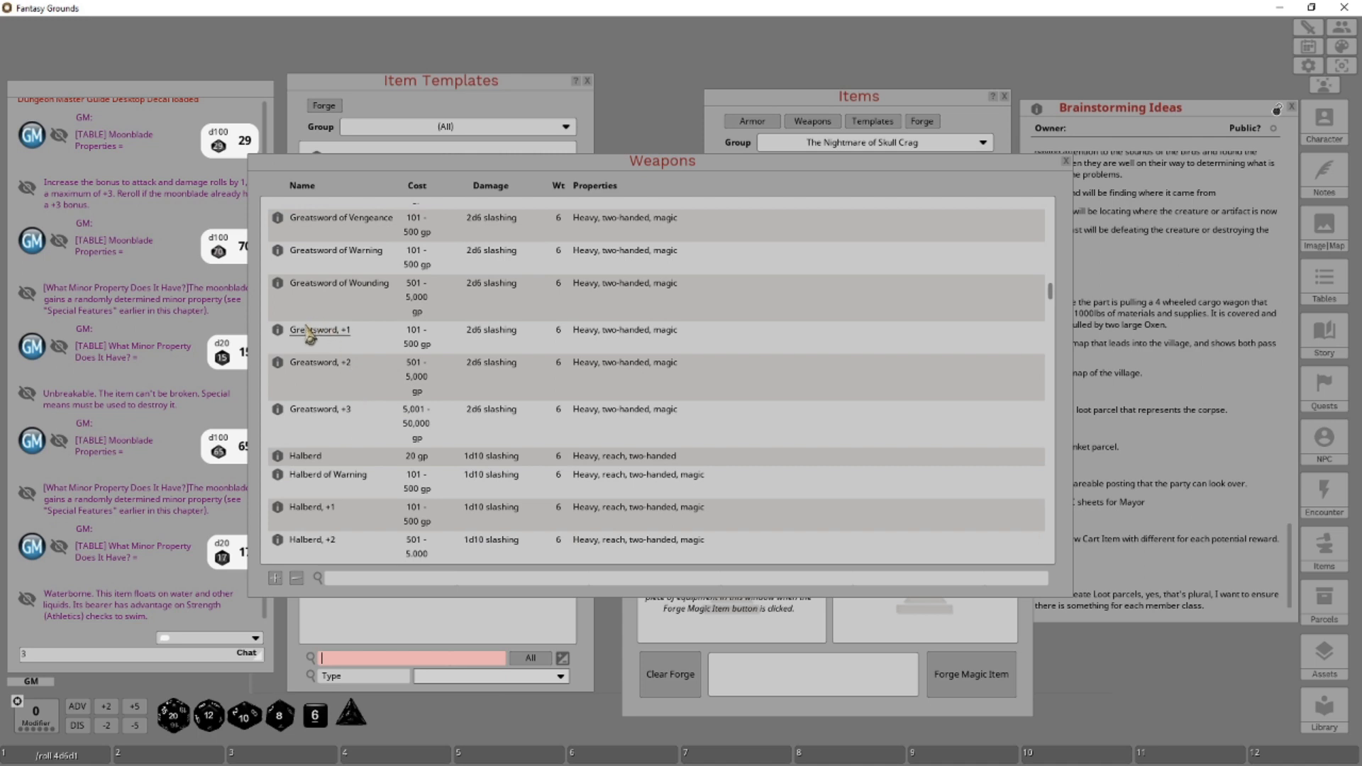
{"action": "scroll", "coordinate": [358, 433], "scroll_direction": "up", "scroll_amount": 3}
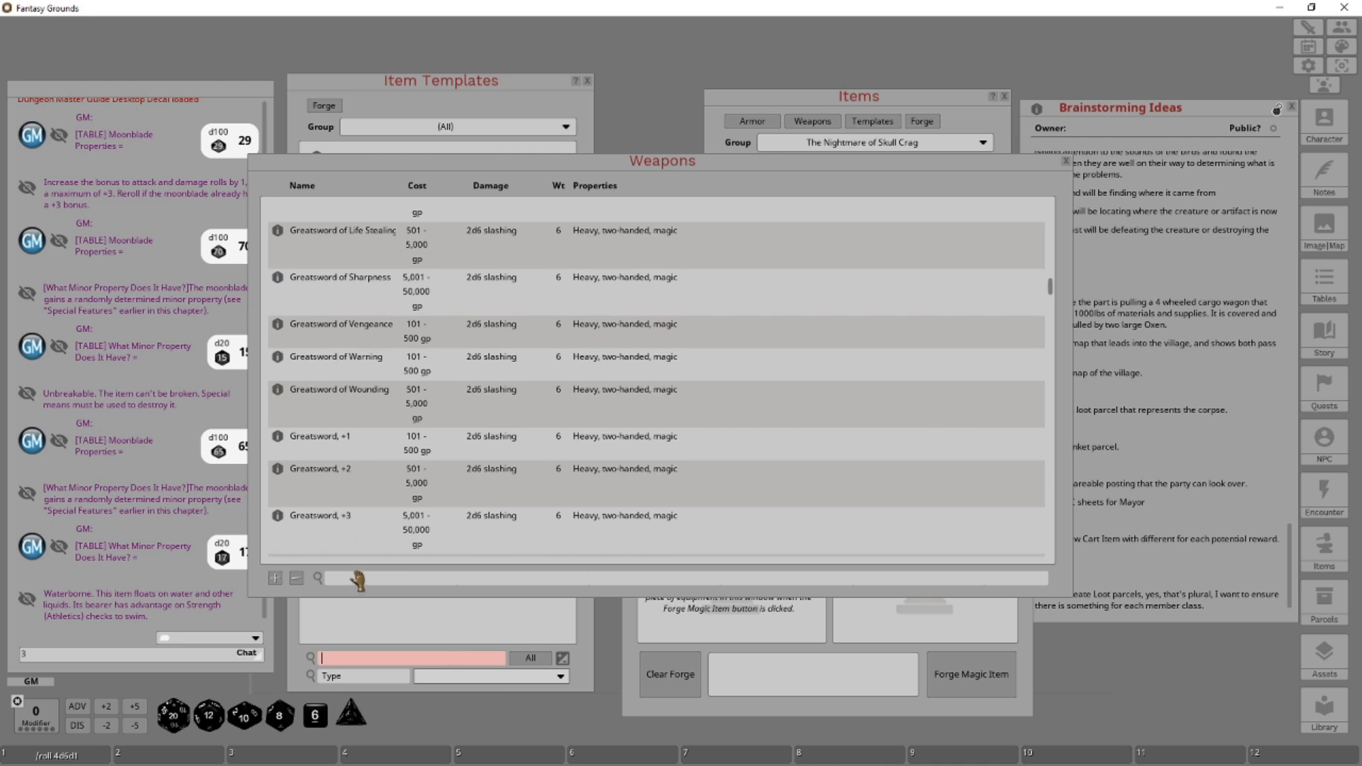
Filter the Weapons table by "great" and open the plain Greatsword record.
{"action": "left_click", "coordinate": [358, 581]}
{"action": "type", "text": "great"}
{"action": "scroll", "coordinate": [378, 379], "scroll_direction": "up", "scroll_amount": 5}
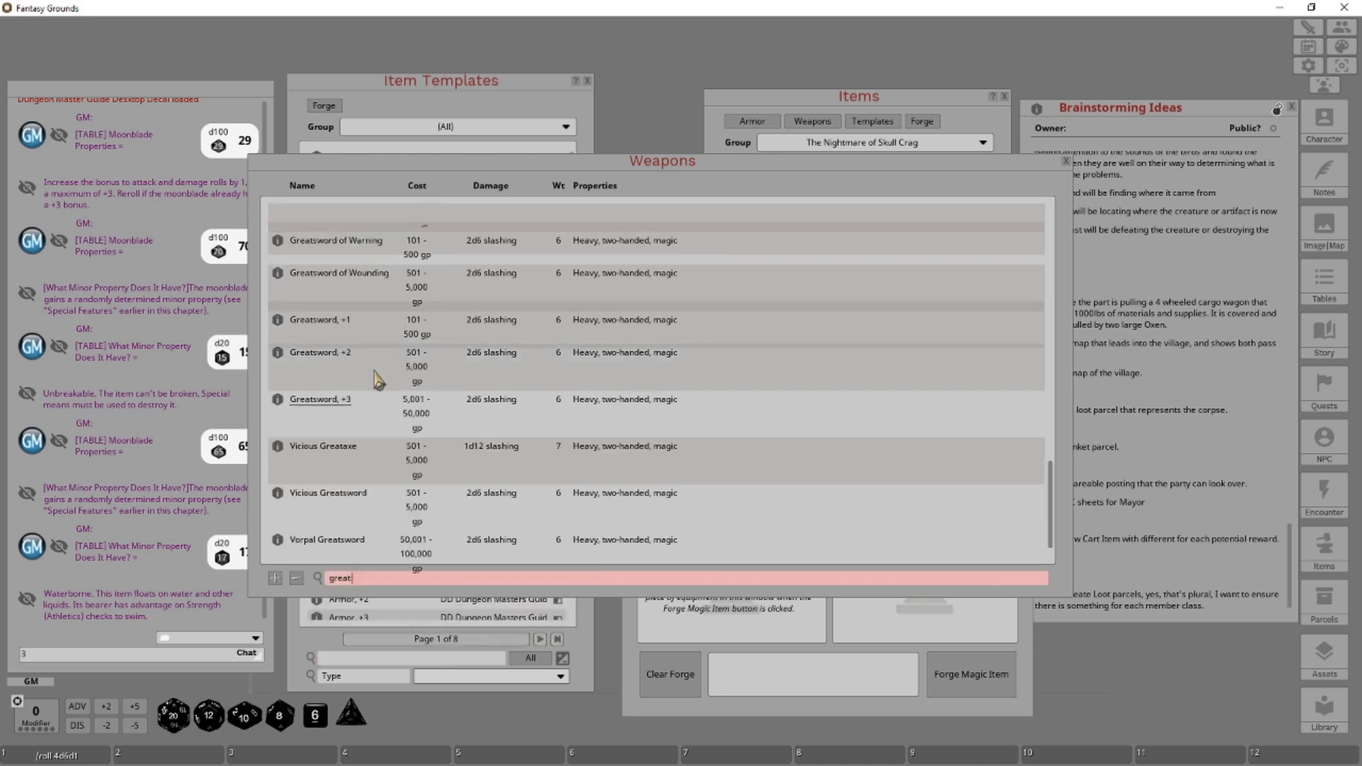
{"action": "scroll", "coordinate": [378, 379], "scroll_direction": "up", "scroll_amount": 5}
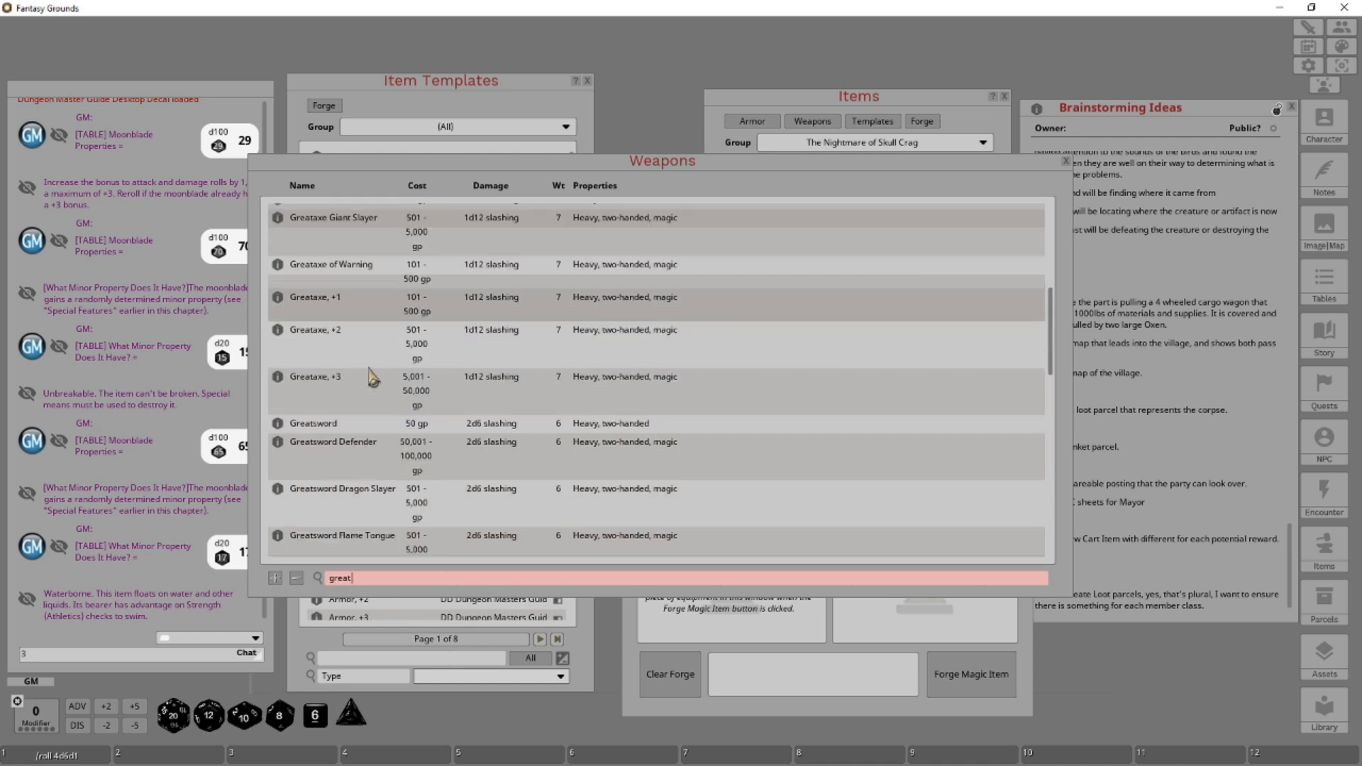
{"action": "left_click", "coordinate": [333, 426]}
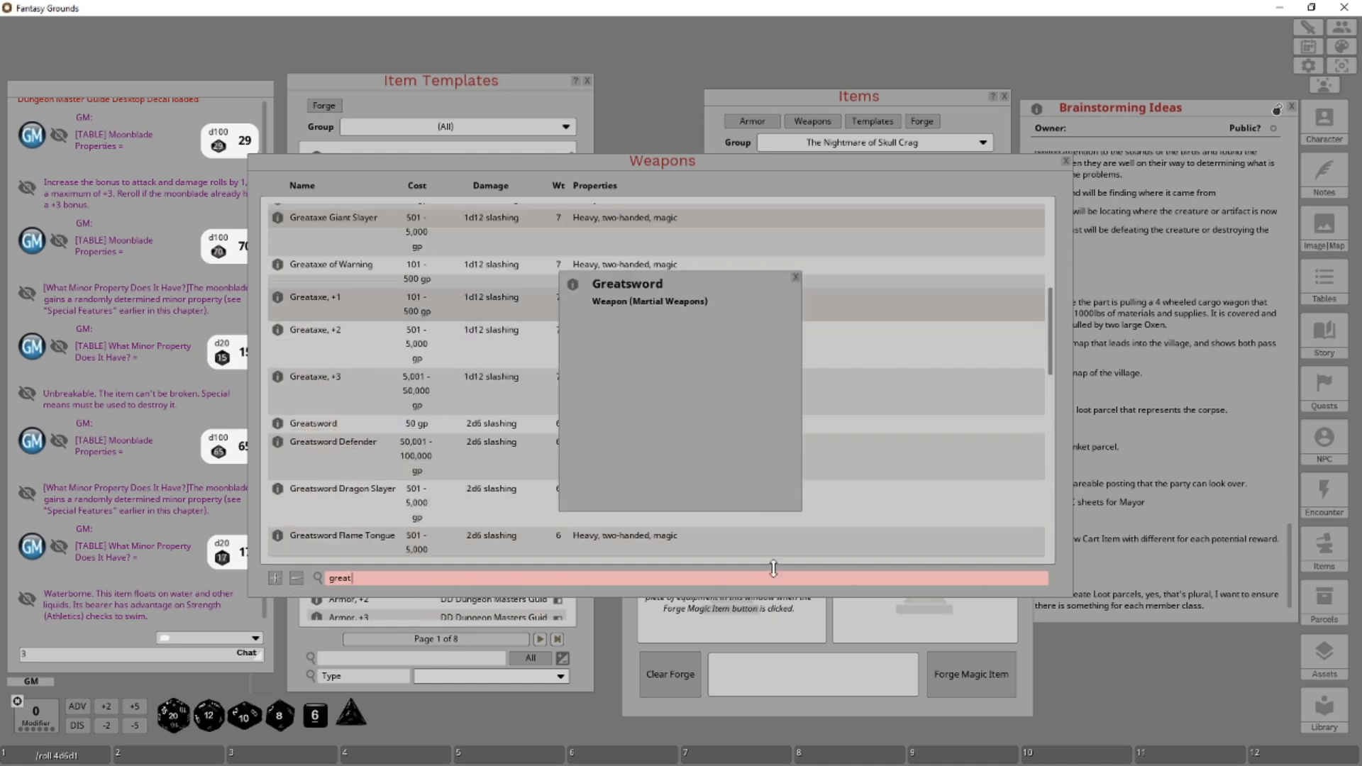
Add the Greatsword to the forge's equipment and forge it with the Sun Blade template.
{"action": "left_click_drag", "start_coordinate": [686, 282], "coordinate": [432, 441]}
{"action": "left_click", "coordinate": [770, 637]}
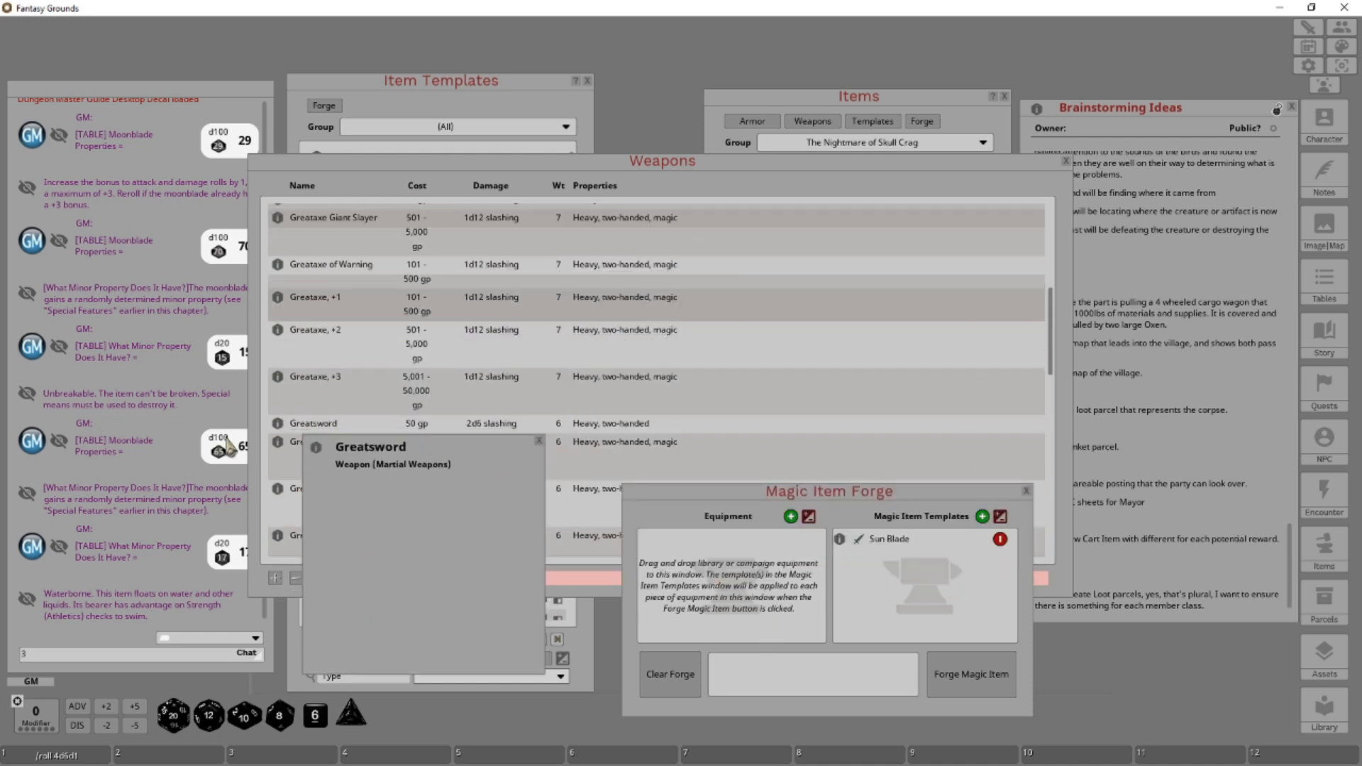
{"action": "left_click_drag", "start_coordinate": [315, 454], "coordinate": [763, 557]}
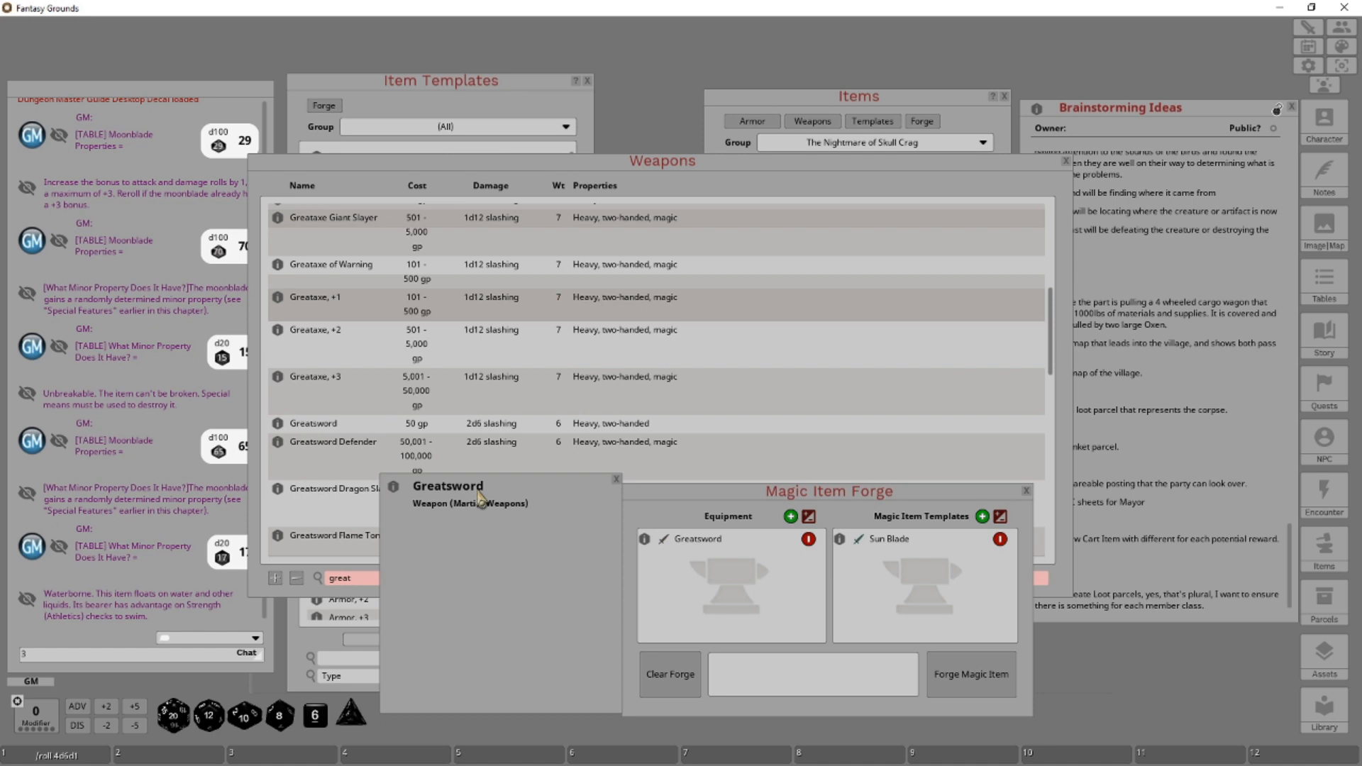
{"action": "left_click_drag", "start_coordinate": [478, 494], "coordinate": [370, 450]}
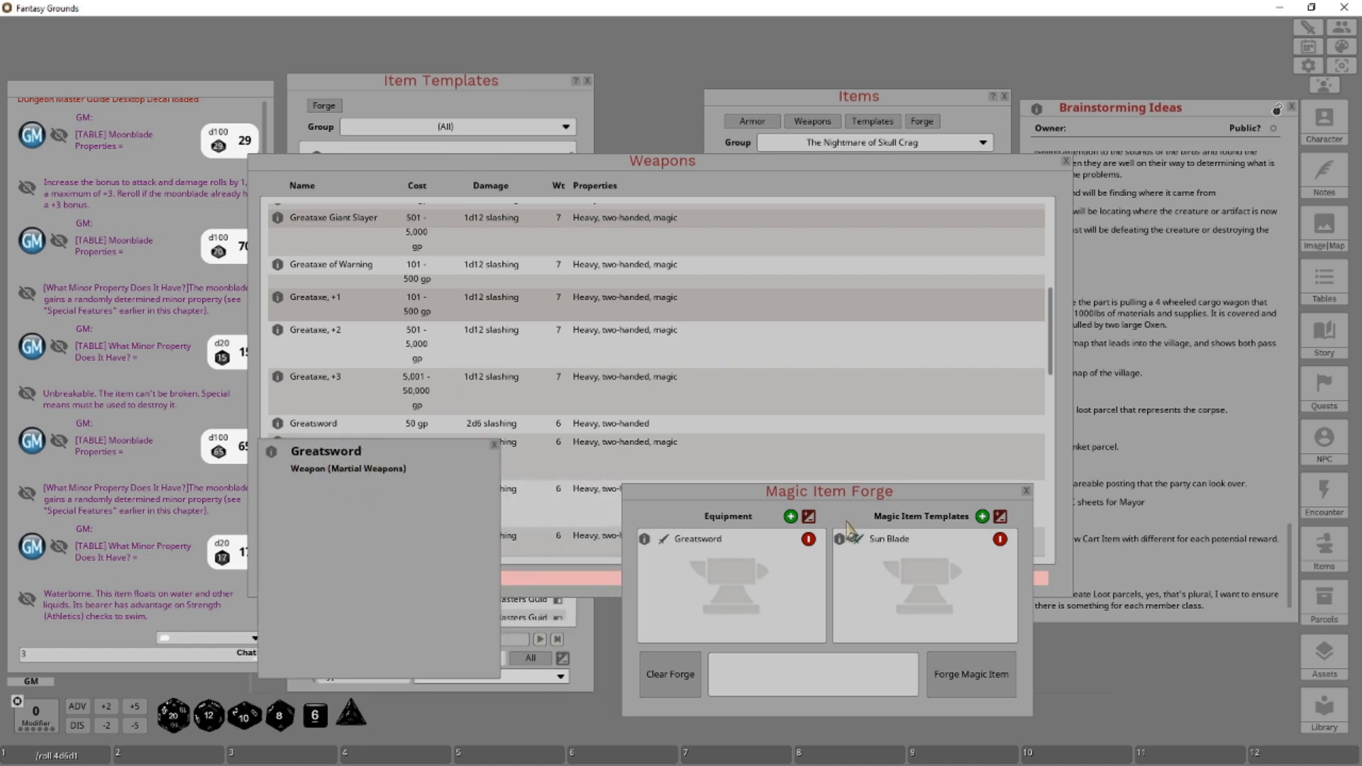
{"action": "left_click", "coordinate": [977, 687]}
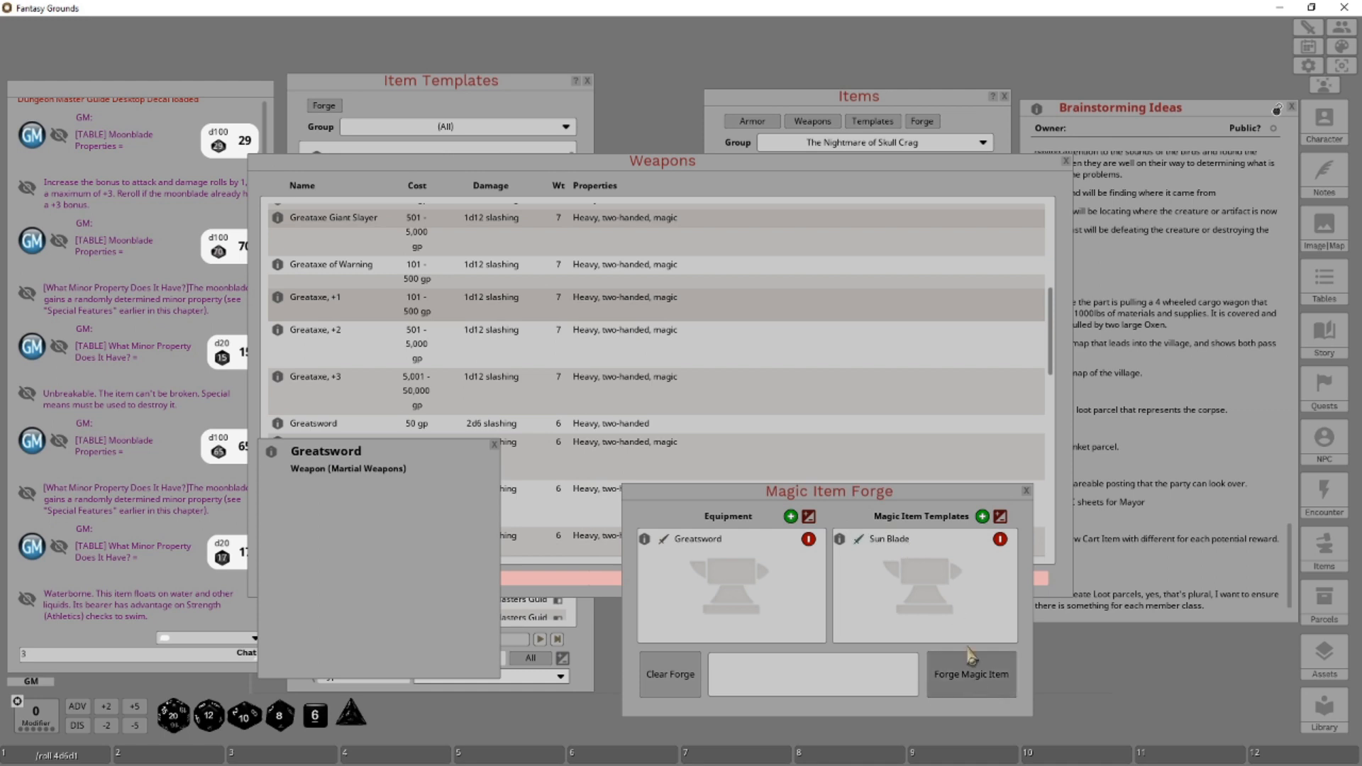
Move and enlarge the forged Greatsword [Sun Blade], +2 record and review its properties and Sun Blade notes.
{"action": "left_click_drag", "start_coordinate": [632, 279], "coordinate": [438, 248]}
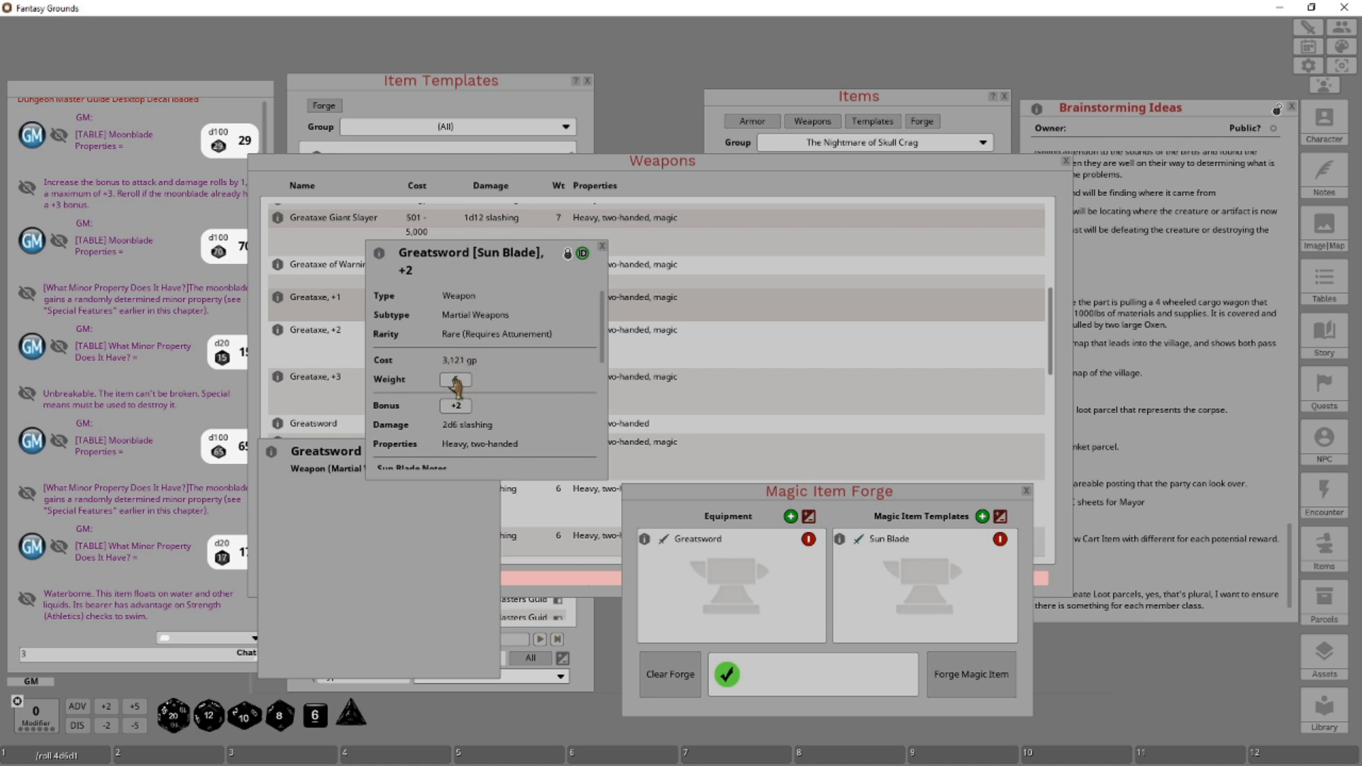
{"action": "scroll", "coordinate": [507, 409], "scroll_direction": "down", "scroll_amount": 3}
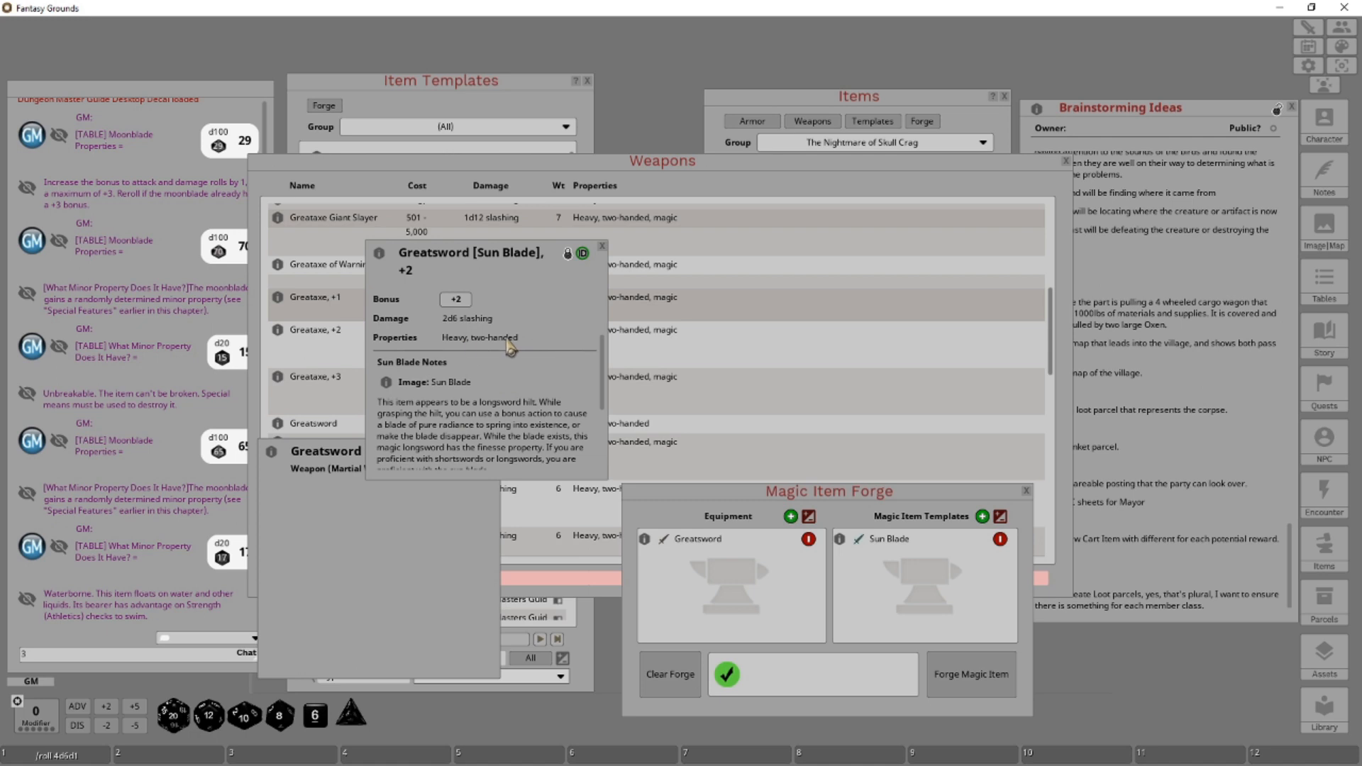
{"action": "scroll", "coordinate": [547, 377], "scroll_direction": "down", "scroll_amount": 2}
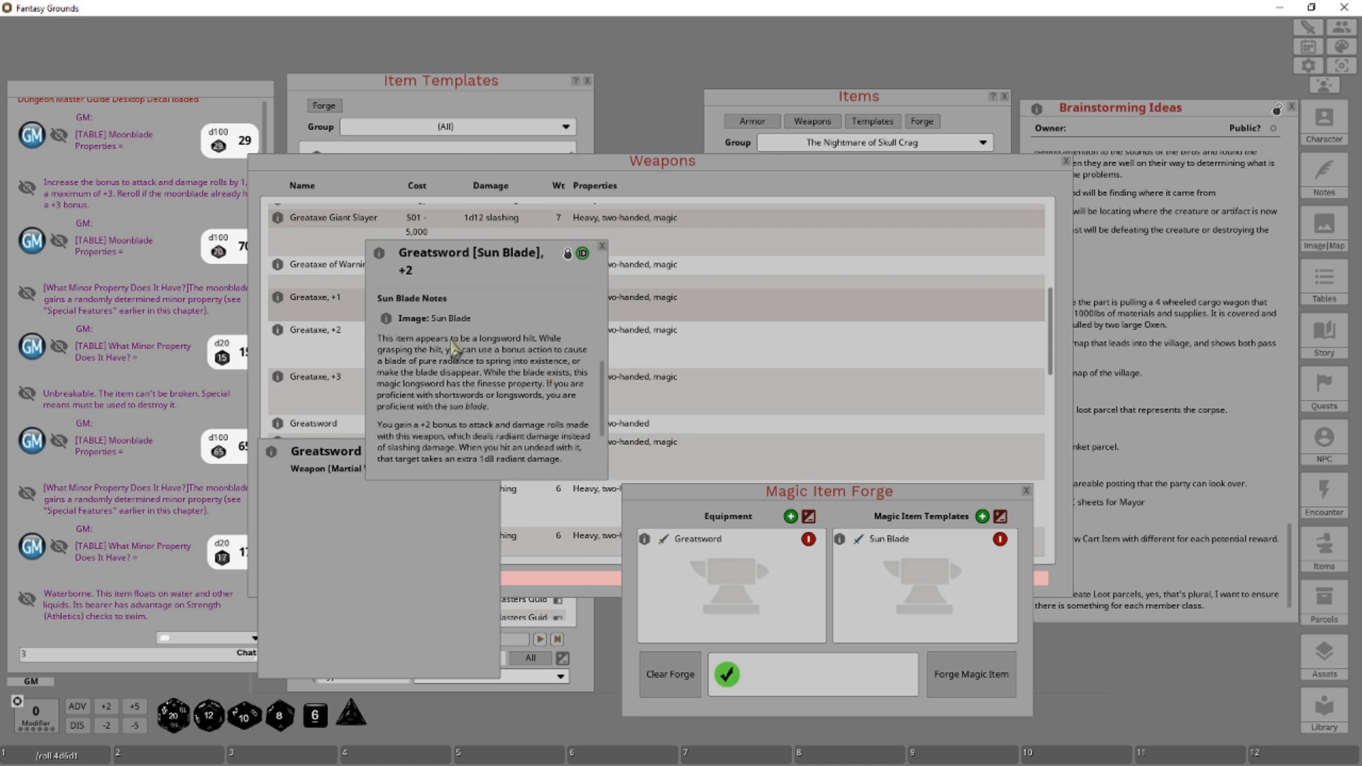
{"action": "scroll", "coordinate": [456, 347], "scroll_direction": "down", "scroll_amount": 2}
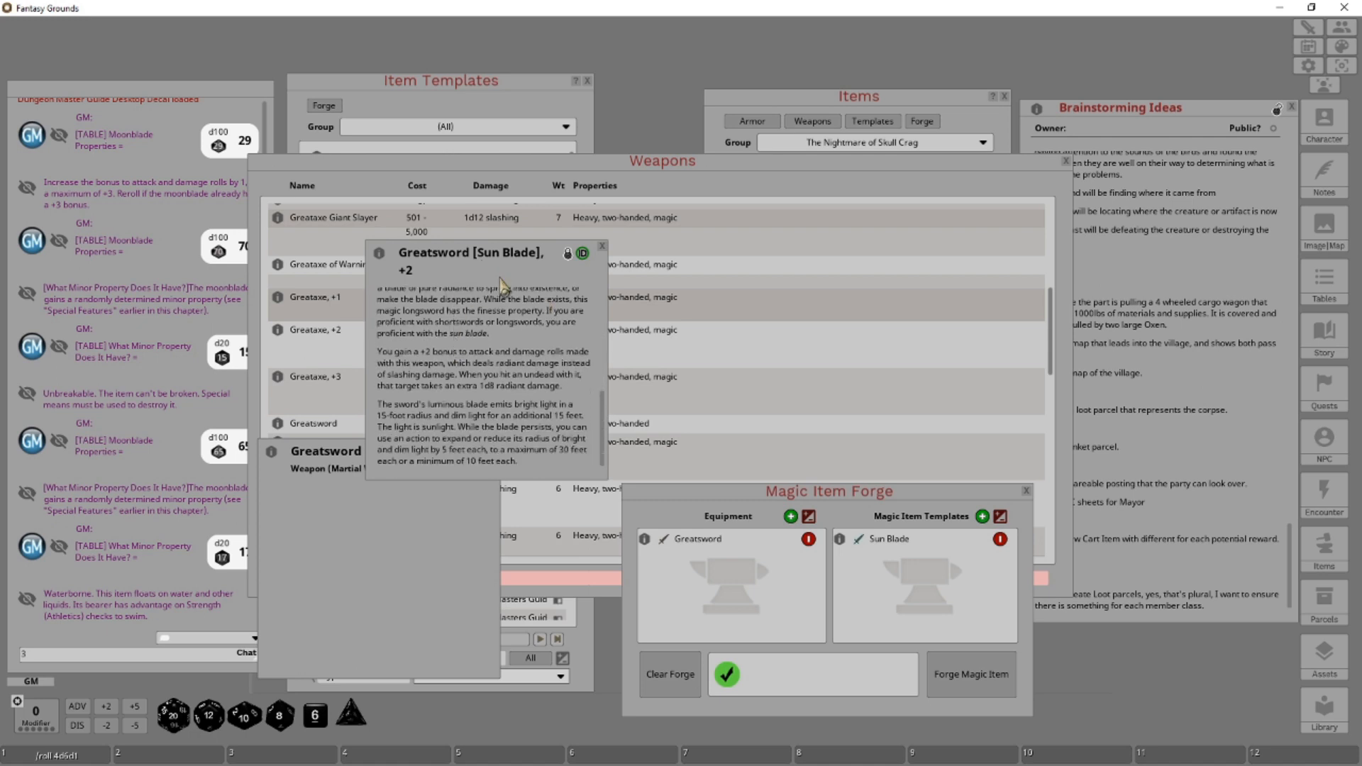
{"action": "left_click_drag", "start_coordinate": [546, 479], "coordinate": [530, 701]}
{"action": "scroll", "coordinate": [510, 507], "scroll_direction": "up", "scroll_amount": 7}
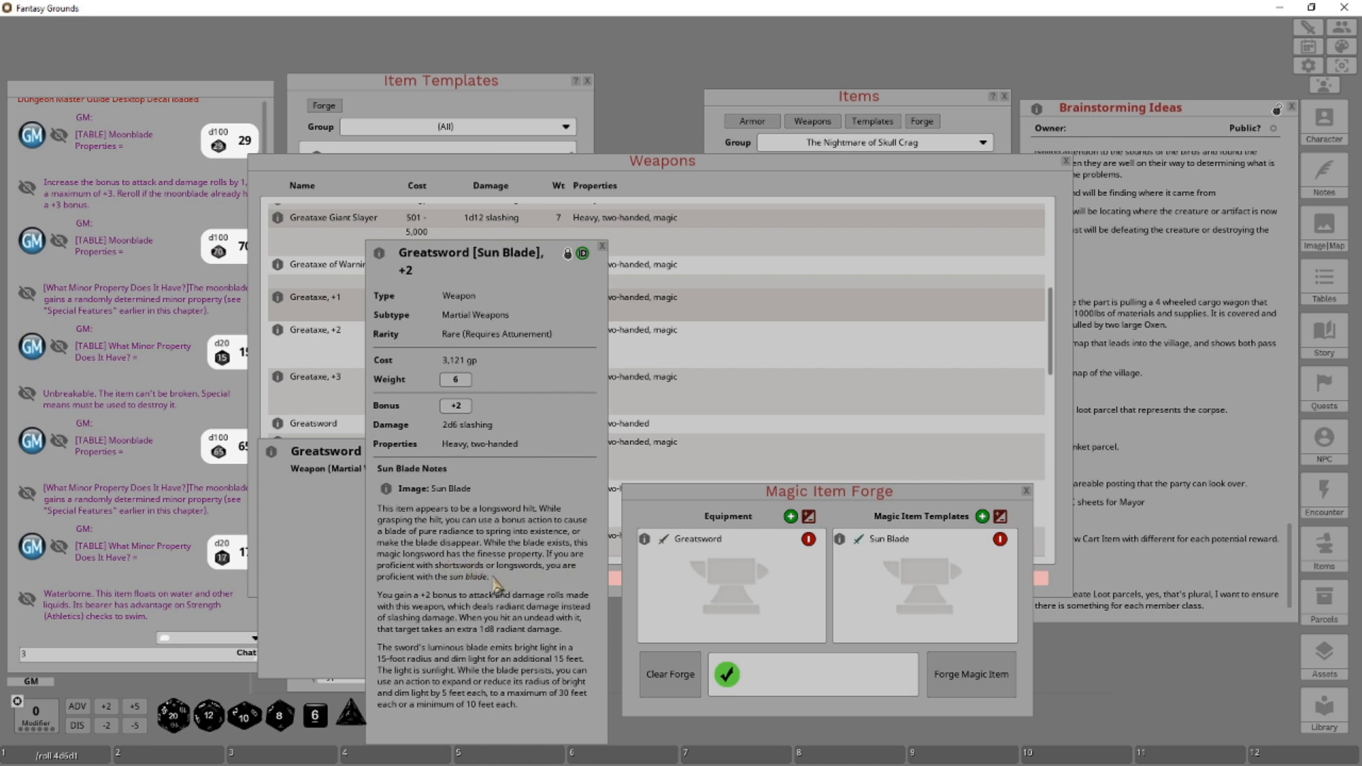
{"action": "left_click", "coordinate": [546, 554], "text": "shift"}
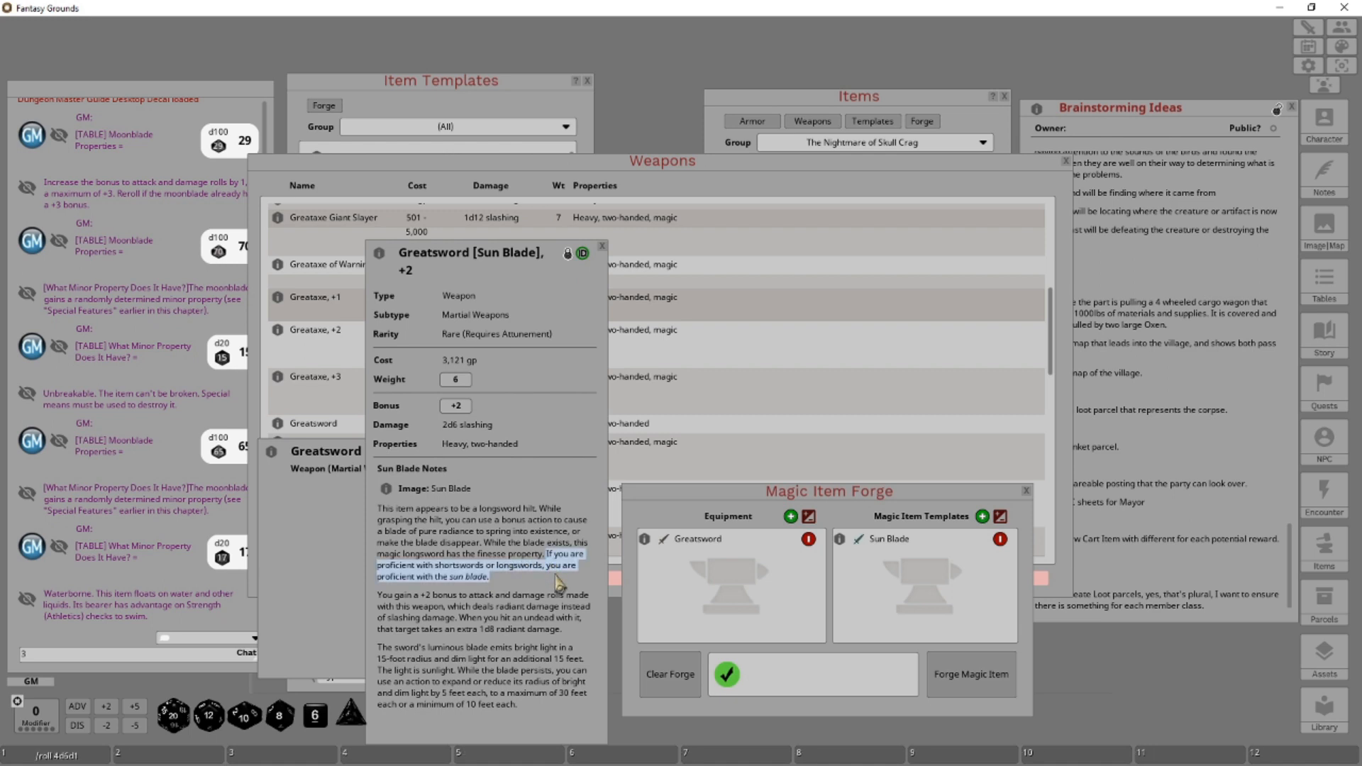
{"action": "left_click", "coordinate": [504, 588]}
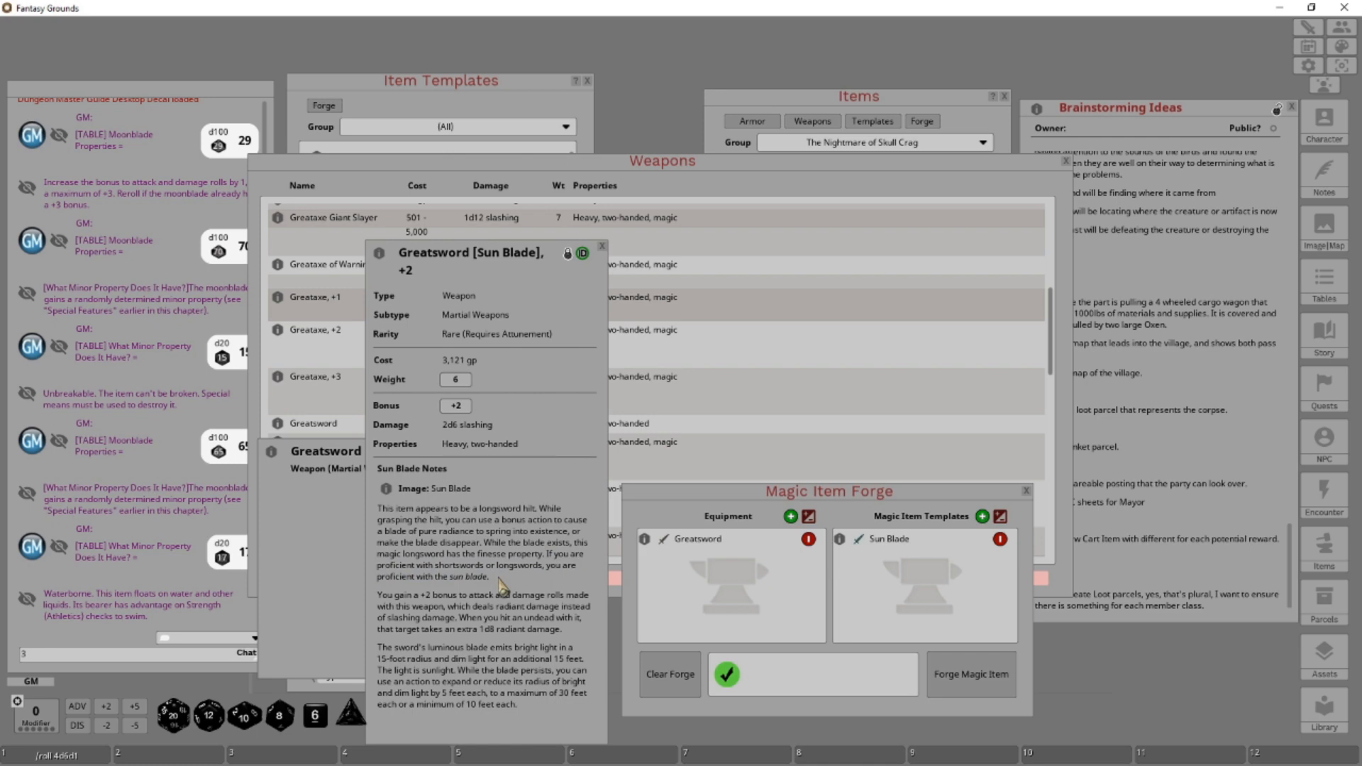
Unlock the forged item and delete the sentences on sword proficiency and the finesse property from its notes.
{"action": "left_click", "coordinate": [569, 254]}
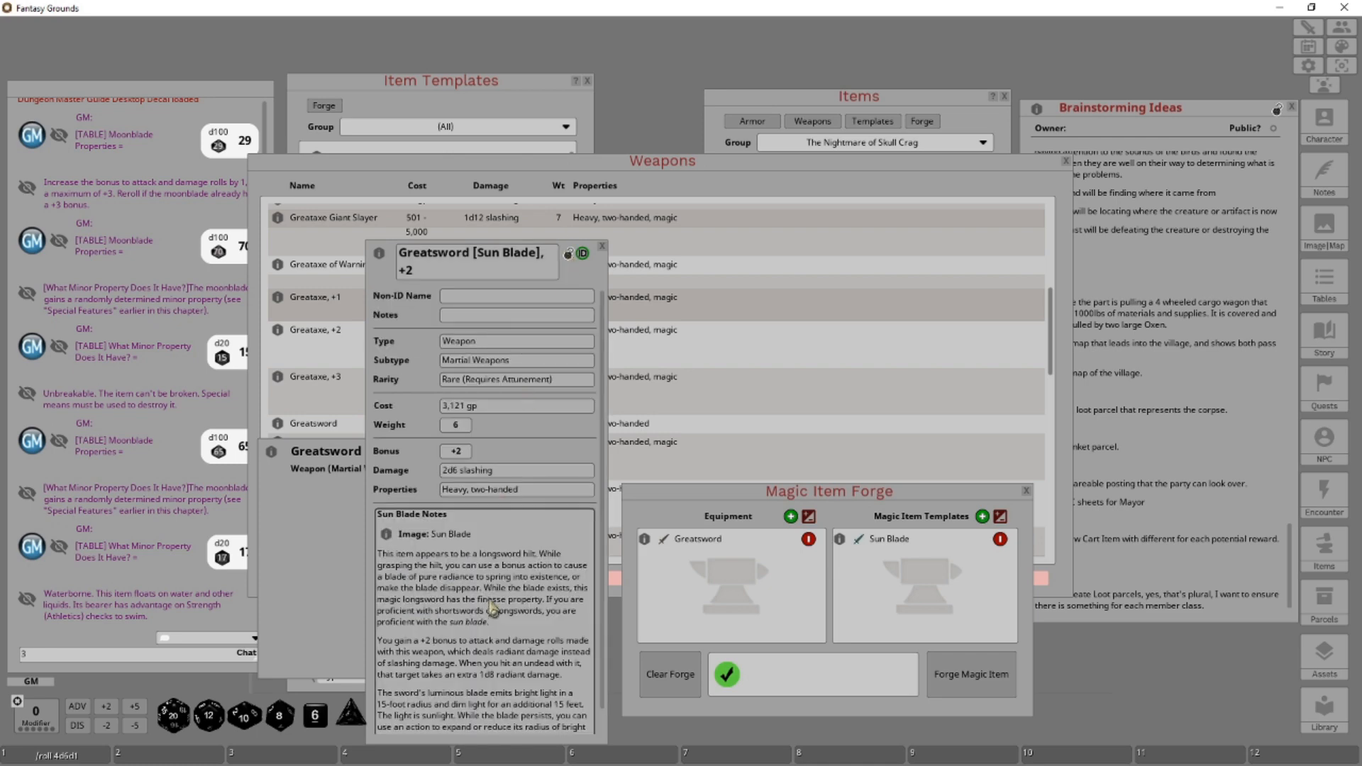
{"action": "left_click", "coordinate": [500, 597]}
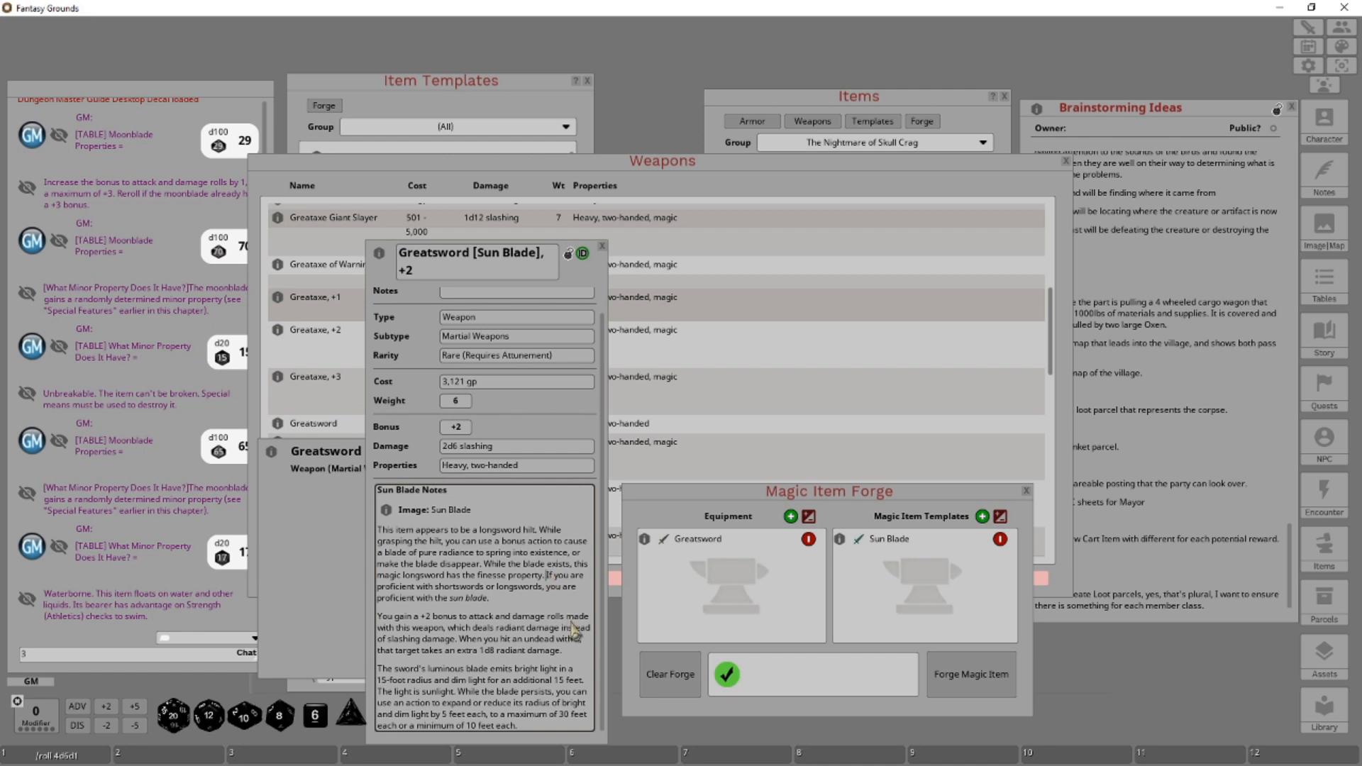
{"action": "key", "text": "Delete"}
{"action": "key", "text": "Delete"}
{"action": "key", "text": "Delete"}
{"action": "key", "text": "ctrl+z"}
{"action": "key", "text": "ctrl+z"}
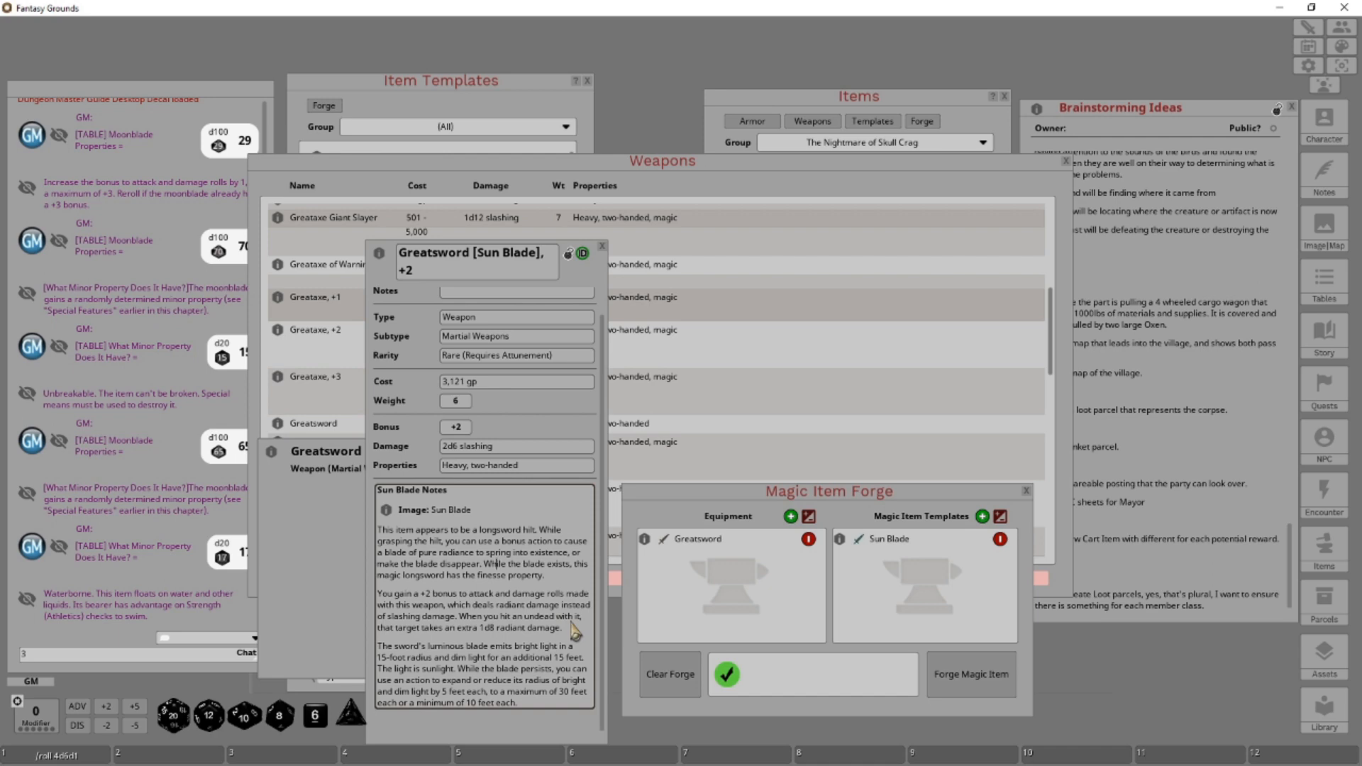
{"action": "key", "text": "shift"}
{"action": "key", "text": "shift+End"}
{"action": "key", "text": "Delete"}
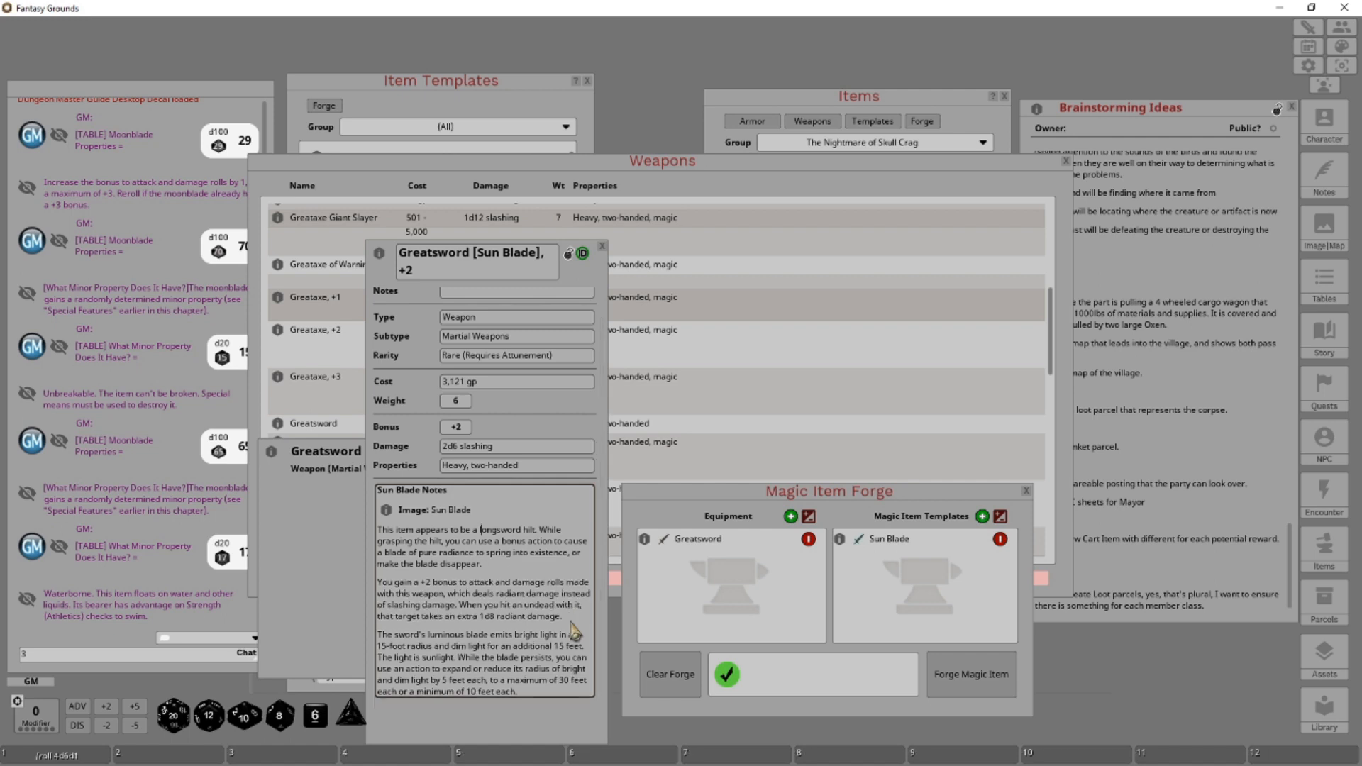
Replace "longsword" with "greatsword" in the notes' hilt description and set the item's damage to 2d6 radiant.
{"action": "key", "text": "Delete"}
{"action": "key", "text": "Delete"}
{"action": "key", "text": "Delete"}
{"action": "key", "text": "Delete"}
{"action": "key", "text": "Delete"}
{"action": "key", "text": "Delete"}
{"action": "key", "text": "Delete"}
{"action": "key", "text": "Delete"}
{"action": "key", "text": "Delete"}
{"action": "key", "text": "Delete"}
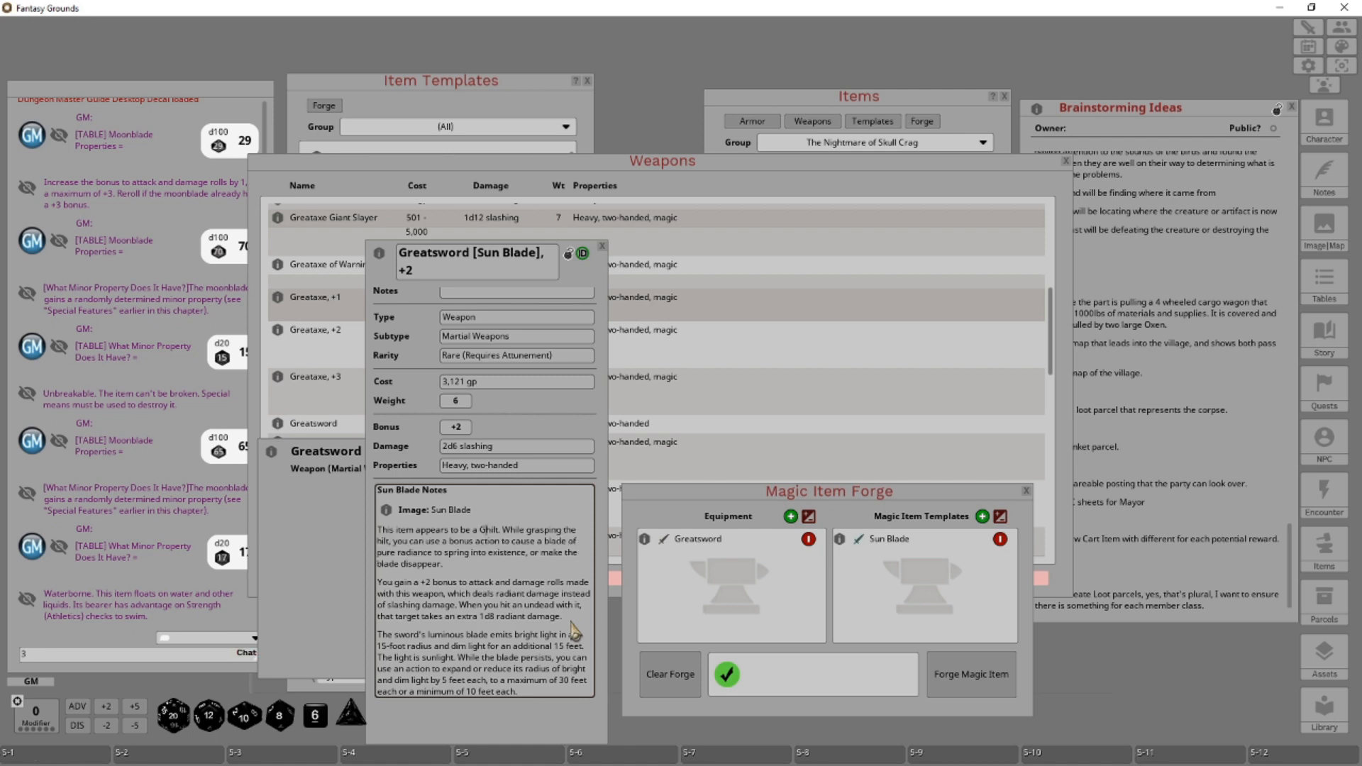
{"action": "type", "text": "greatsword"}
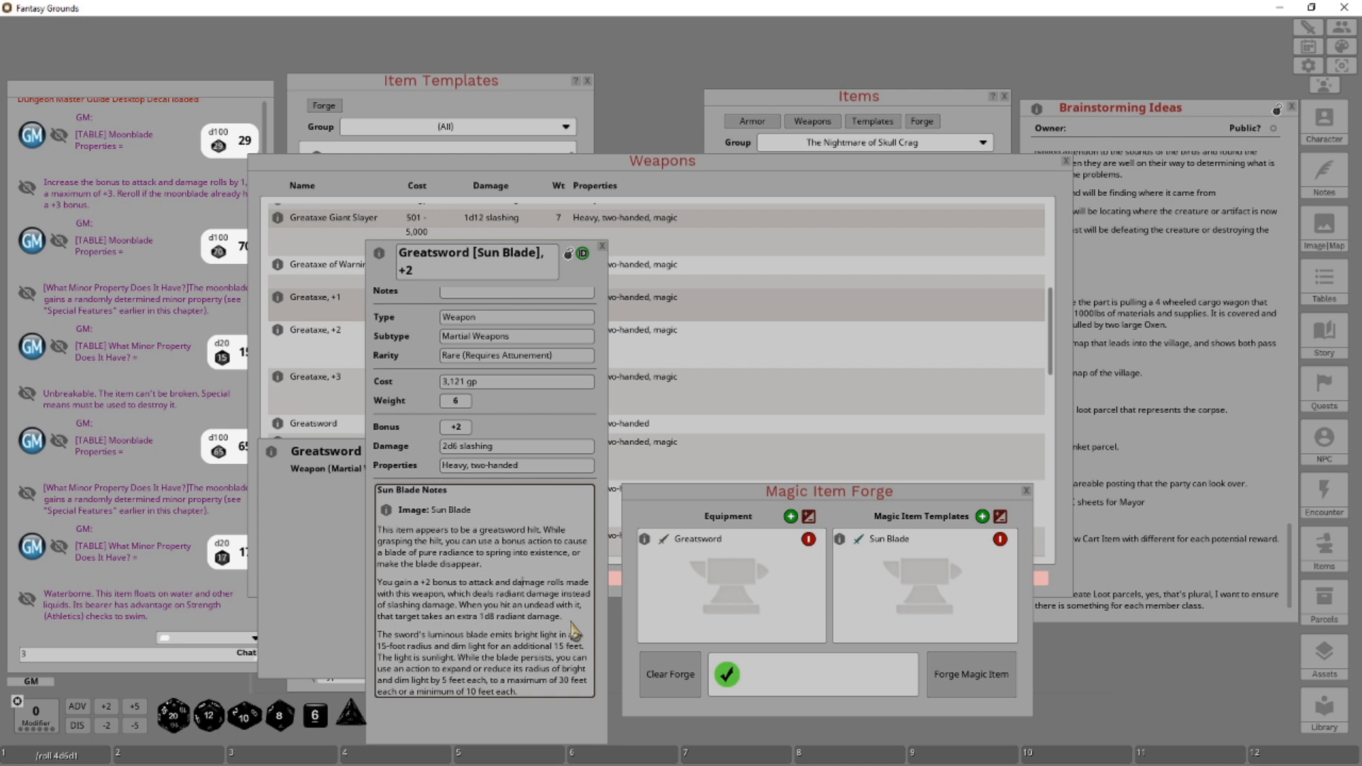
{"action": "left_click", "coordinate": [507, 447]}
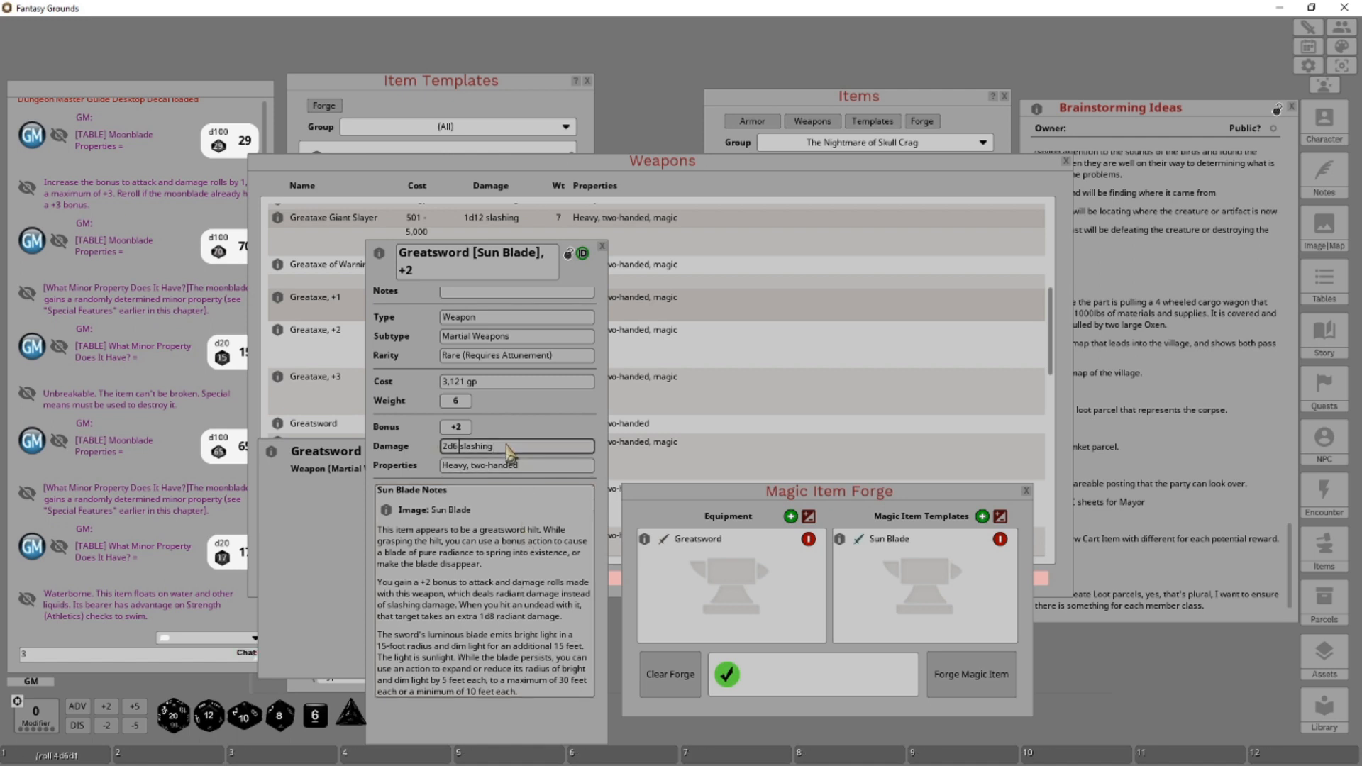
{"action": "type", "text": "radiant"}
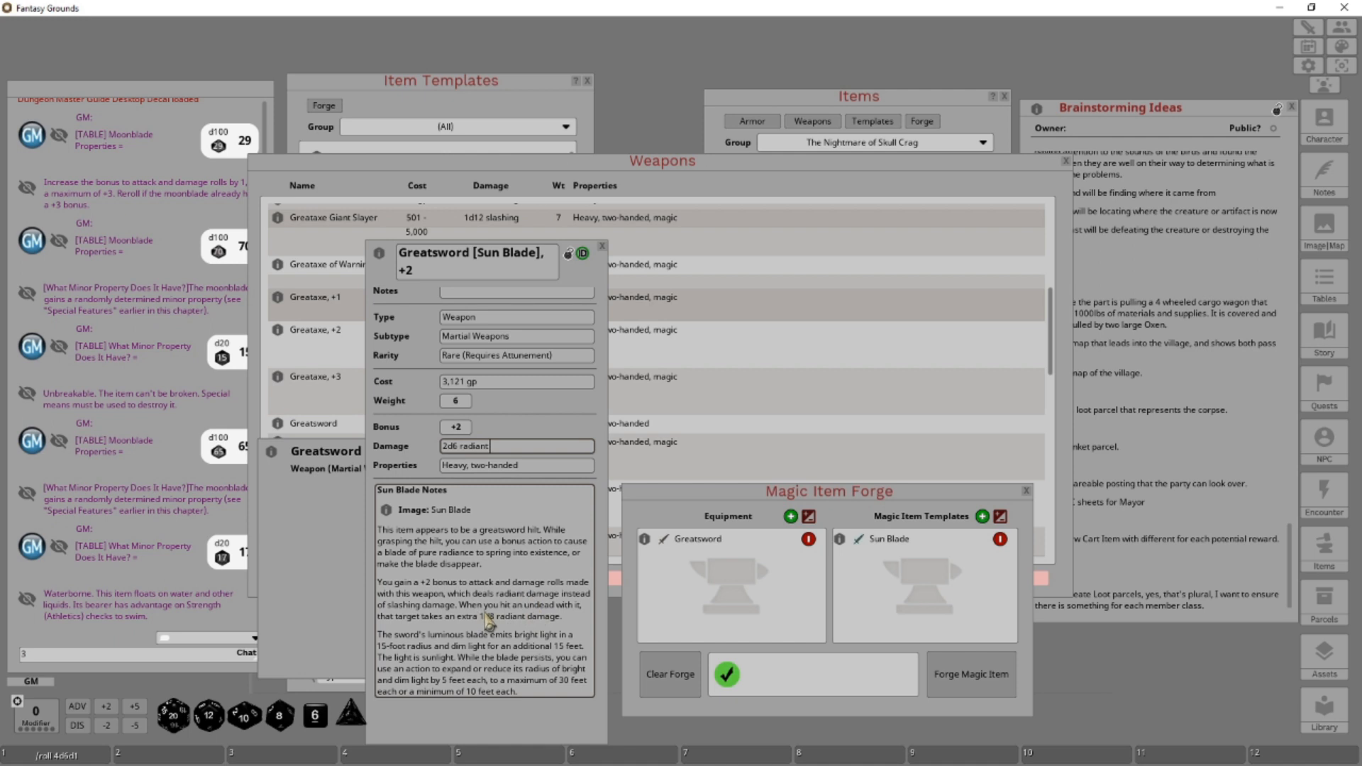
Change the extra radiant damage against undead in the Sun Blade notes to 2d6.
{"action": "left_click", "coordinate": [486, 615]}
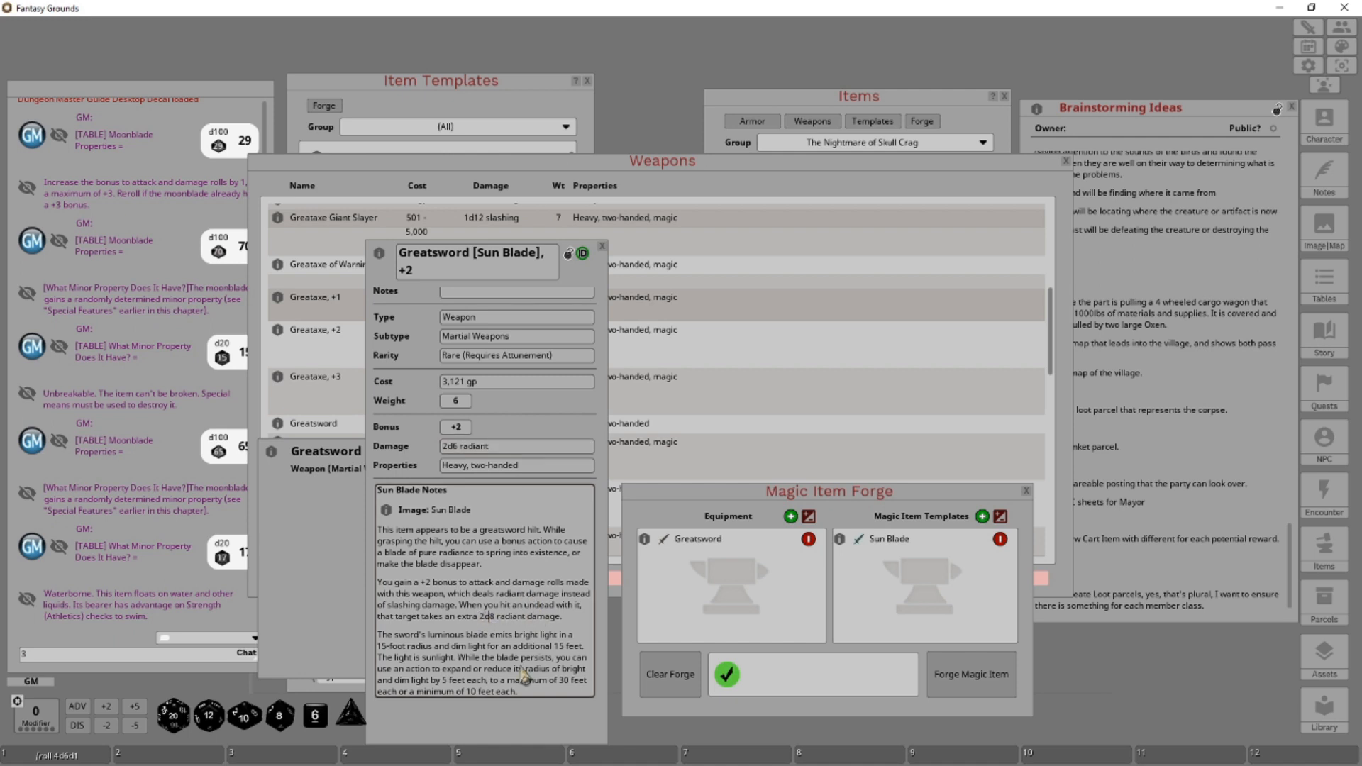
{"action": "key", "text": "Delete"}
{"action": "type", "text": "6"}
{"action": "scroll", "coordinate": [500, 627], "scroll_direction": "up", "scroll_amount": 1}
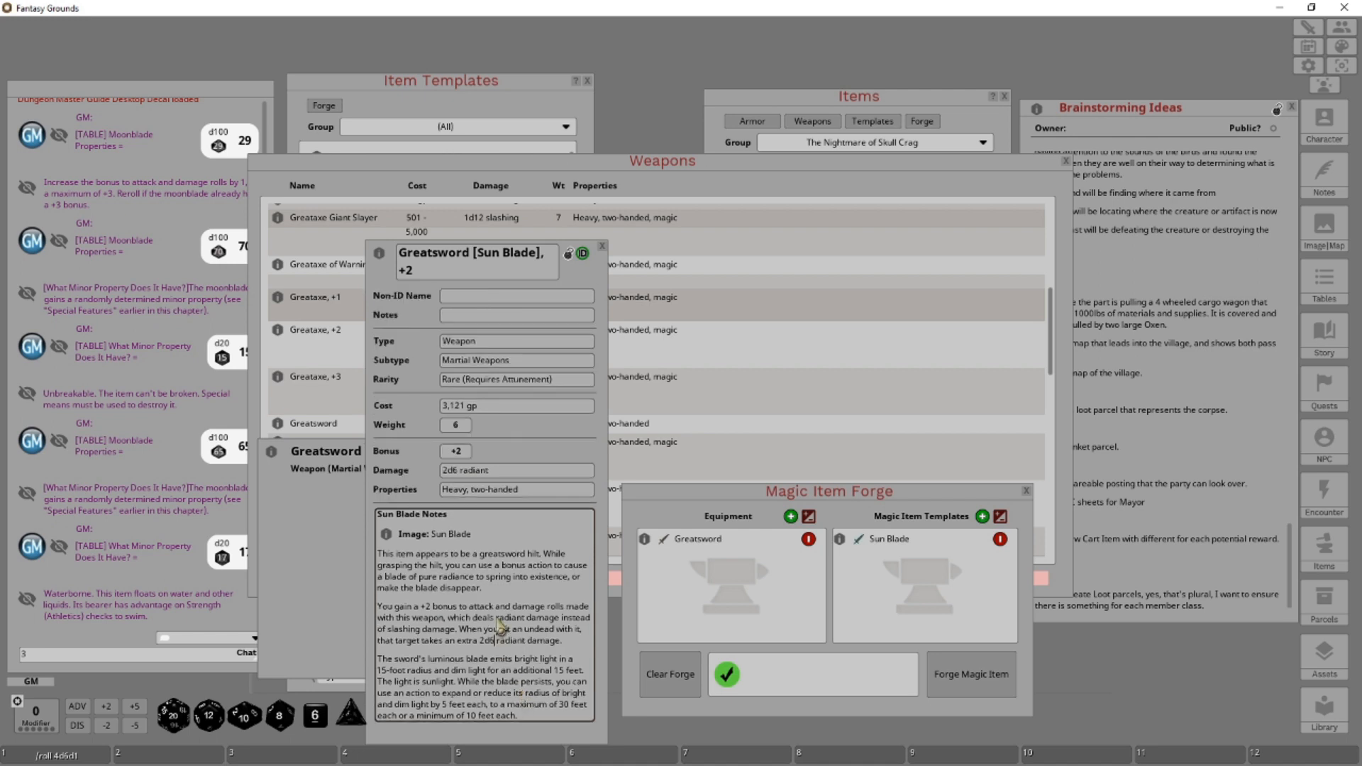
Set the notes' bright light radius to 20 feet, the additional dim light to 20 feet and the maximum to 40 feet.
{"action": "left_click", "coordinate": [385, 670]}
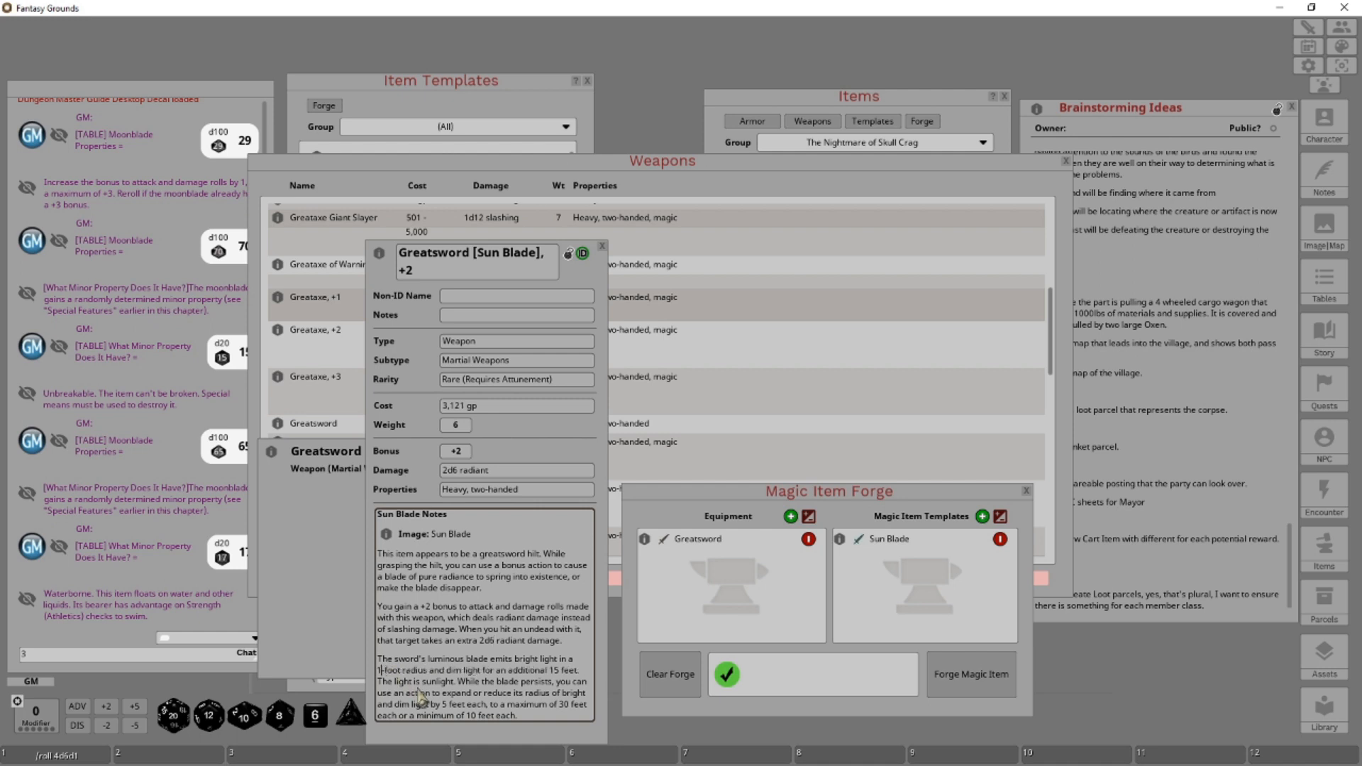
{"action": "key", "text": "BackSpace"}
{"action": "key", "text": "BackSpace"}
{"action": "type", "text": "20"}
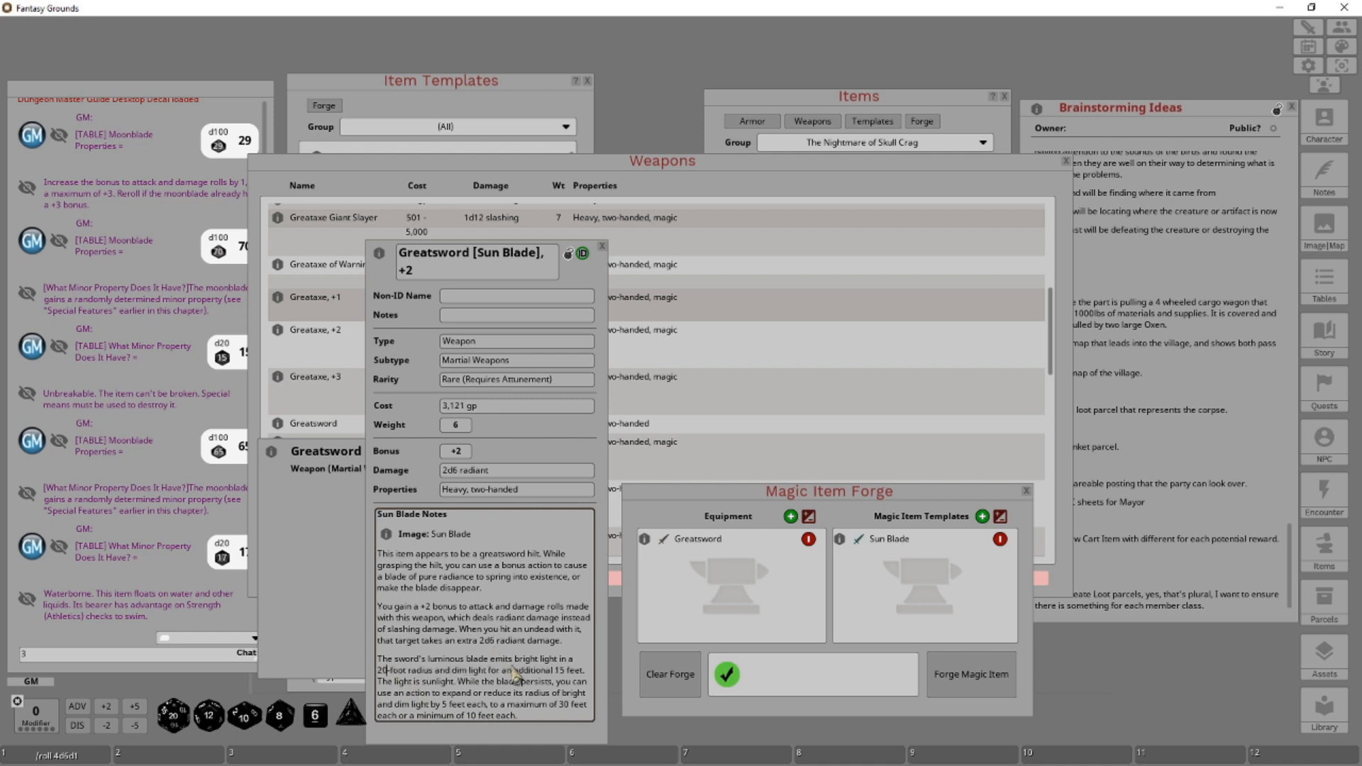
{"action": "left_click", "coordinate": [564, 672]}
{"action": "key", "text": "BackSpace"}
{"action": "key", "text": "BackSpace"}
{"action": "type", "text": "20"}
{"action": "left_click", "coordinate": [565, 704]}
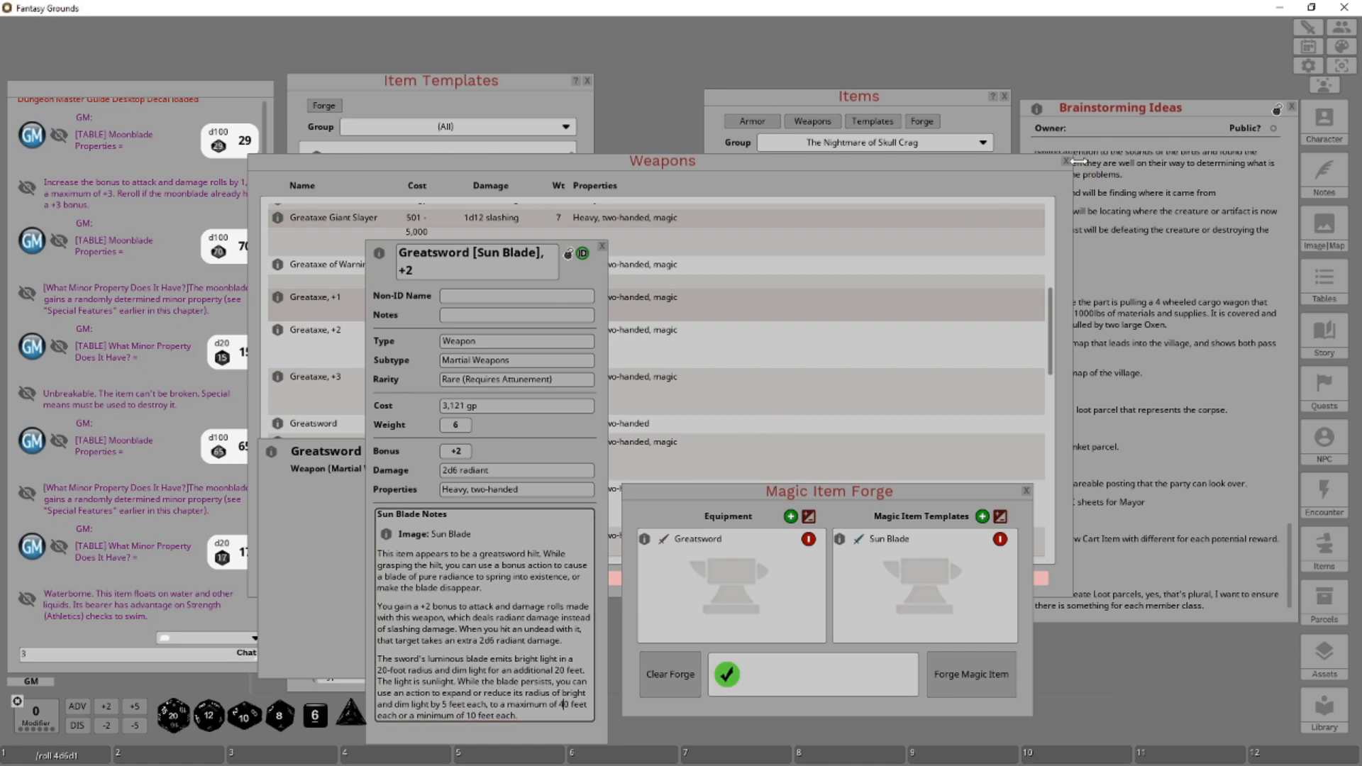
Close the Weapons list and lock the Greatsword [Sun Blade], +2 record.
{"action": "left_click", "coordinate": [571, 243]}
{"action": "left_click", "coordinate": [1066, 161]}
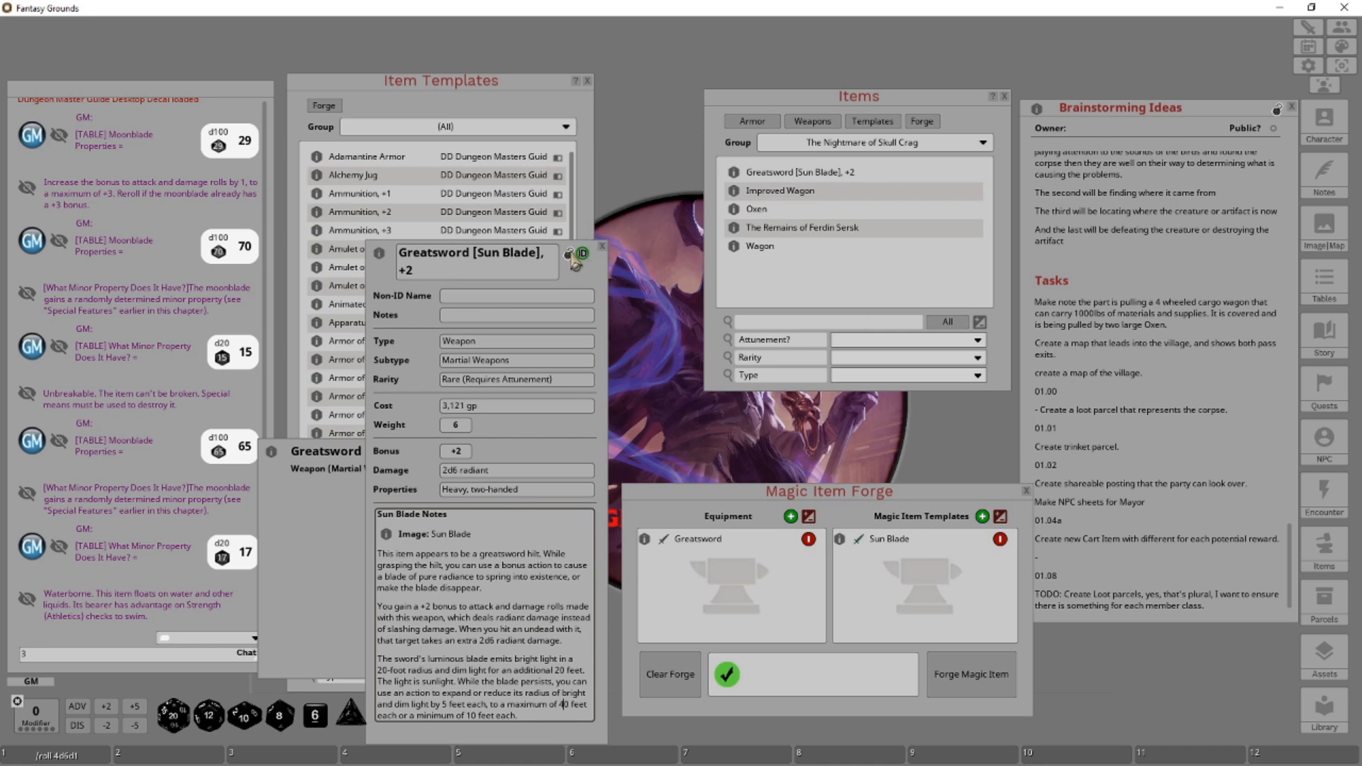
{"action": "left_click", "coordinate": [570, 254]}
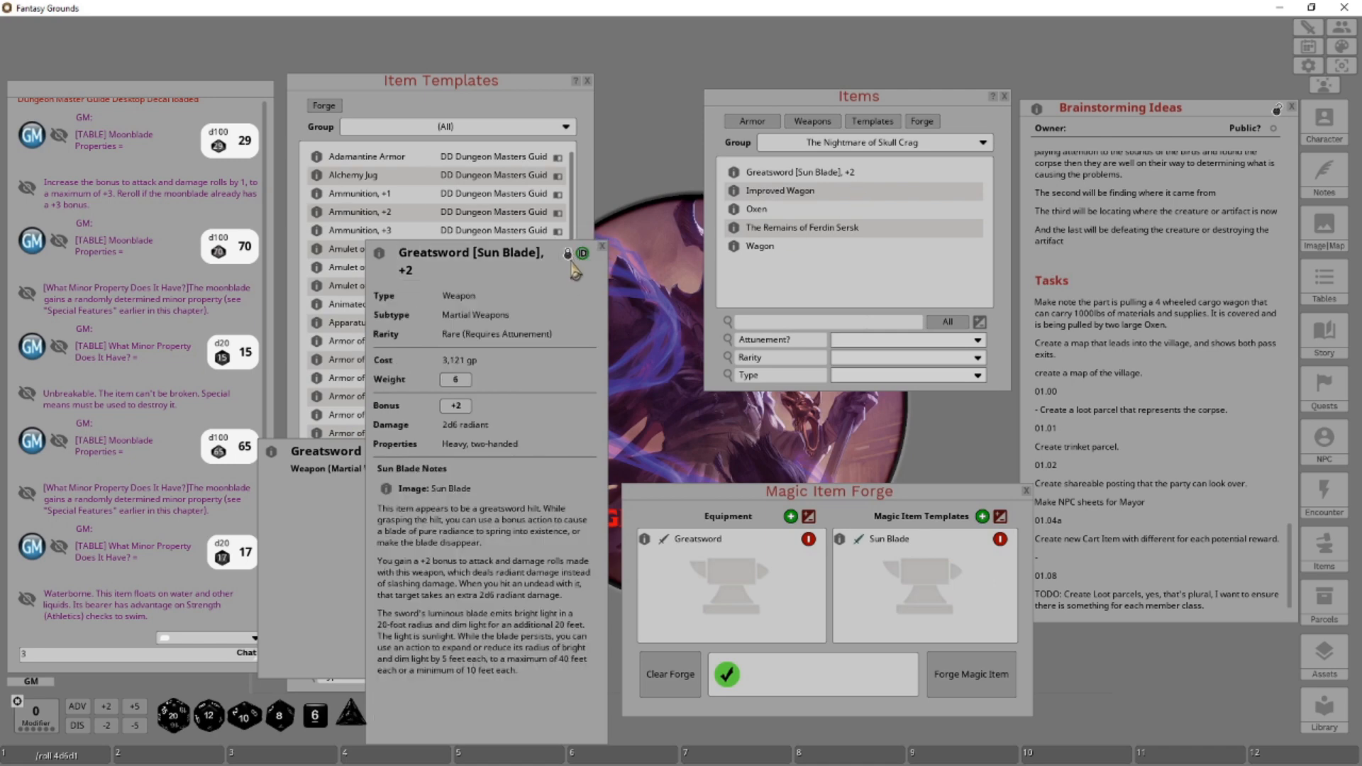
Unlock the forged item, enter "Greatsword" as its Non-ID Name and lock the record again.
{"action": "left_click", "coordinate": [570, 255]}
{"action": "left_click", "coordinate": [454, 298]}
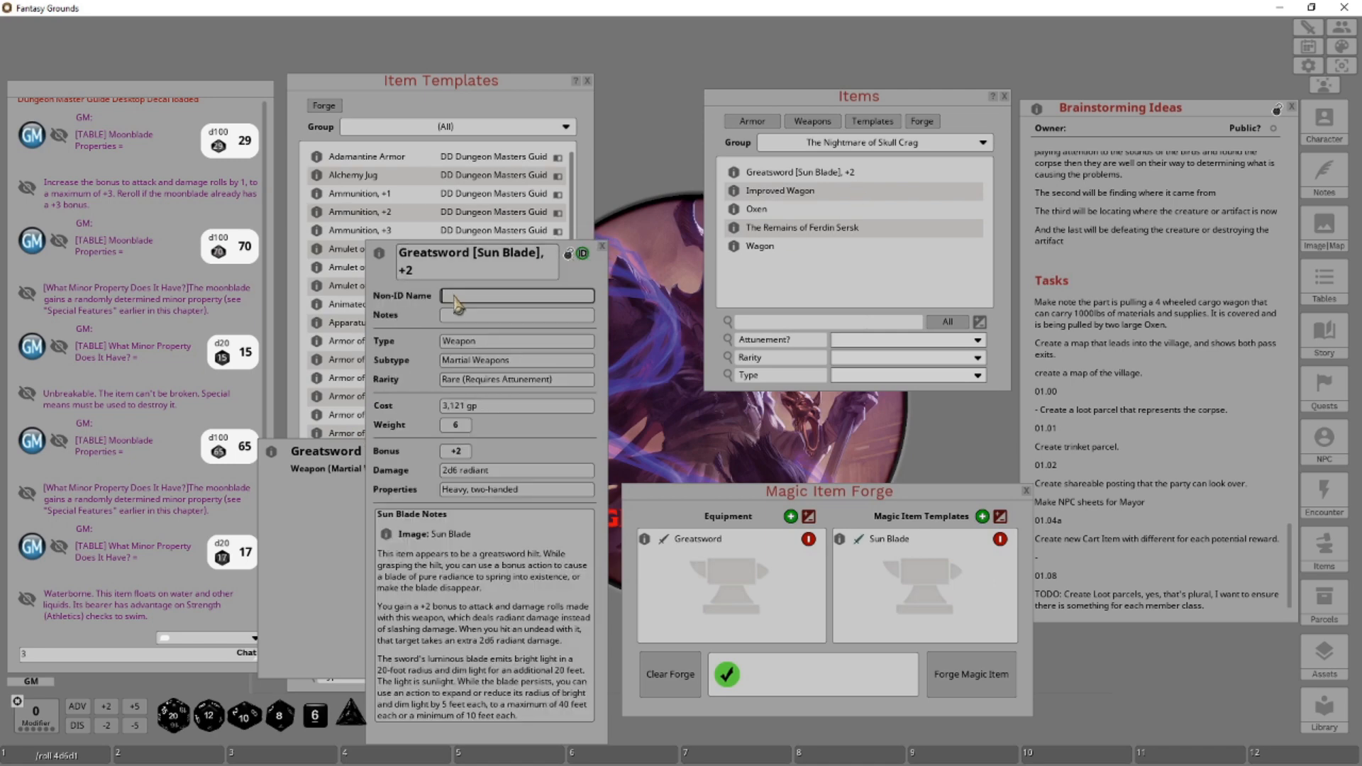
{"action": "type", "text": "Fe"}
{"action": "key", "text": "BackSpace"}
{"action": "type", "text": "Greatsword"}
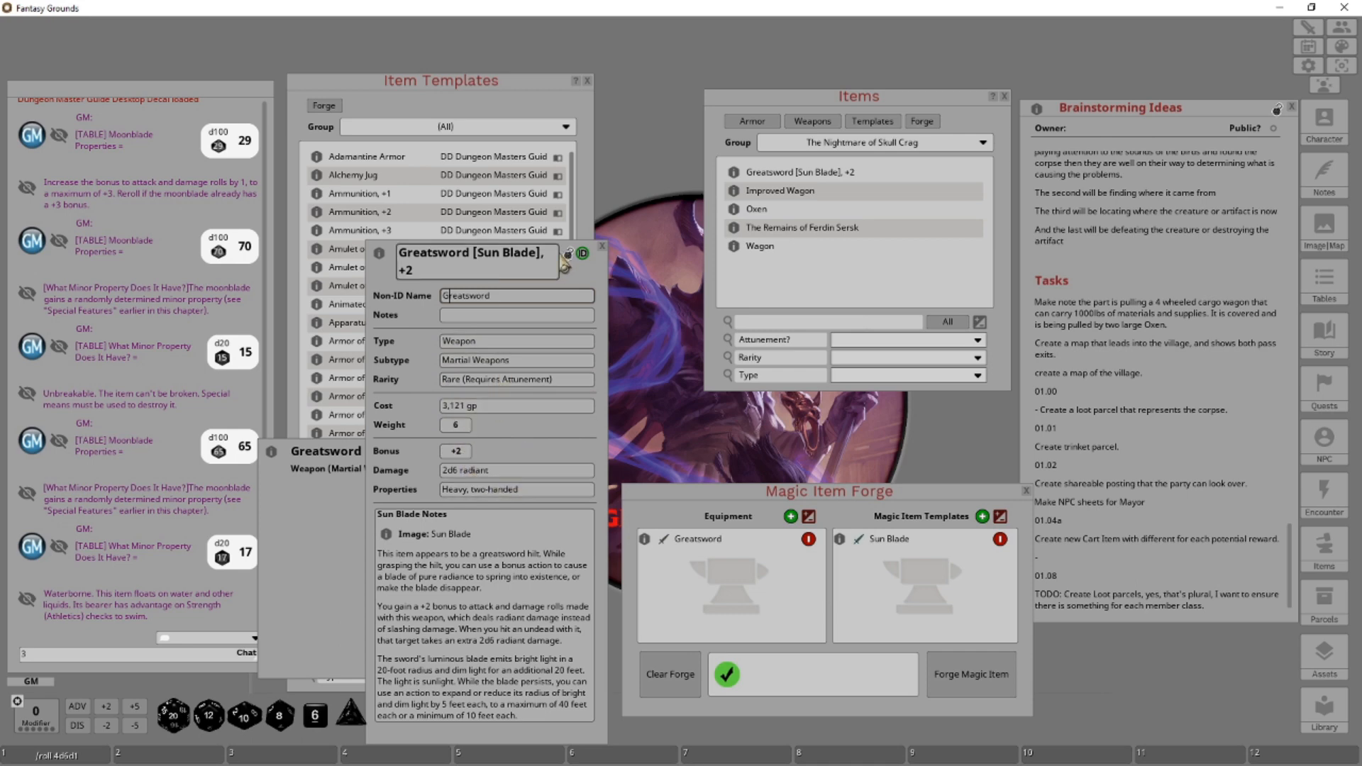
{"action": "left_click", "coordinate": [568, 253]}
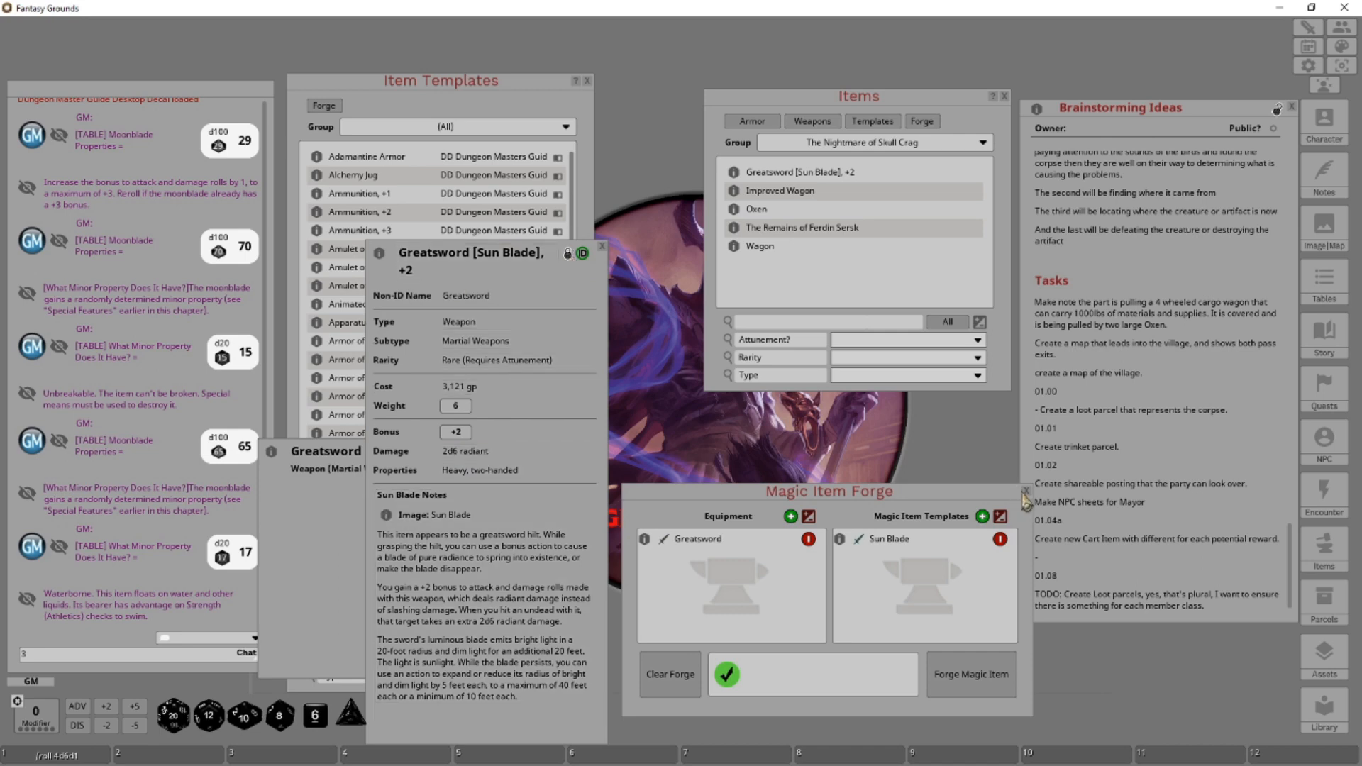
Close the Magic Item Forge, both greatsword records and the Item Templates list.
{"action": "left_click", "coordinate": [1025, 491]}
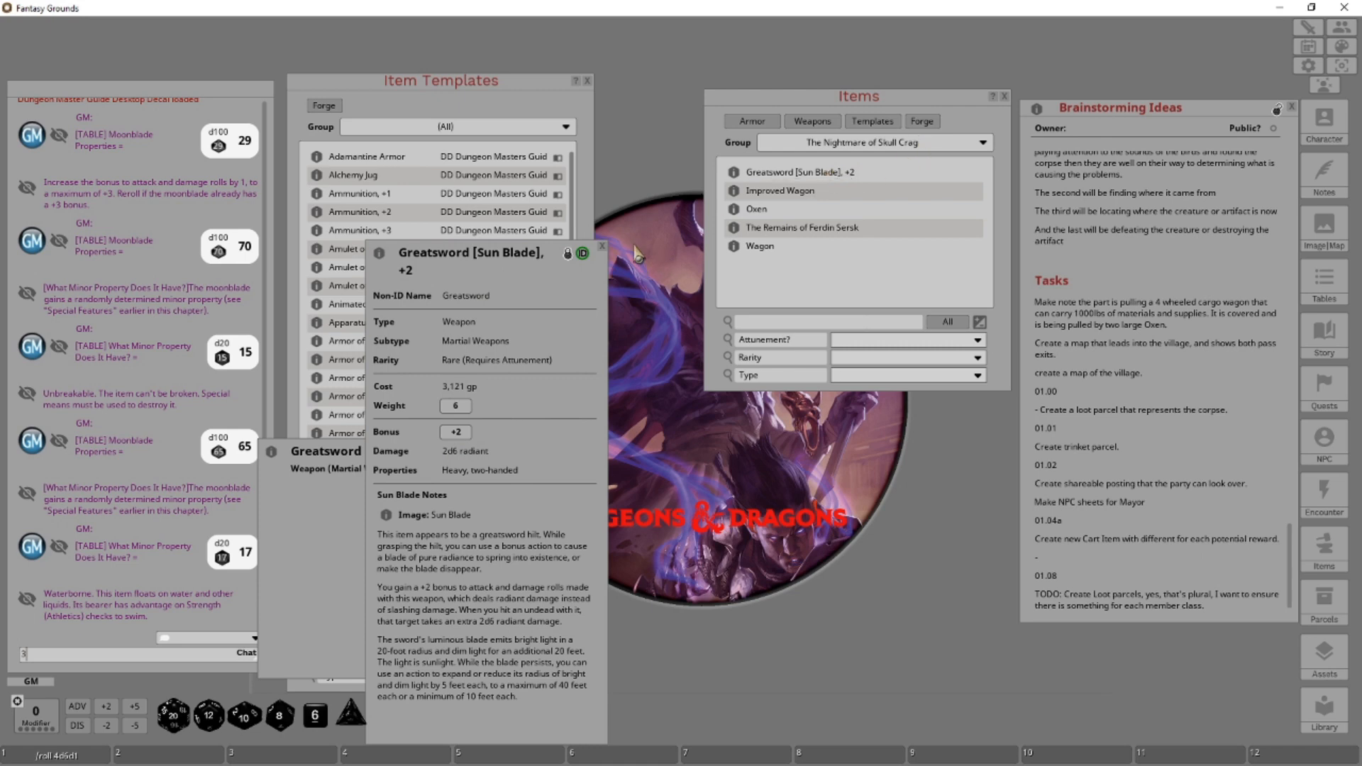
{"action": "left_click", "coordinate": [601, 246]}
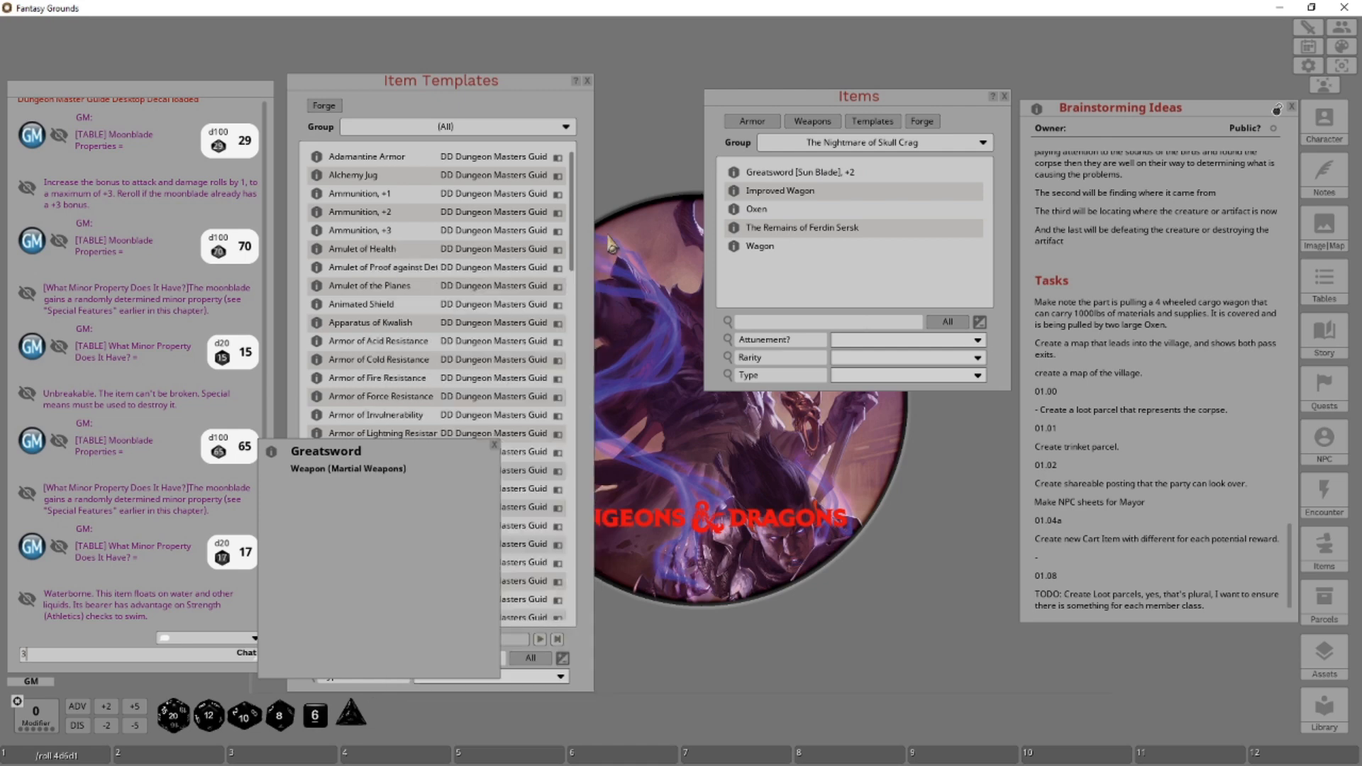
{"action": "left_click", "coordinate": [494, 445]}
{"action": "left_click", "coordinate": [587, 83]}
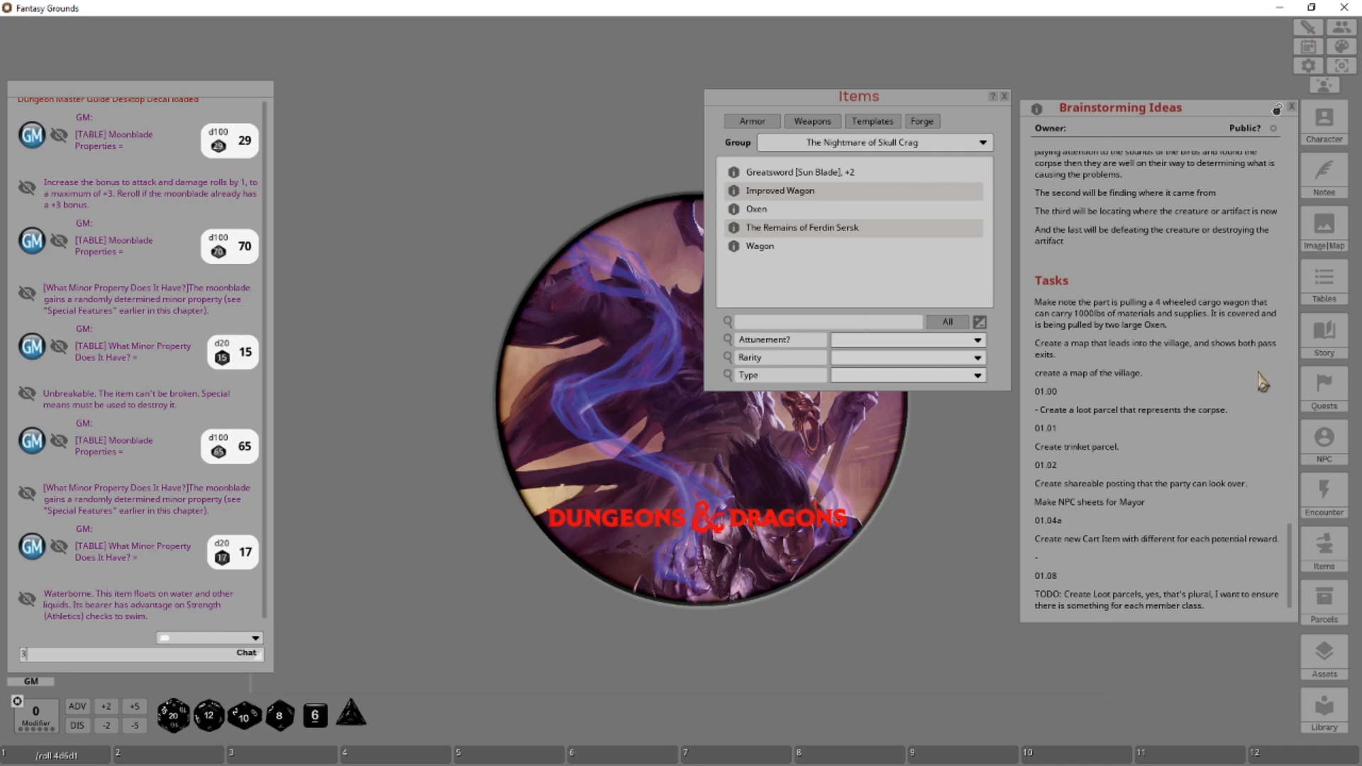
Delete the 01.00 heading and its corpse loot parcel task from the Tasks section of the Brainstorming Ideas notes.
{"action": "left_click", "coordinate": [1243, 414]}
{"action": "key", "text": "shift+Home"}
{"action": "key", "text": "BackSpace"}
{"action": "key", "text": "BackSpace"}
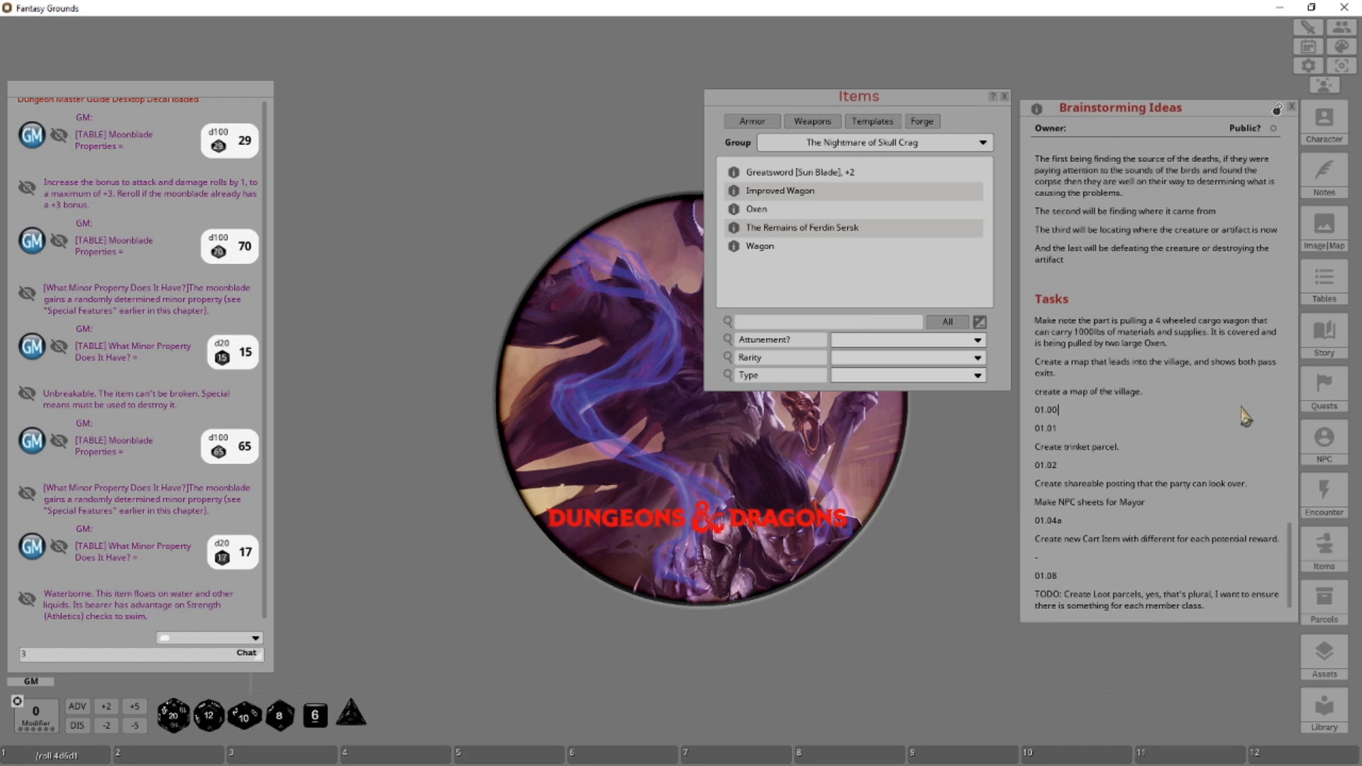
{"action": "key", "text": "shift+Home"}
{"action": "key", "text": "BackSpace"}
{"action": "key", "text": "Delete"}
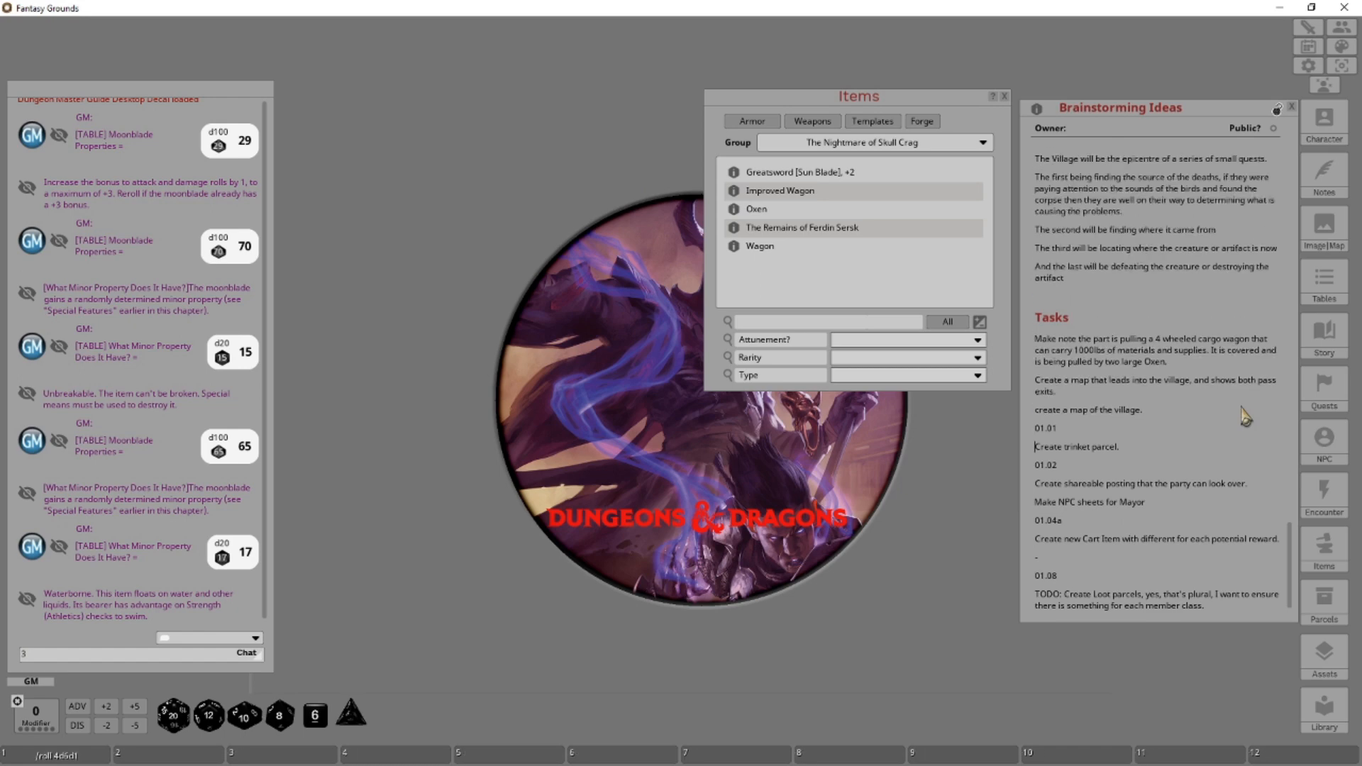
Go past the trinket parcel task to the "Create new Cart Item" task under 01.04a in the notes.
{"action": "key", "text": "shift+End"}
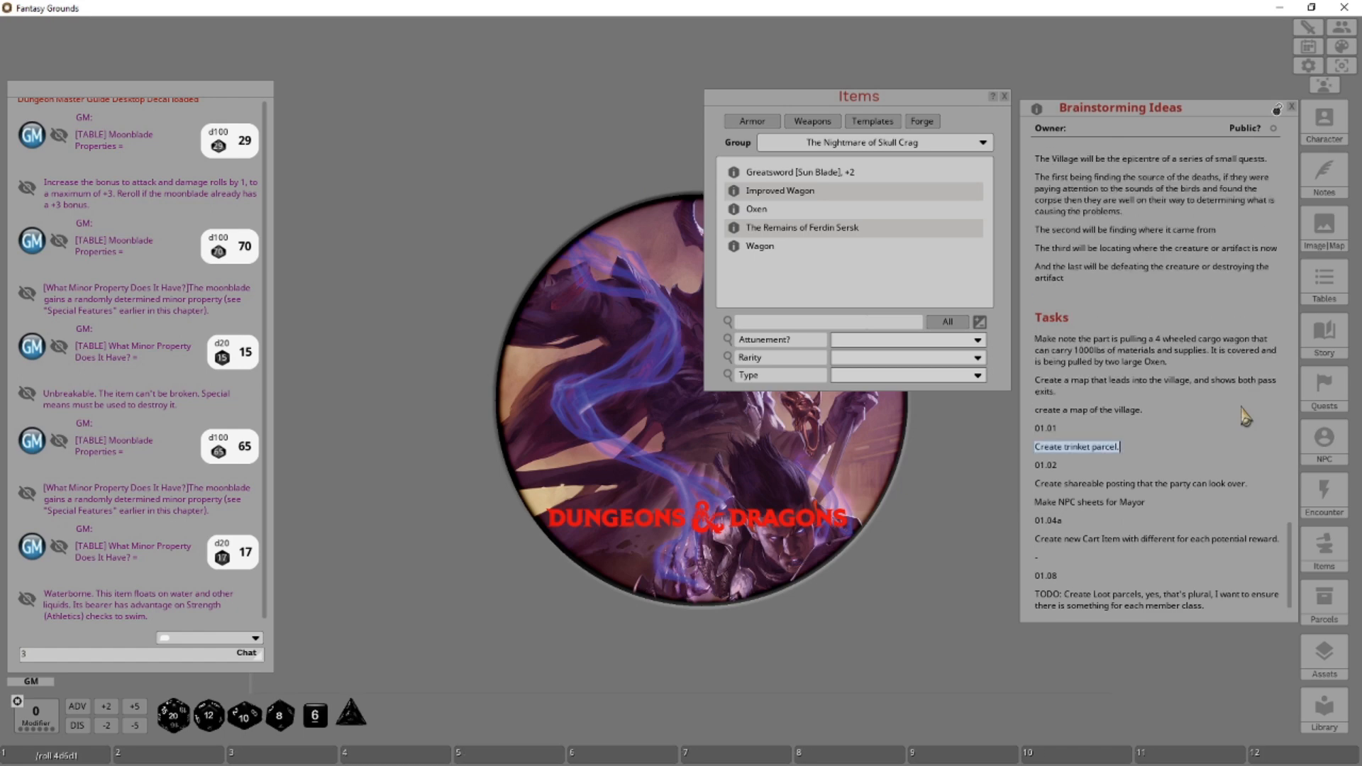
{"action": "key", "text": "Down"}
{"action": "key", "text": "Down"}
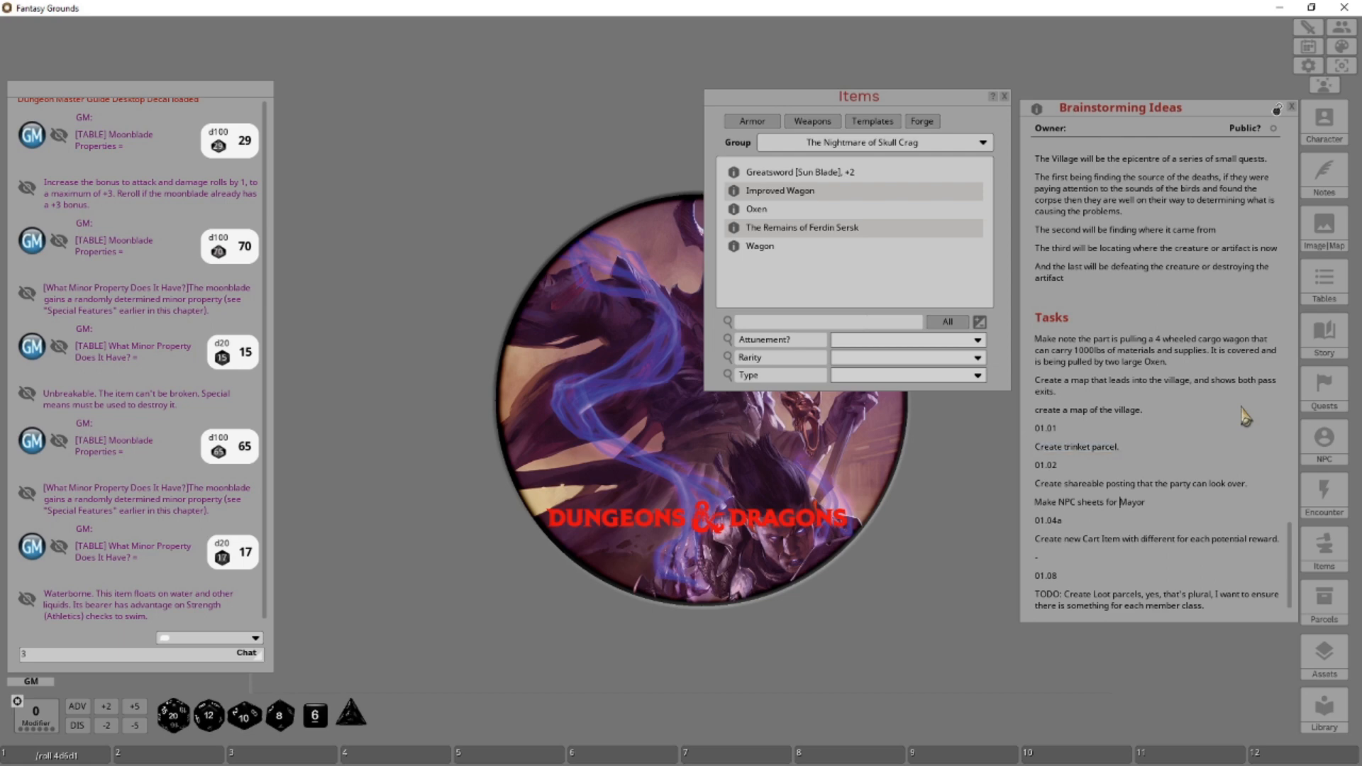
{"action": "key", "text": "ctrl"}
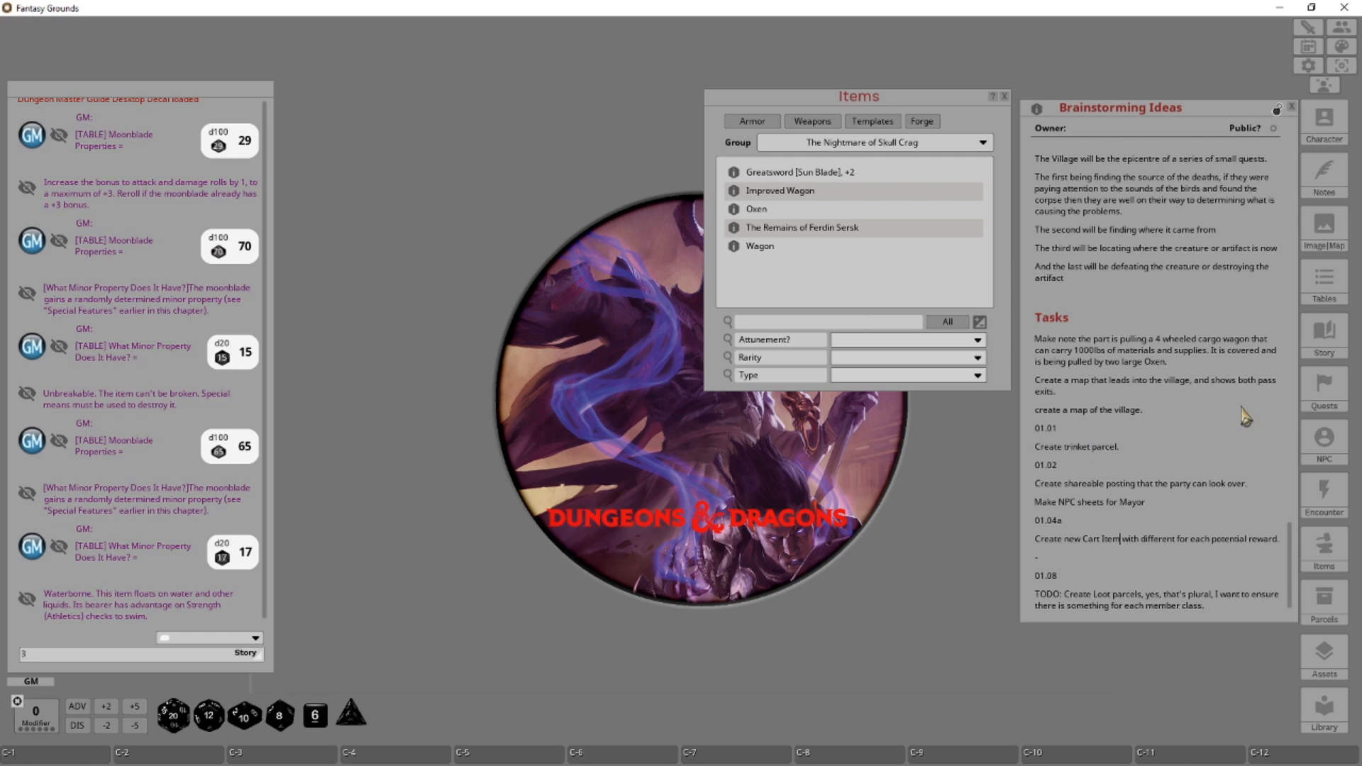